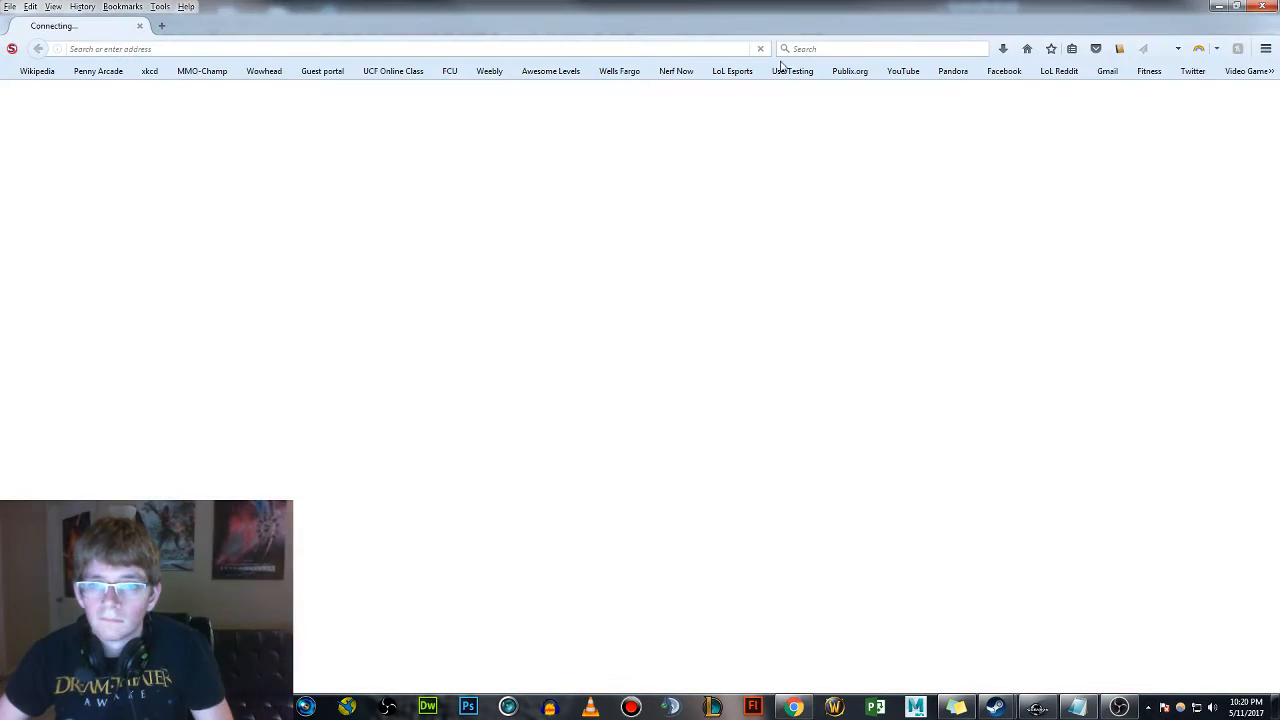
left_click_drag(786, 26, 1279, 58)
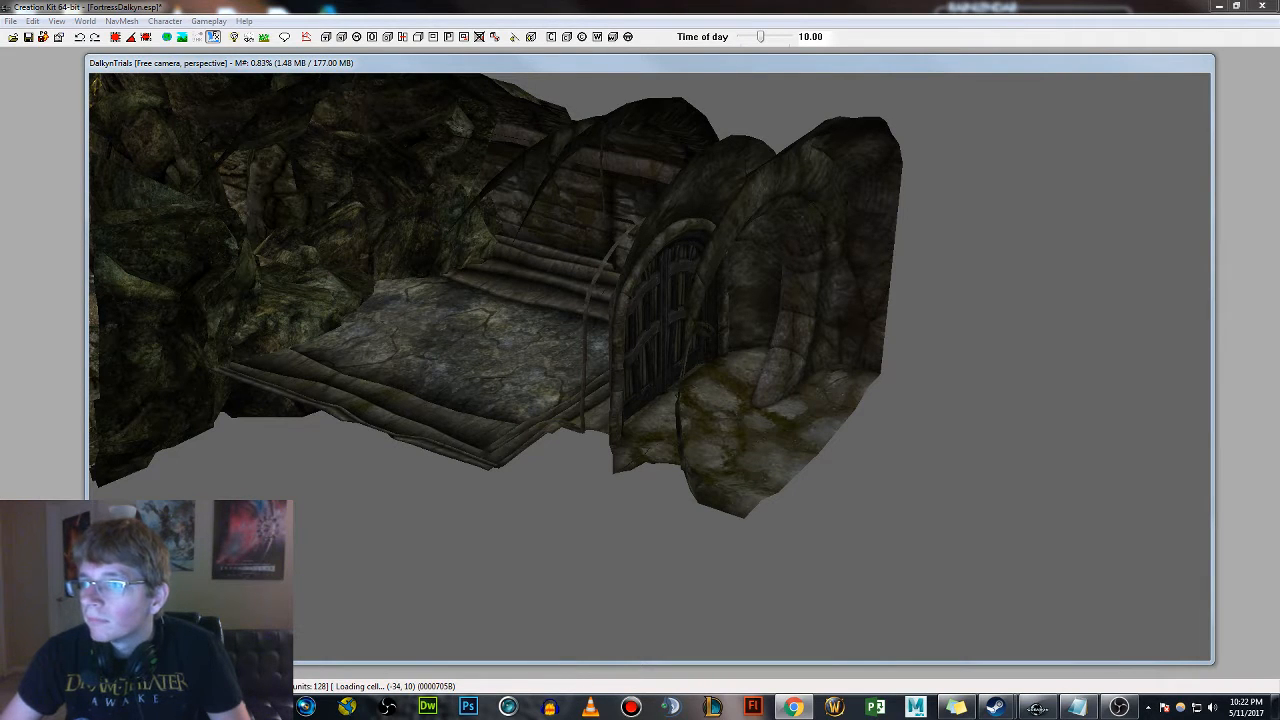
Examine the gated doorway, the stone platform and the adjoining cave walls in the DalkynTrials cell
left_click(788, 355)
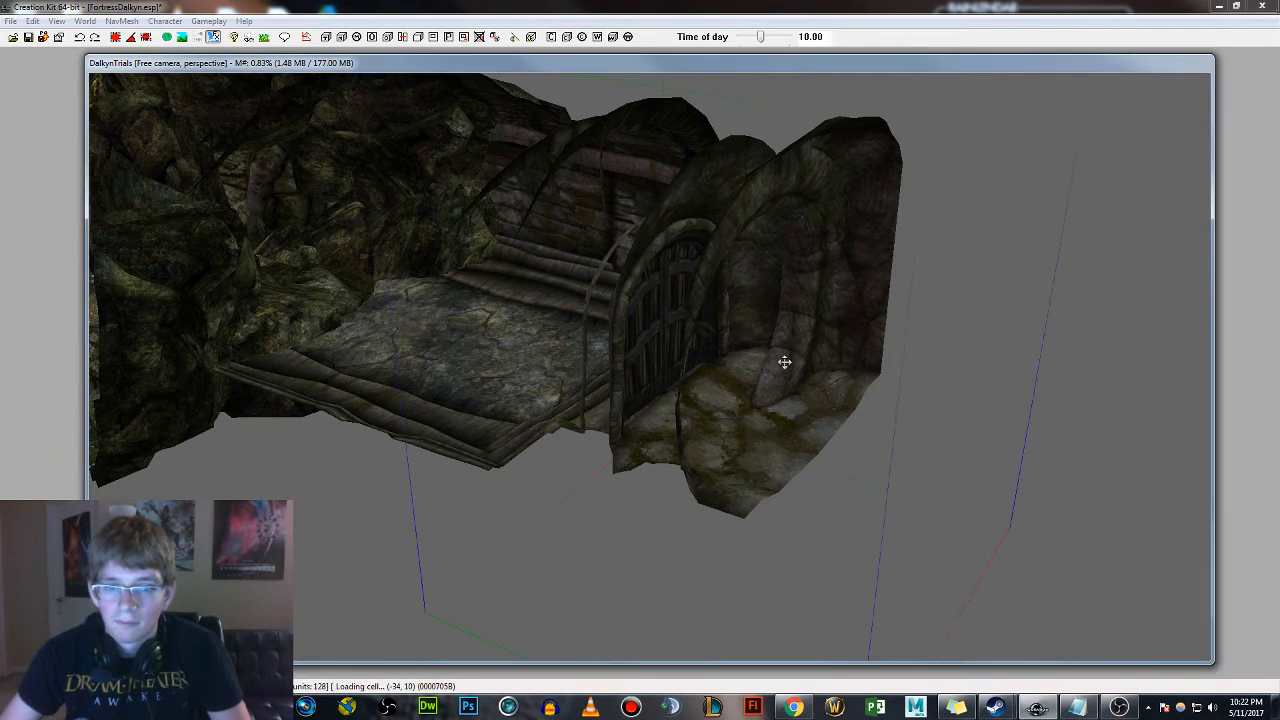
scroll(784, 363, "down", 3)
mouse_move(784, 363)
middle_mouse_down("shift")
mouse_move(807, 370)
mouse_move(783, 357)
middle_mouse_up("shift")
middle_click_drag(485, 292, 672, 391)
left_click(641, 367)
scroll(645, 365, "up", 1)
scroll(645, 365, "up", 3)
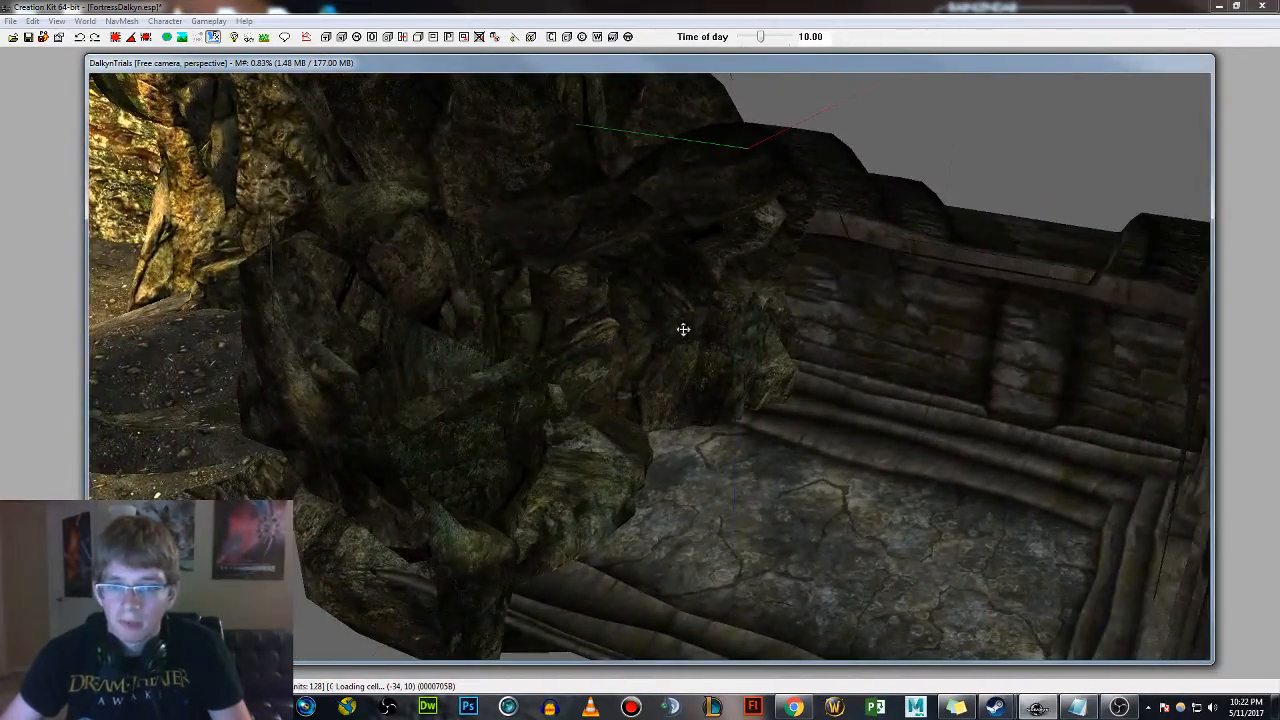
scroll(682, 328, "up", 3)
mouse_move(632, 316)
middle_mouse_down("shift")
mouse_move(614, 300)
mouse_move(782, 354)
mouse_move(749, 357)
mouse_move(834, 368)
mouse_move(818, 383)
mouse_move(766, 374)
mouse_move(666, 349)
mouse_move(631, 334)
mouse_move(634, 320)
mouse_move(602, 327)
mouse_move(671, 343)
mouse_move(775, 325)
mouse_move(770, 303)
mouse_move(792, 280)
mouse_move(645, 315)
middle_mouse_up("shift")
scroll(626, 300, "down", 3)
left_click(774, 291)
middle_click_drag(778, 292, 726, 329, "shift")
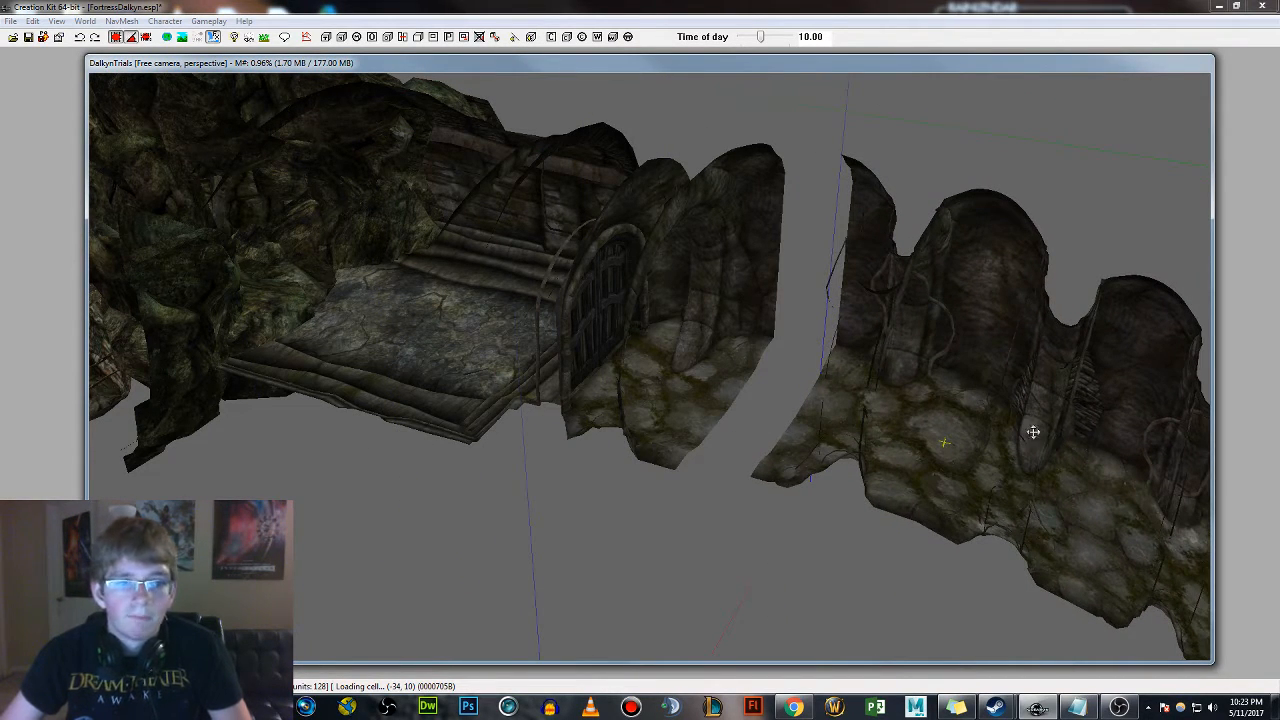
middle_click_drag(968, 415, 850, 448, "shift")
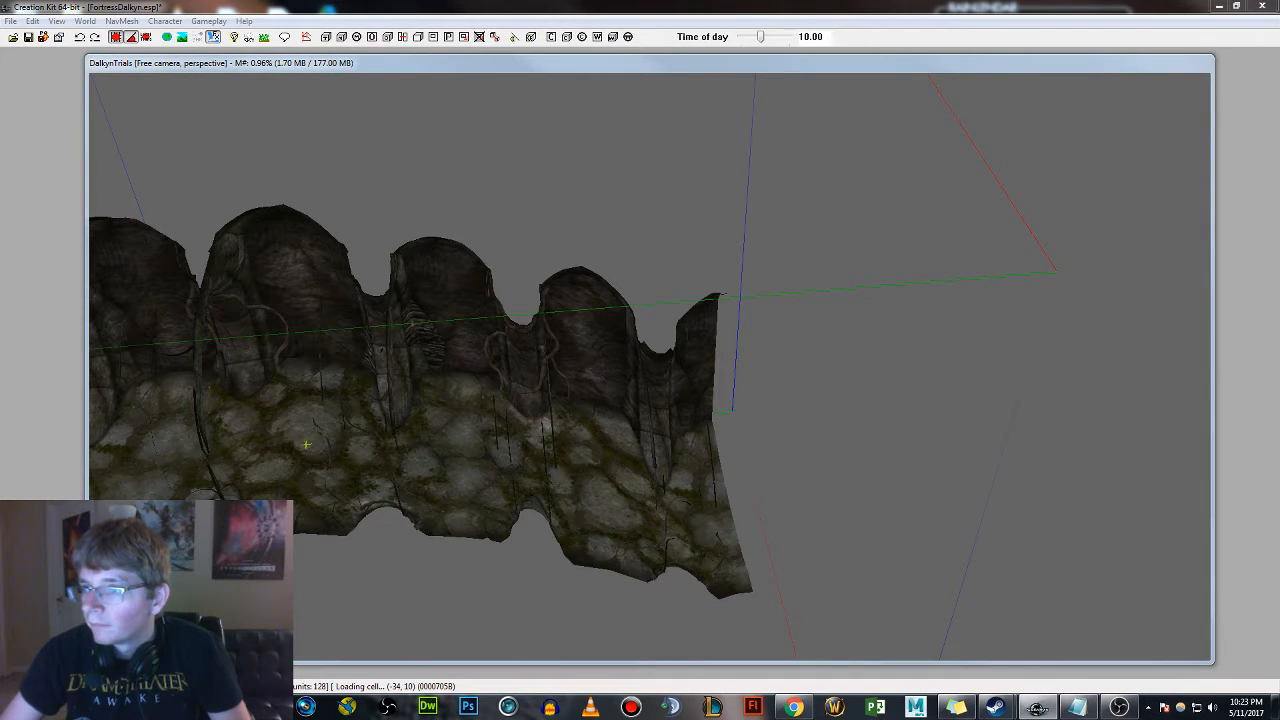
left_click_drag(674, 516, 676, 516)
left_click_drag(777, 481, 1016, 447)
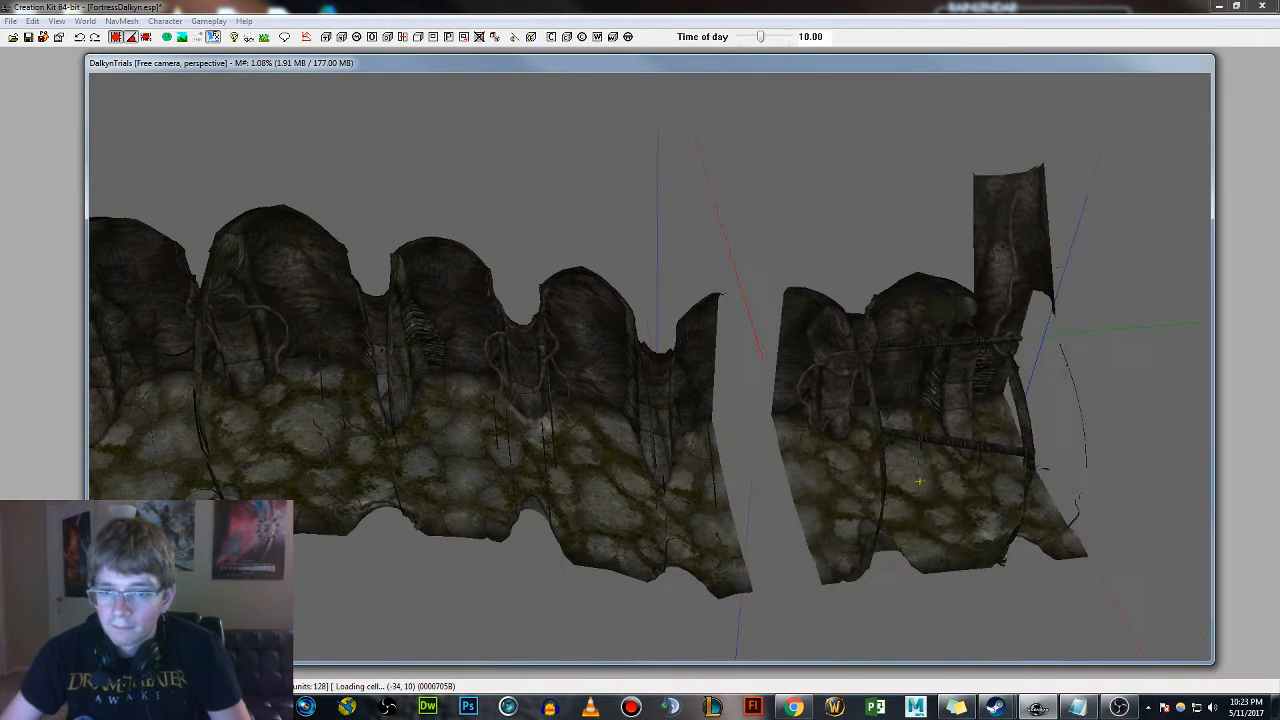
key("Delete")
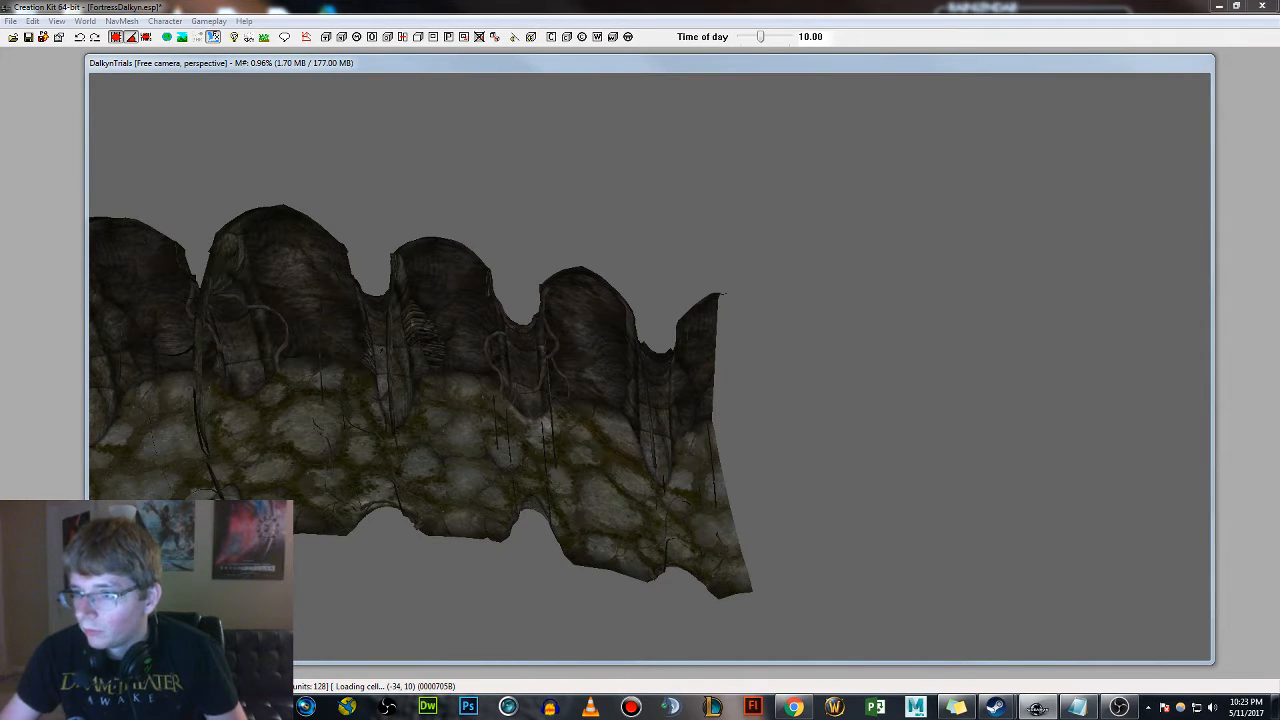
Add a two-way corner hall piece, rotate it to match the corridor and snap it onto the corridor's open end
left_click_drag(812, 525, 919, 481)
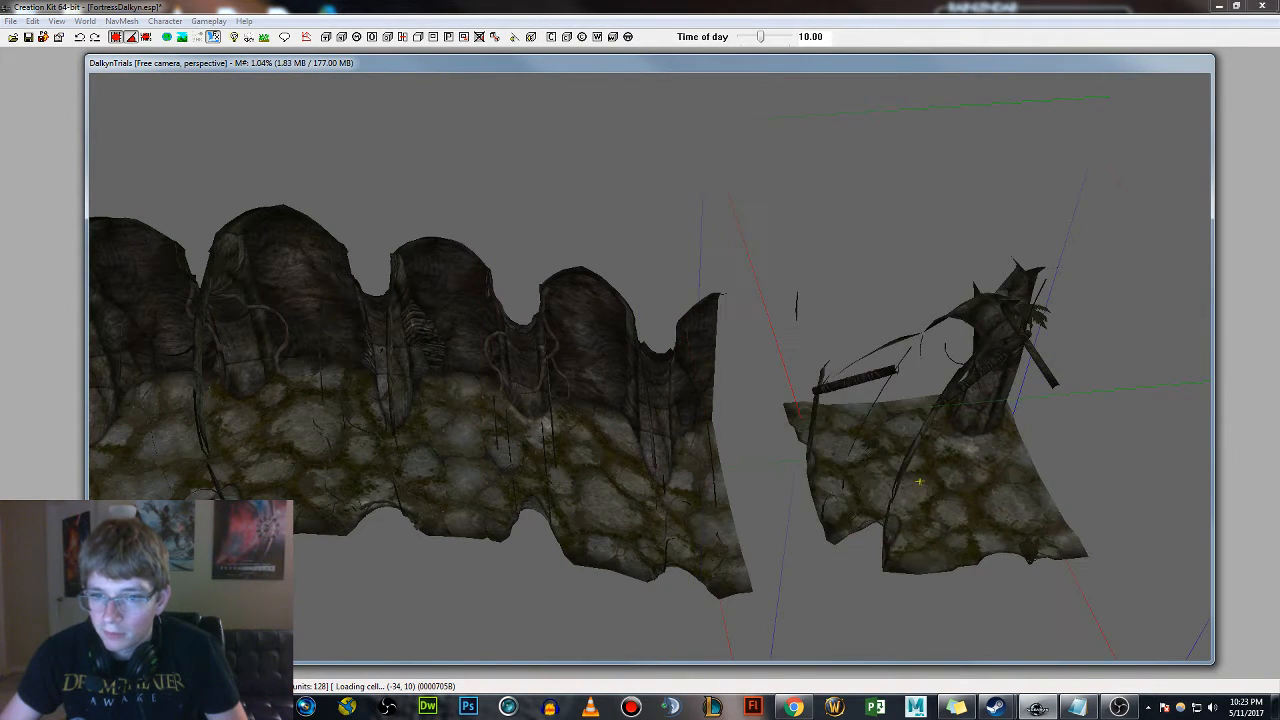
right_click_drag(919, 481, 971, 449)
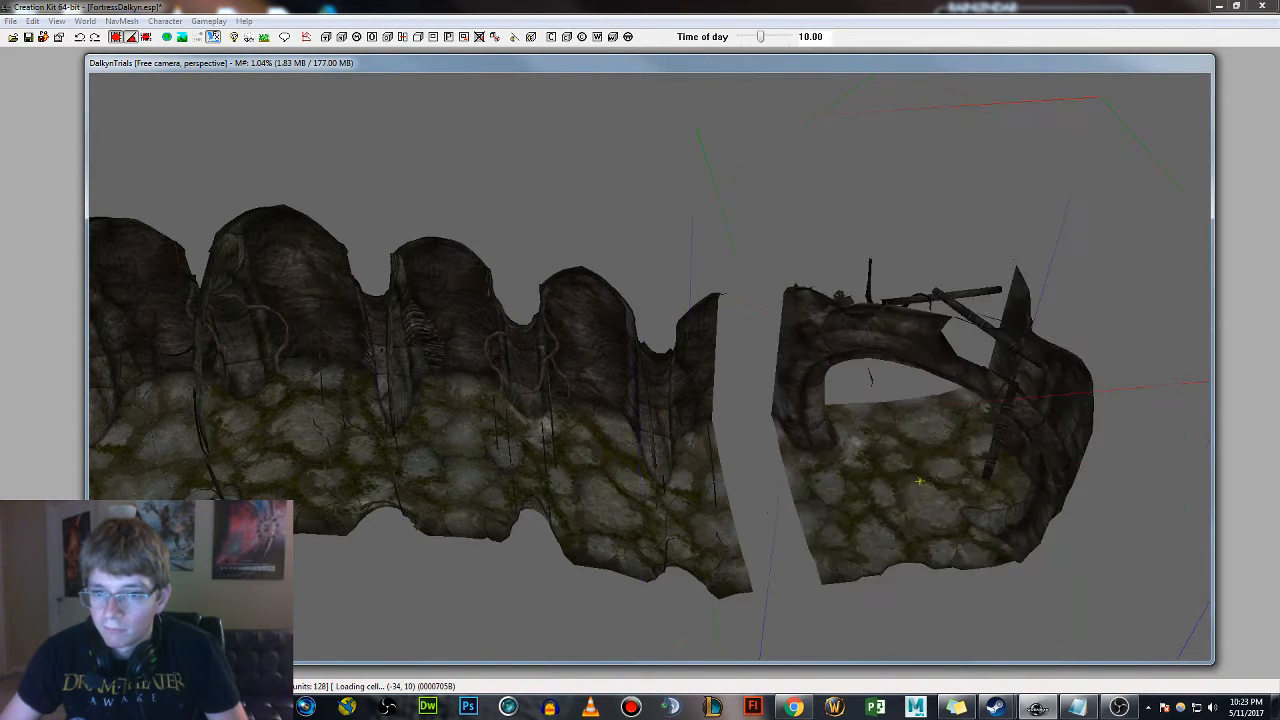
left_click_drag(971, 449, 909, 455)
middle_click_drag(911, 453, 803, 440, "shift")
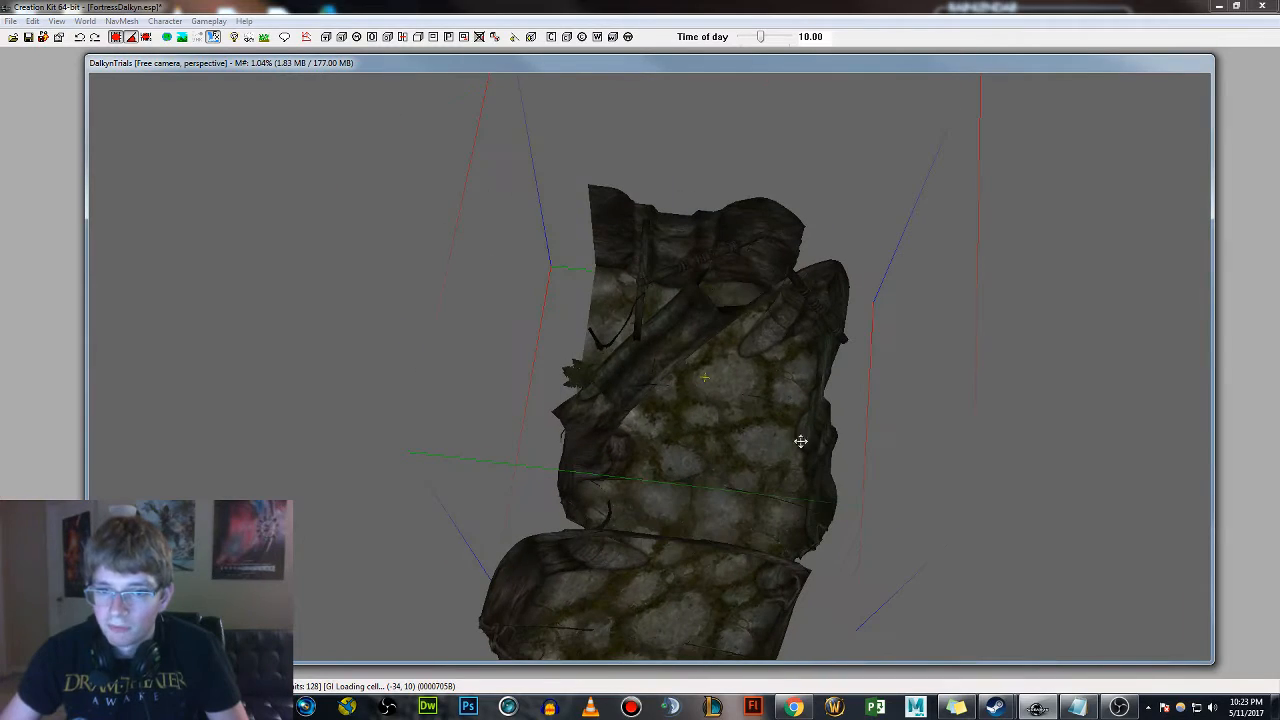
Add a straight Nordic hall piece and attach it to the corner's open end so the corridor continues past the turn
middle_click_drag(645, 183, 740, 237, "shift")
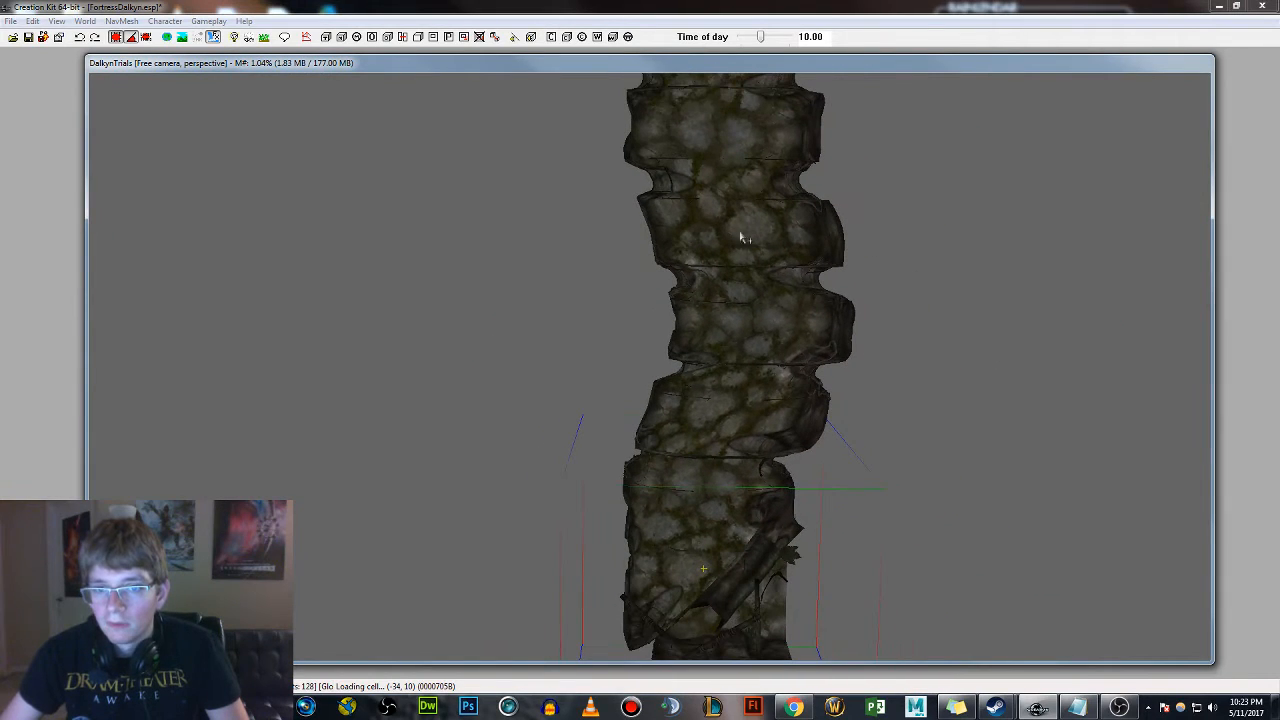
middle_click_drag(738, 410, 686, 366, "shift")
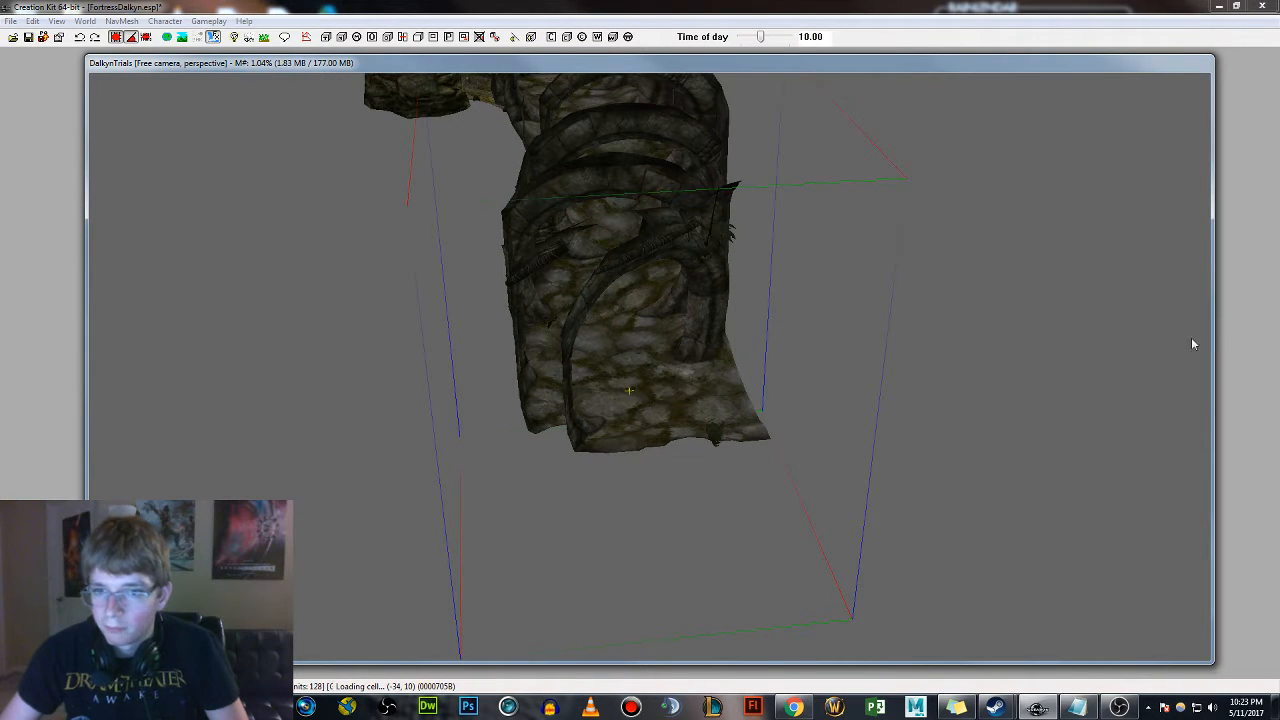
middle_click_drag(955, 357, 826, 373, "shift")
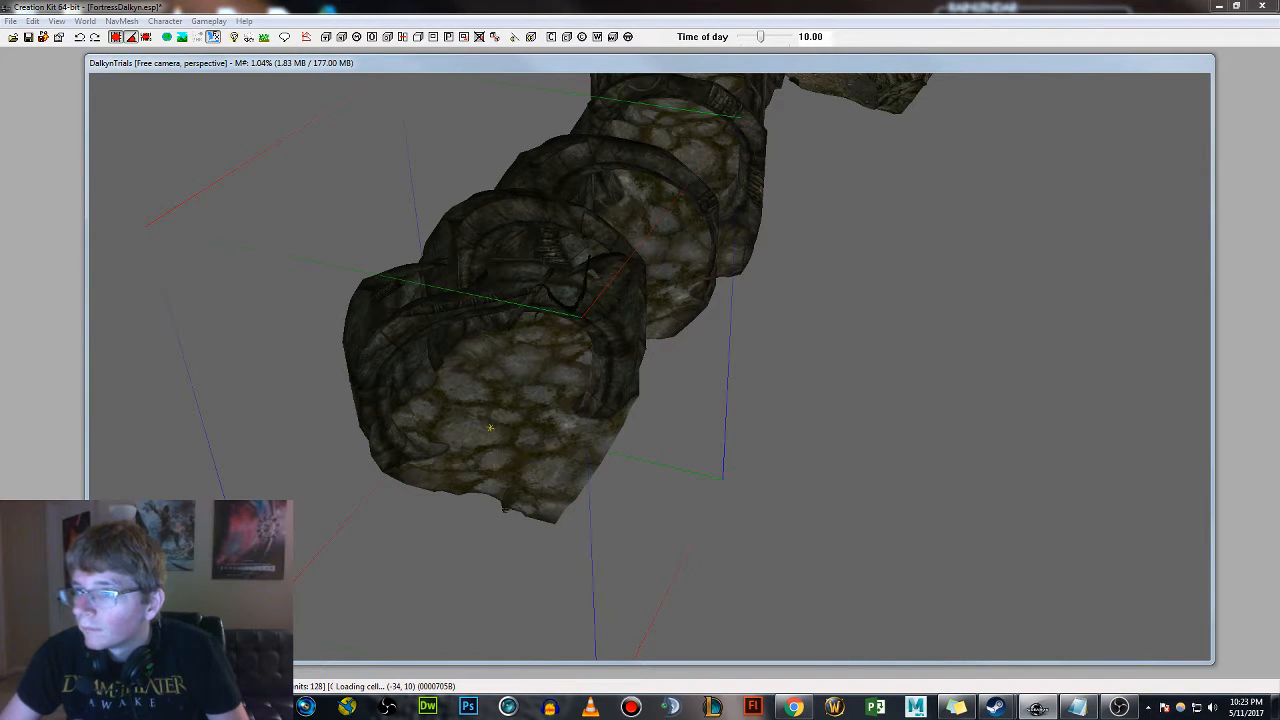
left_click_drag(1279, 440, 896, 495)
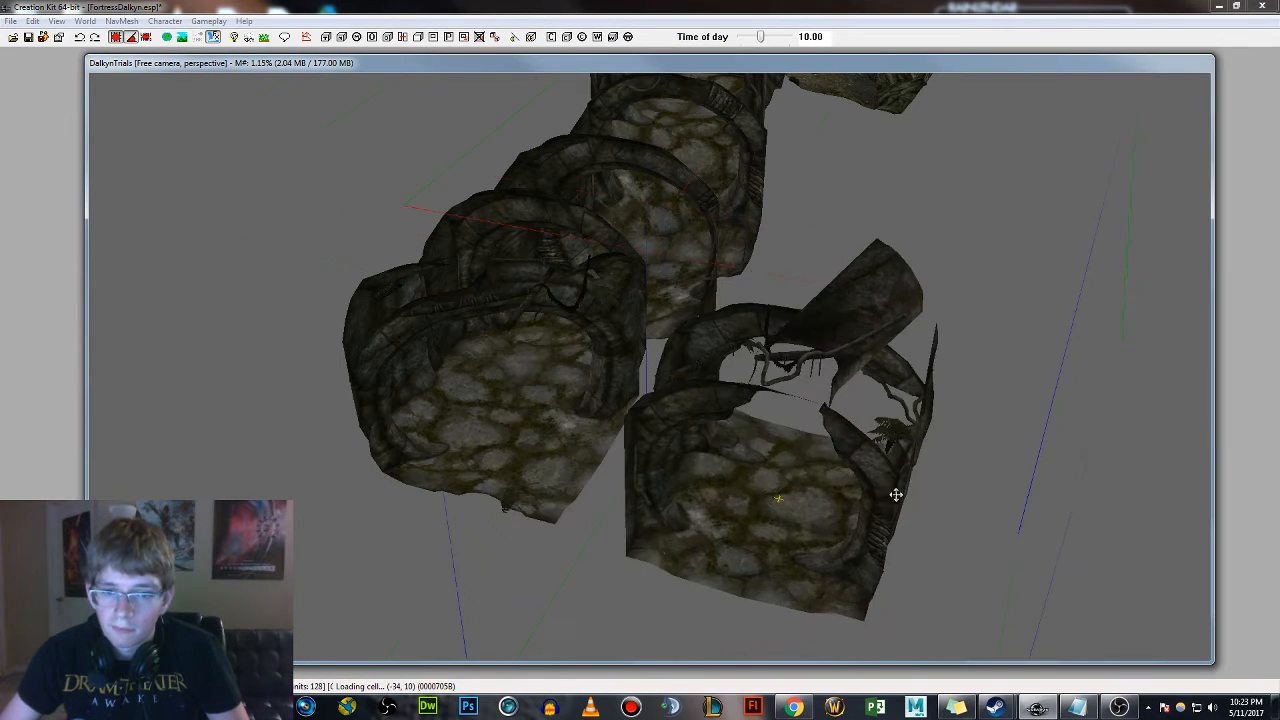
right_click_drag(896, 495, 898, 495)
left_click_drag(897, 495, 832, 478)
middle_click_drag(832, 478, 901, 454, "shift")
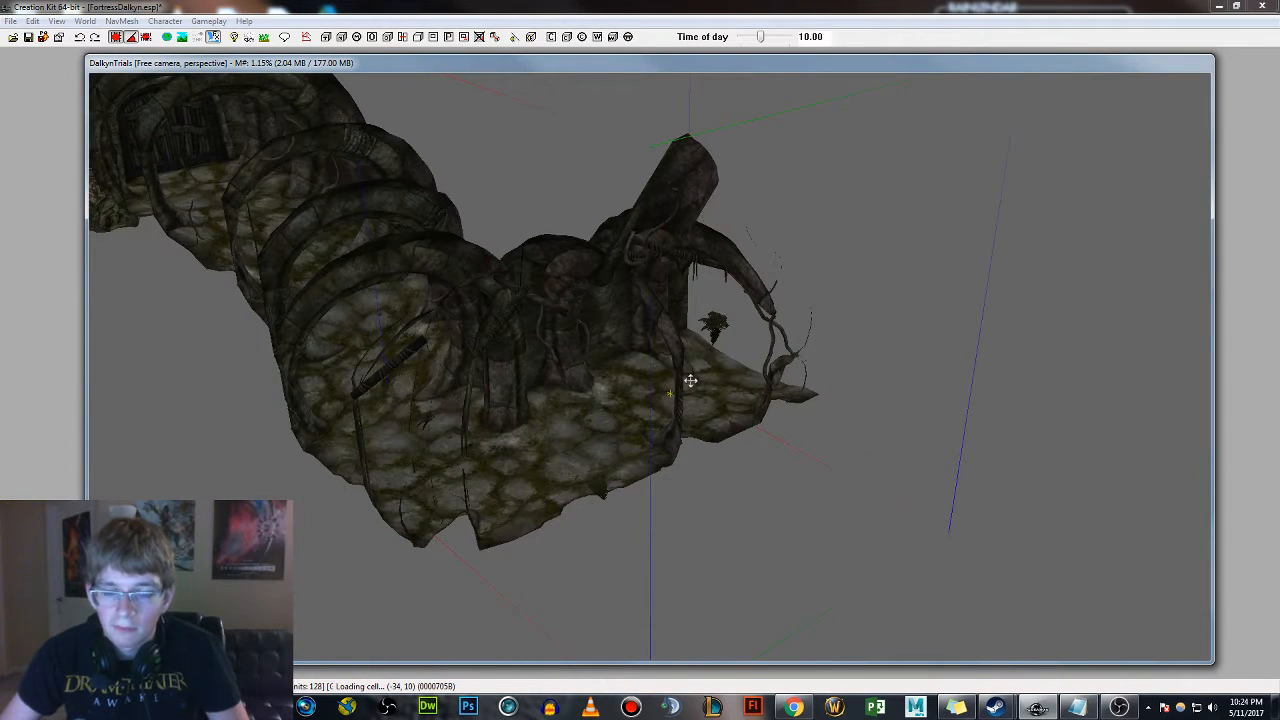
Replace the selected NorHallBg1way02 hall piece with NorHallBg1way03, limiting the replacement to the selection
key("ctrl+f")
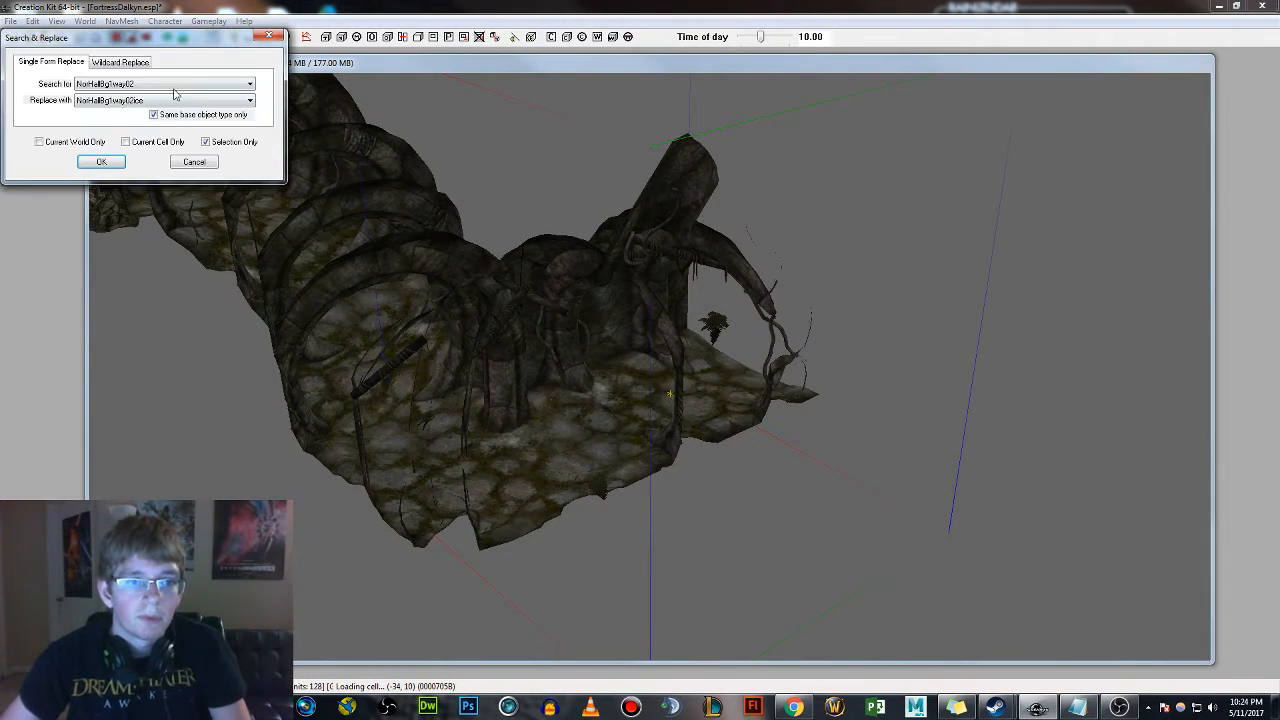
left_click(172, 100)
left_click(148, 120)
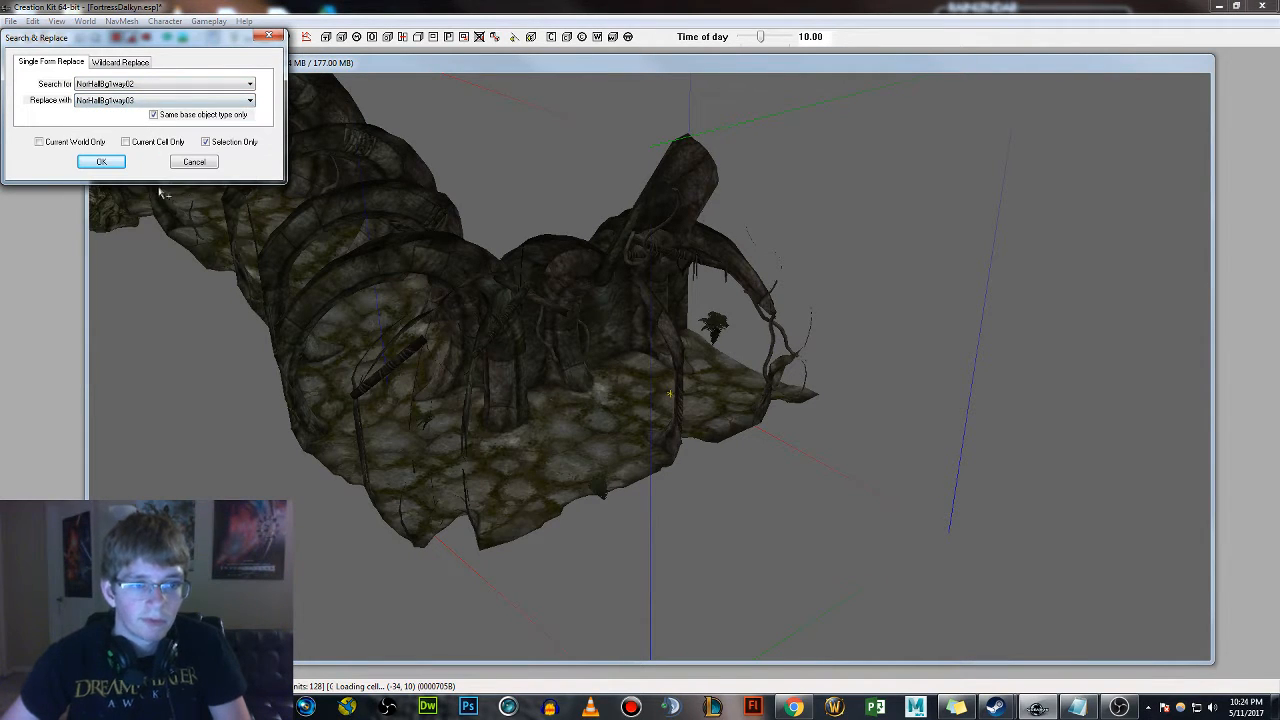
left_click(101, 162)
left_click(658, 396)
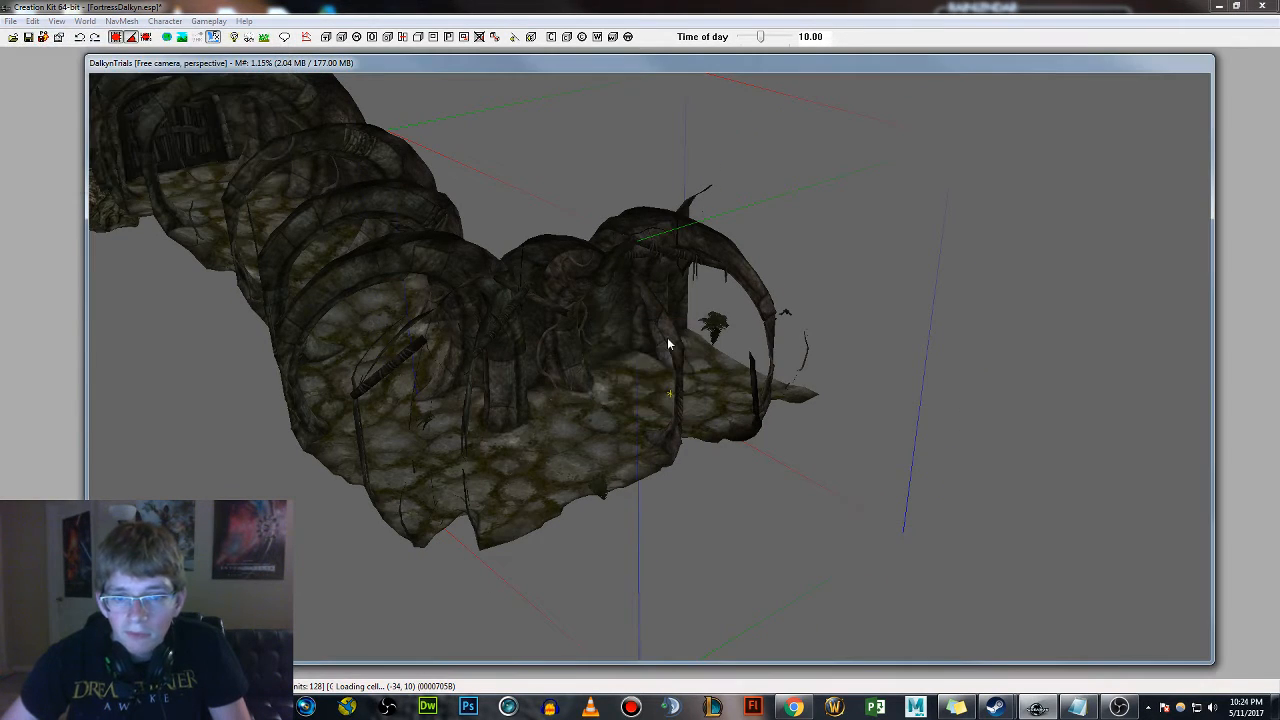
middle_click_drag(692, 319, 490, 290, "shift")
middle_click_drag(641, 317, 592, 345, "shift")
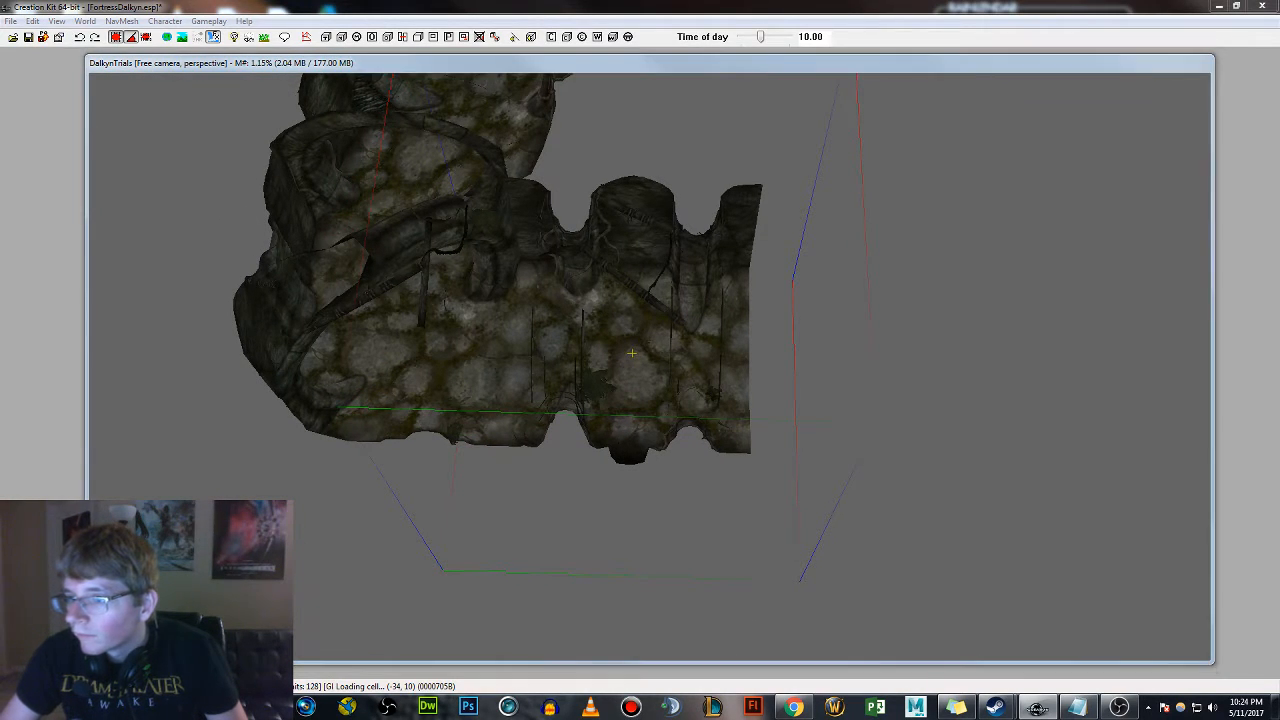
left_click_drag(698, 350, 928, 365)
key("Delete")
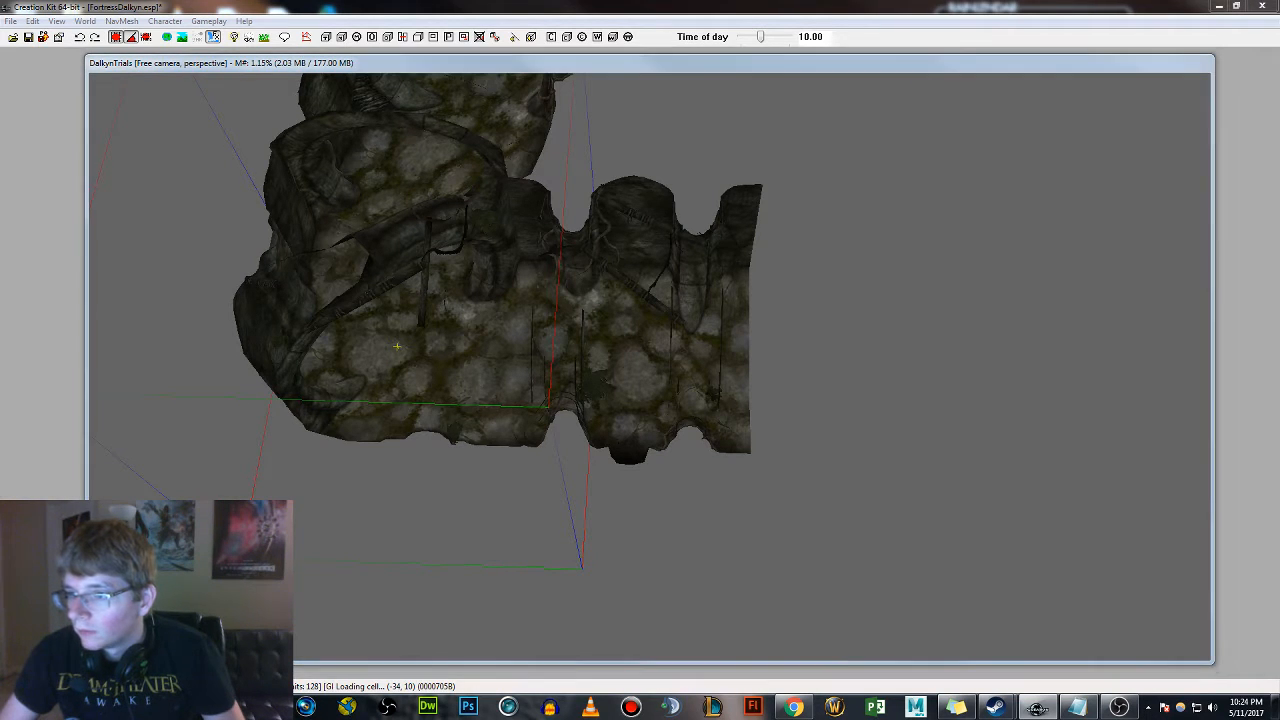
Add a three-way hall junction and snap it onto the open end of the corridor beyond the corner
left_click_drag(737, 381, 928, 364)
left_click_drag(1022, 337, 962, 335)
middle_click_drag(962, 335, 1020, 374, "shift")
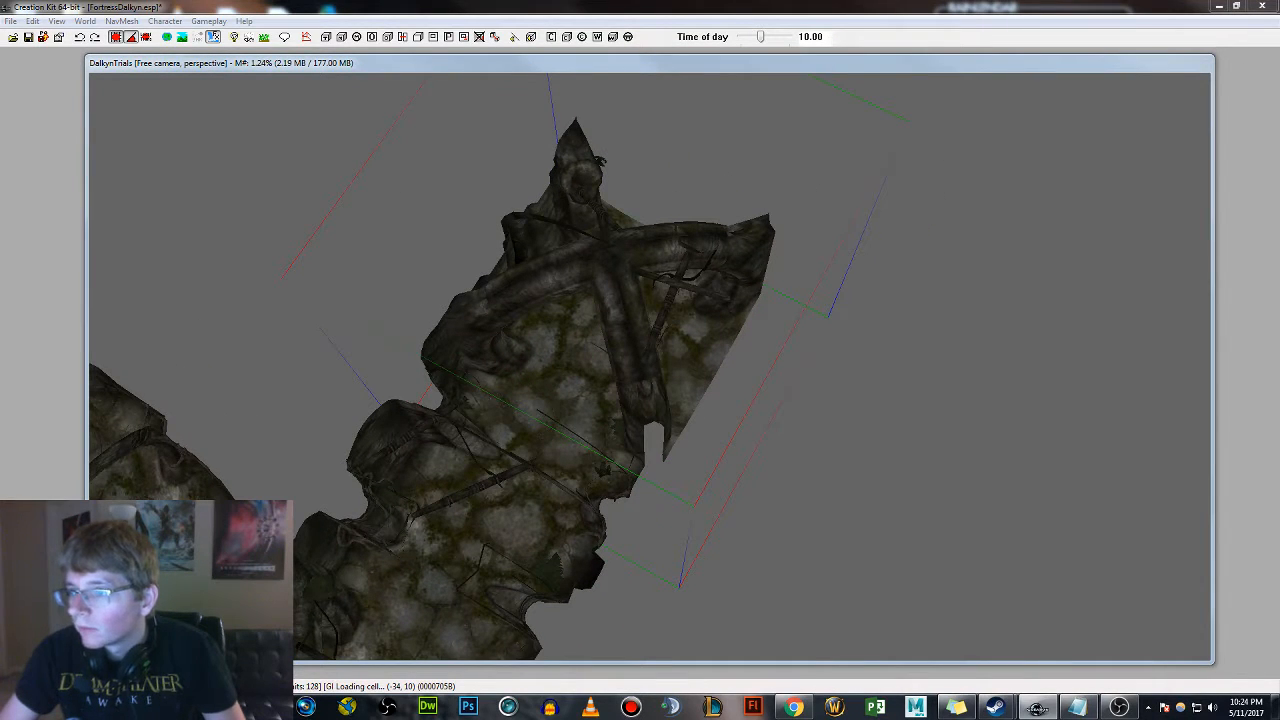
Add a short end piece and fit it to a side opening of the three-way junction
left_click_drag(723, 378, 713, 376)
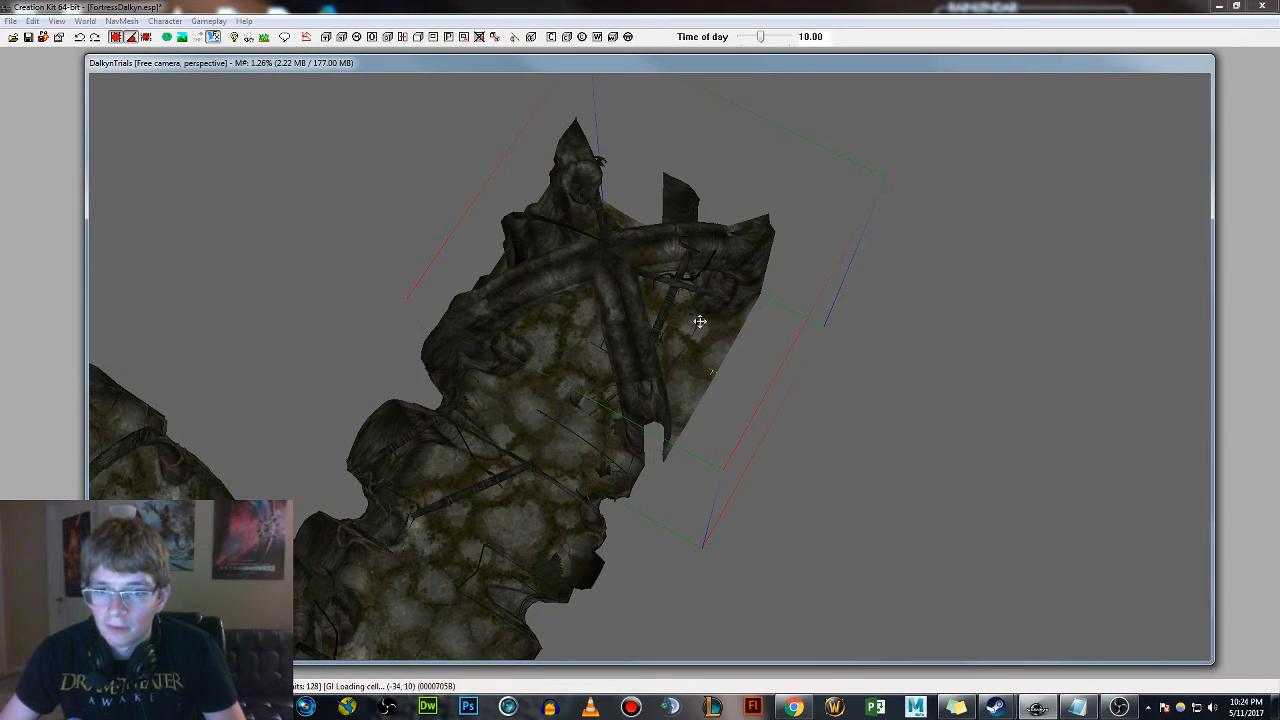
left_click_drag(700, 321, 803, 371)
middle_click_drag(803, 371, 688, 385, "shift")
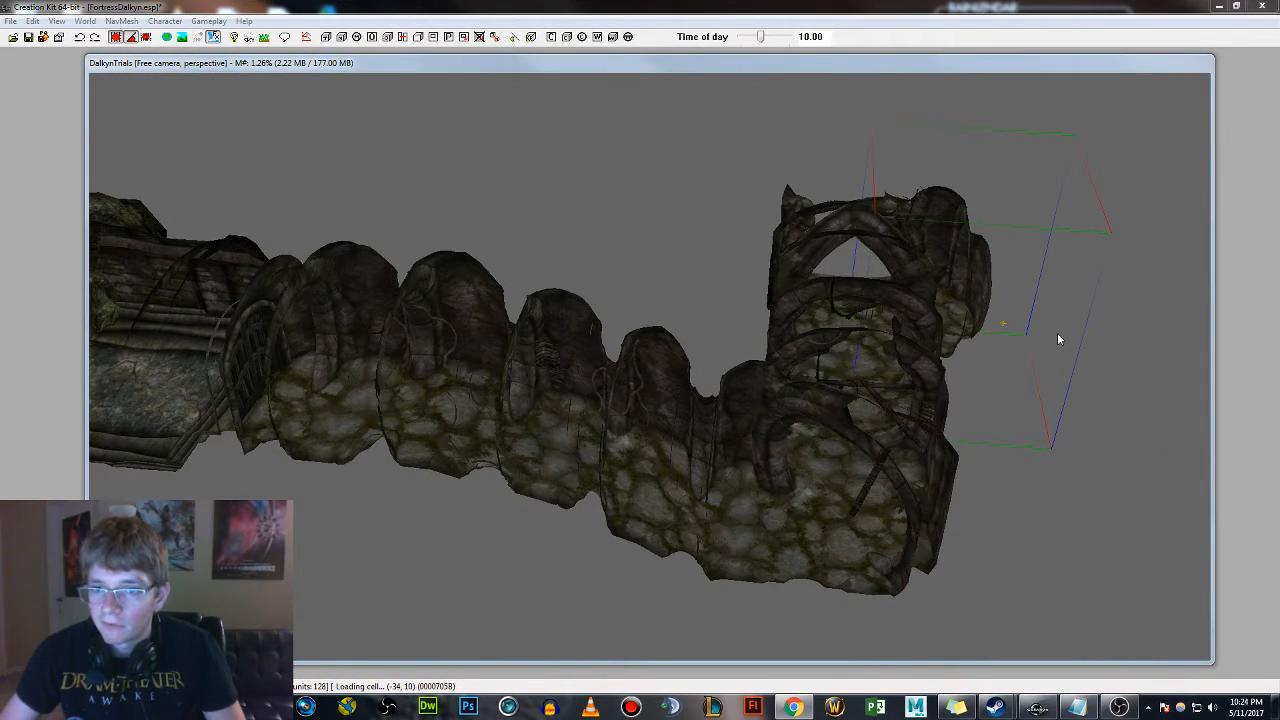
Examine the corridor layout from several sides, from the first hallway and corner through to the three-way junction
middle_click_drag(1059, 339, 995, 269, "shift")
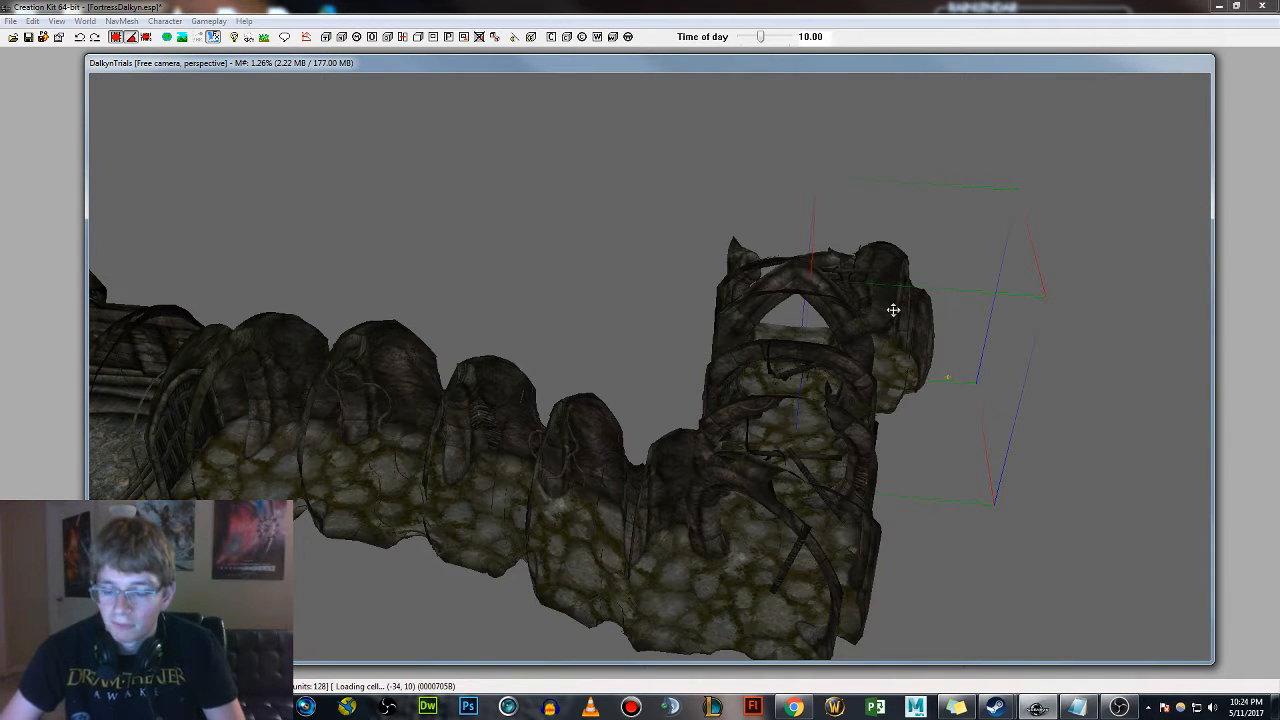
middle_click_drag(884, 330, 773, 350, "shift")
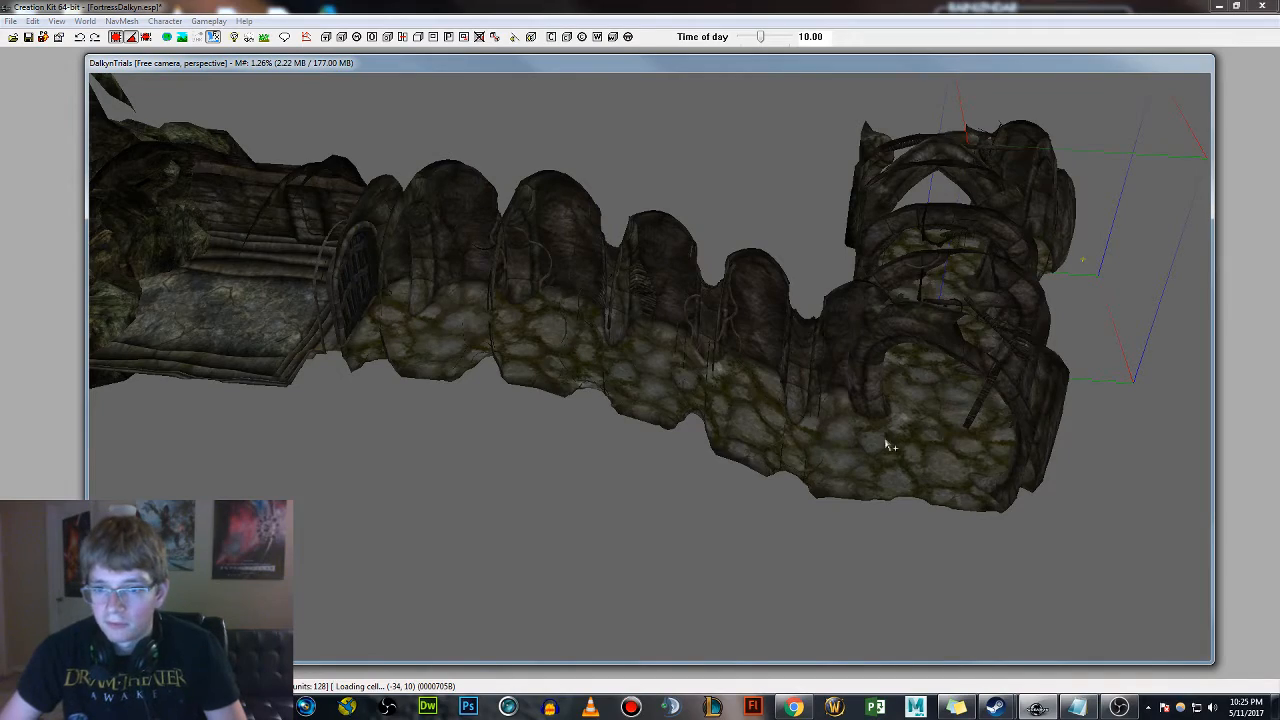
middle_click_drag(888, 446, 810, 372, "shift")
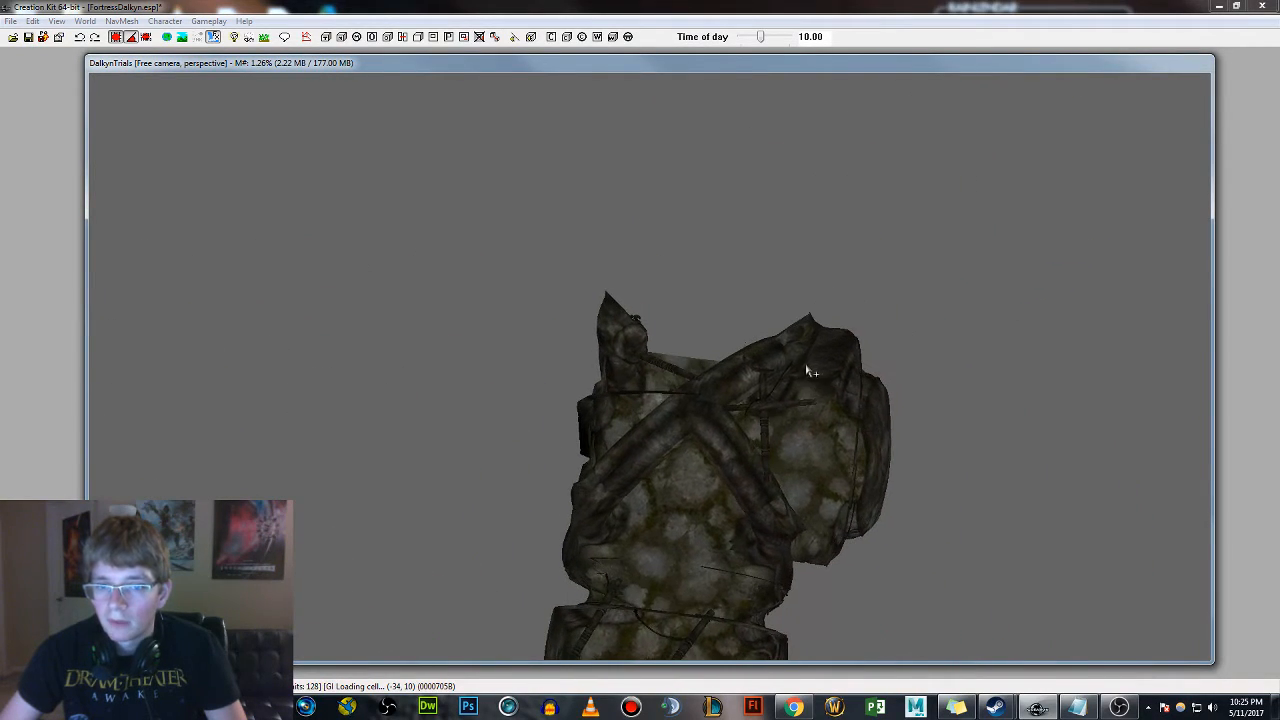
middle_click_drag(697, 478, 618, 443, "shift")
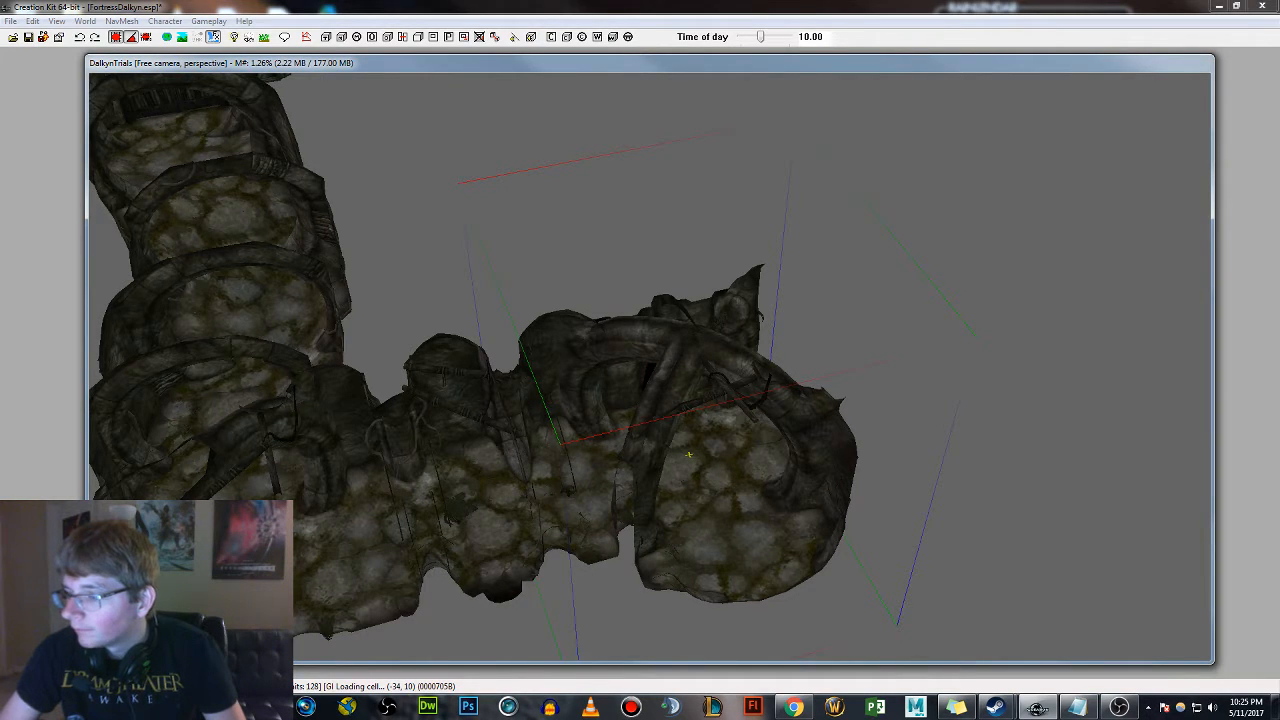
middle_click_drag(729, 538, 848, 474, "shift")
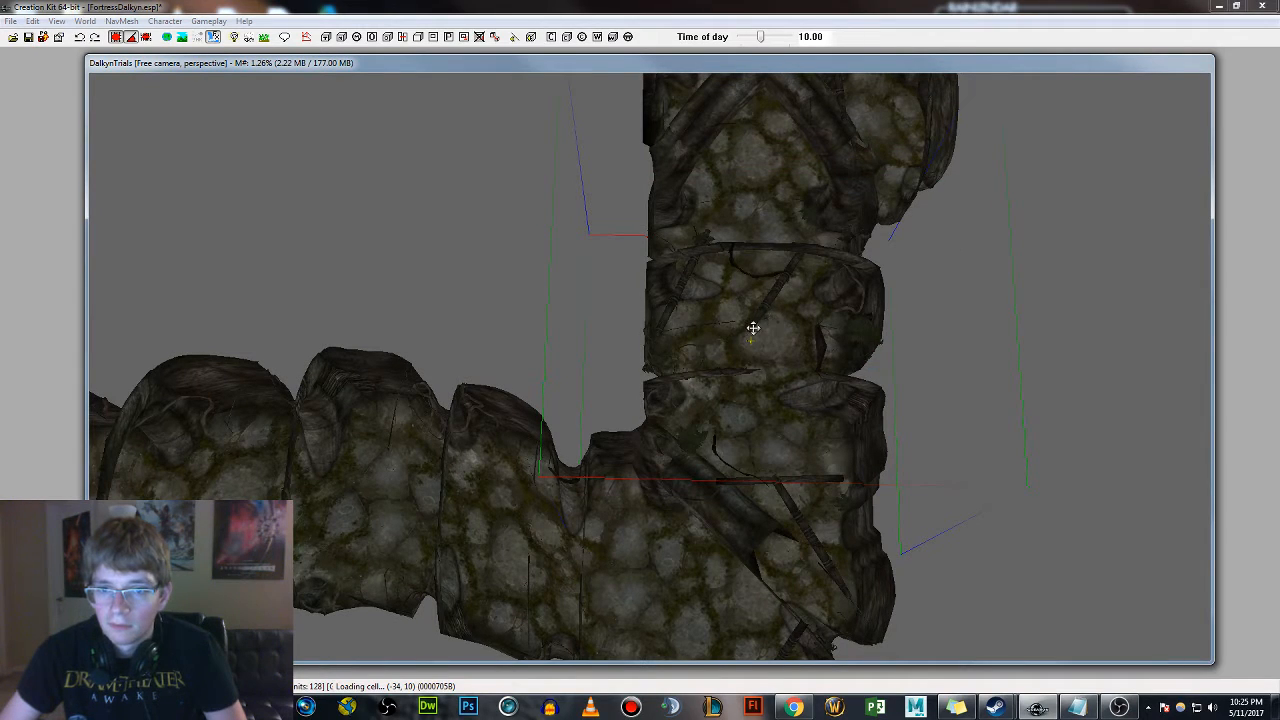
middle_click_drag(771, 316, 922, 322, "shift")
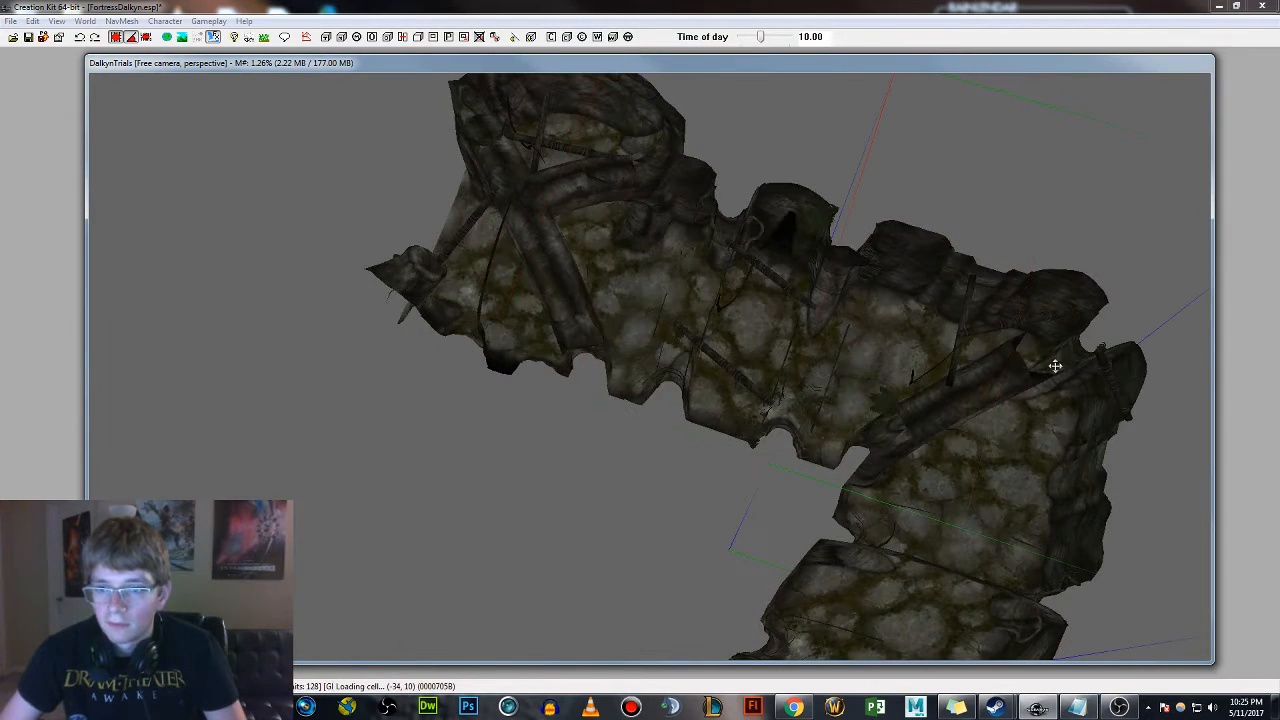
middle_click_drag(1055, 366, 824, 352, "shift")
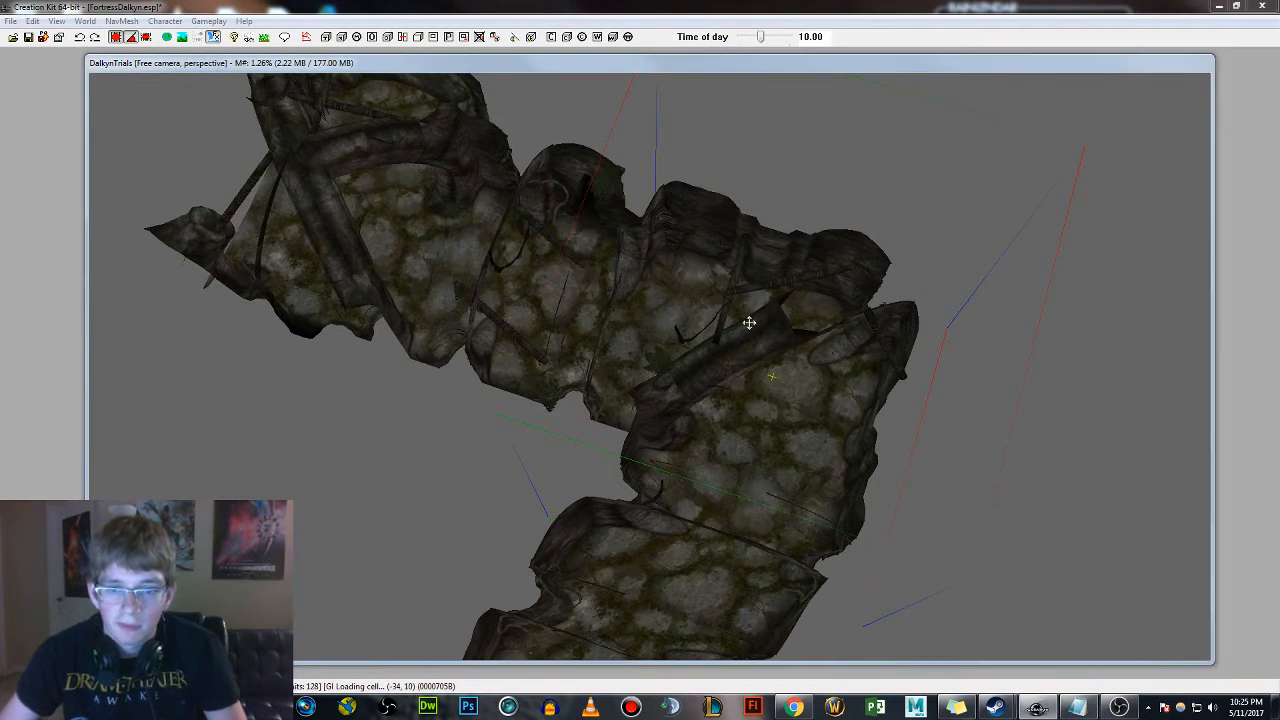
Replace the selected corner piece NorHallBg2way01 with the three-way junction NorHallBg3way01
key("ctrl+f")
left_click(228, 99)
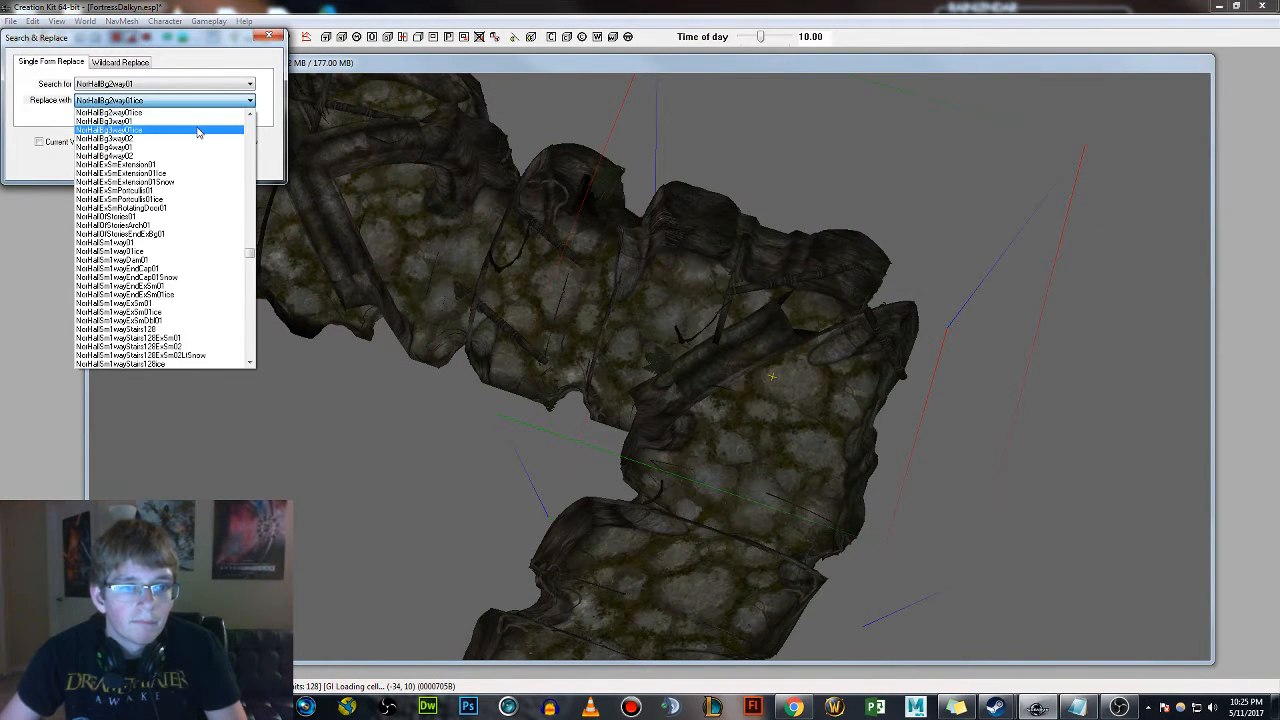
left_click(189, 124)
left_click(106, 162)
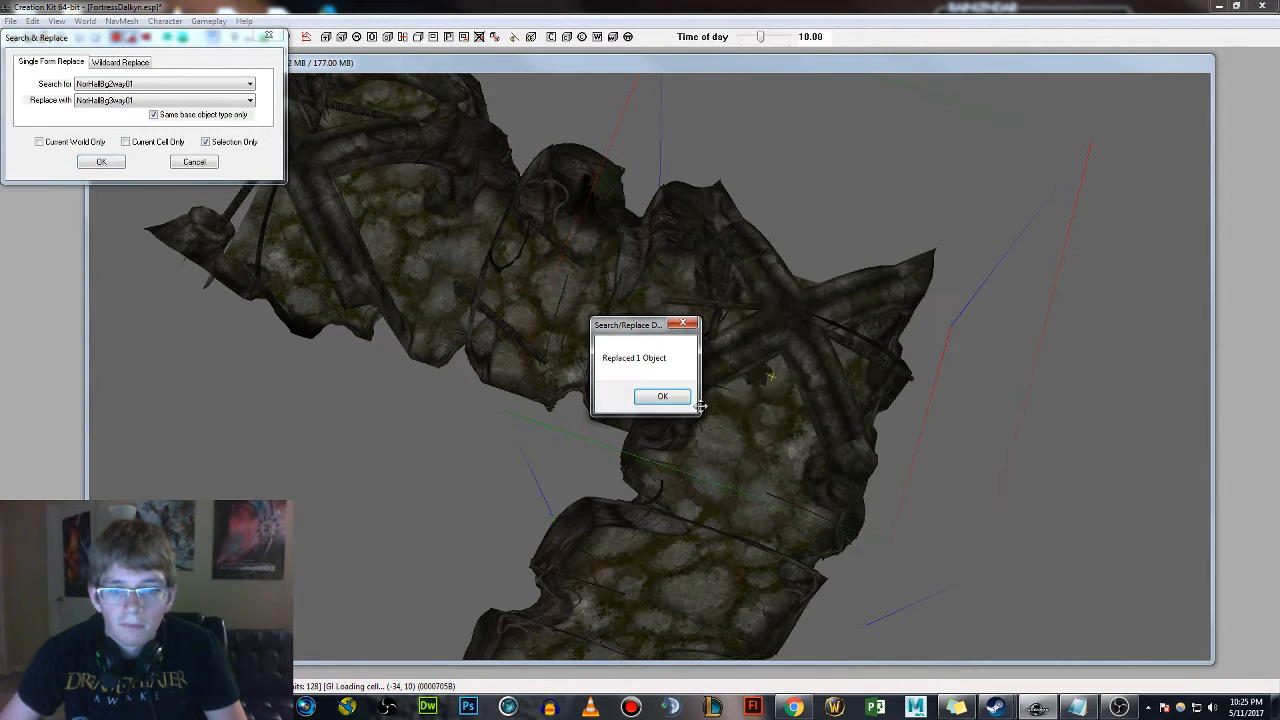
left_click(660, 397)
Rotate the new three-way junction into line with the corridor and close its open side with a duplicated end piece
right_click_drag(785, 355, 779, 345)
middle_click_drag(779, 340, 726, 331, "shift")
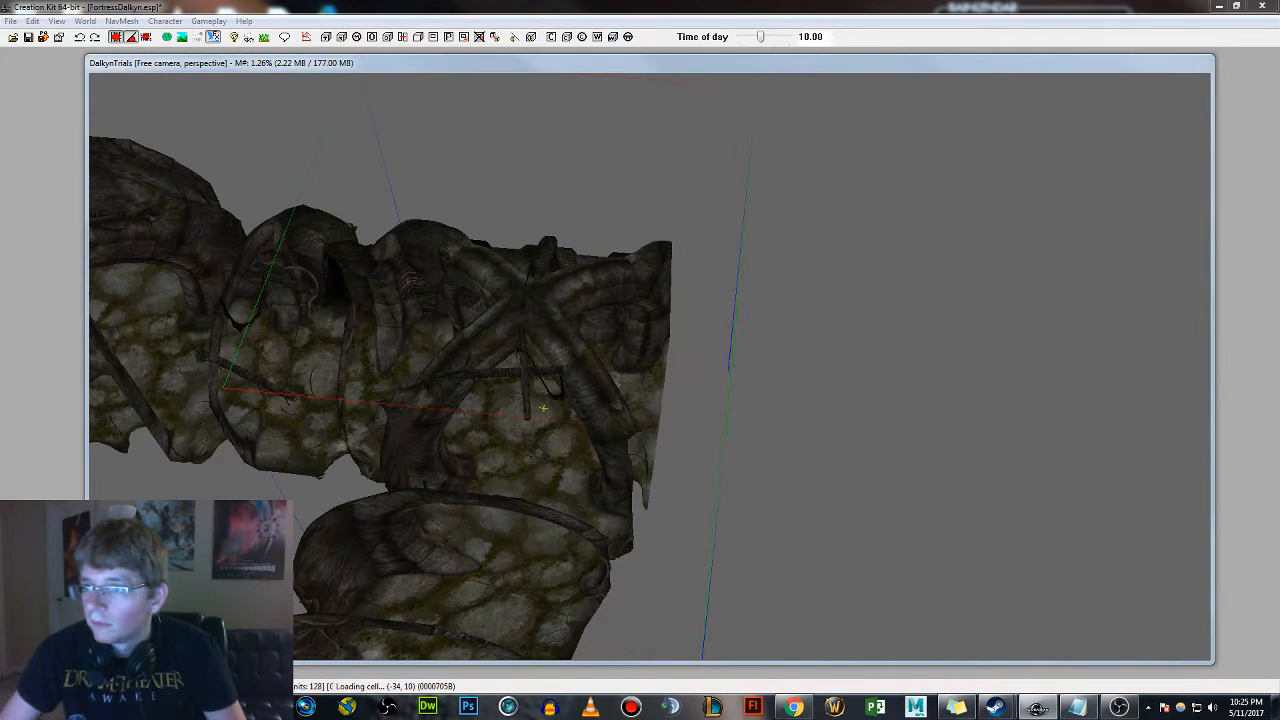
left_click(636, 421)
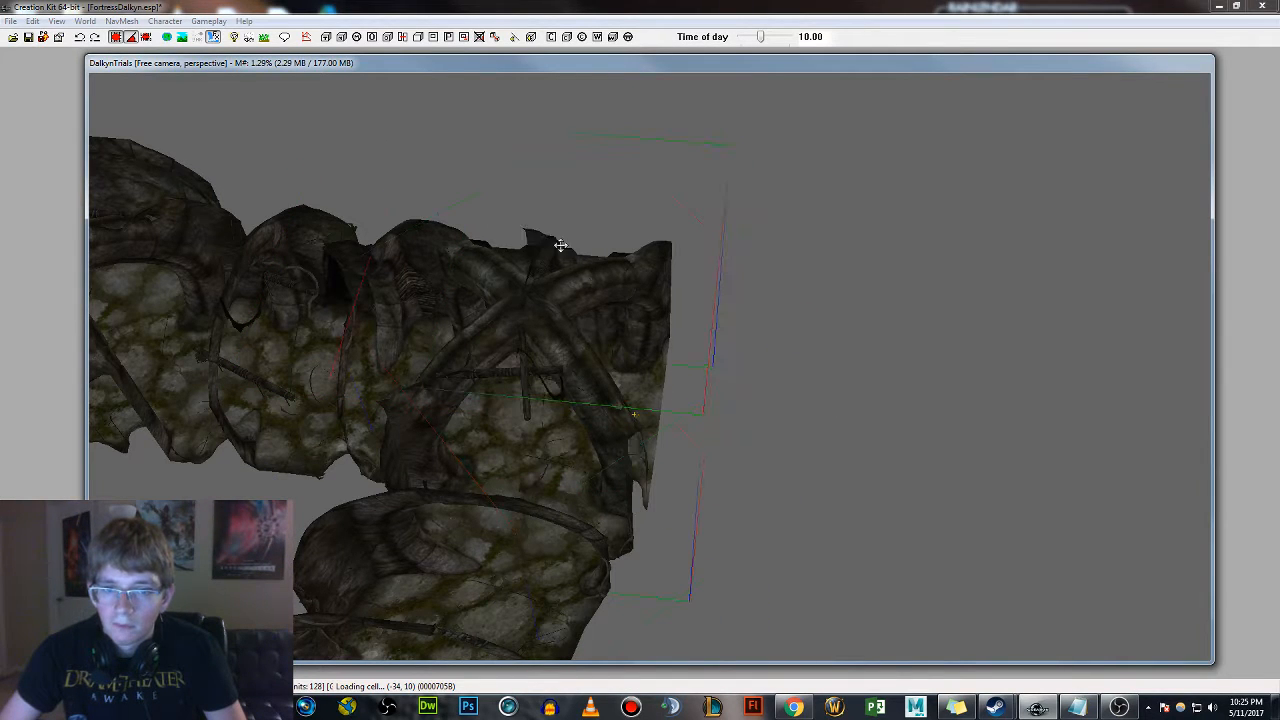
mouse_move(551, 247)
left_mouse_down()
mouse_move(672, 262)
mouse_move(551, 247)
left_mouse_up()
middle_click_drag(551, 247, 485, 195, "shift")
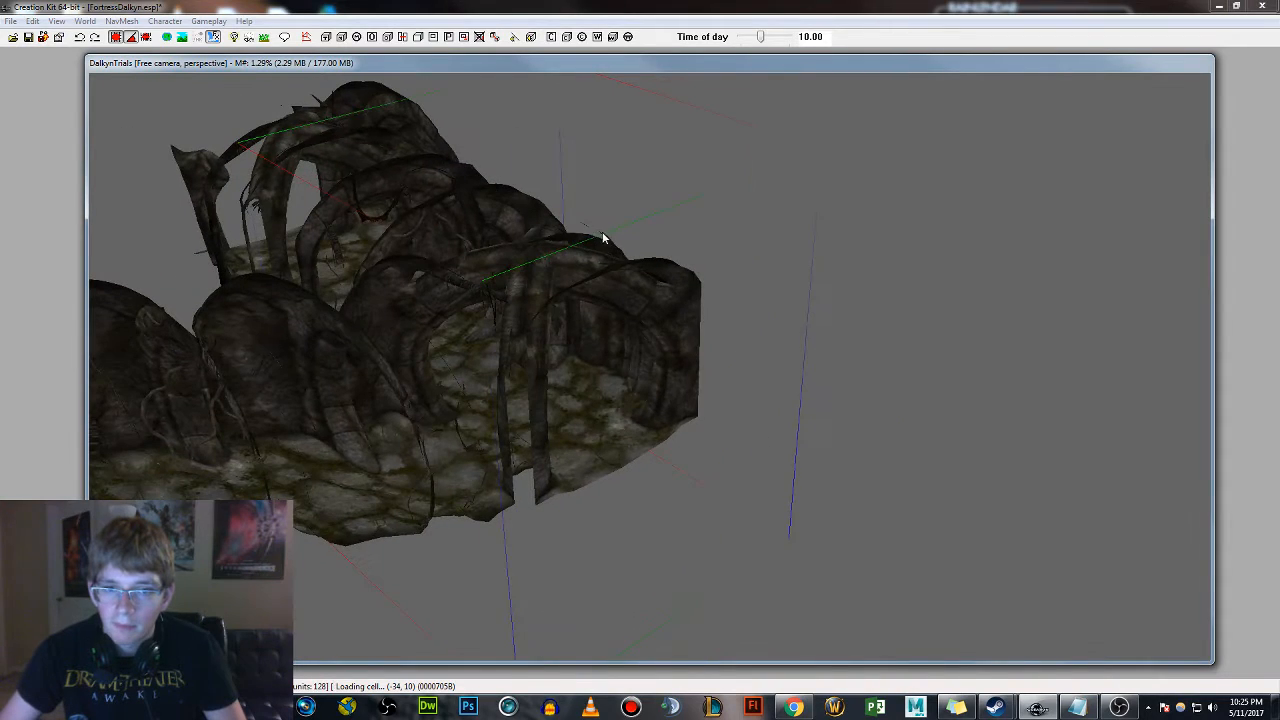
key("ctrl+d")
left_click_drag(612, 454, 709, 514)
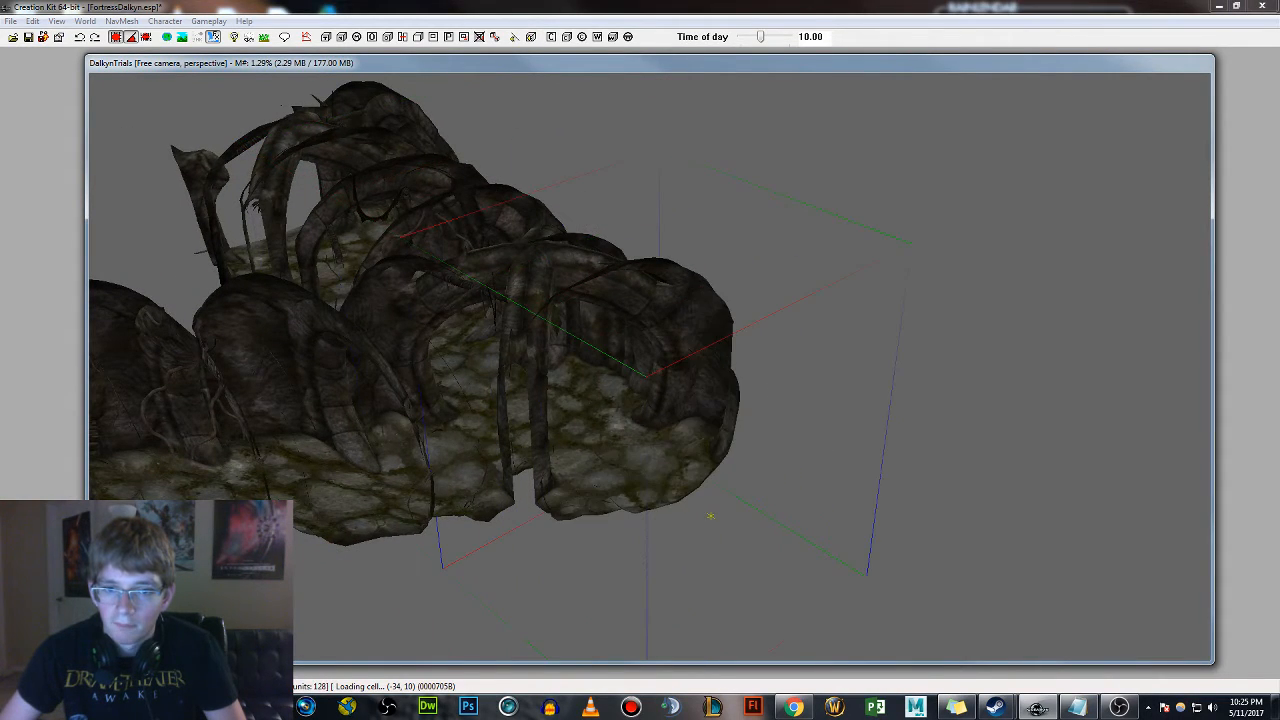
Place large CaveGBoulderL05 boulders at the closed end of the new junction, rotating and shifting them to block the passage
middle_click_drag(709, 514, 661, 286, "shift")
middle_click_drag(549, 321, 757, 321)
scroll(676, 312, "up", 3)
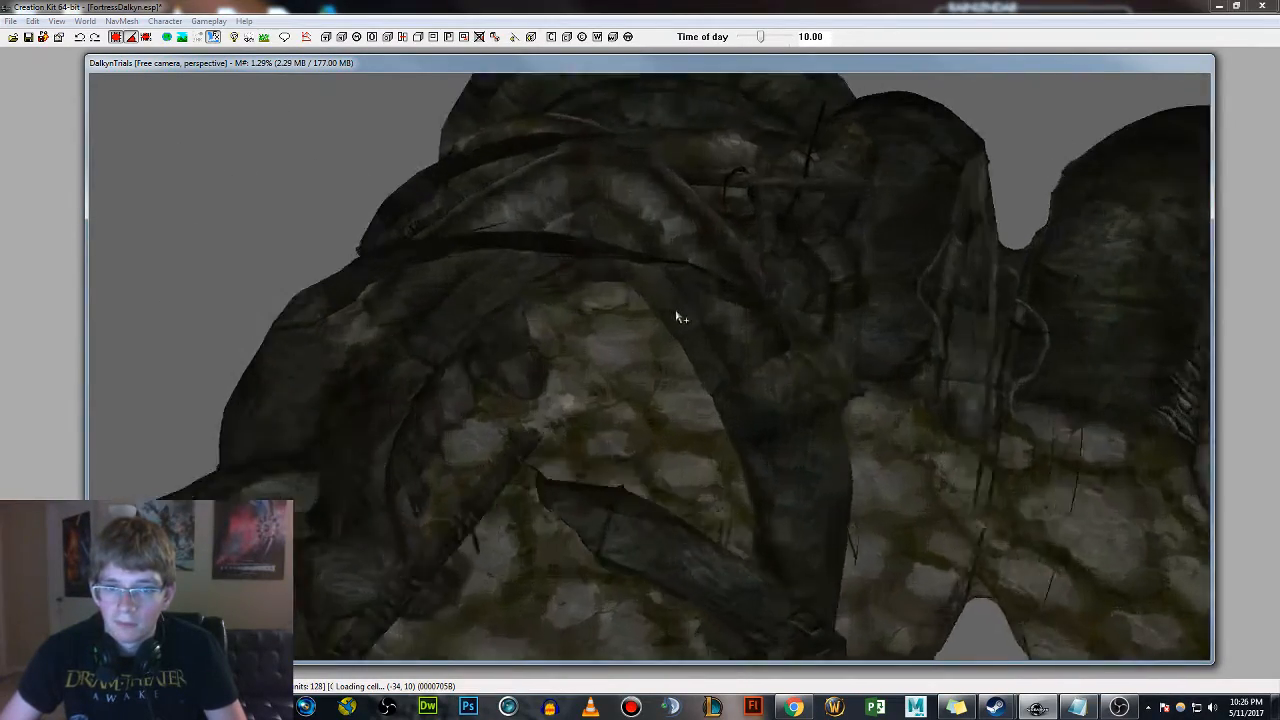
scroll(680, 307, "up", 2)
middle_click_drag(684, 303, 701, 290)
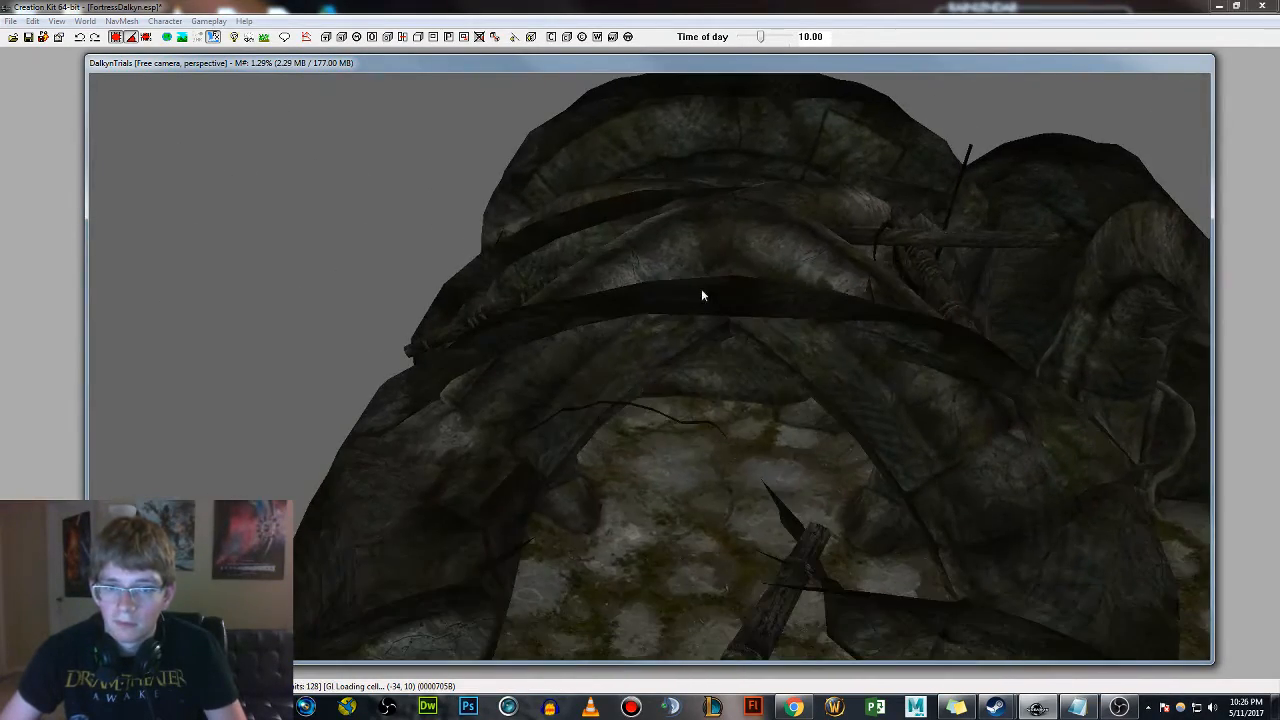
scroll(722, 382, "up", 6)
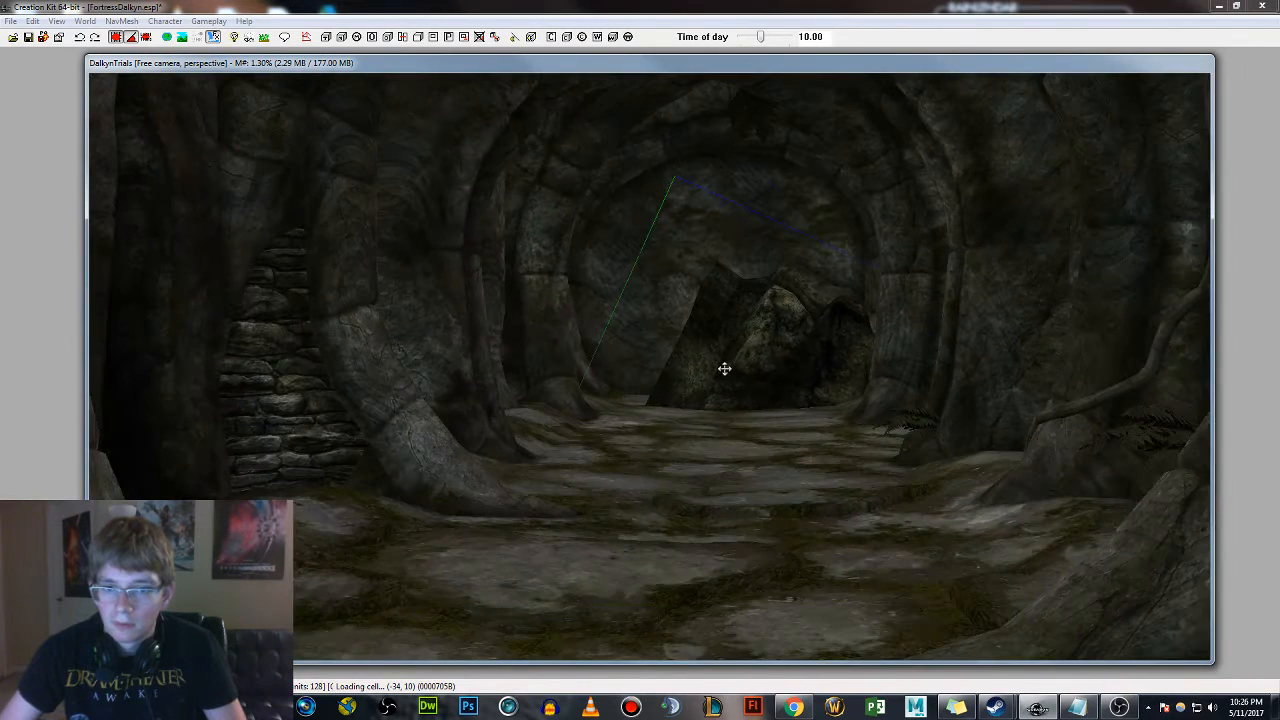
right_click_drag(723, 404, 745, 404)
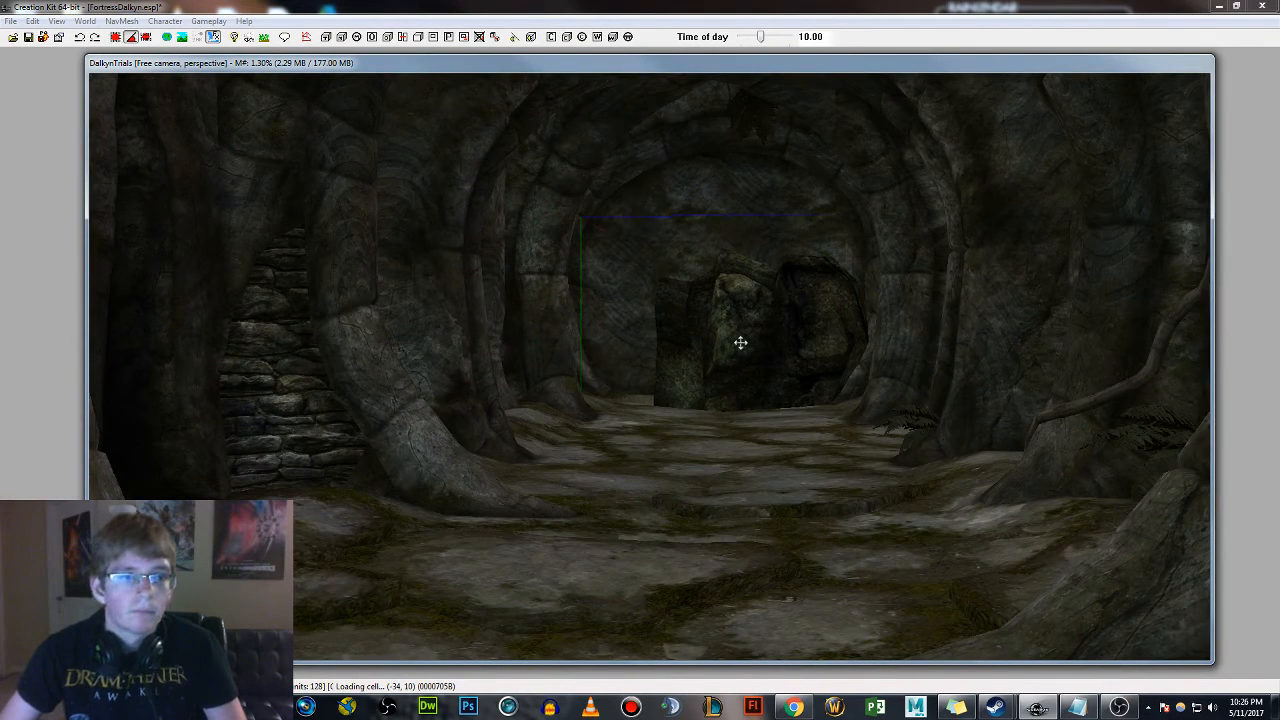
key("x")
mouse_move(749, 338)
right_mouse_down()
mouse_move(786, 338)
mouse_move(752, 332)
right_mouse_up()
key("y")
left_click_drag(752, 332, 708, 343)
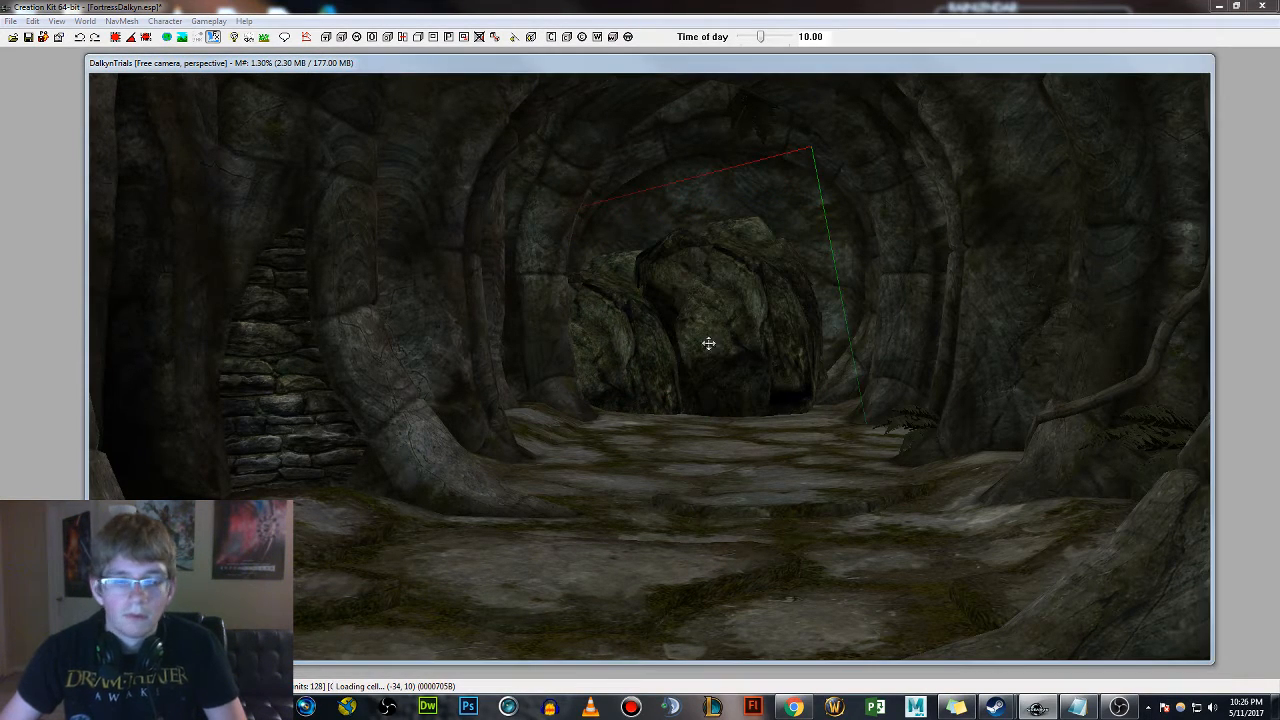
key("ctrl+f")
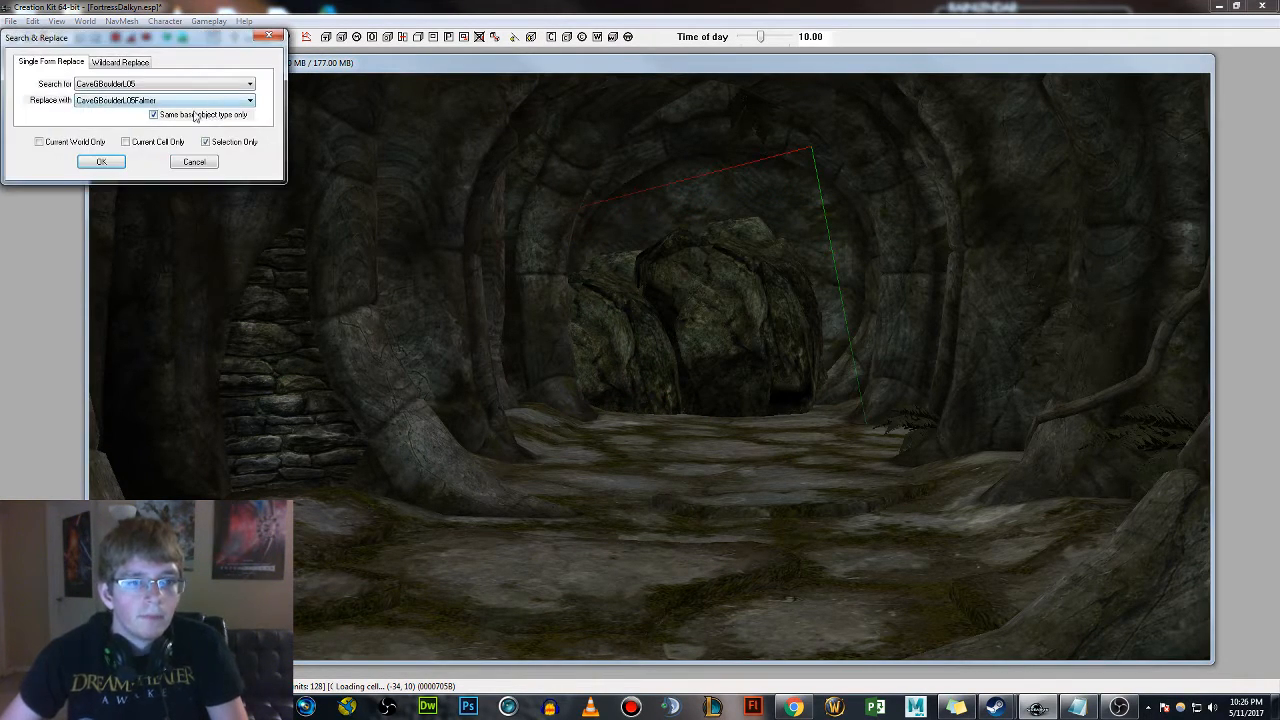
left_click(180, 86)
scroll(172, 140, "up", 4)
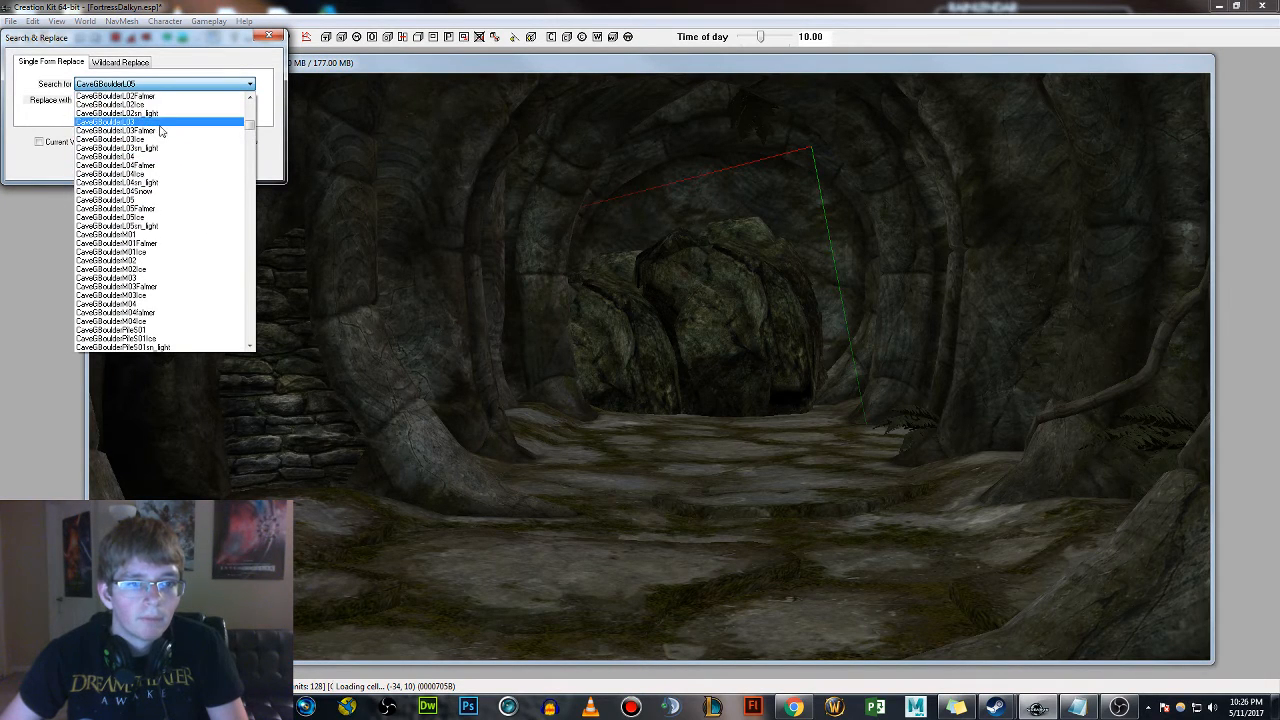
left_click(150, 115)
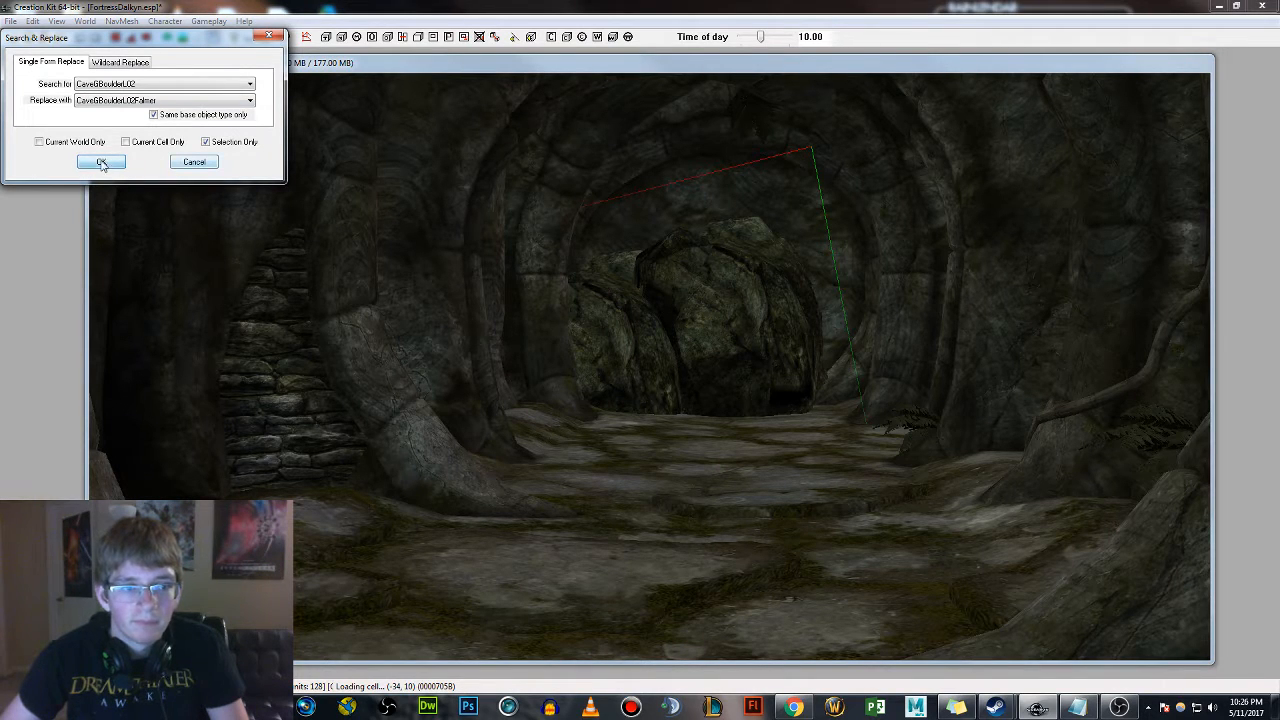
left_click(205, 164)
left_click_drag(735, 308, 793, 303)
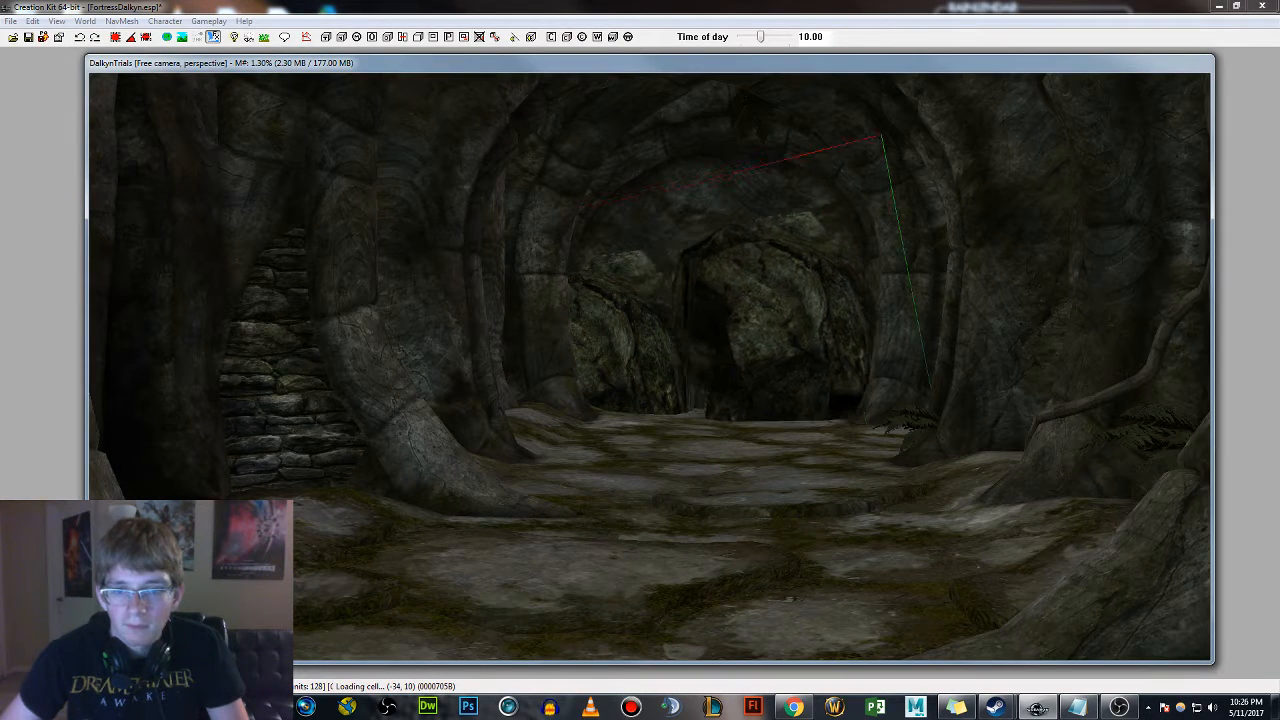
key("ctrl+f")
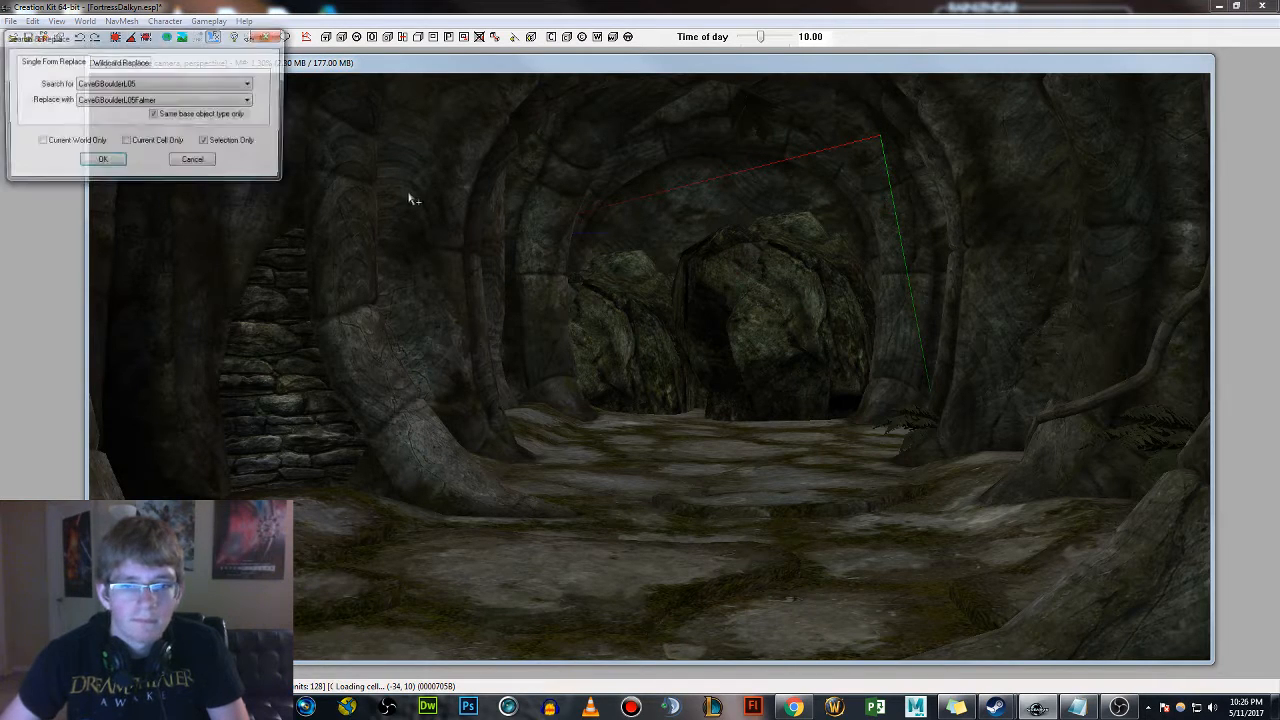
left_click(203, 84)
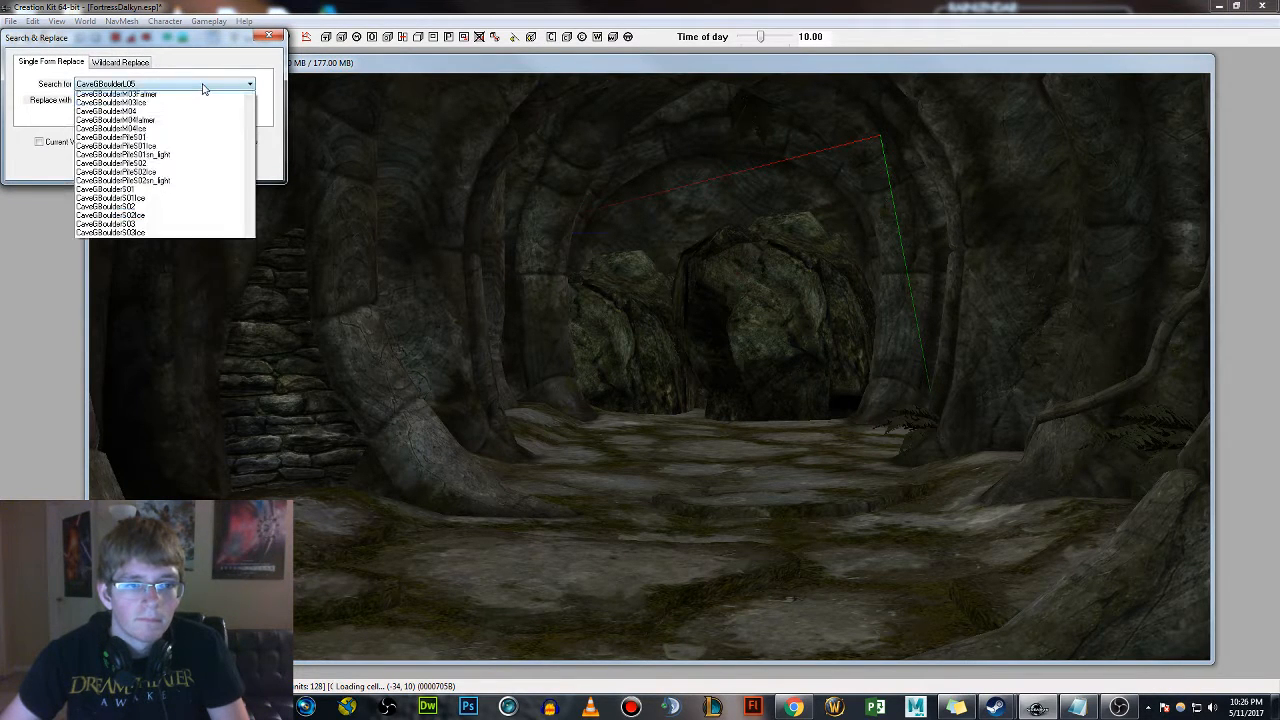
scroll(168, 166, "up", 3)
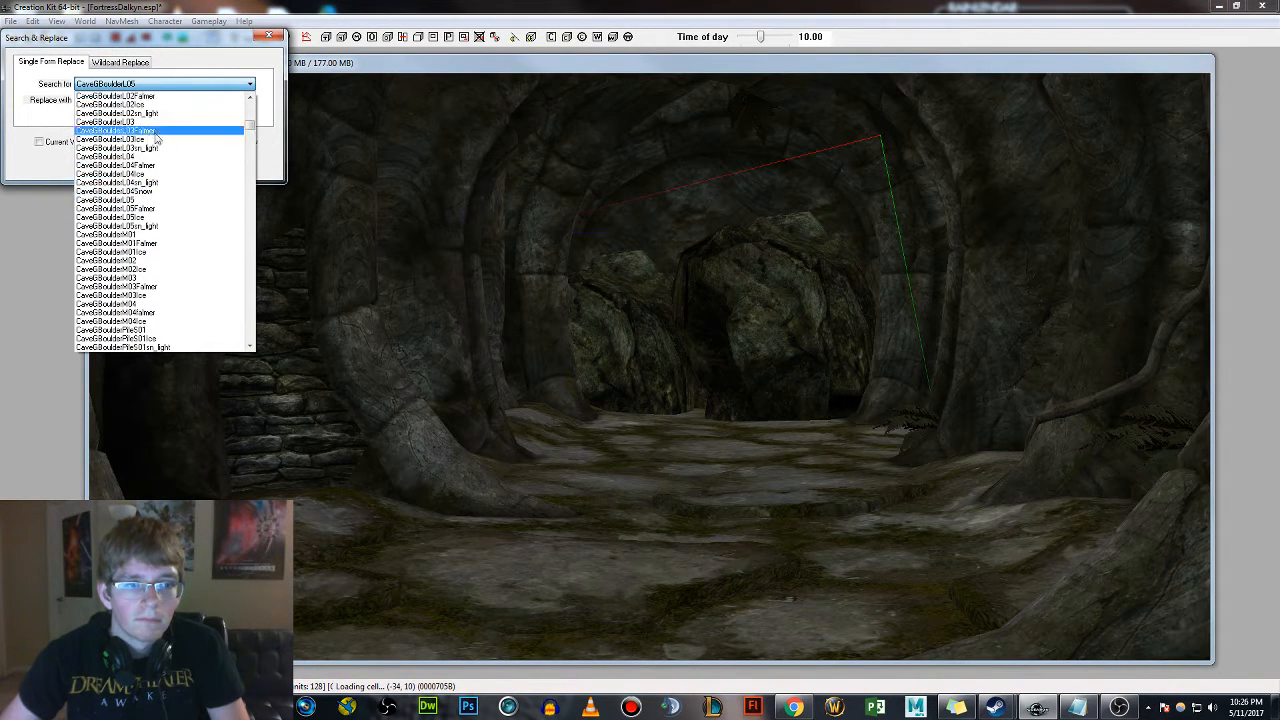
scroll(152, 122, "up", 3)
left_click(151, 122)
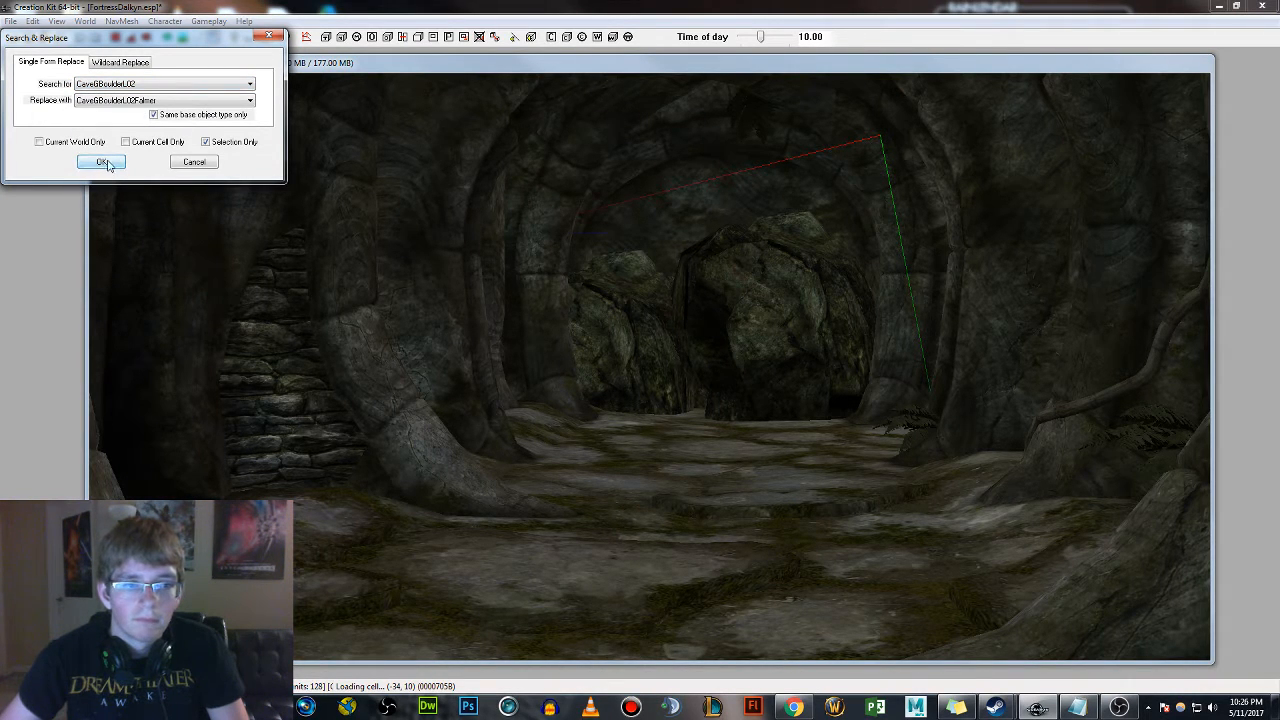
left_click(180, 162)
Put a different large mossy boulder at the junction's blocked end, raising and rotating it so it leans over the passage
middle_click_drag(728, 278, 651, 482, "shift")
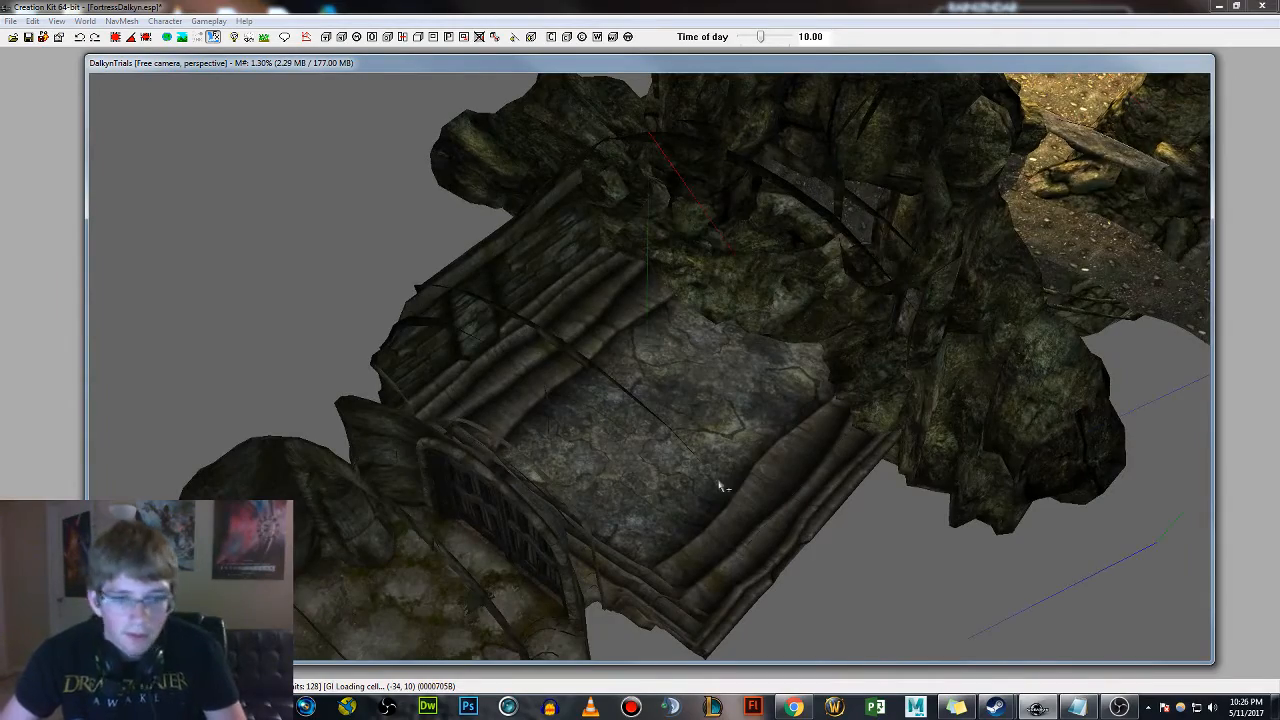
middle_click_drag(731, 423, 647, 280, "shift")
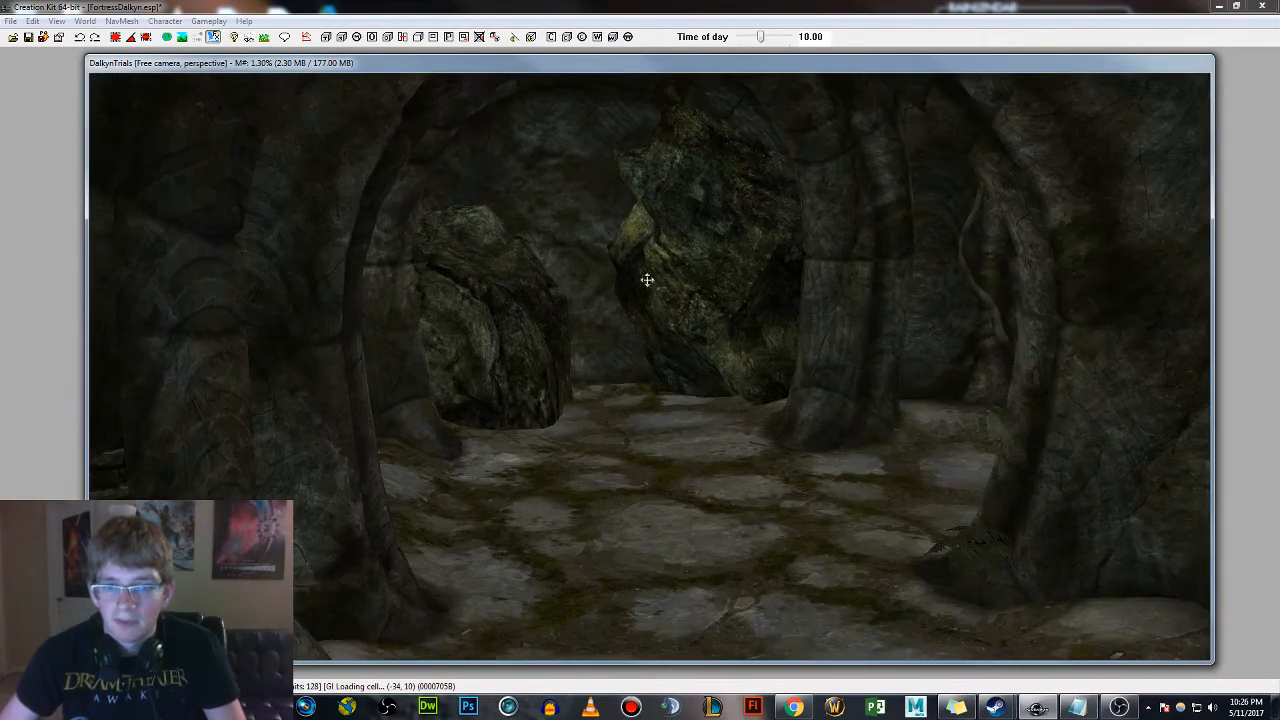
left_click_drag(690, 251, 610, 131)
key("z")
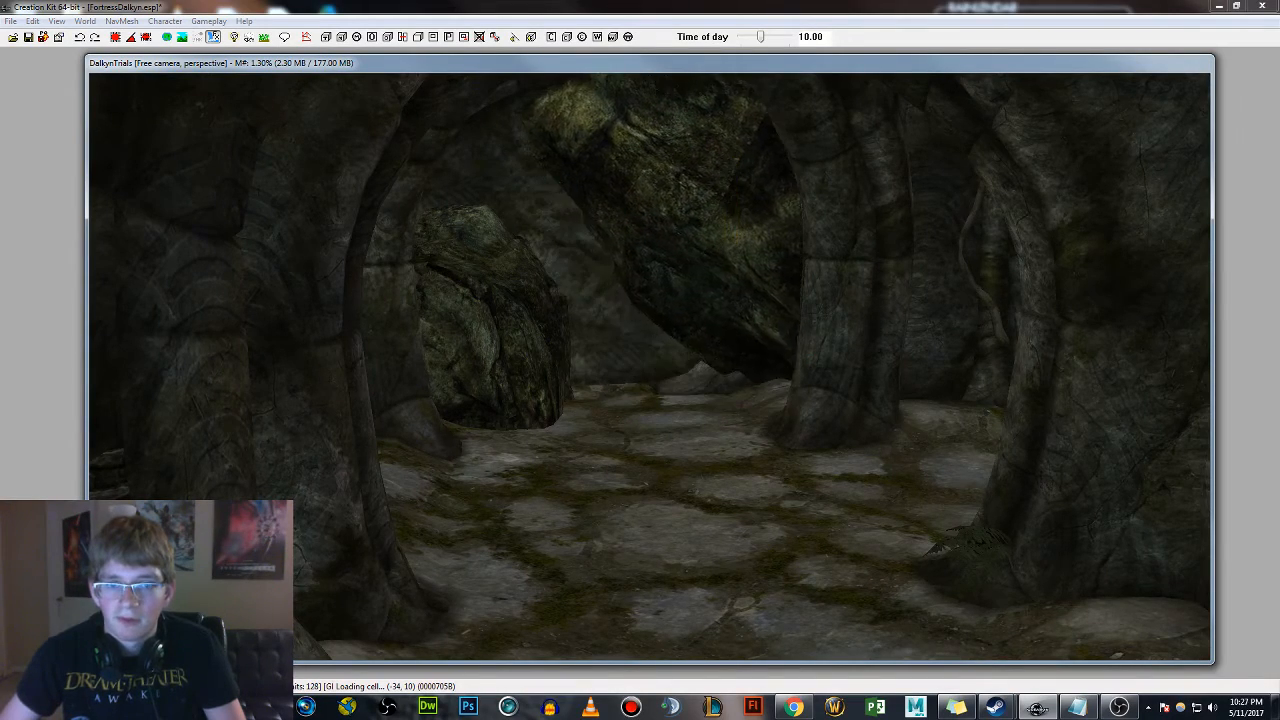
middle_click_drag(664, 208, 694, 255, "shift")
Duplicate the leaning boulder, then move and rotate the copy to fill the remaining gap in the blocked end
key("ctrl+d")
left_click_drag(578, 268, 540, 258)
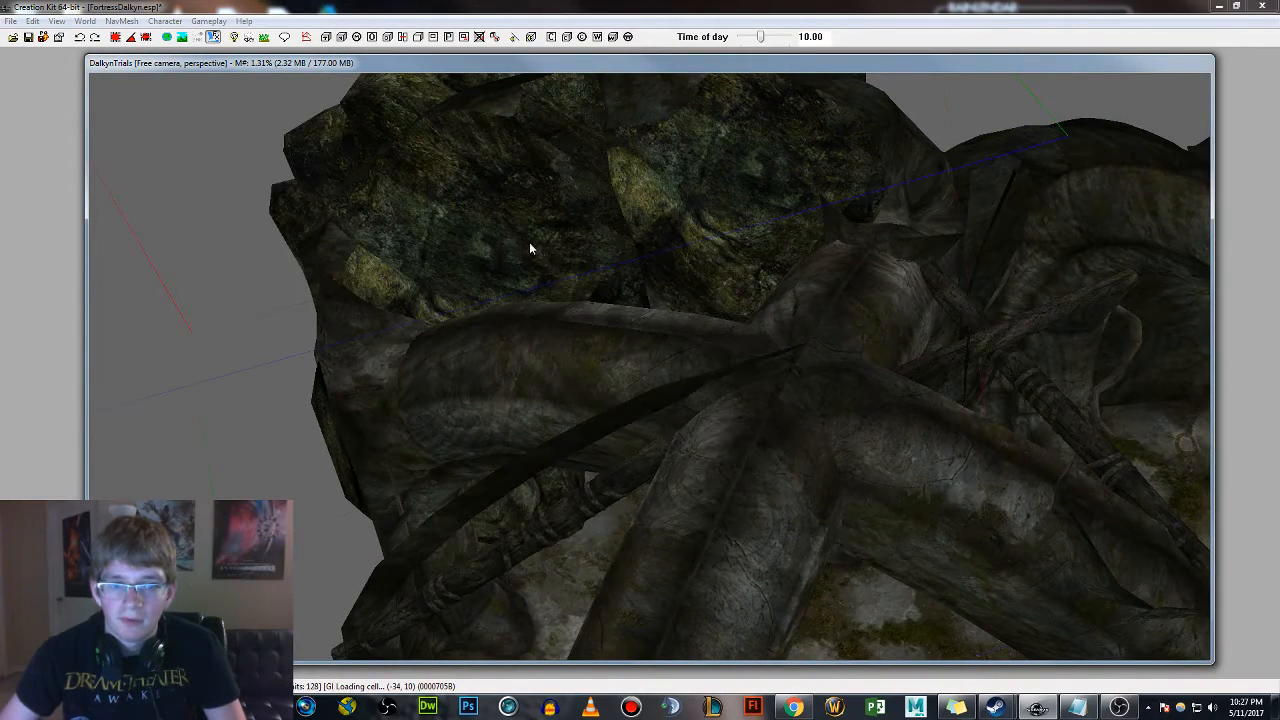
mouse_move(531, 248)
right_mouse_down()
mouse_move(625, 248)
mouse_move(526, 229)
right_mouse_up()
key("x")
middle_click_drag(526, 229, 521, 174, "shift")
right_click_drag(531, 149, 652, 149)
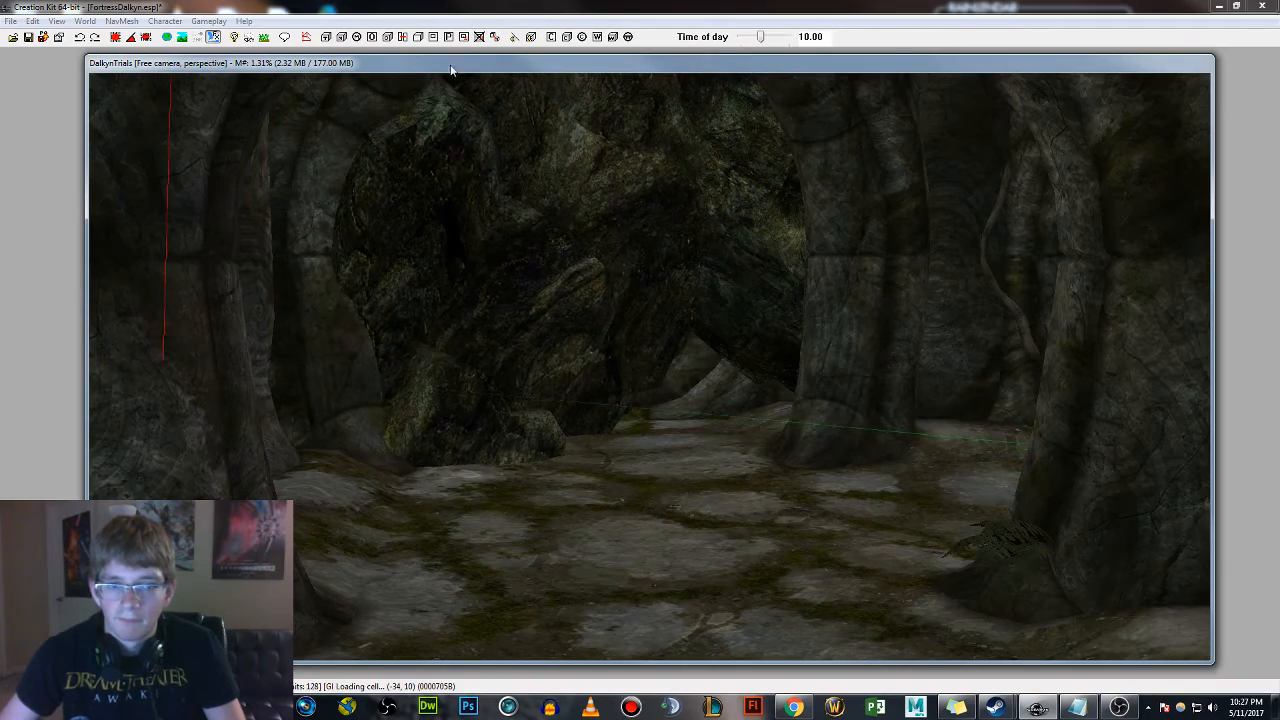
Place a skeever on the floor of the three-way junction in front of the boulders and rotate it
middle_click_drag(515, 267, 611, 393, "shift")
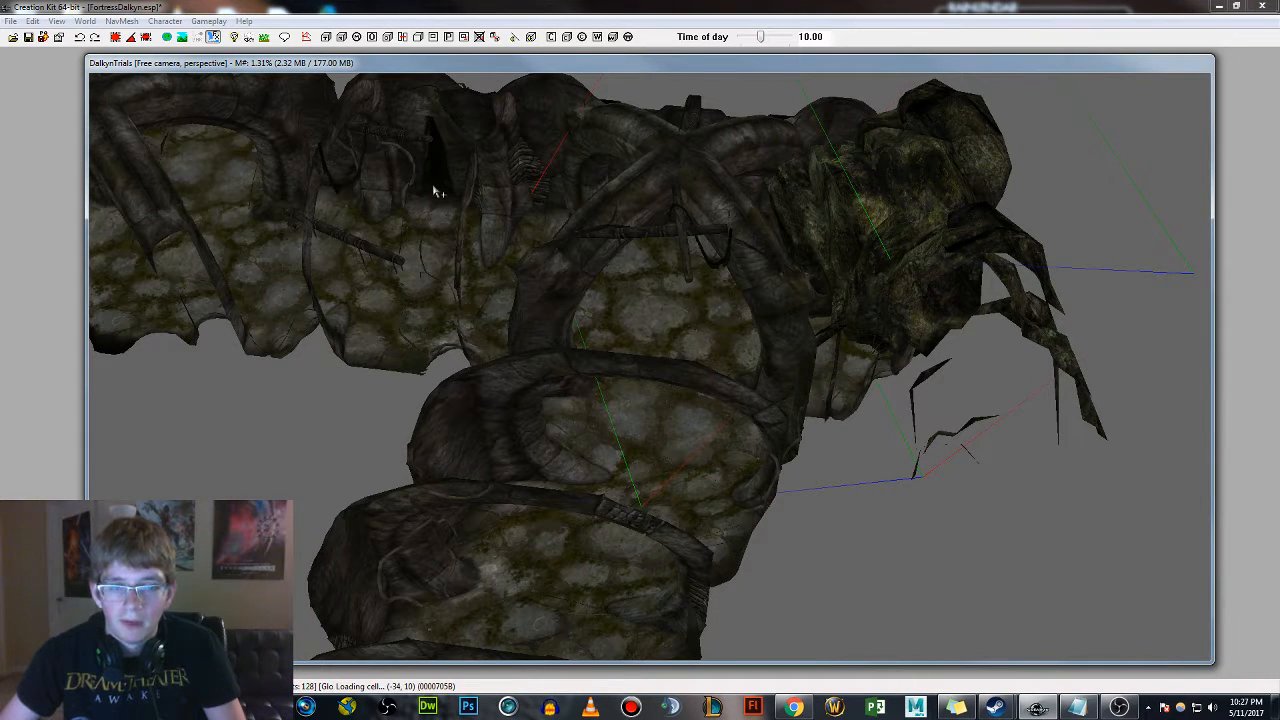
middle_click_drag(425, 226, 499, 252)
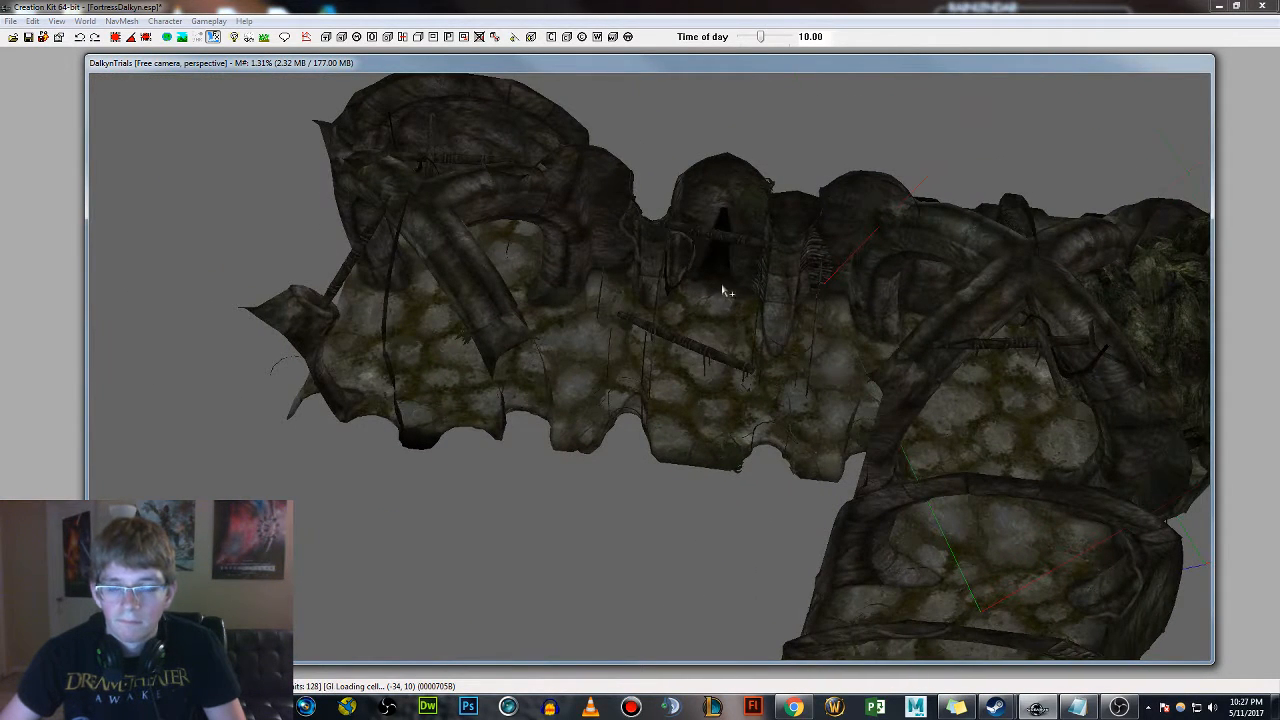
middle_click_drag(807, 319, 726, 291)
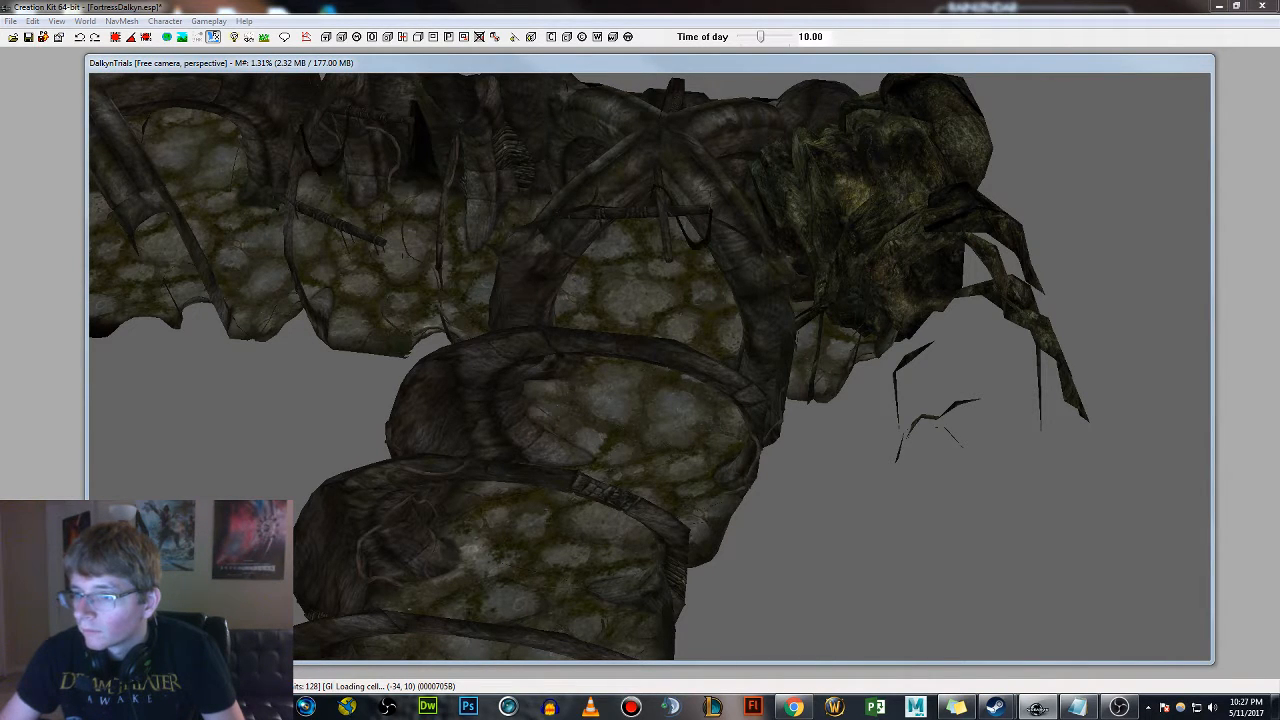
left_click_drag(703, 319, 702, 315)
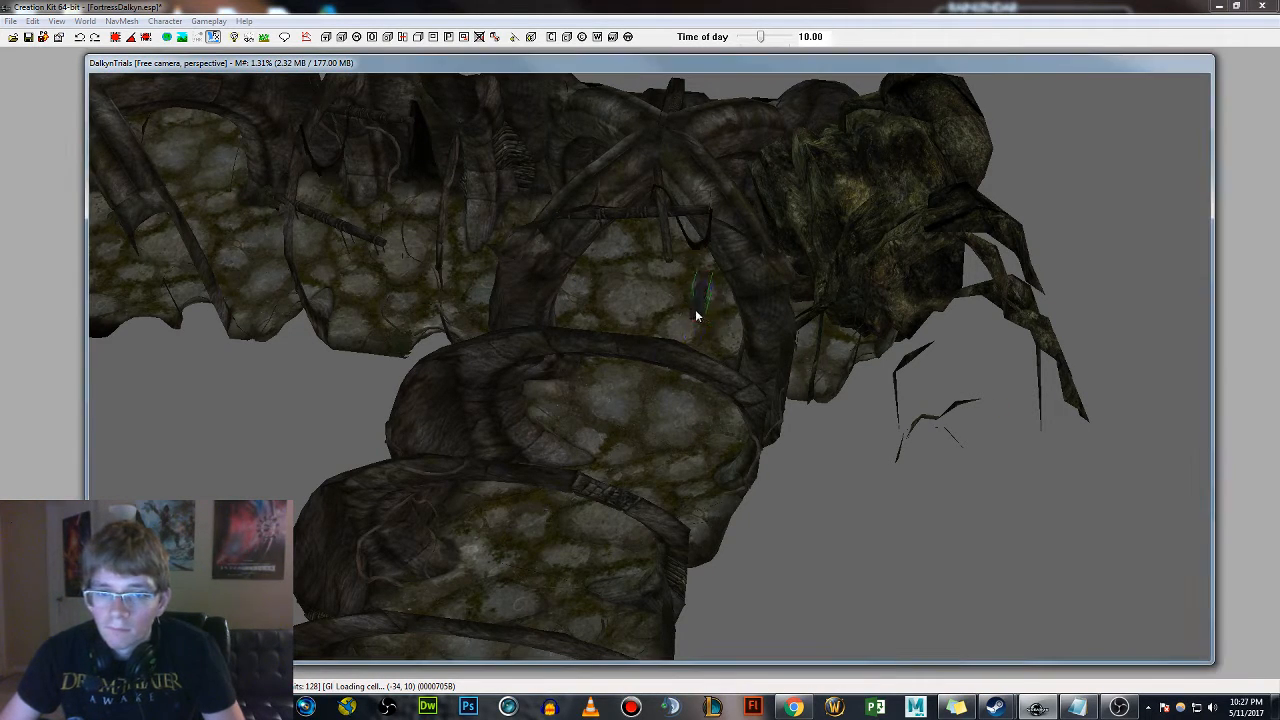
right_click_drag(699, 306, 701, 298)
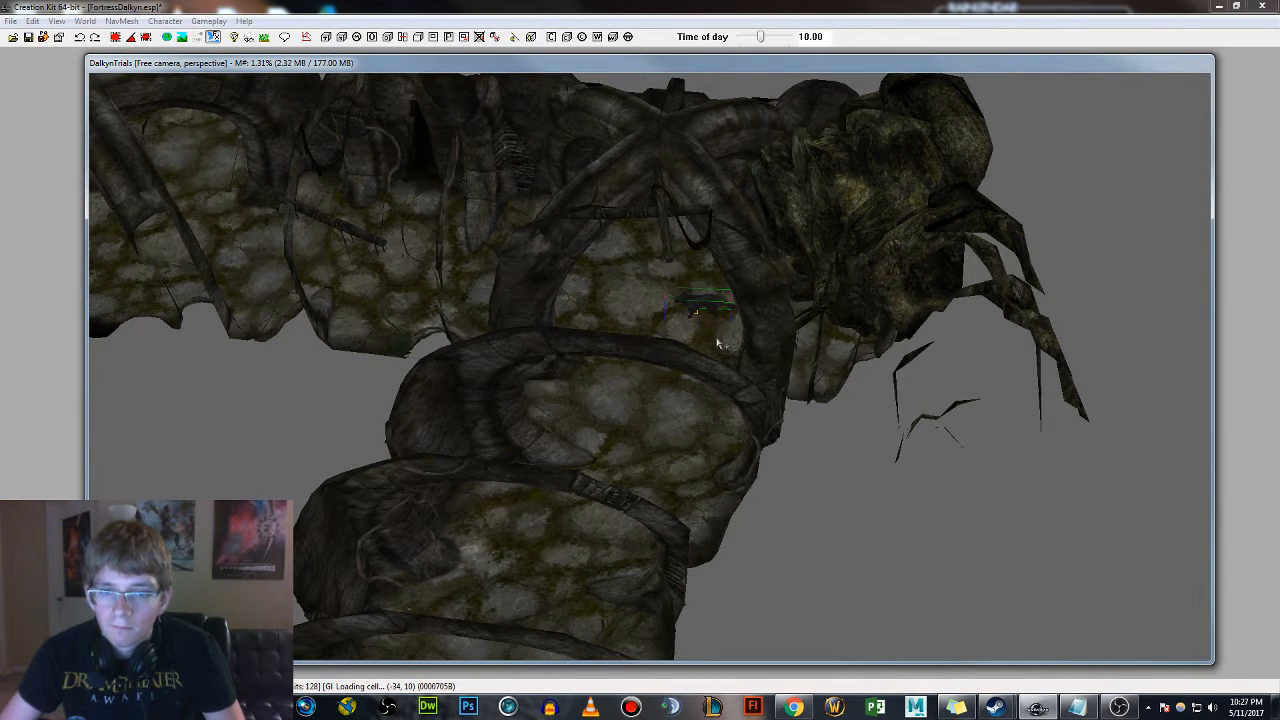
middle_click_drag(713, 343, 811, 311, "shift")
scroll(775, 318, "up", 3)
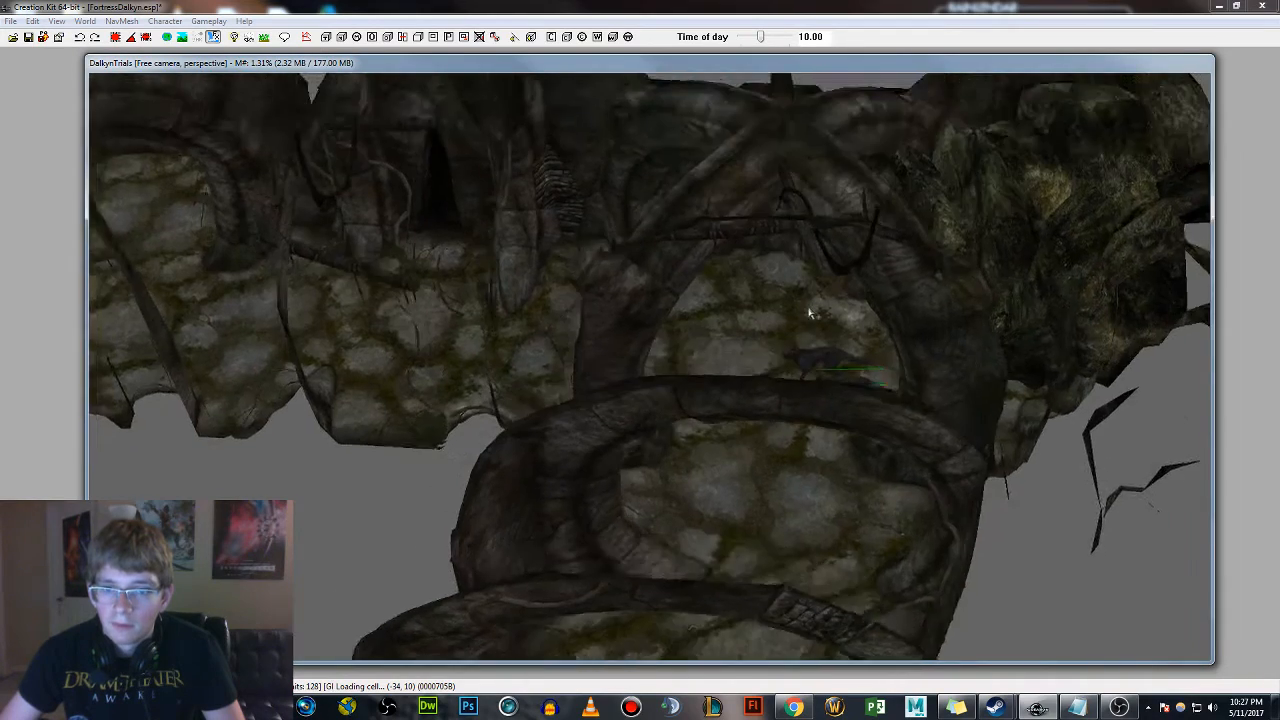
scroll(850, 345, "up", 4)
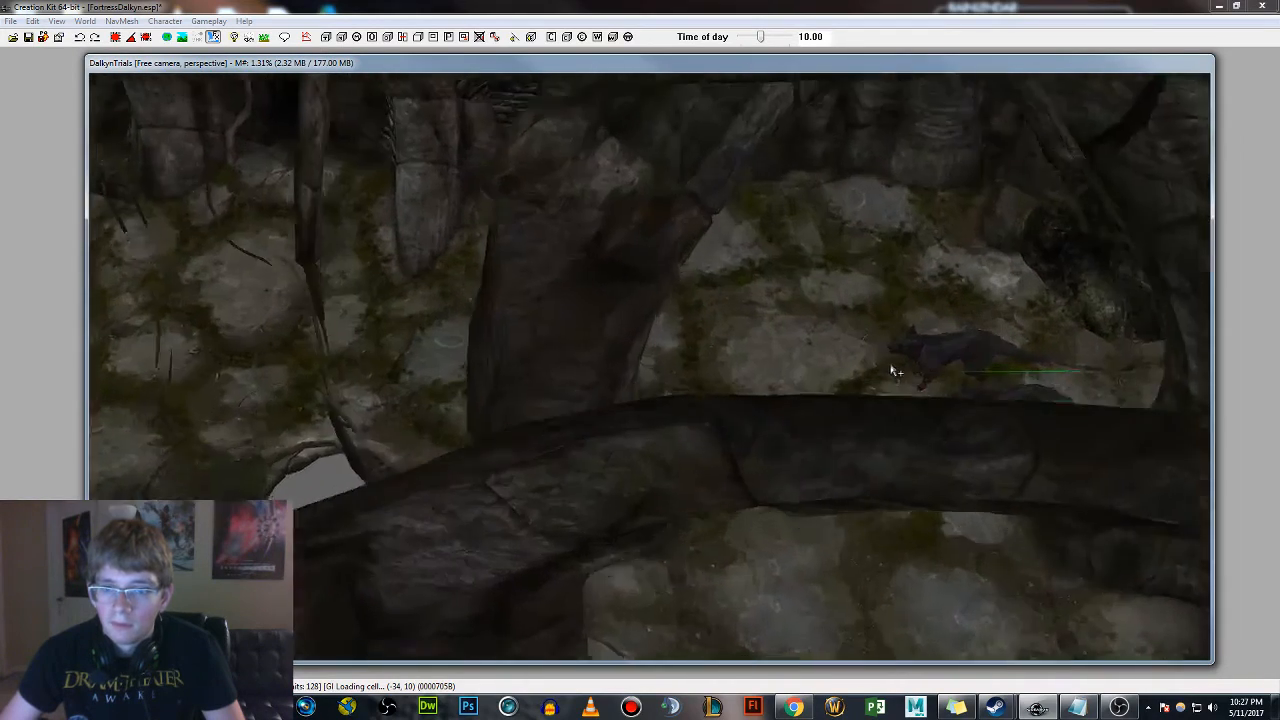
Duplicate a skeever on the junction floor and move the copy farther back, spaced apart from the others
middle_click_drag(892, 370, 977, 405, "shift")
left_click_drag(997, 413, 999, 407)
left_click(955, 352)
key("ctrl+d")
left_click_drag(950, 328, 957, 280)
mouse_move(957, 280)
middle_mouse_down("shift")
mouse_move(949, 268)
mouse_move(951, 304)
middle_mouse_up("shift")
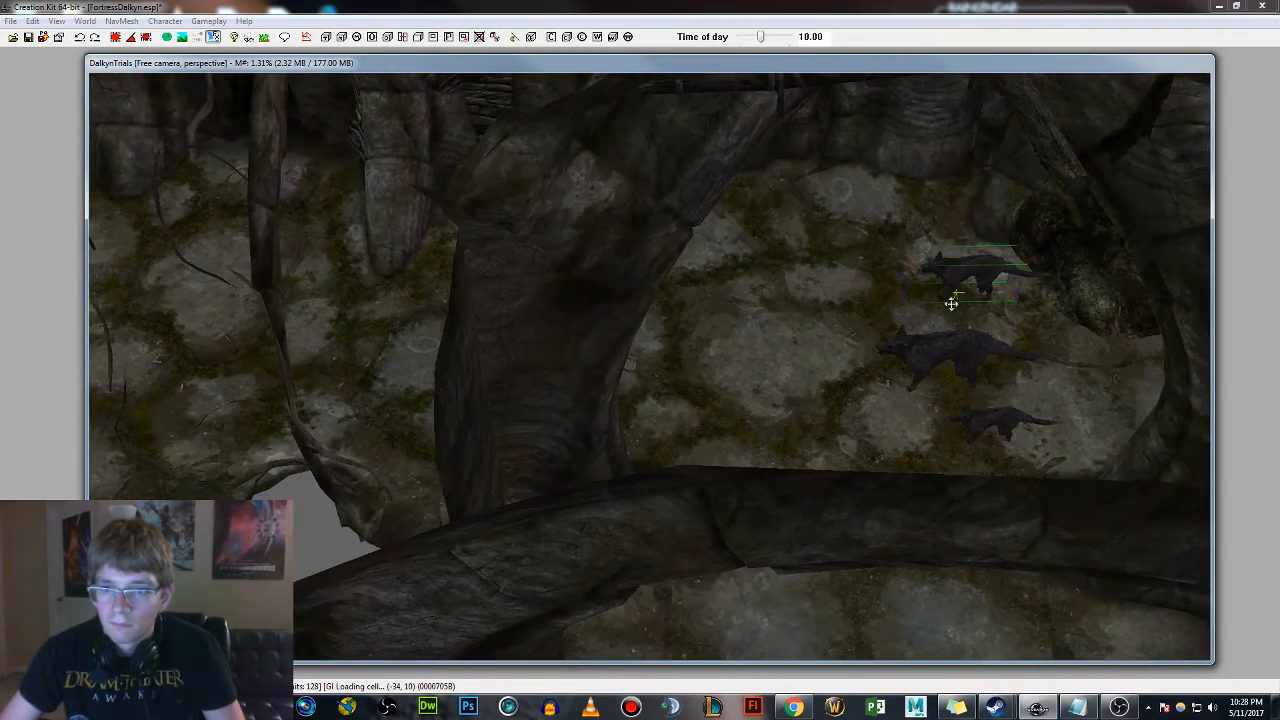
left_click_drag(977, 260, 900, 184)
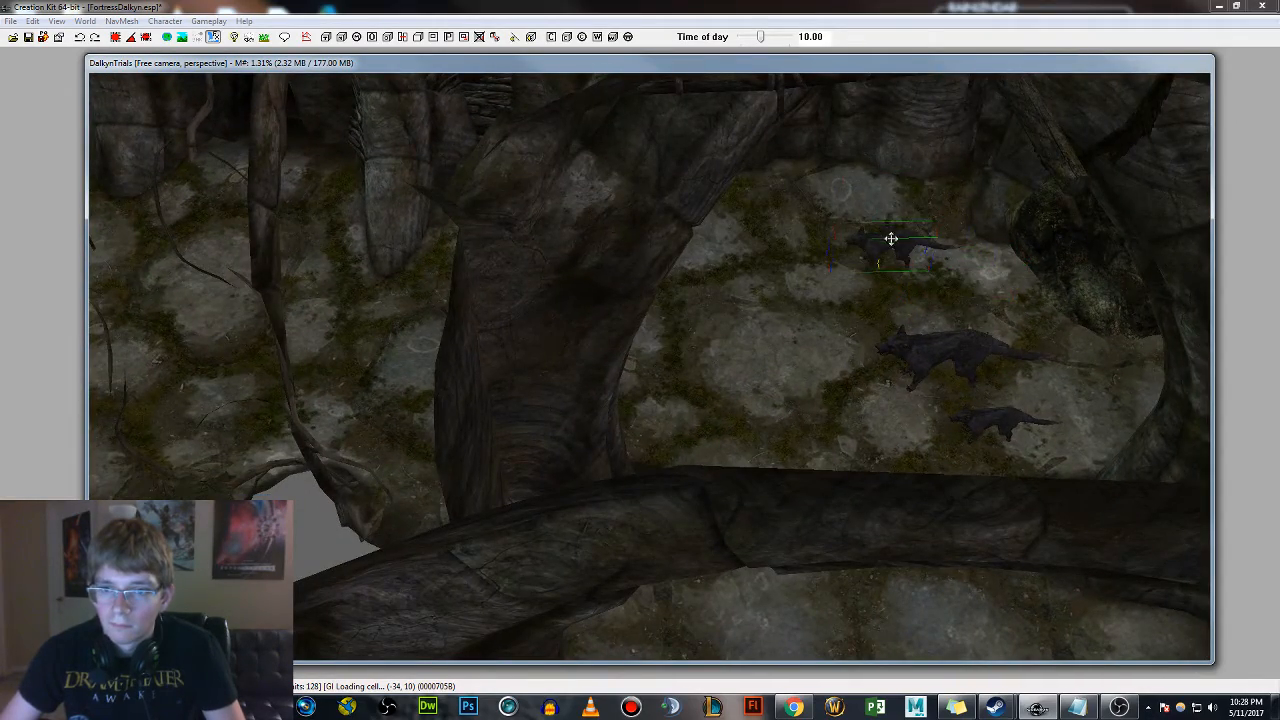
middle_click_drag(891, 239, 924, 322, "shift")
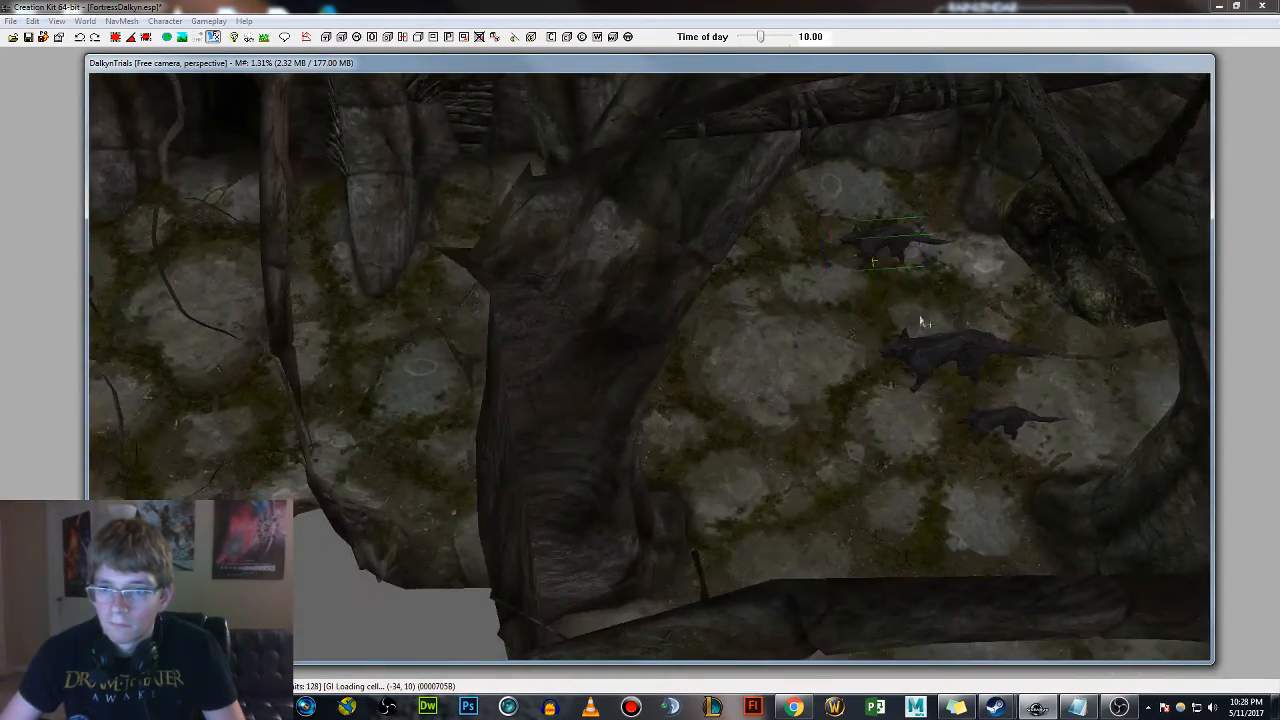
middle_click_drag(930, 268, 880, 317, "shift")
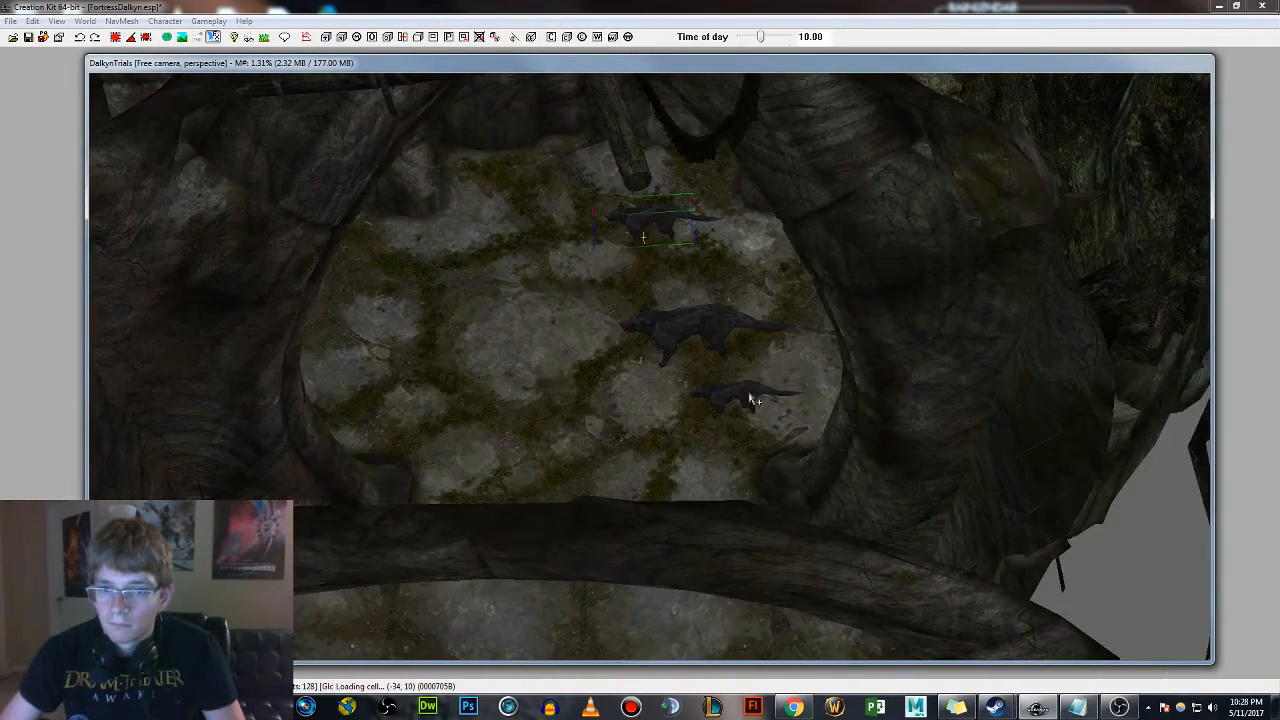
middle_click_drag(745, 385, 729, 329, "shift")
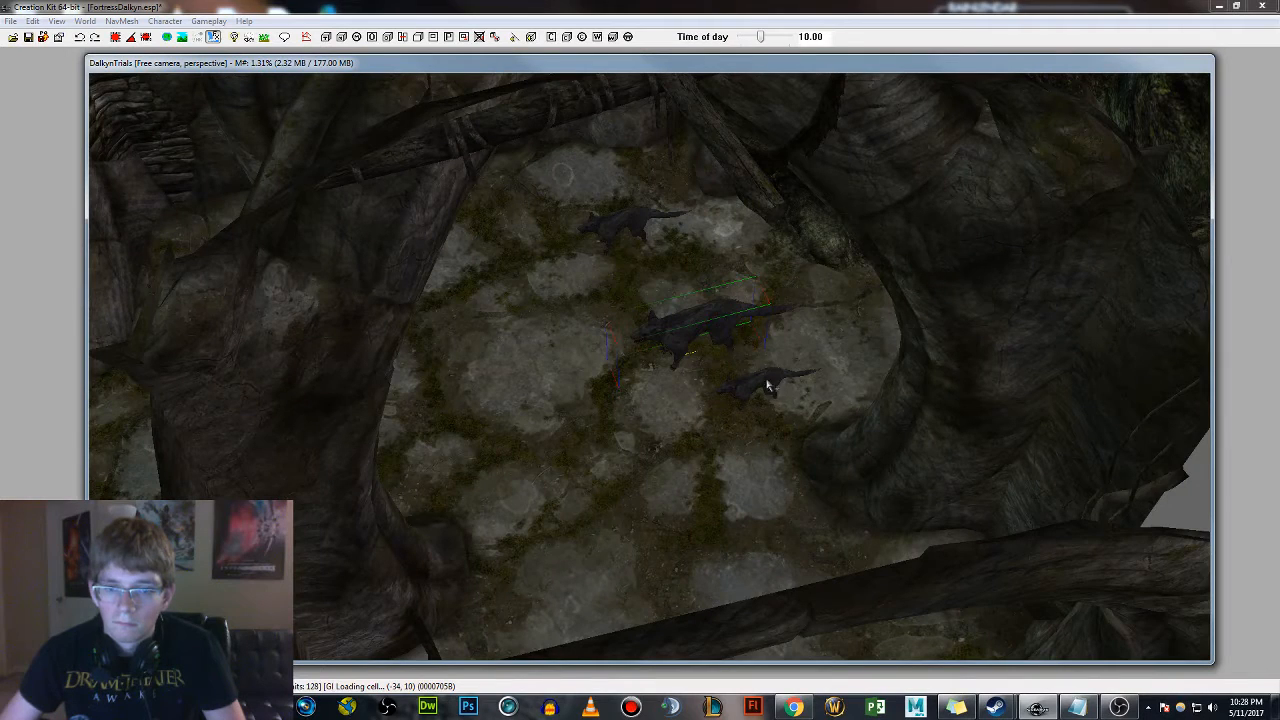
left_click(634, 224, "ctrl")
double_click(638, 223)
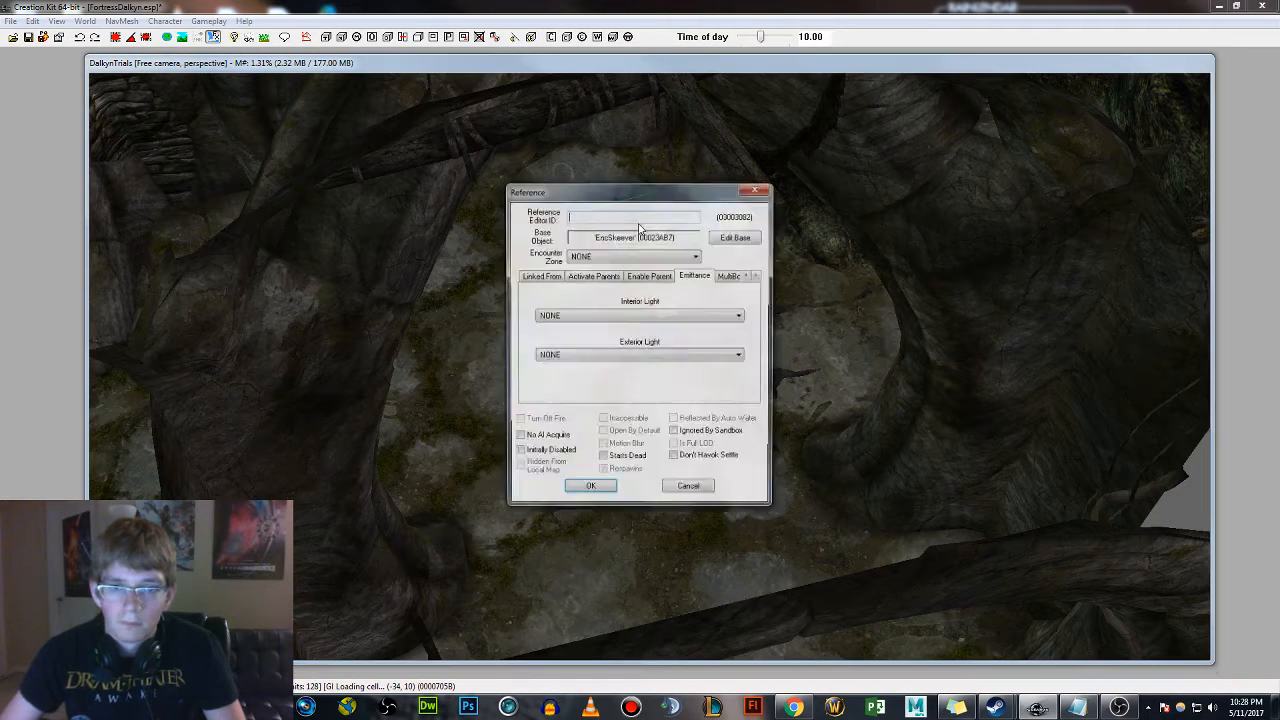
left_click(751, 276)
left_click(748, 275)
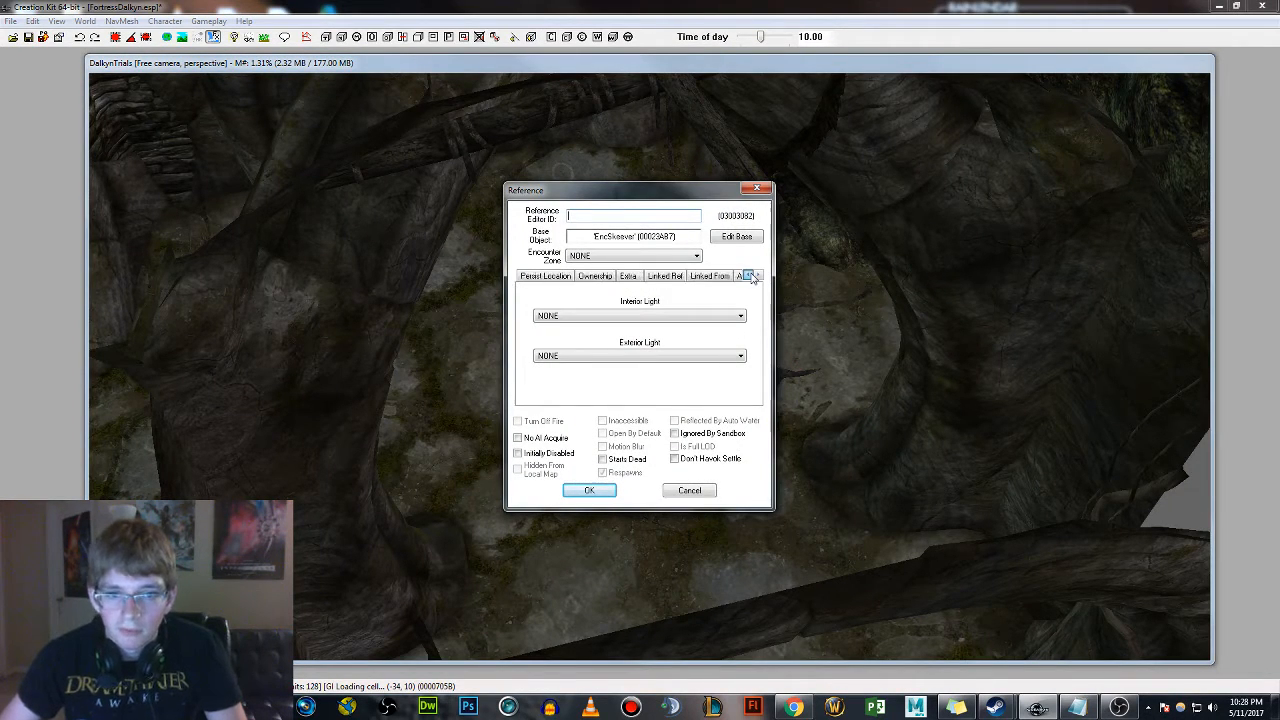
left_click(748, 275)
left_click(694, 489)
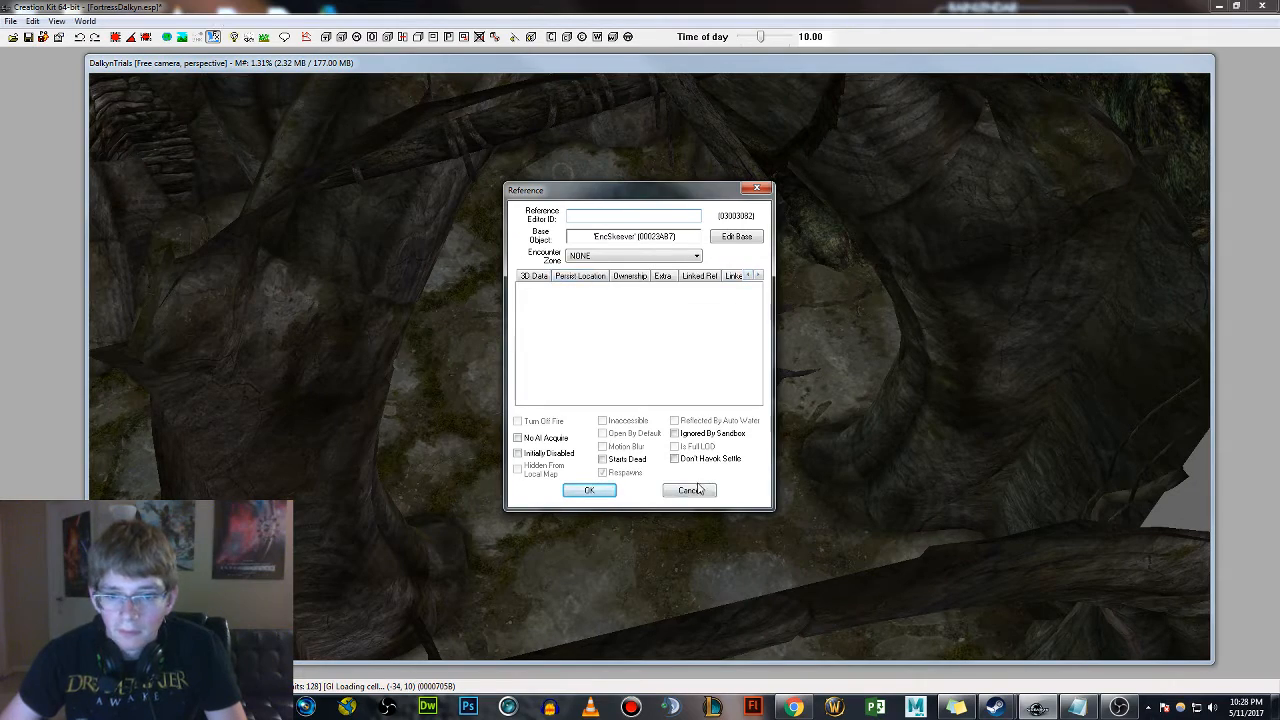
Place a PatrolIdleMarker on the hall corridor floor, rotate it, and position a duplicate in front of the dark doorway
middle_click_drag(654, 416, 706, 400)
scroll(705, 400, "down", 2)
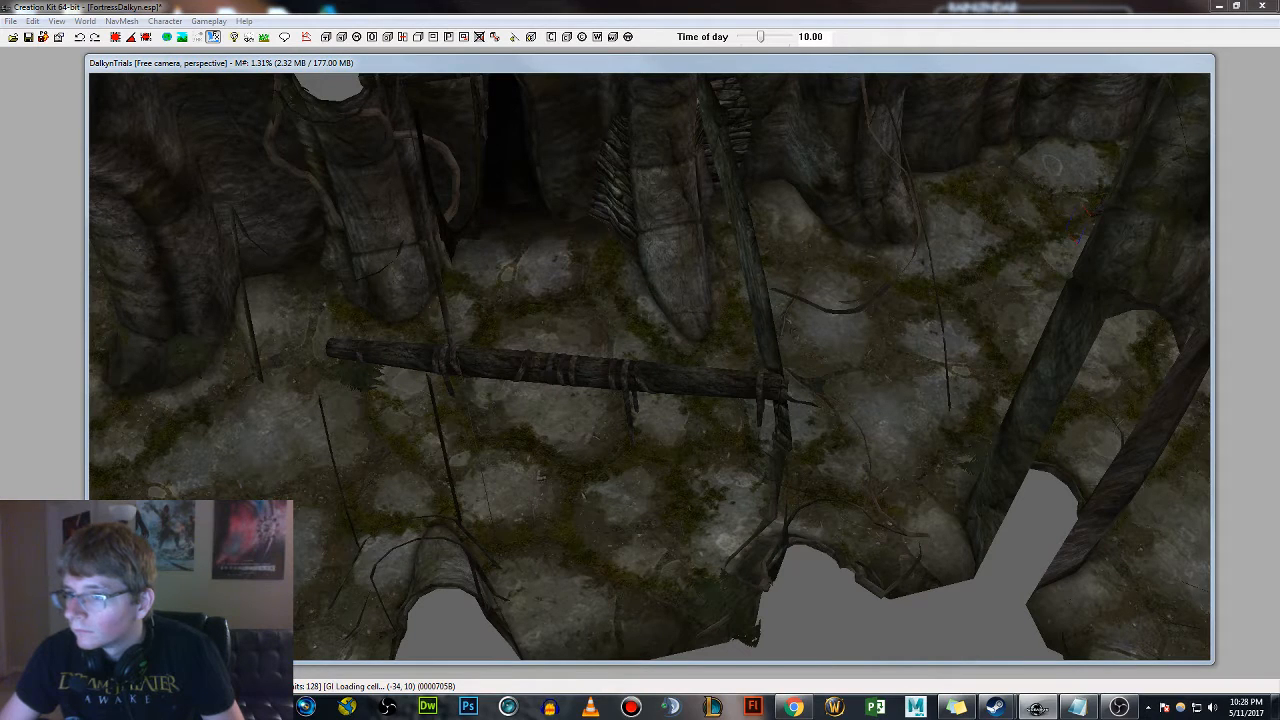
left_click(598, 440)
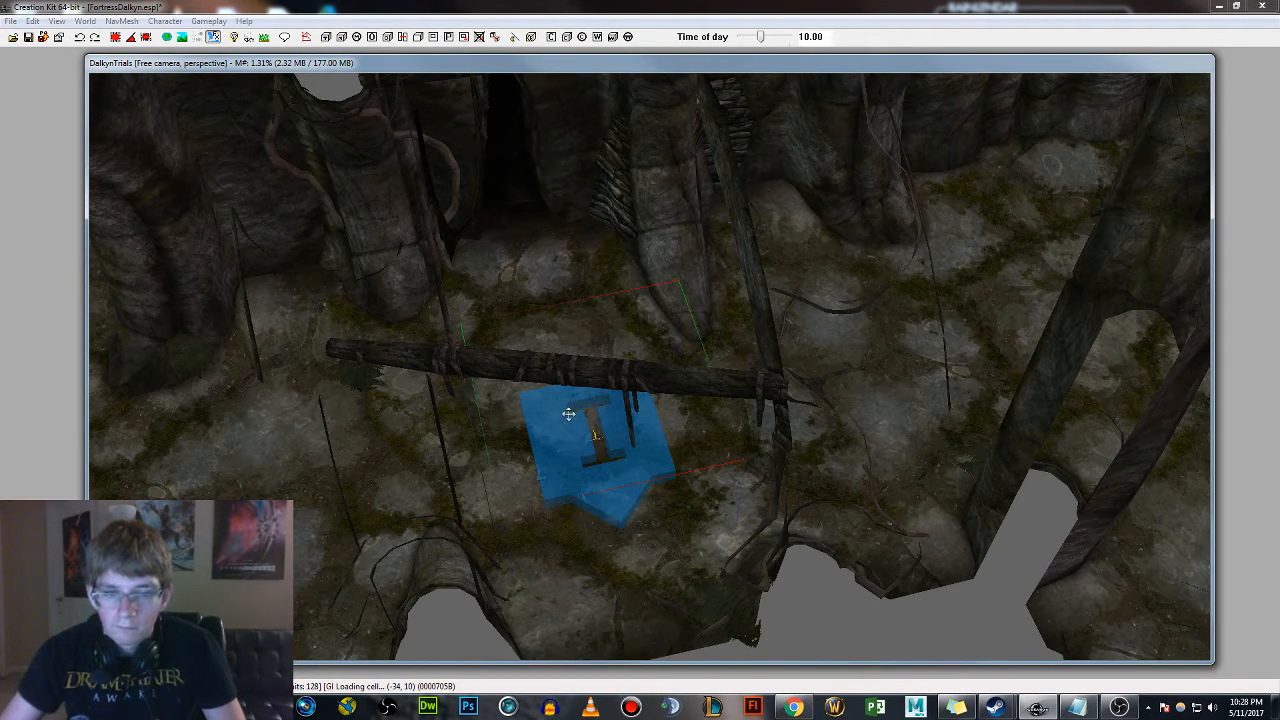
left_click_drag(571, 437, 628, 434)
right_click_drag(628, 434, 567, 453)
key("ctrl+v")
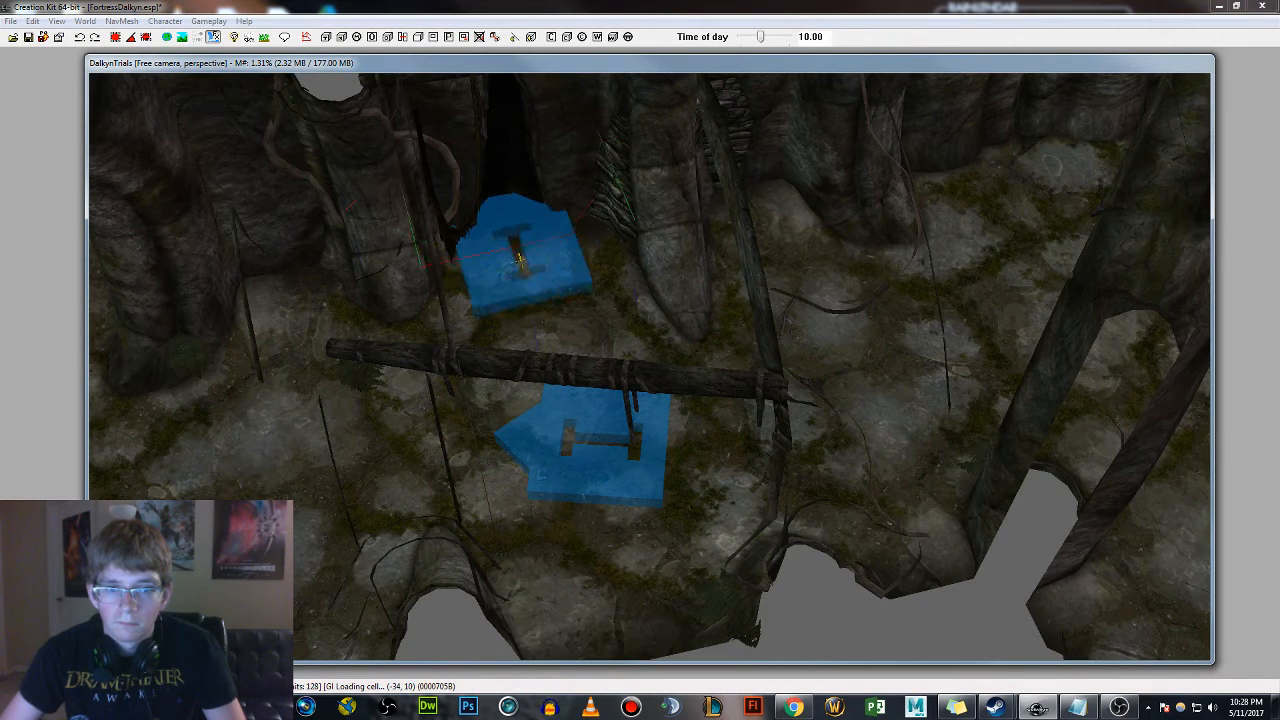
left_click_drag(555, 262, 554, 230)
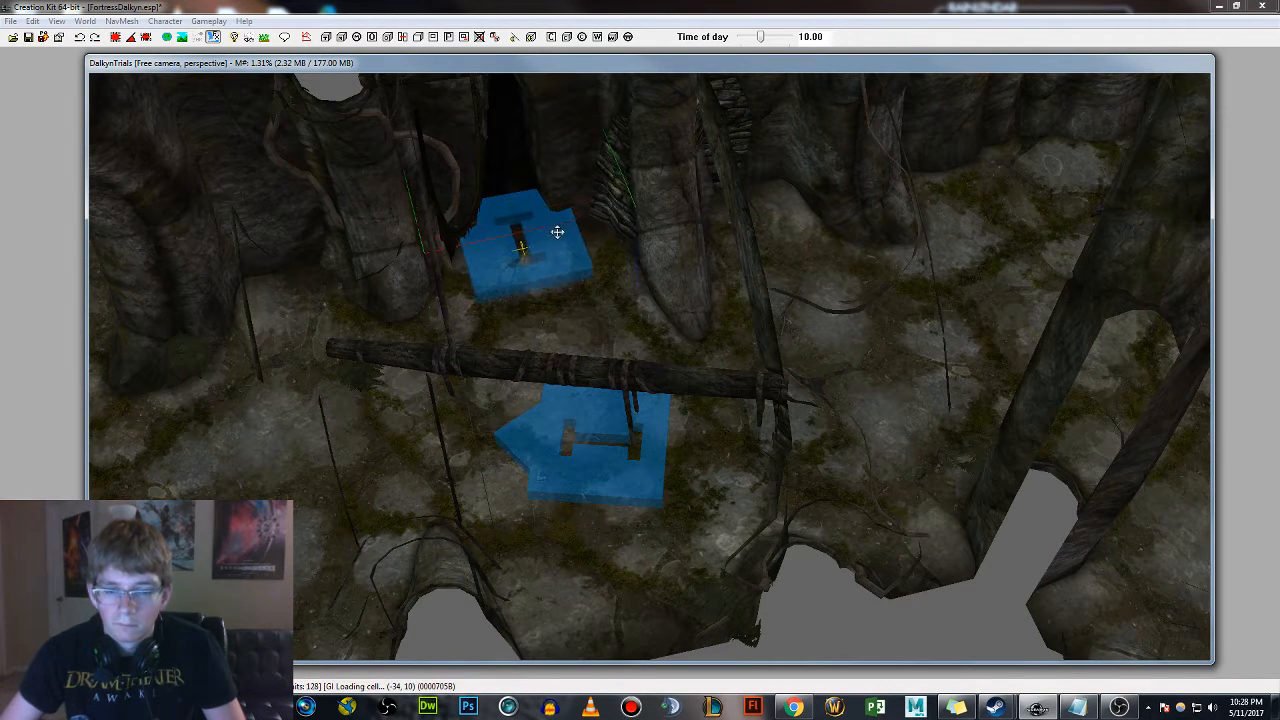
Examine the large middle skeever's reference properties, including its 3D data, persist location, ownership and extra settings
scroll(740, 315, "down", 3)
scroll(740, 315, "down", 1)
left_click(998, 321)
middle_click_drag(998, 321, 988, 314, "shift")
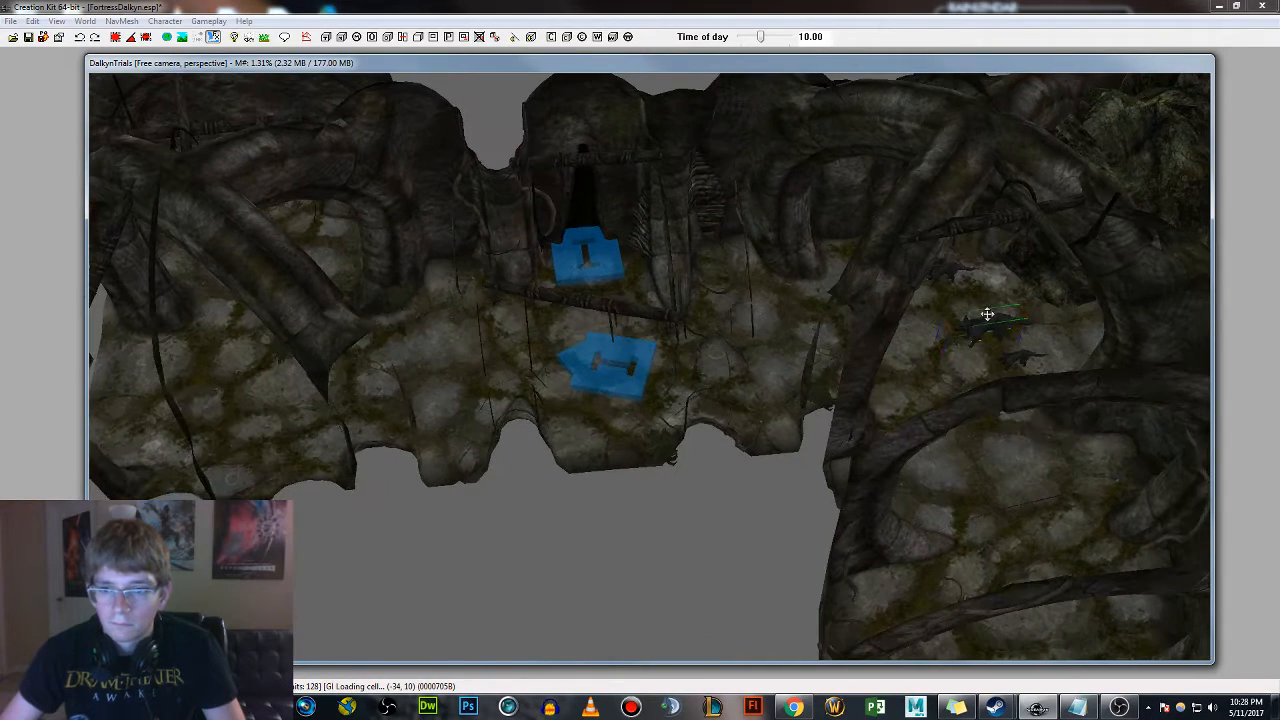
double_click(989, 329)
left_click(748, 278)
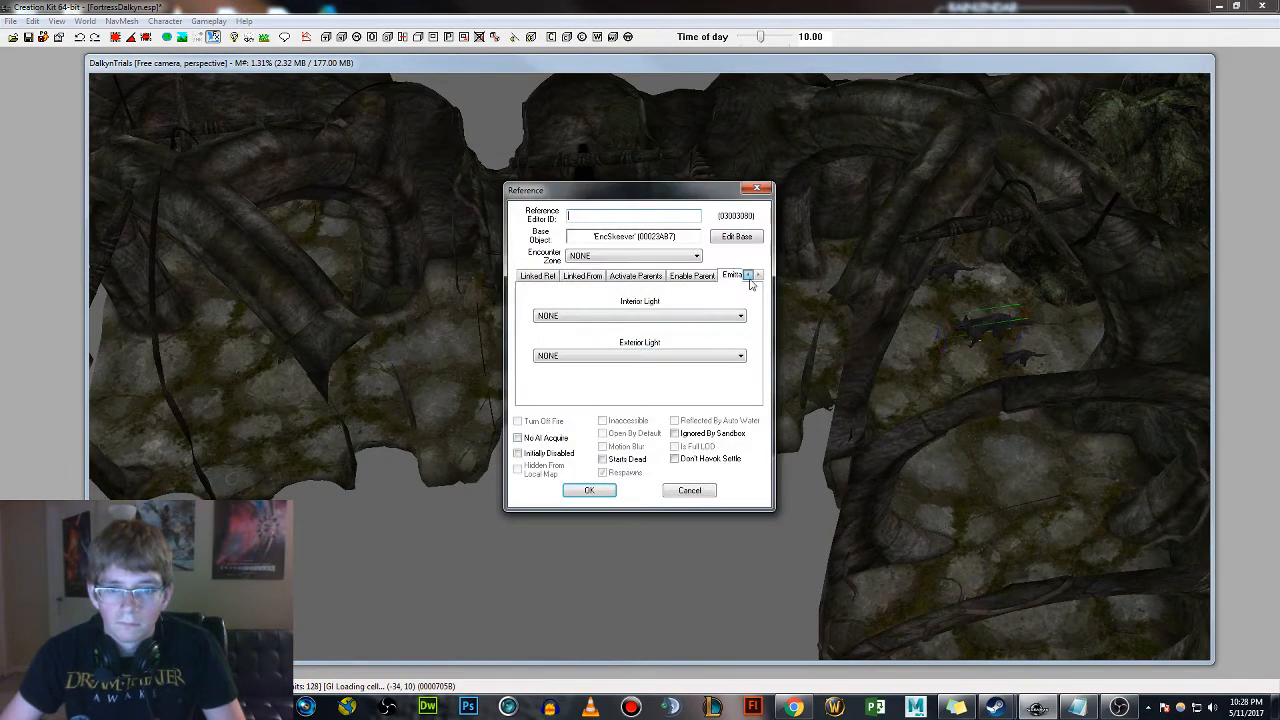
left_click(748, 278)
left_click(748, 277)
left_click(748, 277)
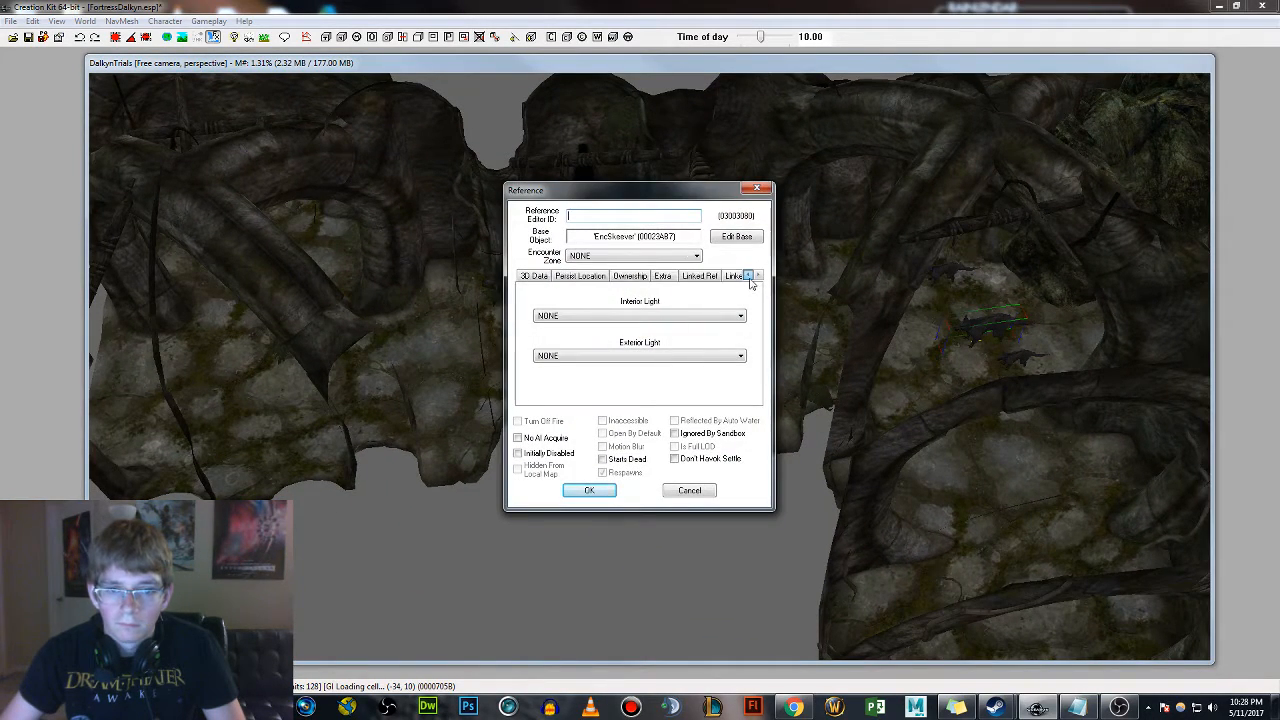
left_click(573, 281)
left_click(537, 281)
left_click(620, 278)
left_click(597, 282)
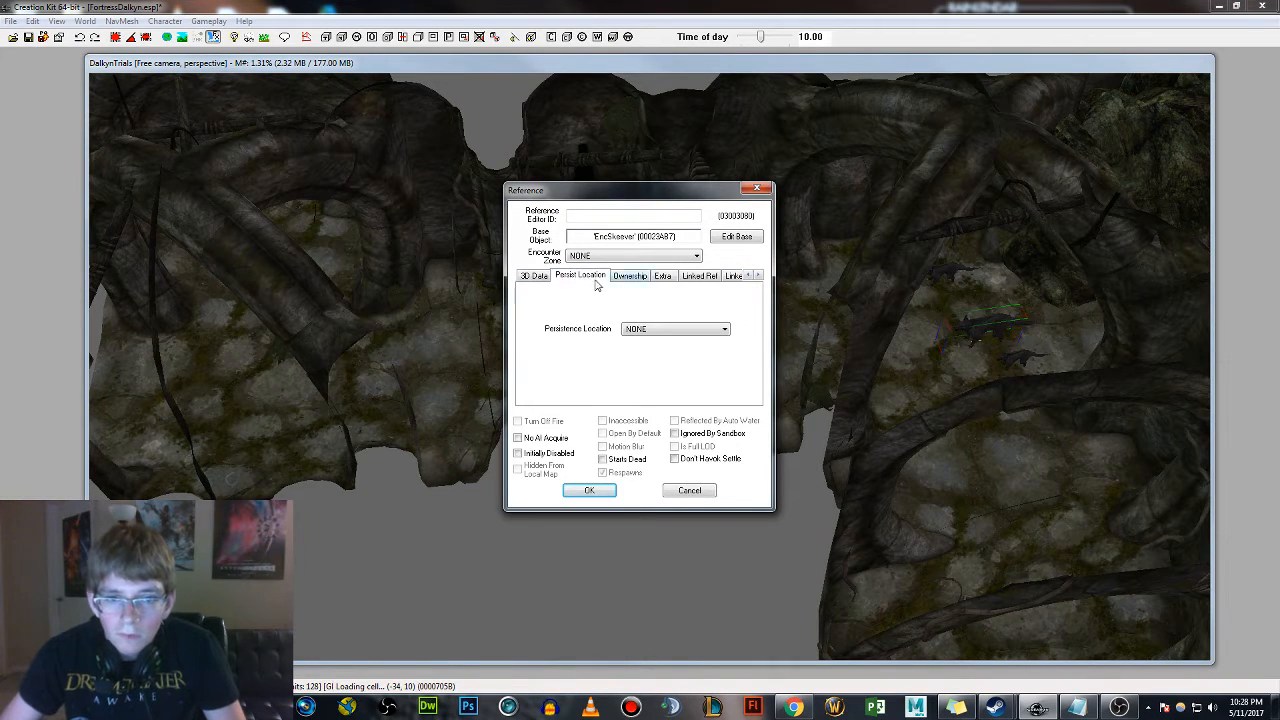
left_click(758, 277)
left_click(758, 277)
left_click(761, 278)
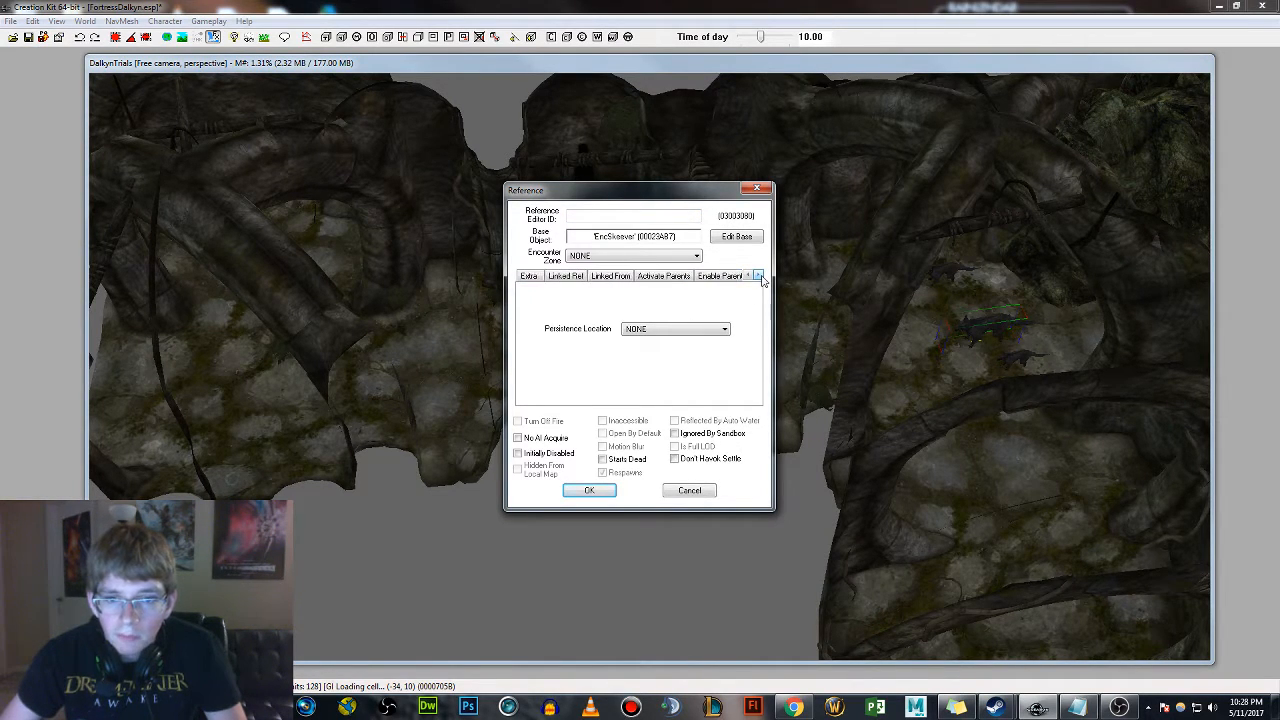
left_click(761, 278)
left_click(761, 278)
left_click(761, 278)
left_click(748, 278)
left_click(748, 278)
left_click(748, 278)
left_click(748, 278)
left_click(748, 278)
left_click(748, 278)
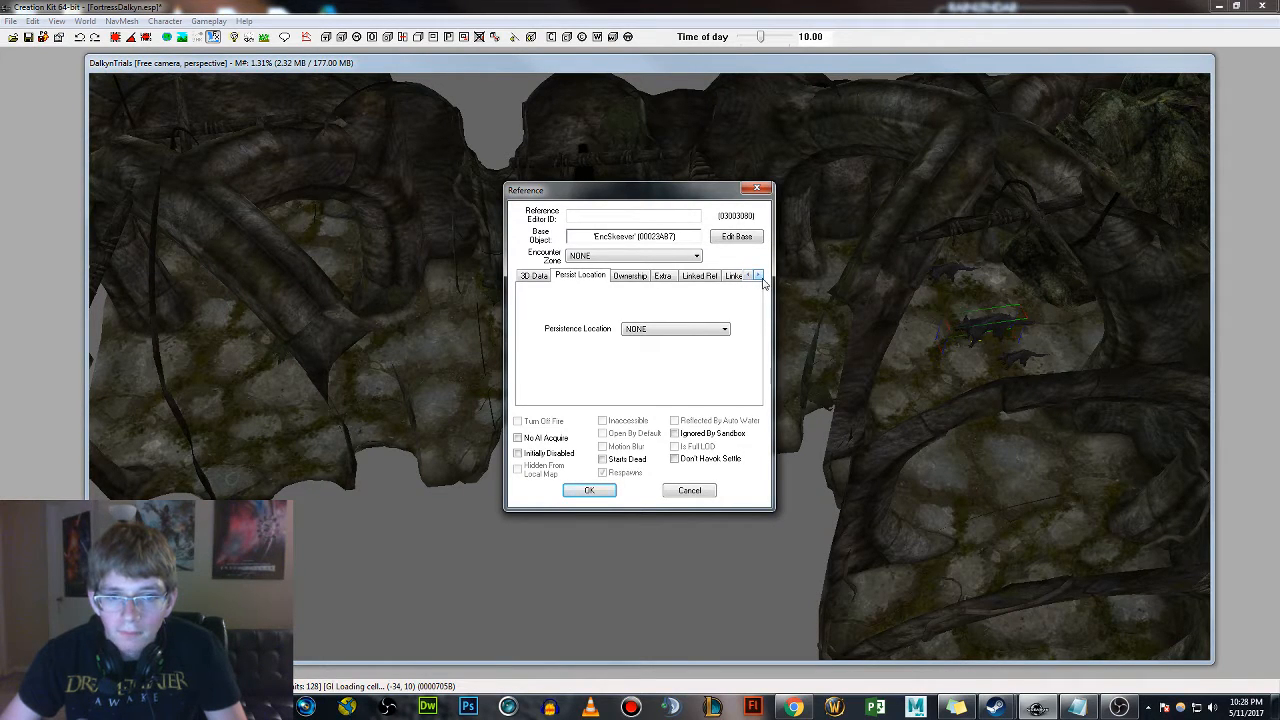
left_click(759, 277)
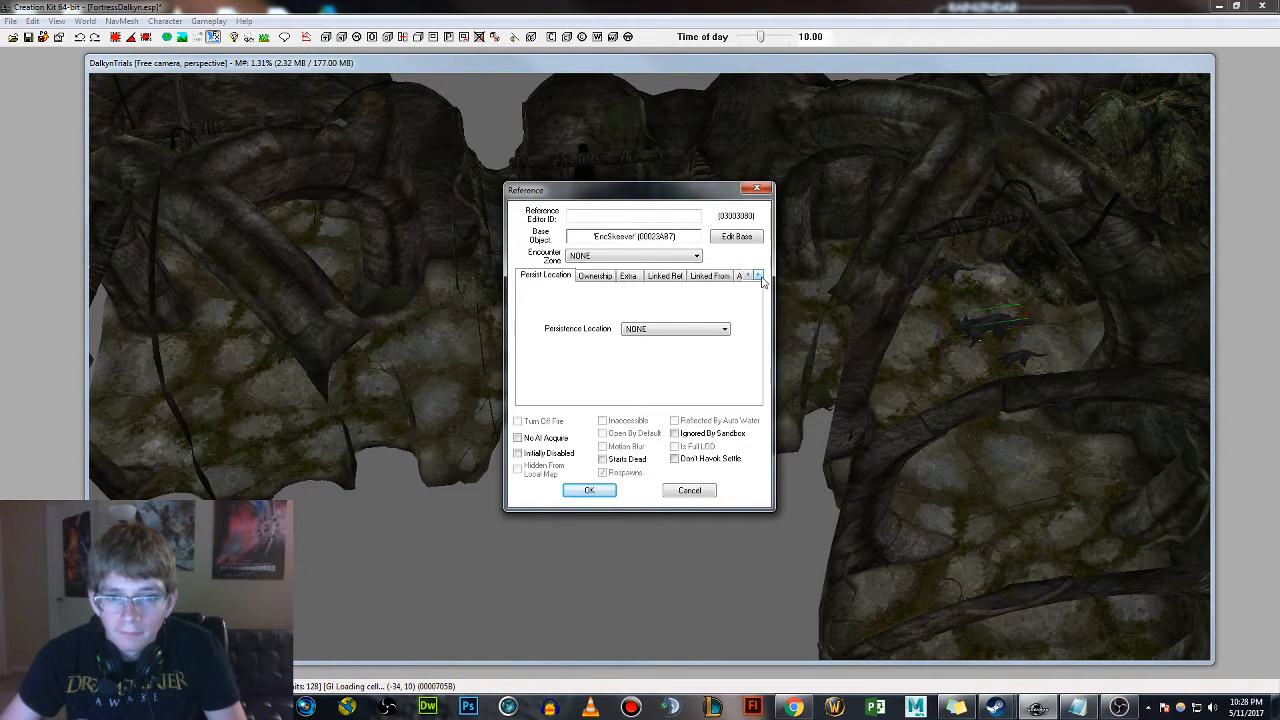
left_click(627, 277)
left_click(759, 277)
left_click(759, 277)
left_click(759, 277)
left_click(759, 277)
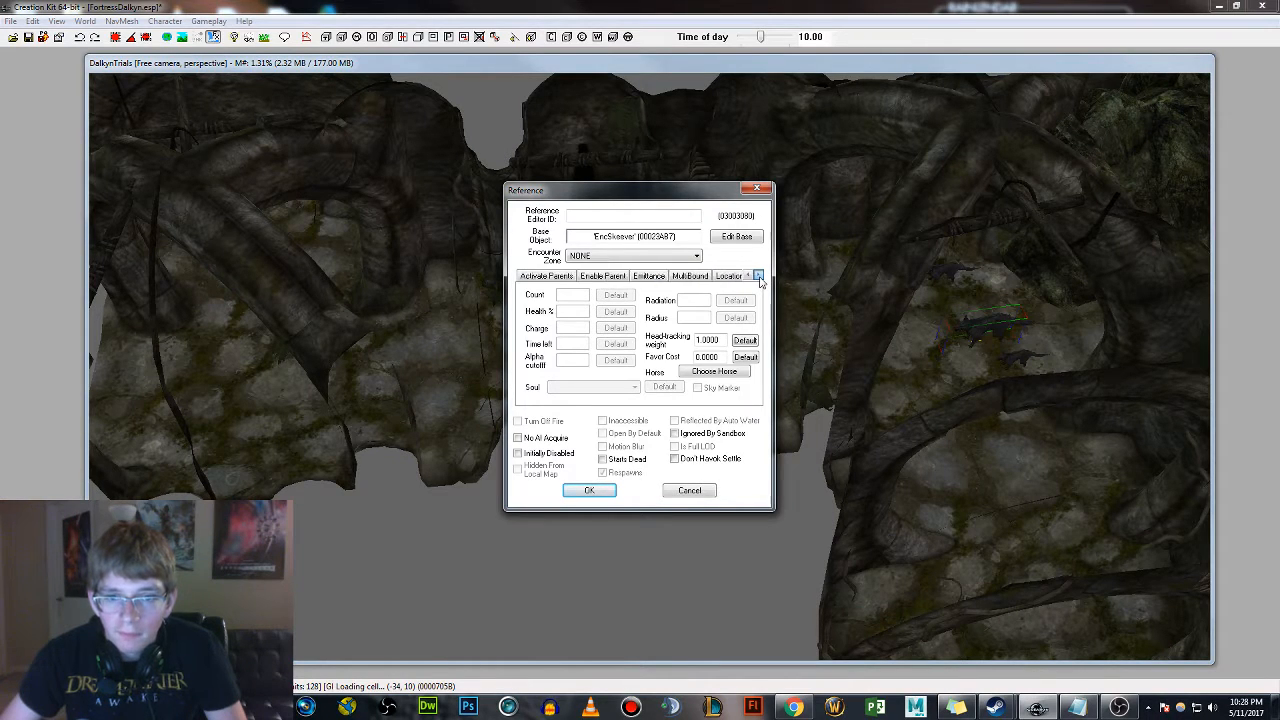
left_click(759, 277)
left_click(759, 277)
left_click(748, 276)
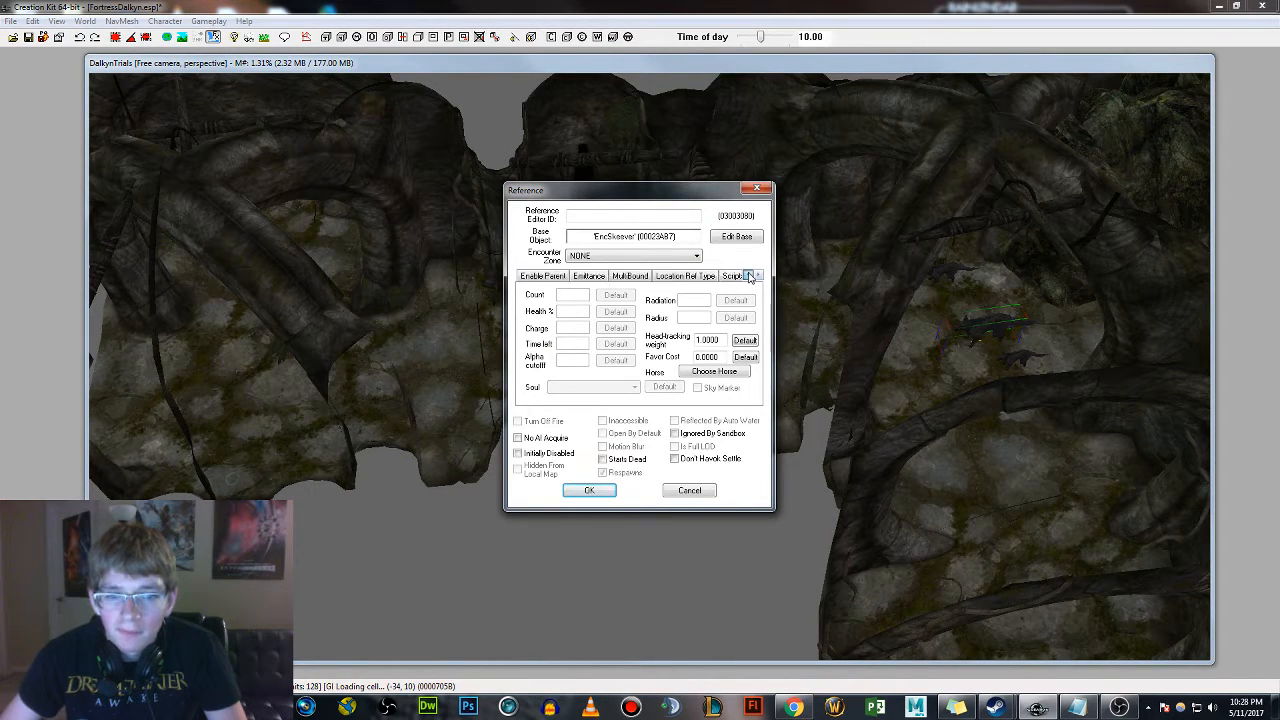
left_click(748, 276)
left_click(748, 276)
left_click(748, 276)
left_click(748, 276)
left_click(748, 276)
left_click(748, 276)
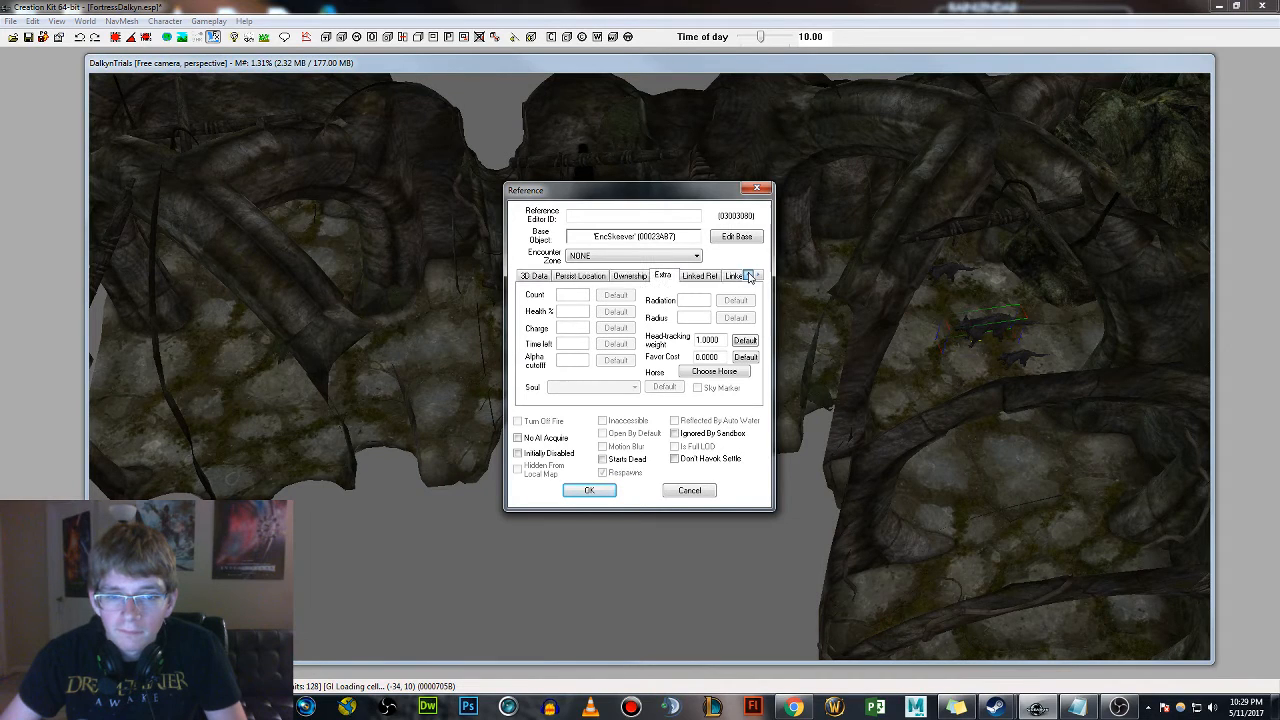
left_click(534, 276)
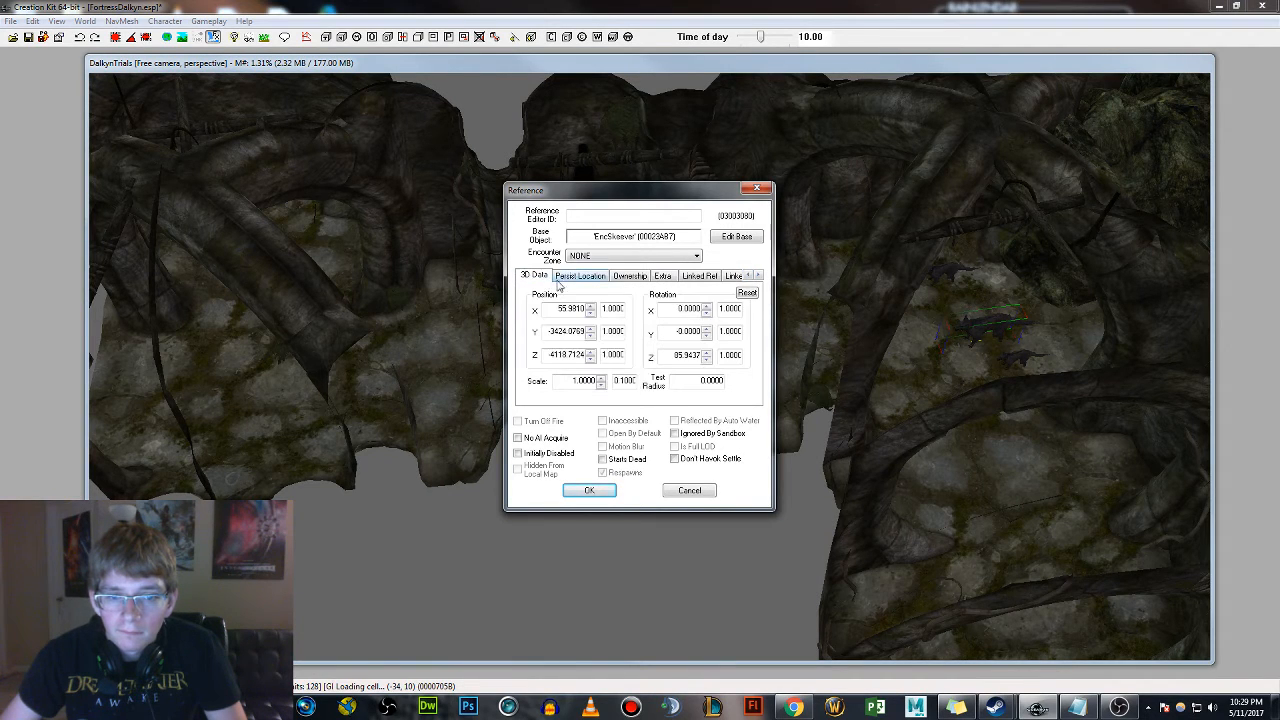
left_click(578, 277)
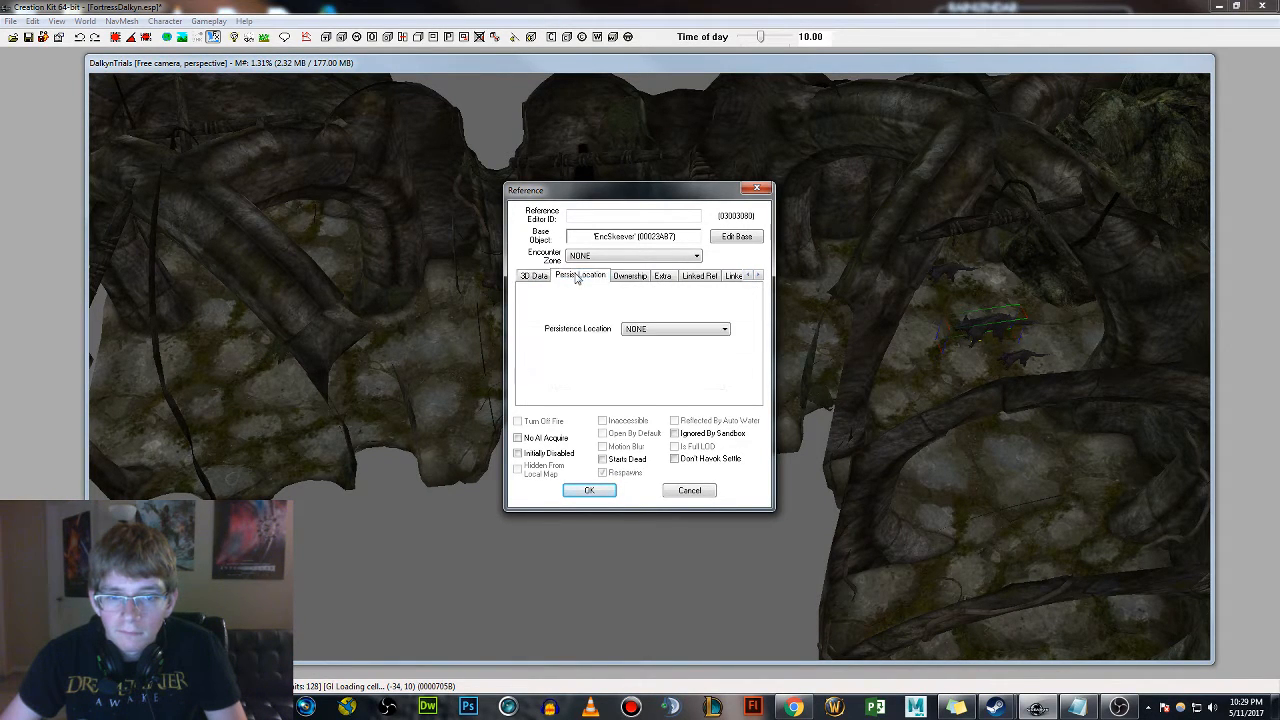
left_click(759, 276)
left_click(604, 277)
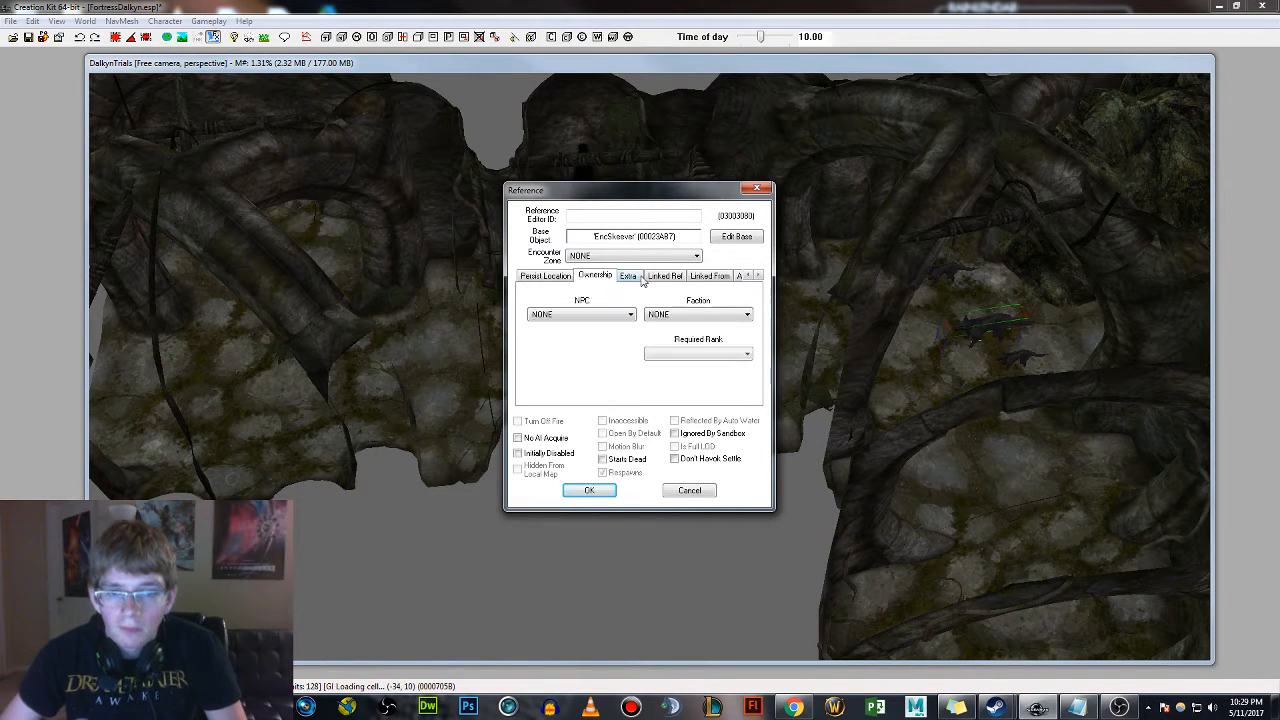
left_click(627, 276)
Add a linked reference from the large skeever to the PatrolIdleMarker on the corridor floor, with keyword NONE
left_click(672, 277)
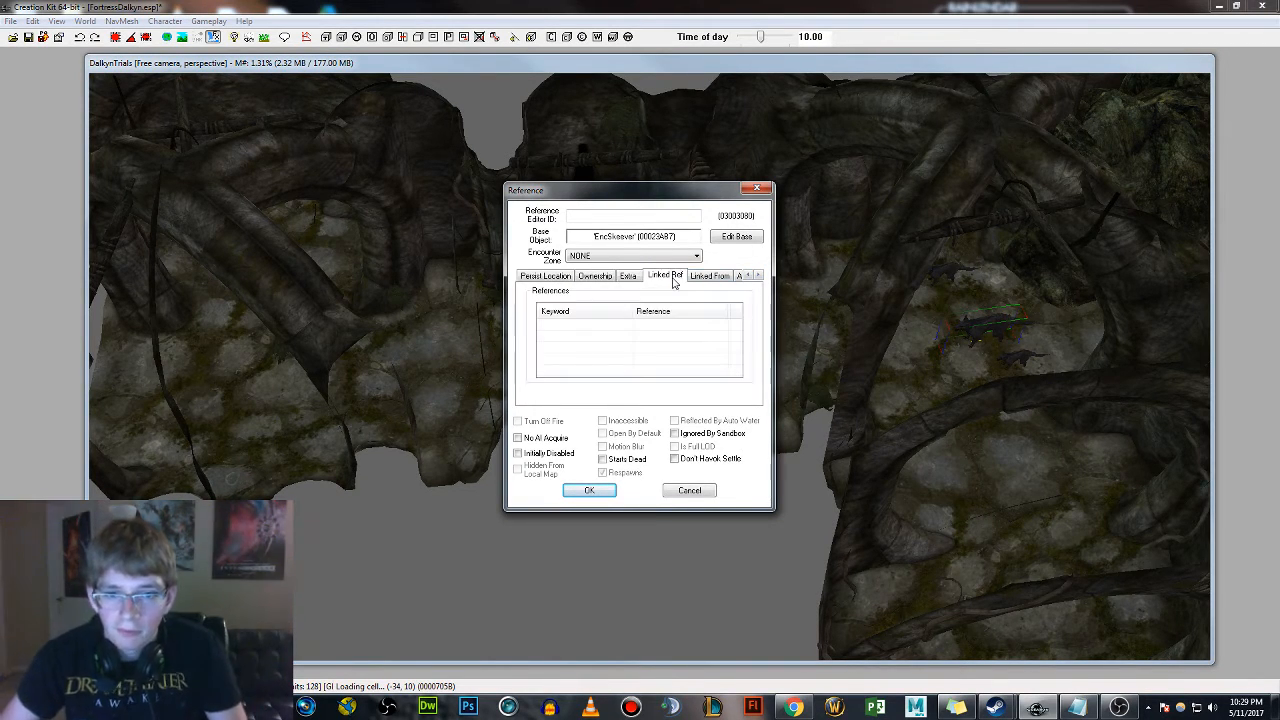
right_click(640, 305)
left_click(656, 316)
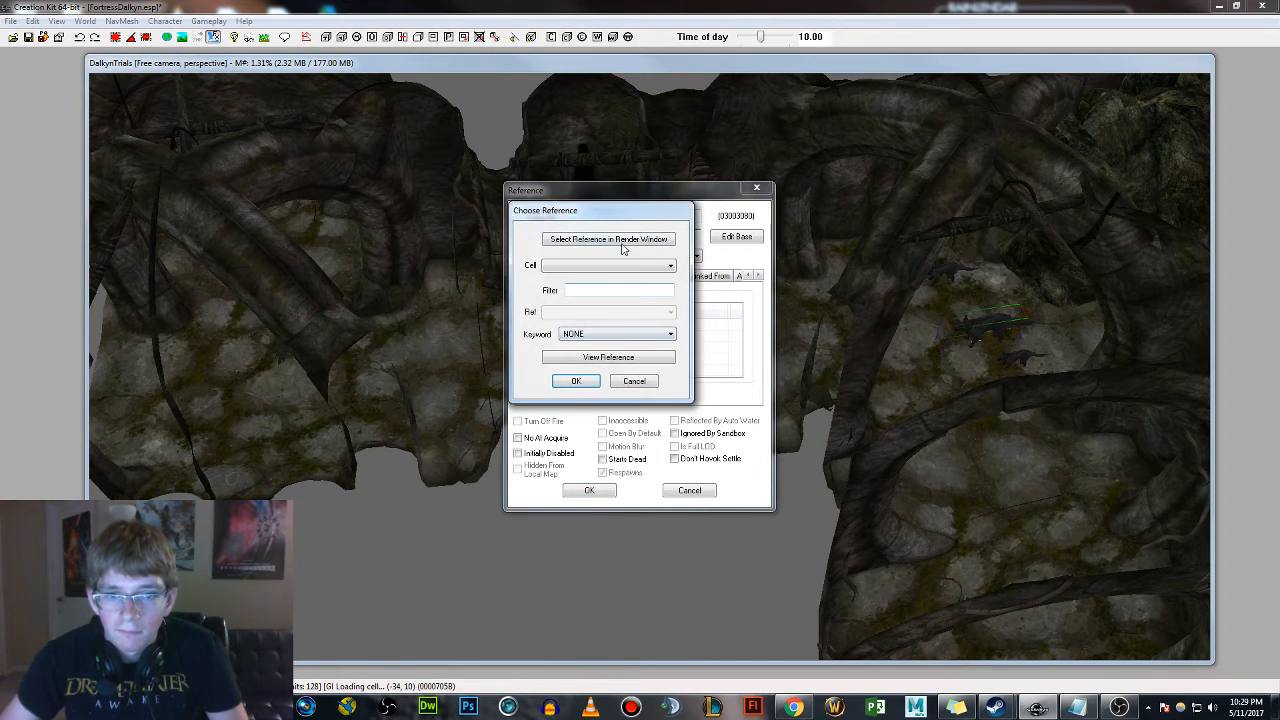
left_click(621, 244)
left_click(610, 384)
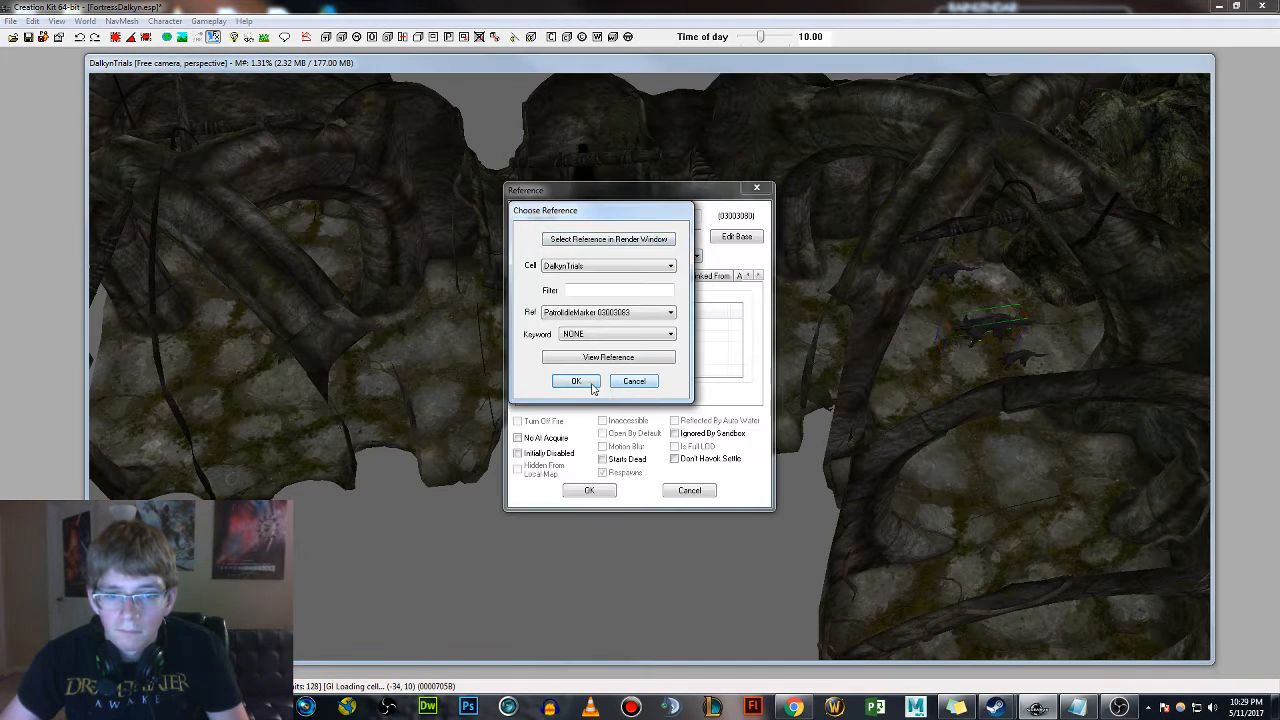
left_click(591, 384)
left_click(607, 487)
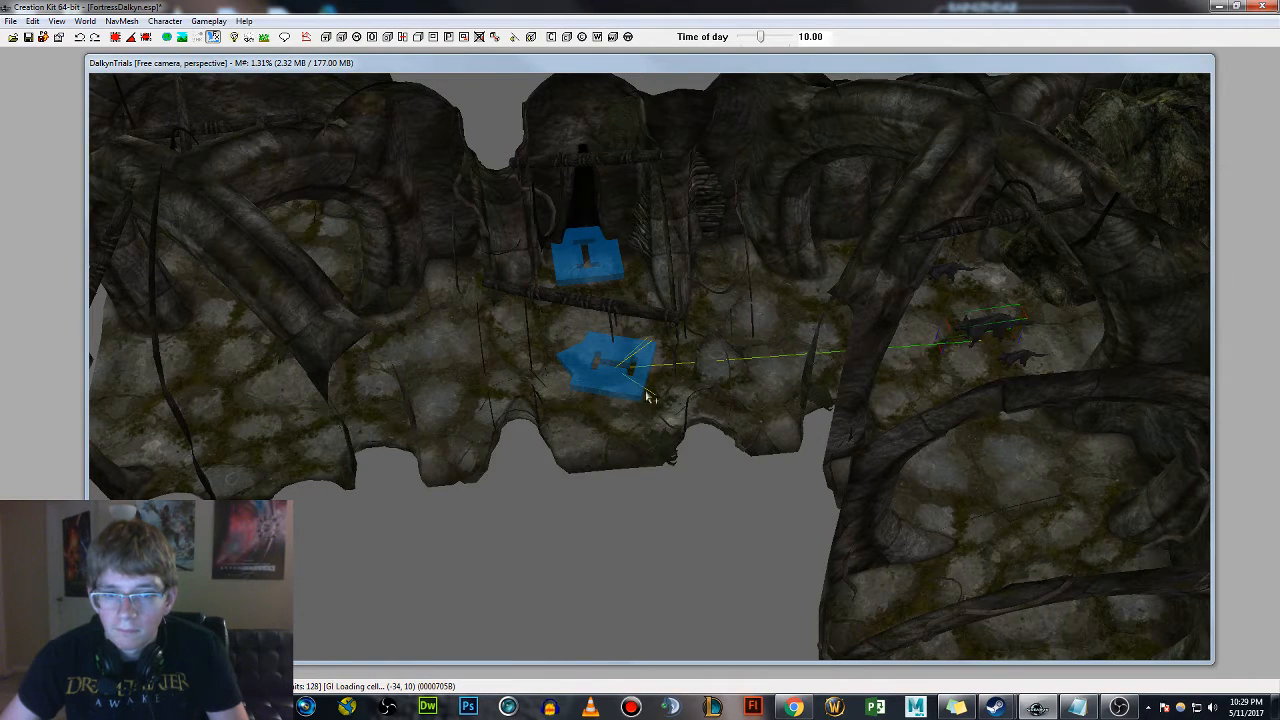
Enable patrol data on the corridor floor's PatrolIdleMarker and set its idle time to 5
double_click(608, 371)
left_click(573, 276)
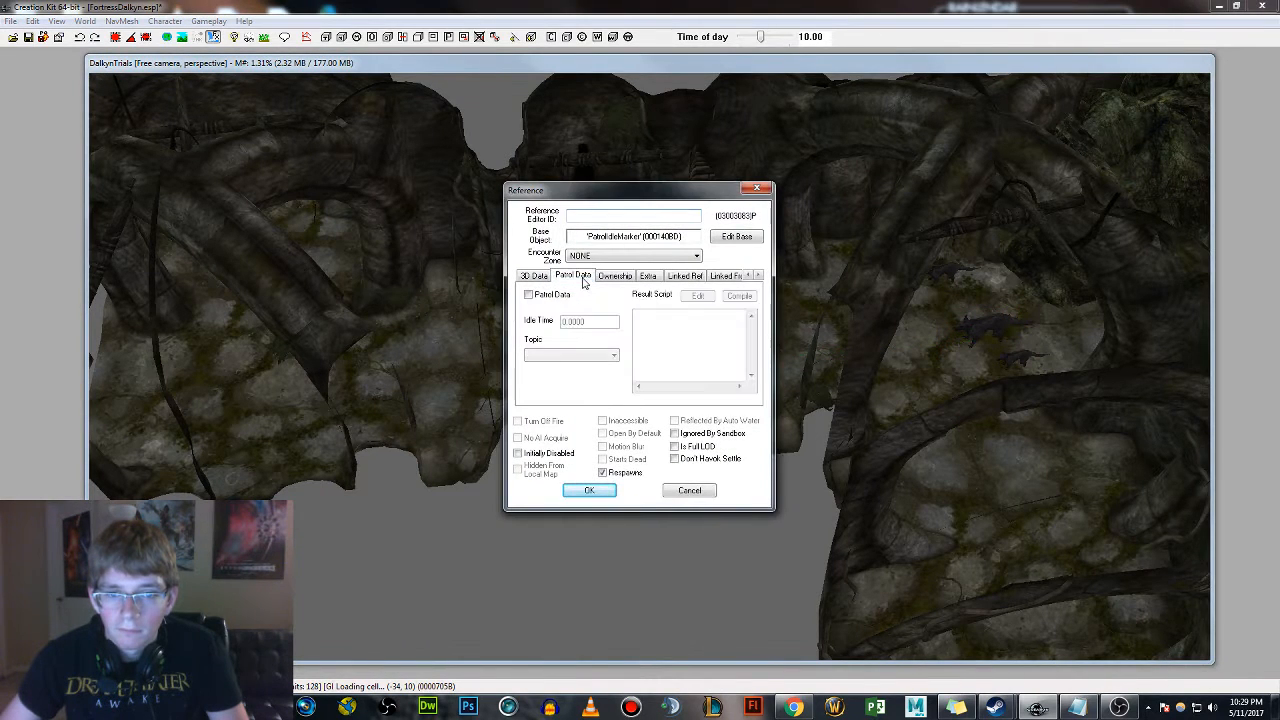
left_click(528, 294)
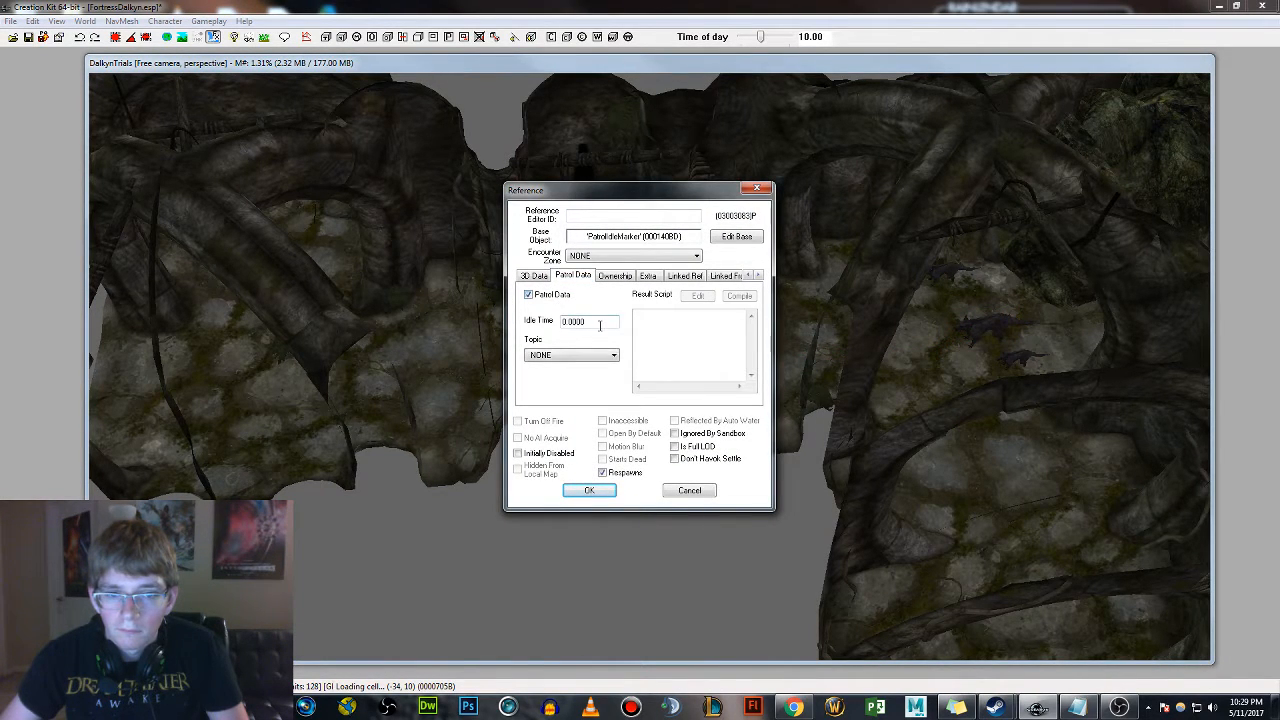
left_click_drag(600, 325, 540, 334)
type("5")
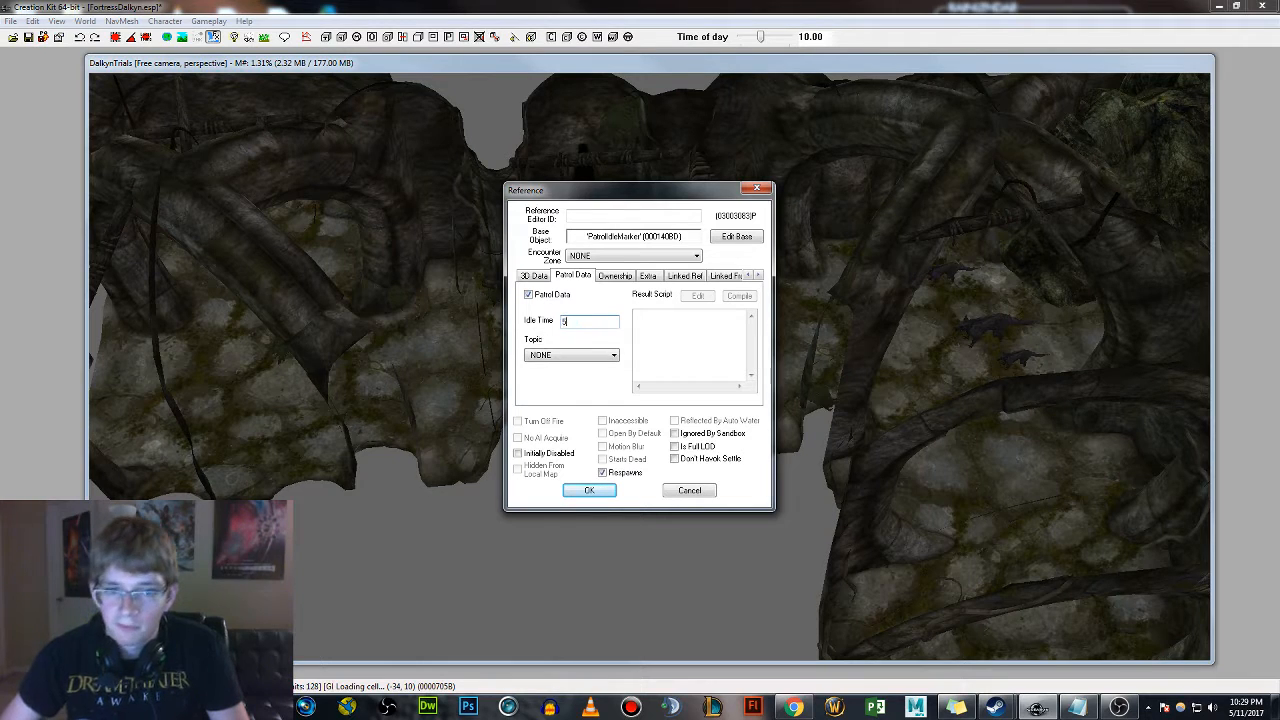
left_click(587, 490)
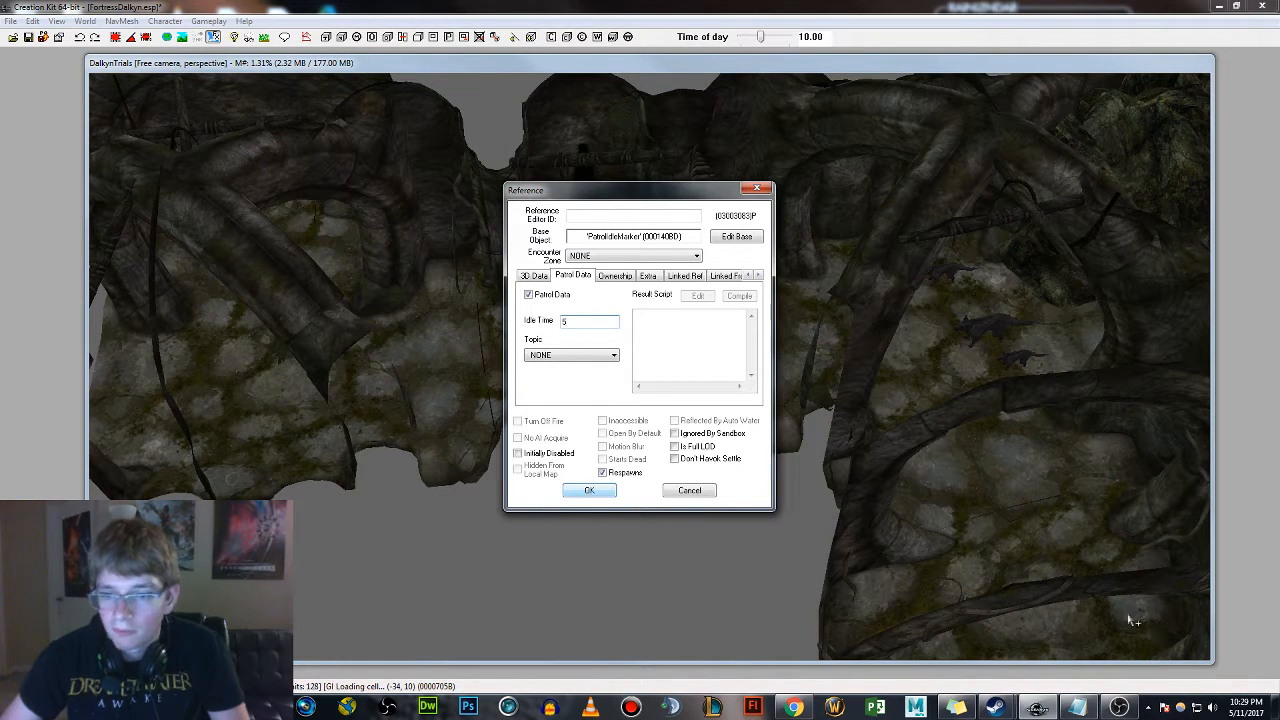
left_click(605, 496)
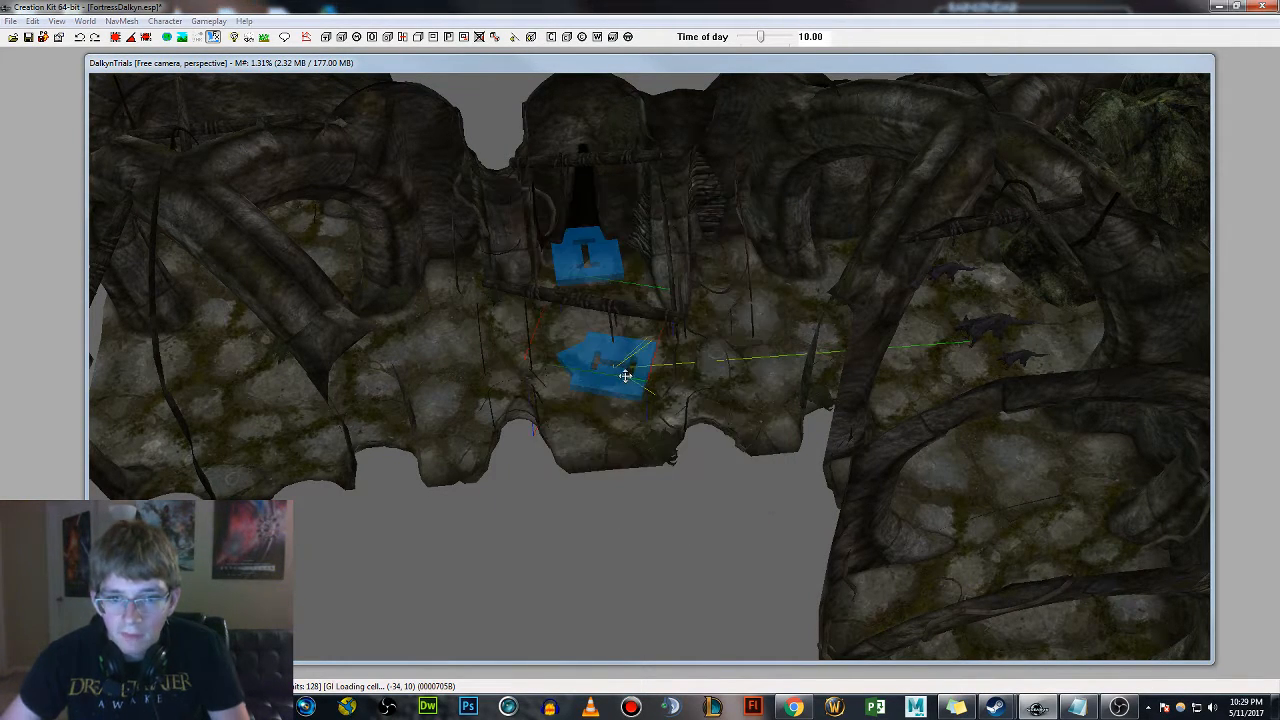
Link the corridor floor's PatrolIdleMarker to the second marker in front of the doorway, with keyword NONE
double_click(625, 340)
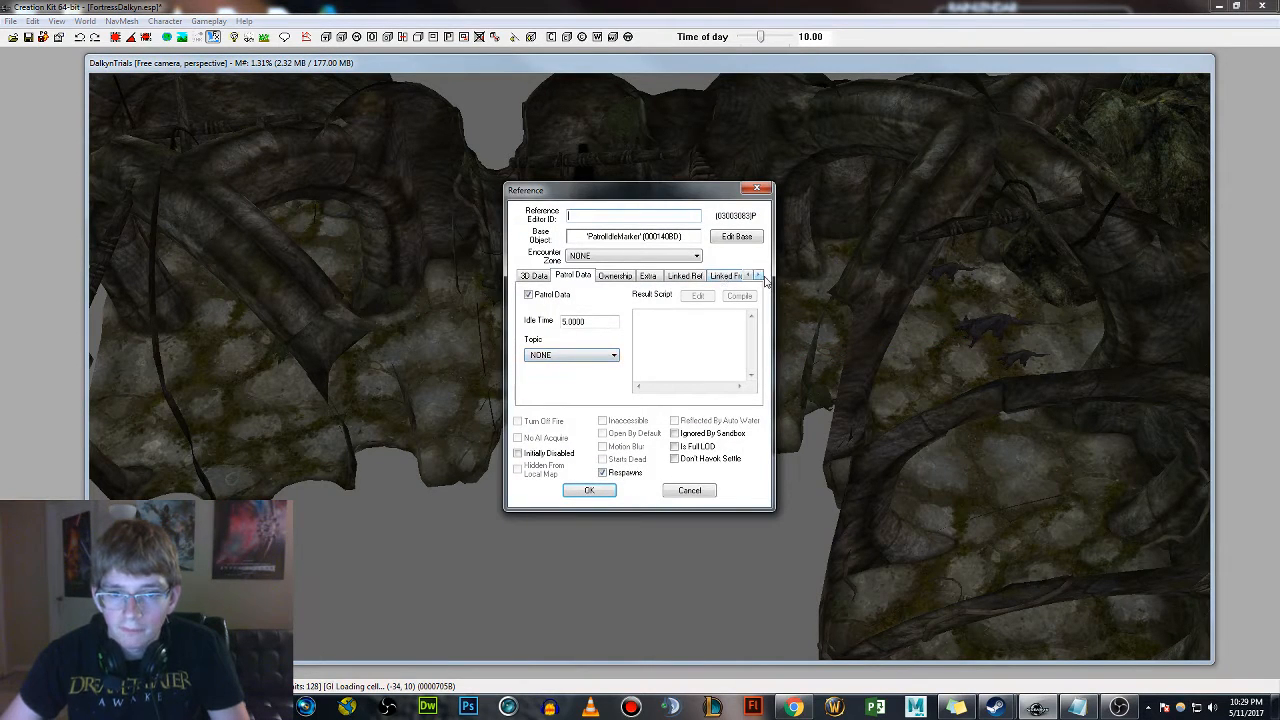
left_click(761, 277)
left_click(661, 277)
double_click(592, 325)
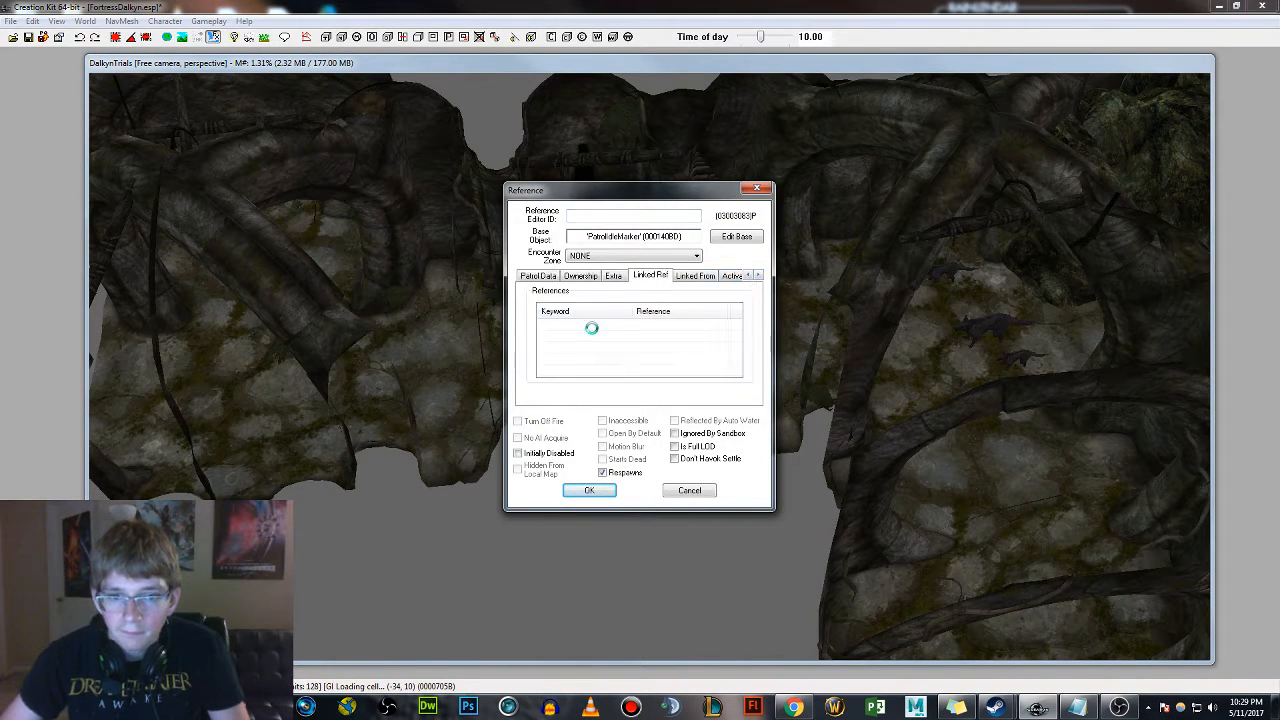
left_click(602, 354)
left_click(606, 264)
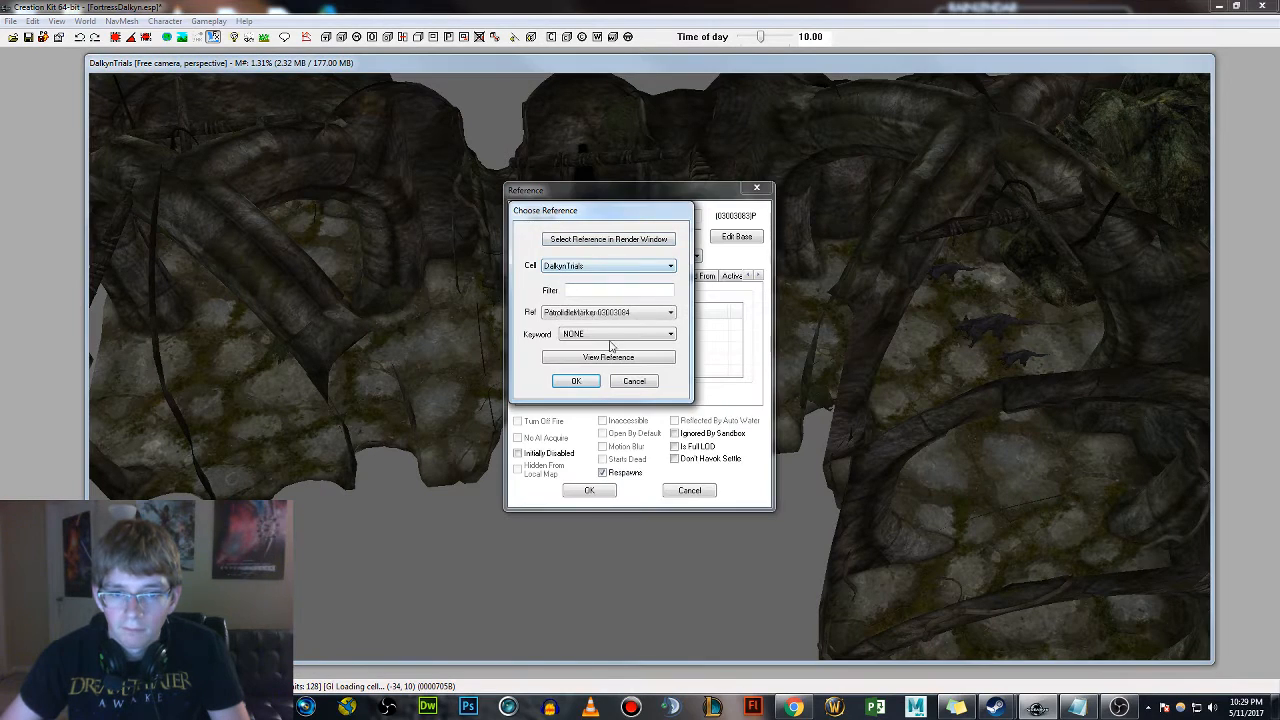
left_click(585, 377)
left_click(601, 488)
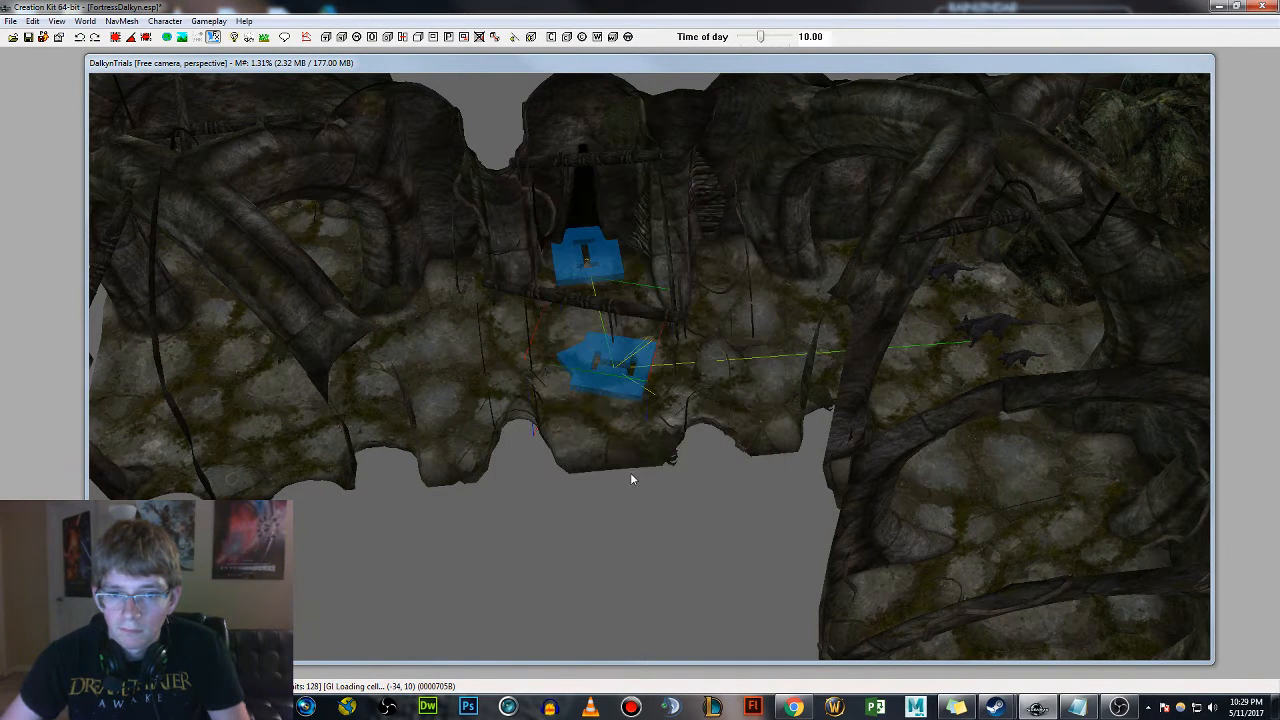
Add a linked reference from the small skeever in front of the large one to the corridor floor's PatrolIdleMarker
double_click(1023, 357)
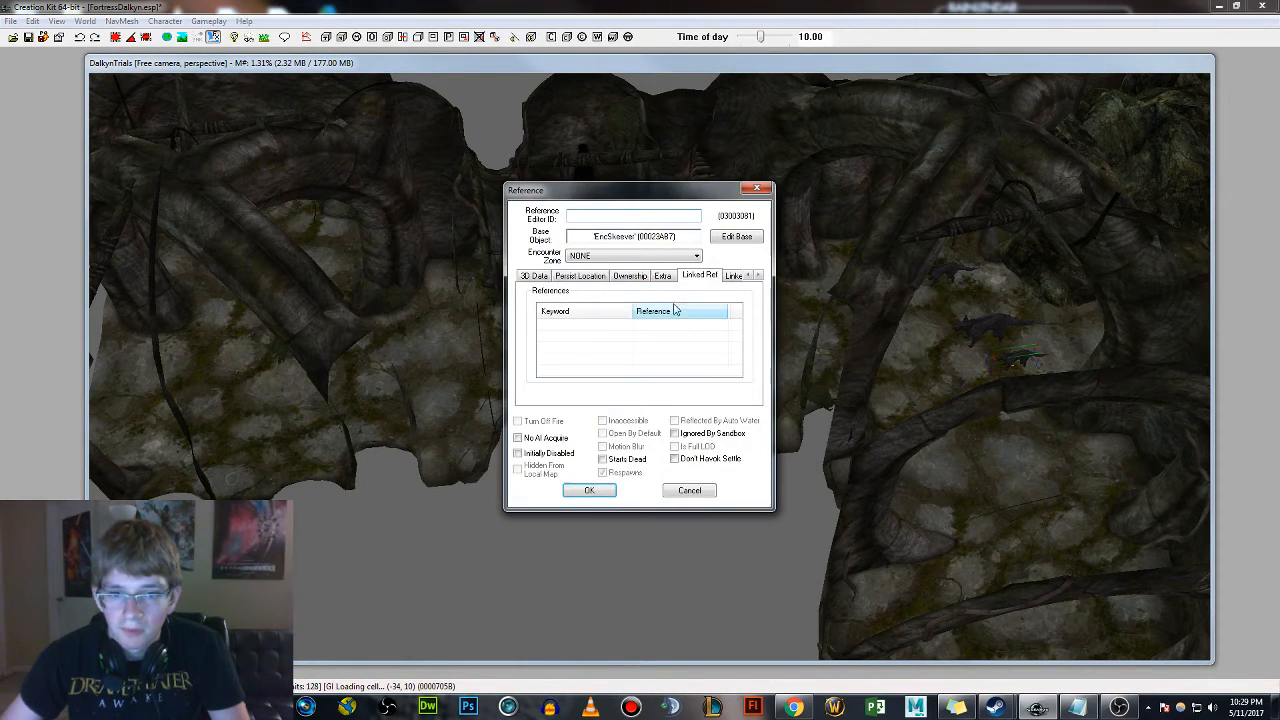
double_click(617, 327)
left_click(656, 238)
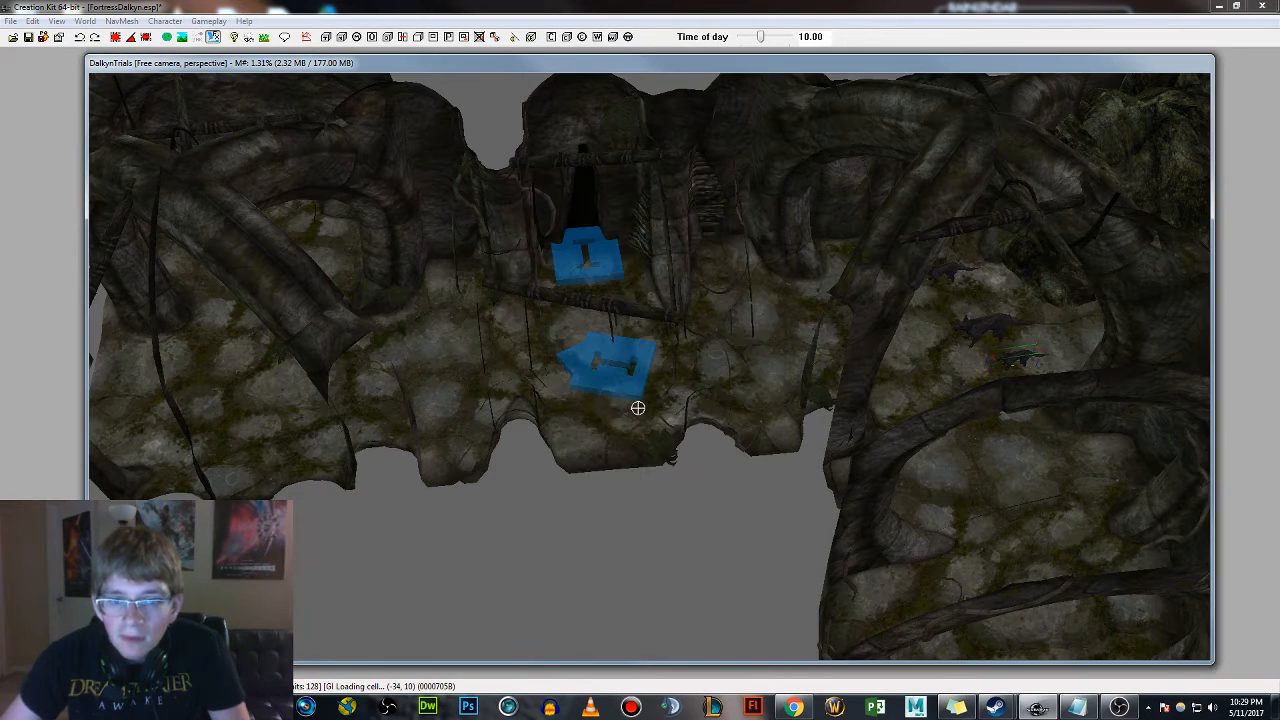
left_click(626, 385)
left_click(586, 380)
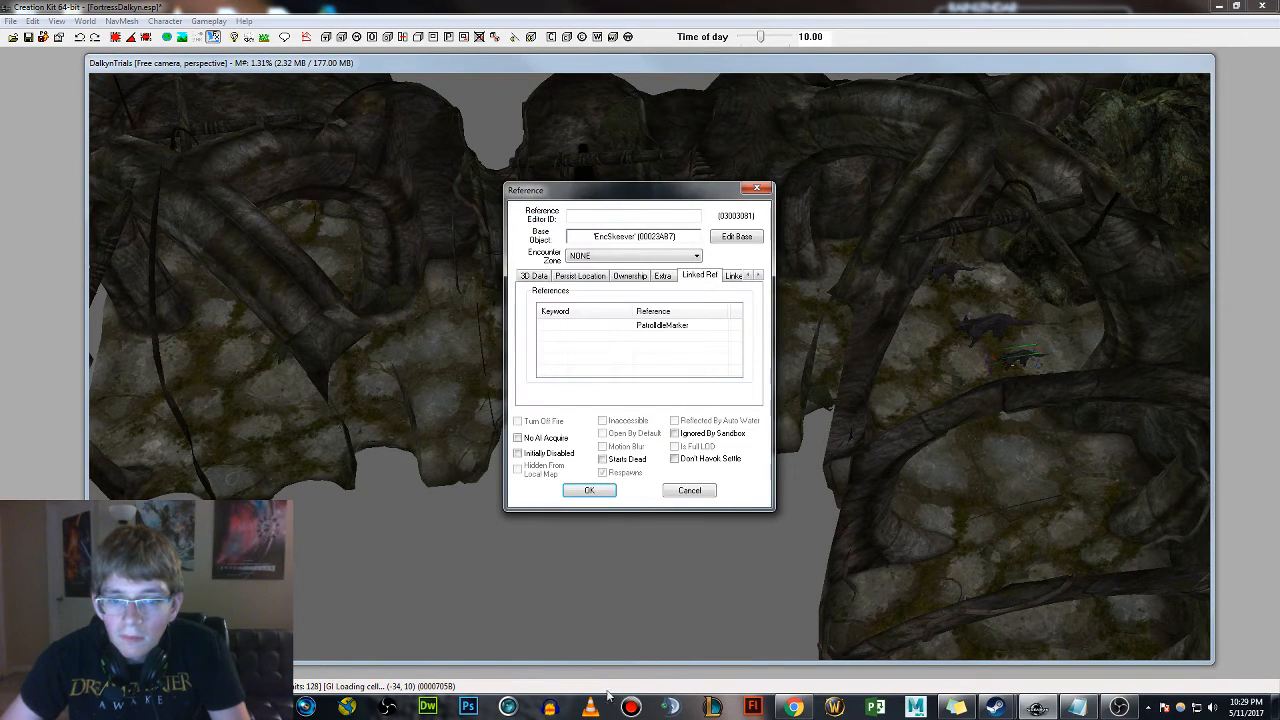
left_click(589, 491)
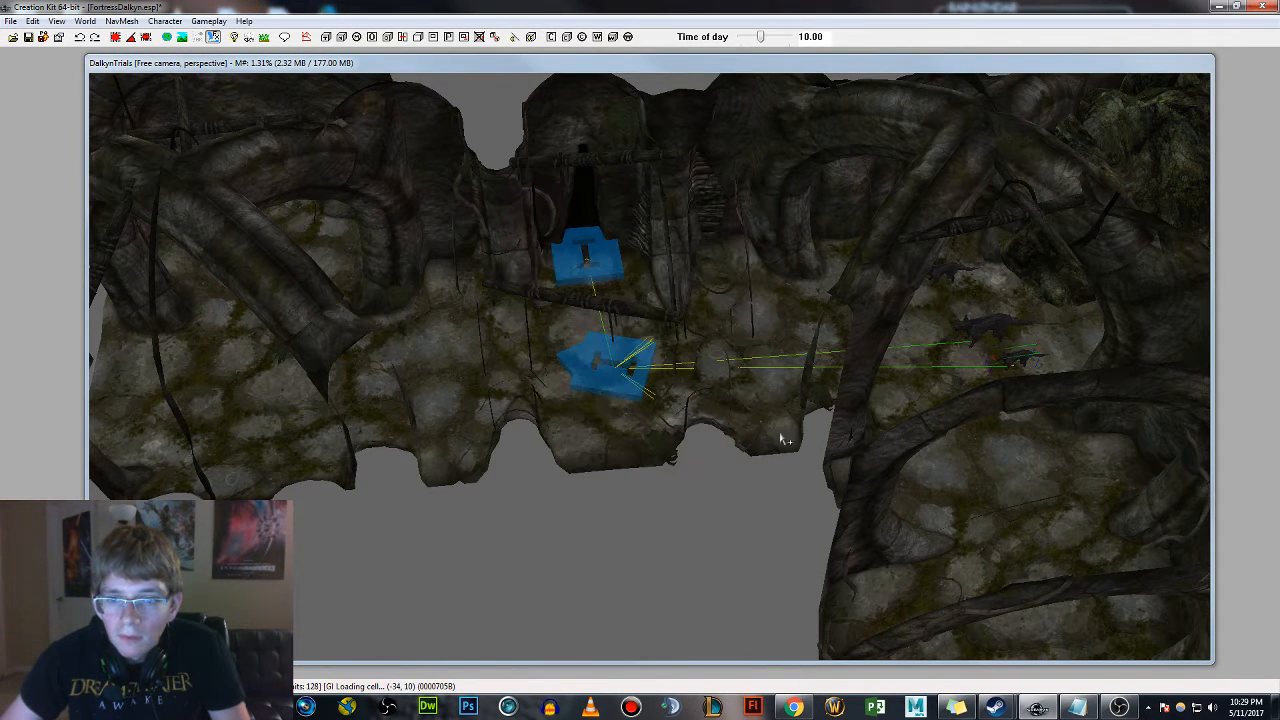
Link the small skeever behind the large one to the corridor floor's PatrolIdleMarker, with keyword NONE
double_click(955, 277)
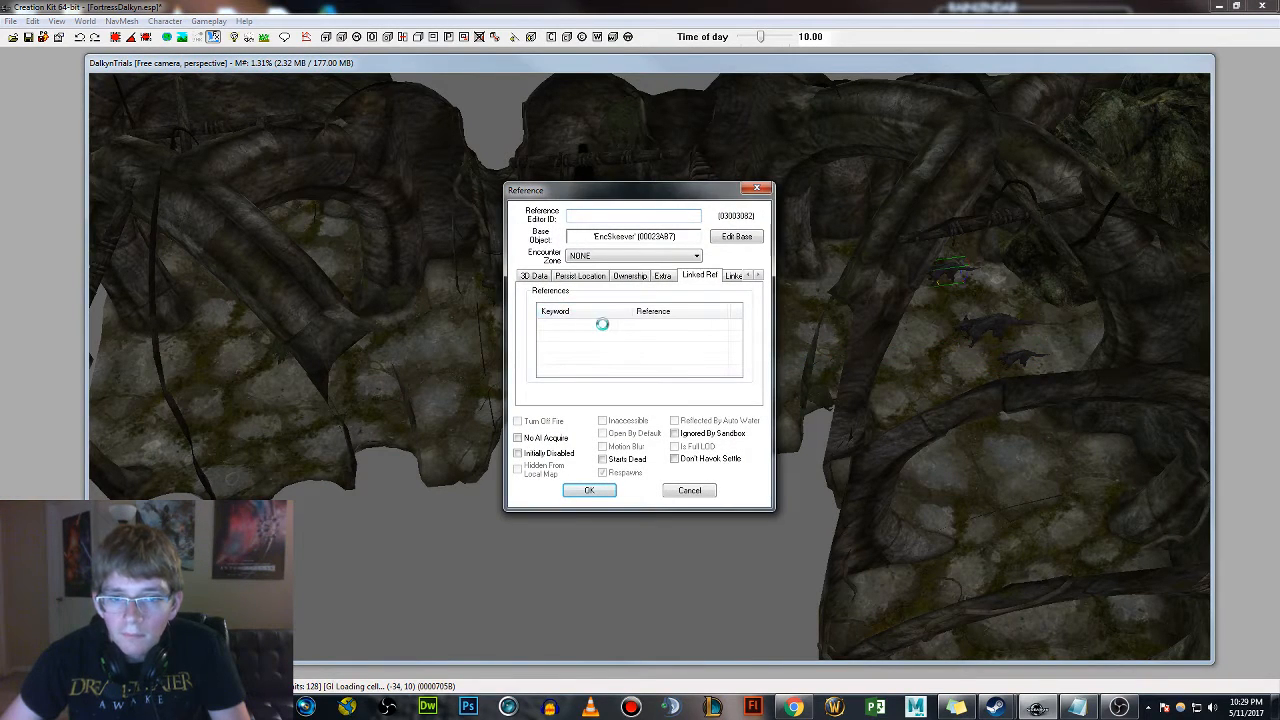
double_click(602, 324)
left_click(620, 243)
double_click(612, 371)
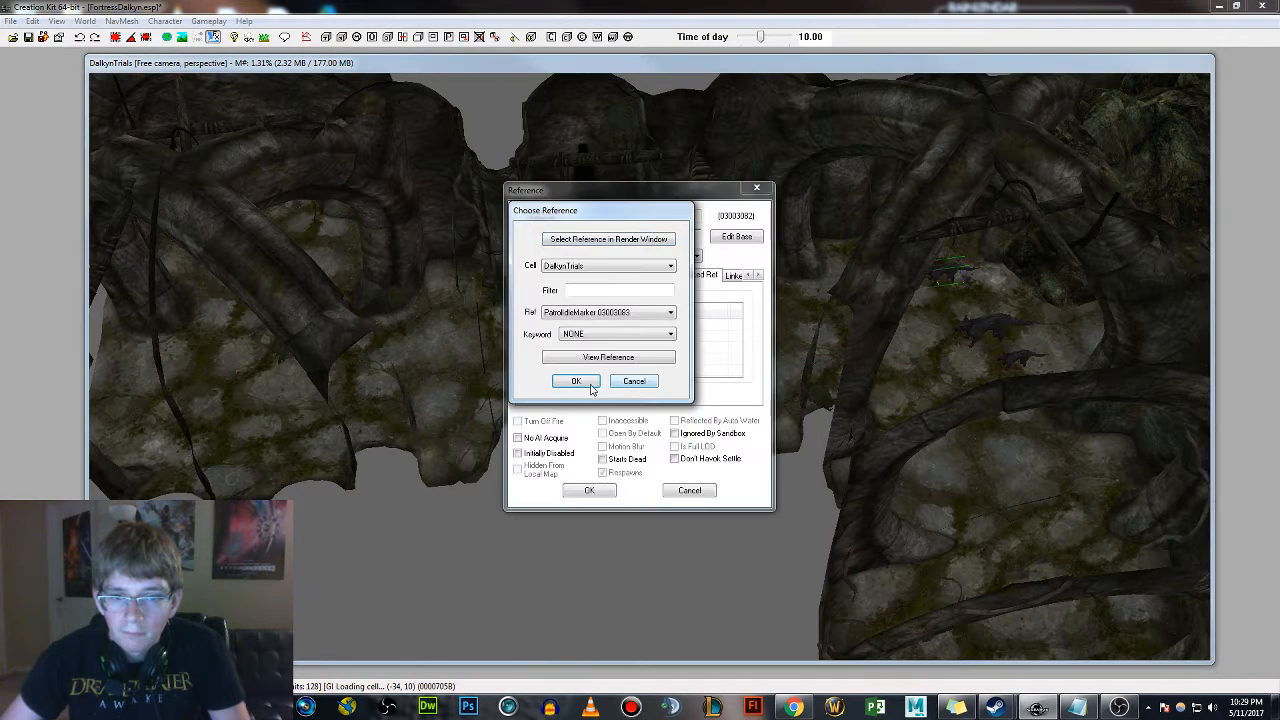
left_click(589, 386)
left_click(589, 490)
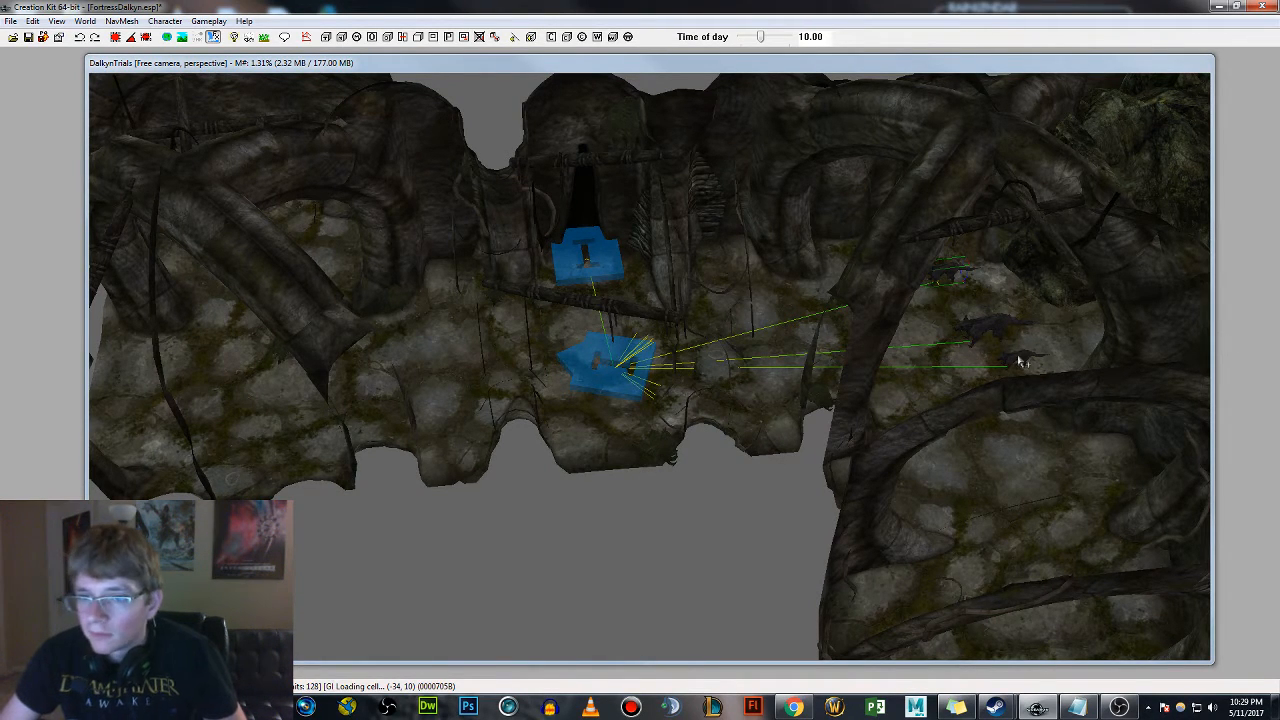
Move the boulder pieces clear of the blocked corridor end beyond the skeevers
left_click(1073, 323)
middle_click_drag(1073, 323, 912, 385, "shift")
left_click(703, 386)
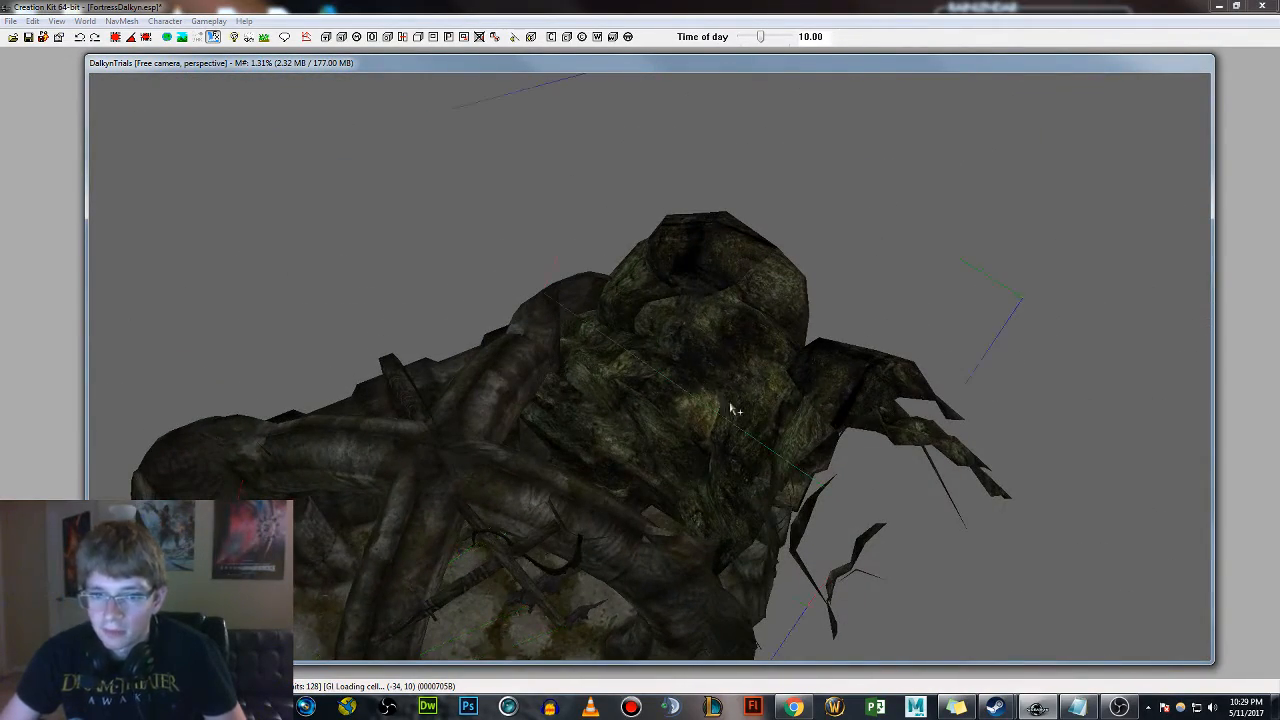
middle_click_drag(800, 415, 855, 382, "shift")
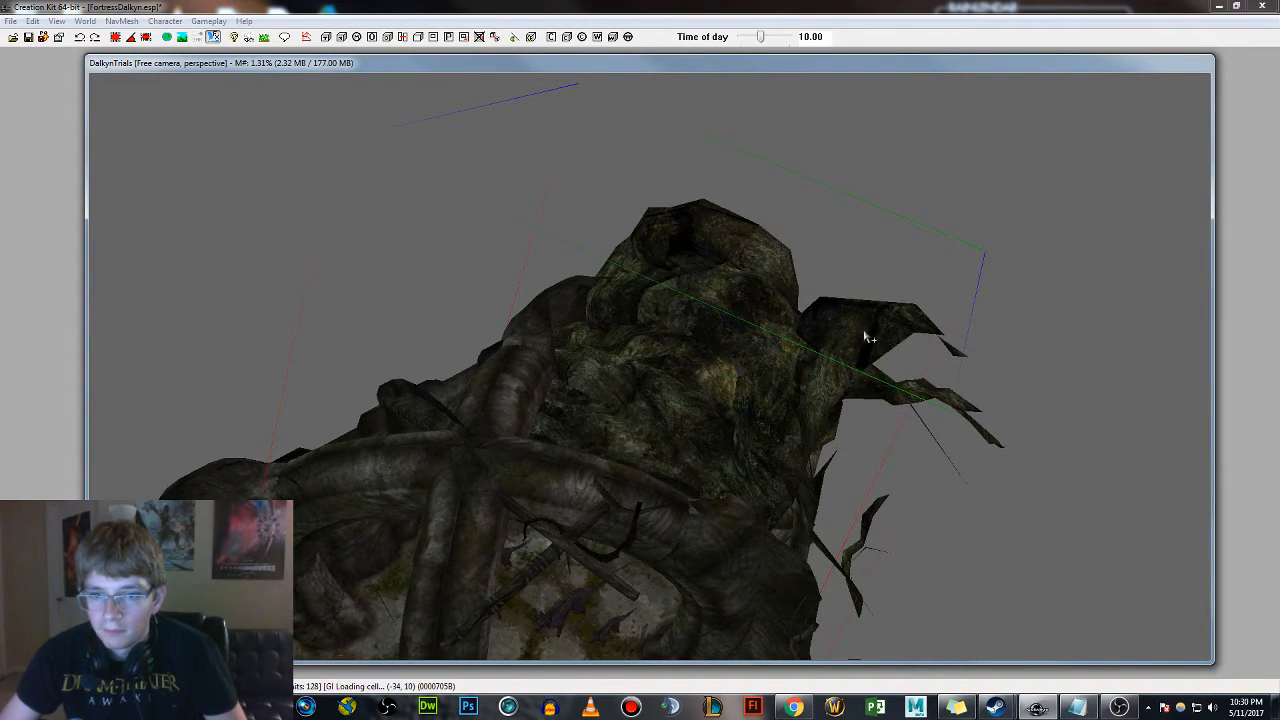
middle_click_drag(866, 337, 856, 436, "shift")
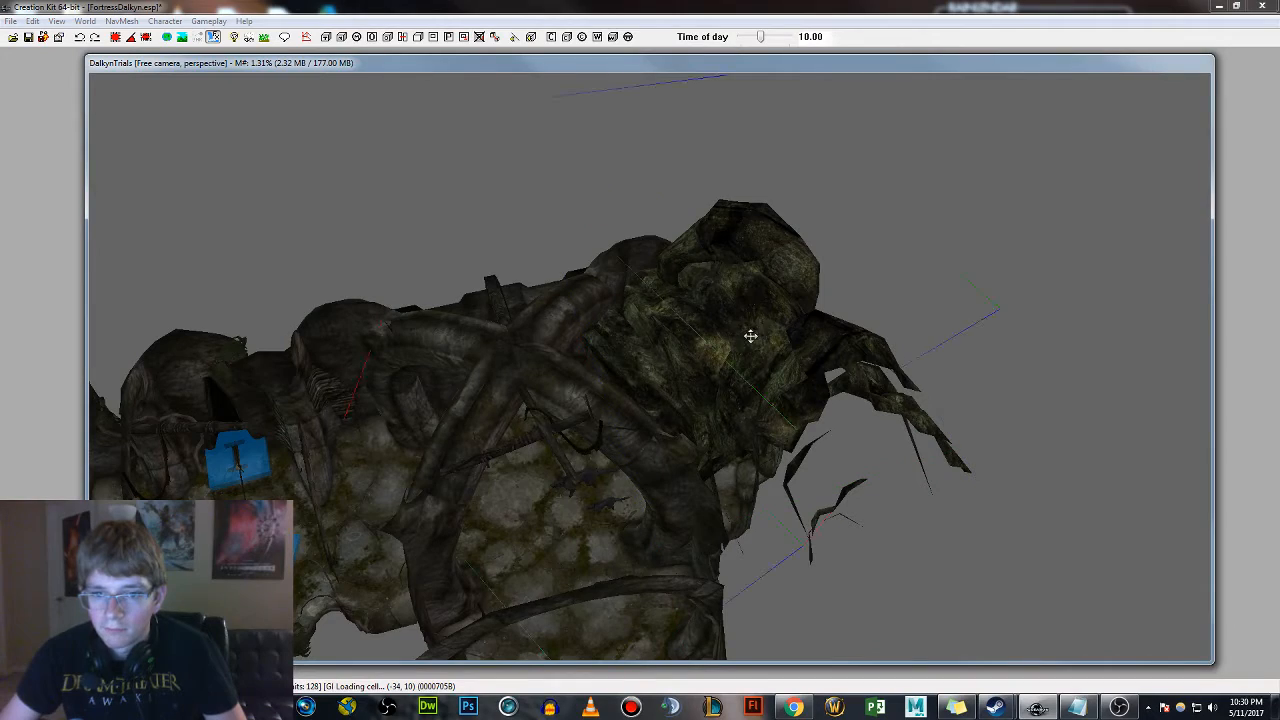
middle_click_drag(749, 334, 745, 275, "shift")
mouse_move(822, 366)
middle_mouse_down("shift")
mouse_move(829, 397)
mouse_move(760, 349)
mouse_move(758, 368)
mouse_move(815, 380)
middle_mouse_up("shift")
left_click_drag(693, 156, 604, 560)
left_click(722, 430)
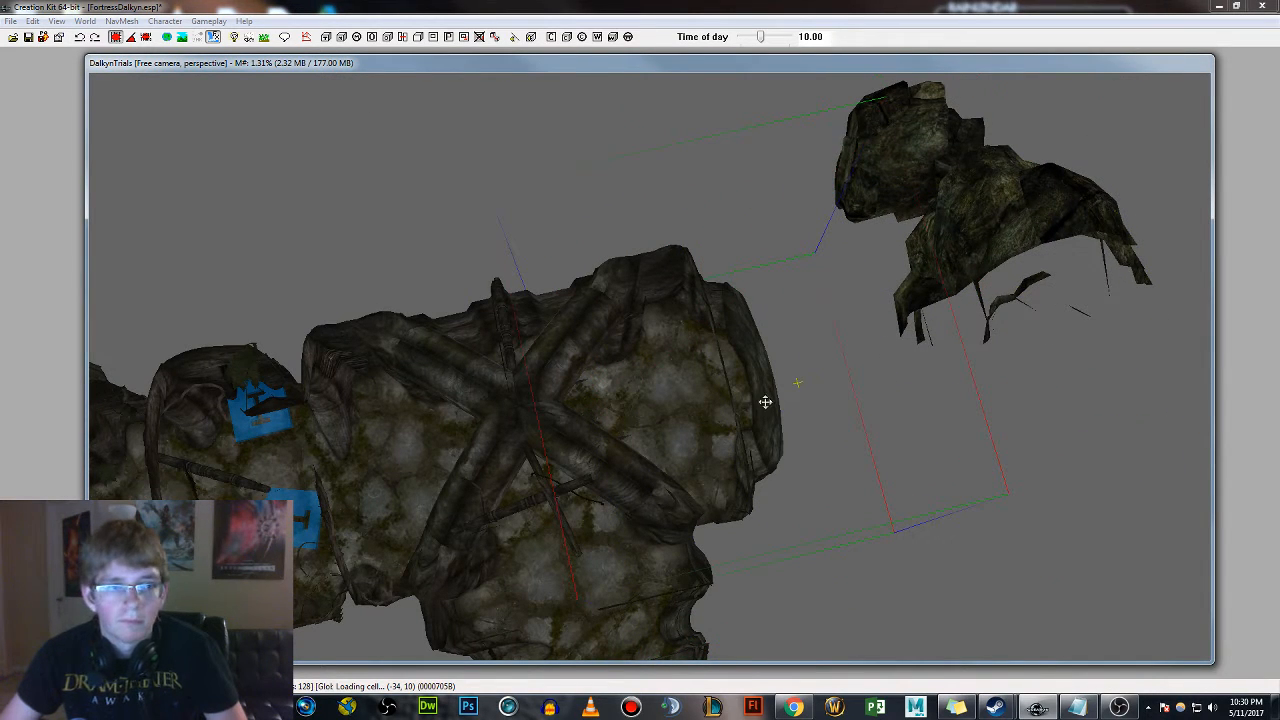
Shift the corridor's end cap outward and fill the gap with another rotated hall section
middle_click_drag(769, 387, 1208, 286, "shift")
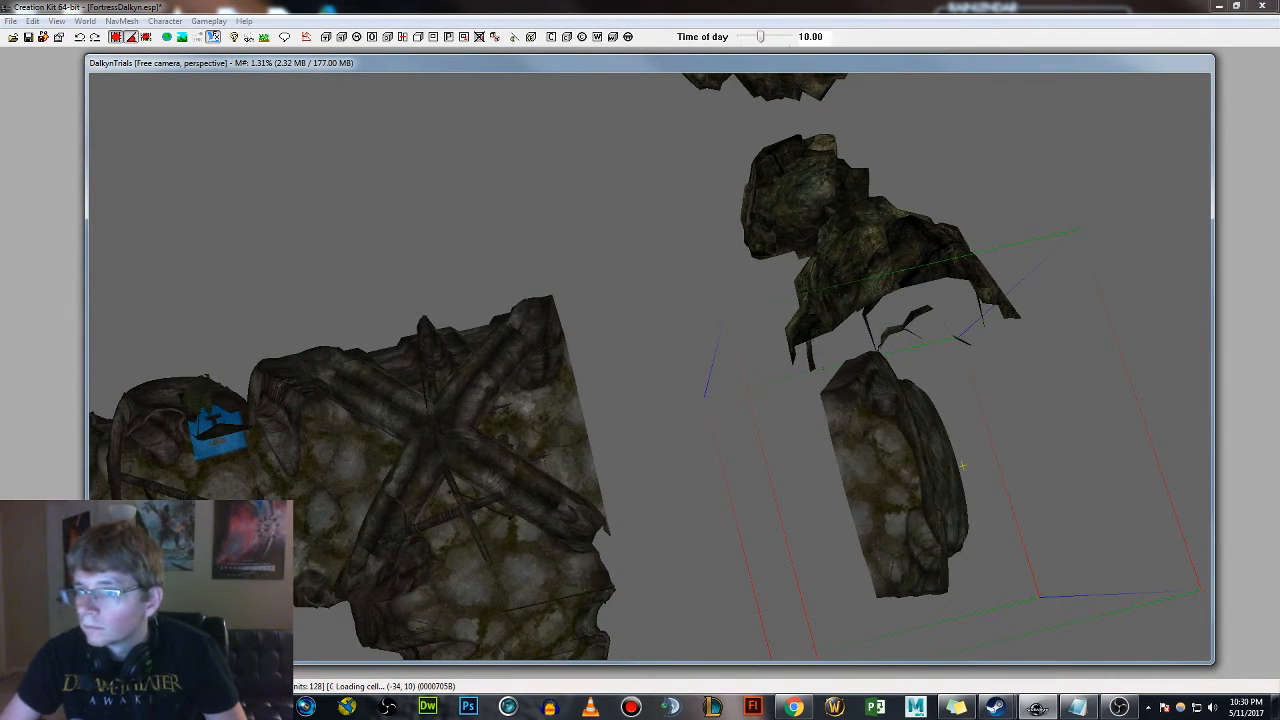
scroll(650, 367, "up", 1)
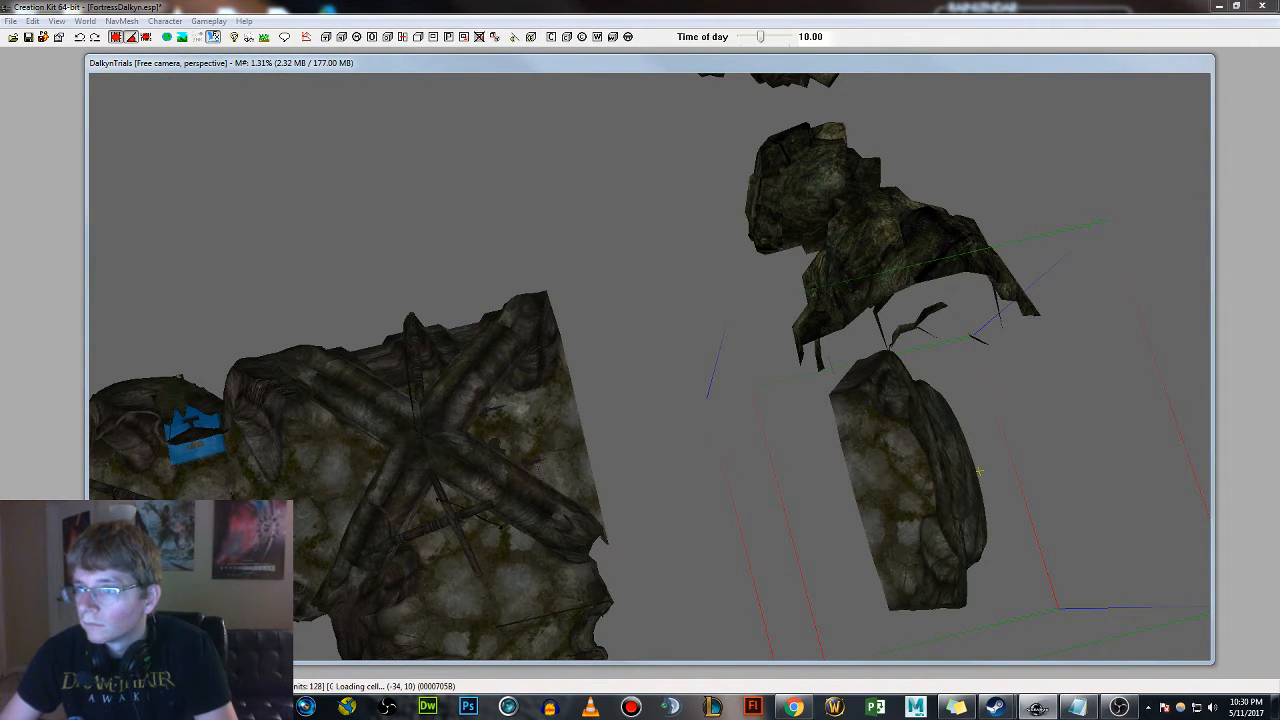
left_click_drag(979, 471, 618, 445)
right_click_drag(618, 445, 696, 412)
Move the boulder pieces back into the extended corridor so they block the passage behind the skeevers
left_click_drag(921, 469, 825, 456)
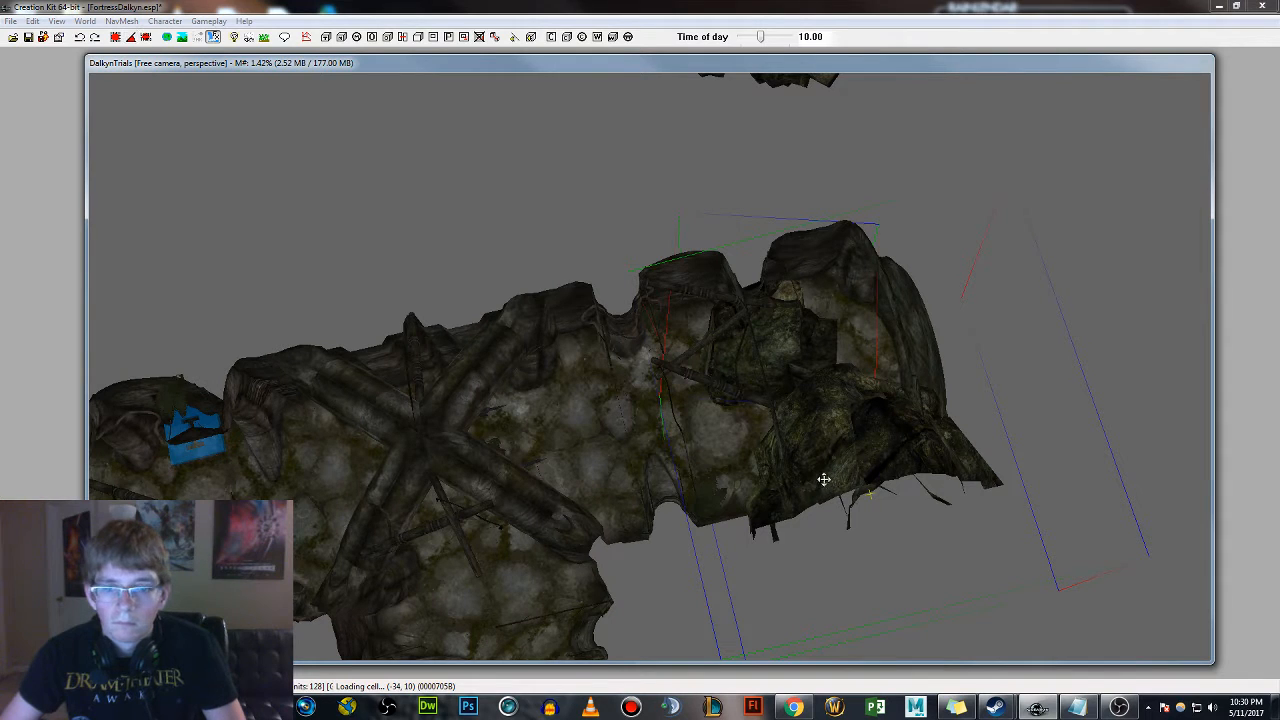
left_click_drag(832, 440, 858, 350)
scroll(858, 349, "down", 3)
middle_click_drag(857, 251, 923, 213, "shift")
left_click(549, 280)
left_click(988, 341)
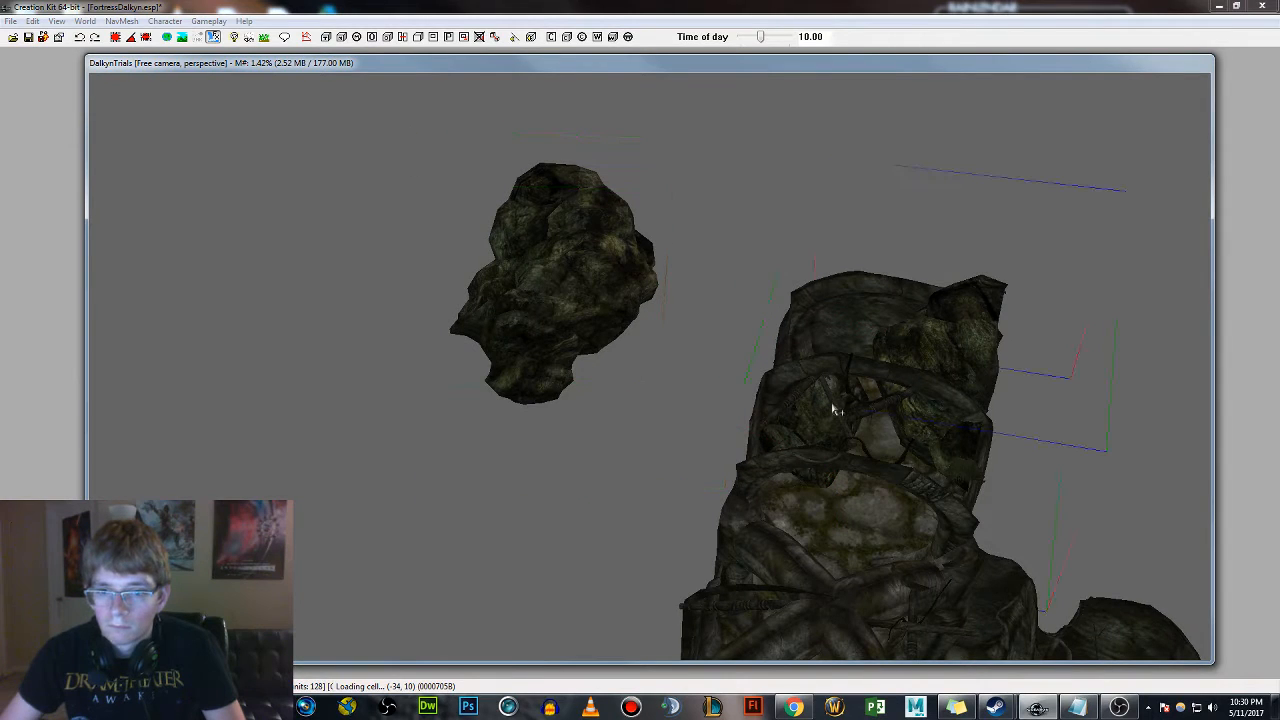
left_click_drag(812, 417, 812, 434)
left_click_drag(925, 474, 918, 460)
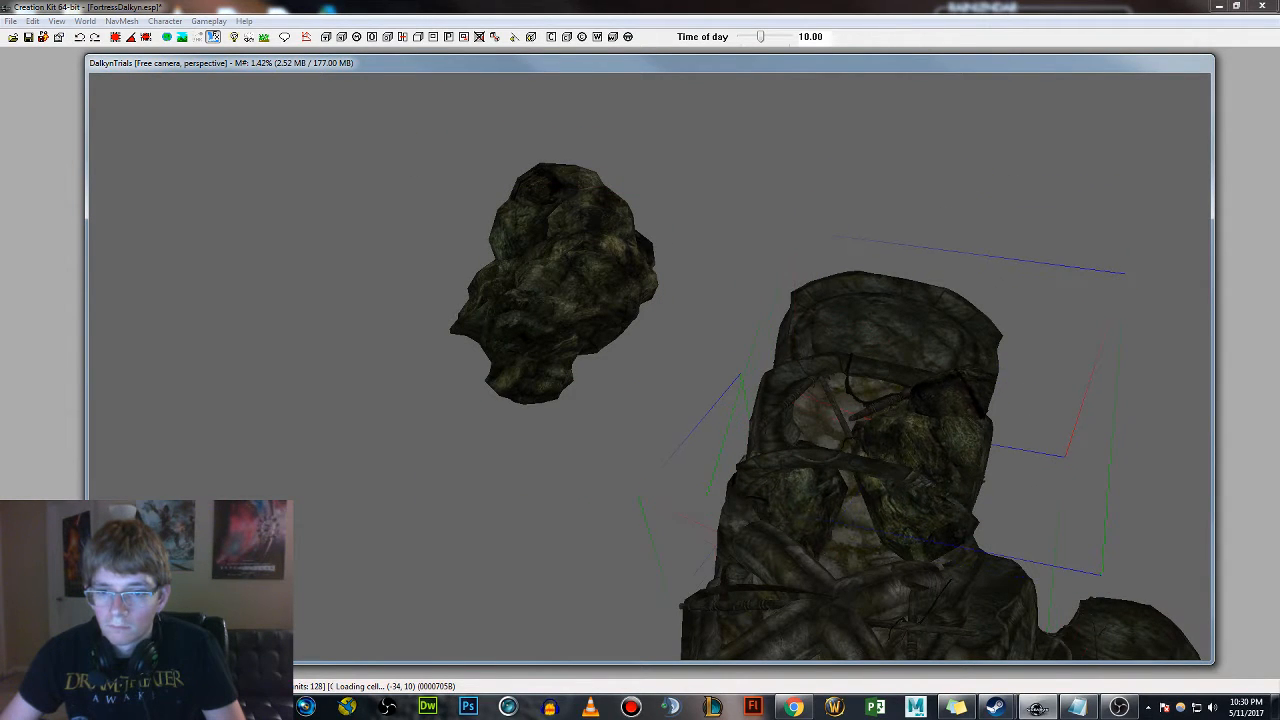
Move the remaining loose boulder pile into the blocked corridor and adjust the boulders' height behind the skeevers
left_click(557, 251)
left_click_drag(557, 251, 904, 408)
mouse_move(904, 408)
middle_mouse_down("shift")
mouse_move(908, 360)
mouse_move(940, 378)
mouse_move(898, 398)
middle_mouse_up("shift")
scroll(898, 398, "up", 3)
left_click_drag(798, 334, 796, 288)
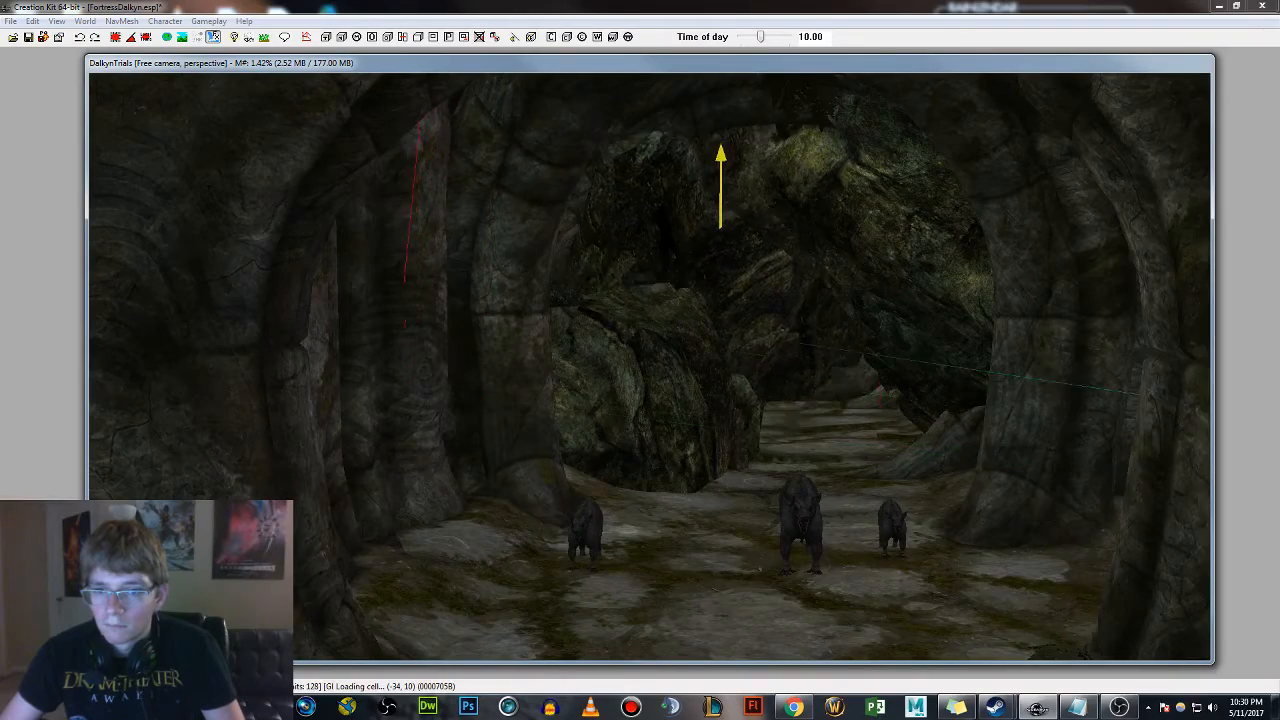
mouse_move(796, 288)
middle_mouse_down("shift")
mouse_move(752, 260)
mouse_move(786, 290)
middle_mouse_up("shift")
left_click_drag(803, 386, 803, 418)
Review the skeevers' patrol links to the idle markers and the side corridor leading up to them
middle_click_drag(922, 308, 777, 400, "shift")
left_click(699, 368)
scroll(723, 377, "up", 4)
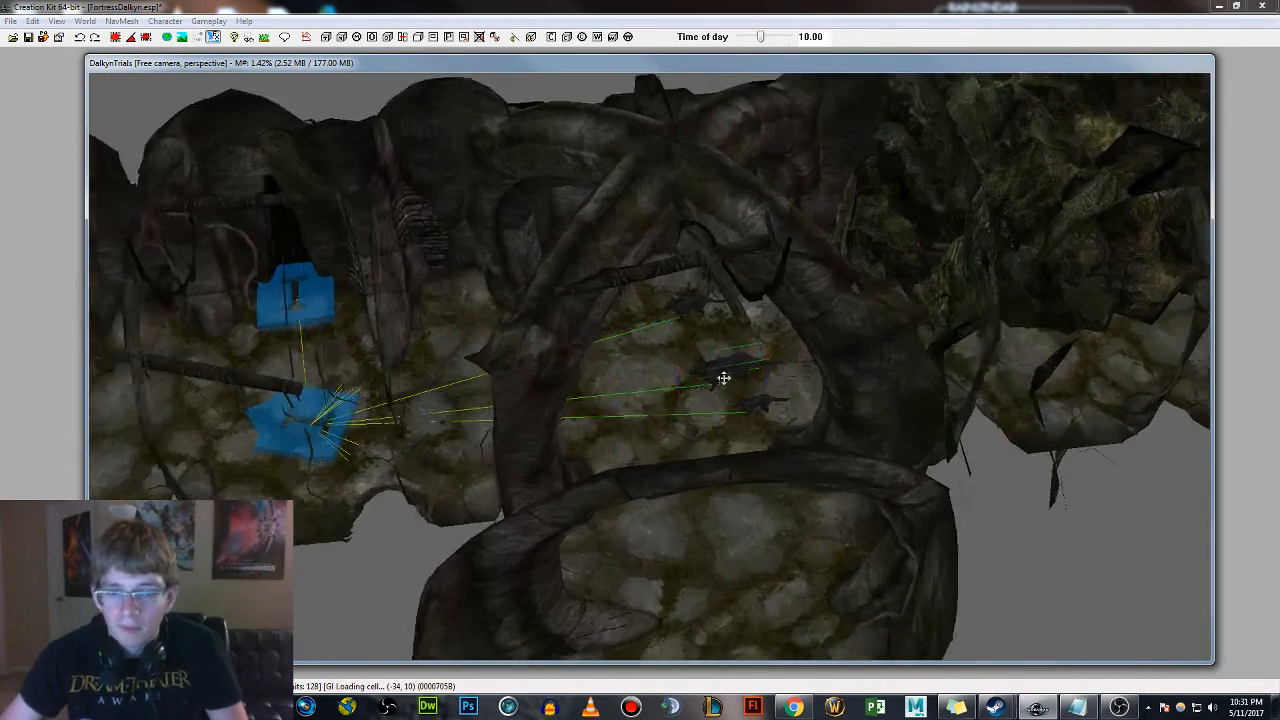
scroll(710, 388, "down", 3)
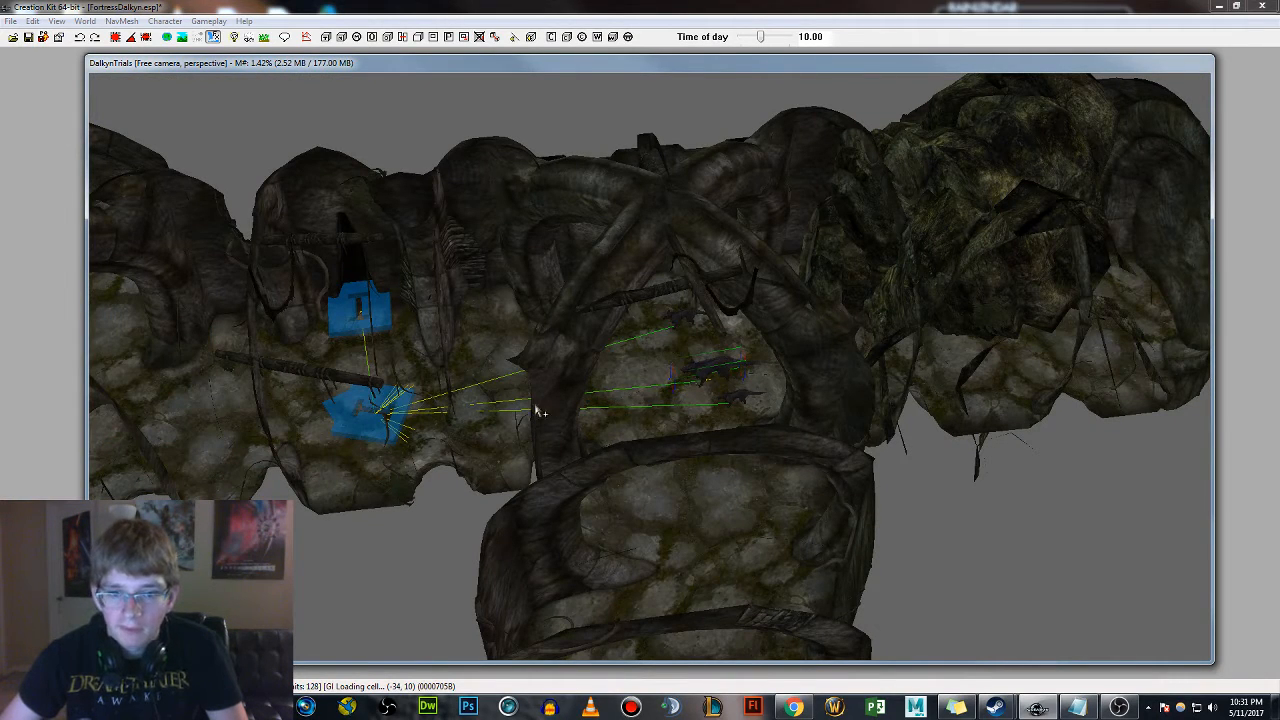
mouse_move(780, 435)
middle_mouse_down()
mouse_move(801, 413)
mouse_move(782, 418)
middle_mouse_up()
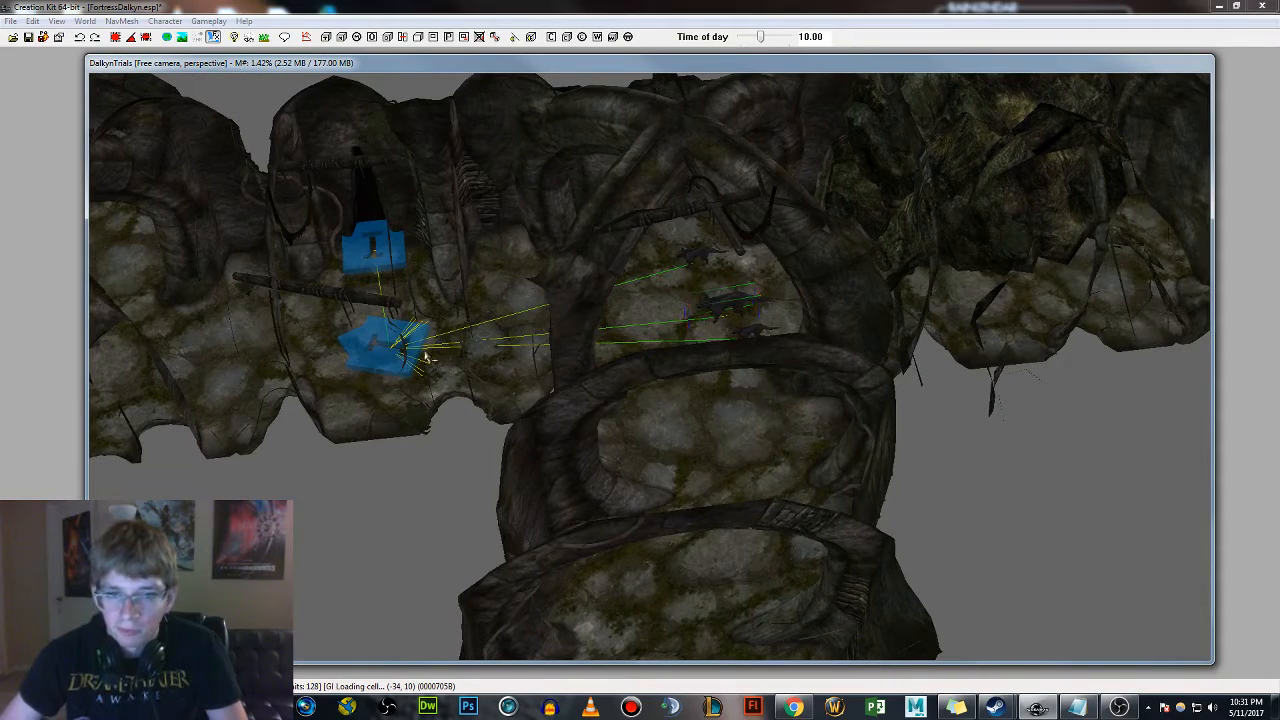
scroll(784, 358, "down", 4)
middle_click_drag(785, 358, 817, 326, "shift")
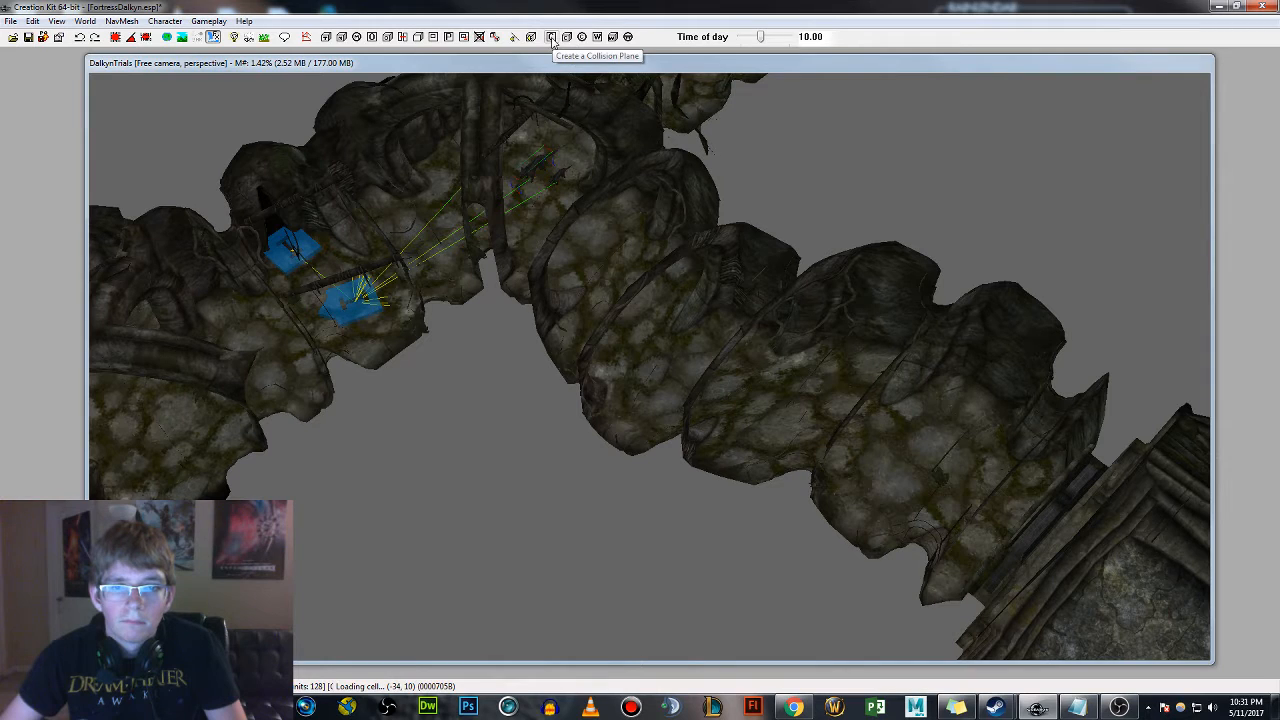
Create a multibound box spanning the corridor around the skeevers
left_click(326, 37)
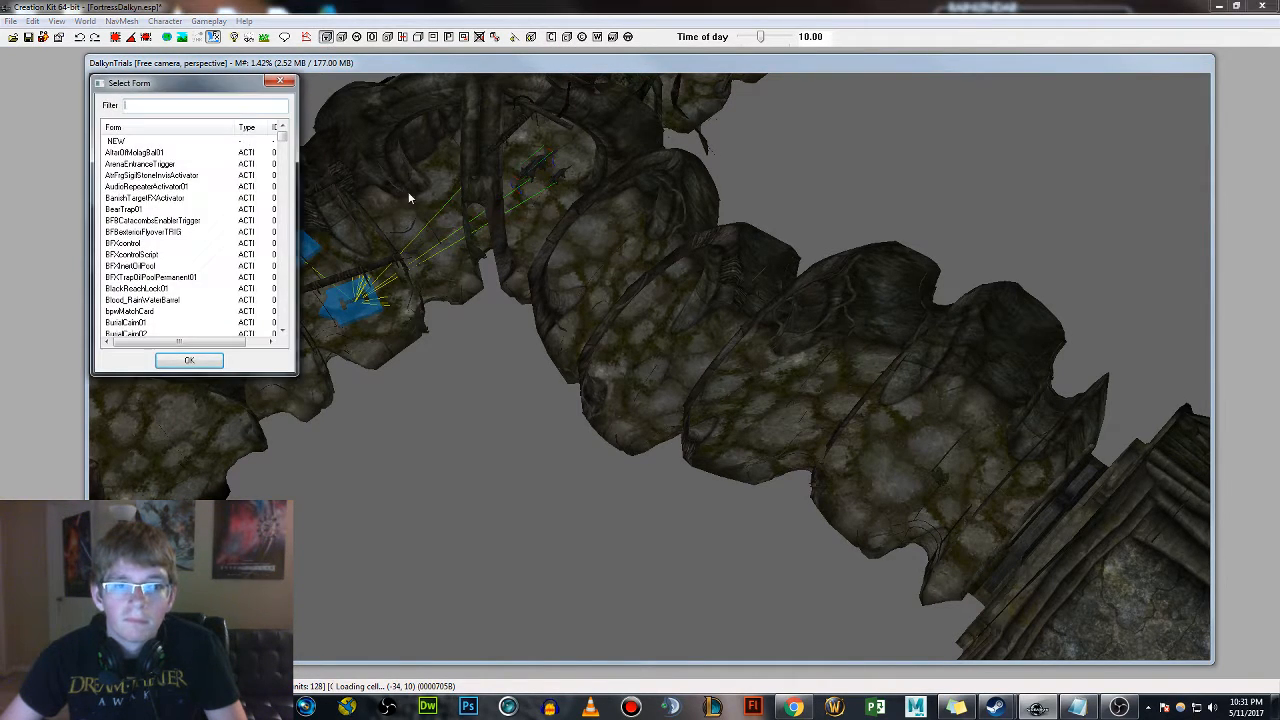
left_click(280, 82)
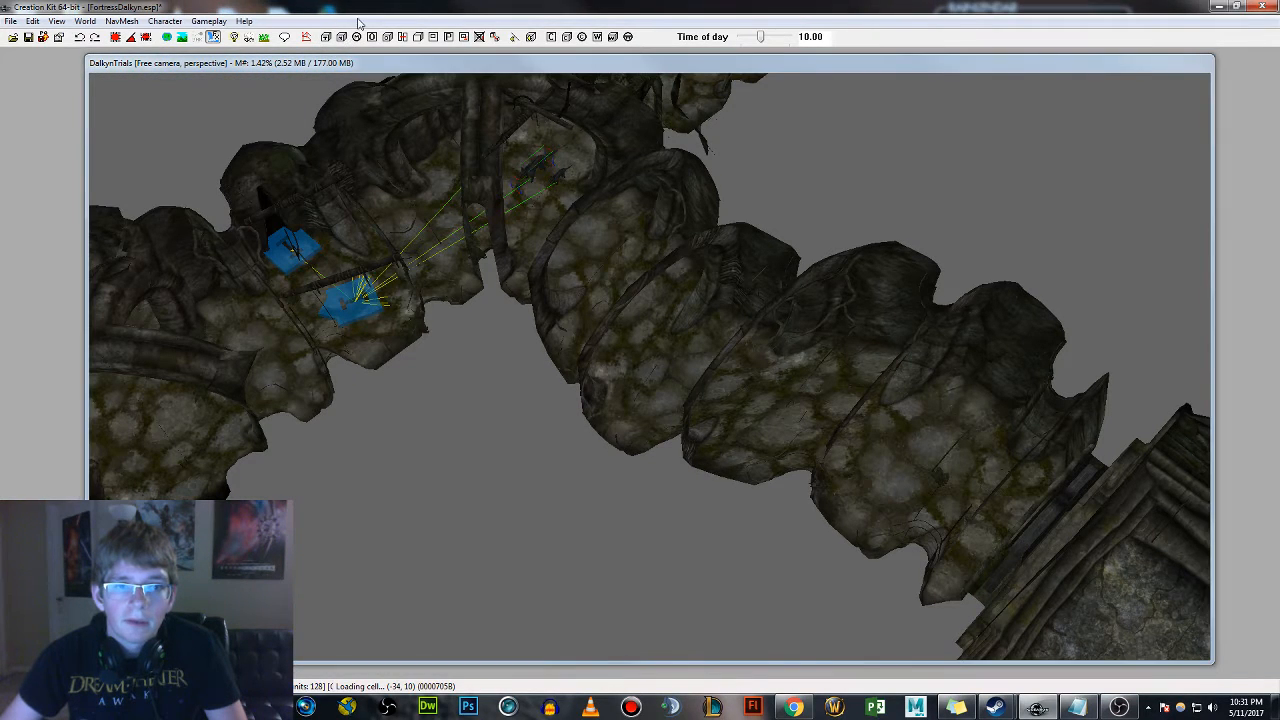
left_click(342, 37)
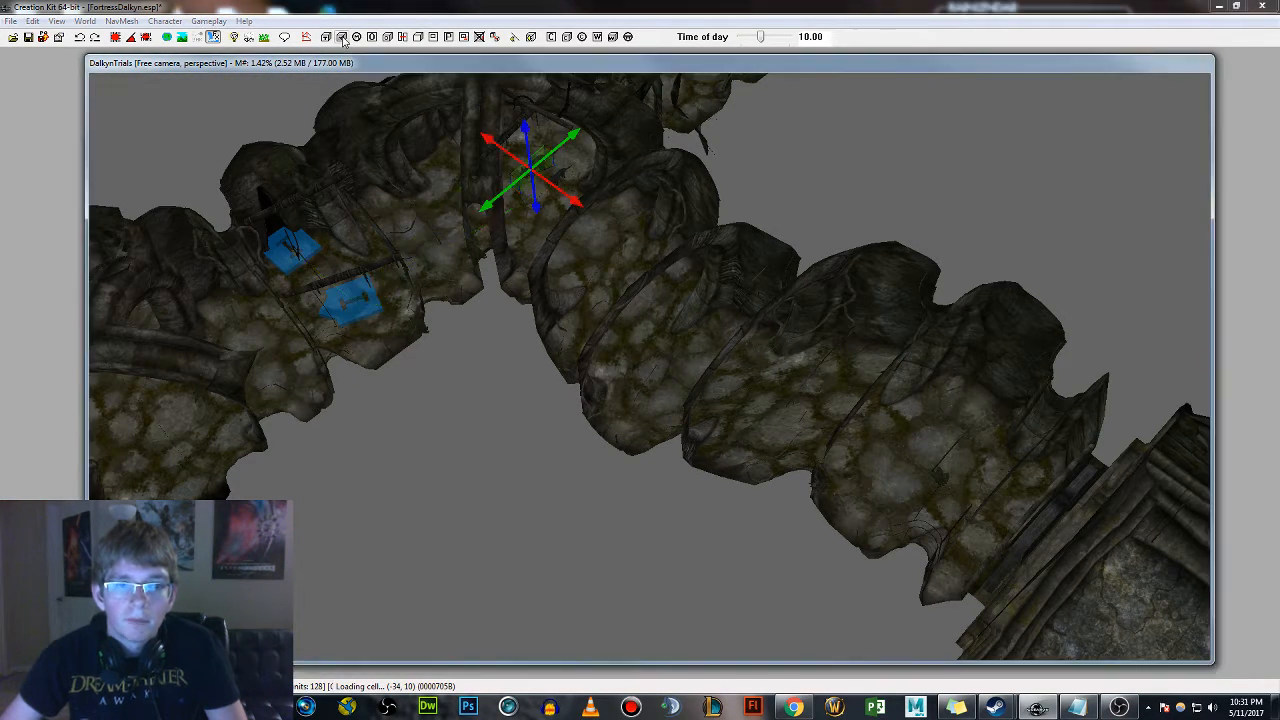
left_click_drag(532, 170, 446, 254)
left_click_drag(486, 195, 469, 92)
key("2")
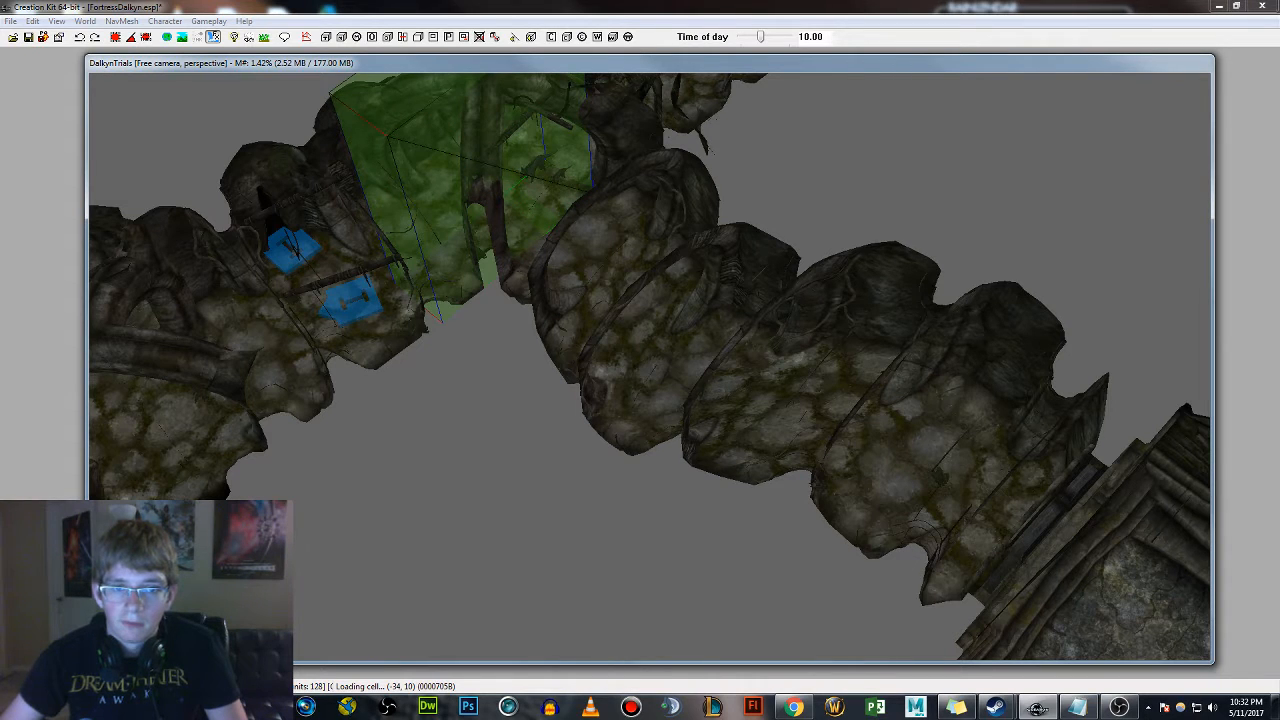
Move the multibound box down the side corridor so it spans the approach to the skeevers
left_click_drag(423, 189, 766, 409)
middle_click_drag(766, 409, 725, 406, "shift")
scroll(594, 401, "up", 4)
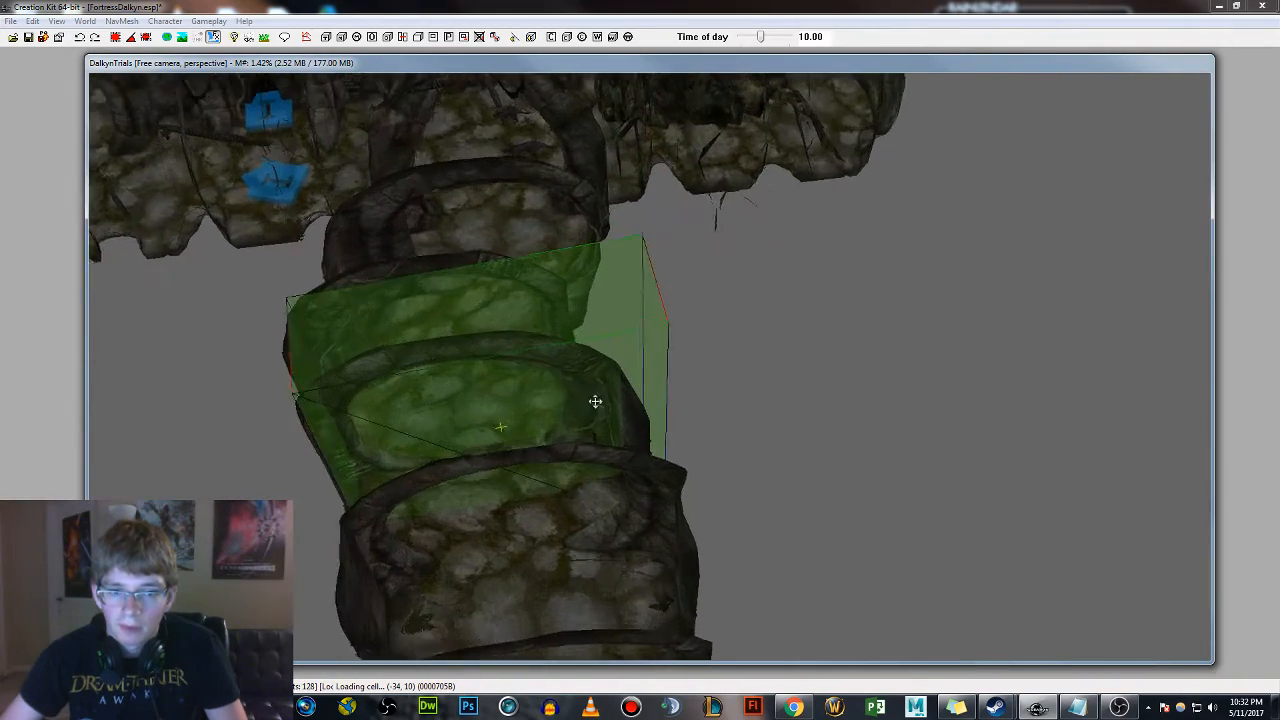
middle_click_drag(472, 437, 620, 377, "shift")
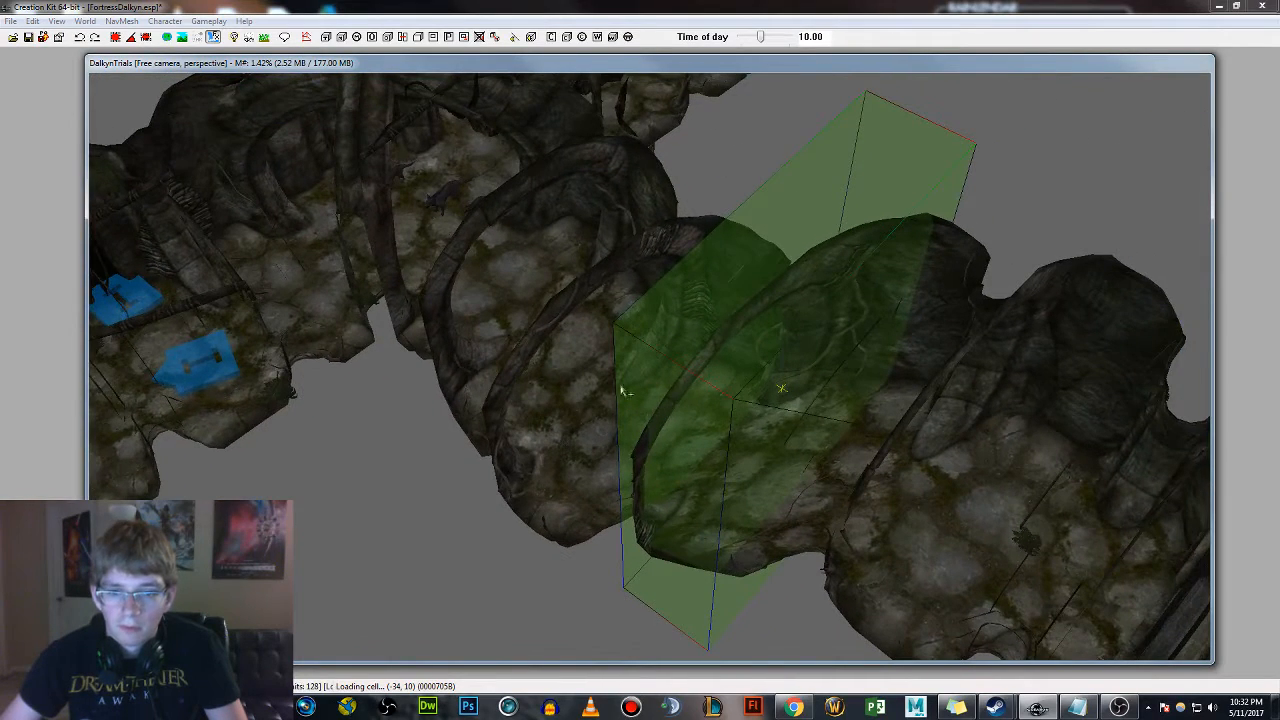
Attach the defaultEnableDisableLinkedRef script to the multibound box in the side corridor
double_click(720, 395)
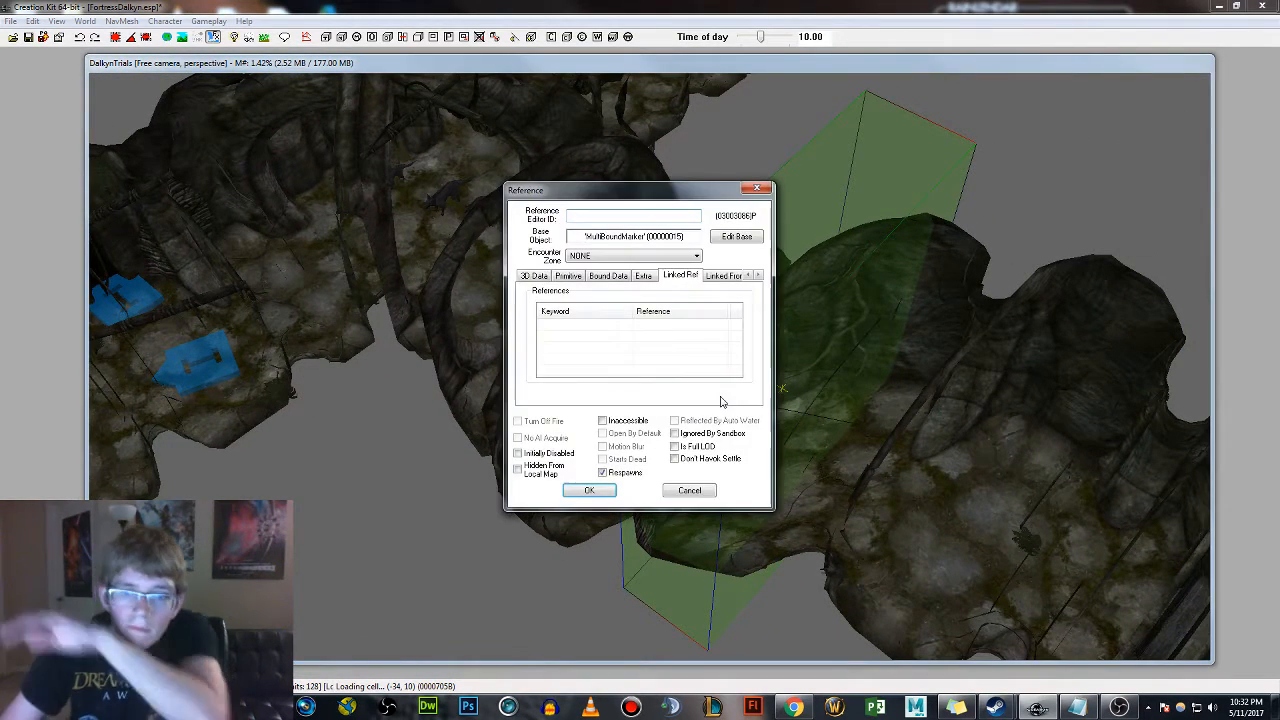
left_click(758, 275)
left_click(758, 275)
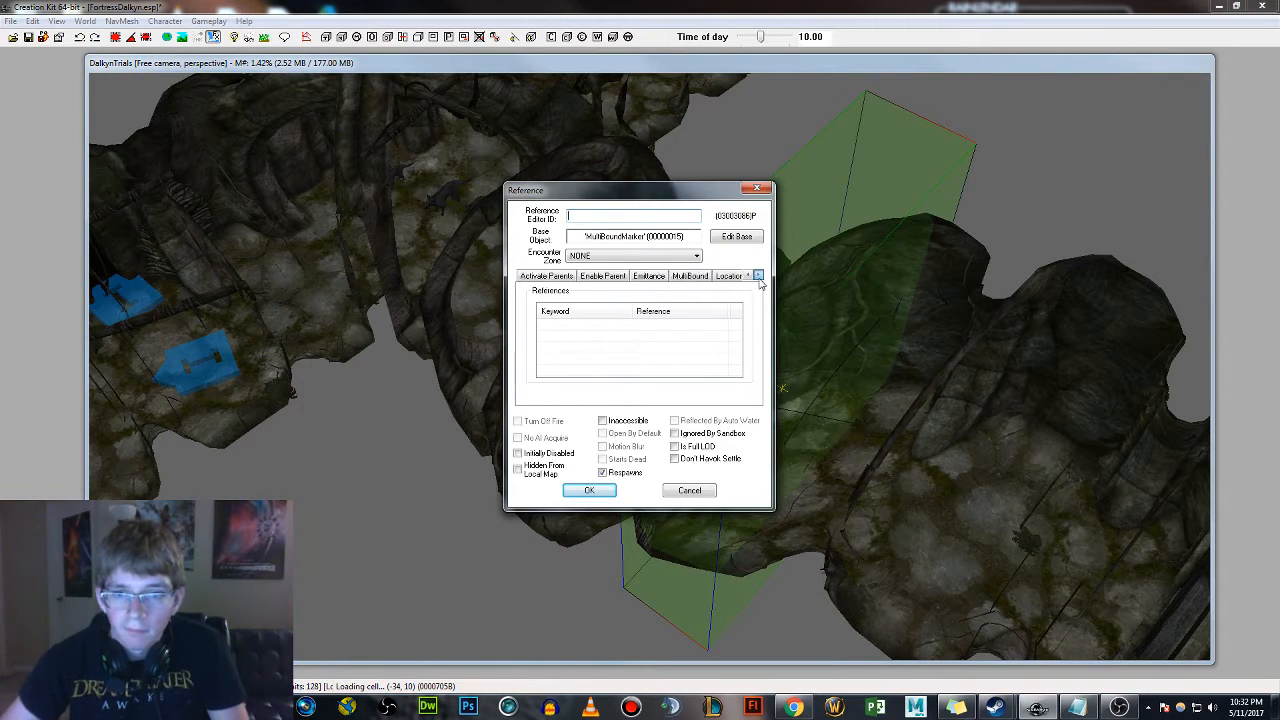
left_click(758, 275)
left_click(758, 275)
left_click(723, 275)
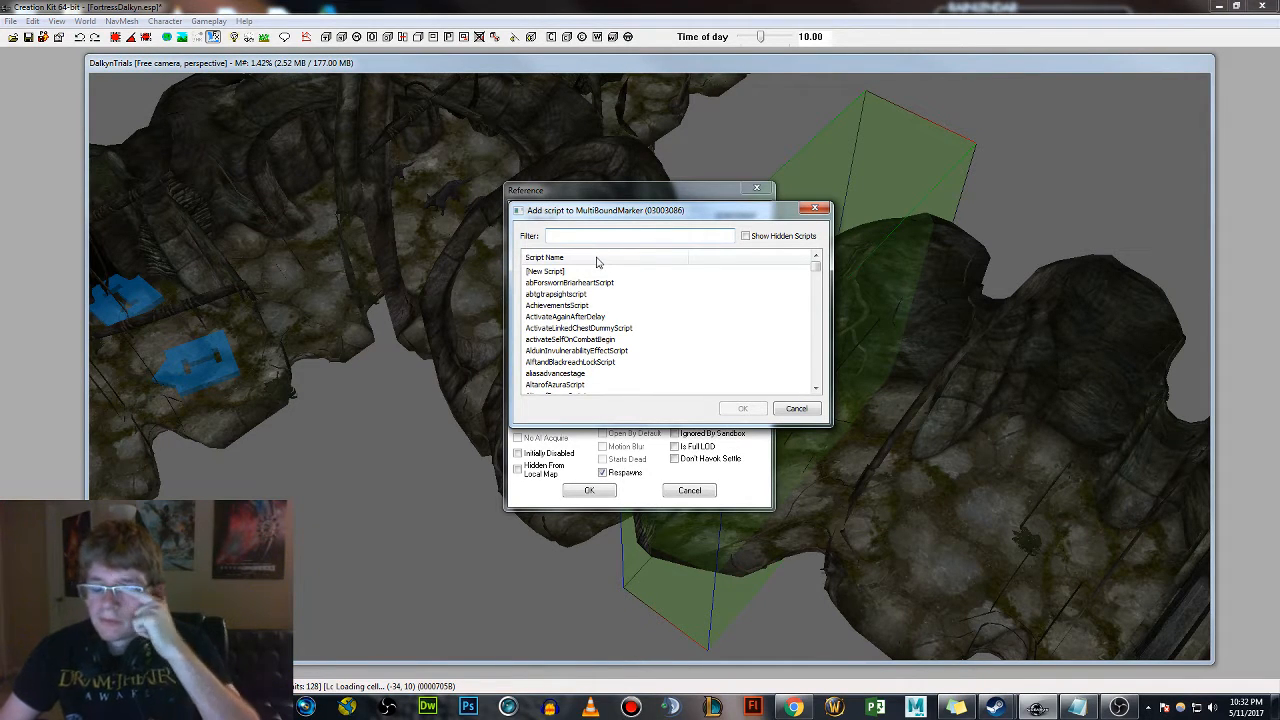
type("enable")
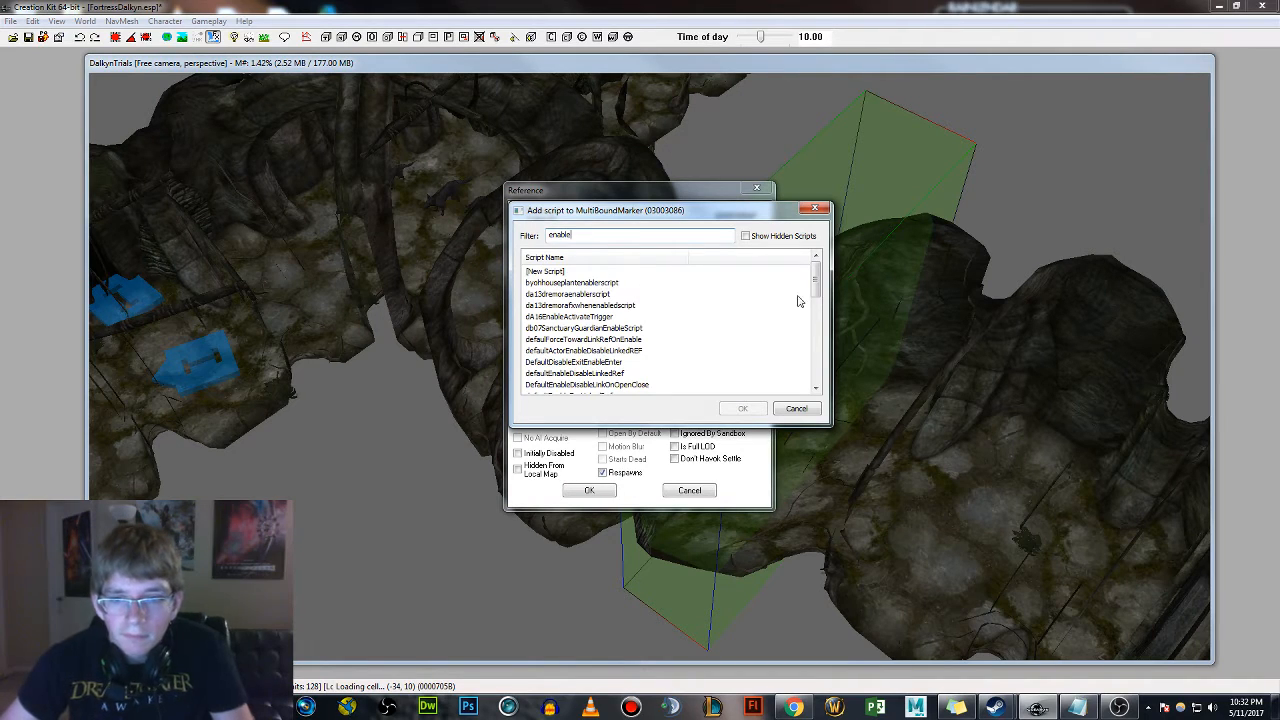
left_click_drag(815, 292, 818, 303)
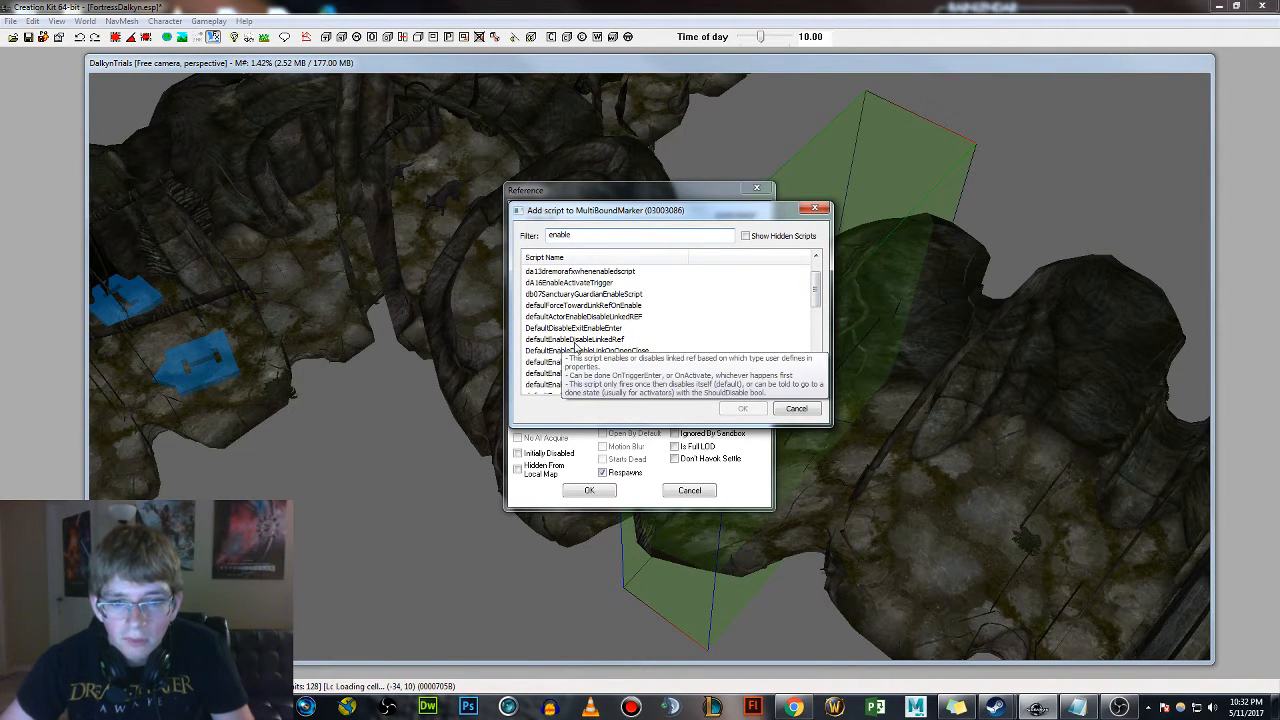
type("e")
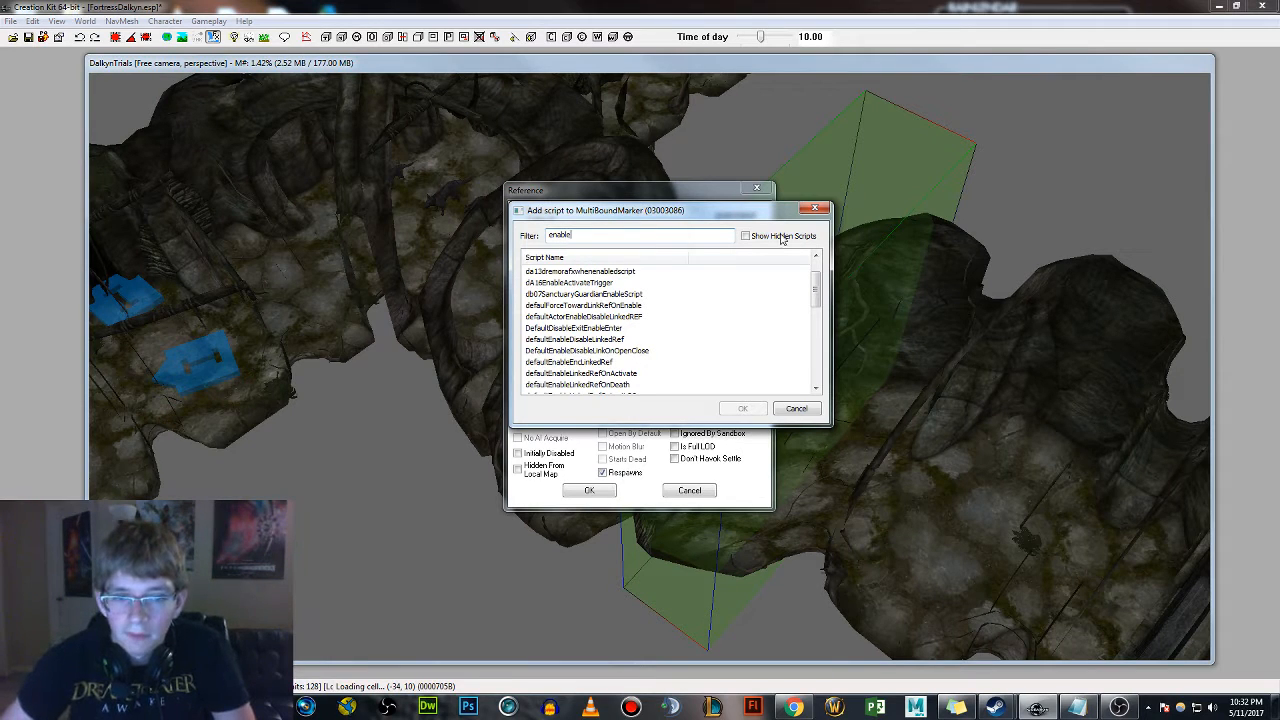
mouse_move(607, 345)
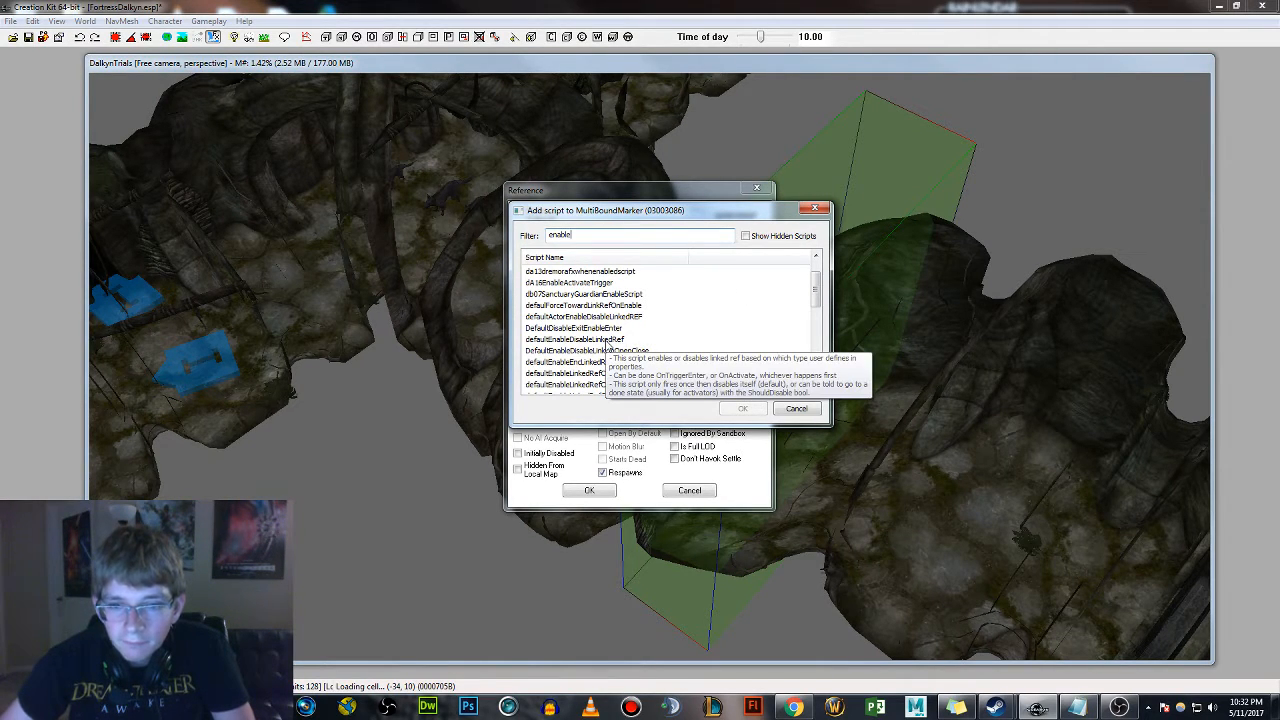
left_click(606, 340)
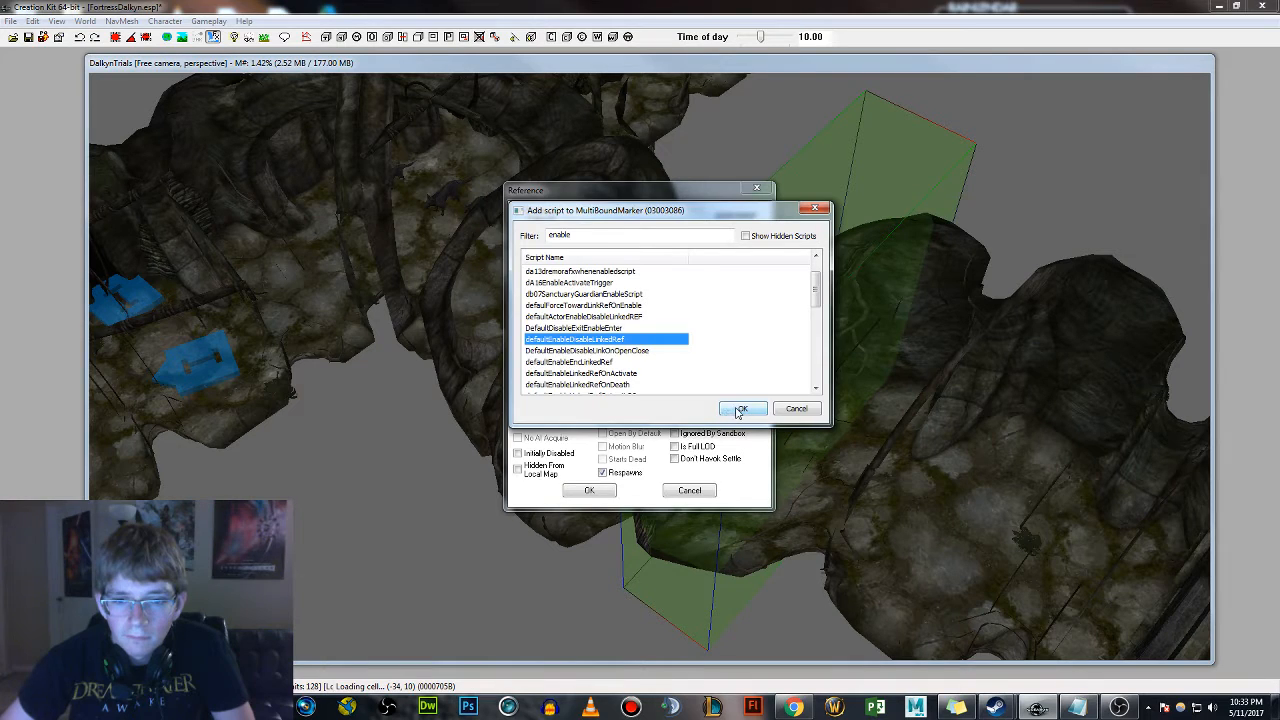
left_click(740, 411)
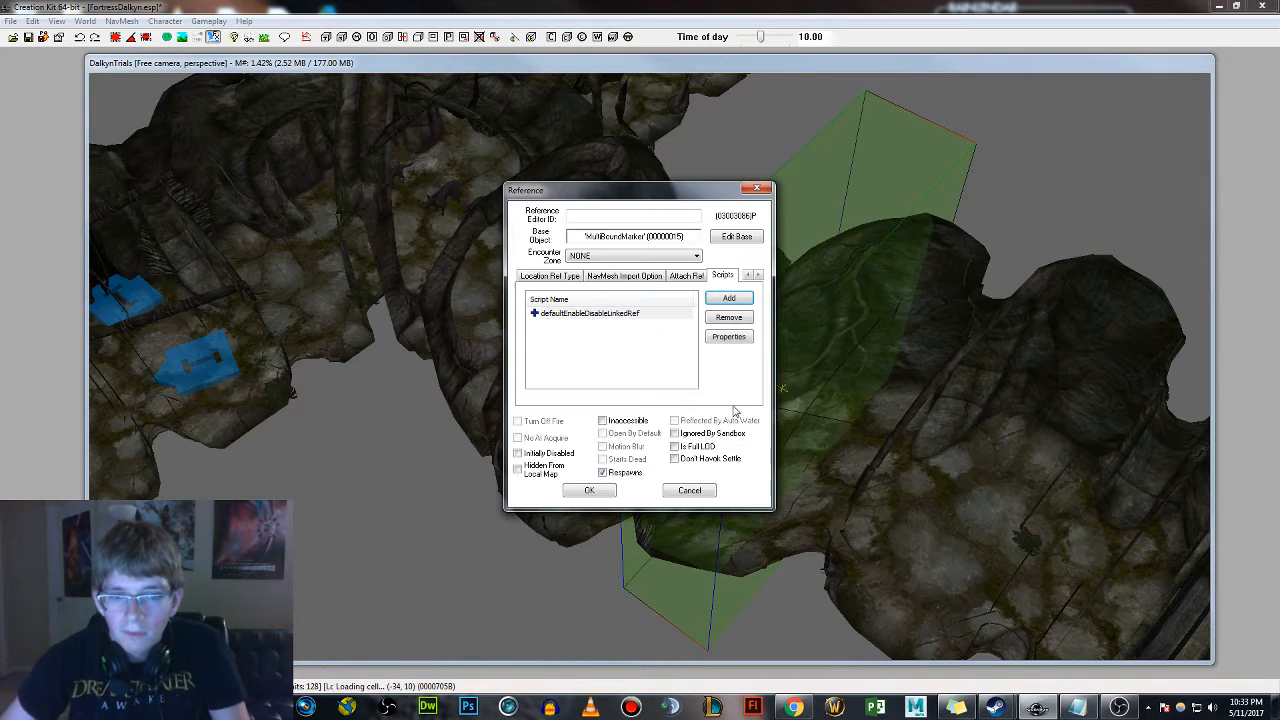
Examine the attached script's Delay, Fade, playerOnly, ShouldDisable and TriggerType properties
left_click(725, 337)
left_click(559, 253)
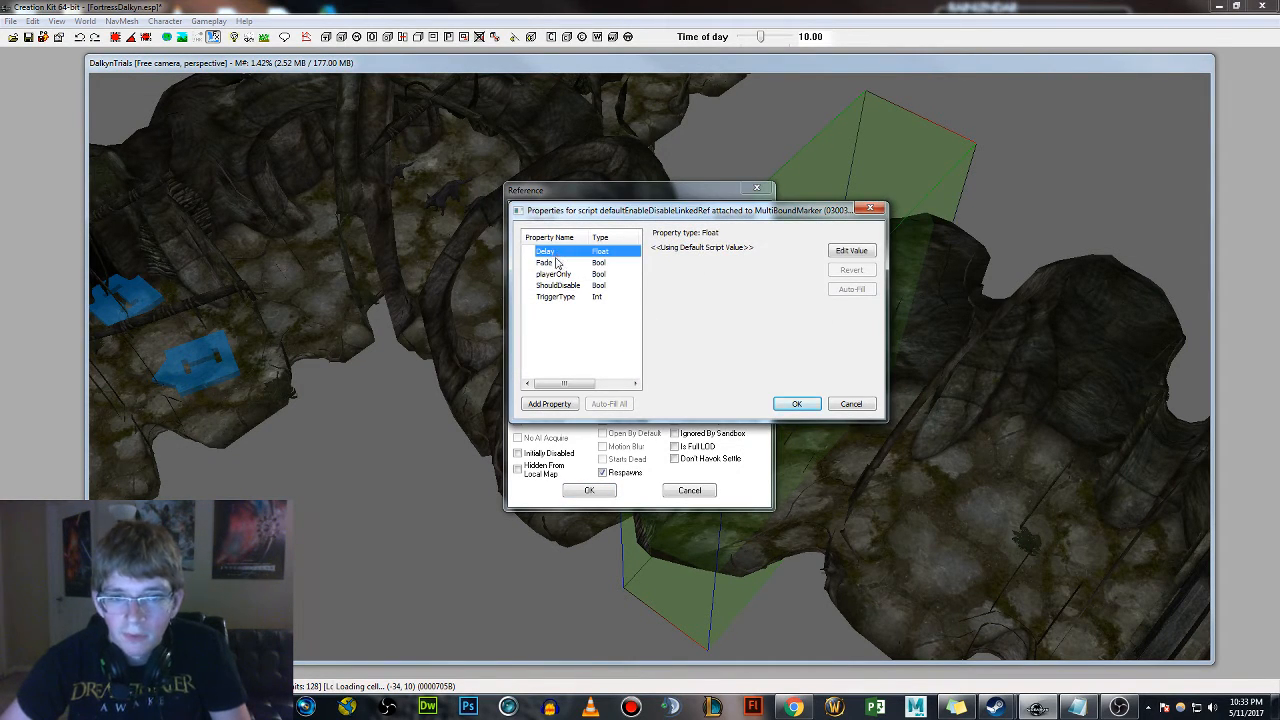
left_click(556, 263)
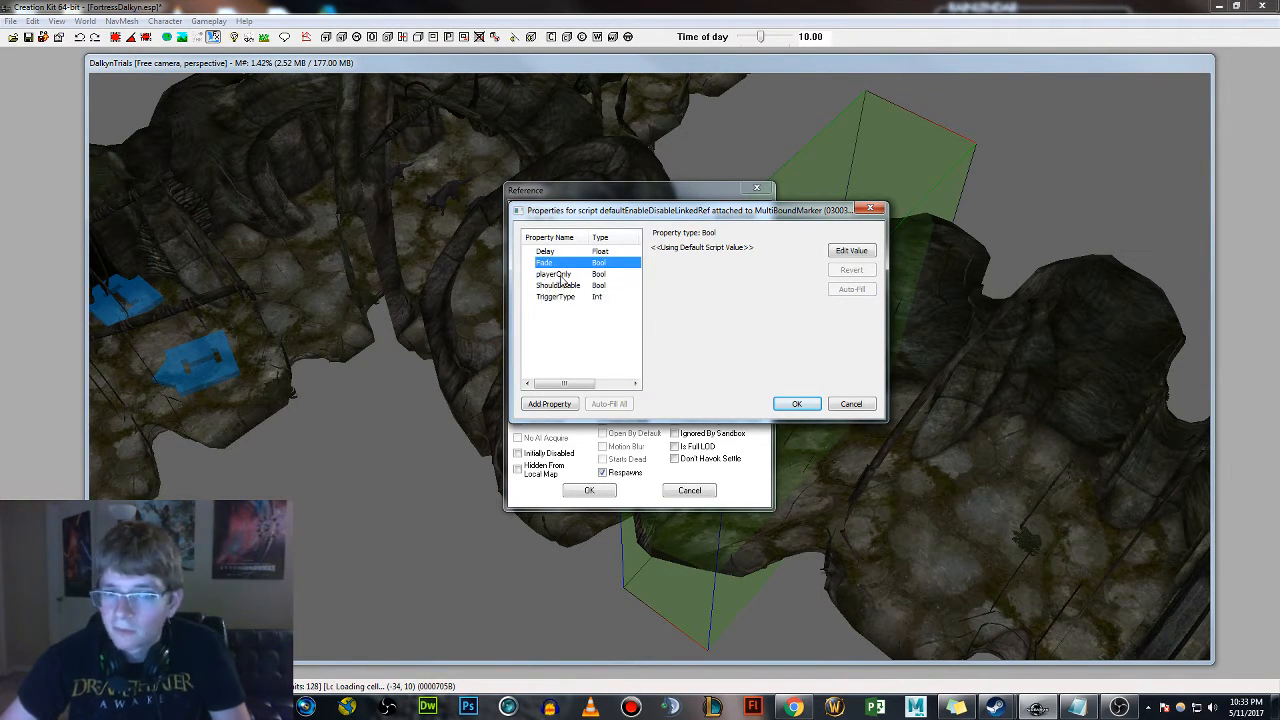
left_click(556, 274)
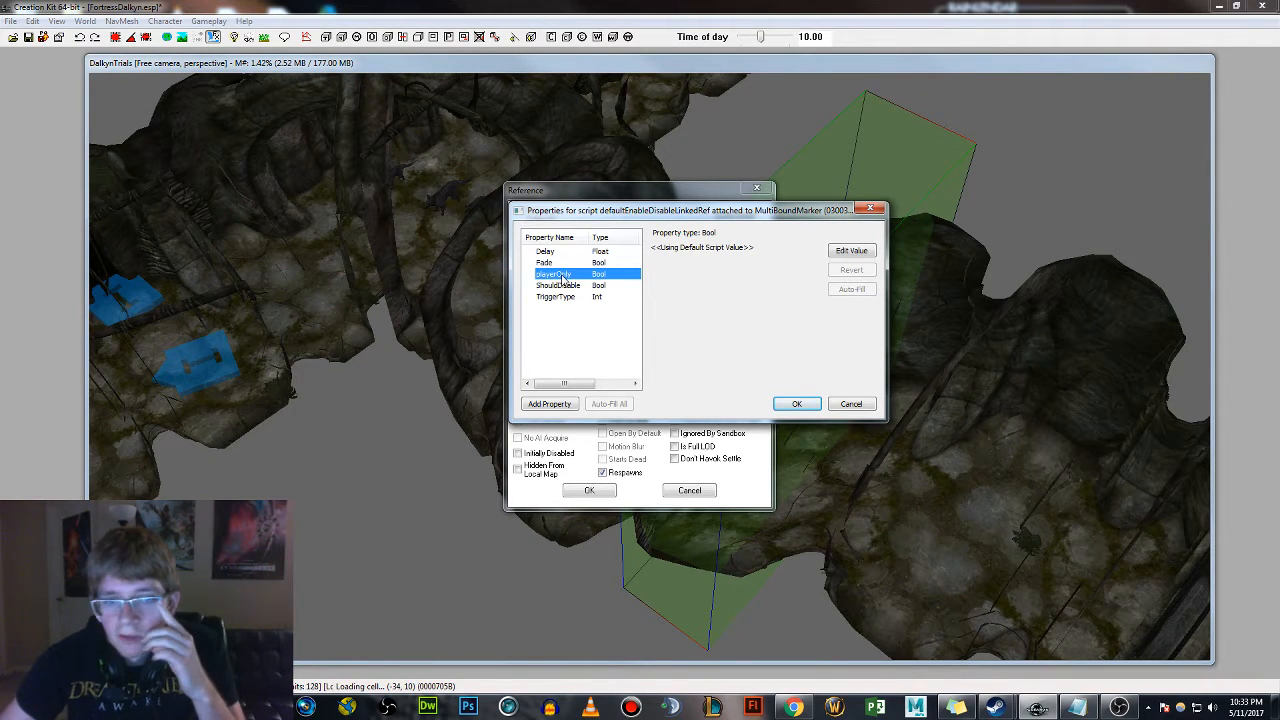
left_click(566, 286)
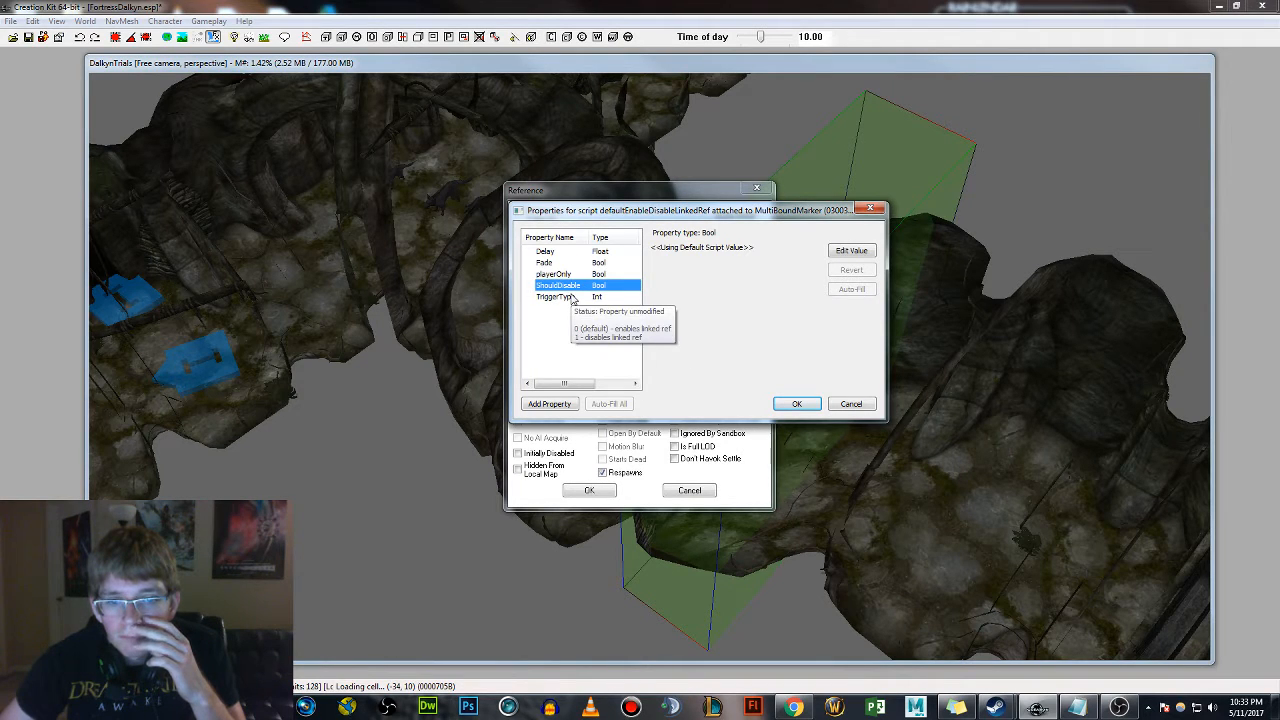
left_click(560, 297)
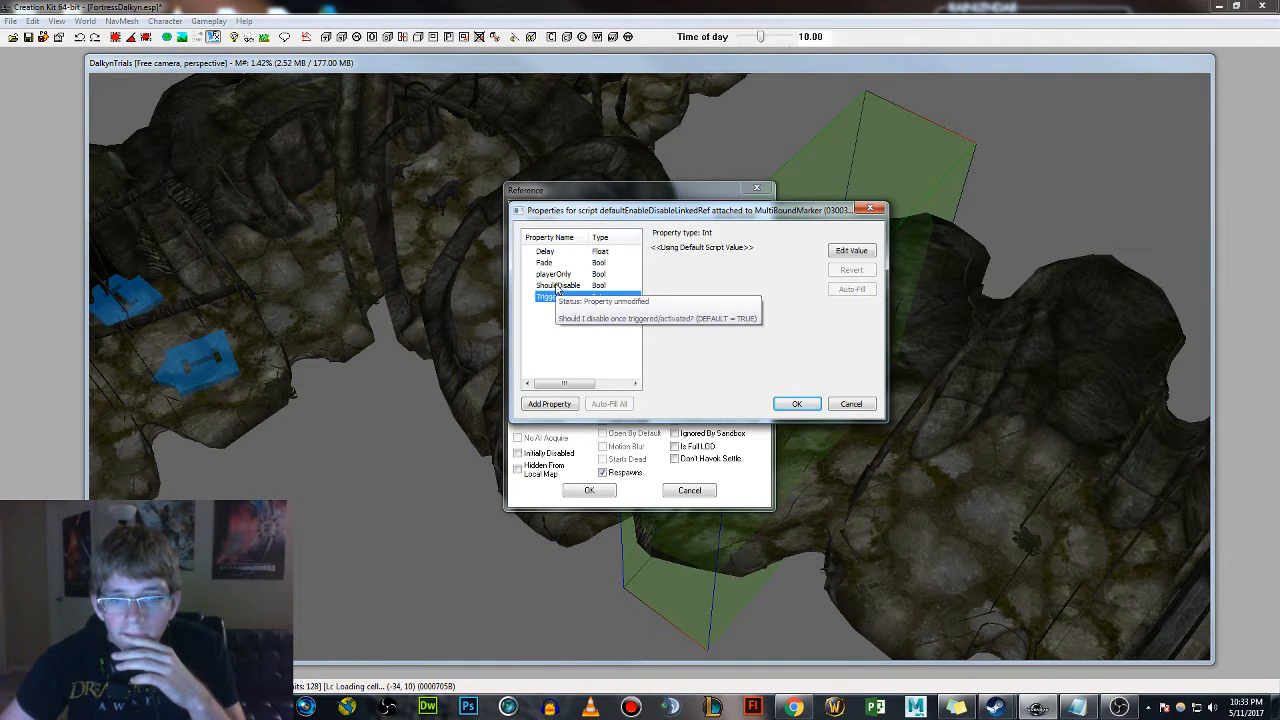
left_click(559, 286)
left_click(814, 402)
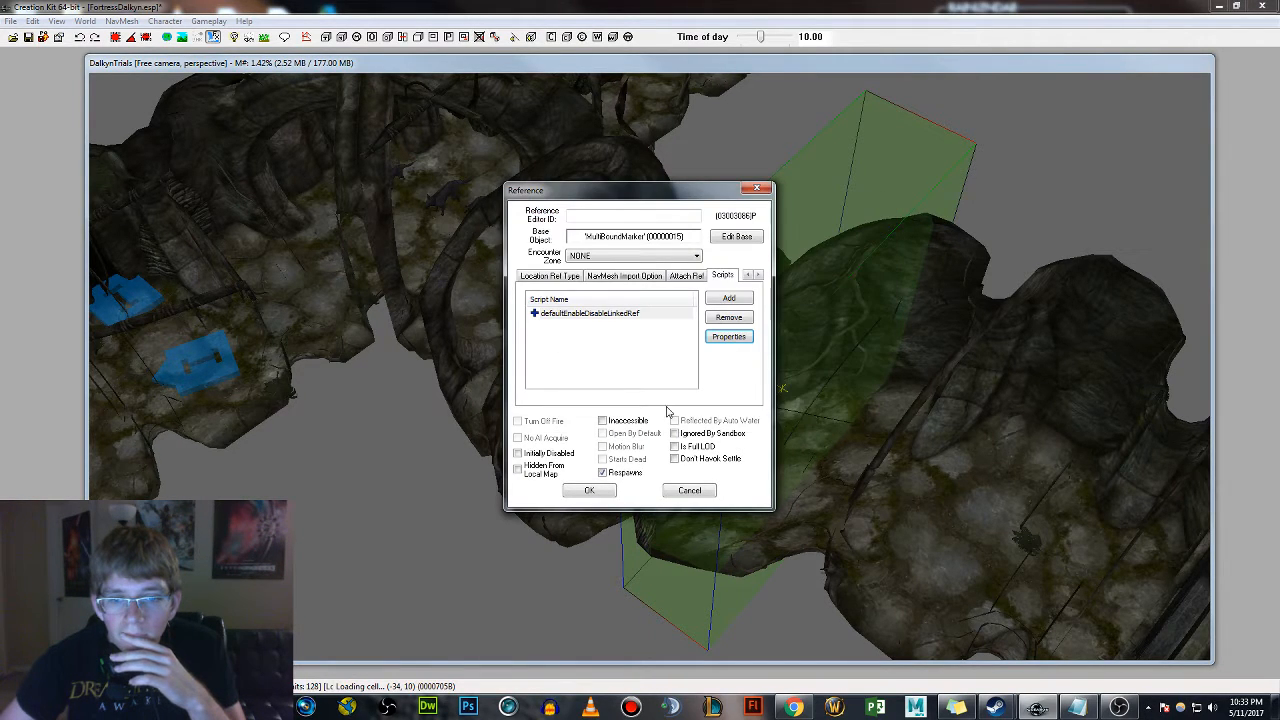
Set one of the corridor skeevers as the multibound box's linked reference with no keyword, accepting all warnings
left_click(747, 275)
left_click(747, 275)
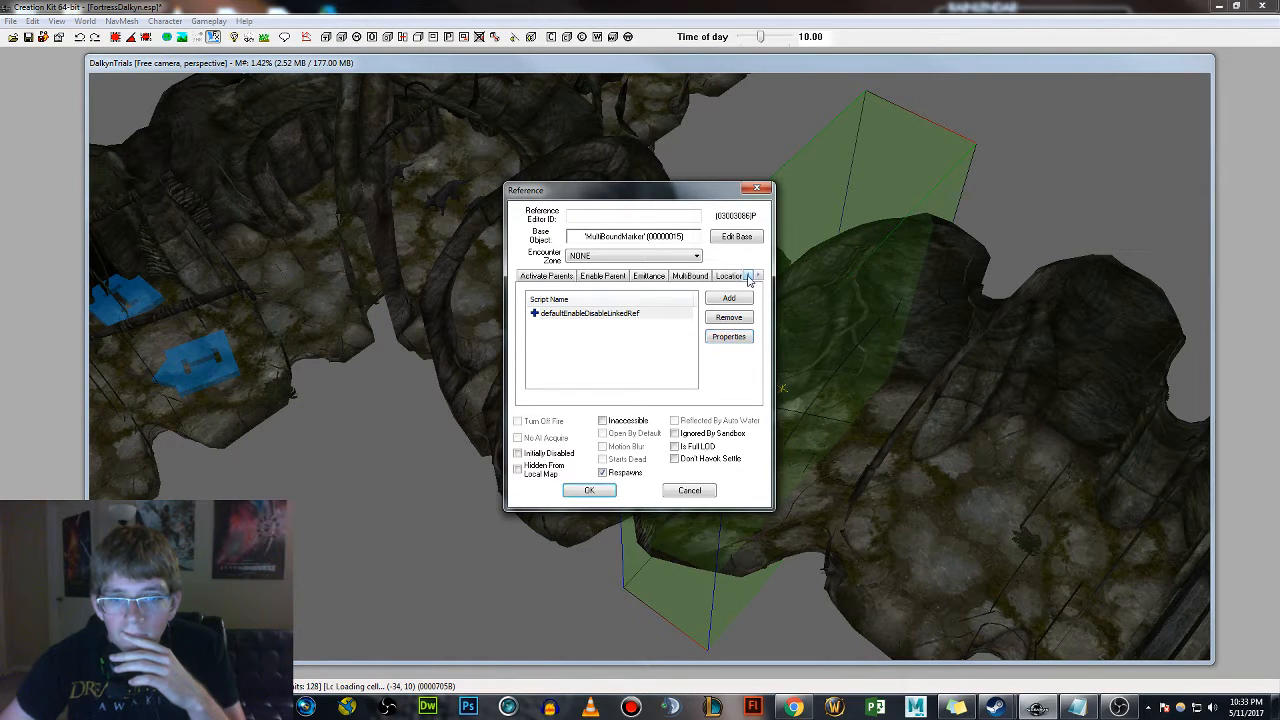
left_click(747, 275)
left_click(747, 275)
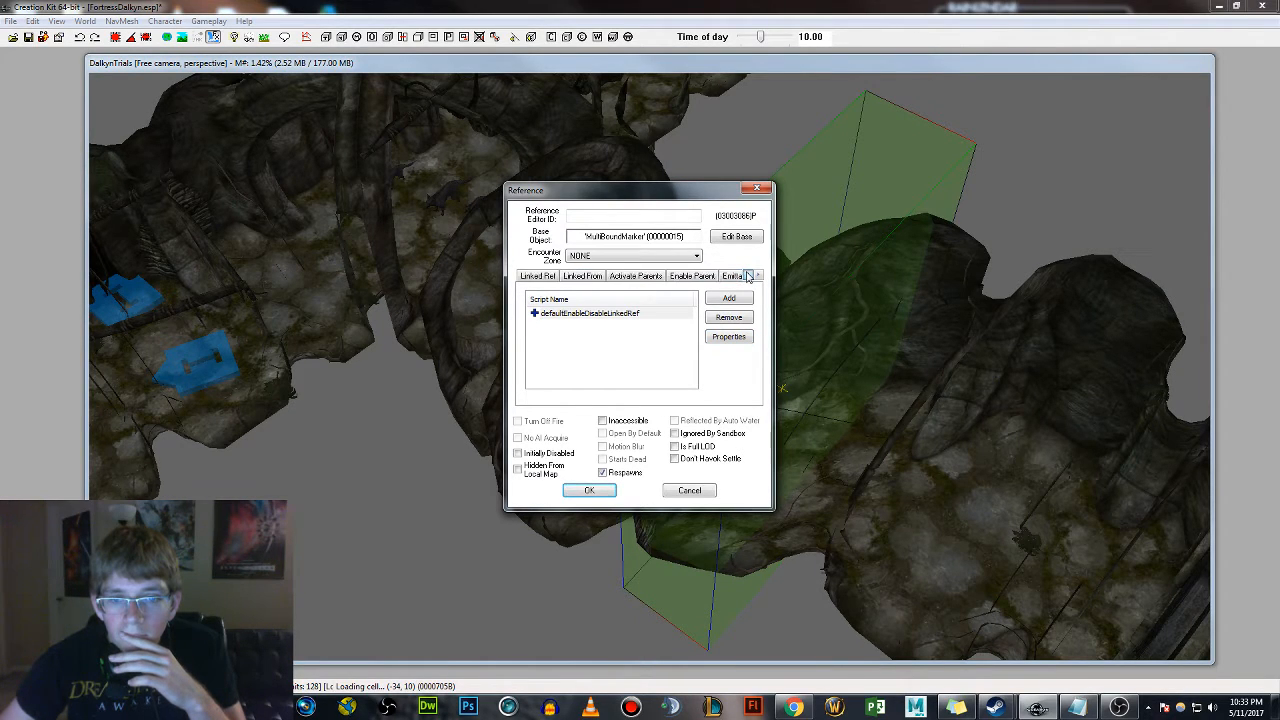
left_click(747, 275)
left_click(566, 276)
left_click(655, 276)
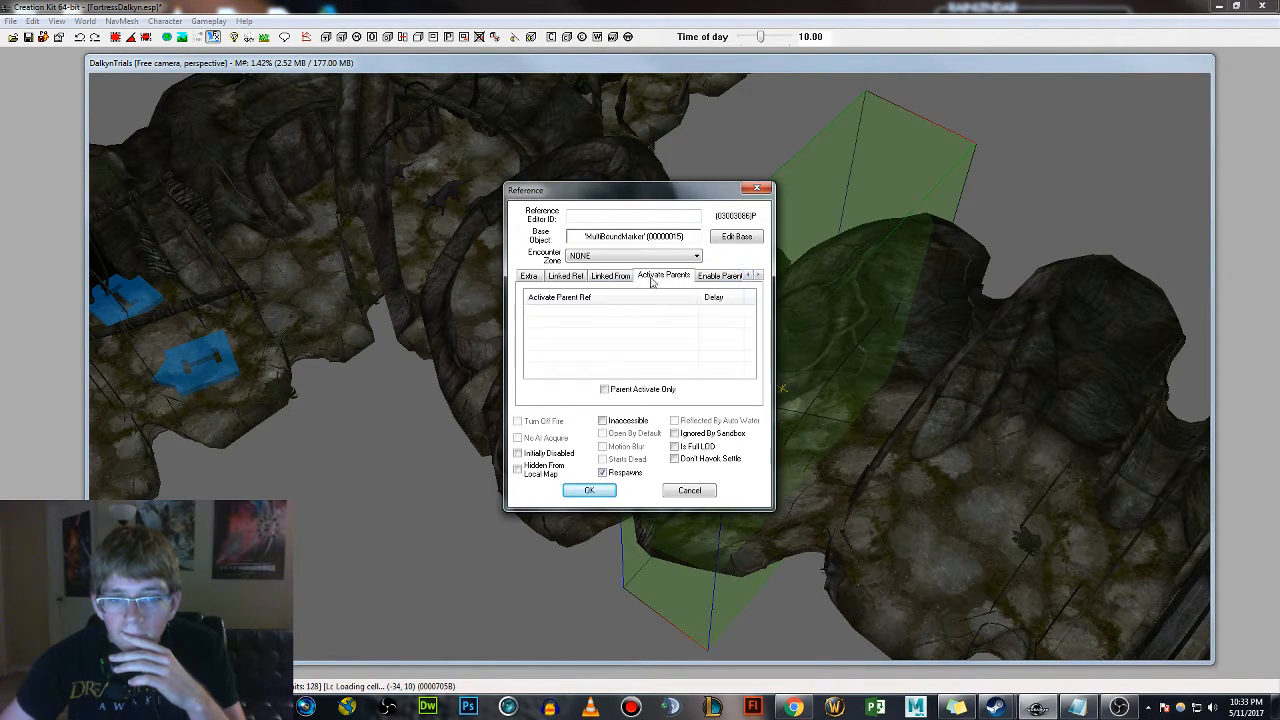
left_click(566, 277)
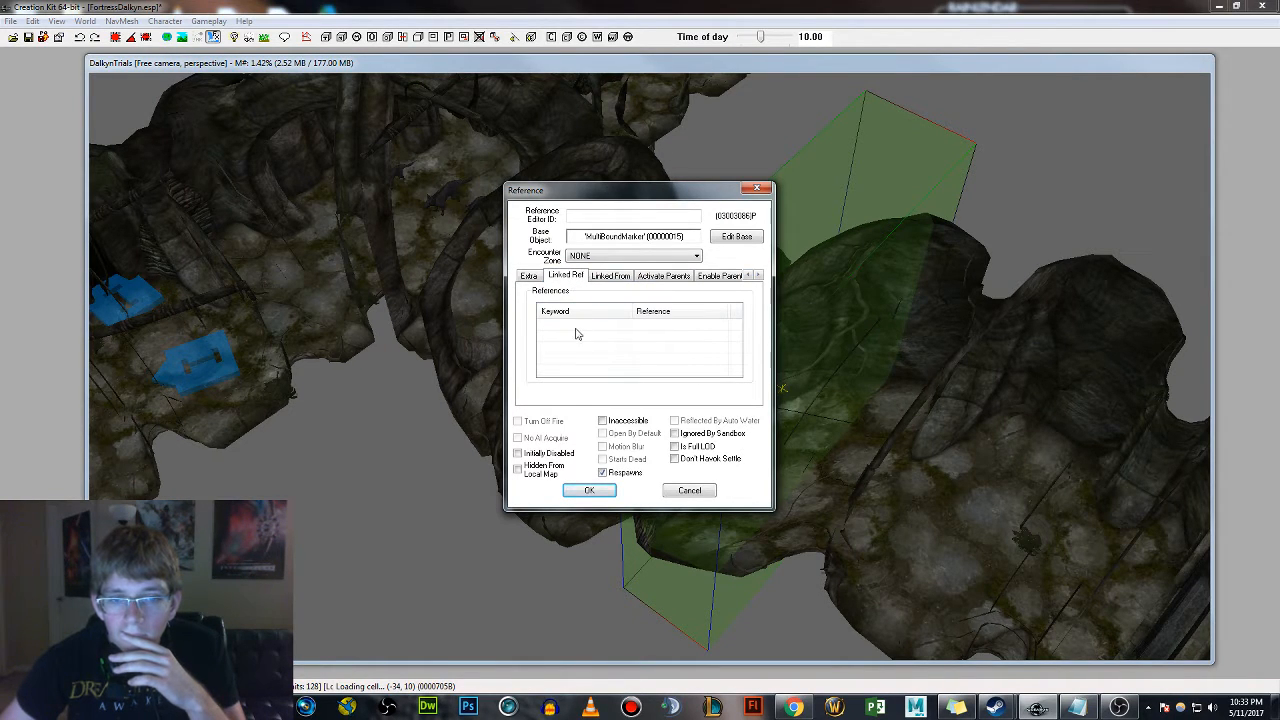
right_click(576, 331)
left_click(580, 340)
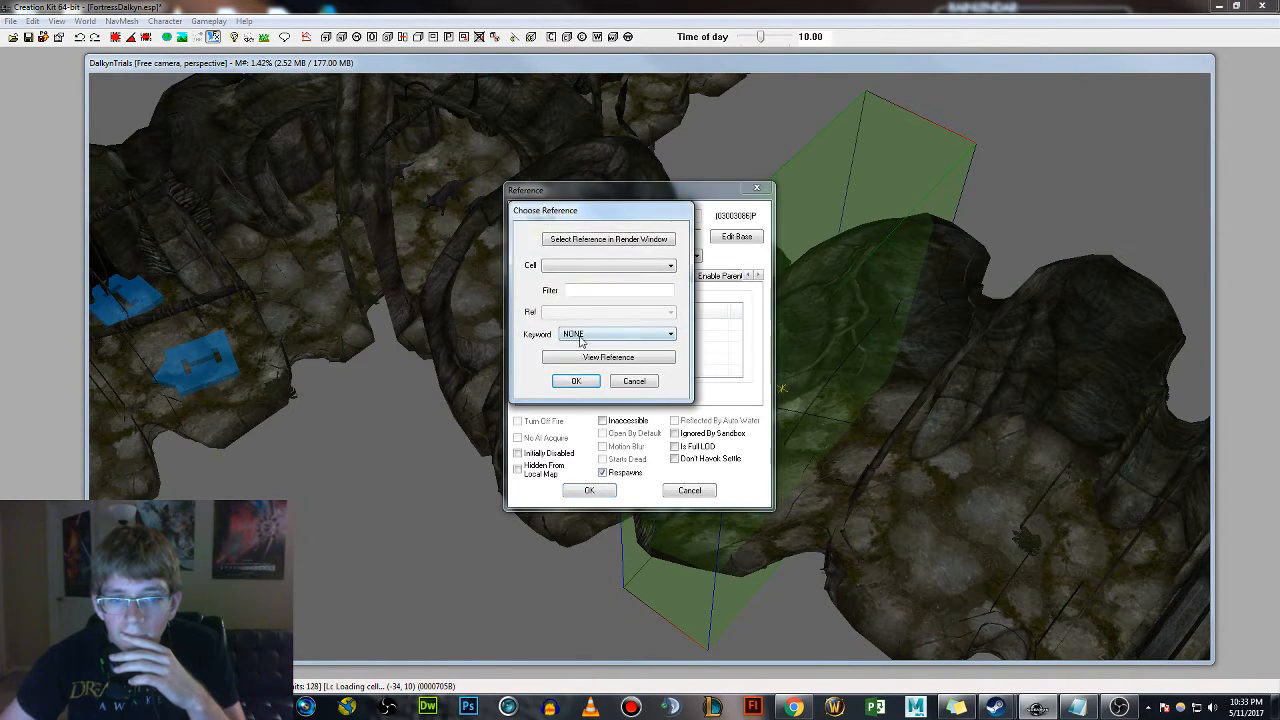
left_click(620, 240)
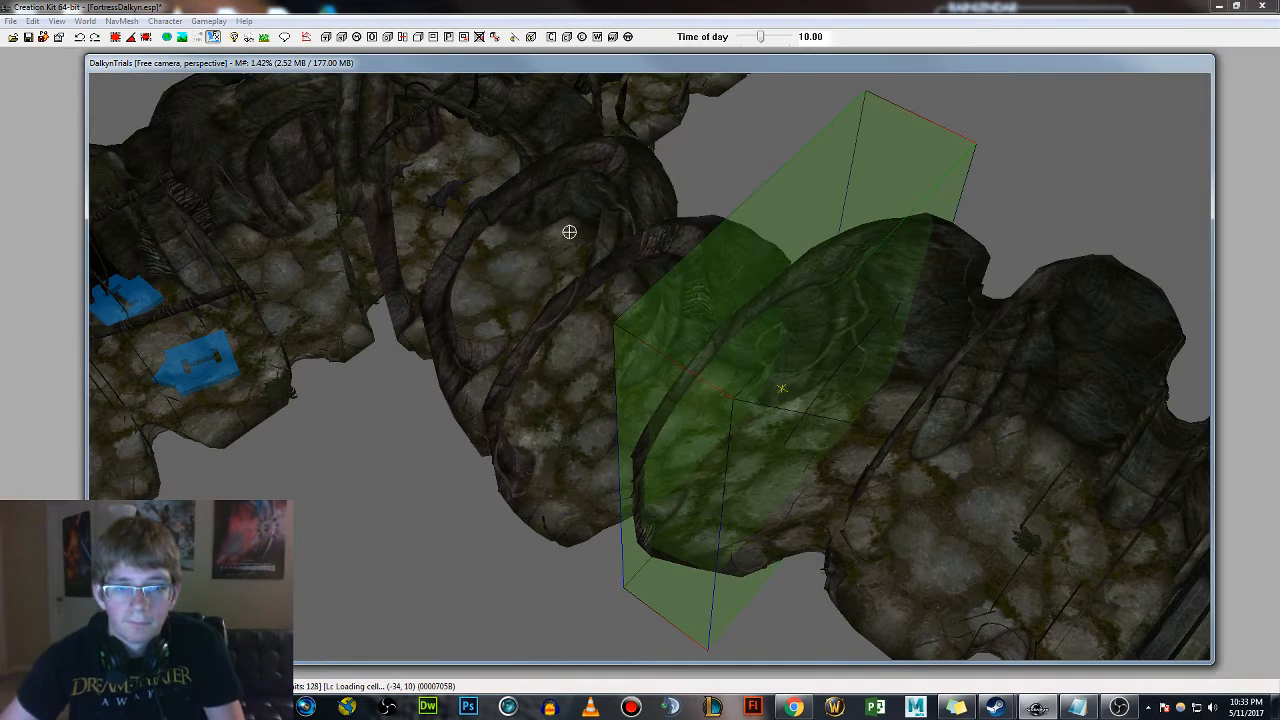
left_click(443, 191)
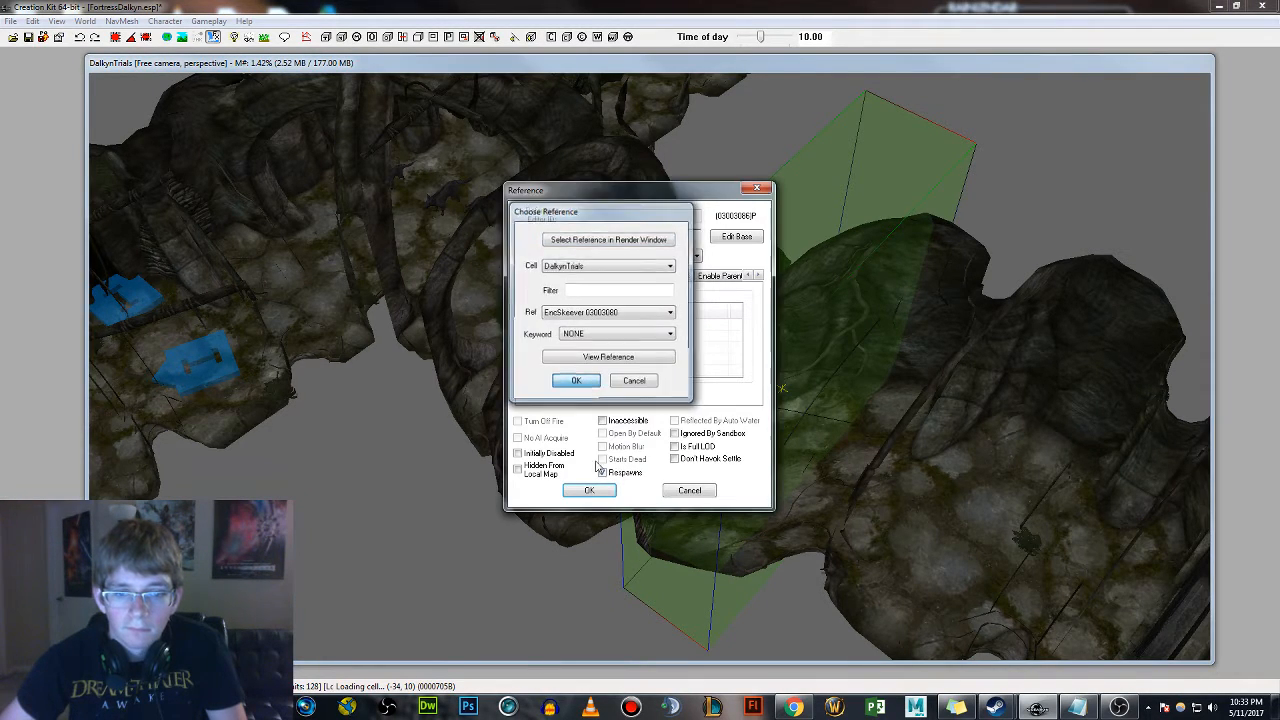
left_click(580, 378)
left_click(590, 494)
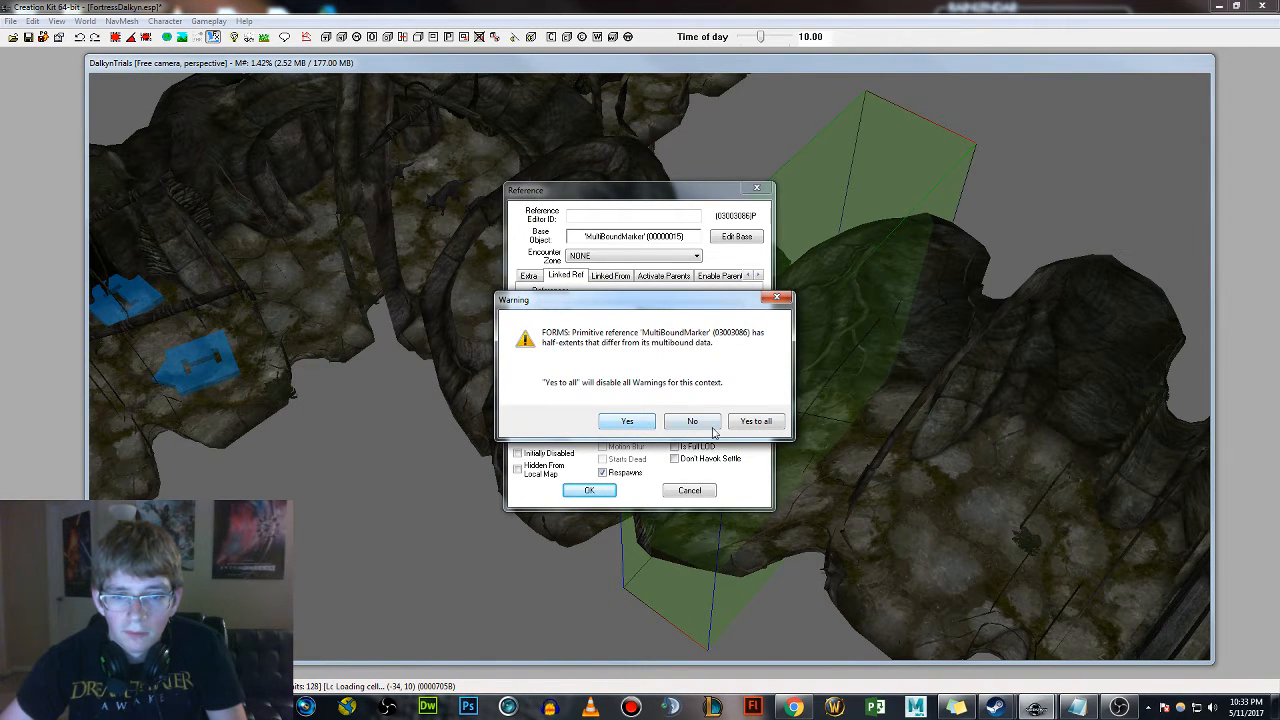
left_click(752, 421)
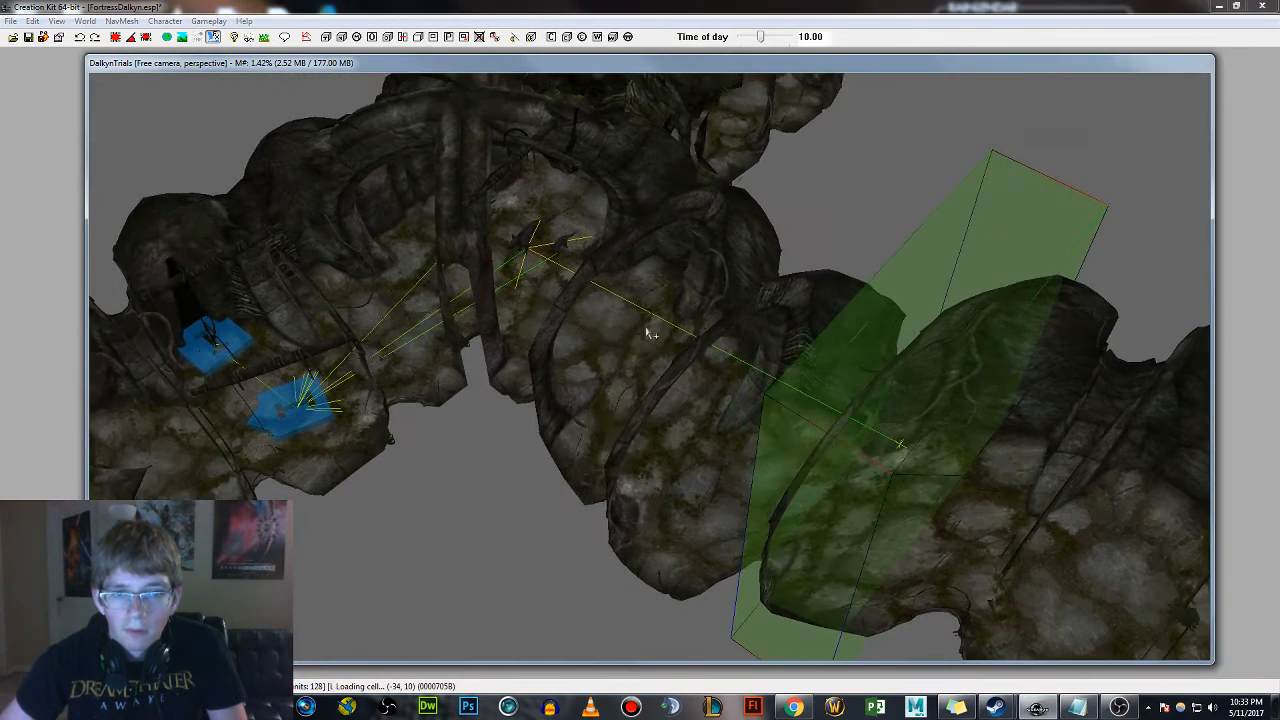
Try to add the neighbouring skeever as a second linked reference of the multibound box, without a keyword
double_click(891, 389)
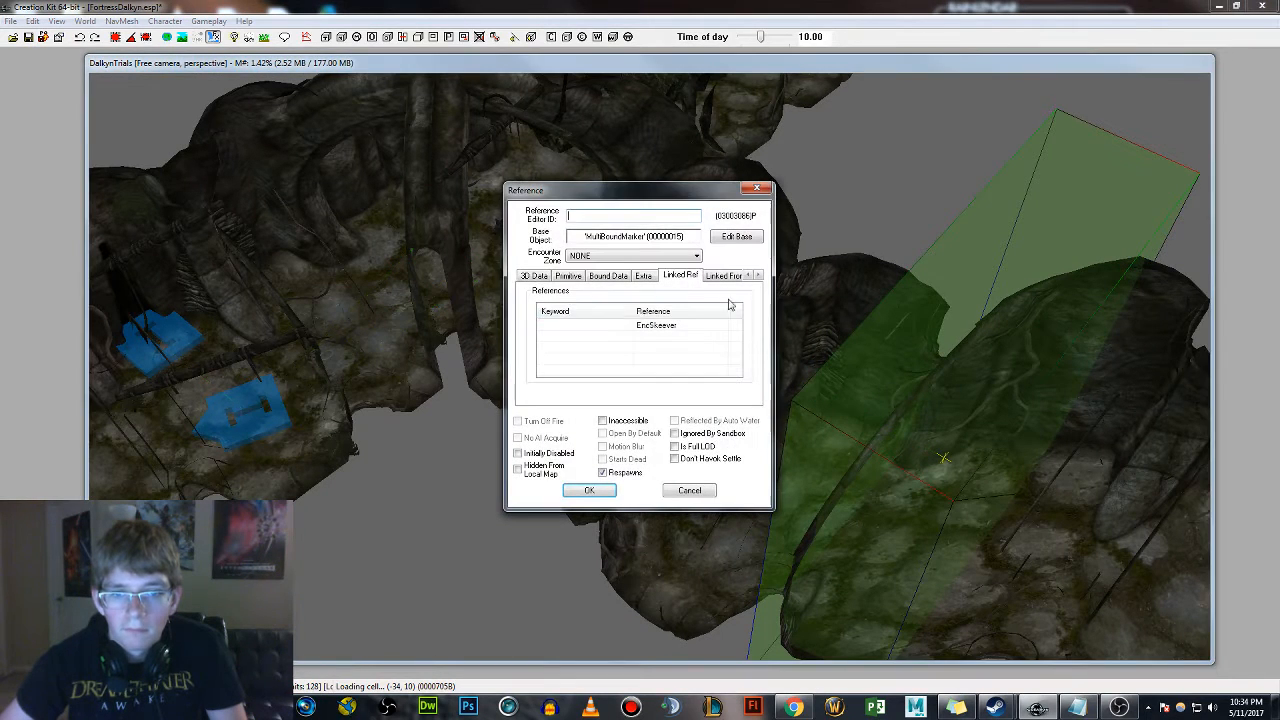
double_click(586, 343)
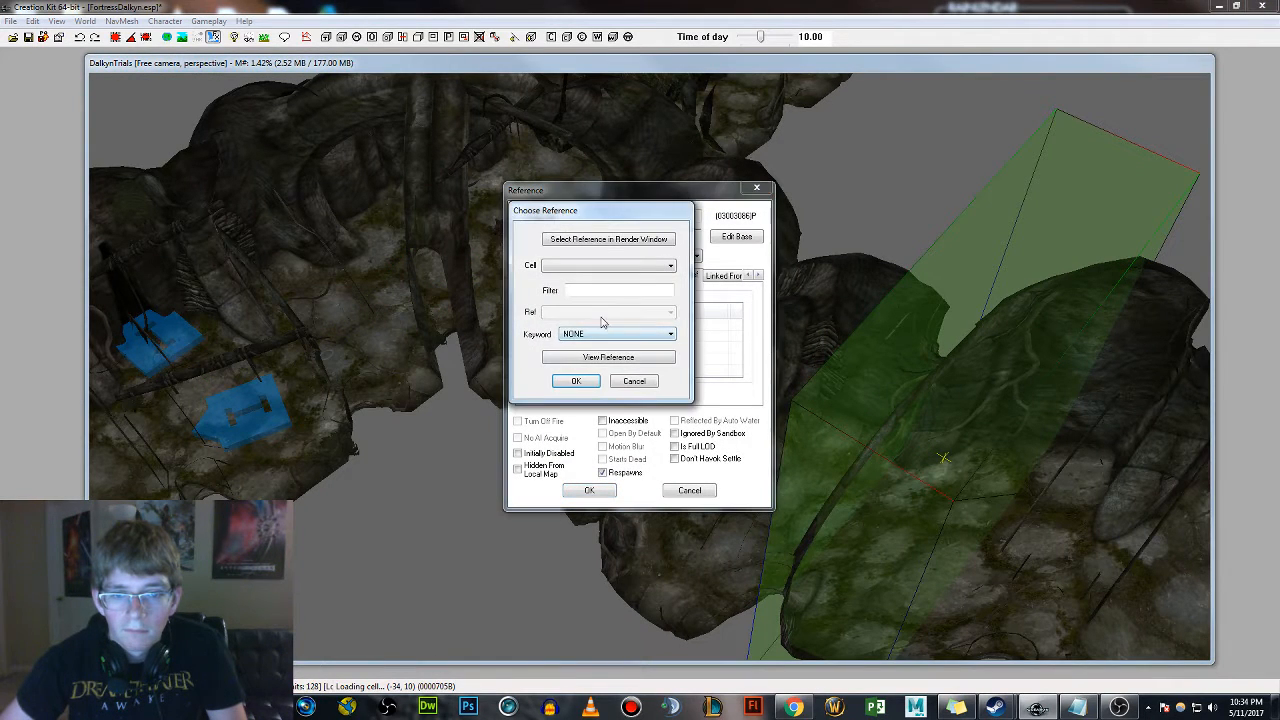
left_click(610, 239)
left_click(550, 228)
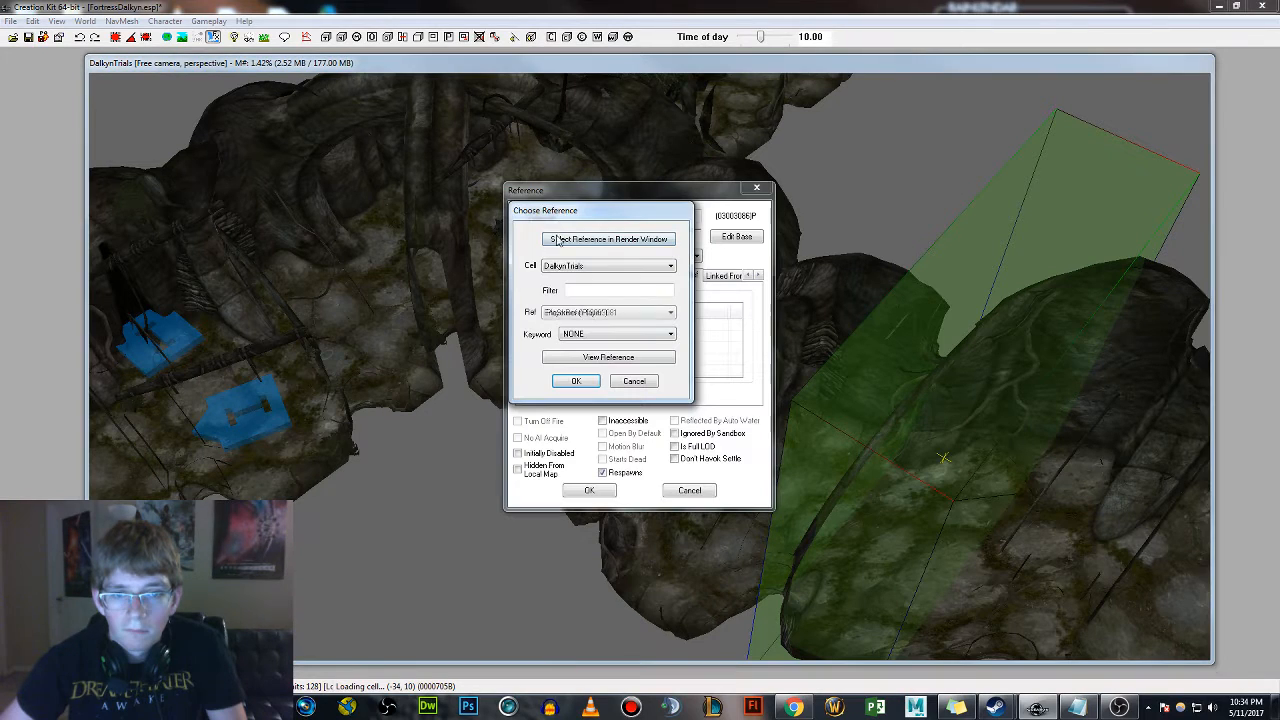
left_click(580, 377)
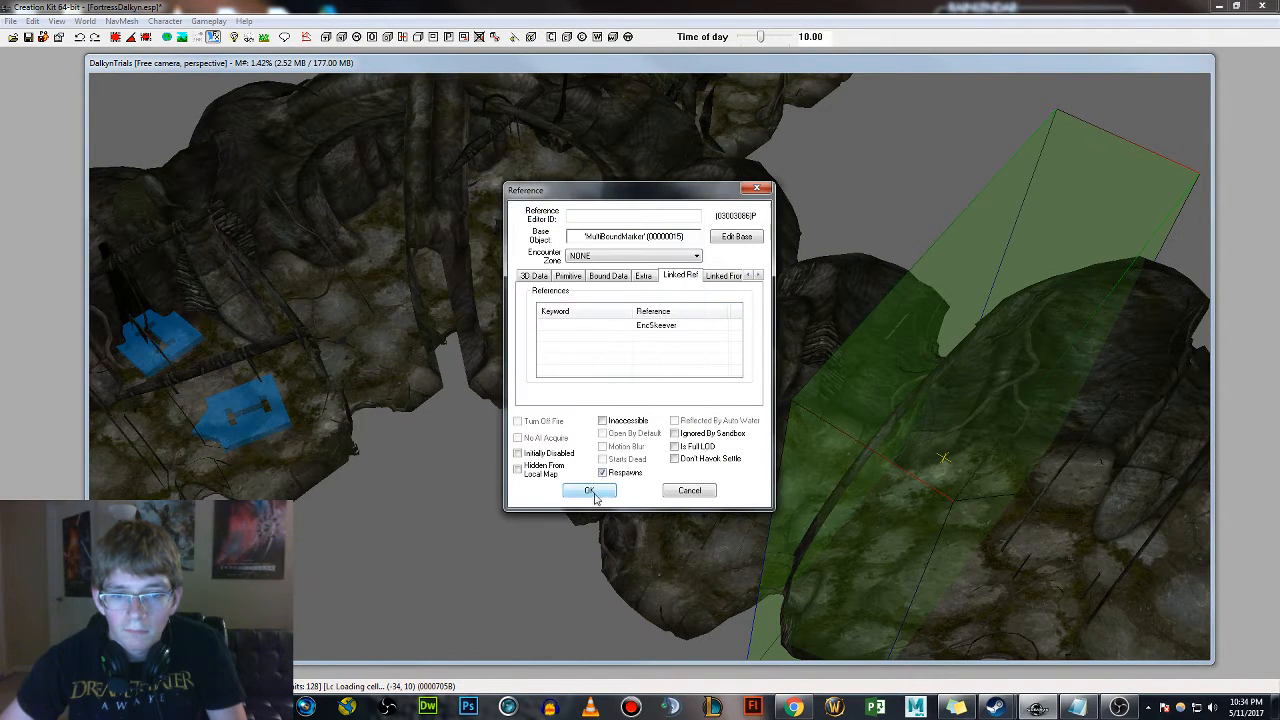
left_click(589, 490)
Place a blue marker on the corridor floor between the skeevers and the multibound box
left_click(549, 232)
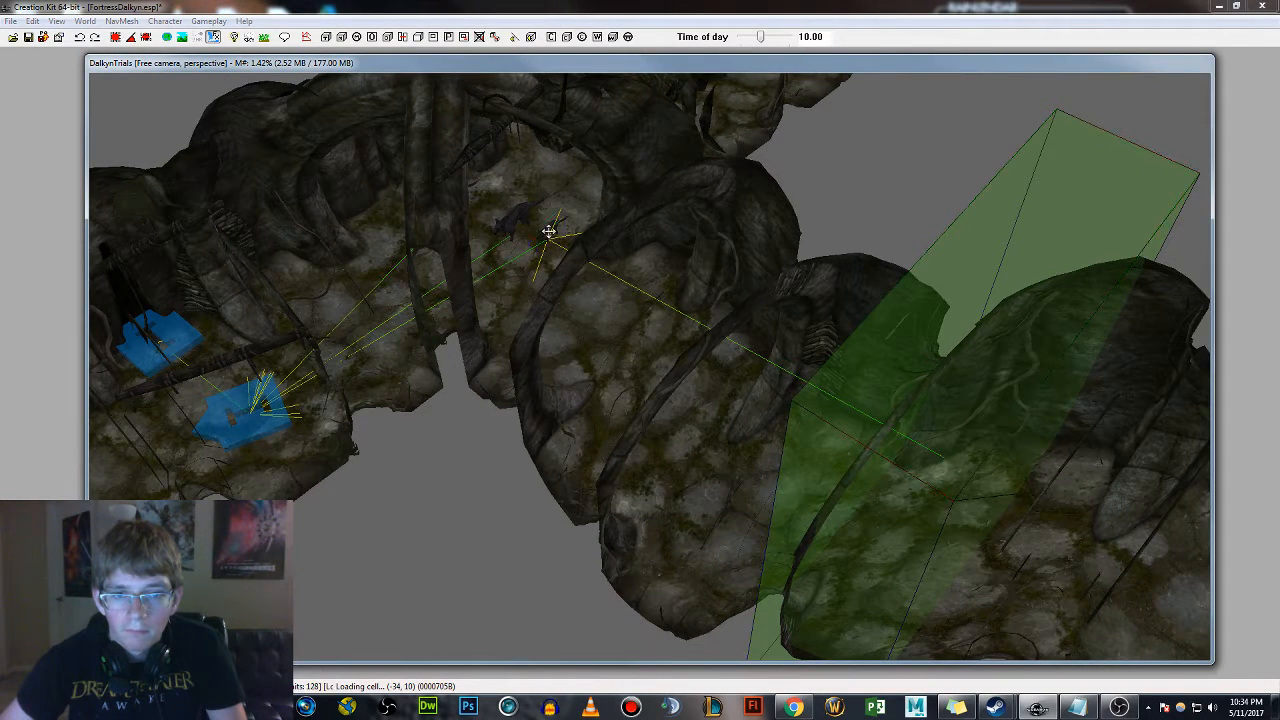
key("d")
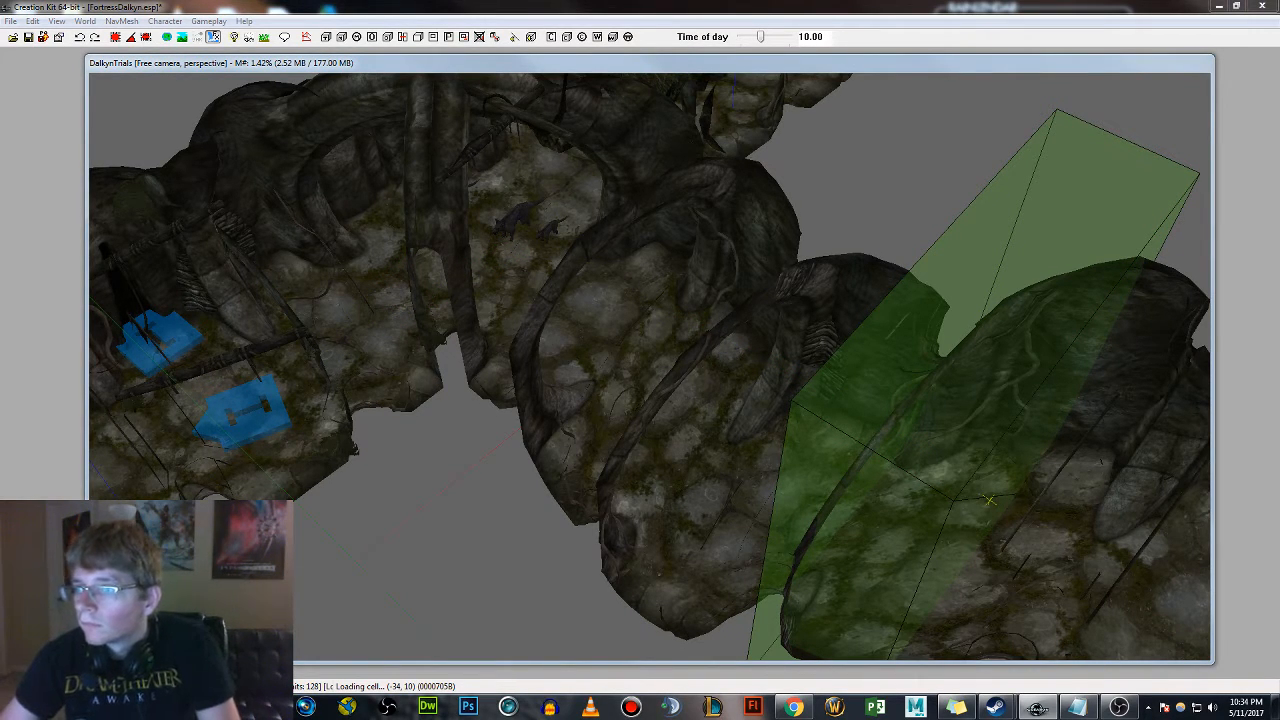
mouse_move(1279, 360)
left_mouse_down()
mouse_move(645, 359)
mouse_move(625, 322)
mouse_move(638, 331)
left_mouse_up()
key("z")
scroll(638, 331, "up", 2)
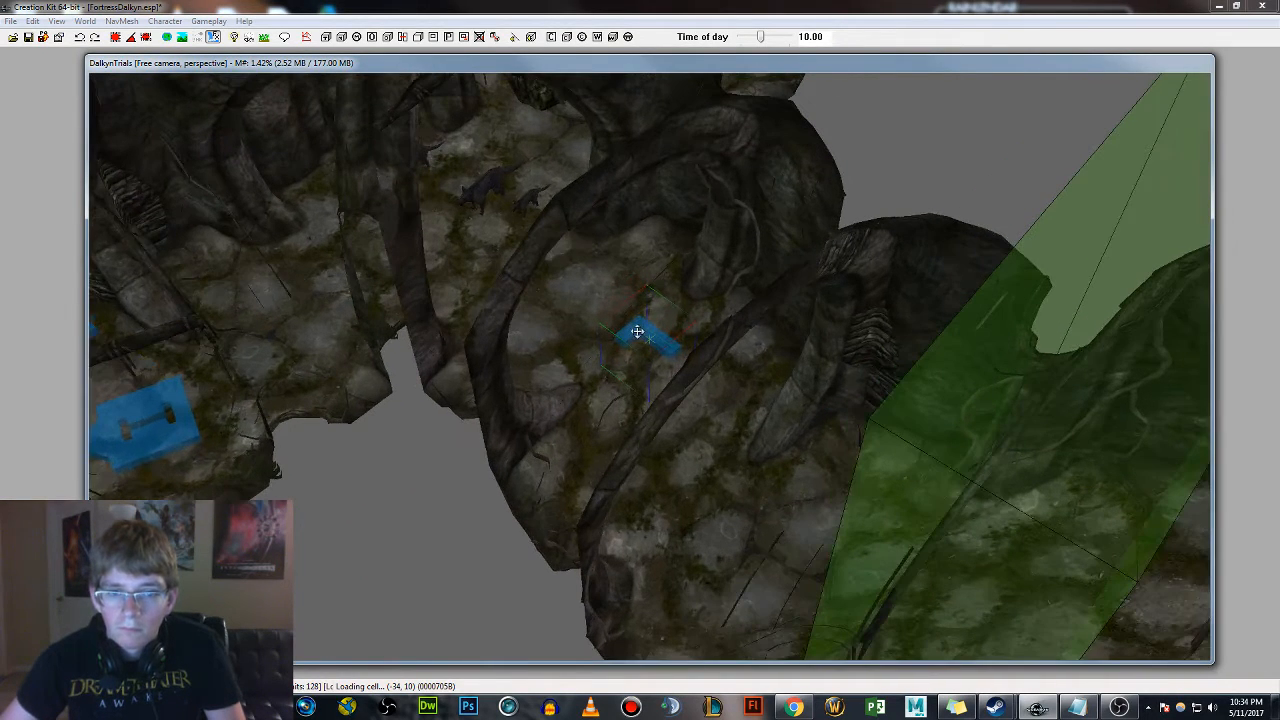
Batch-edit the three corridor skeevers together so that they are all initially disabled
left_click(523, 201)
middle_click_drag(523, 201, 479, 194, "shift")
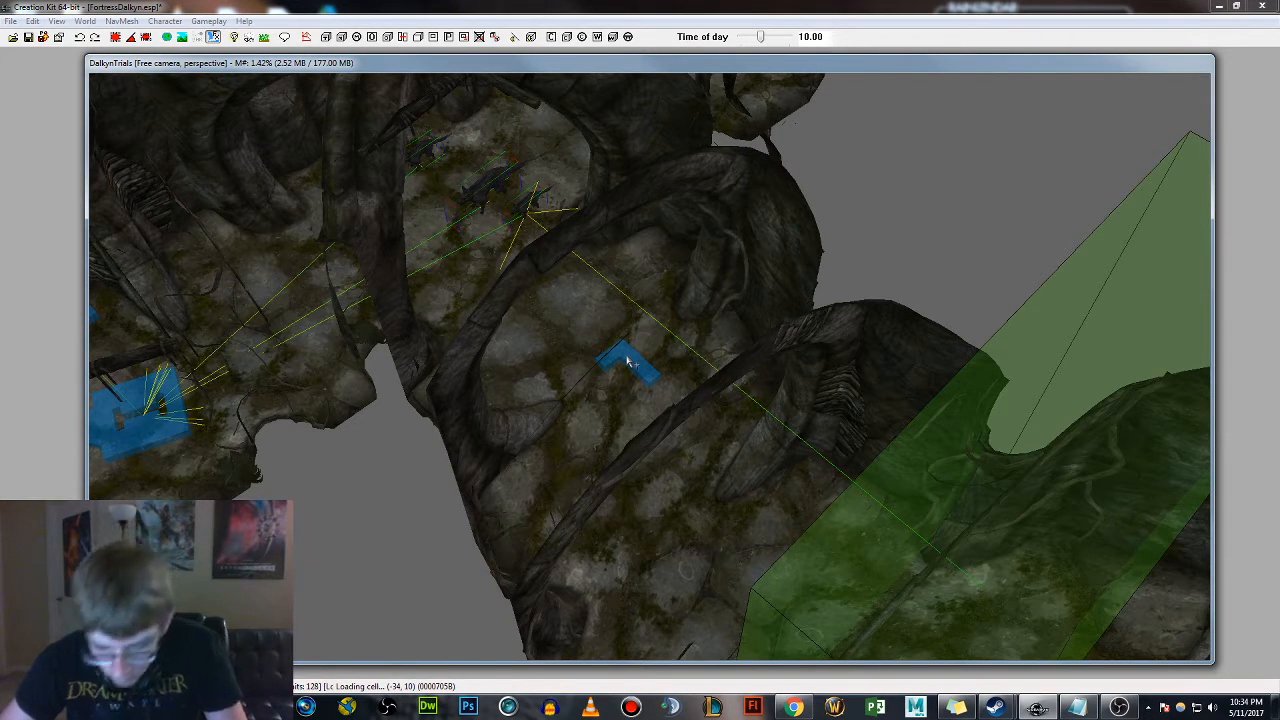
key("minus")
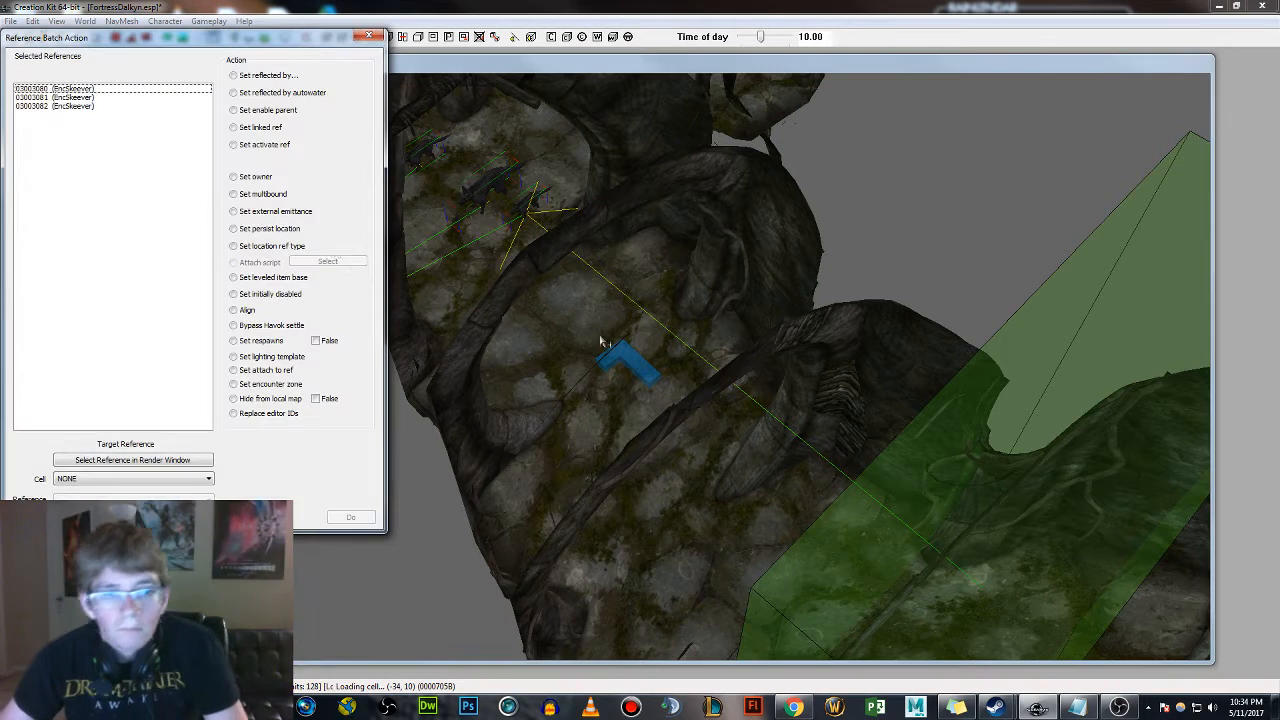
left_click(260, 128)
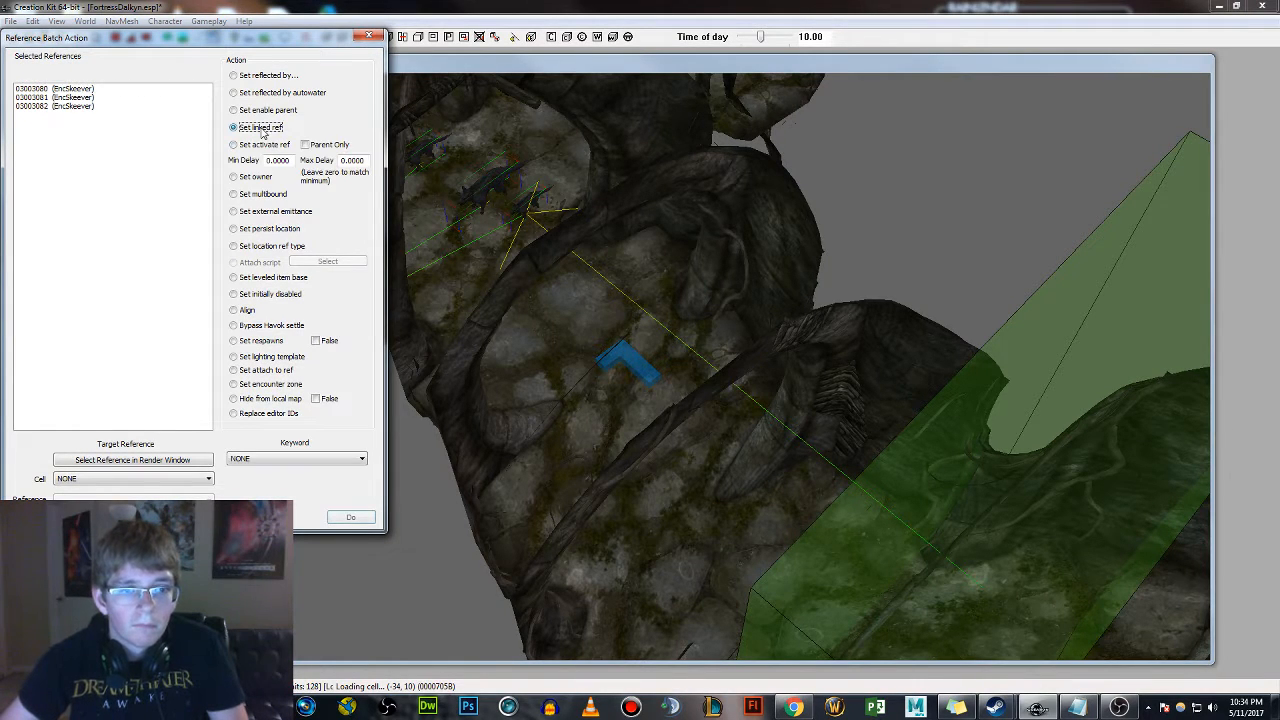
left_click(268, 146)
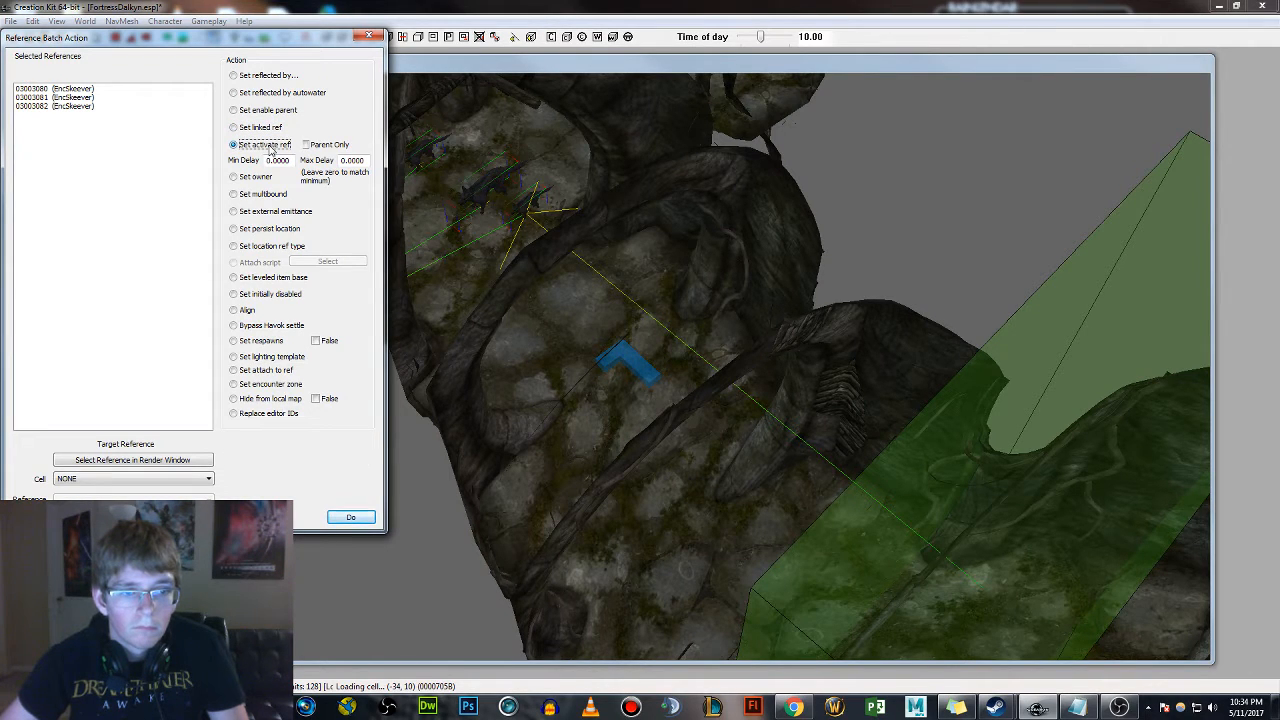
left_click(270, 294)
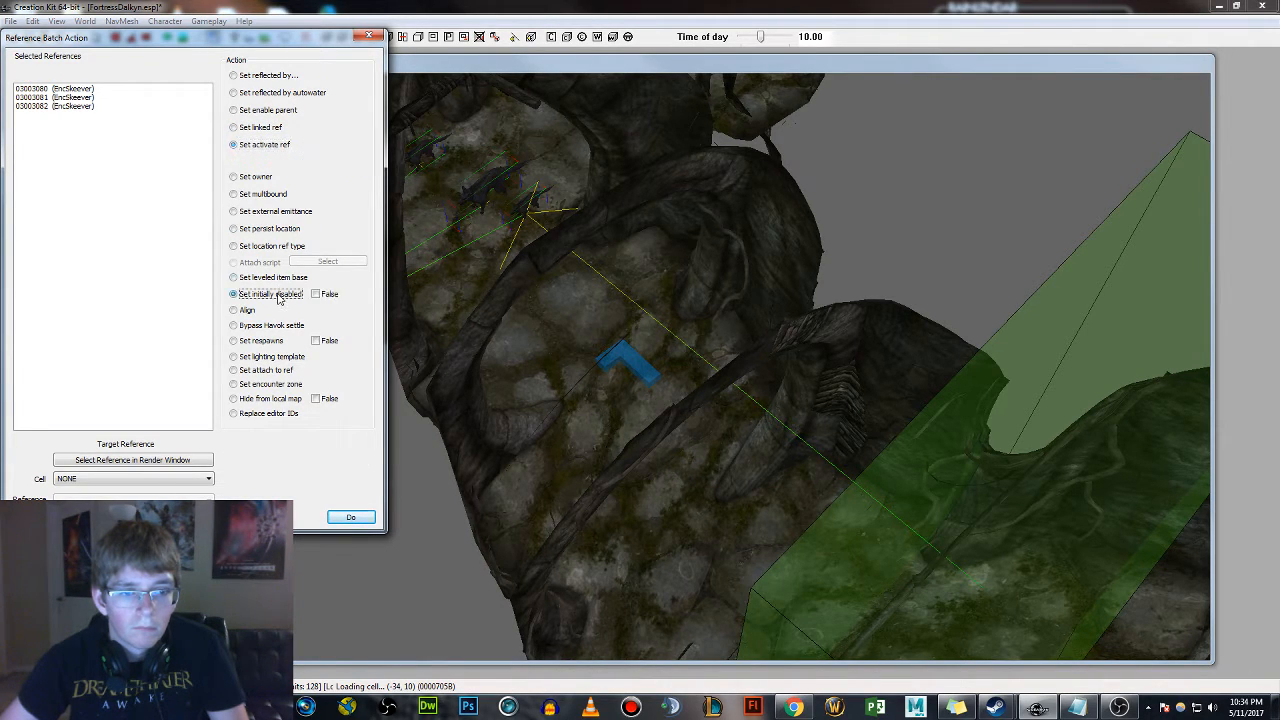
left_click(346, 519)
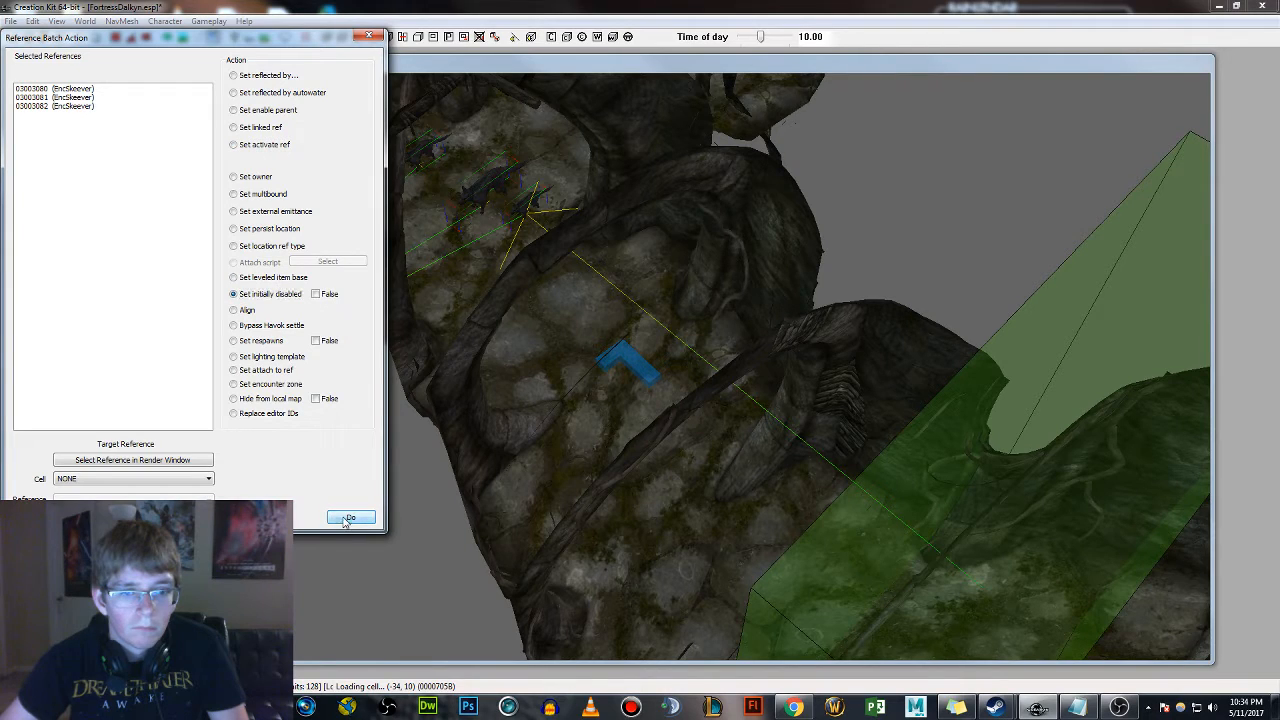
Batch-set the blue corridor marker as the activate reference of all three skeevers, with 0 delay
left_click(266, 145)
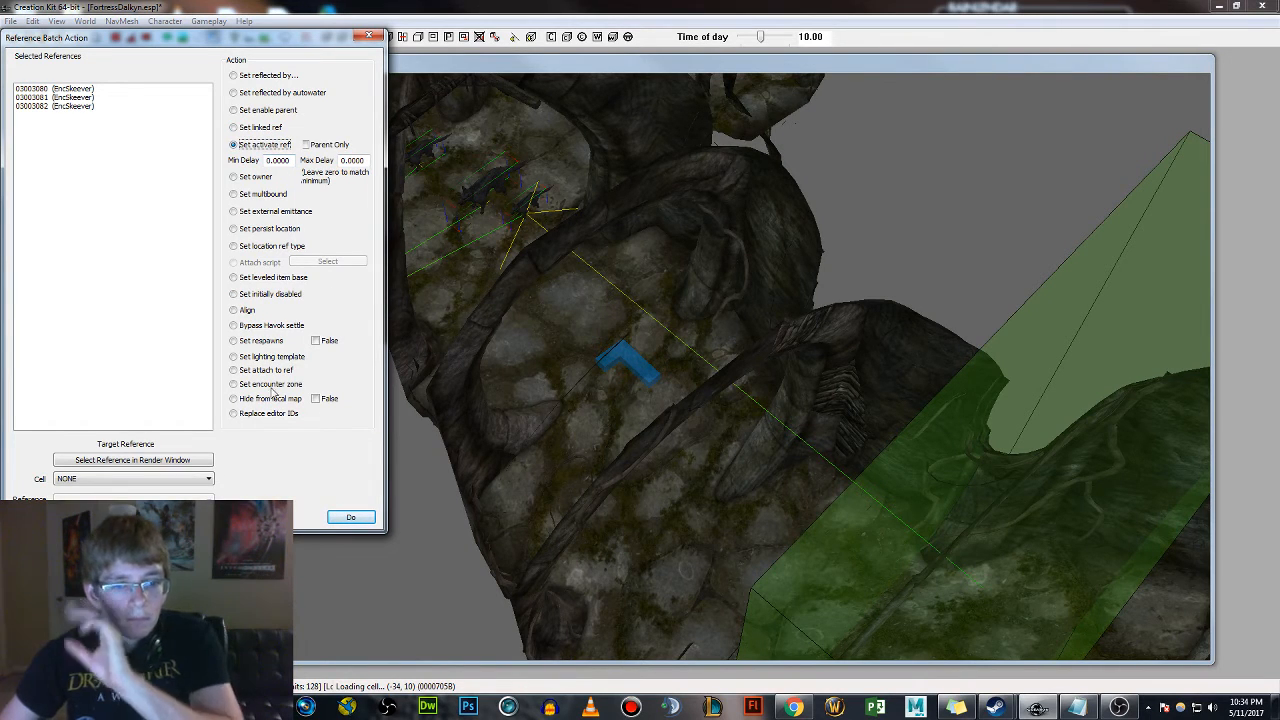
left_click(133, 460)
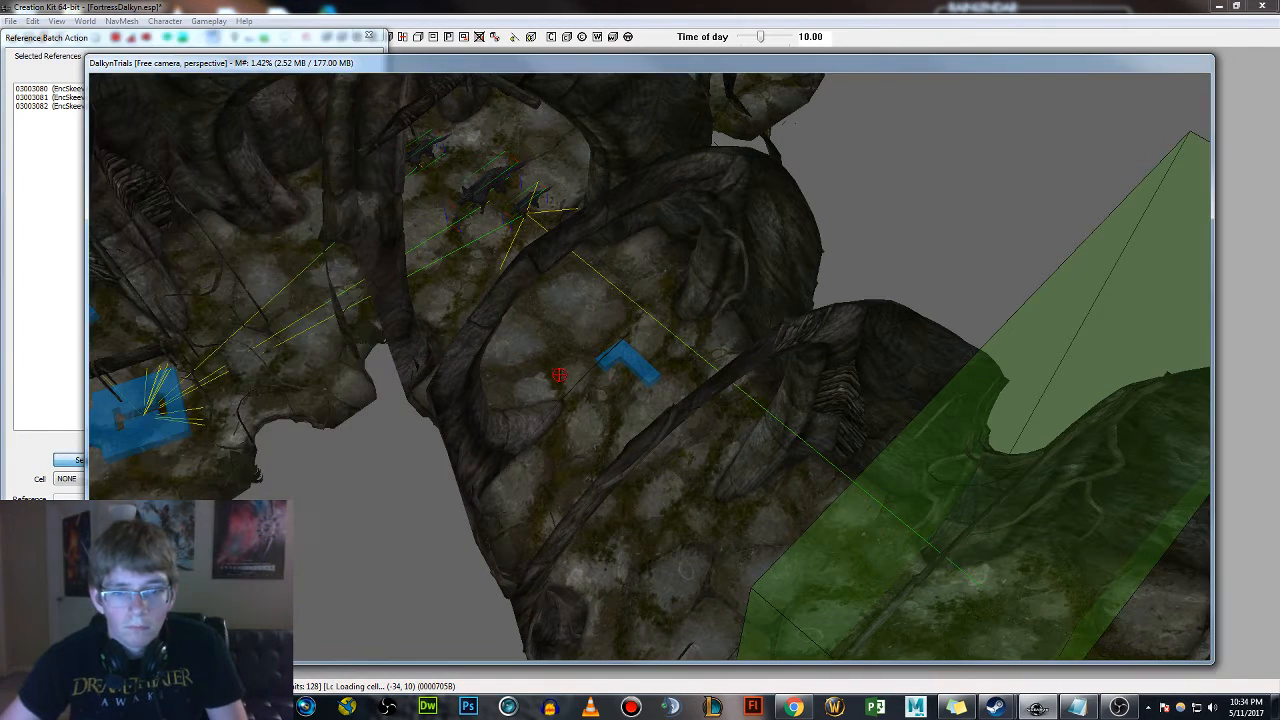
left_click(629, 357)
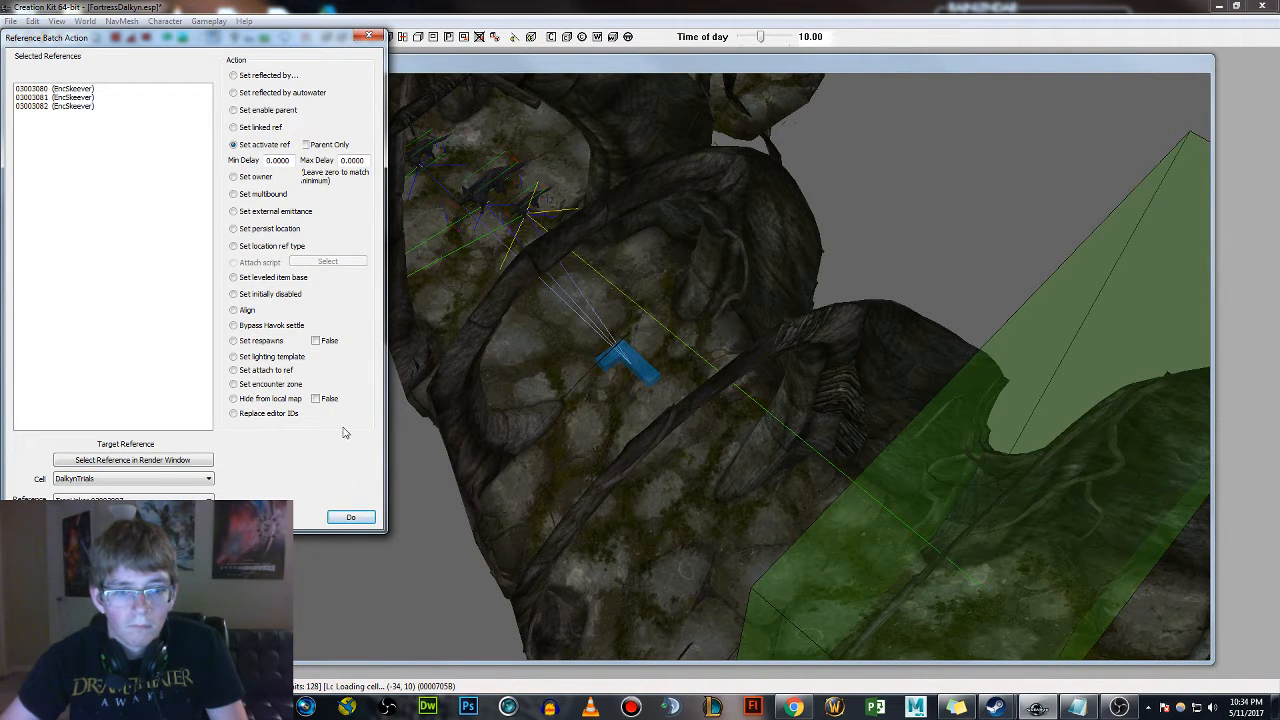
left_click(371, 37)
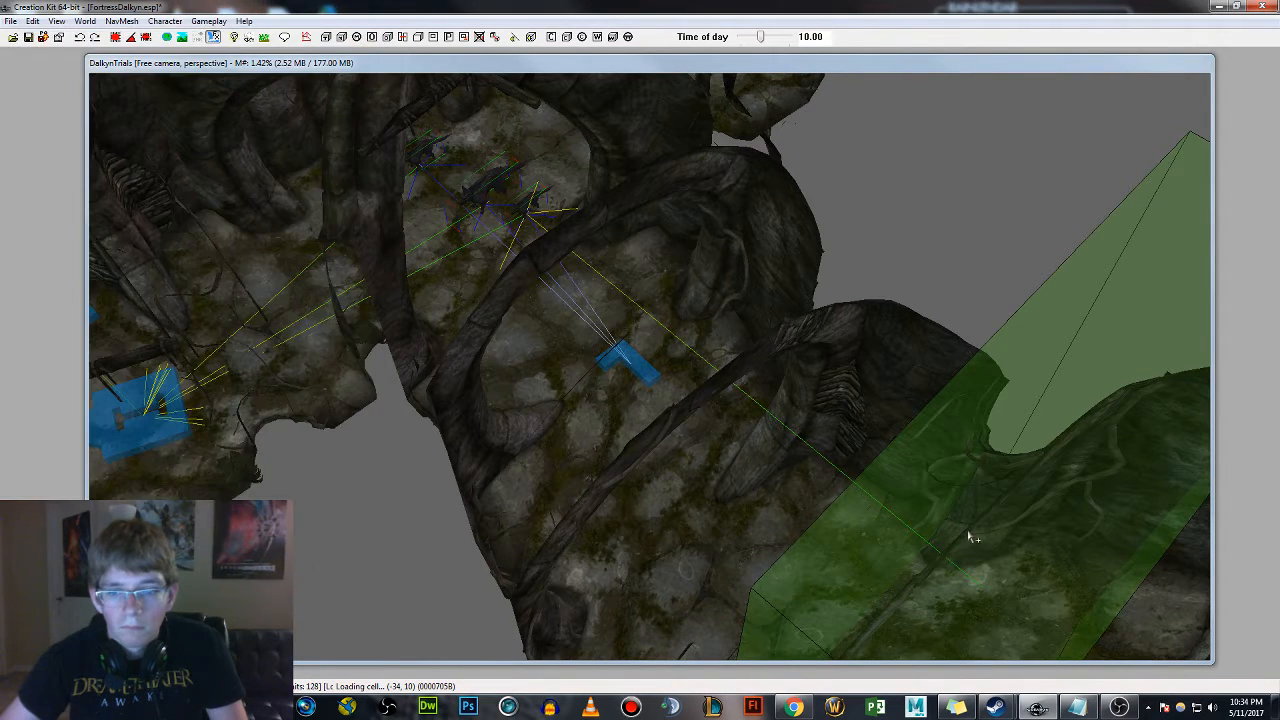
Replace the skeever in the multibound box's linked reference with the blue TrapLinker marker
double_click(900, 495)
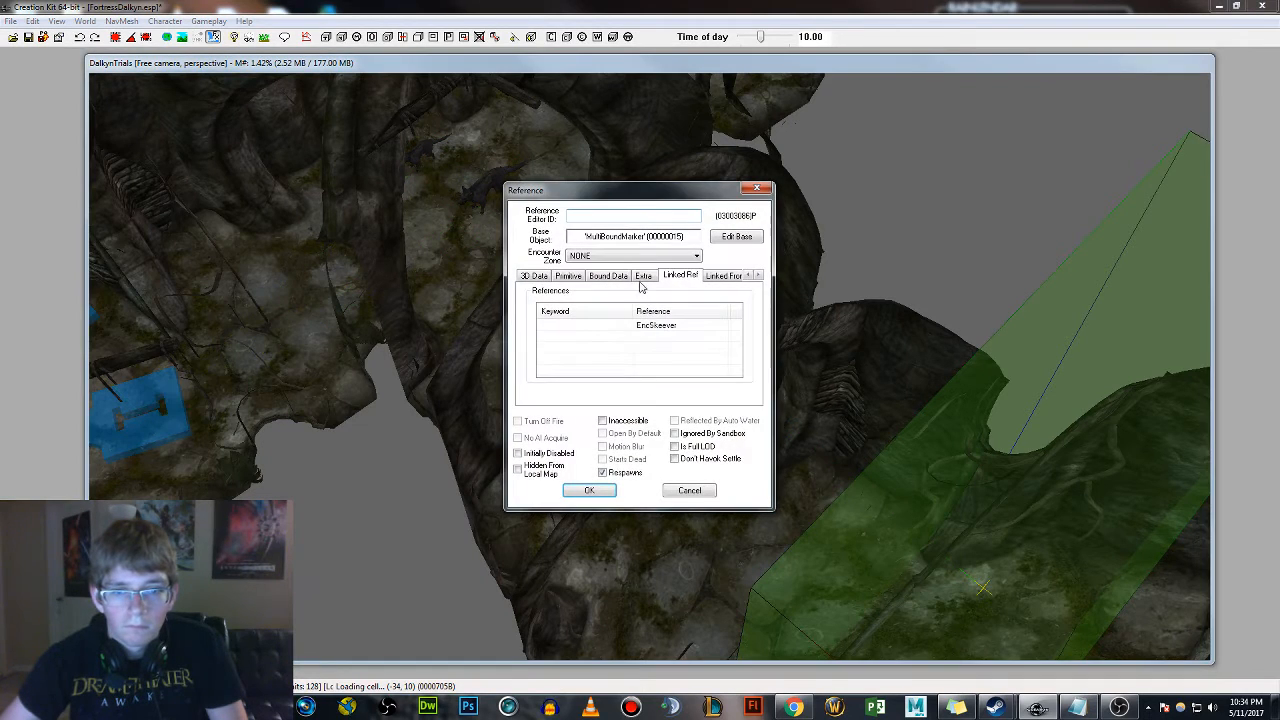
left_click(638, 326)
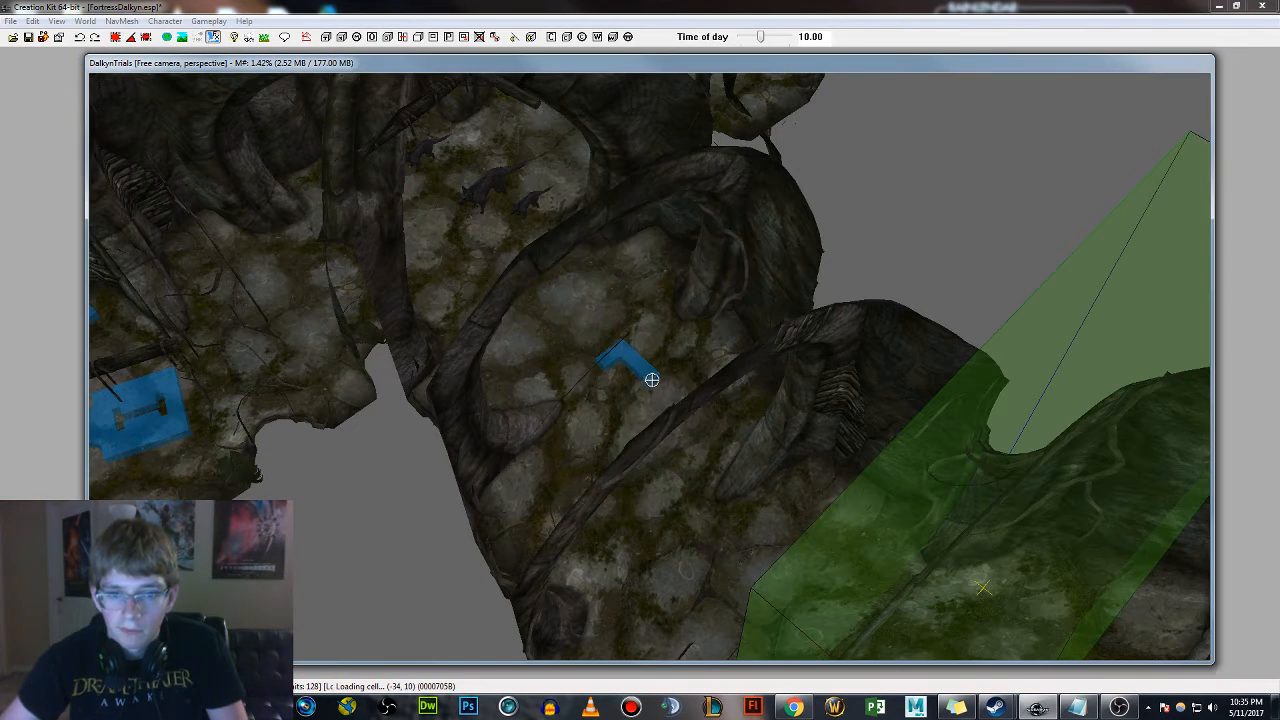
left_click(576, 381)
left_click(589, 490)
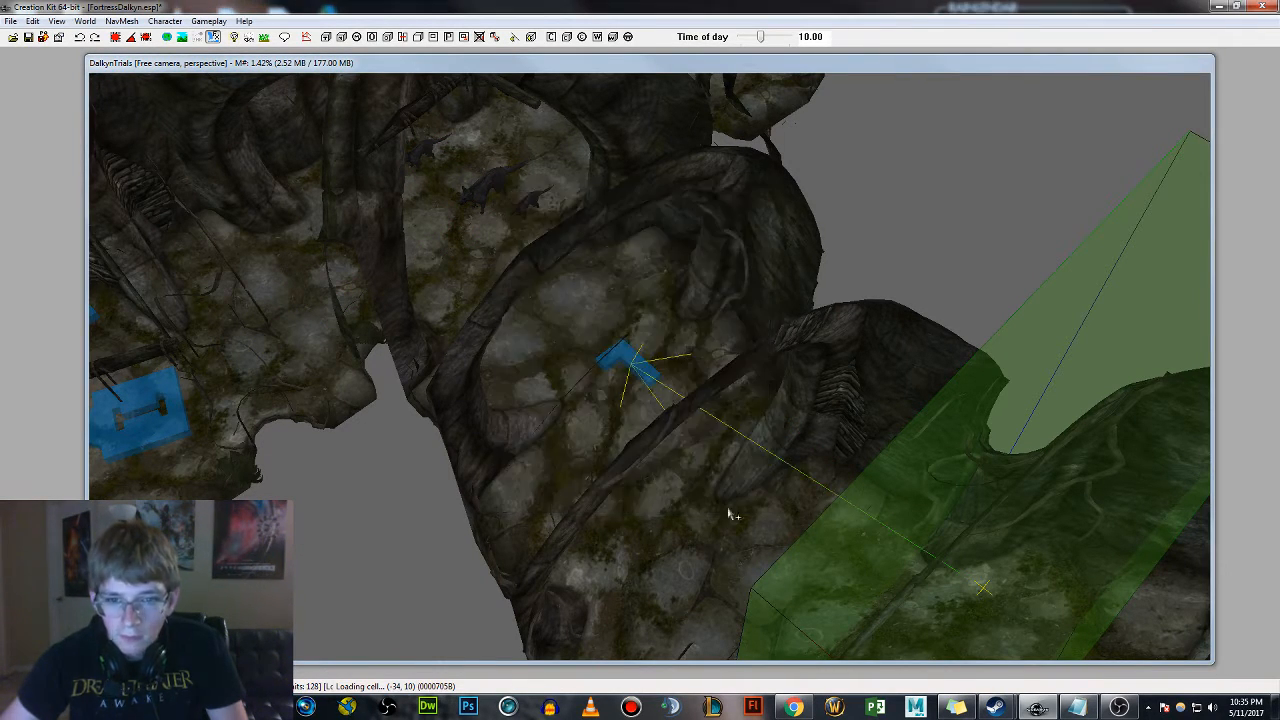
Examine the link from the multibound box to the marker and the marker's activation links to the skeevers
scroll(964, 480, "up", 3)
middle_click_drag(963, 467, 944, 432)
middle_click_drag(820, 300, 713, 328)
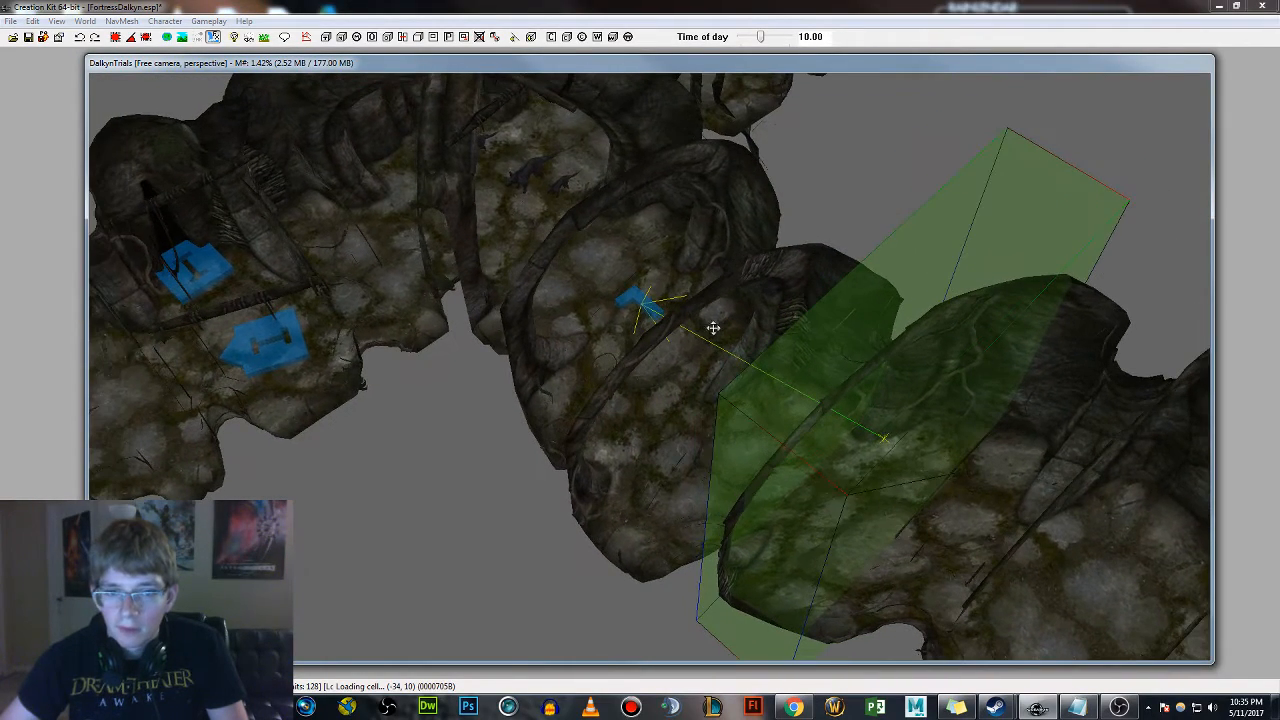
left_click(645, 299)
left_click(650, 309)
scroll(738, 340, "up", 1)
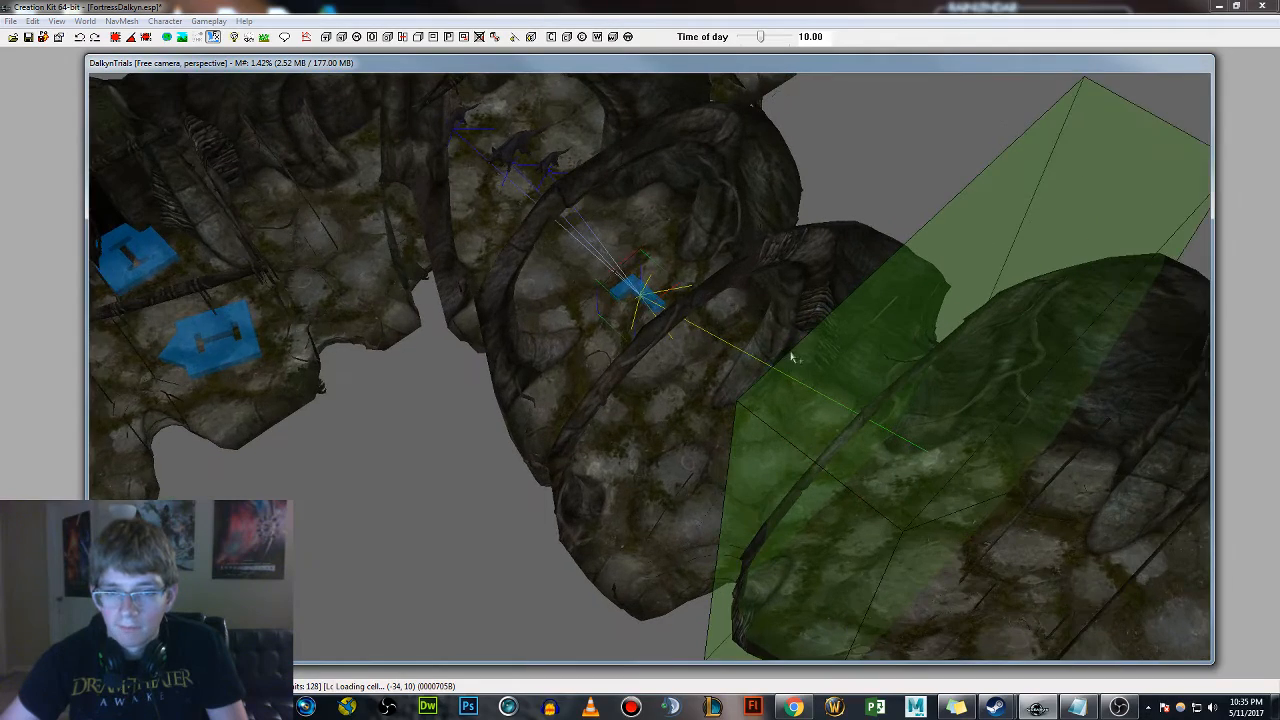
middle_click_drag(648, 297, 652, 306)
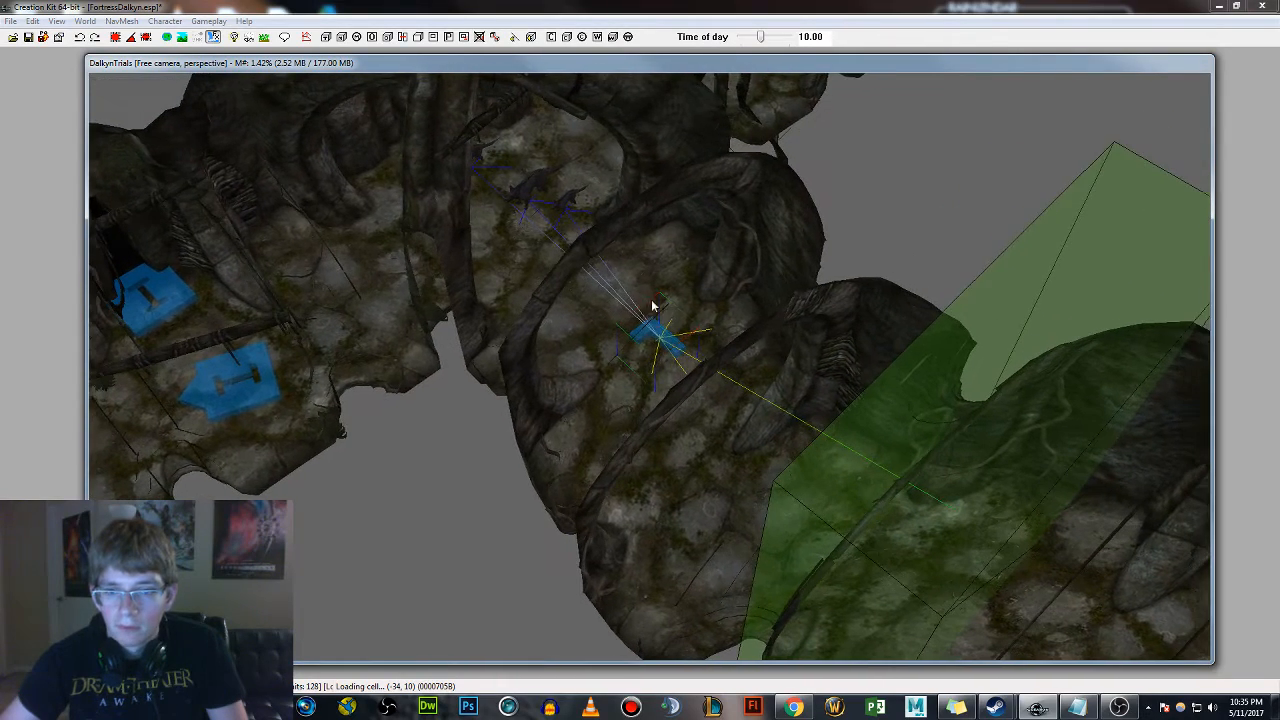
double_click(908, 410)
left_click(695, 493)
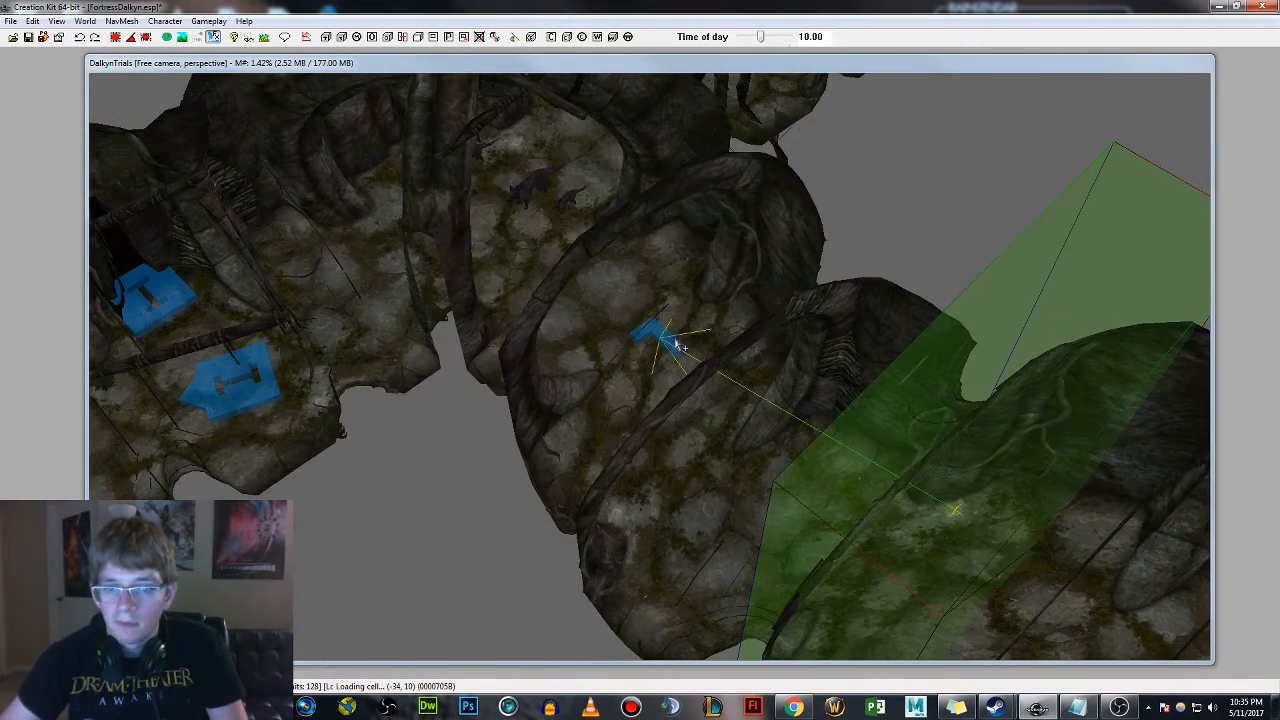
Examine the links of a corridor skeever and of the two blue patrol markers further along the passage
left_click(663, 337)
mouse_move(598, 276)
middle_mouse_down()
mouse_move(755, 404)
mouse_move(702, 450)
middle_mouse_up()
scroll(777, 417, "up", 3)
mouse_move(385, 288)
middle_mouse_down()
mouse_move(557, 263)
mouse_move(560, 300)
middle_mouse_up()
left_click(693, 266)
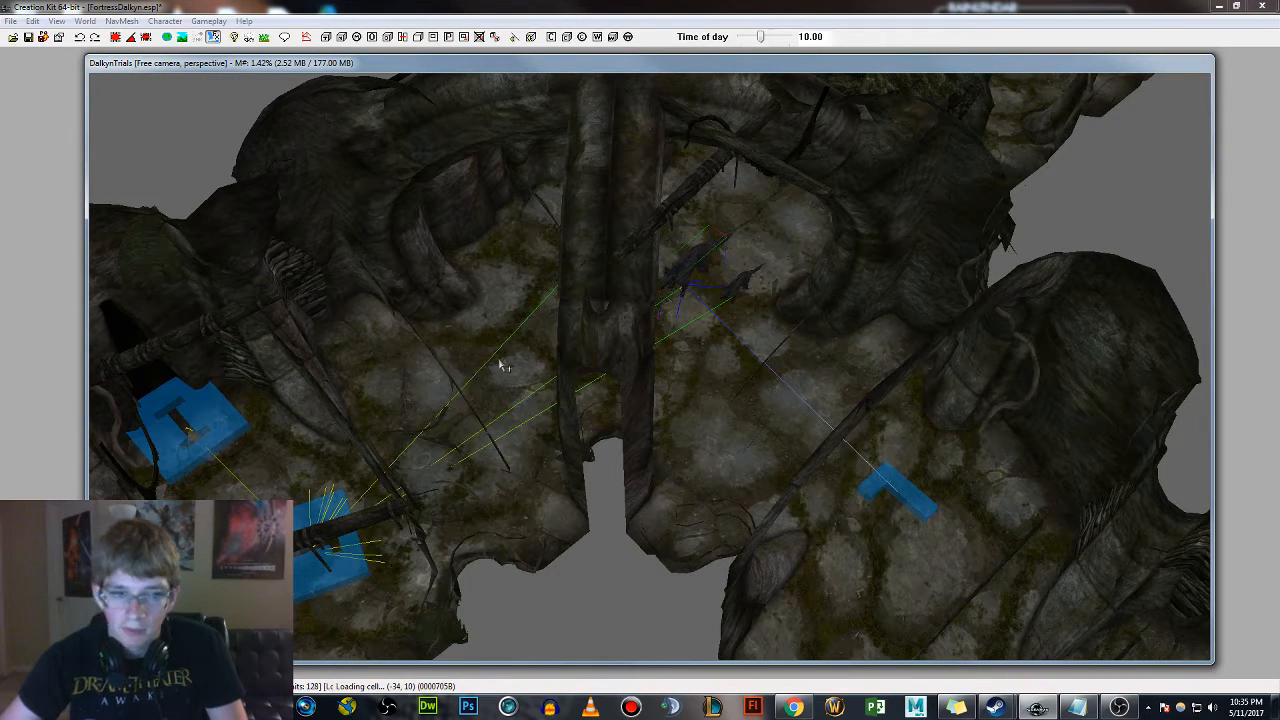
middle_click_drag(198, 437, 349, 430)
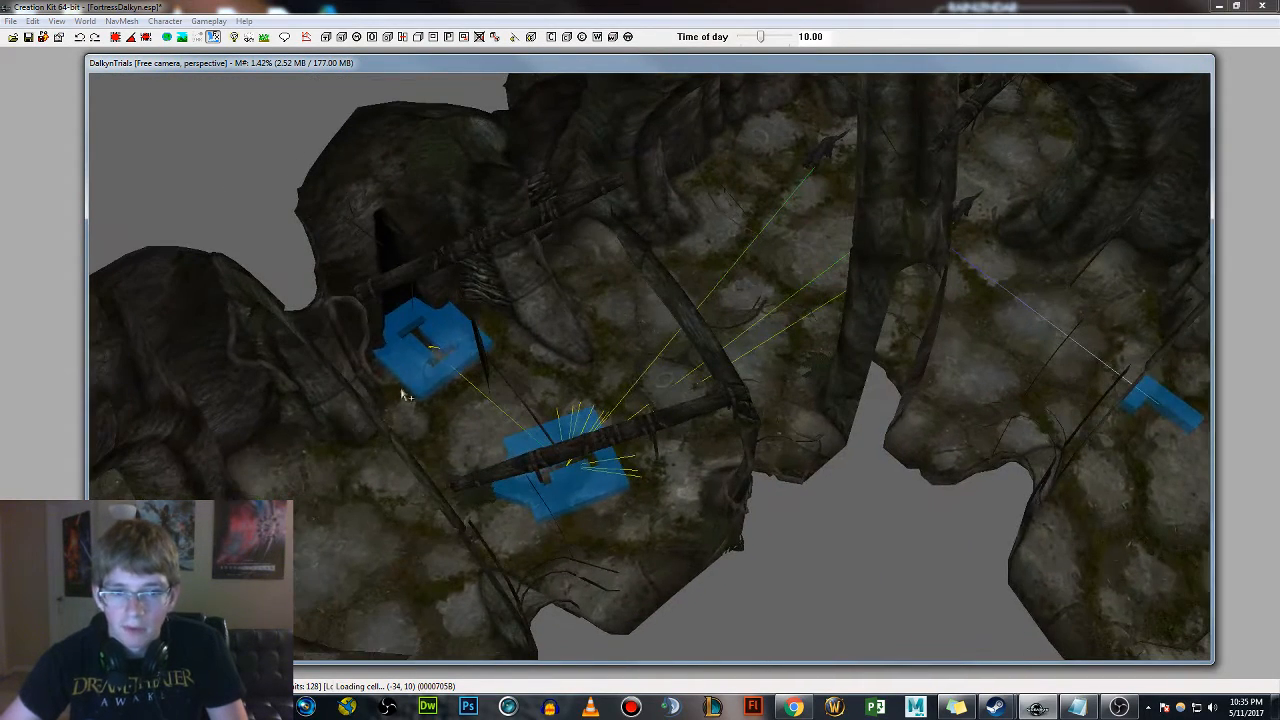
scroll(437, 365, "up", 1)
scroll(440, 365, "up", 1)
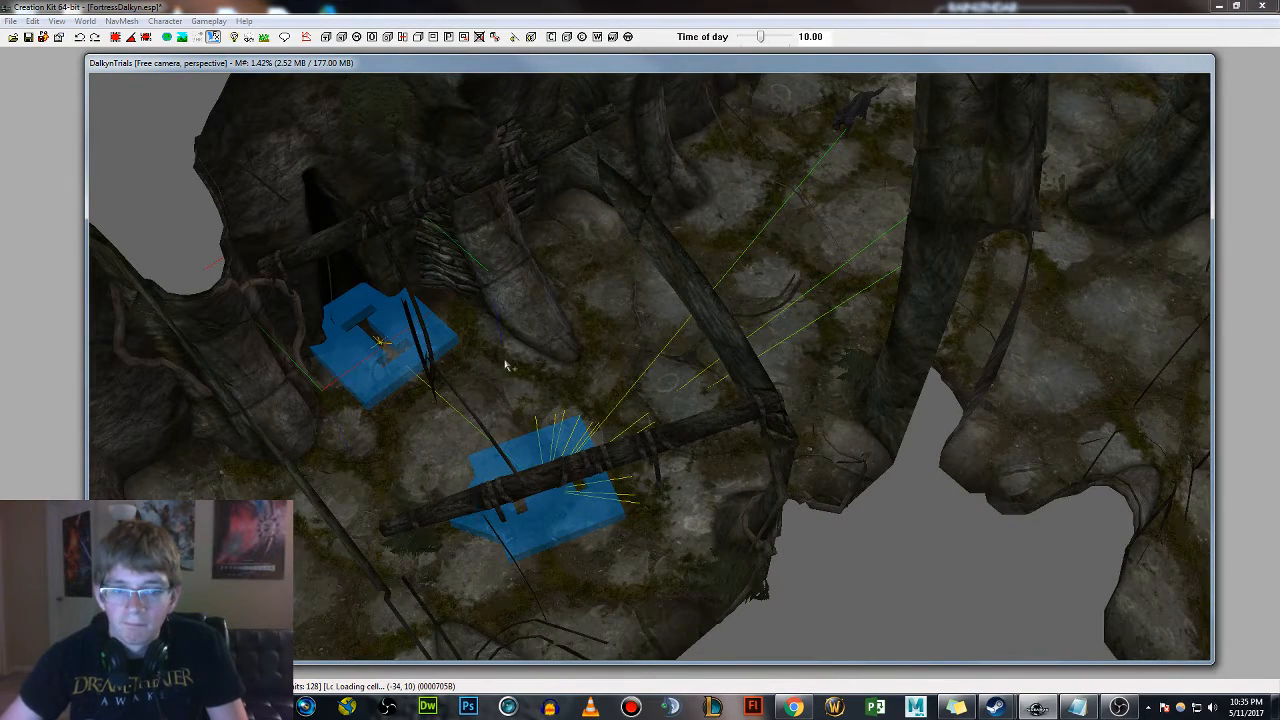
scroll(507, 362, "down", 3)
scroll(511, 357, "up", 2)
scroll(517, 352, "up", 4)
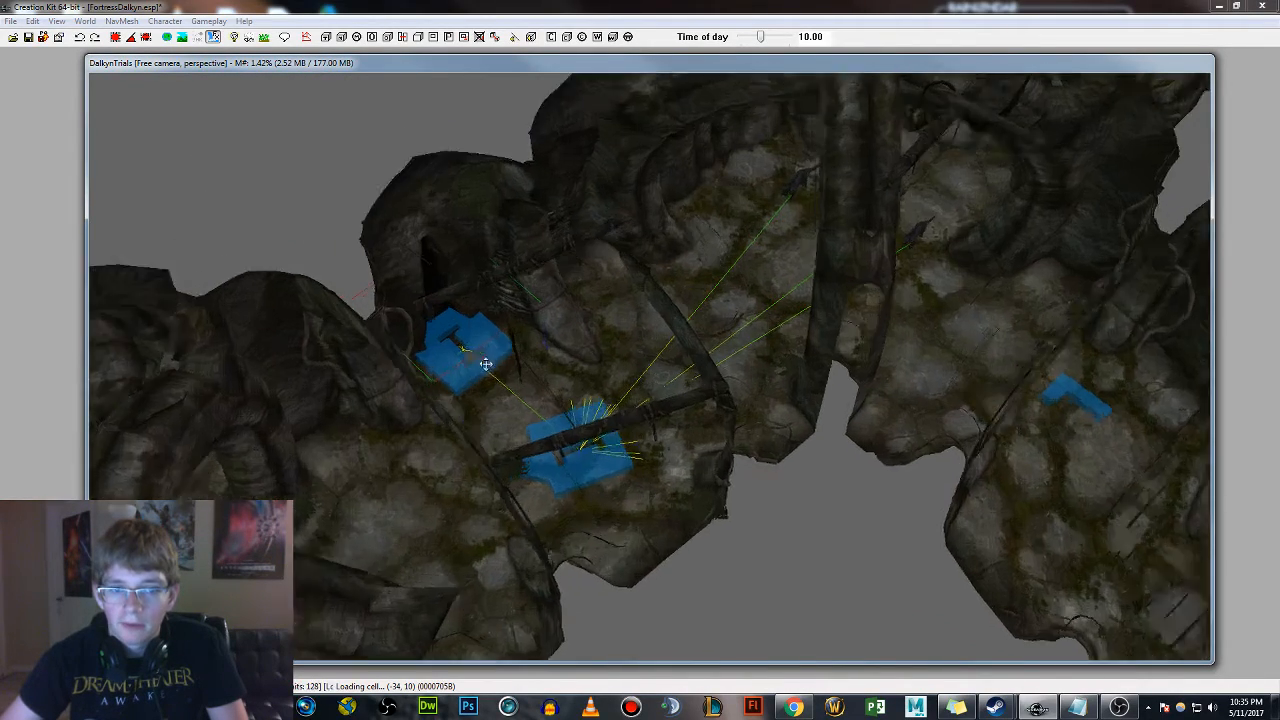
scroll(460, 360, "down", 1)
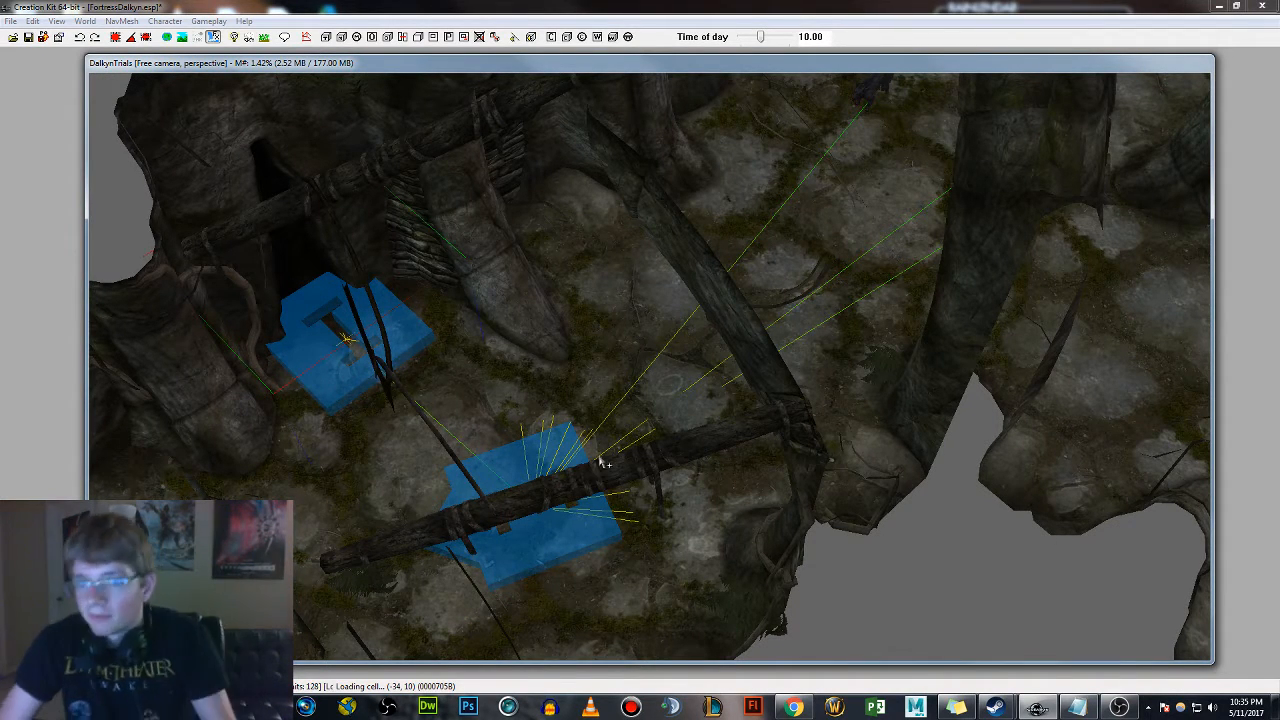
Examine the TrapLinker marker's connections in the corridor and its own linked reference list
scroll(601, 461, "down", 4)
scroll(694, 348, "up", 1)
middle_click_drag(817, 451, 790, 440)
scroll(791, 389, "down", 3)
scroll(787, 448, "up", 1)
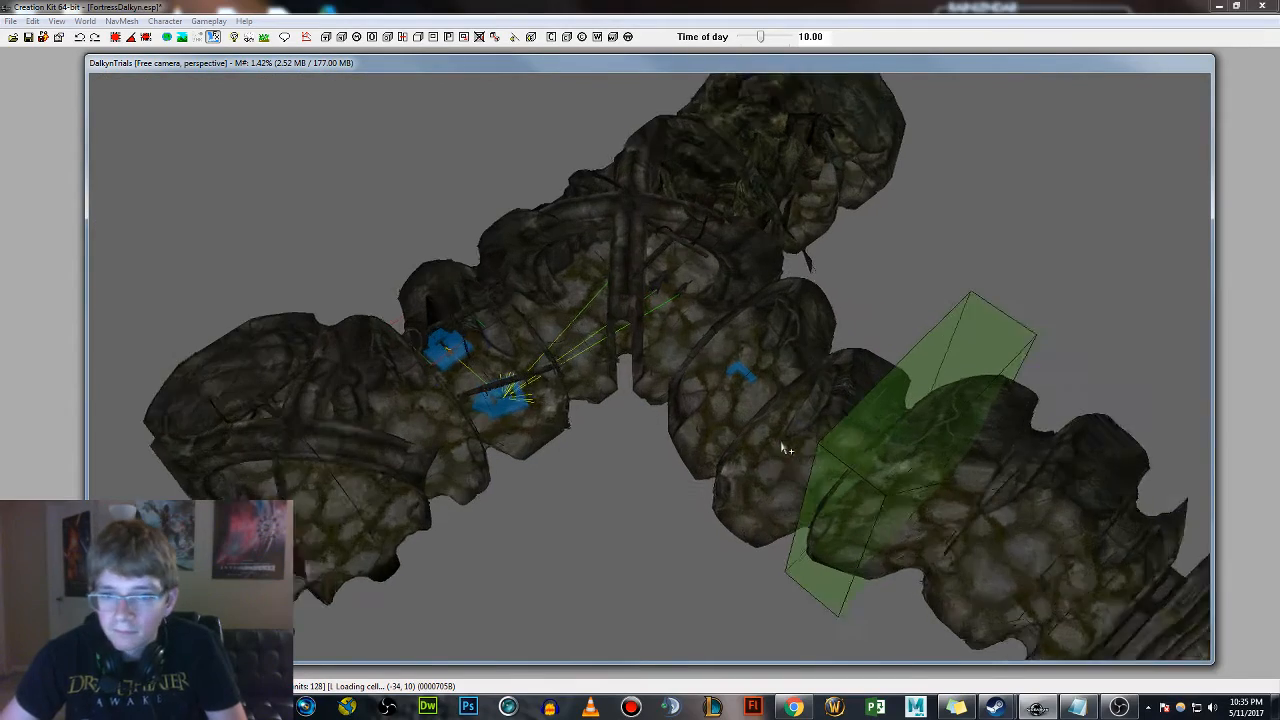
scroll(770, 390, "up", 1)
left_click(766, 372)
scroll(760, 375, "up", 1)
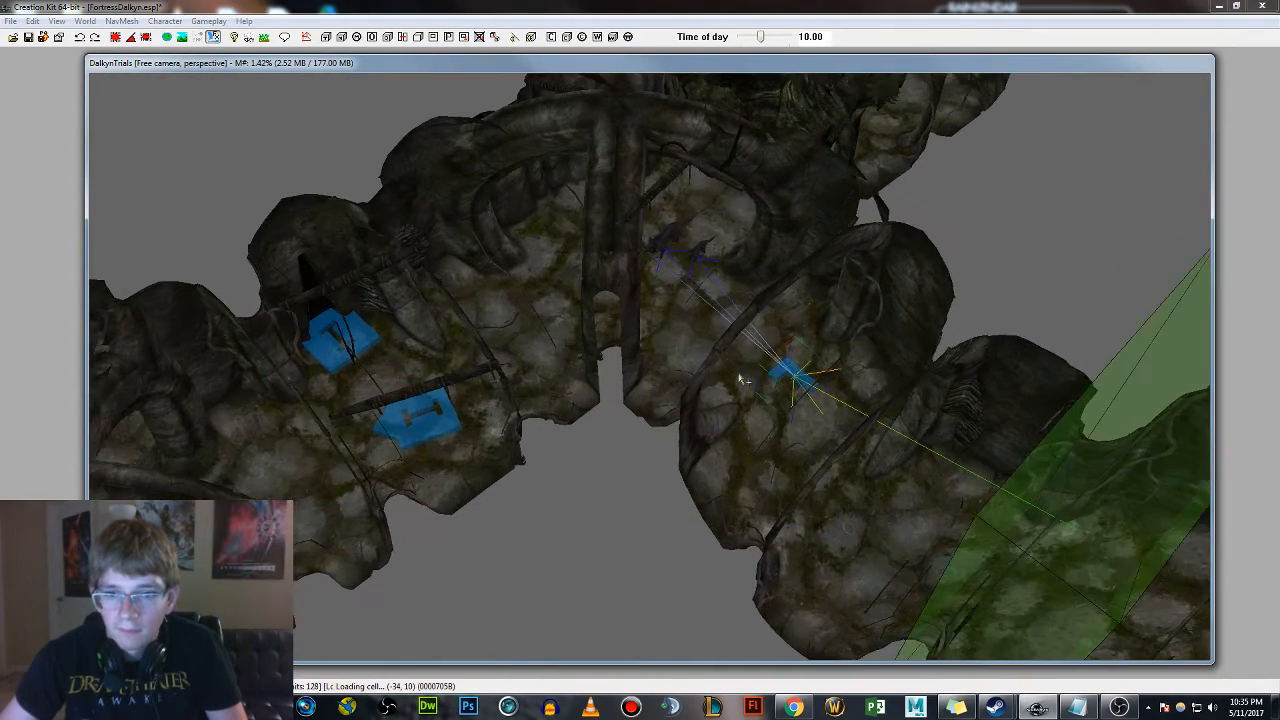
middle_click_drag(740, 378, 723, 374)
scroll(752, 380, "up", 1)
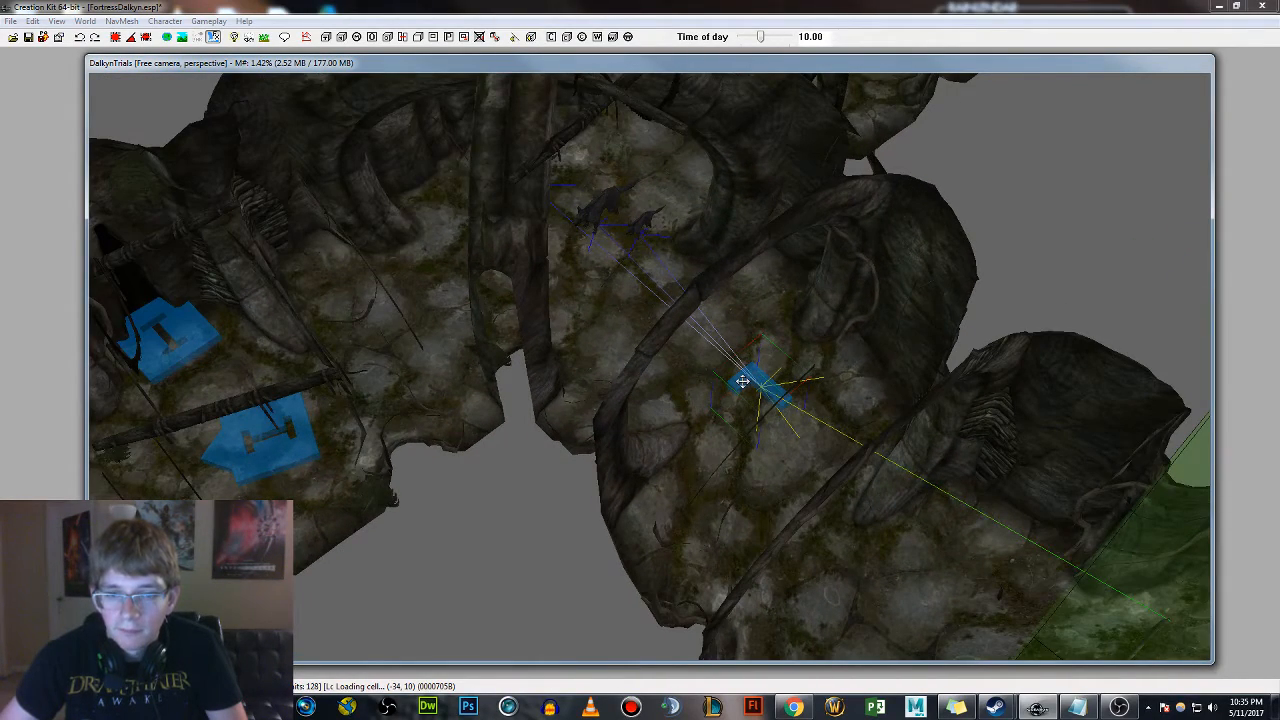
double_click(744, 378)
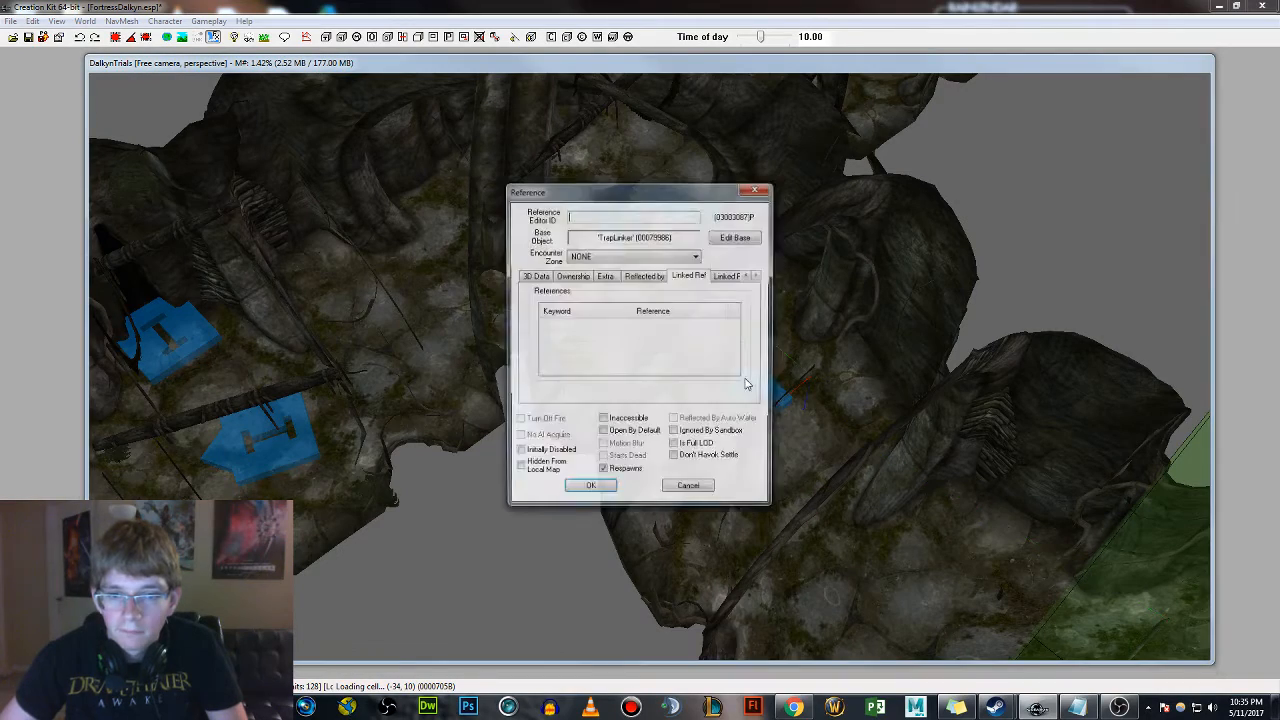
left_click(690, 491)
Inspect the TrapLinker marker's reference settings through to its attached scripts, leaving them unedited
scroll(905, 440, "up", 3)
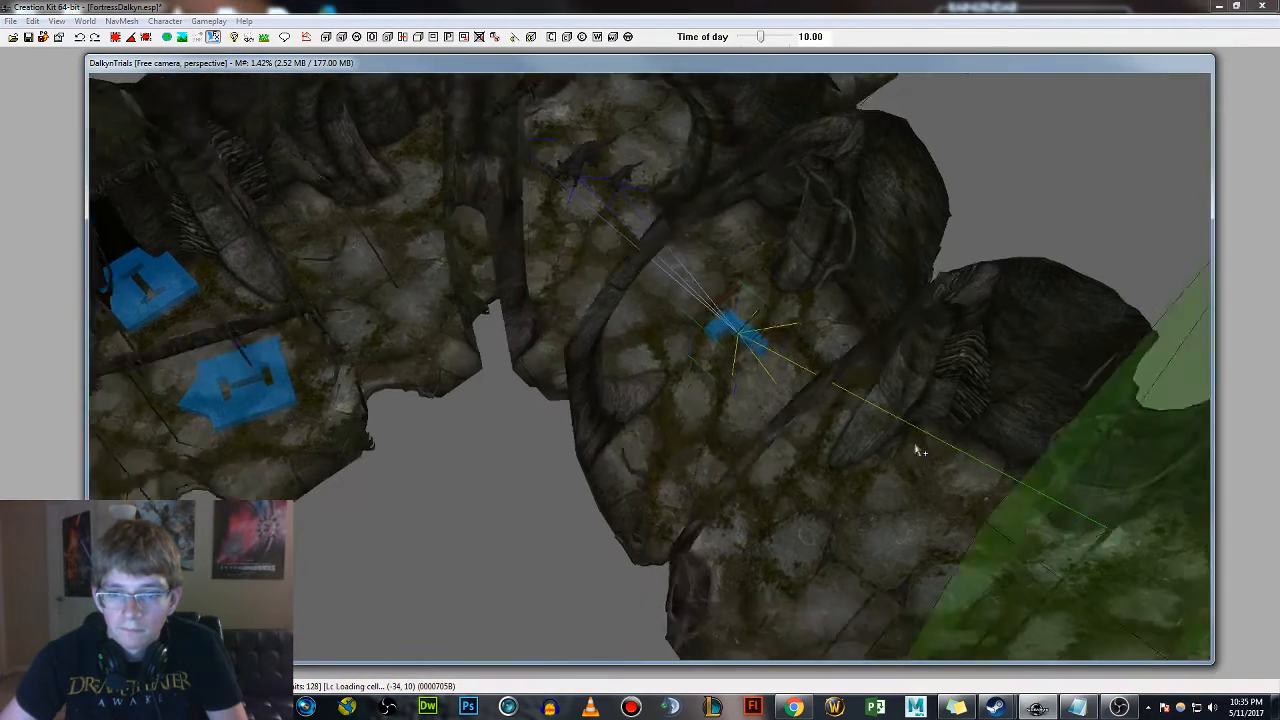
scroll(808, 385, "down", 3)
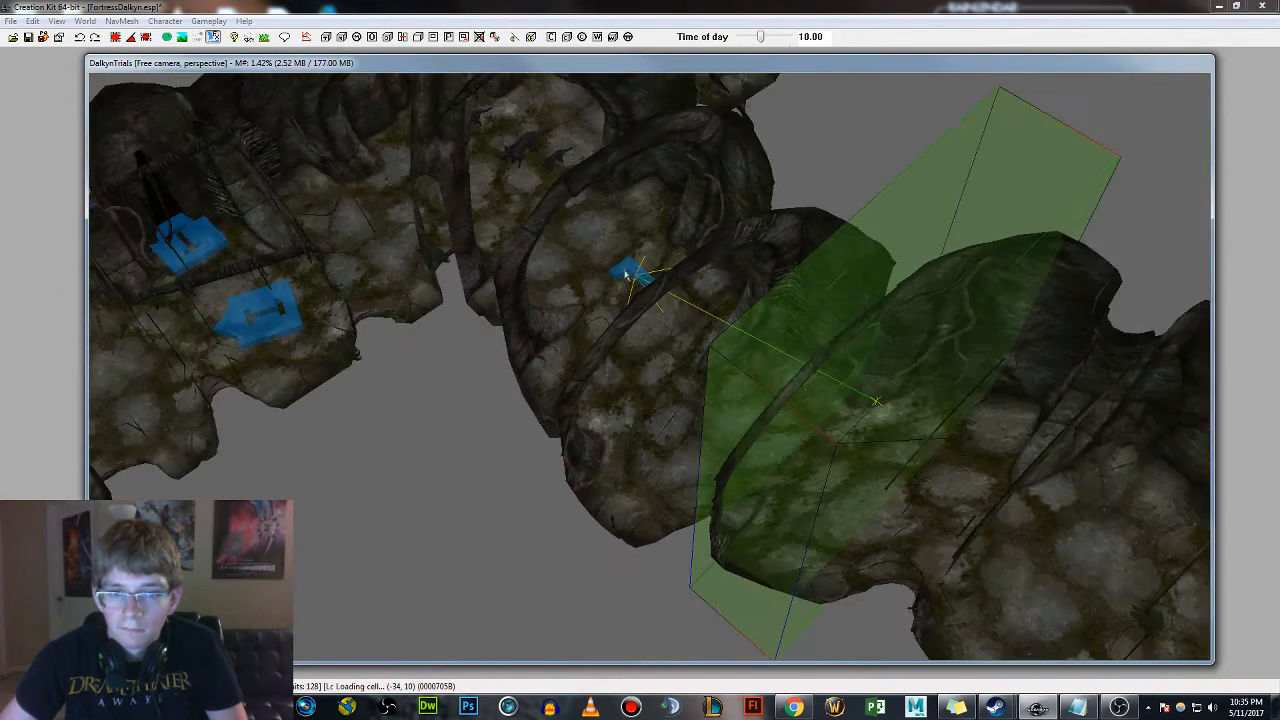
double_click(624, 266)
left_click(757, 276)
left_click(757, 276)
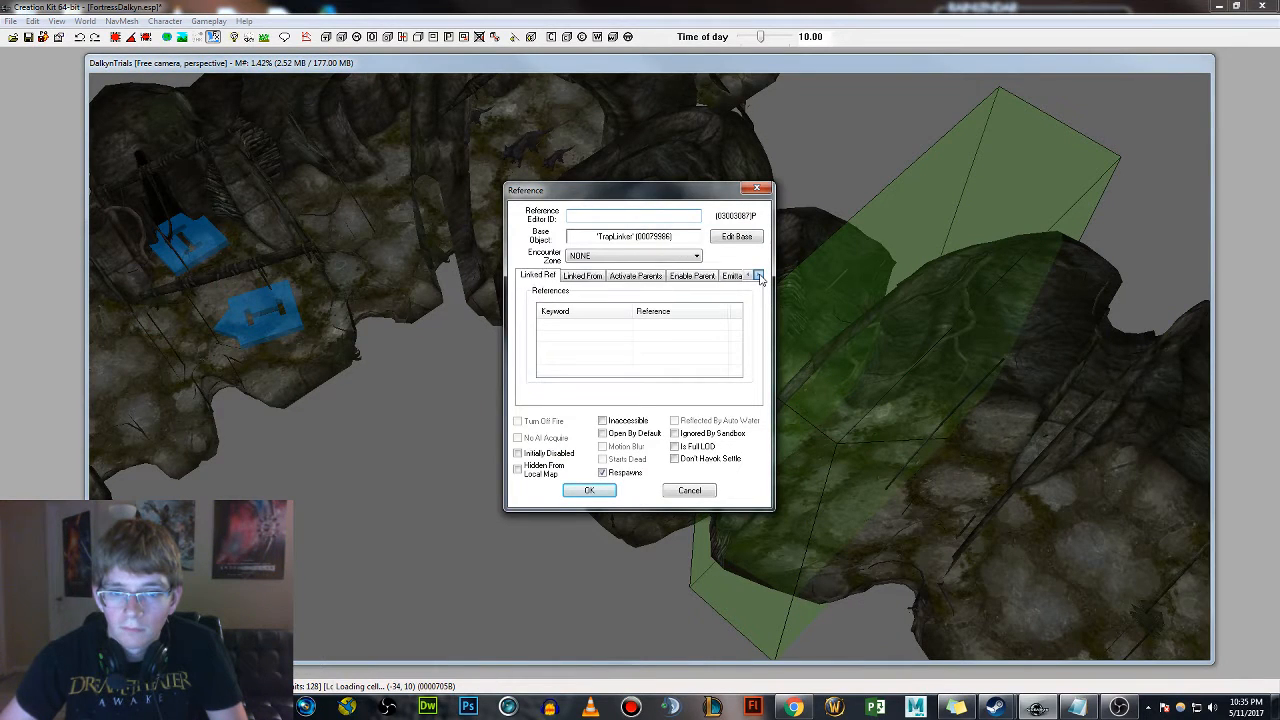
left_click(757, 276)
left_click(757, 276)
left_click(757, 276)
left_click(721, 276)
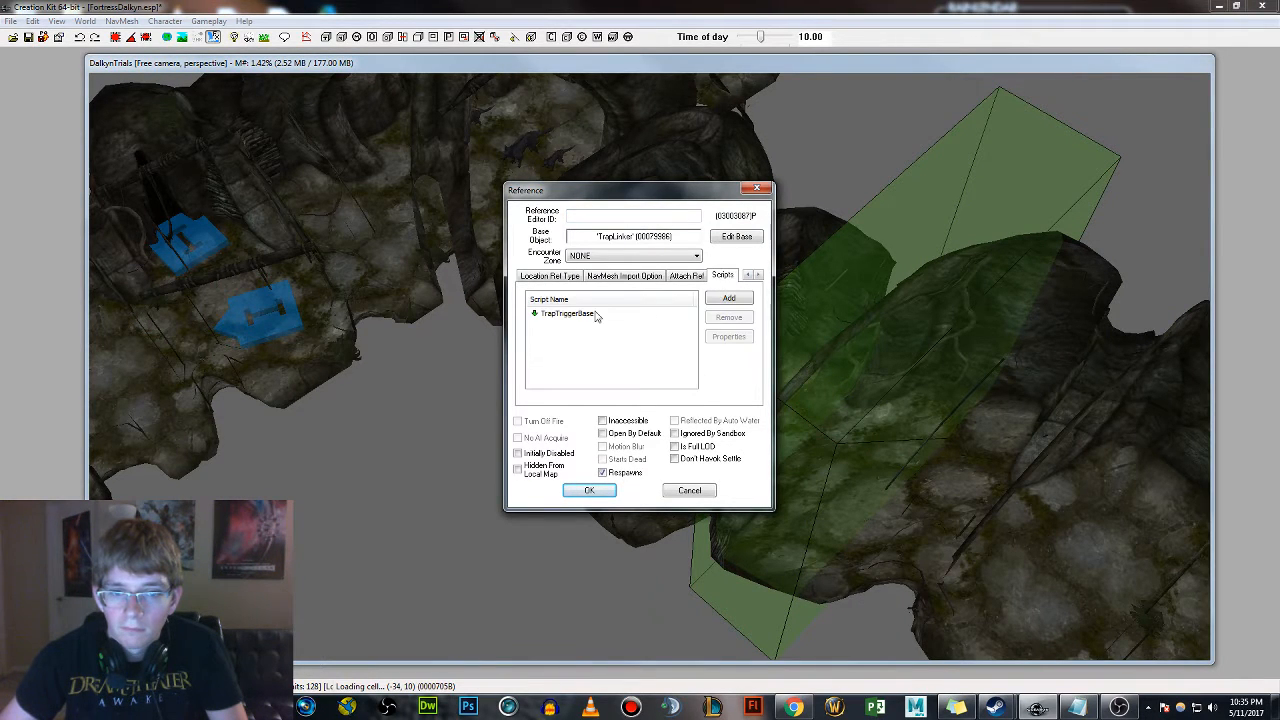
left_click(689, 490)
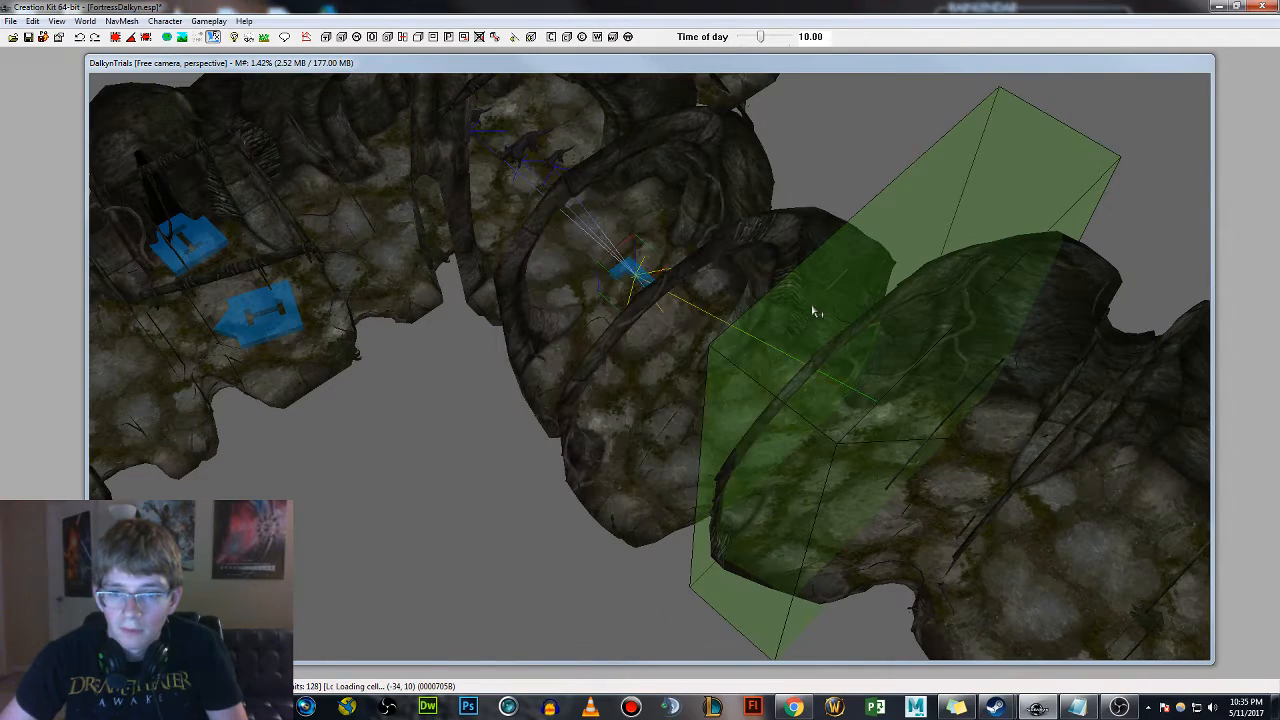
Review the whole trigger chain from the multibound box through the marker to the skeevers and their patrol markers
scroll(806, 306, "down", 4)
middle_click_drag(757, 310, 630, 365, "shift")
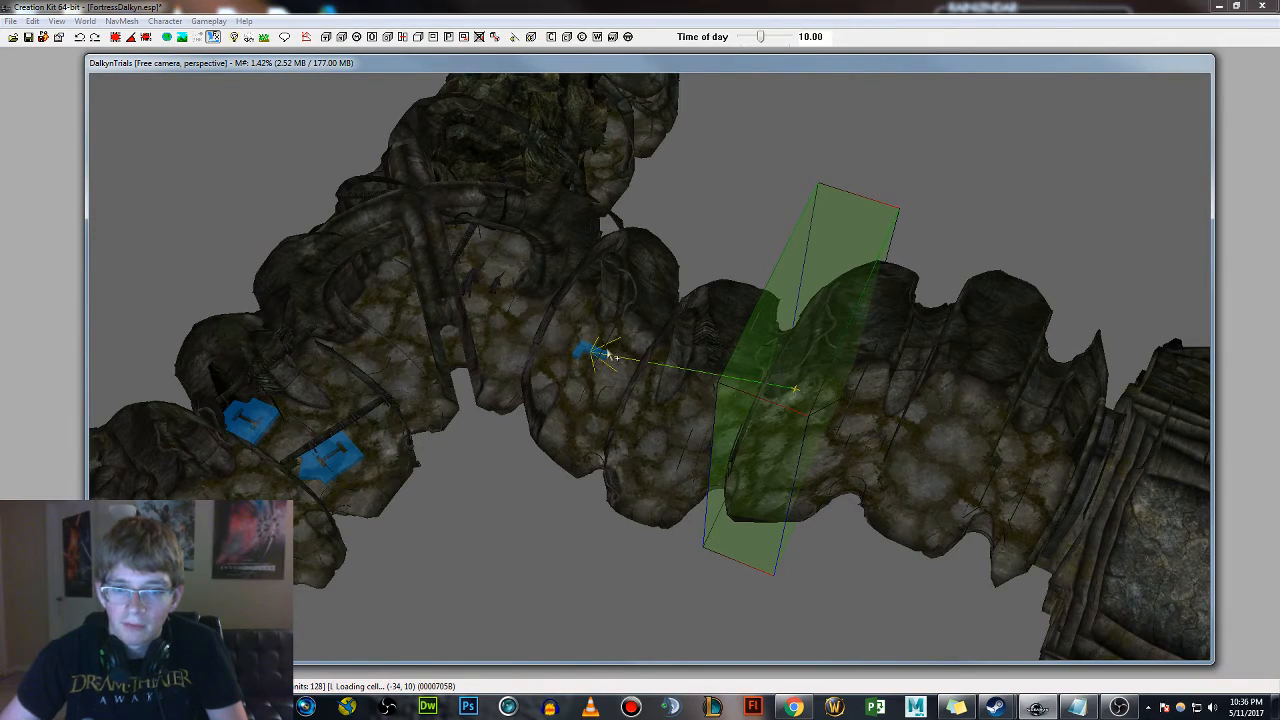
left_click(586, 350)
scroll(576, 350, "up", 3)
middle_click_drag(556, 340, 567, 348)
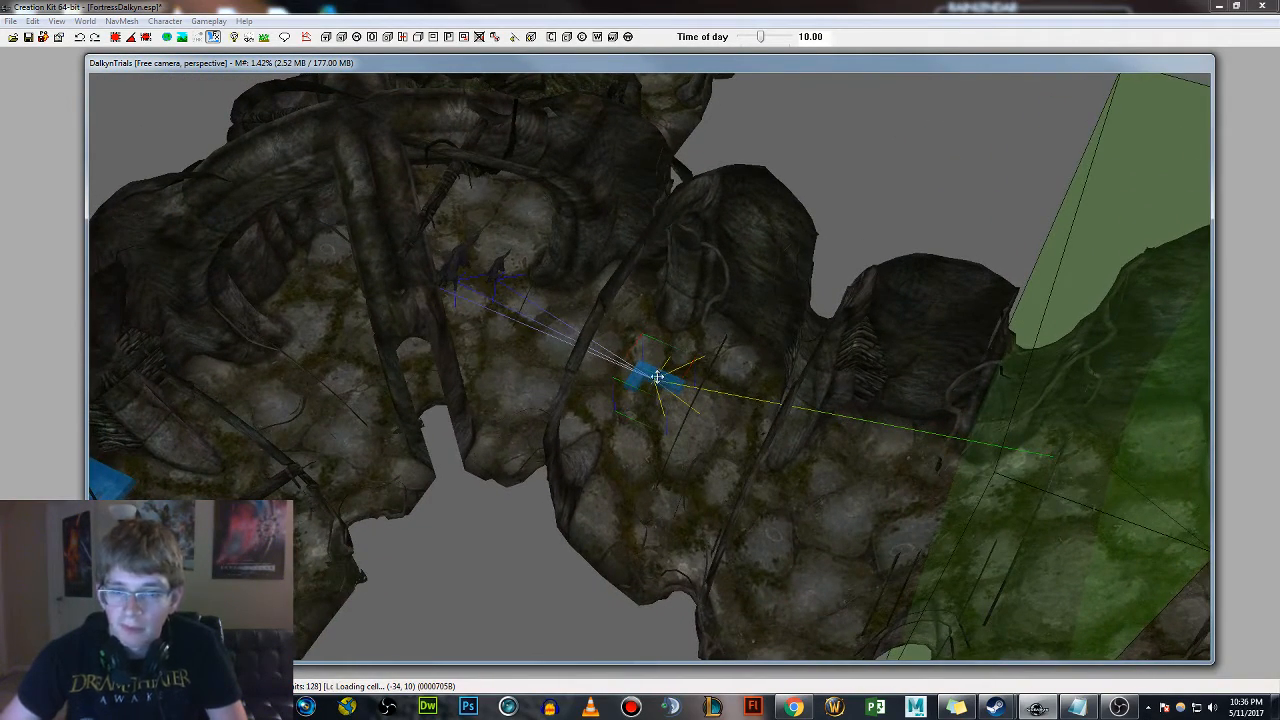
mouse_move(700, 372)
middle_mouse_down("shift")
mouse_move(760, 406)
mouse_move(878, 390)
mouse_move(940, 410)
mouse_move(1053, 386)
middle_mouse_up("shift")
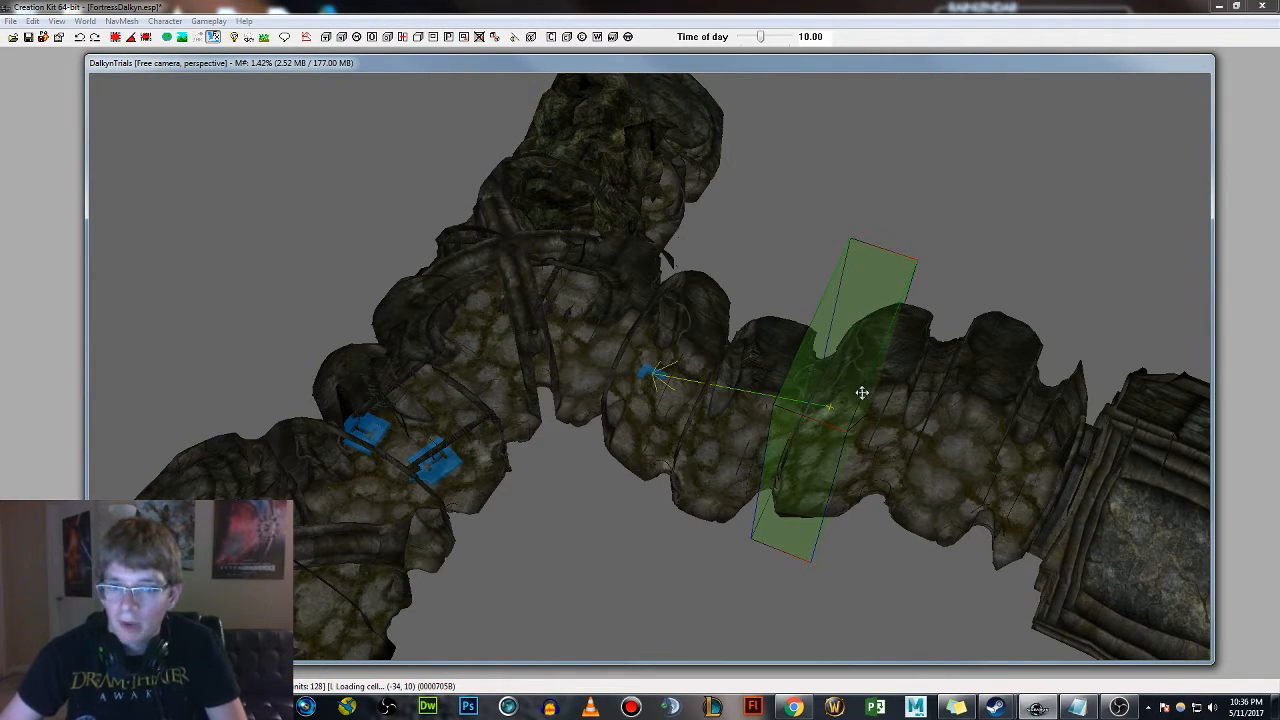
mouse_move(862, 393)
middle_mouse_down("shift")
mouse_move(837, 386)
mouse_move(802, 408)
mouse_move(843, 360)
mouse_move(910, 385)
mouse_move(800, 395)
middle_mouse_up("shift")
left_click(672, 400)
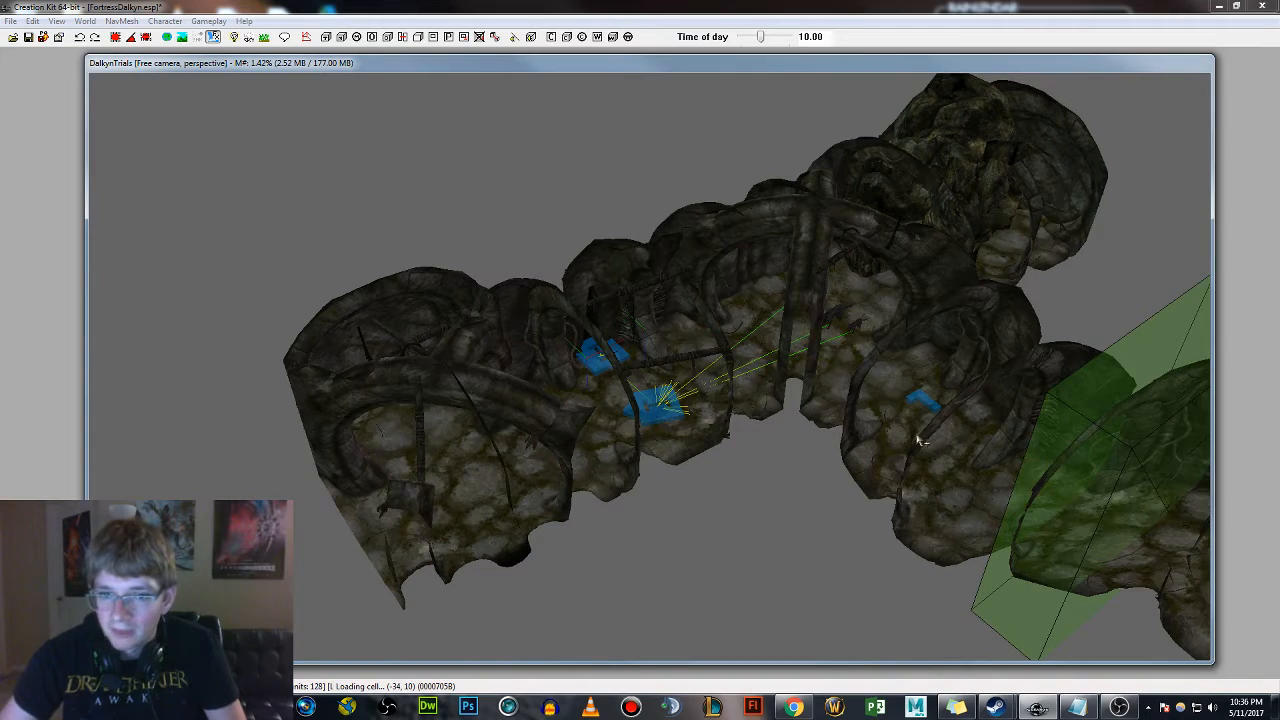
Examine the corridor around the blue patrol markers and the end room beyond them from several angles
middle_click_drag(850, 343, 755, 345, "shift")
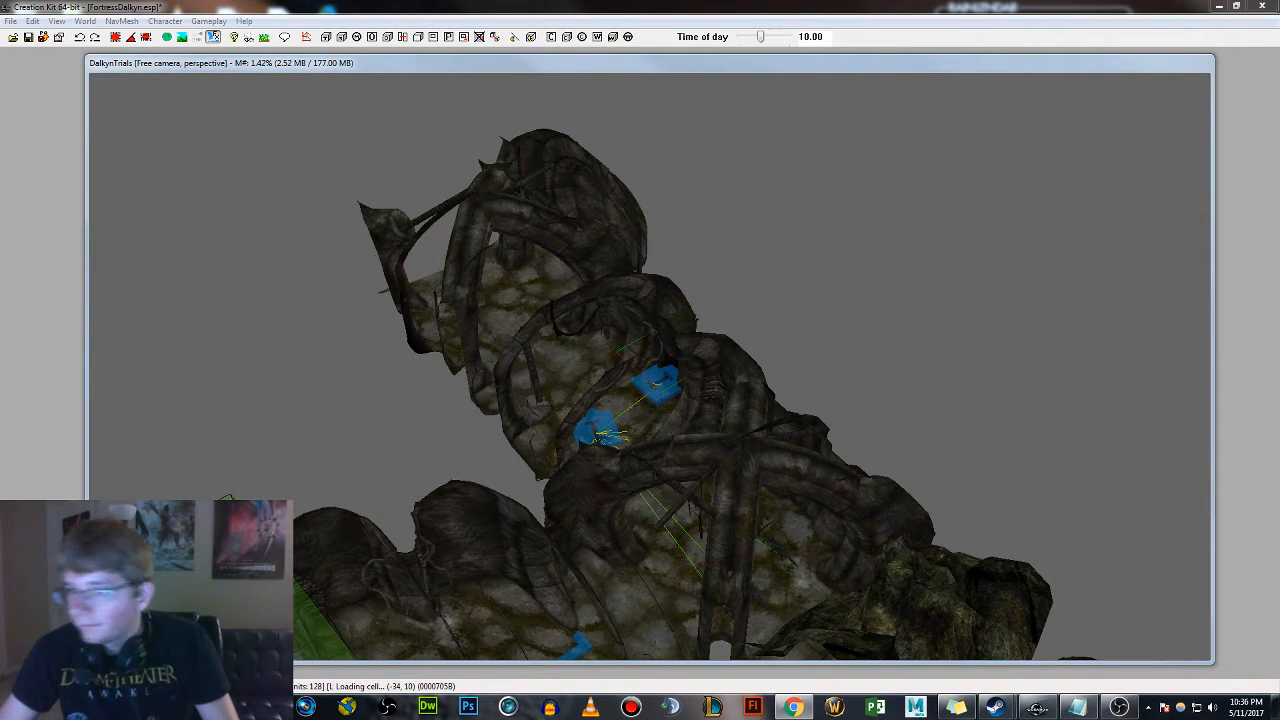
middle_click_drag(770, 481, 927, 477, "shift")
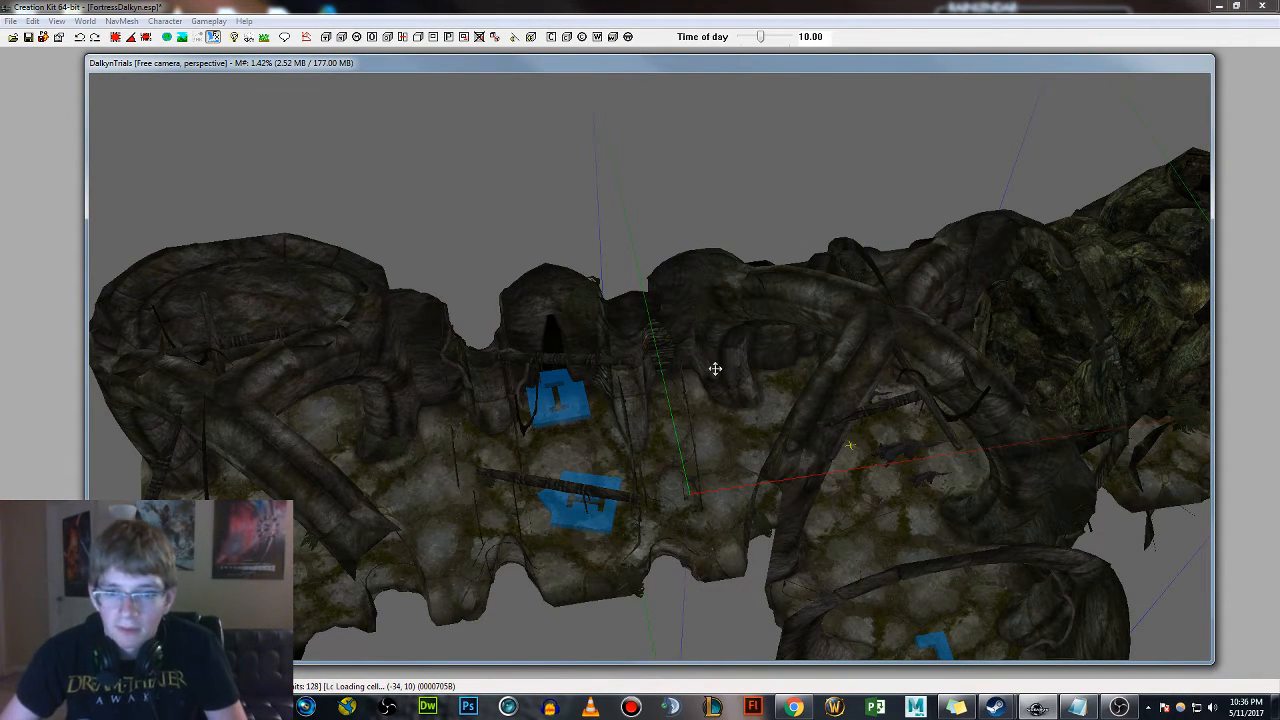
scroll(757, 400, "down", 5)
middle_click_drag(734, 395, 844, 414)
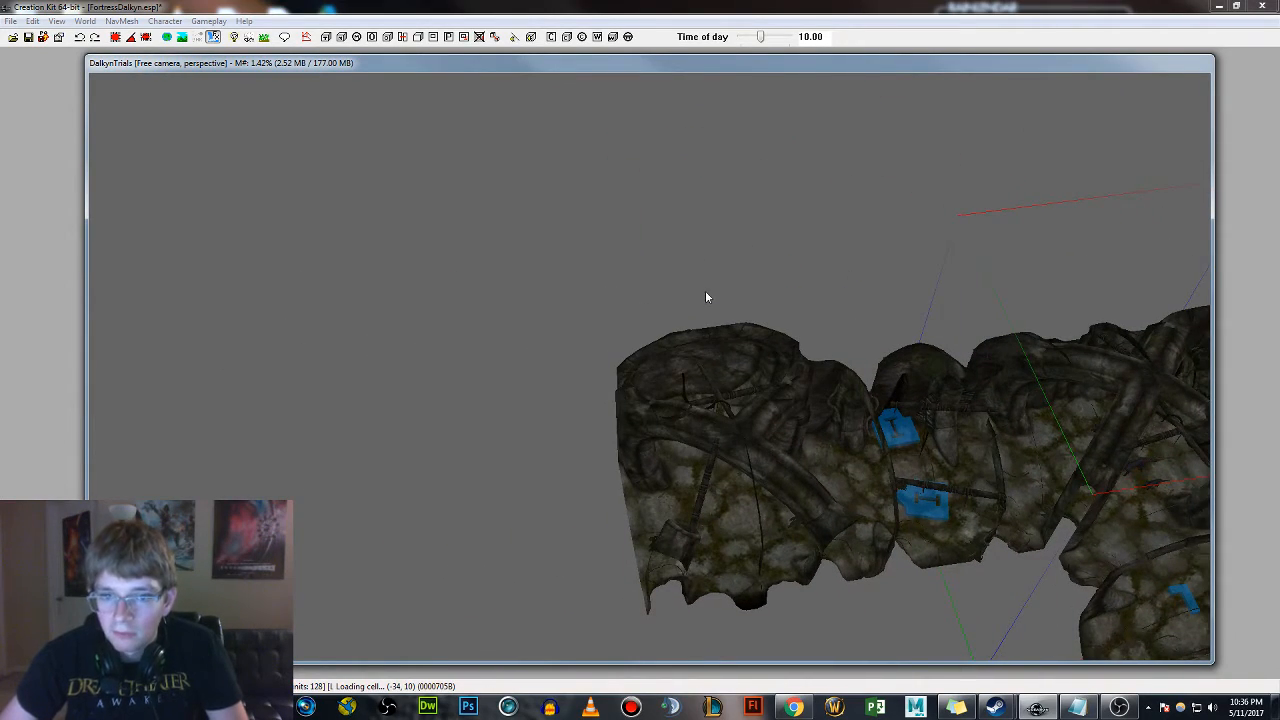
middle_click_drag(706, 296, 661, 482, "shift")
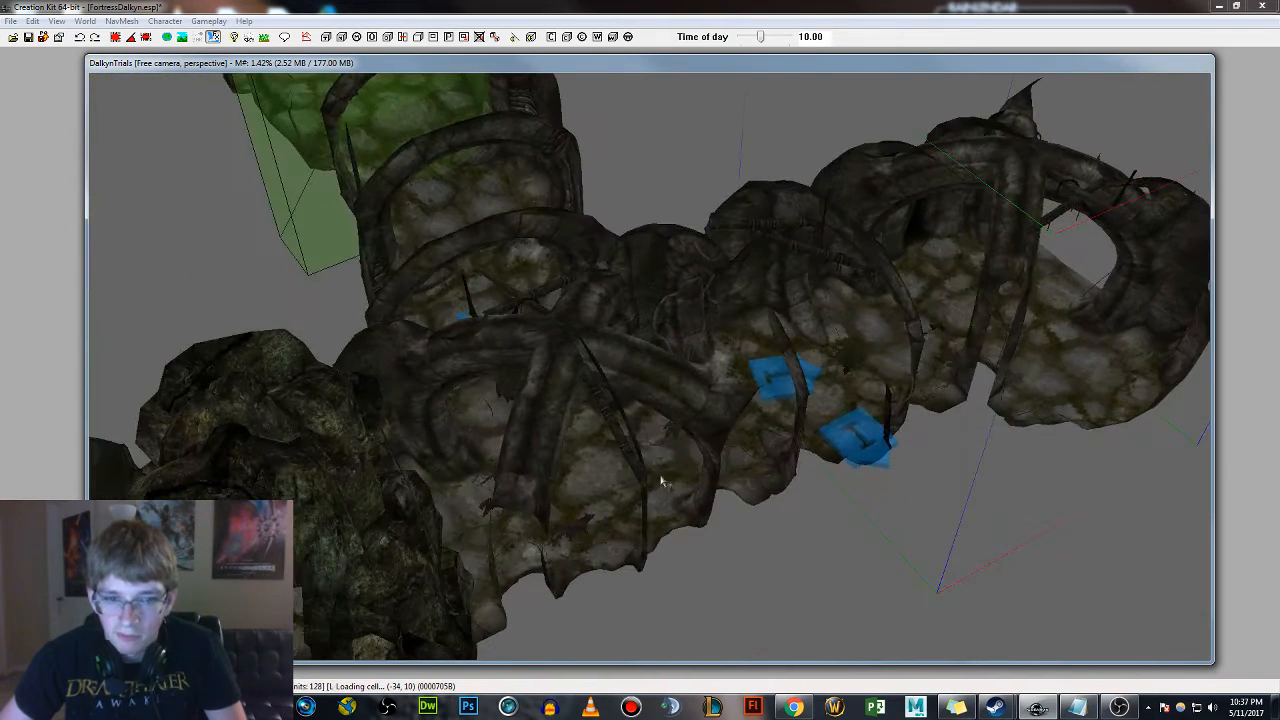
middle_click_drag(840, 352, 773, 385, "shift")
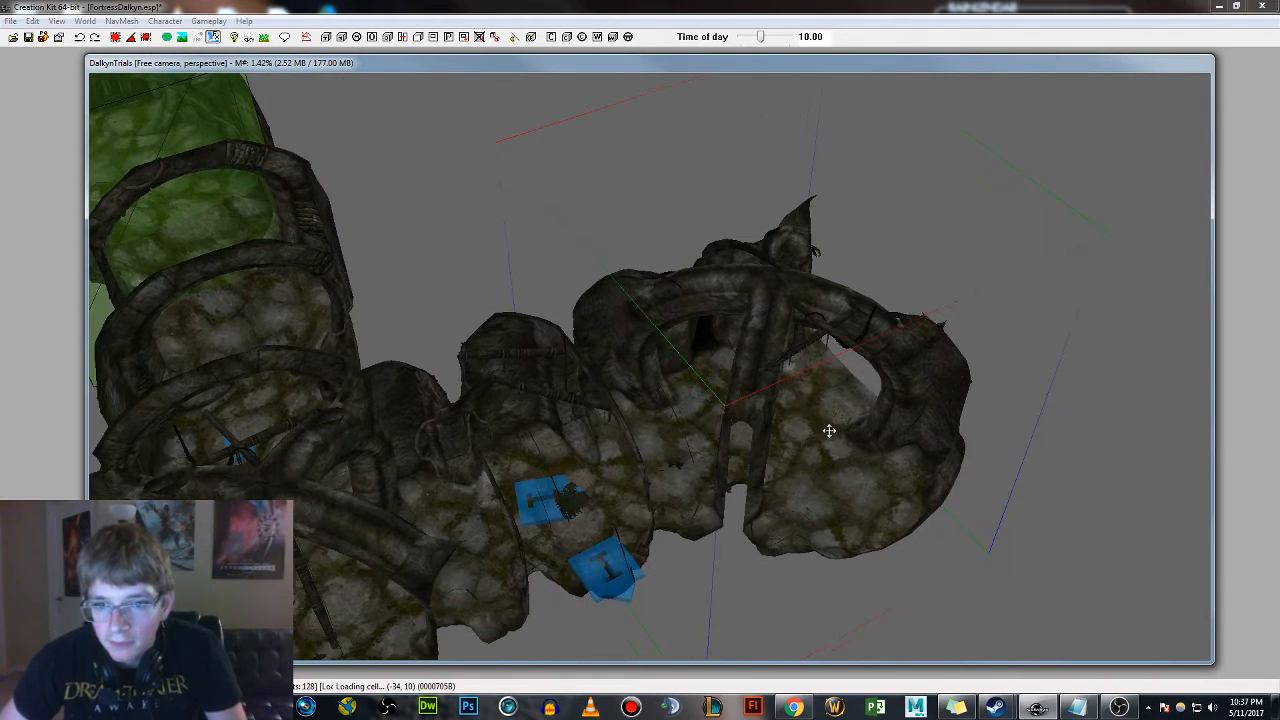
middle_click_drag(841, 455, 730, 440, "shift")
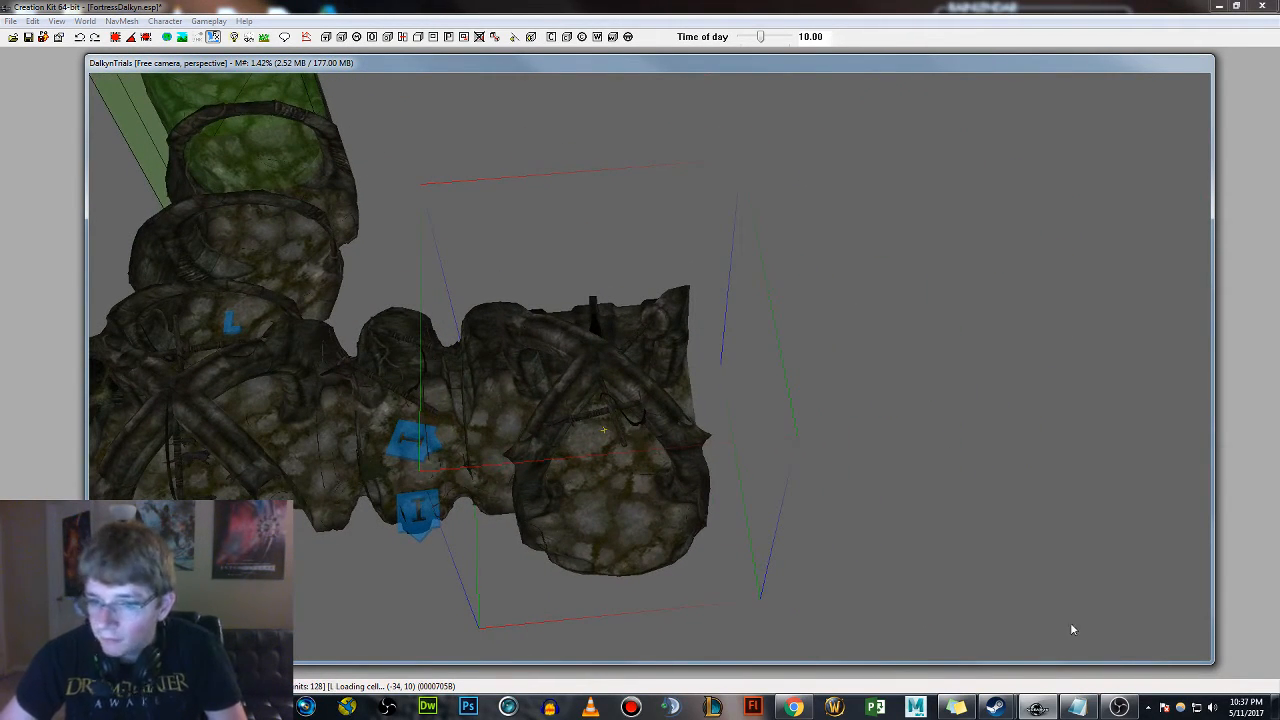
Close the ShrineofPeryiteLocation window behind the dungeon view without changes and restore the view's place
left_click_drag(818, 65, 798, 214)
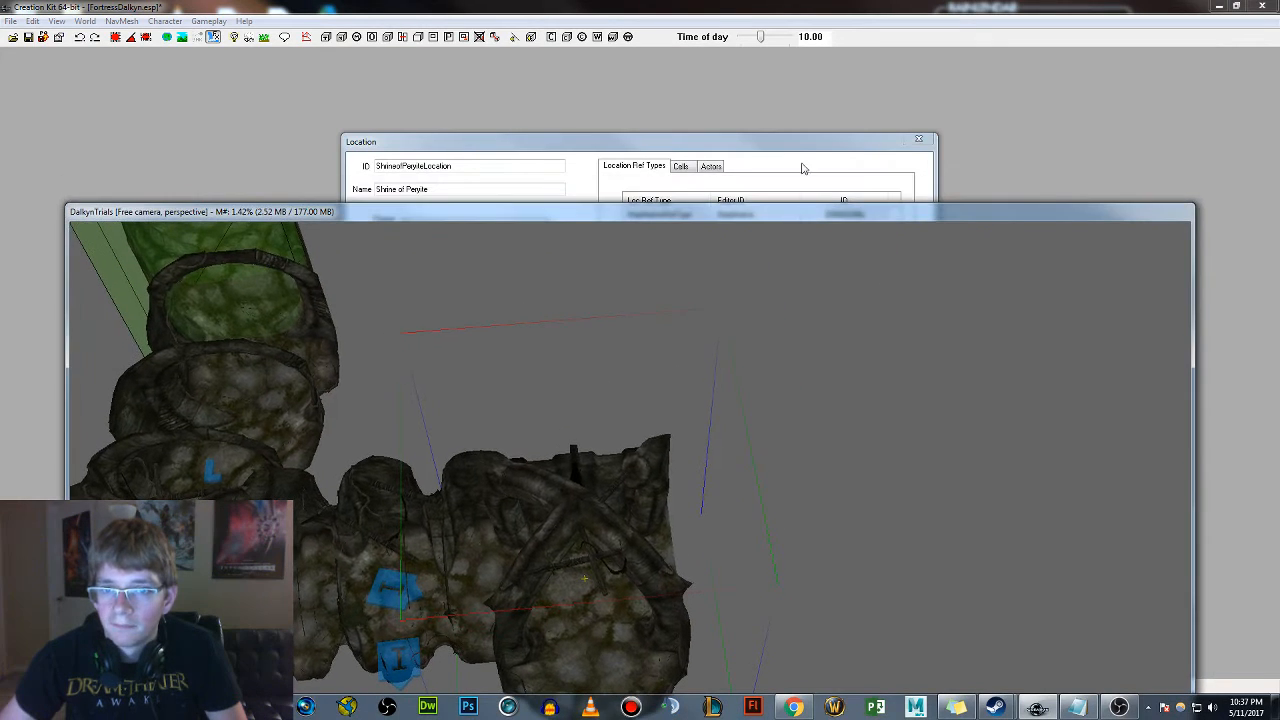
left_click(798, 150)
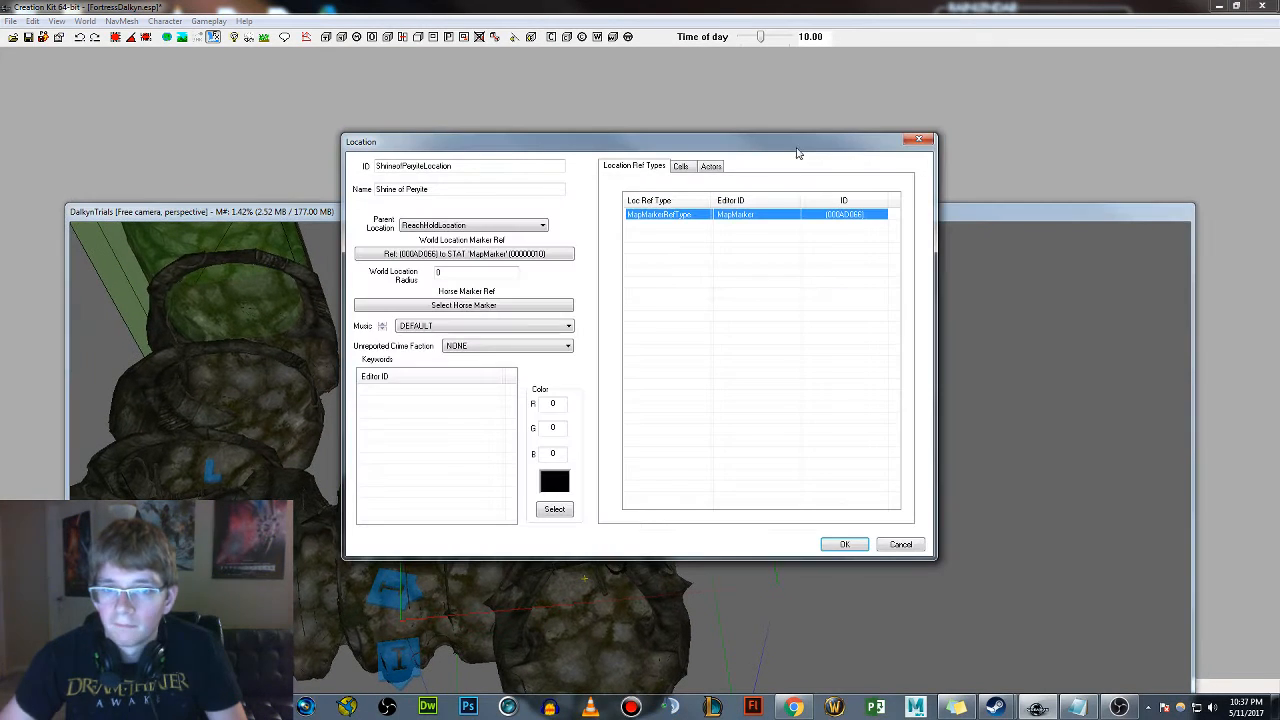
left_click(922, 141)
left_click_drag(720, 215, 724, 73)
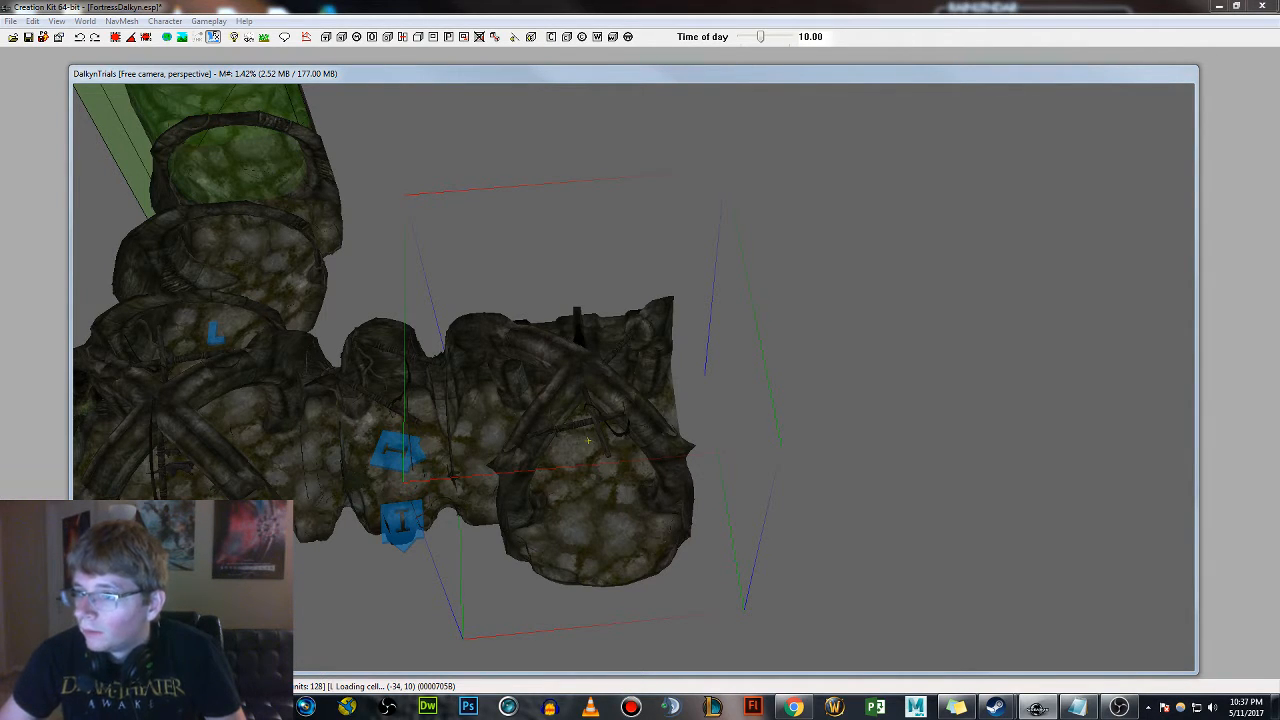
Add a NorHalBg1wayStairs256 section beside the end room, rotate it a quarter turn and fit it against the room's open side
left_click_drag(671, 438, 670, 430)
middle_click_drag(688, 409, 686, 374, "shift")
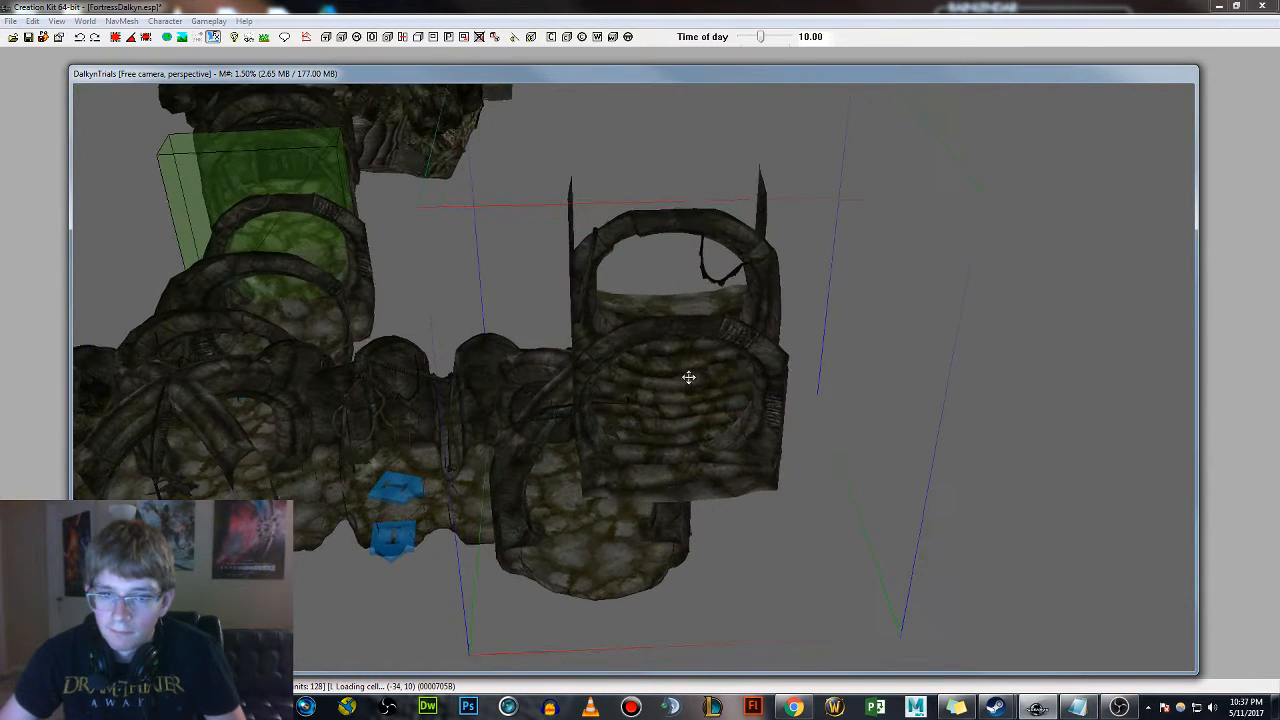
right_click_drag(686, 374, 699, 347)
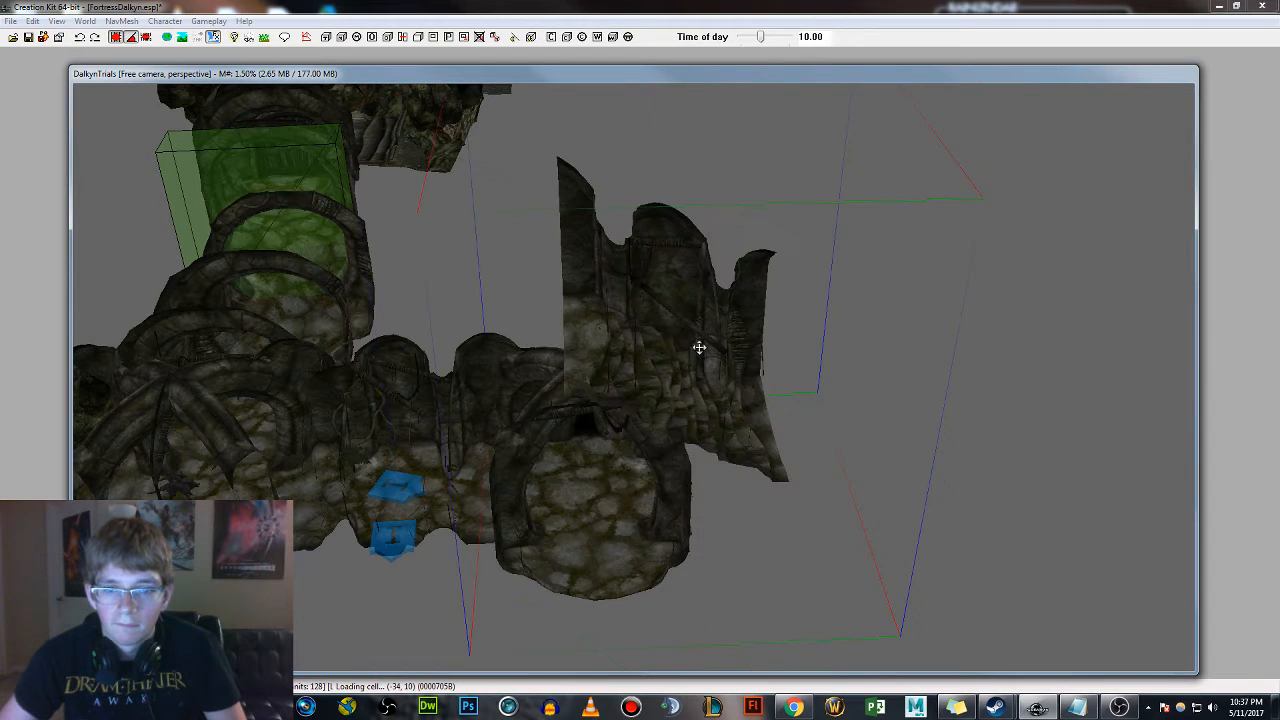
left_click_drag(700, 348, 761, 404)
mouse_move(761, 404)
middle_mouse_down("shift")
mouse_move(779, 478)
mouse_move(779, 388)
middle_mouse_up("shift")
left_click_drag(761, 305, 757, 402)
middle_click_drag(757, 402, 751, 339, "shift")
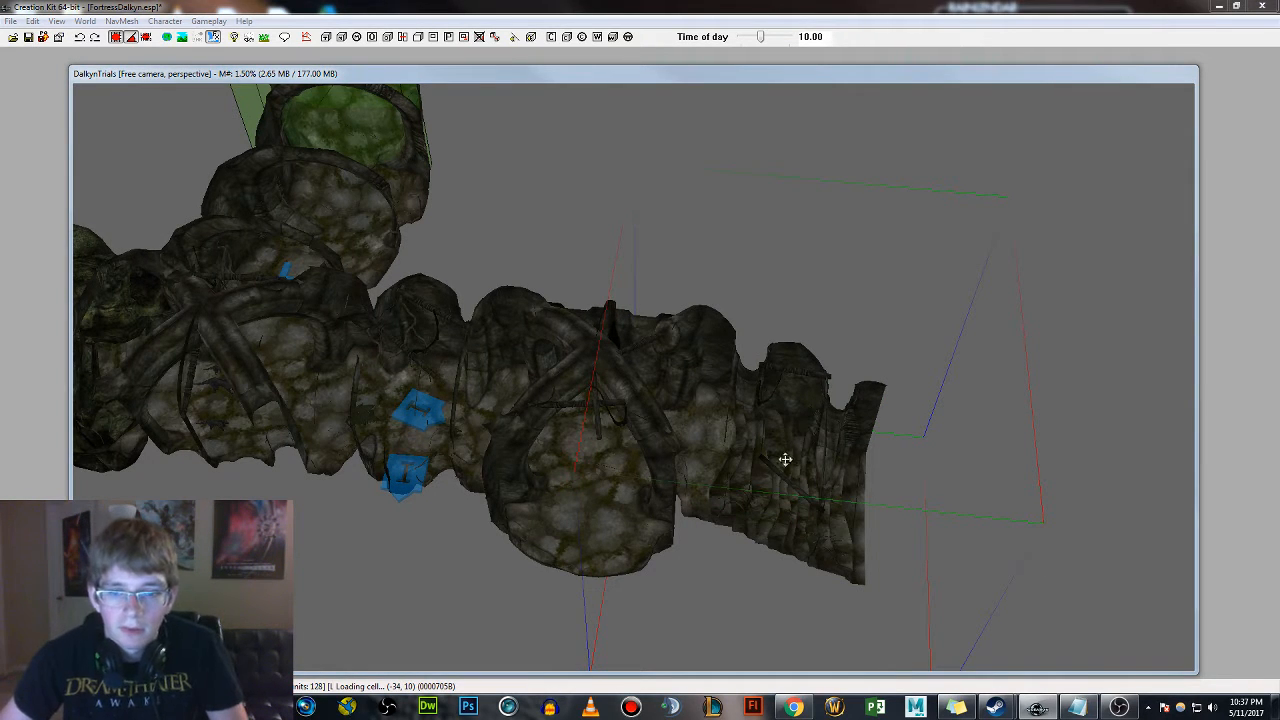
key("ctrl+f")
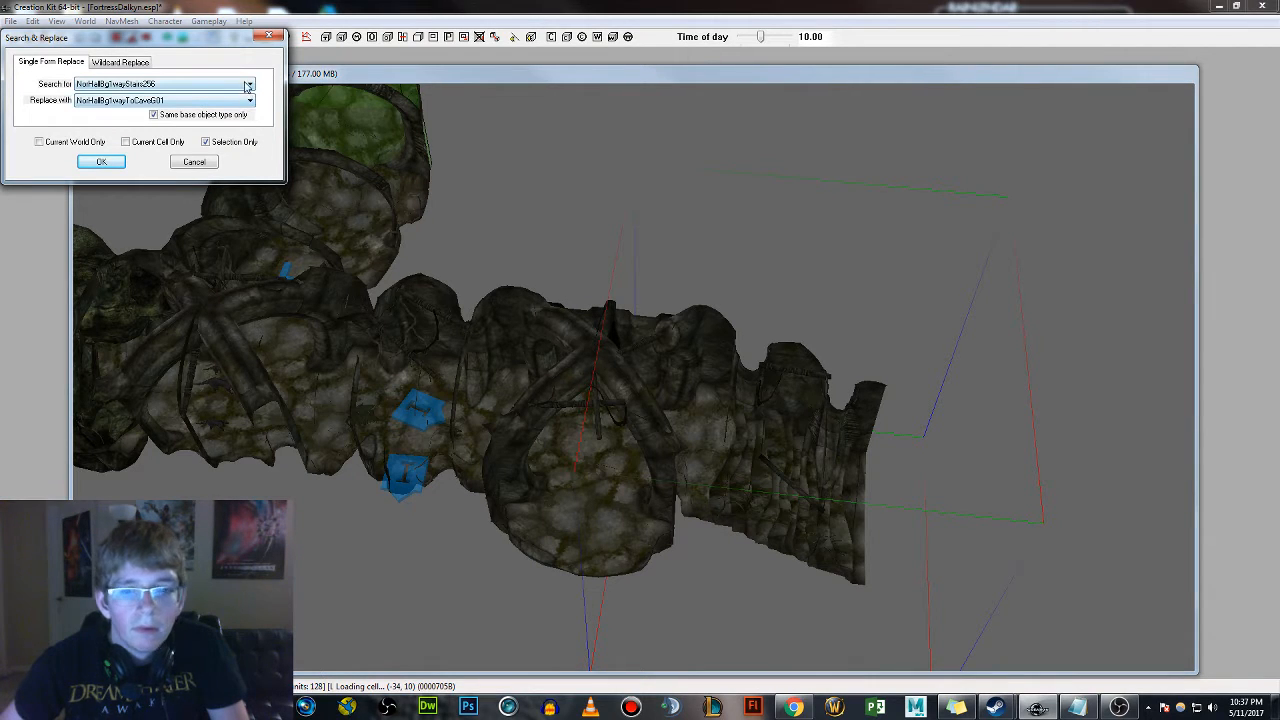
left_click(248, 101)
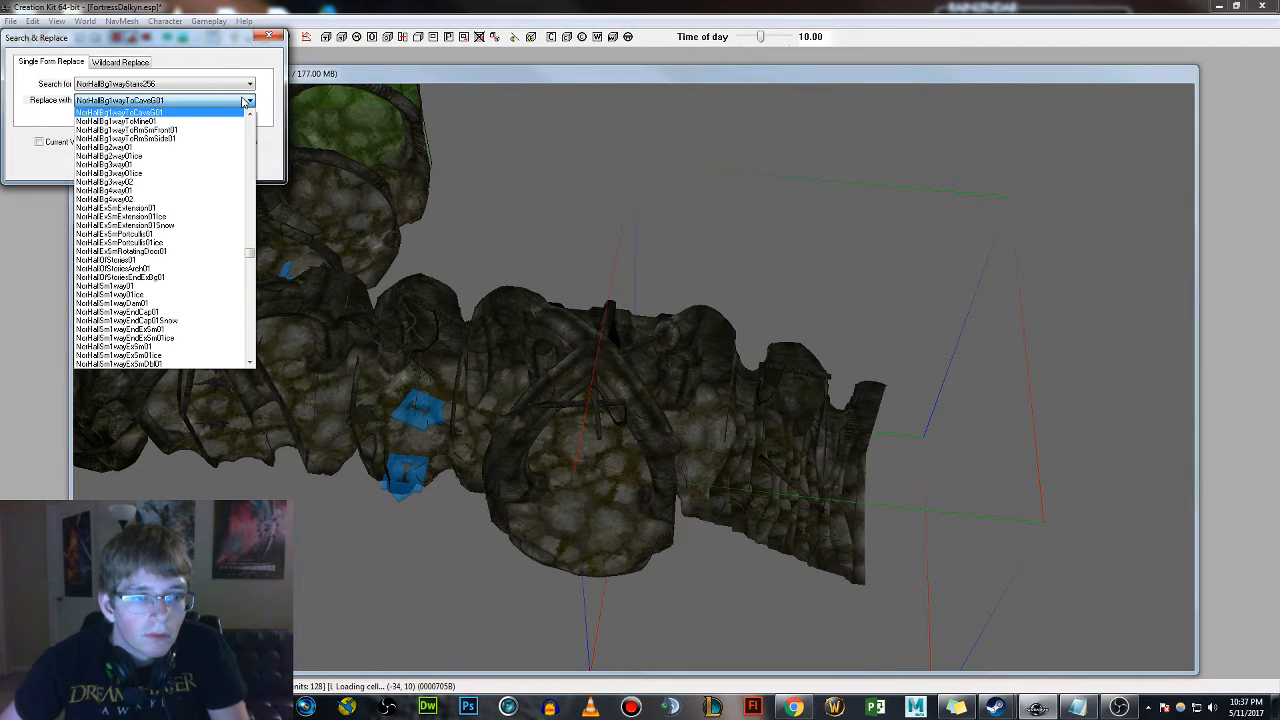
scroll(218, 143, "up", 2)
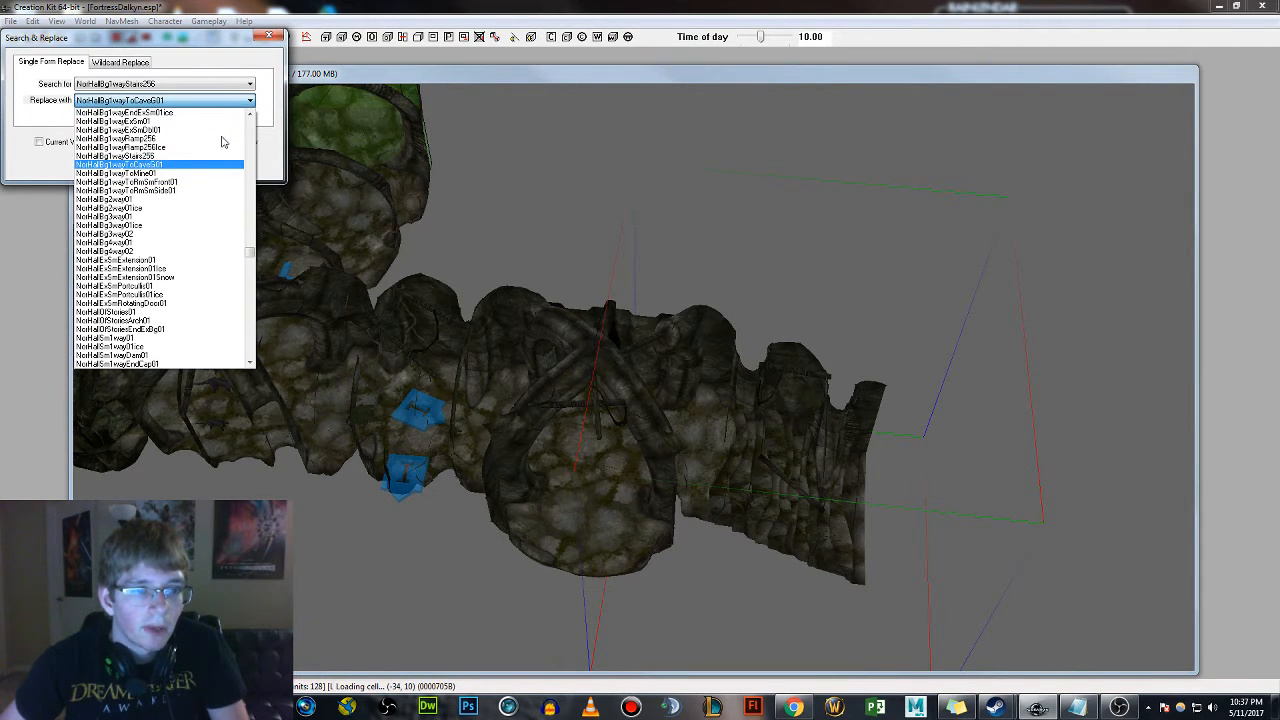
left_click(273, 98)
left_click(200, 170)
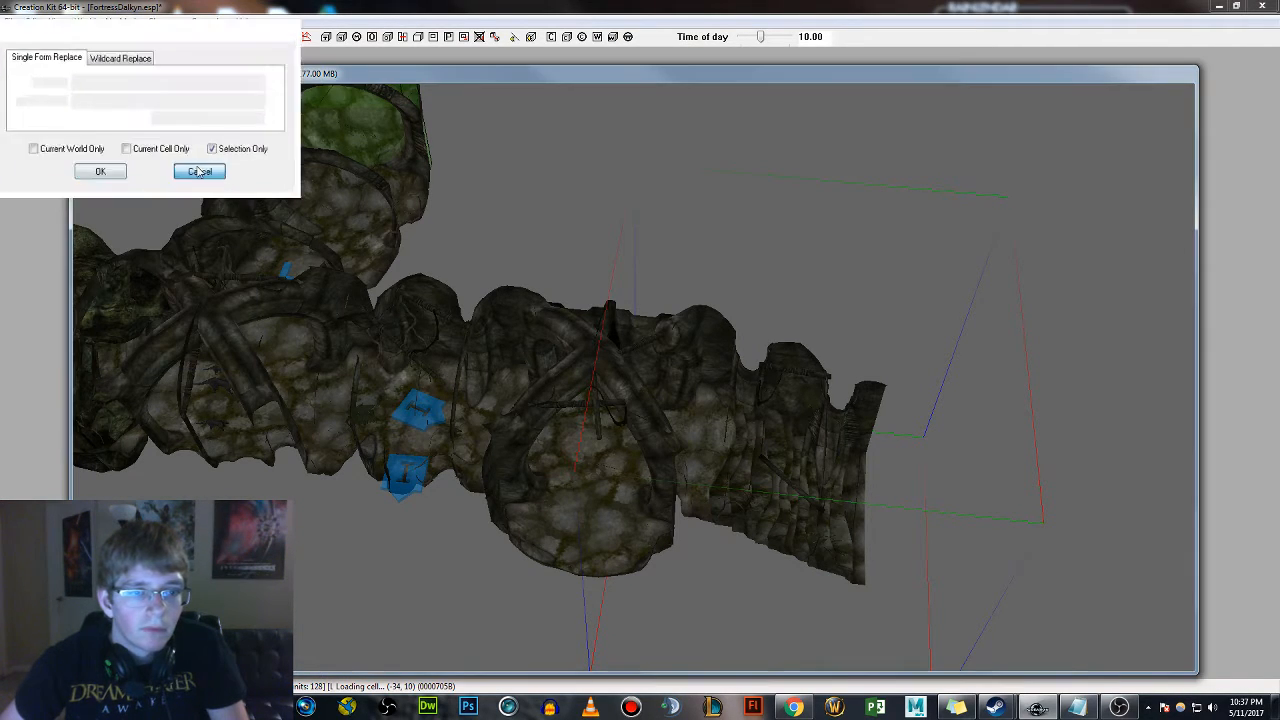
Try extending the passage with a corridor section past the far end of the stairs, and delete that section
middle_click_drag(798, 447, 826, 486, "shift")
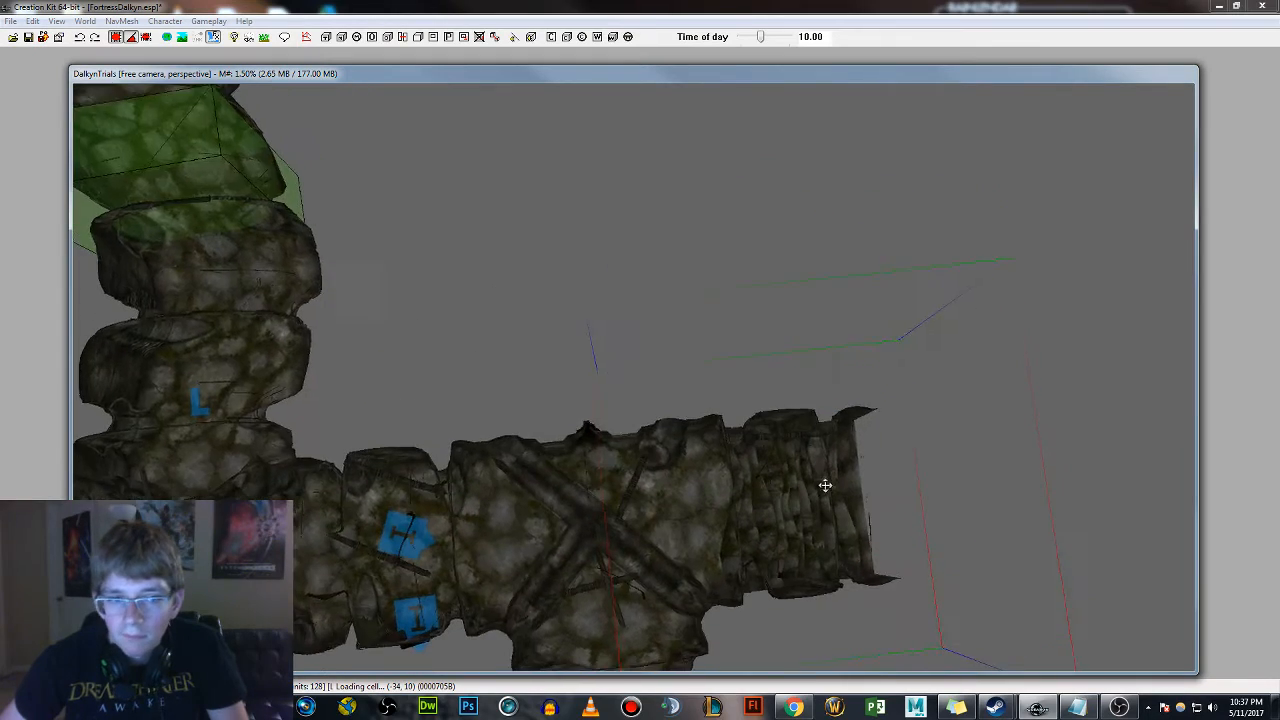
middle_click_drag(623, 389, 703, 443)
middle_click_drag(338, 439, 580, 513)
middle_click_drag(886, 476, 733, 355)
middle_click_drag(682, 317, 664, 271, "shift")
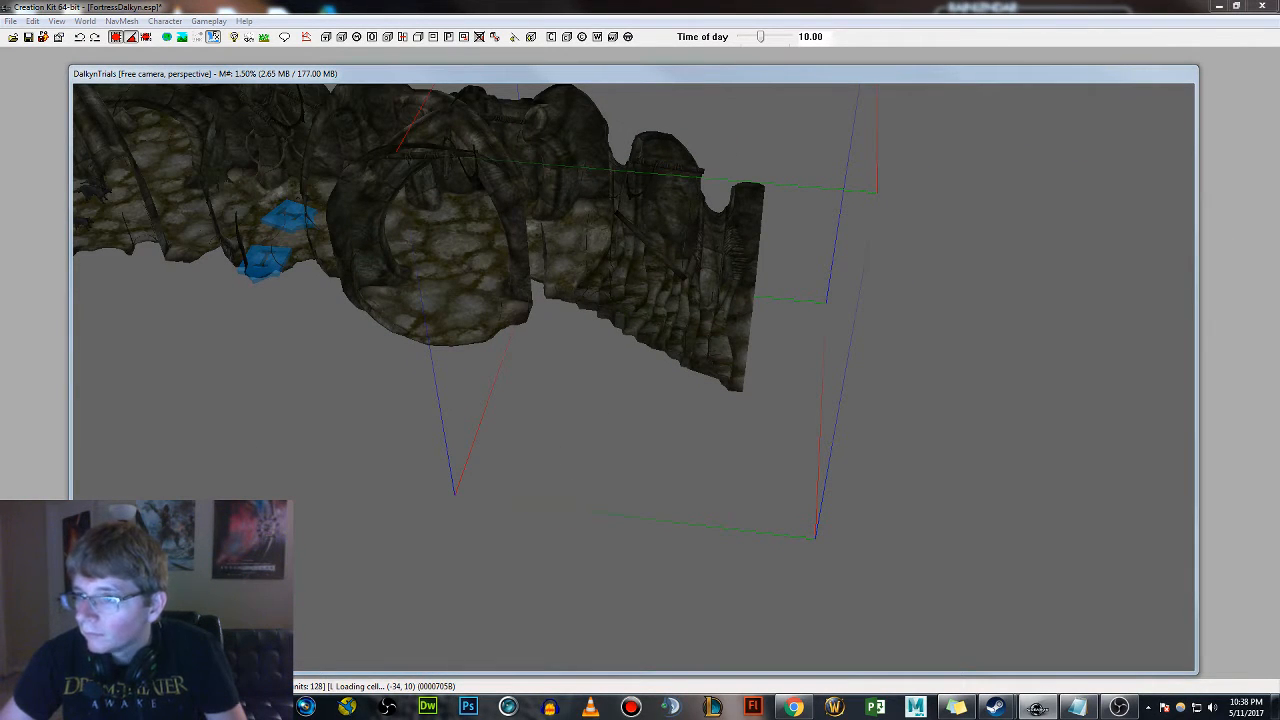
left_click_drag(720, 333, 842, 316)
middle_click_drag(889, 308, 891, 346, "shift")
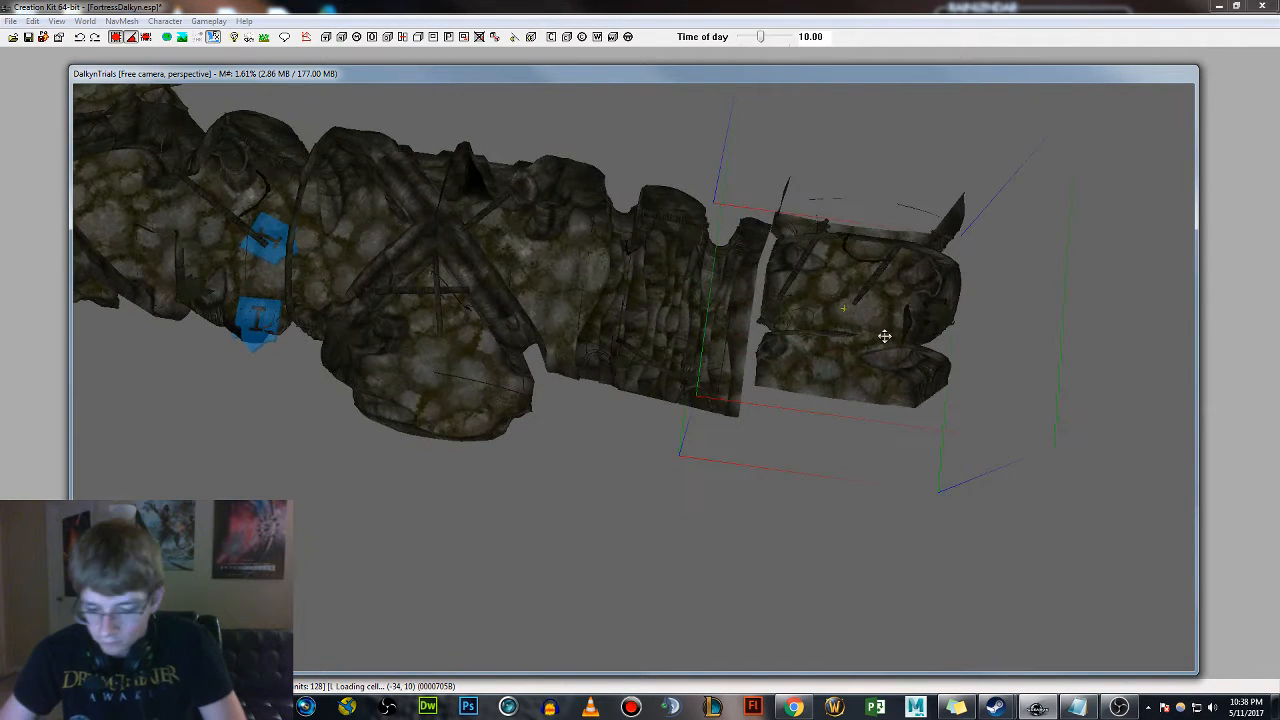
key("Delete")
Select the stairs section and turn it at an angle to the end room and corridor
left_click(691, 316)
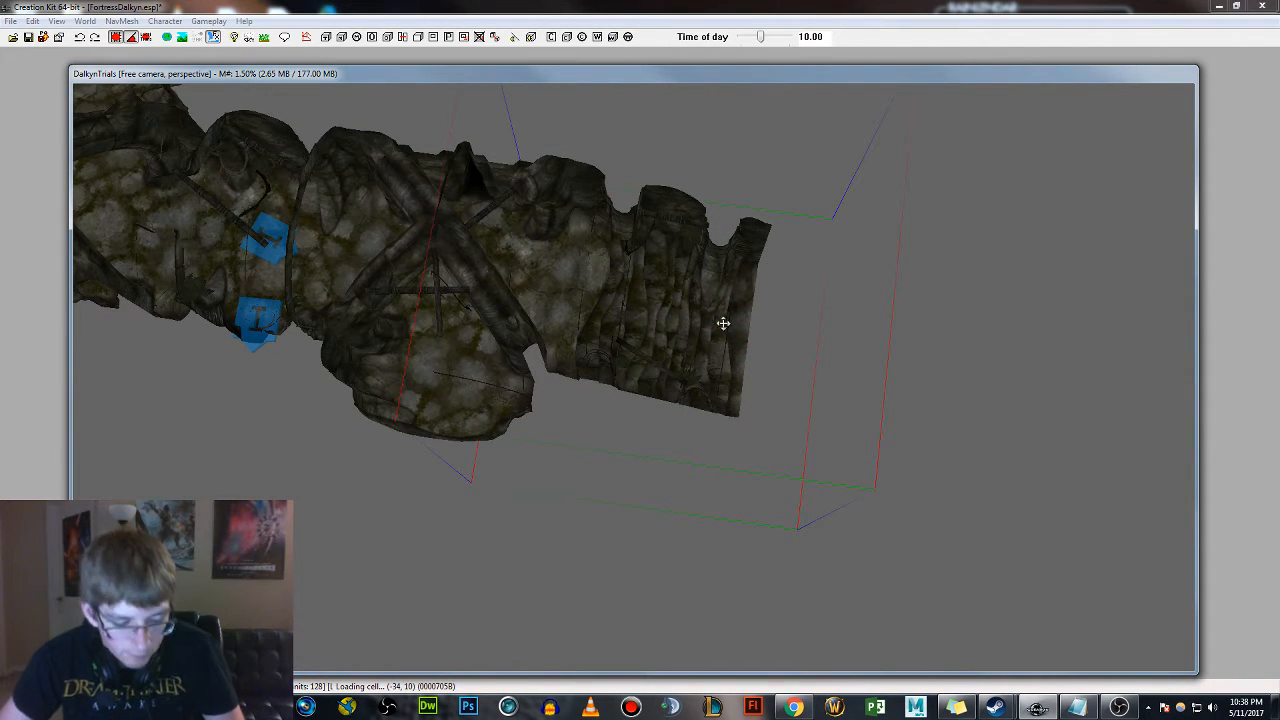
scroll(723, 323, "down", 2)
middle_click_drag(710, 326, 772, 417, "shift")
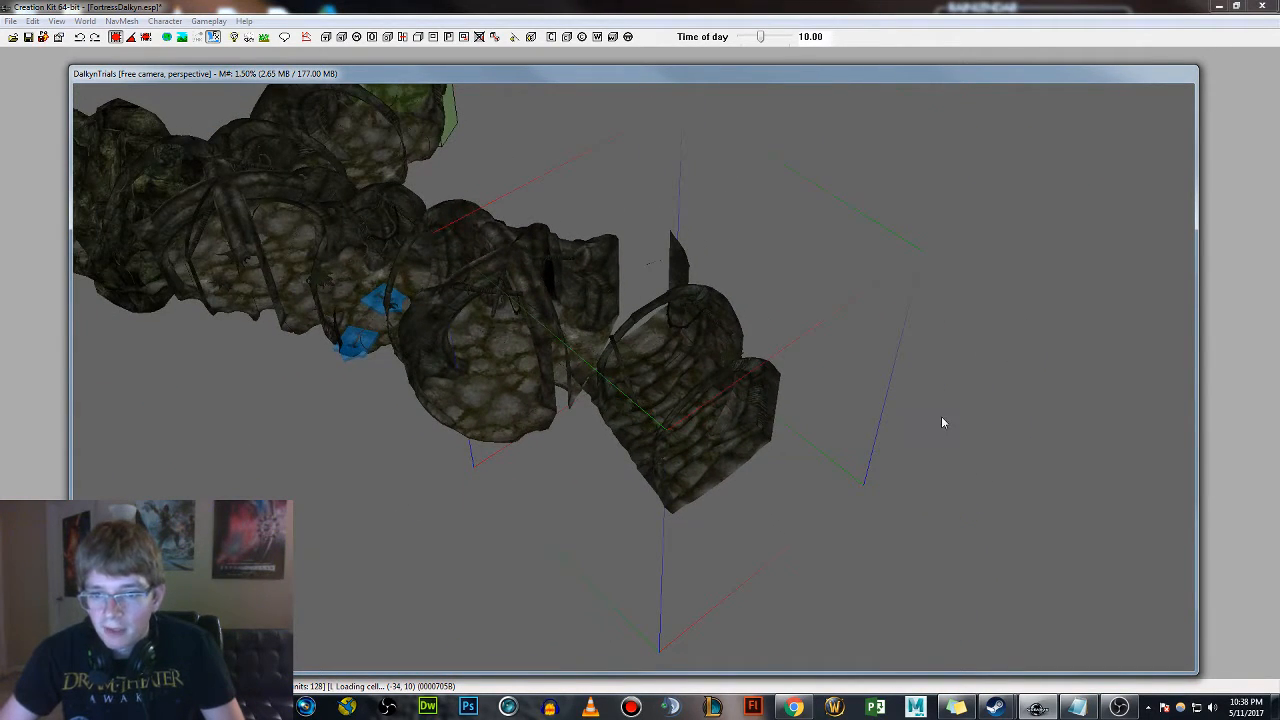
Inspect the angled stairs section and its junction with the end room from several viewpoints
middle_click_drag(941, 420, 892, 418, "shift")
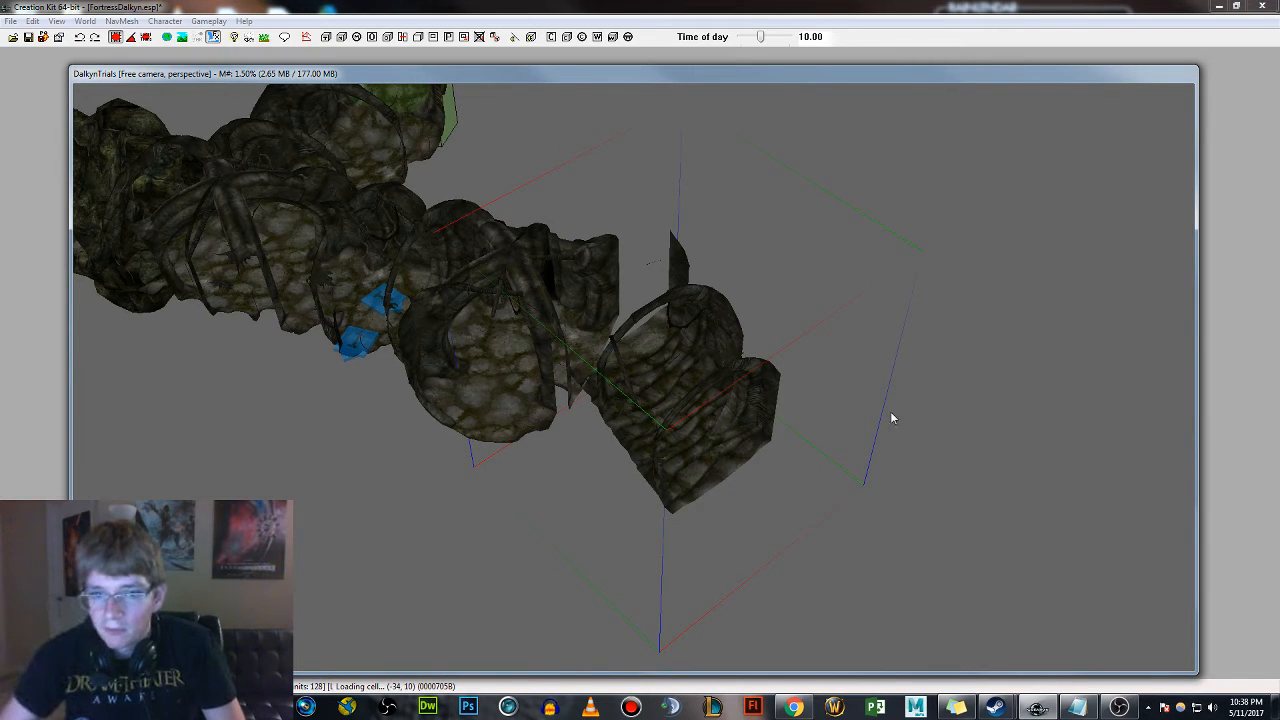
middle_click_drag(709, 397, 666, 395, "shift")
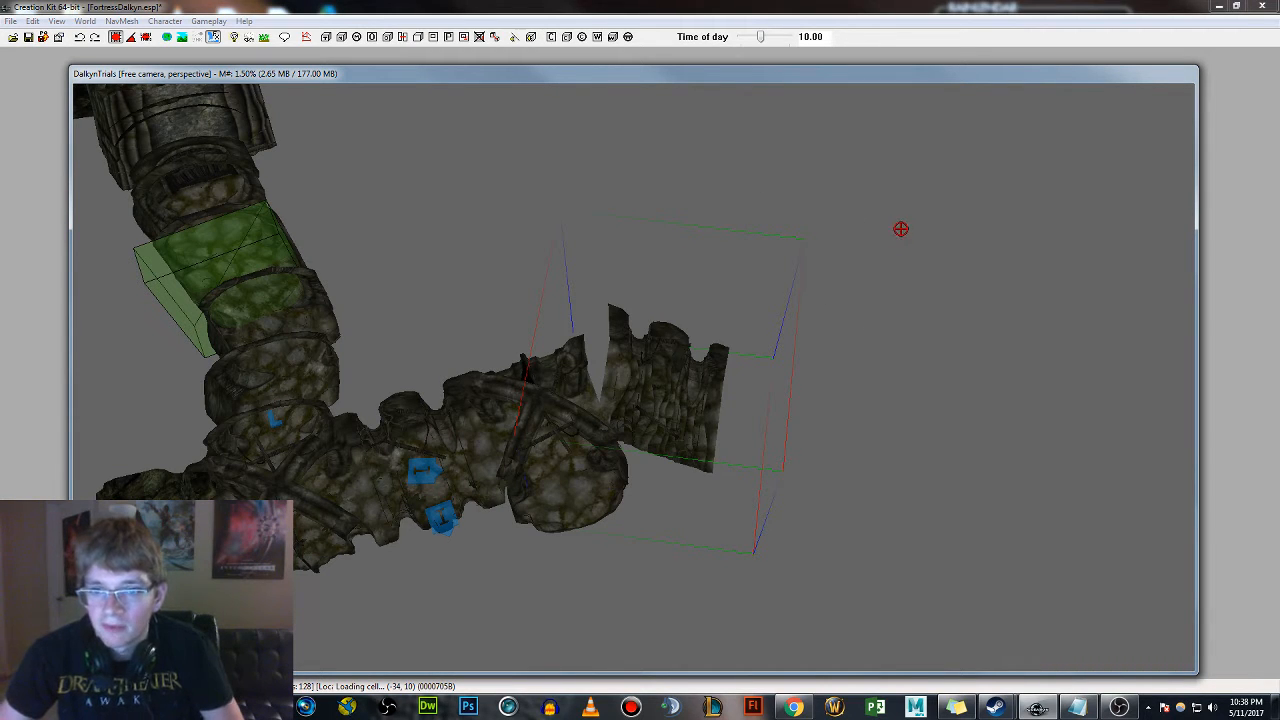
scroll(674, 380, "up", 6)
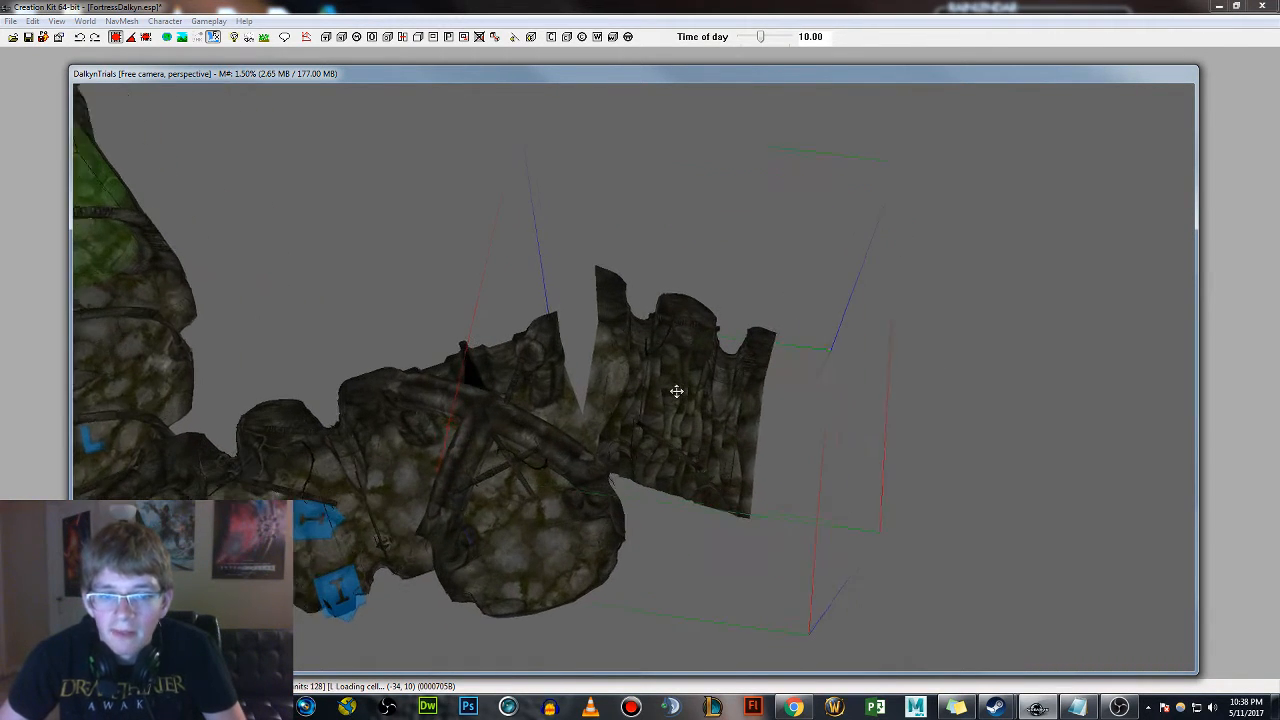
middle_click_drag(651, 329, 648, 315, "shift")
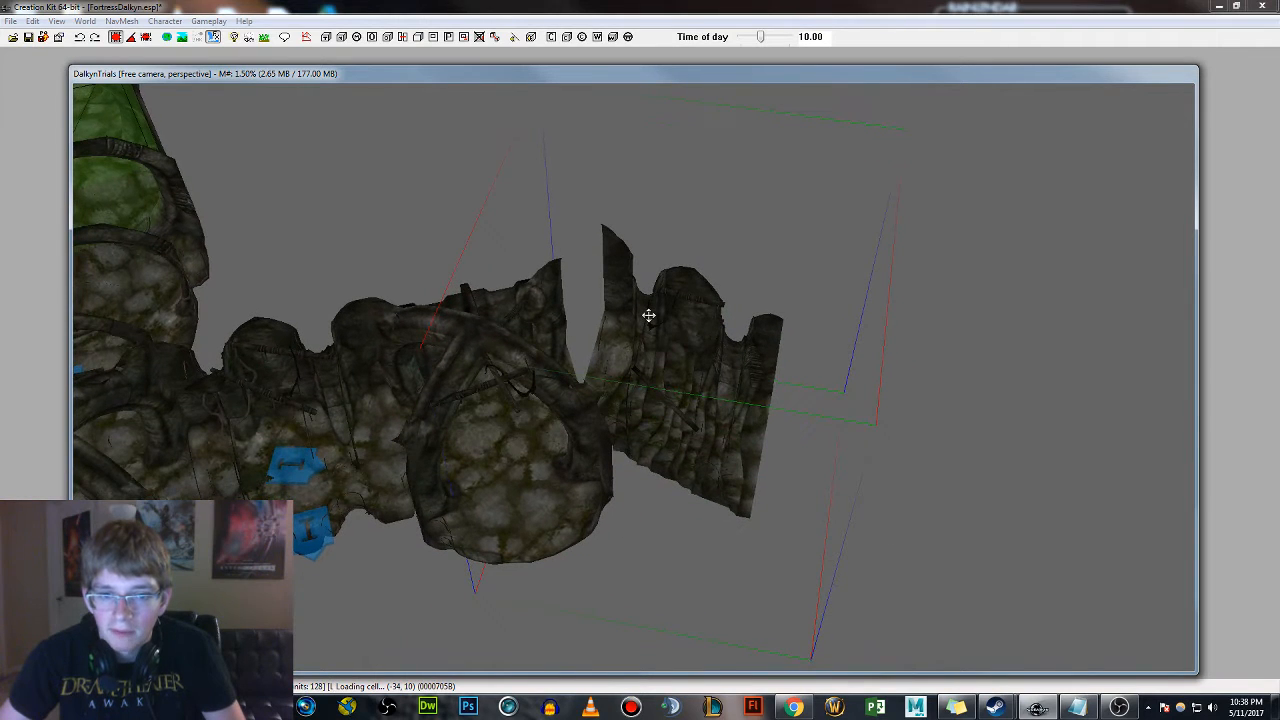
scroll(958, 360, "down", 5)
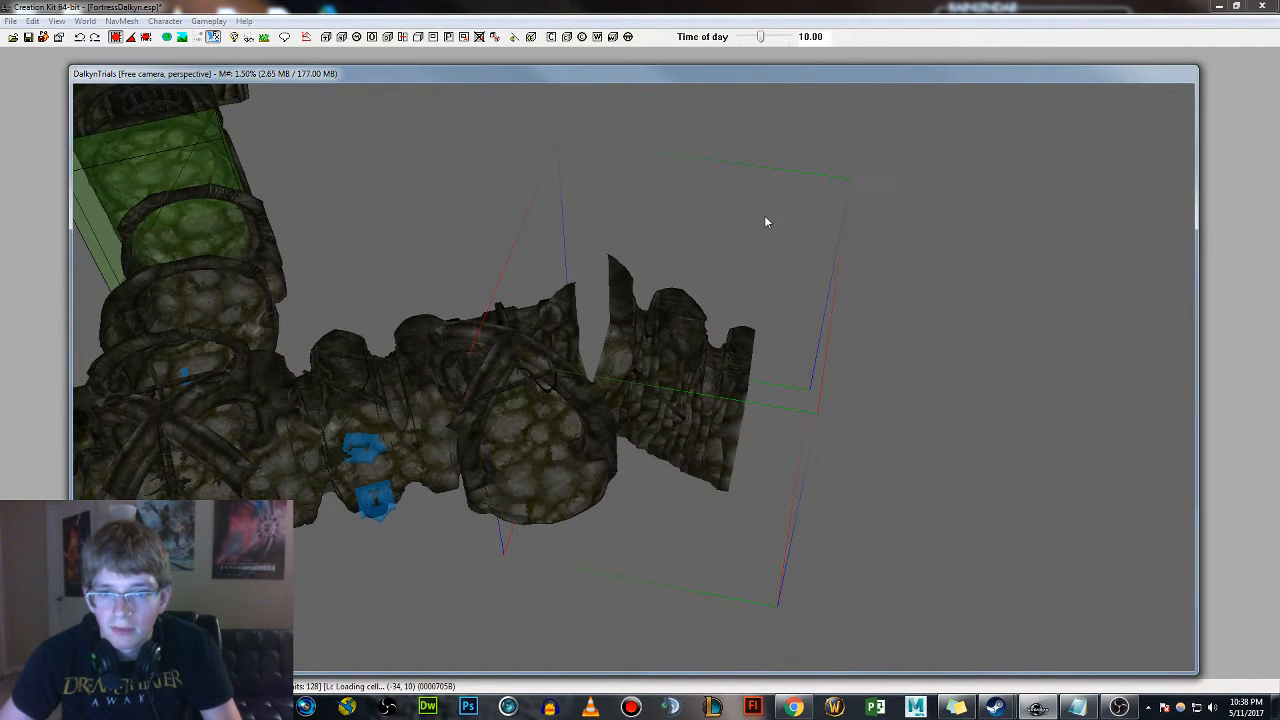
scroll(898, 379, "down", 1)
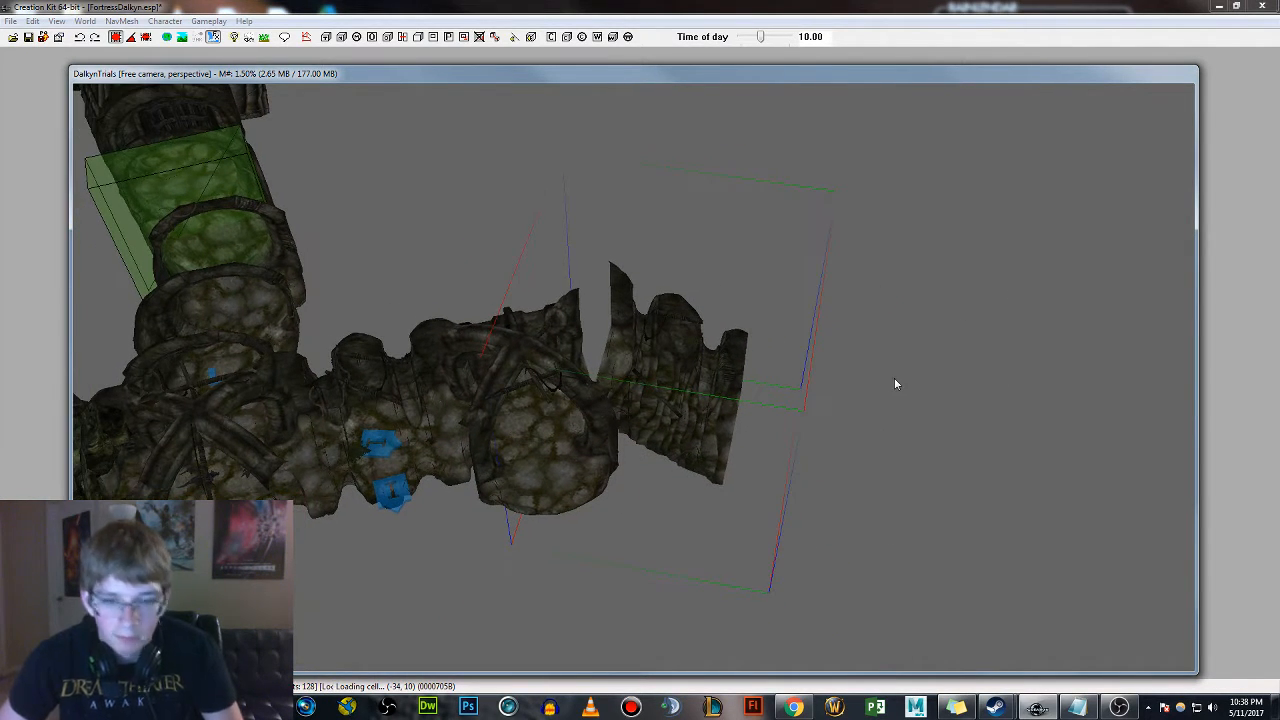
scroll(691, 386, "up", 3)
middle_click_drag(697, 372, 658, 379, "shift")
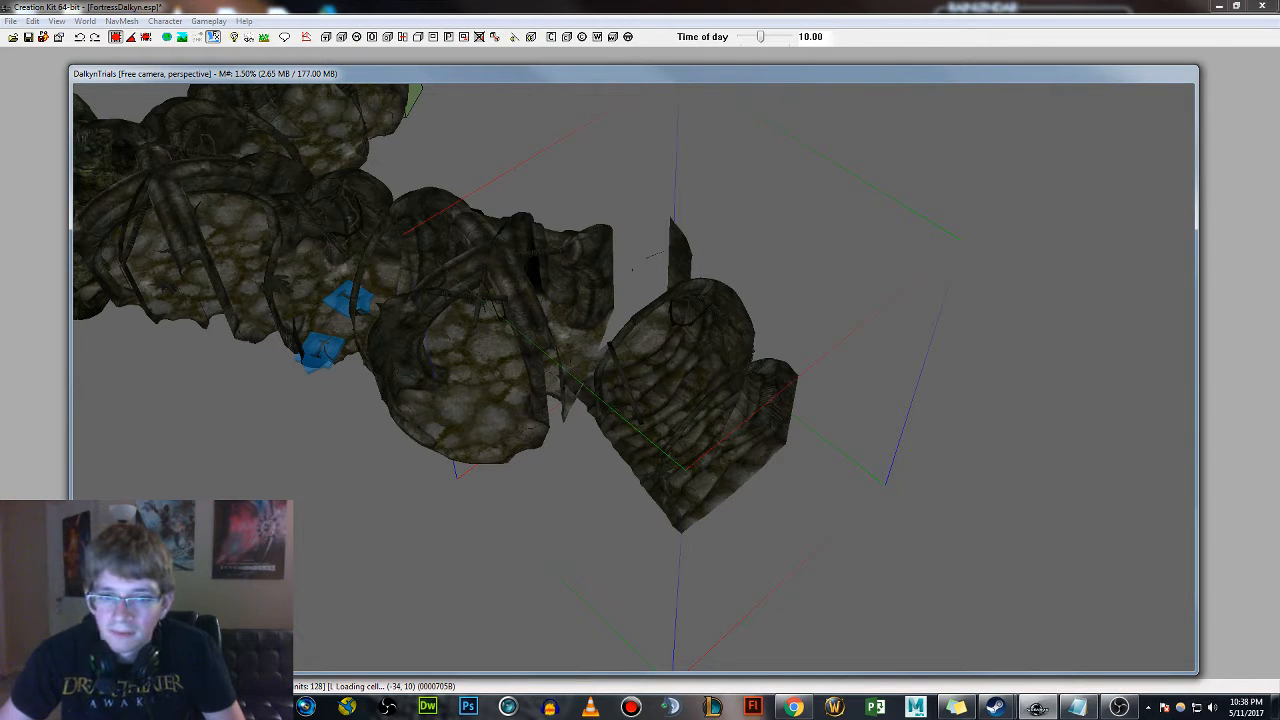
middle_click_drag(684, 392, 662, 390, "shift")
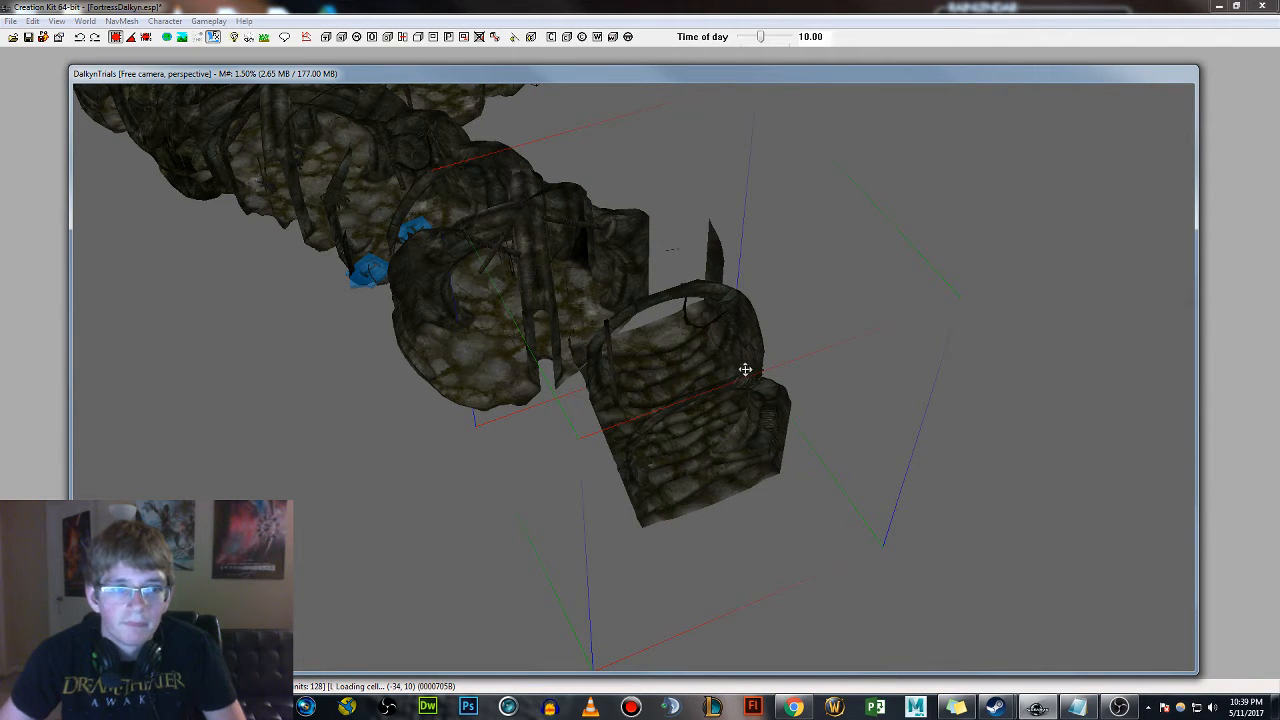
mouse_move(750, 342)
middle_mouse_down("shift")
mouse_move(697, 284)
mouse_move(723, 440)
mouse_move(766, 434)
mouse_move(731, 269)
mouse_move(737, 397)
mouse_move(754, 317)
middle_mouse_up("shift")
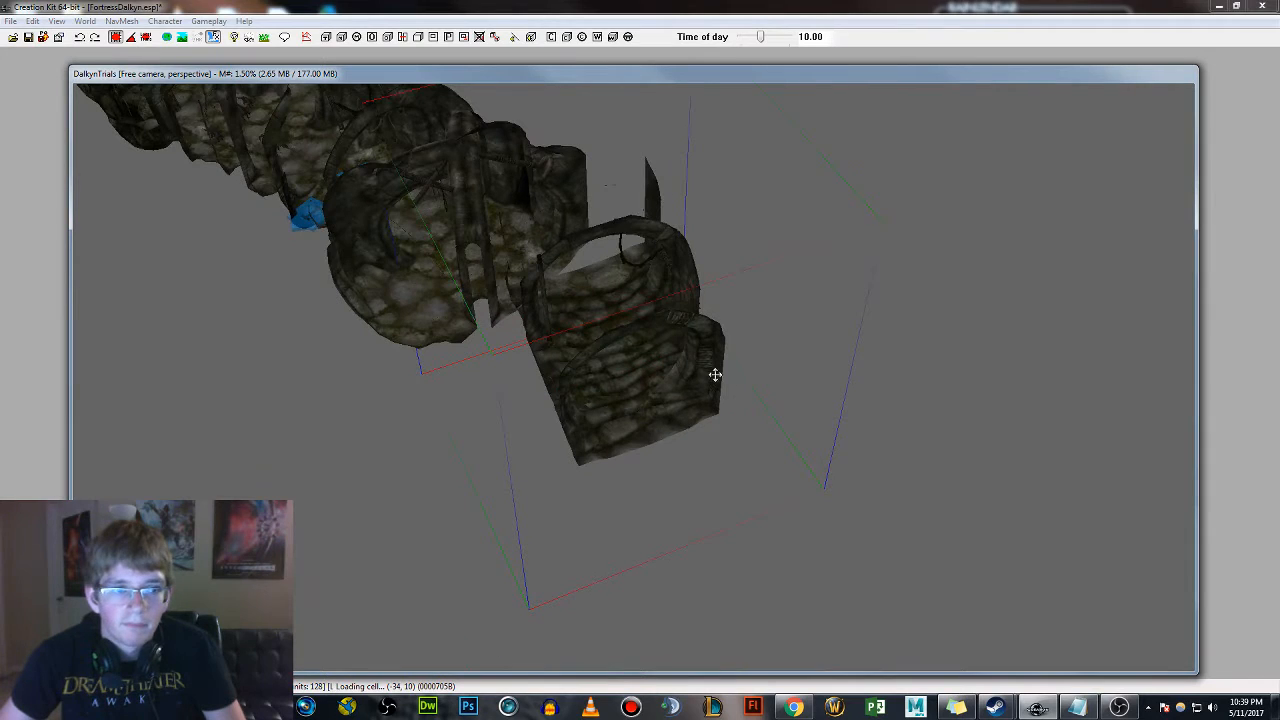
middle_click_drag(854, 339, 924, 336, "shift")
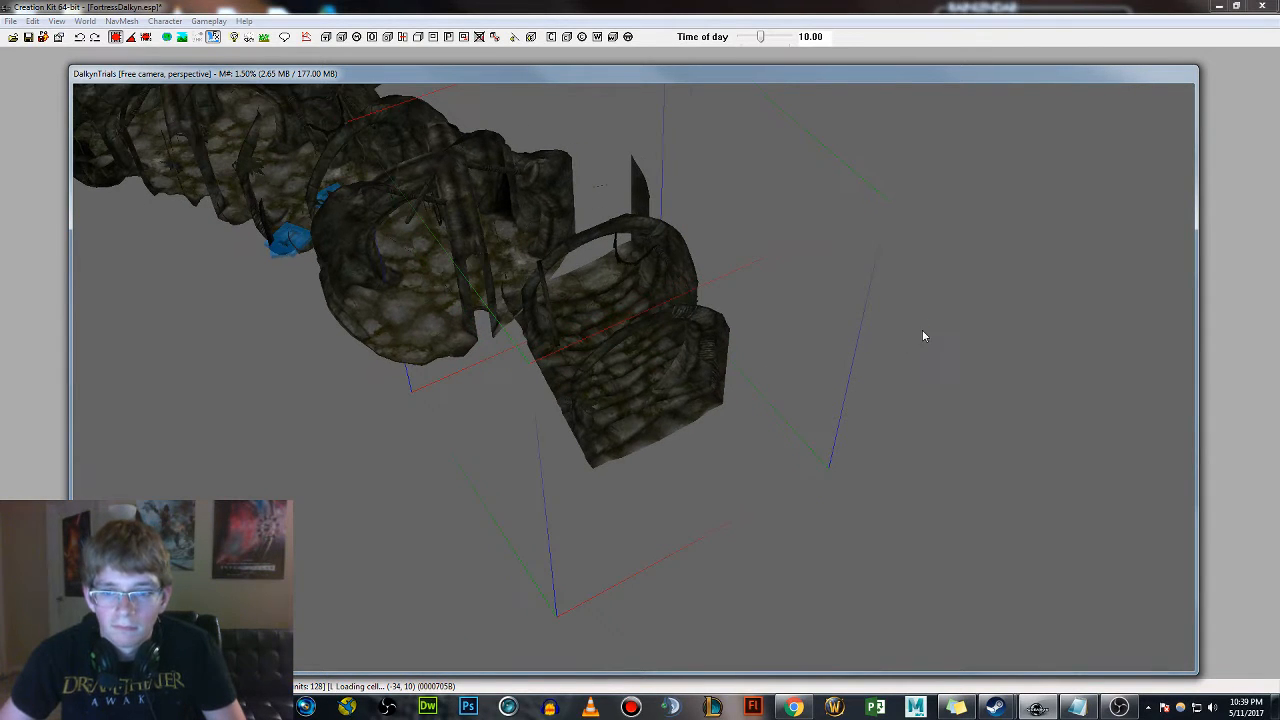
Rotate the selected stairs section slightly to adjust its angle beside the end room
right_click(650, 341)
left_click(657, 296)
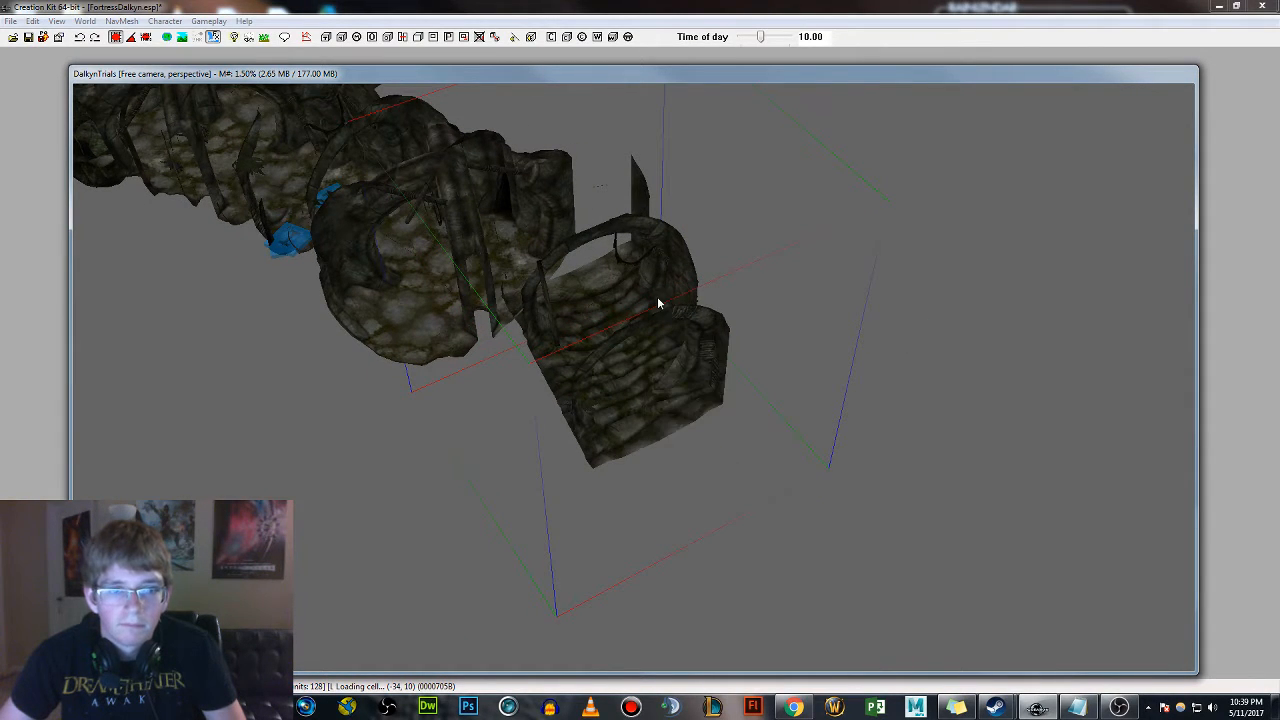
middle_click_drag(657, 296, 660, 299, "shift")
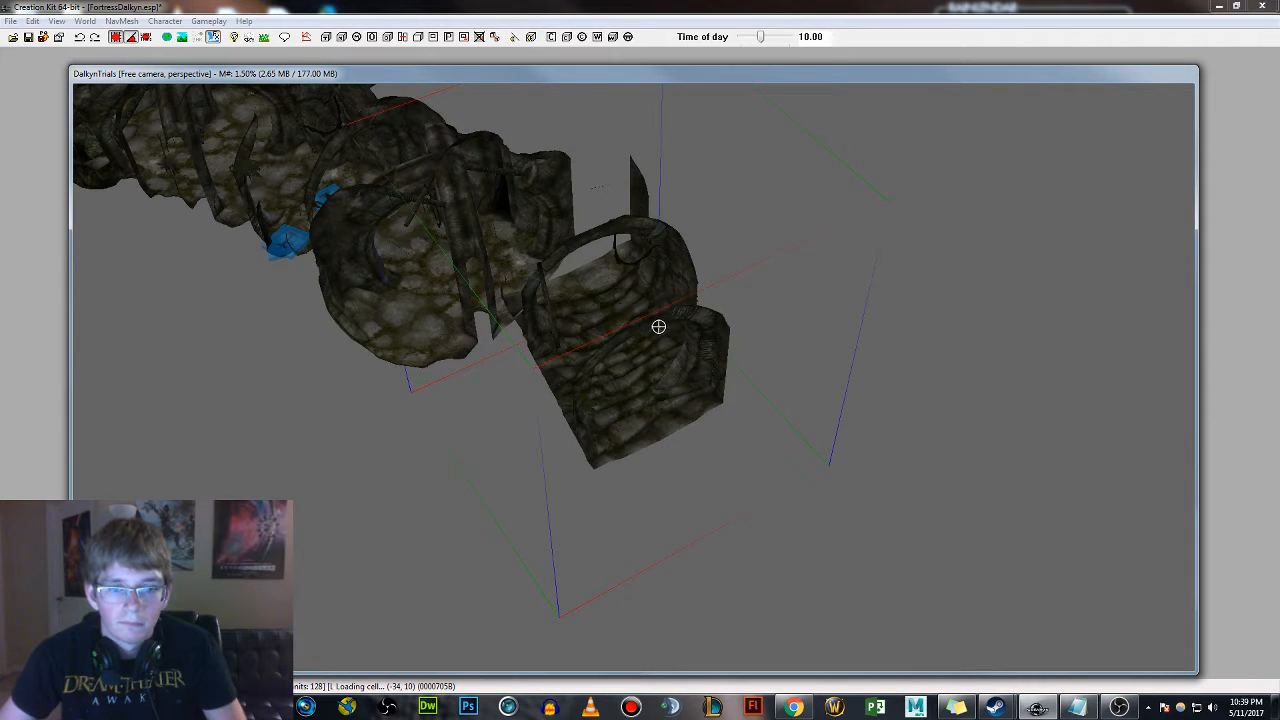
right_click_drag(659, 327, 658, 326)
left_click(669, 302)
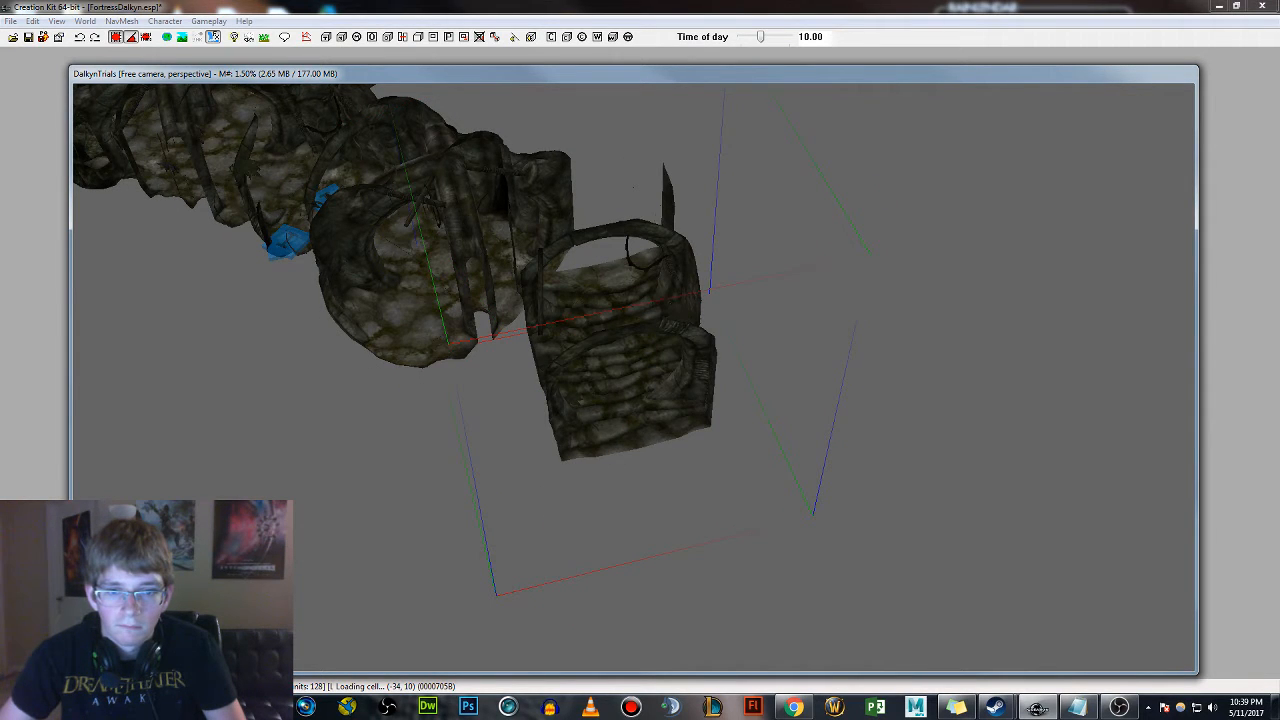
middle_click_drag(676, 301, 670, 325, "shift")
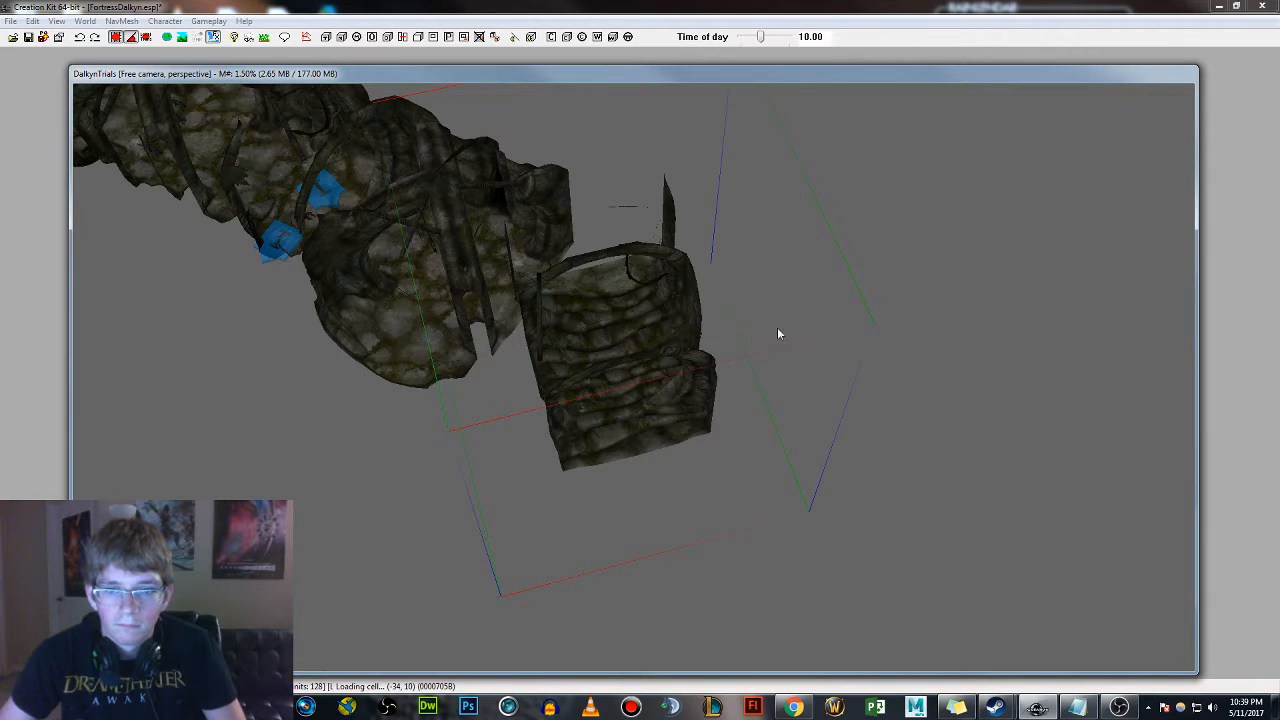
Rotate the stairs section to line up with the passage and move it flush against the end room's open side
left_click_drag(640, 340, 704, 324)
mouse_move(704, 324)
right_mouse_down()
mouse_move(724, 324)
mouse_move(704, 324)
right_mouse_up()
right_click_drag(692, 272, 711, 270)
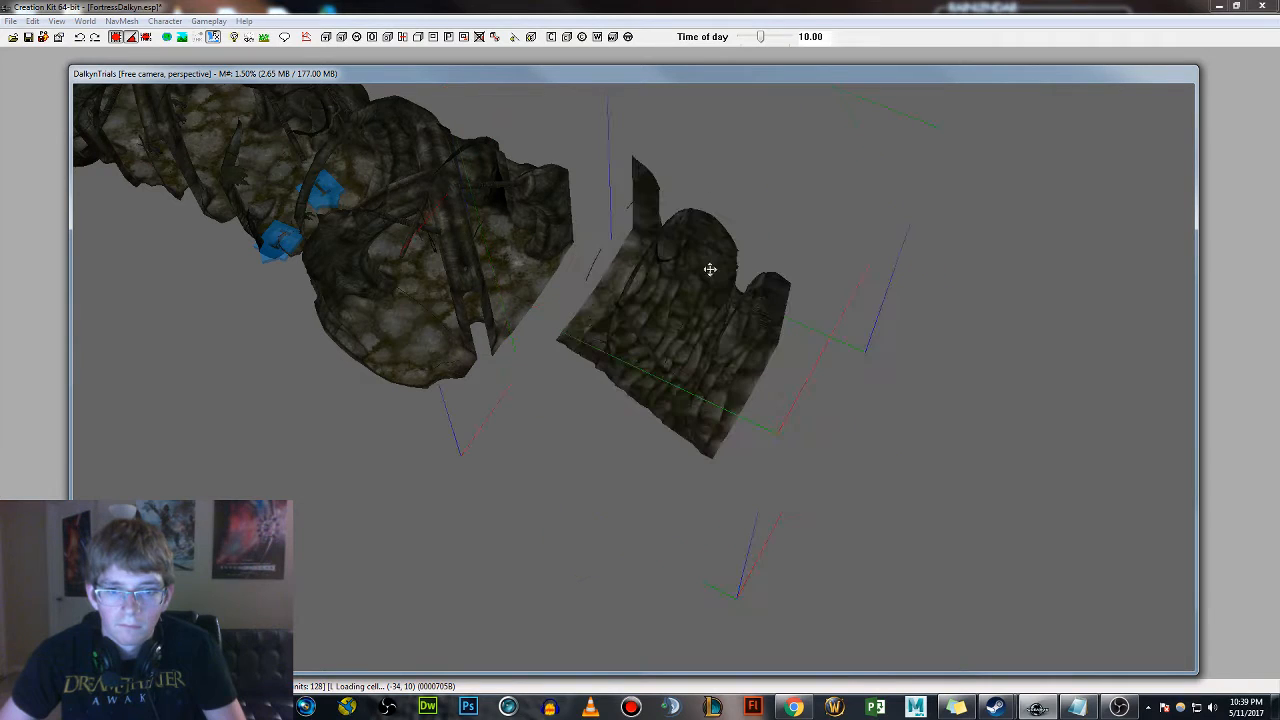
left_click_drag(711, 270, 650, 287)
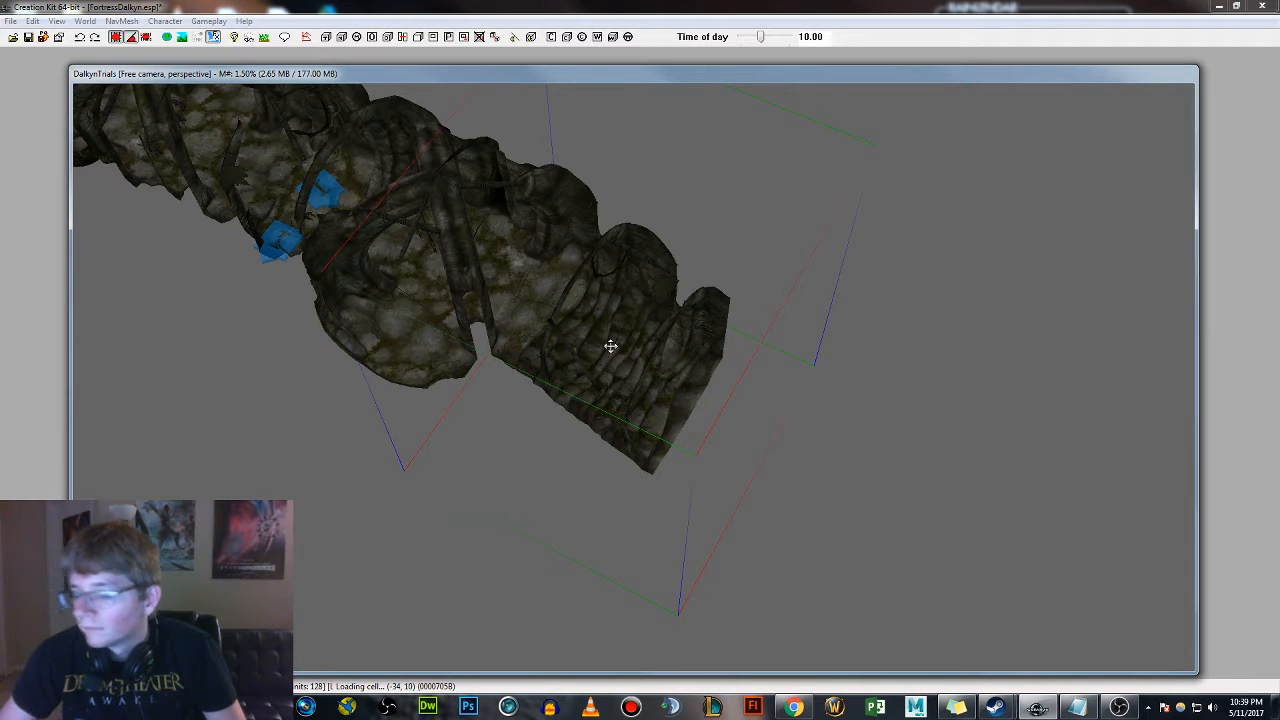
Inspect the joined stairs and end room from several viewpoints, and review the caves and corridors that lead to them
middle_click_drag(628, 365, 565, 252, "shift")
scroll(564, 252, "up", 10)
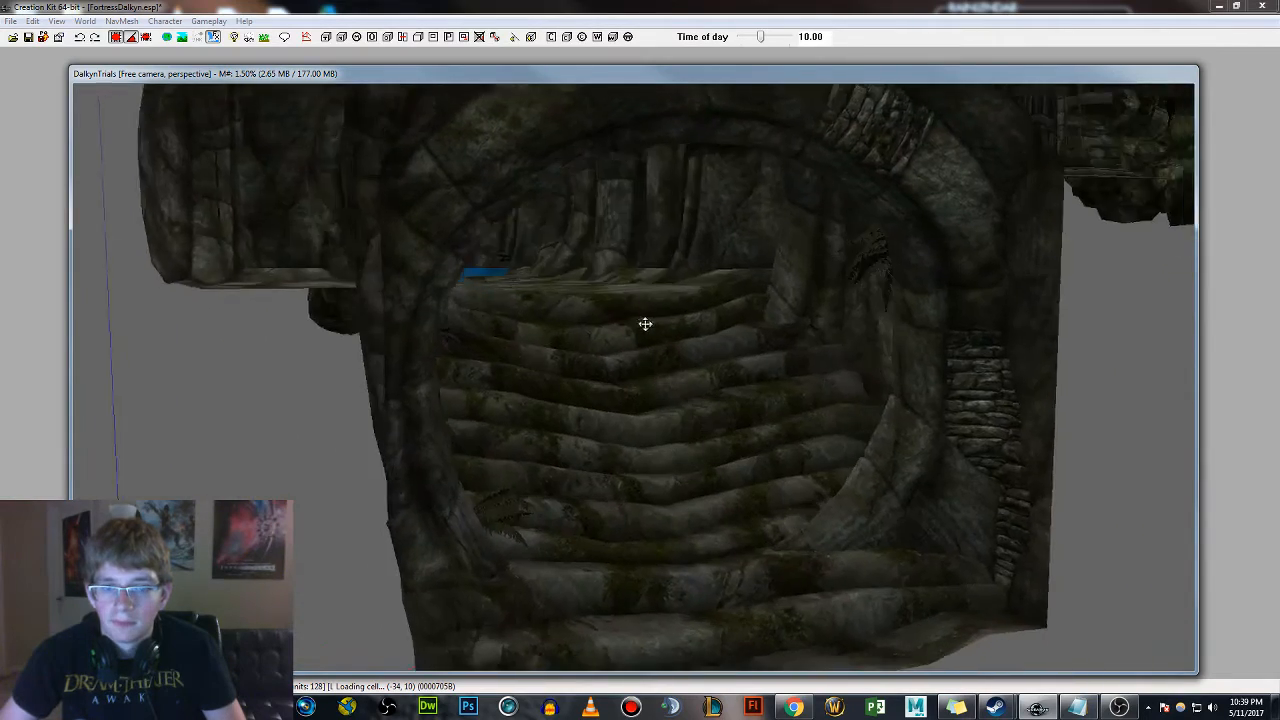
middle_click_drag(645, 323, 691, 389, "shift")
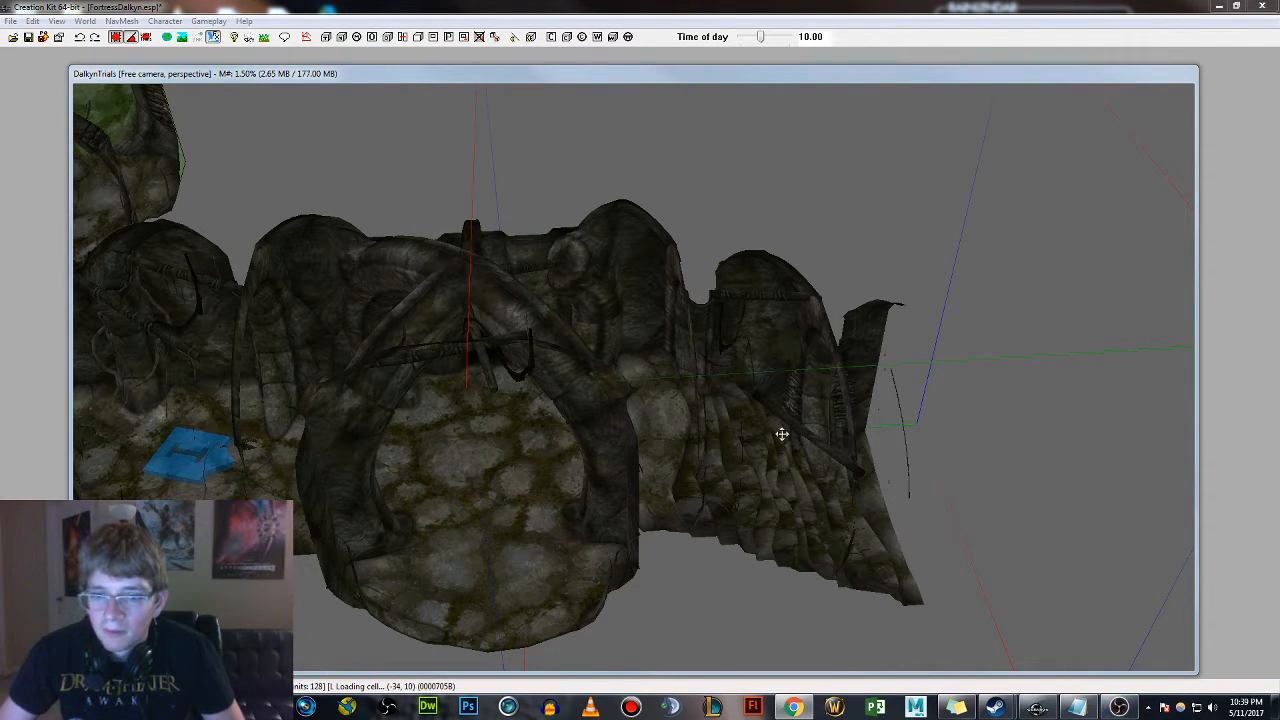
middle_click_drag(753, 447, 572, 336, "shift")
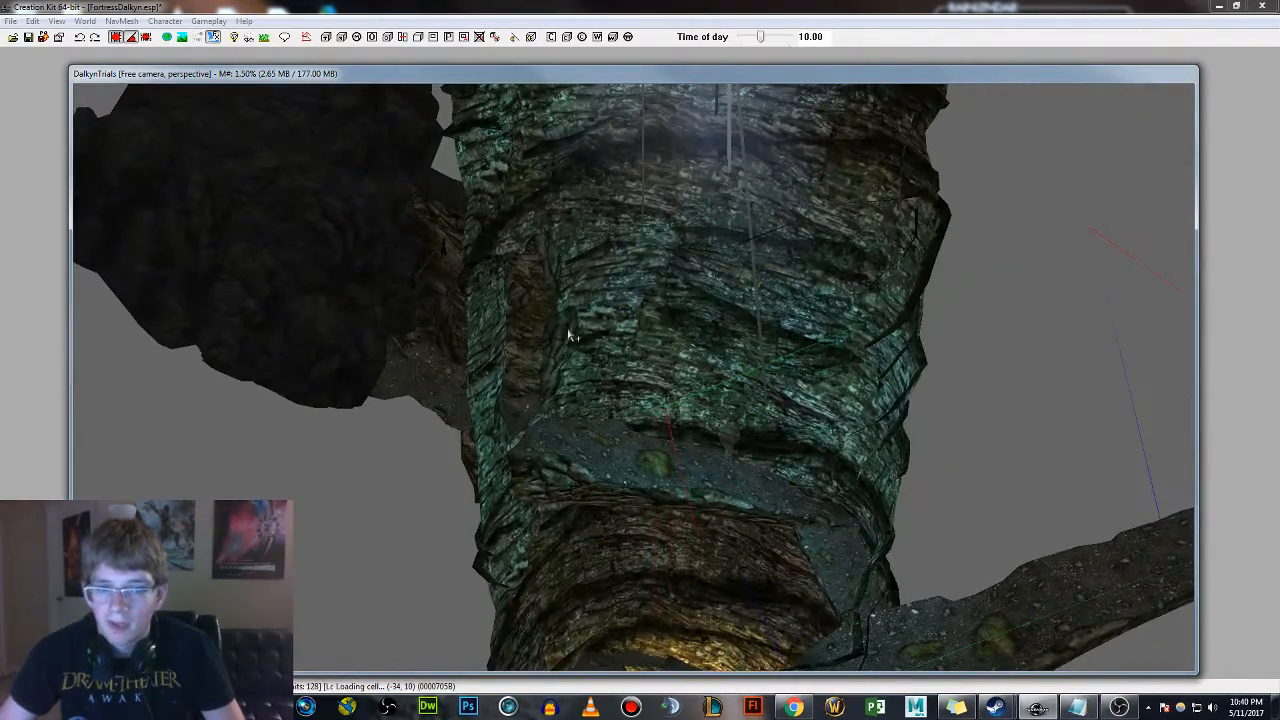
middle_click_drag(767, 487, 720, 487, "shift")
scroll(678, 380, "up", 3)
scroll(758, 430, "up", 4)
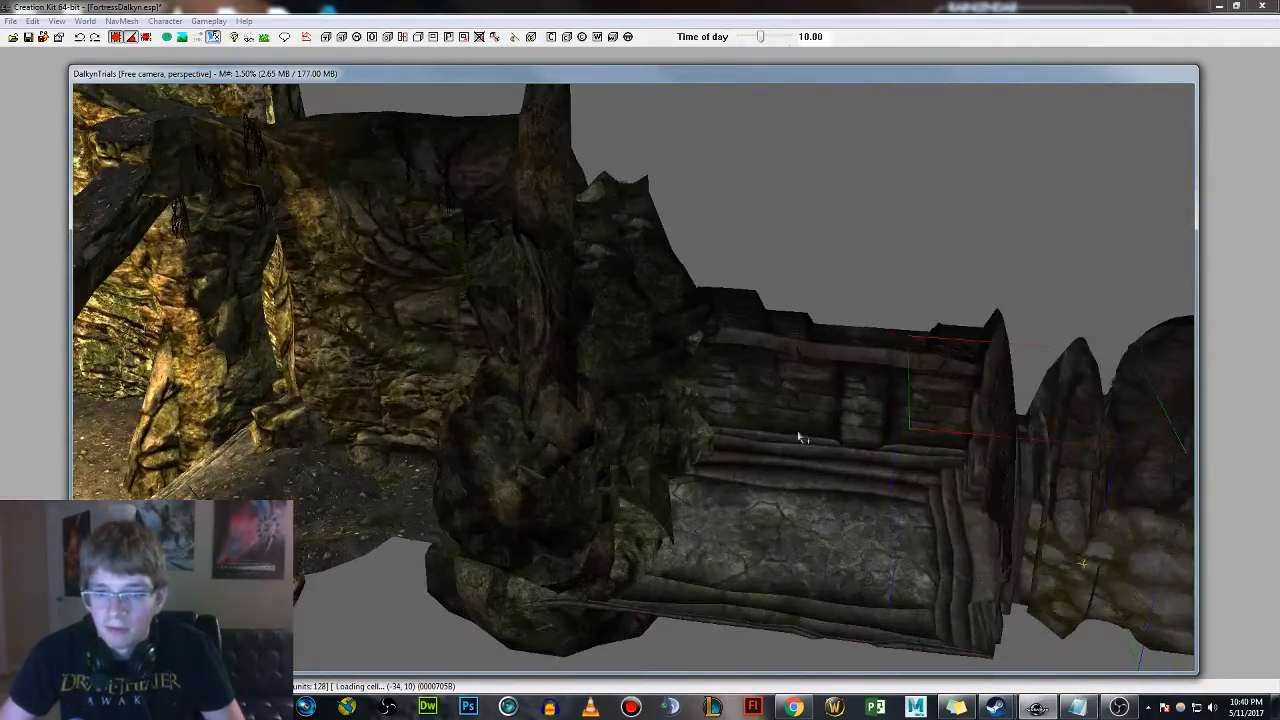
middle_click_drag(588, 388, 718, 428, "shift")
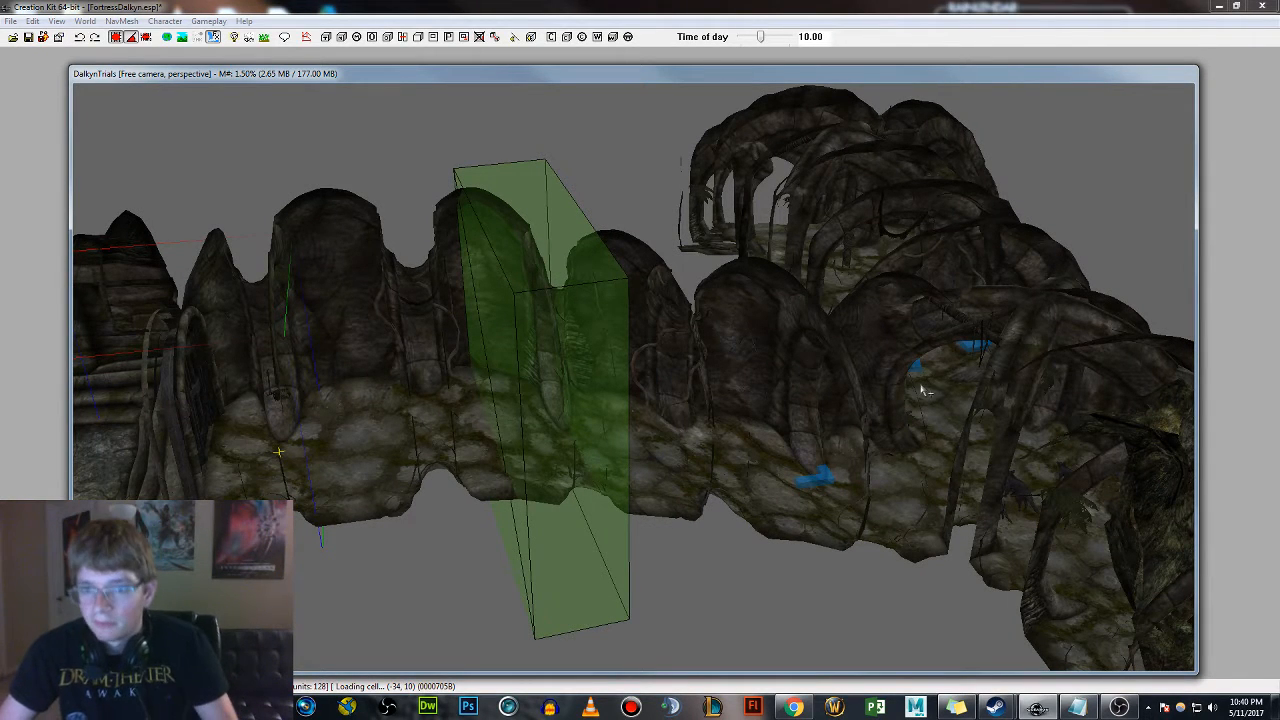
middle_click_drag(924, 390, 618, 362, "shift")
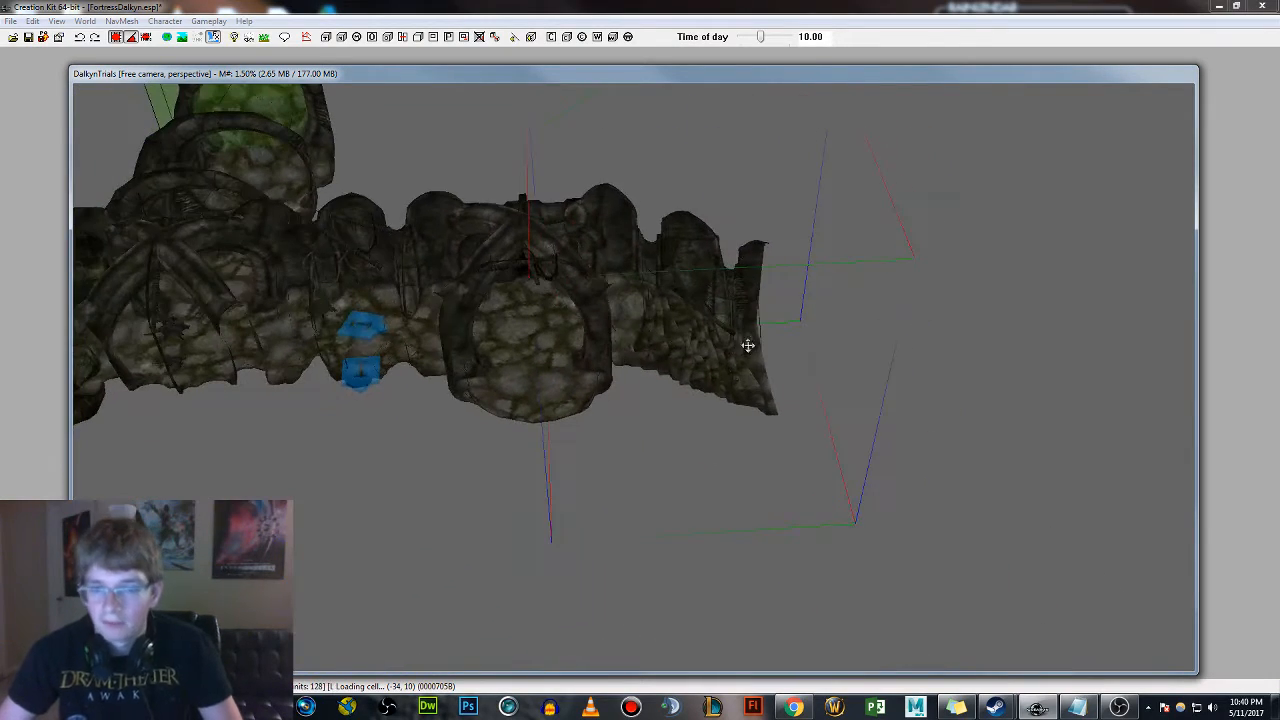
middle_click_drag(748, 345, 786, 366, "shift")
scroll(757, 369, "up", 6)
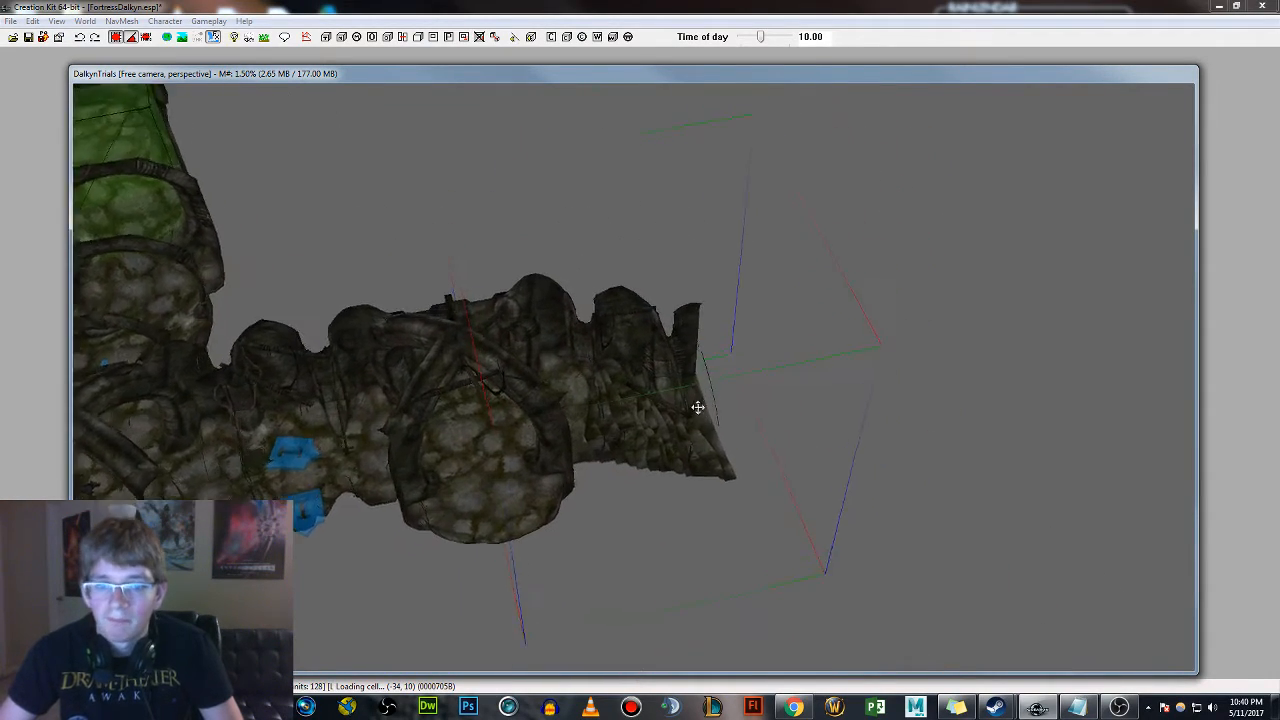
middle_click_drag(737, 371, 691, 367, "shift")
middle_click_drag(769, 377, 651, 332, "shift")
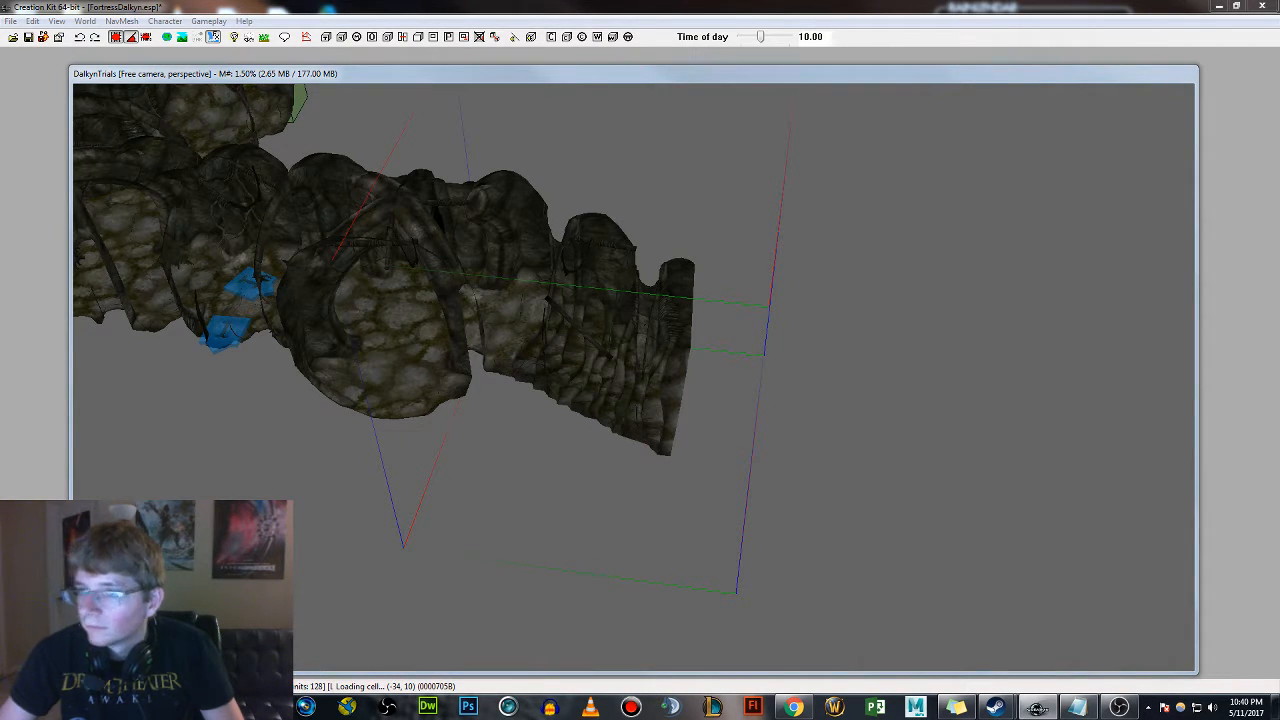
Try placing another dungeon piece beyond the far end of the stairs, and delete it
left_click_drag(742, 400, 898, 447)
middle_click_drag(898, 447, 880, 455)
right_click_drag(880, 455, 879, 452)
middle_click_drag(879, 452, 825, 400)
key("Delete")
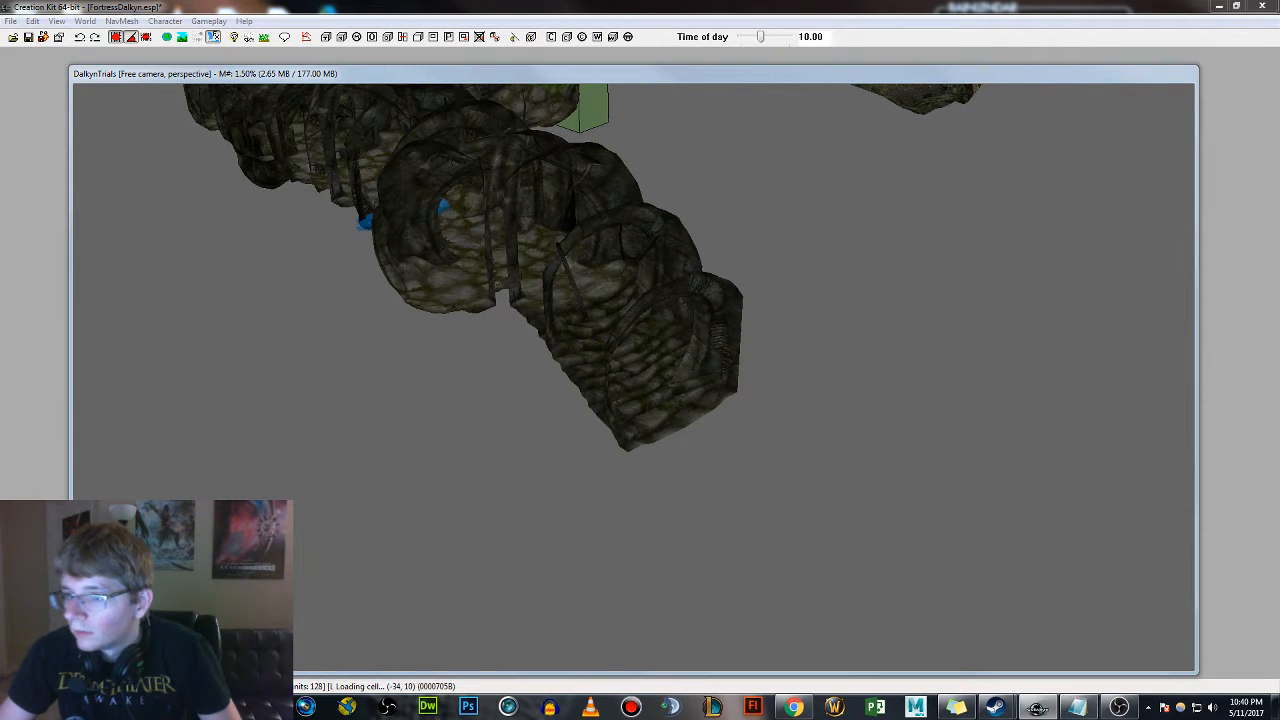
Add a cross-arched room section and fit it onto the far end of the stairs
left_click_drag(703, 397, 780, 489)
middle_click_drag(780, 489, 833, 527)
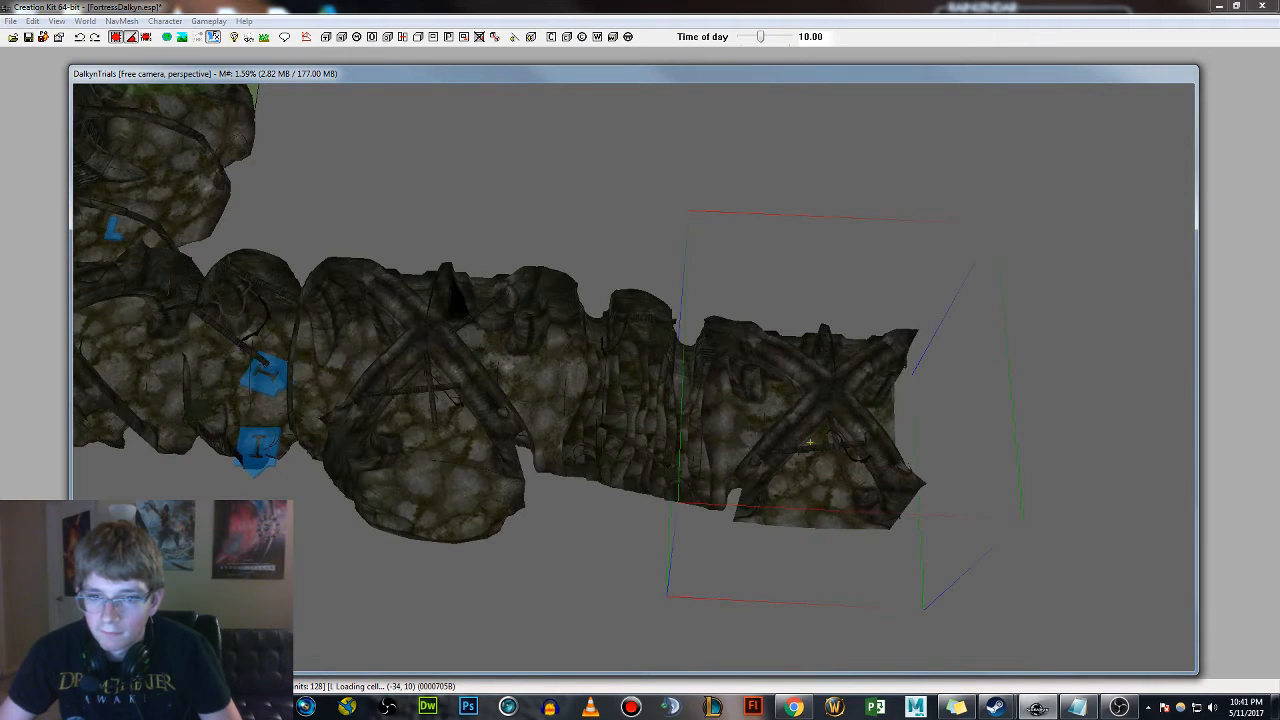
right_click_drag(809, 441, 820, 441)
mouse_move(820, 441)
middle_mouse_down()
mouse_move(840, 383)
mouse_move(806, 447)
middle_mouse_up()
Try adding a copy of the room at the top of the stairs beside the new cross-arched room, and delete the copy
left_click(459, 454)
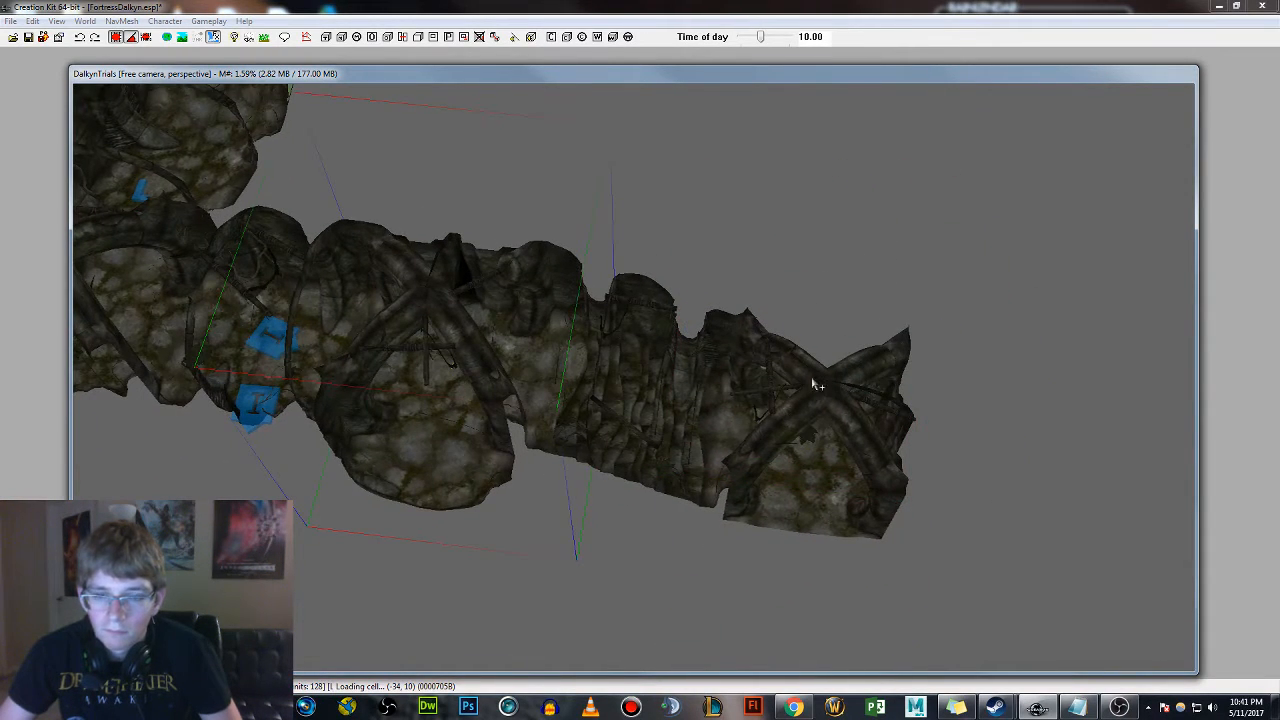
middle_click_drag(812, 384, 954, 380)
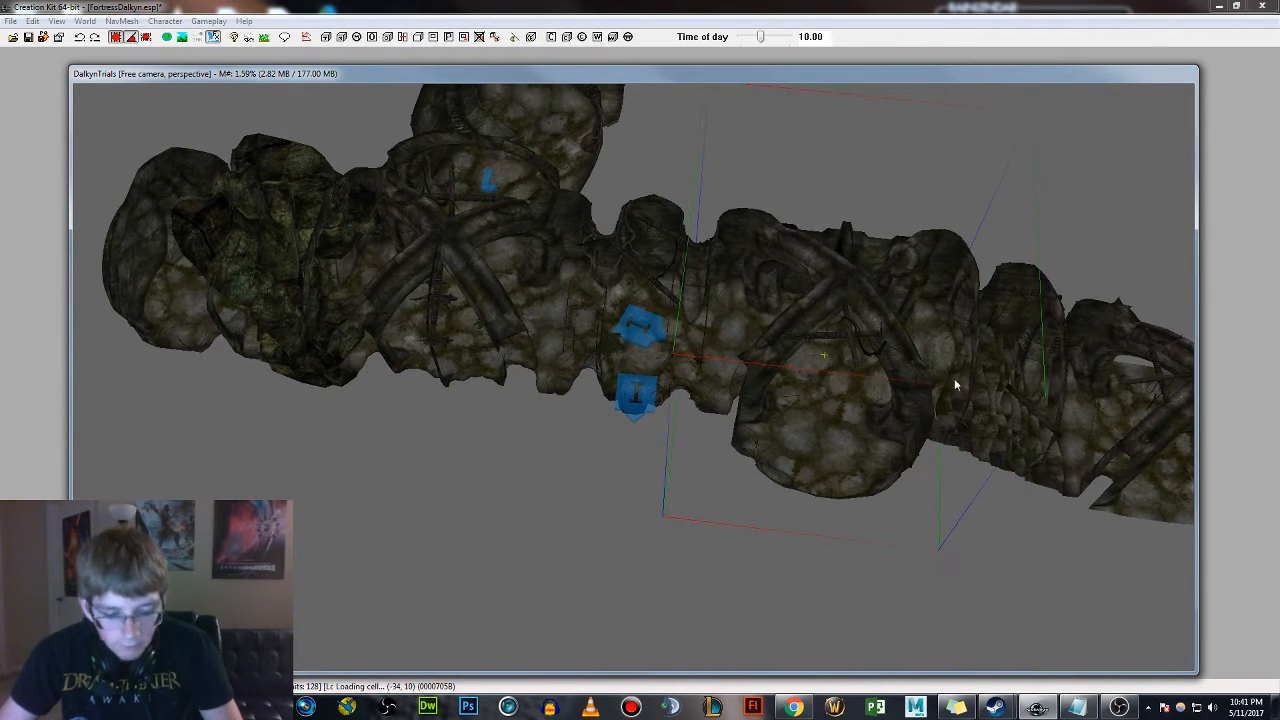
middle_click_drag(864, 412, 879, 391, "shift")
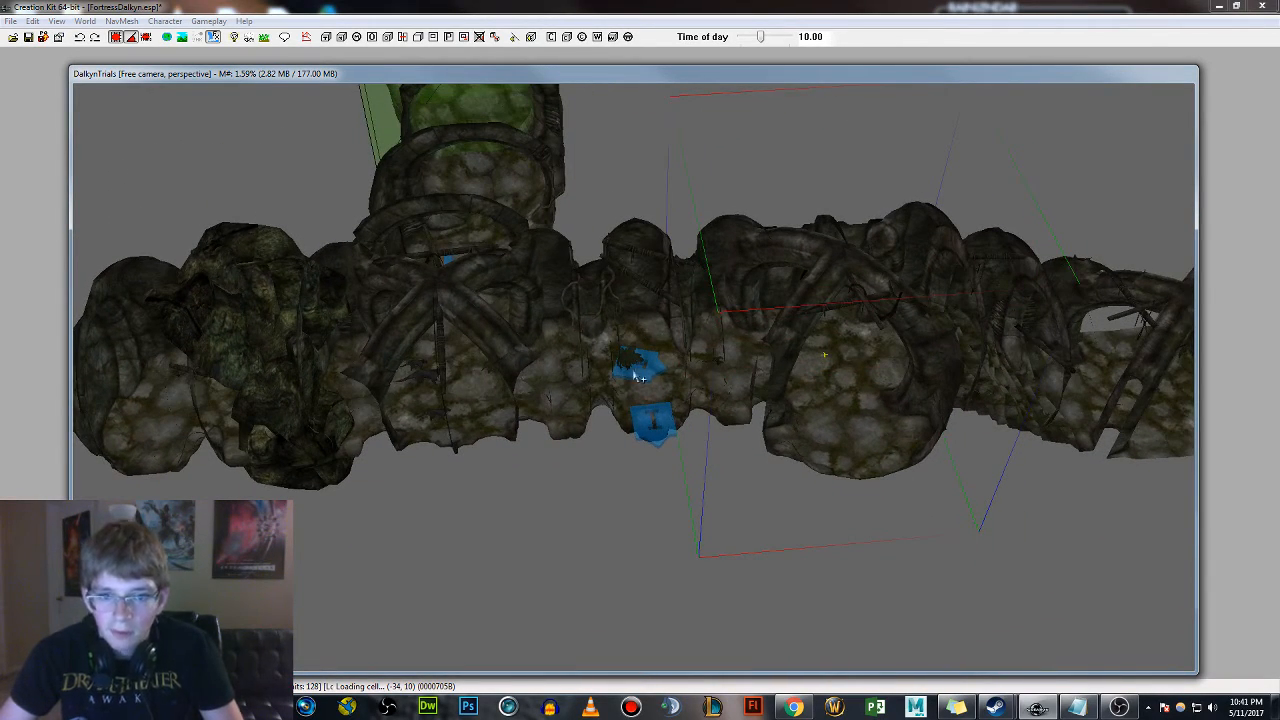
middle_click_drag(891, 336, 906, 337, "shift")
middle_click_drag(390, 343, 785, 295, "shift")
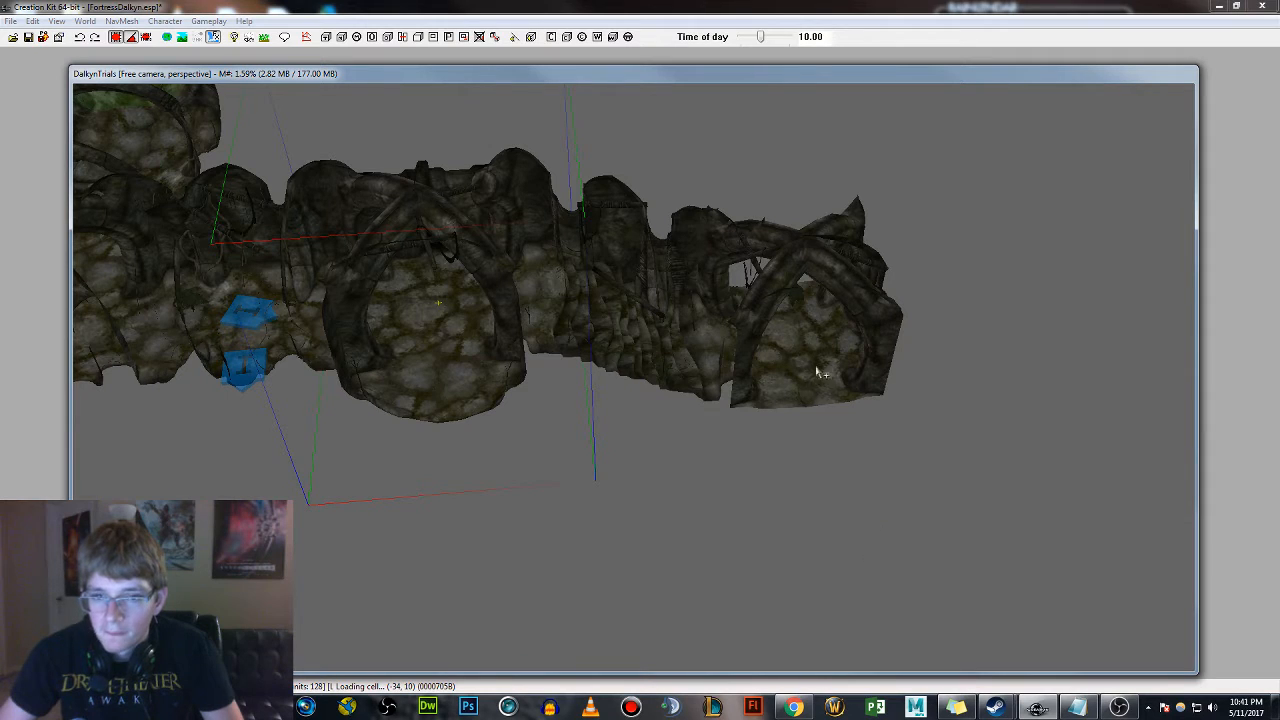
middle_click_drag(451, 383, 707, 290, "shift")
key("ctrl+v")
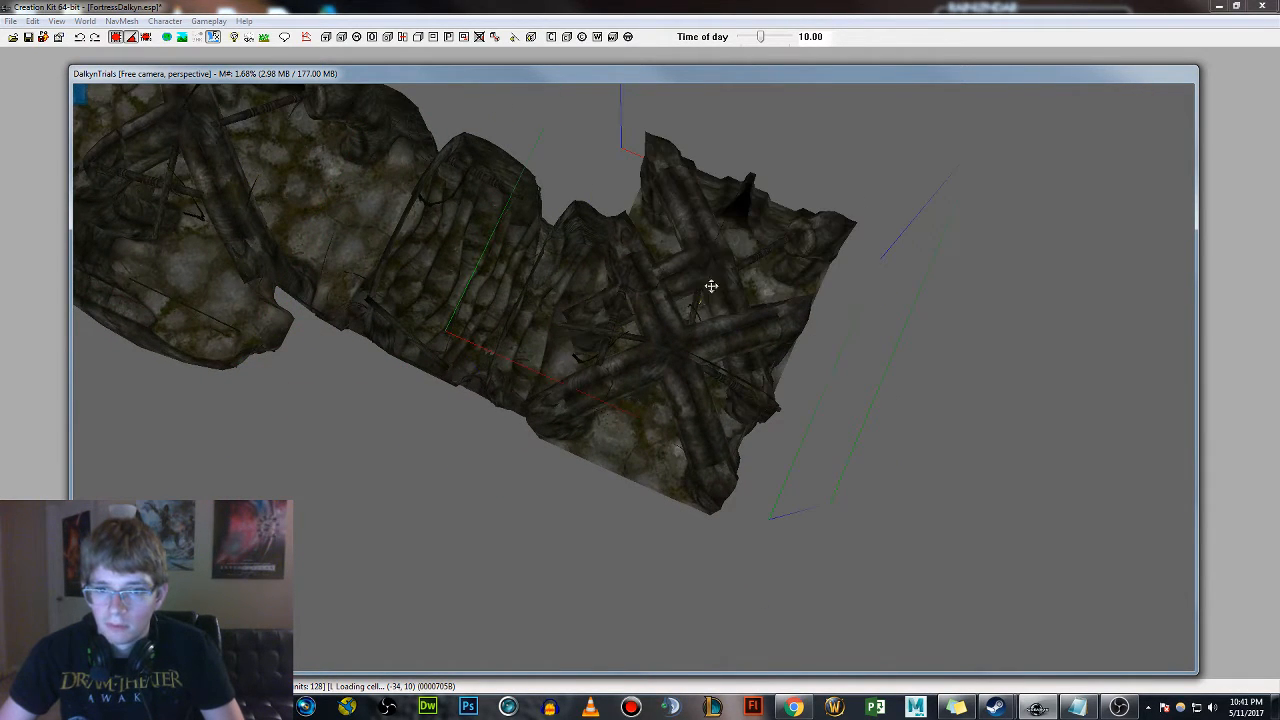
key("Delete")
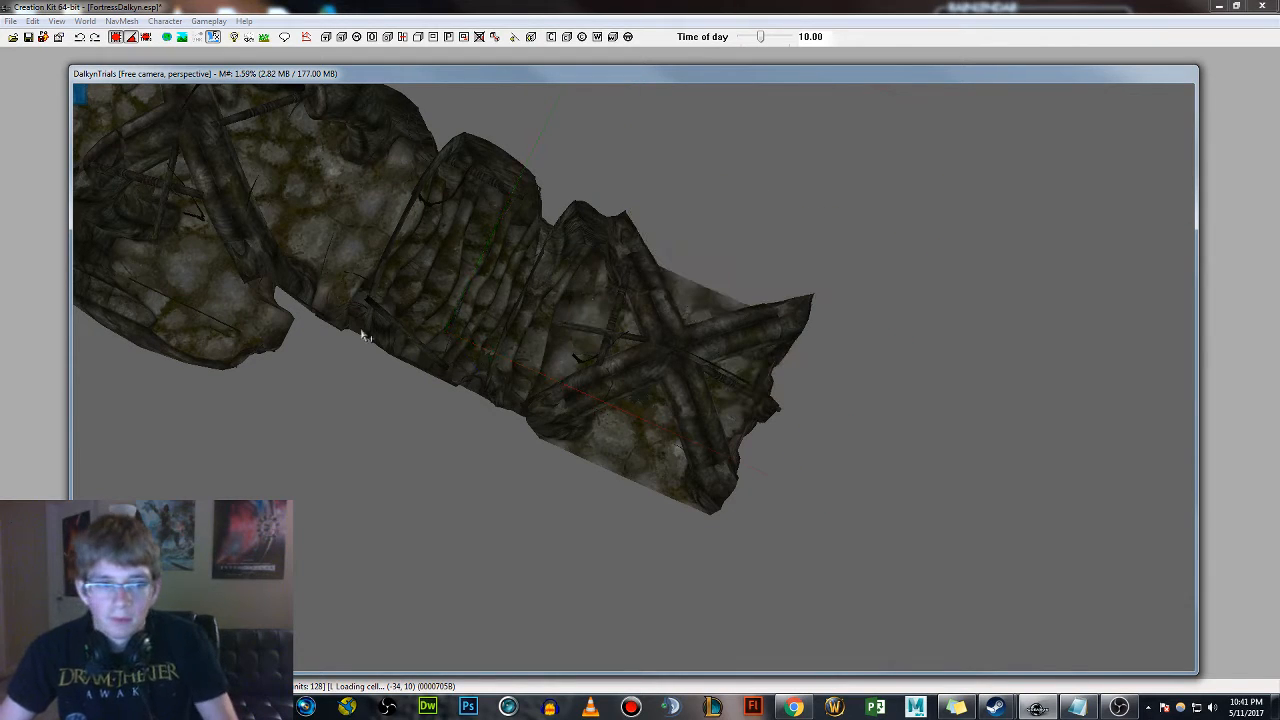
Add a rounded wall section, turn it, and fit it against the open side of the new cross-arched room
left_click_drag(687, 300, 717, 300)
right_click_drag(728, 272, 741, 238)
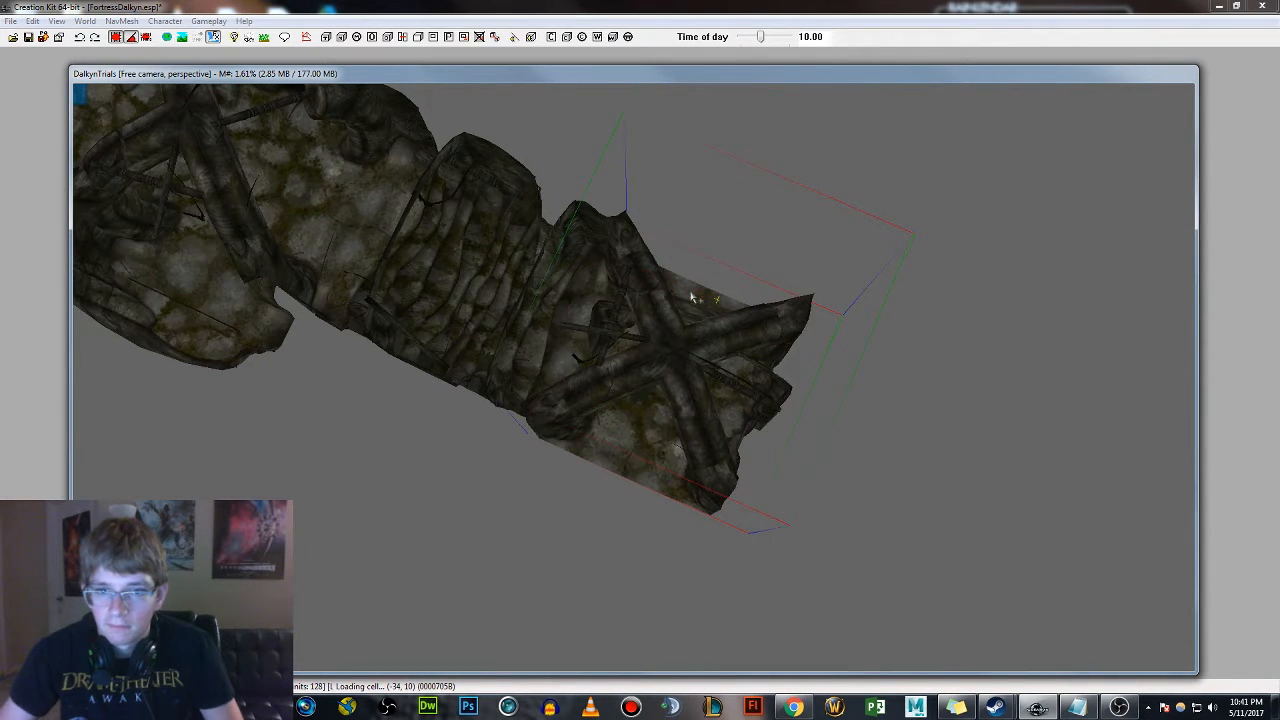
left_click_drag(697, 343, 720, 300)
left_click_drag(703, 362, 698, 432)
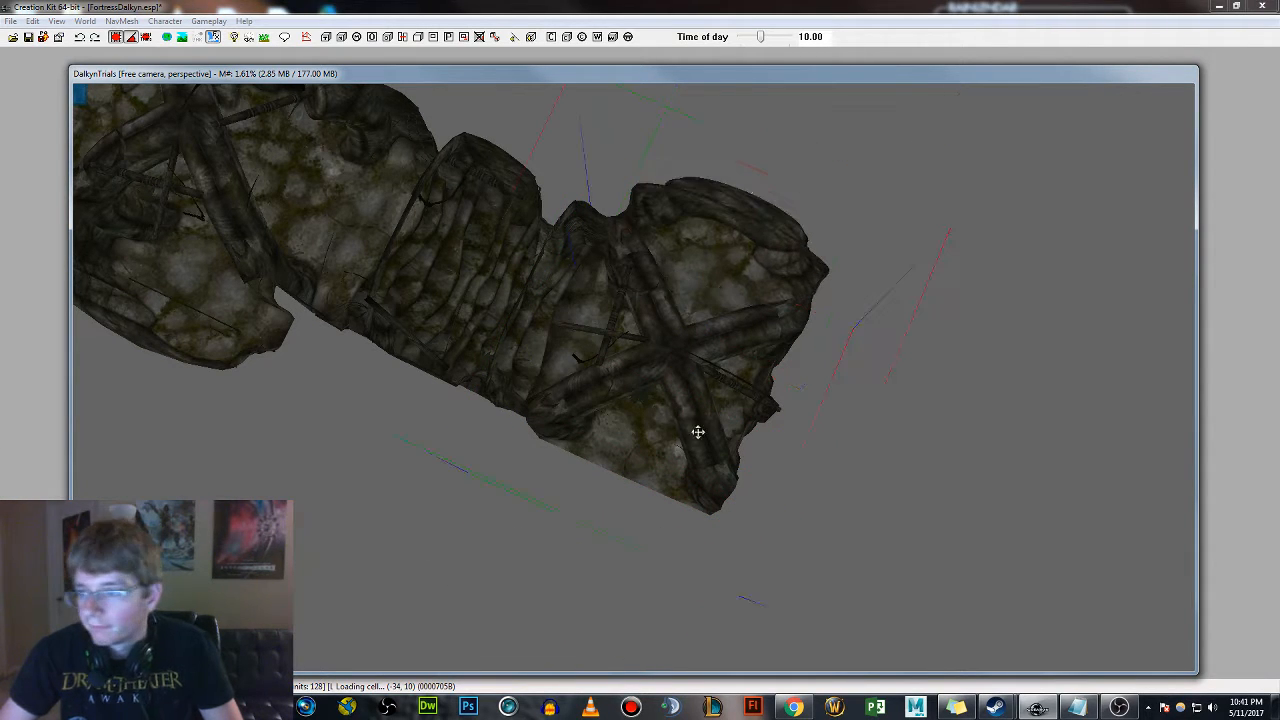
middle_click_drag(715, 405, 677, 404)
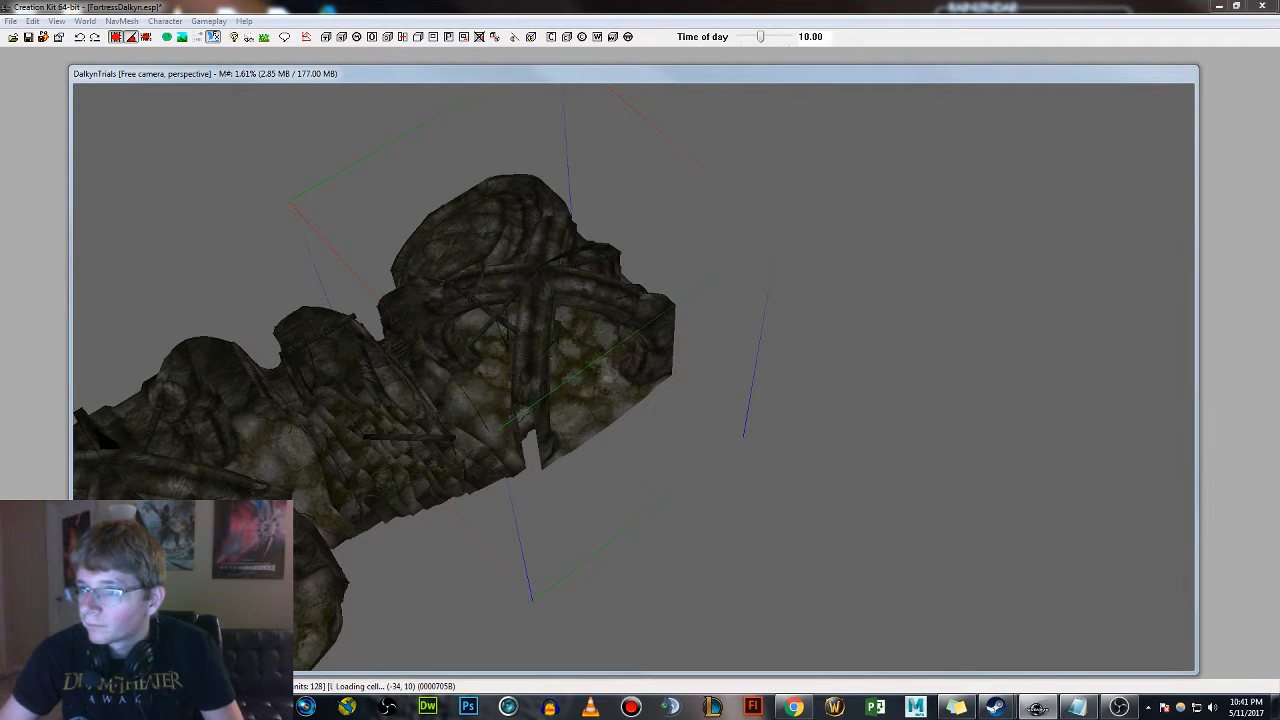
Try placing a large hall with a square opening in its floor beyond the cross-arched room, and delete it
left_click_drag(605, 376, 606, 376)
left_click_drag(731, 367, 1056, 476)
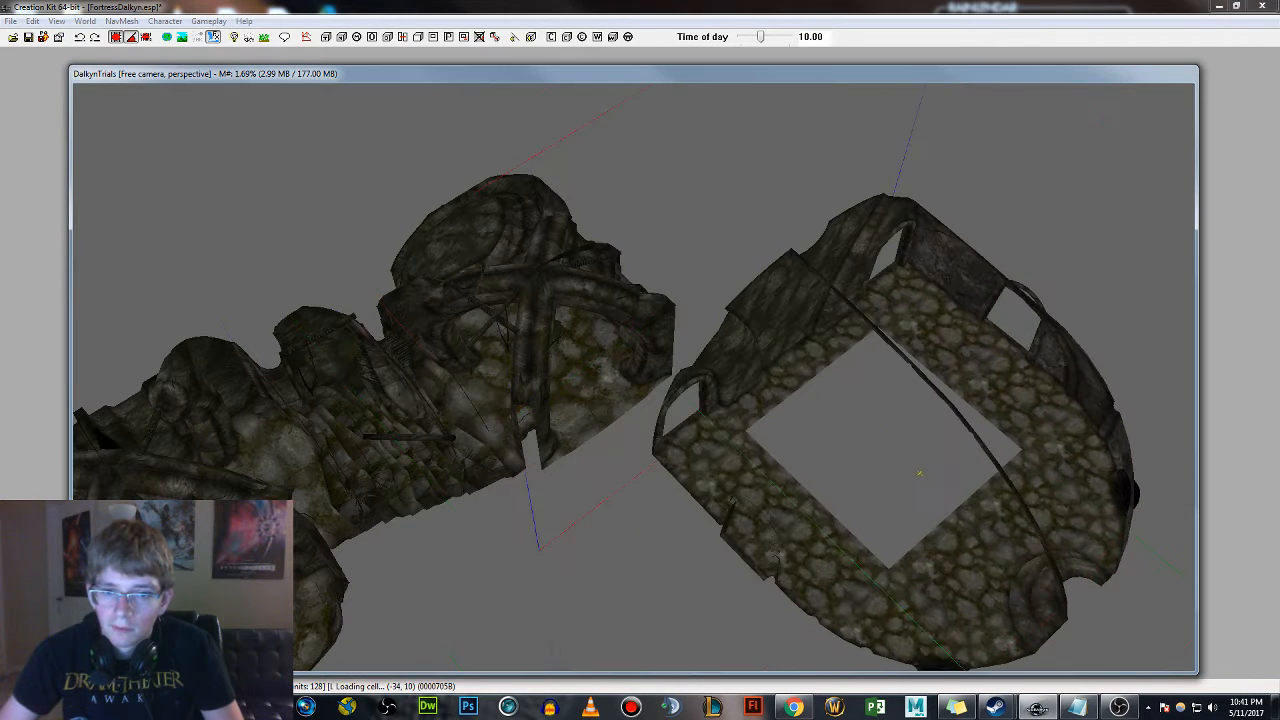
middle_click_drag(1048, 477, 1046, 458, "shift")
key("Delete")
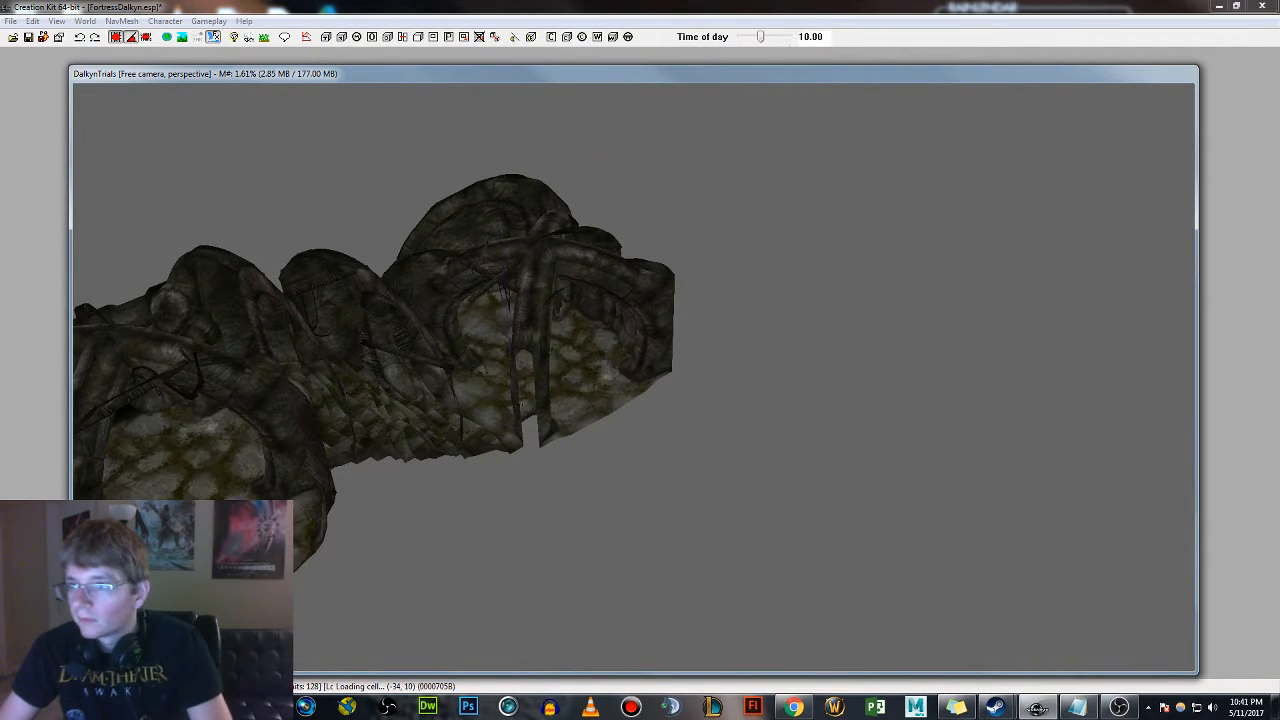
Place a large solid-floored hall beyond the cross-arched room, and replace it with the variant featuring a central pedestal and spiral floor carvings
left_click_drag(772, 363, 935, 503)
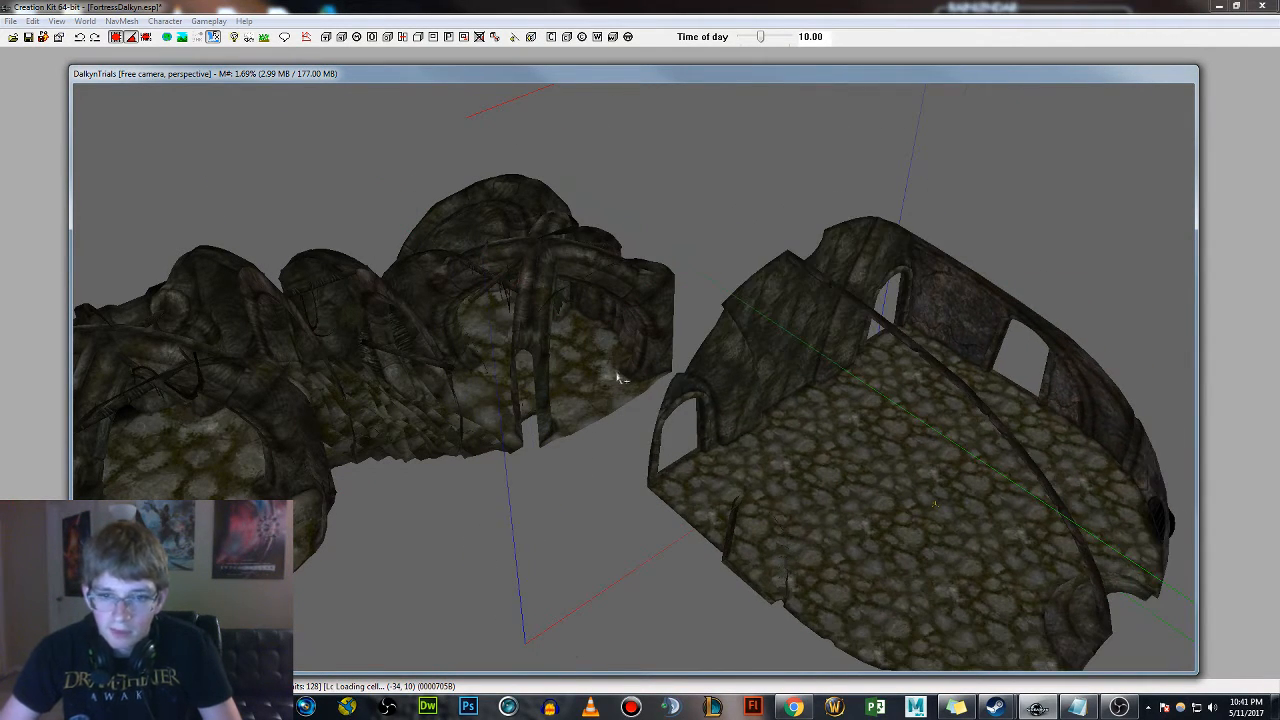
scroll(750, 455, "up", 2)
middle_click_drag(769, 466, 705, 432, "shift")
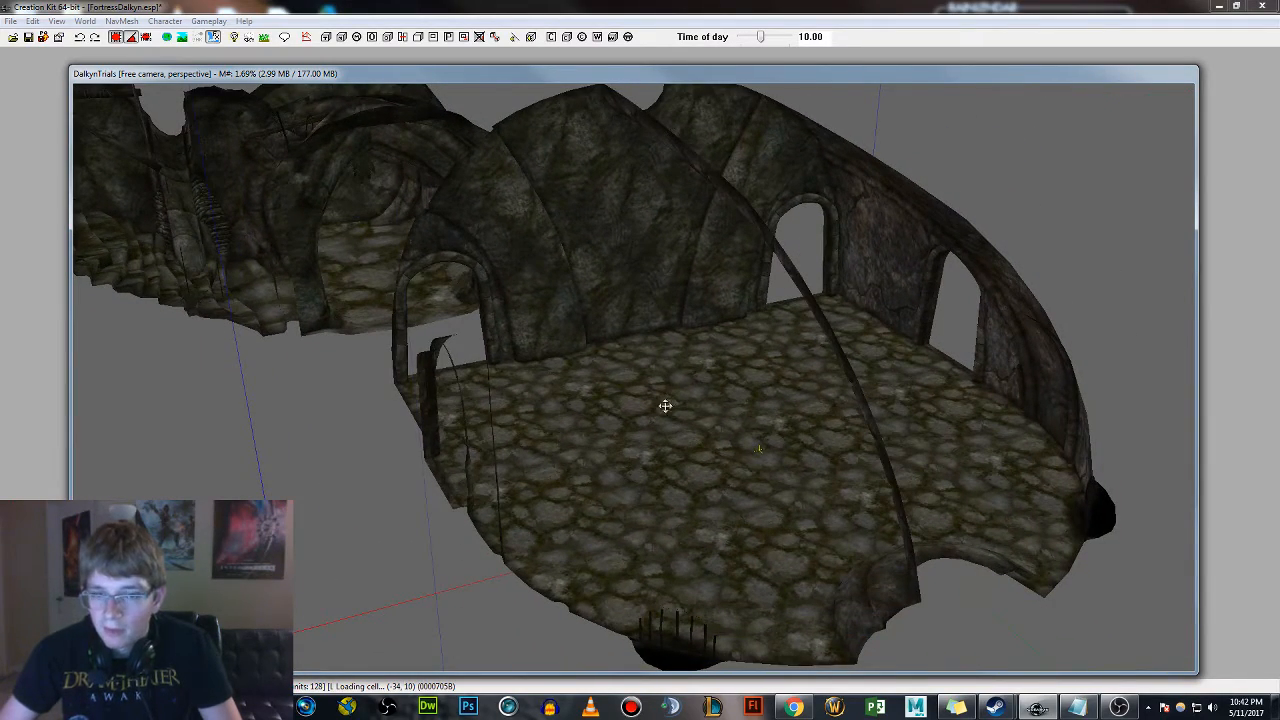
middle_click_drag(781, 304, 780, 404, "shift")
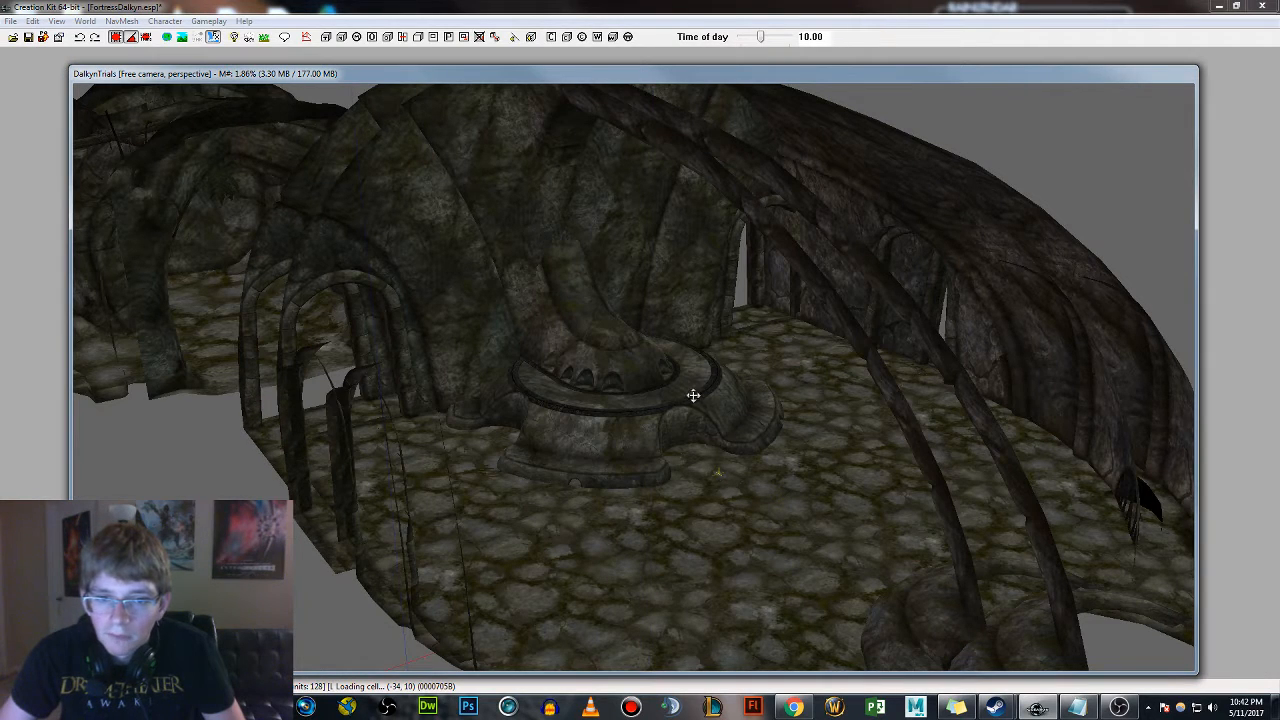
mouse_move(689, 391)
left_mouse_down()
mouse_move(735, 406)
mouse_move(690, 392)
mouse_move(612, 400)
left_mouse_up()
key("Delete")
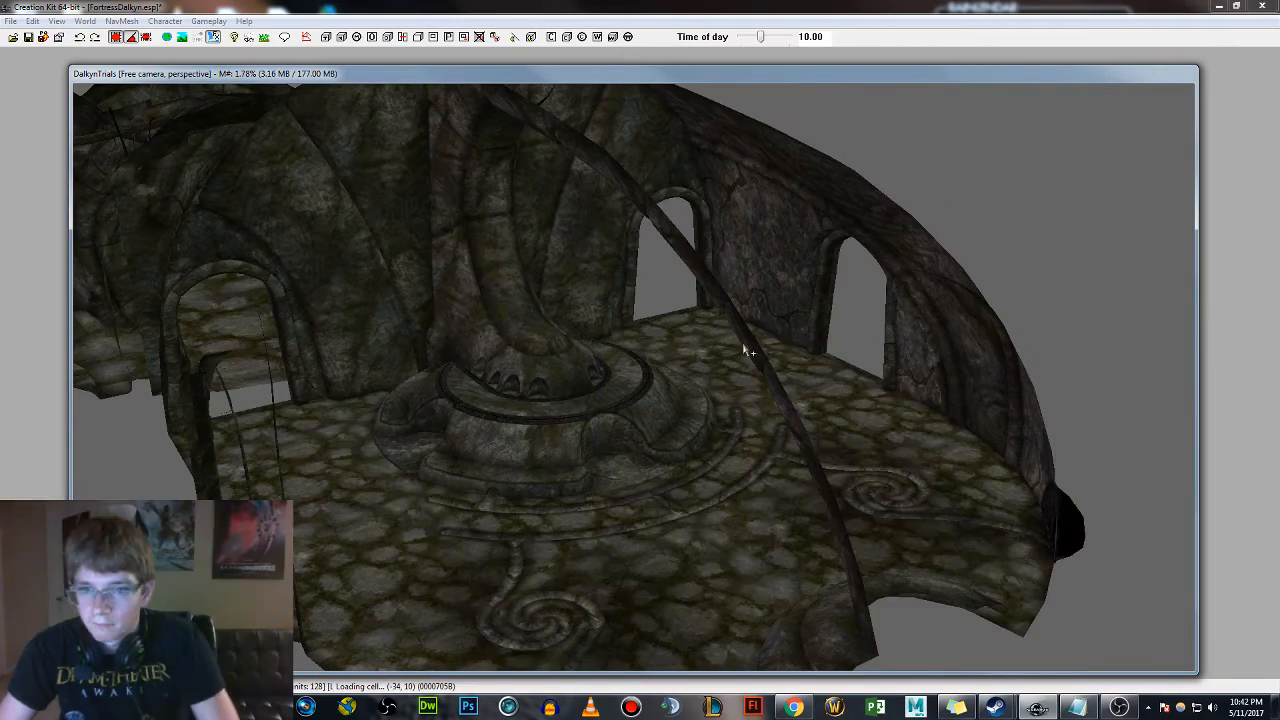
Inspect the large hall's central pedestal, spiral floor channels and barred wall grate up close
mouse_move(624, 398)
middle_mouse_down("shift")
mouse_move(631, 386)
mouse_move(618, 411)
middle_mouse_up("shift")
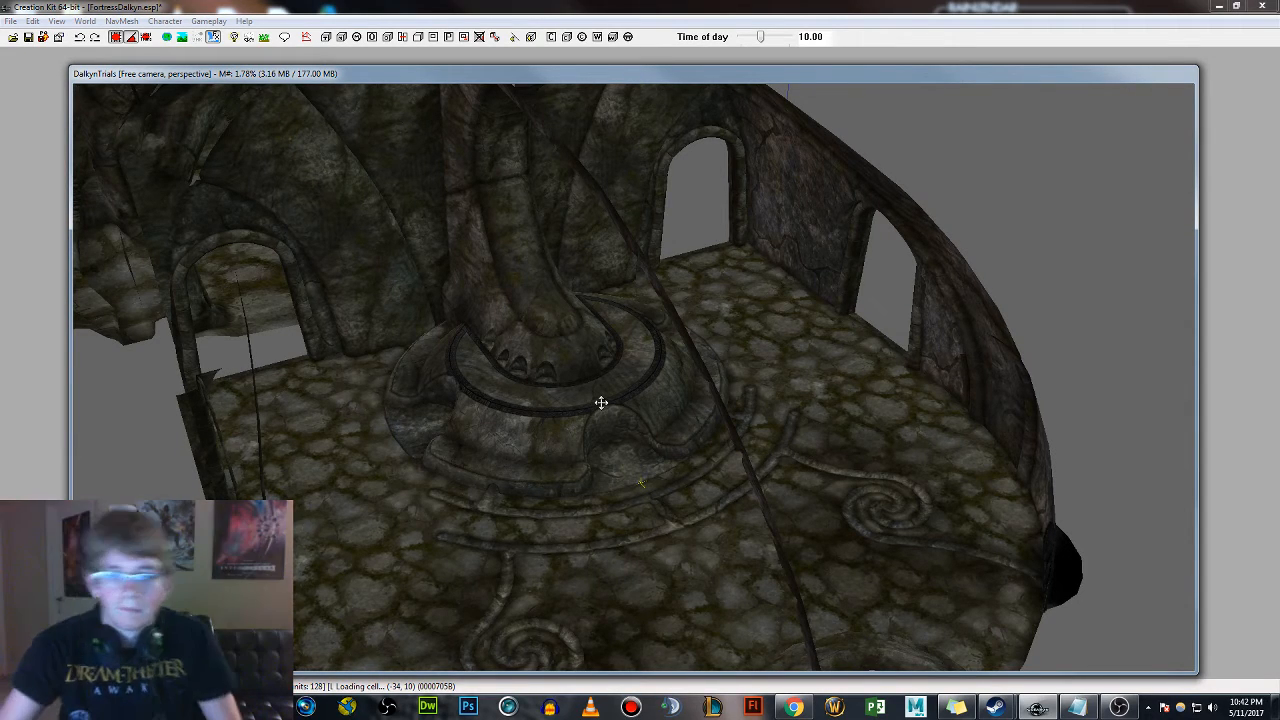
middle_click_drag(626, 397, 744, 380, "shift")
scroll(750, 320, "up", 5)
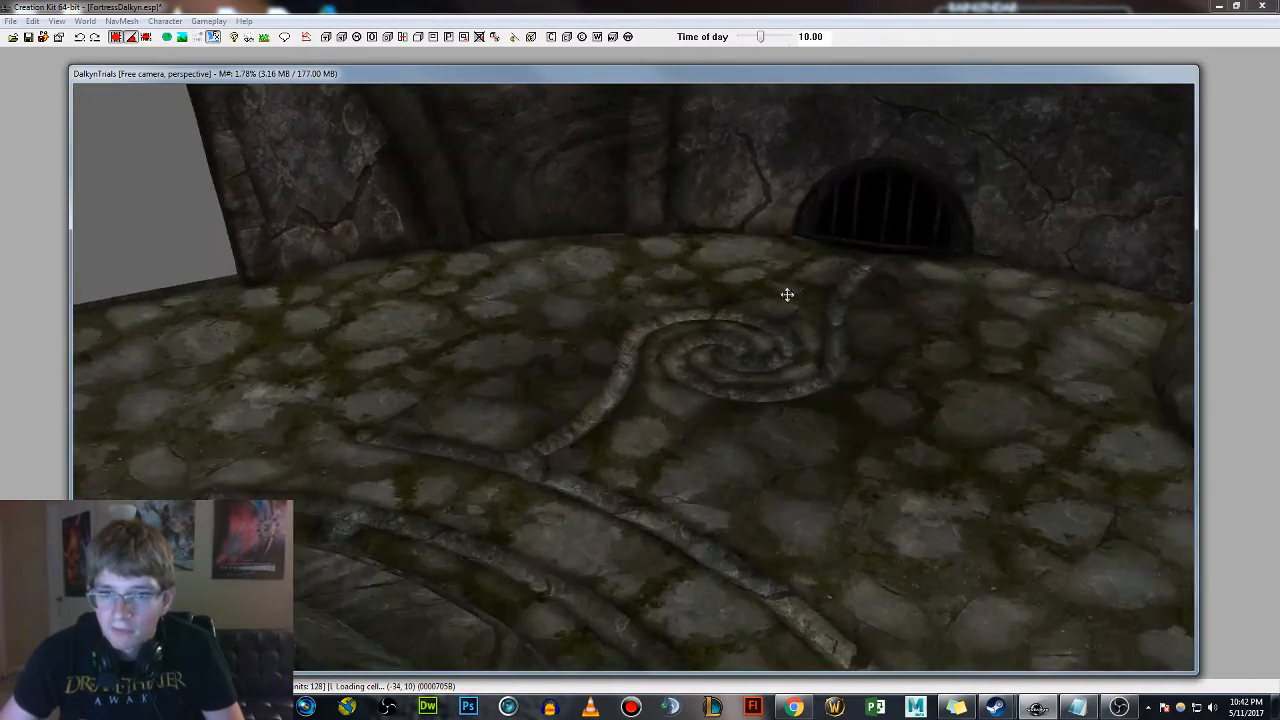
middle_click_drag(786, 294, 791, 309)
scroll(787, 357, "up", 3)
scroll(800, 350, "down", 5)
scroll(800, 362, "down", 4)
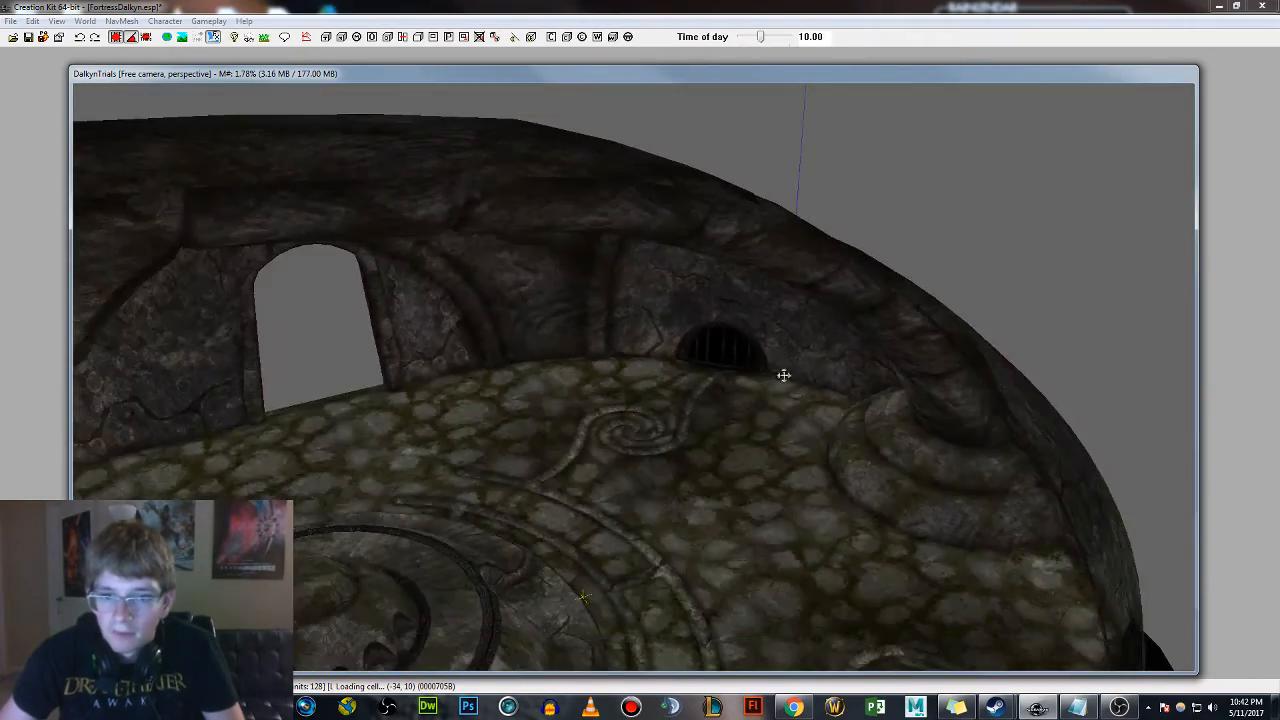
scroll(777, 360, "up", 3)
middle_click_drag(783, 374, 694, 374, "shift")
scroll(779, 345, "down", 4)
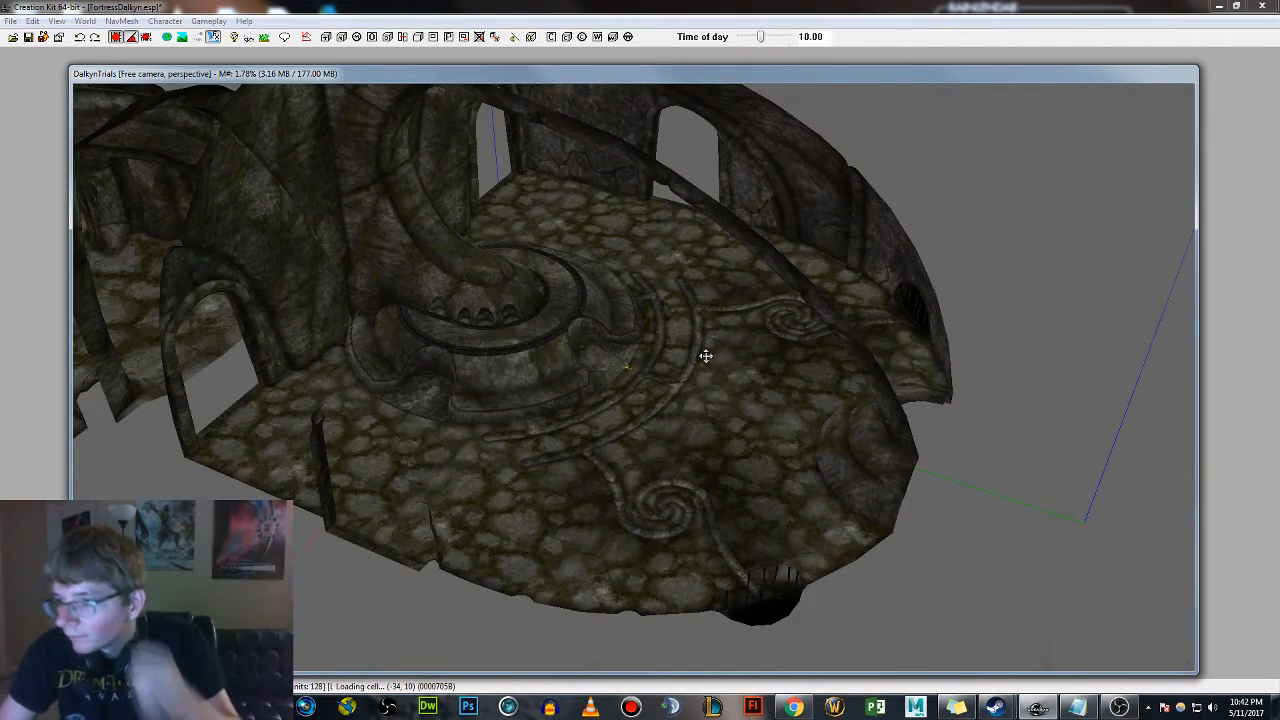
Examine the gap and alignment between the large hall's doorway and the cross-arched room
middle_click_drag(491, 389, 727, 318, "shift")
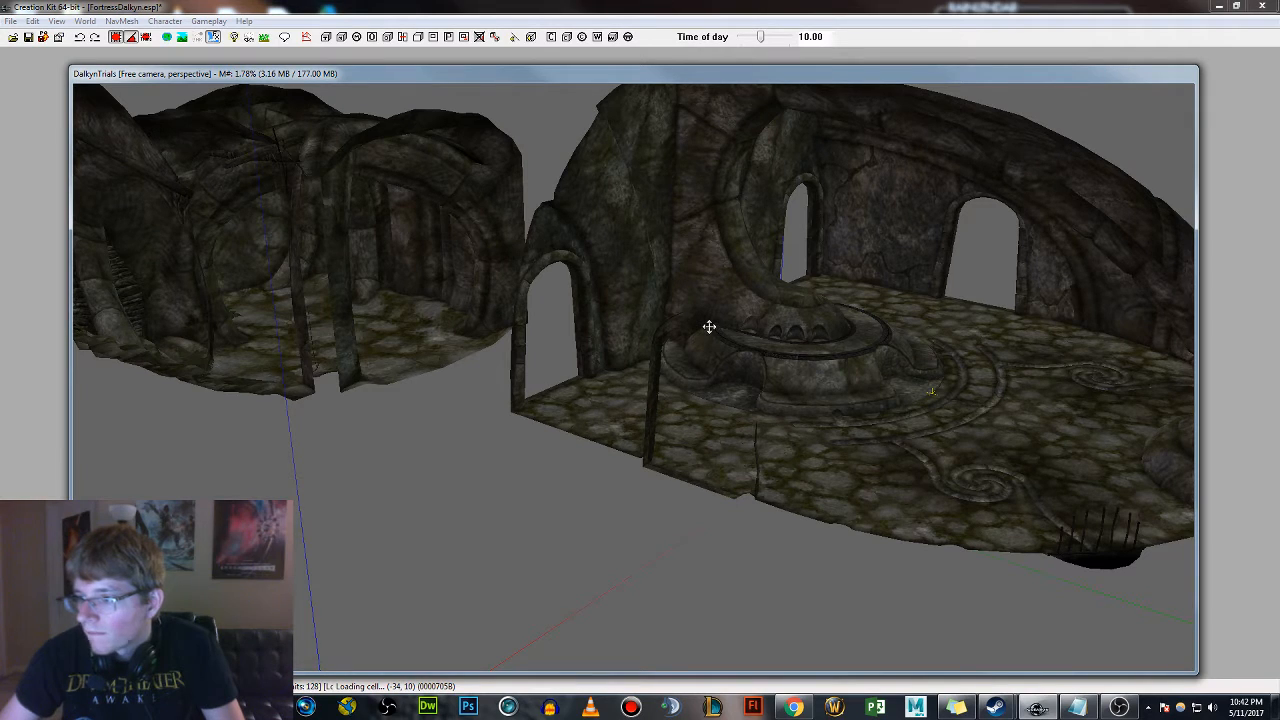
middle_click_drag(879, 346, 898, 380, "shift")
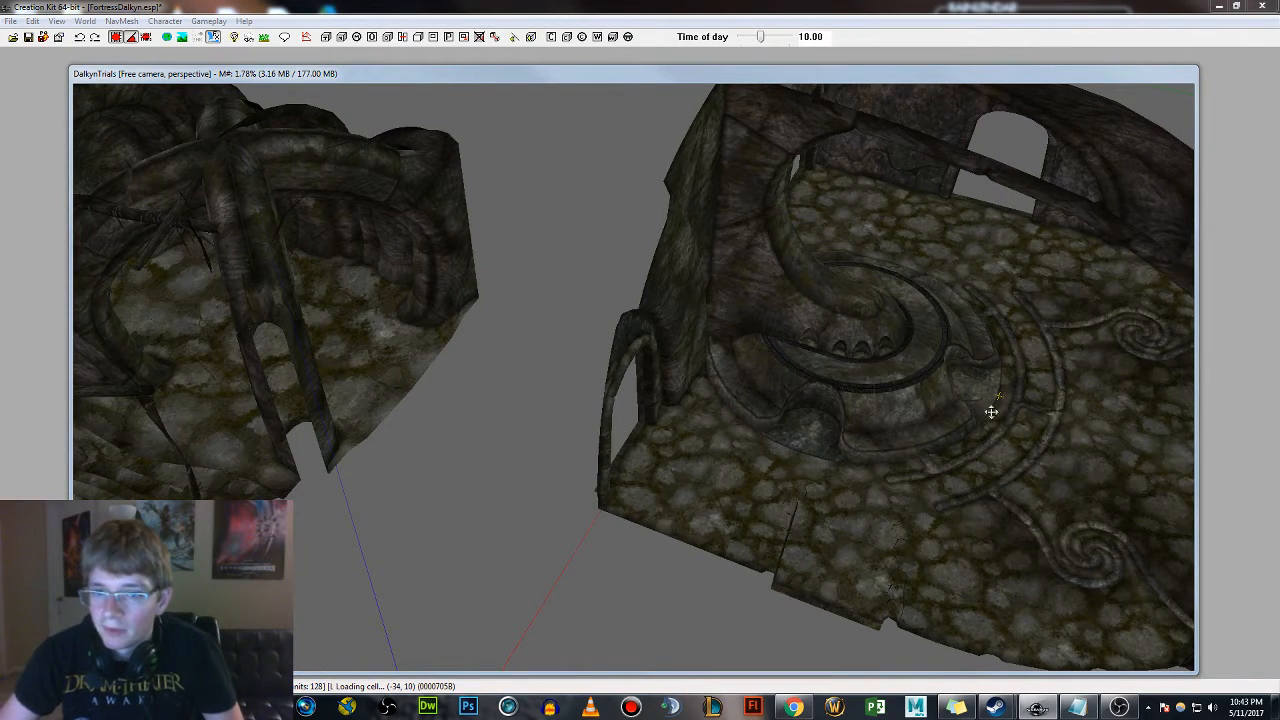
mouse_move(952, 403)
middle_mouse_down("shift")
mouse_move(962, 381)
mouse_move(929, 366)
mouse_move(938, 386)
middle_mouse_up("shift")
scroll(886, 389, "up", 4)
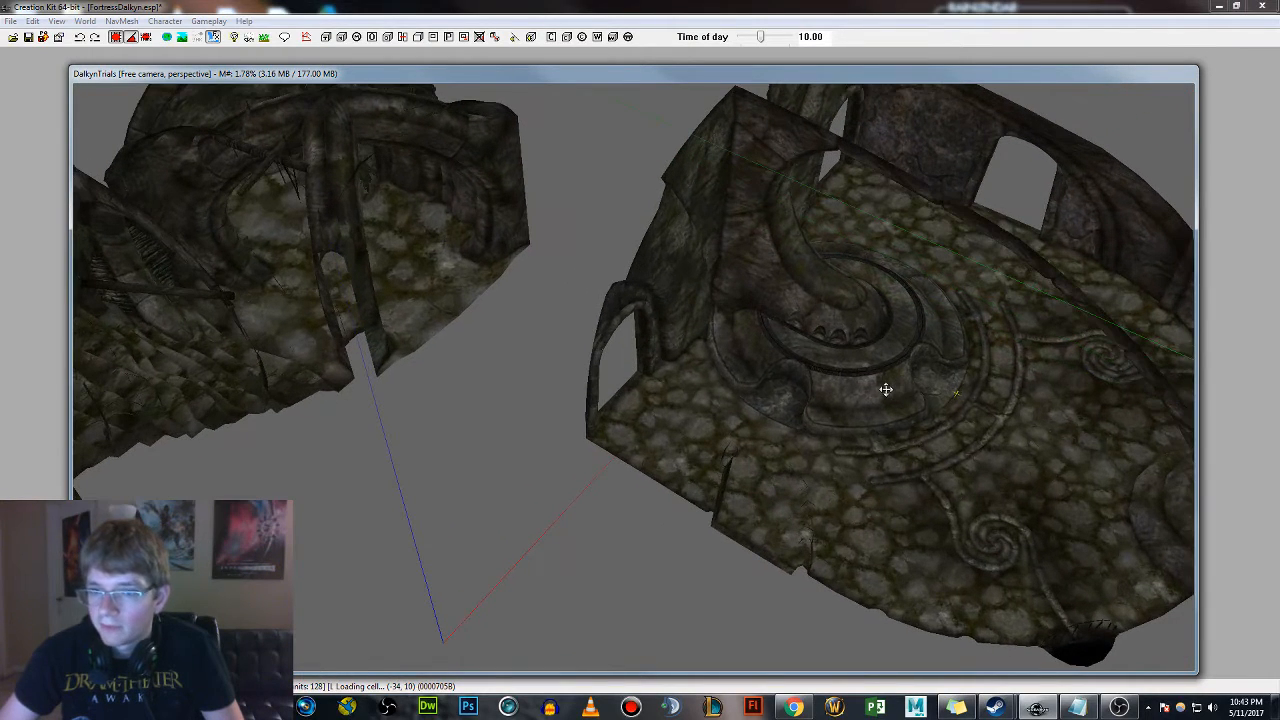
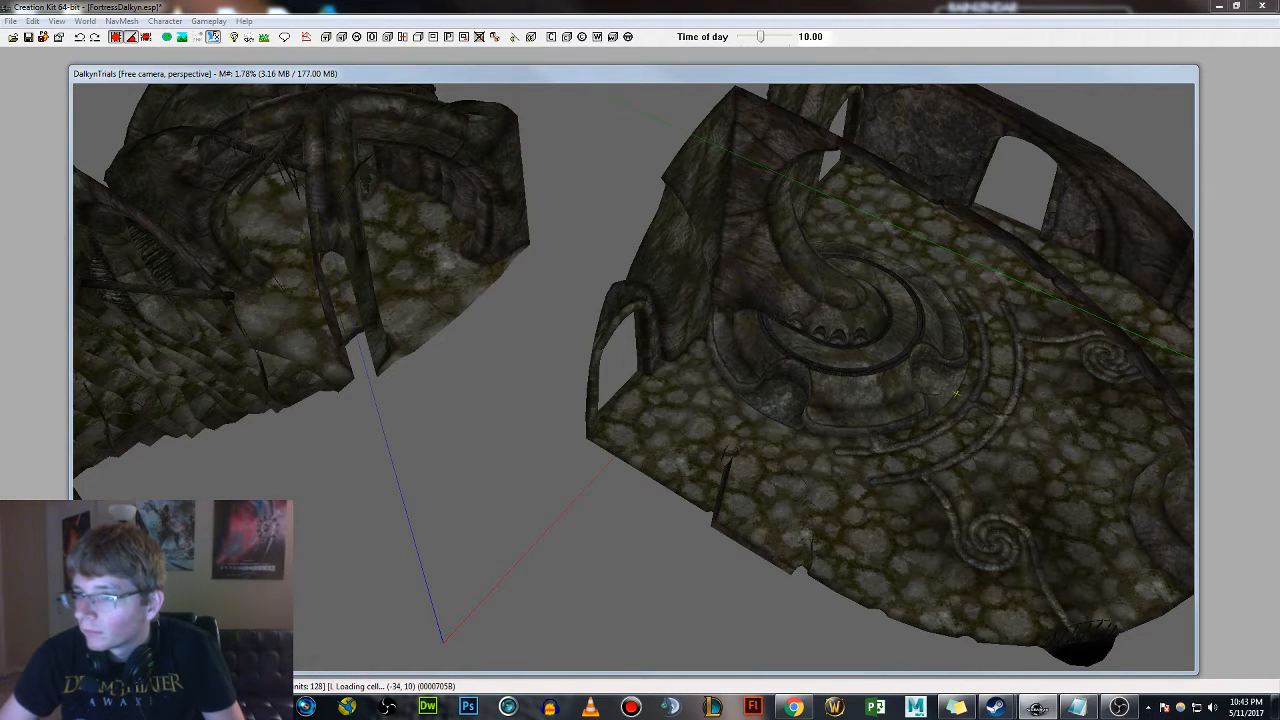
Add a short arched passage piece at the cross-arched room's exit and move the pedestal hall up to it
left_click(415, 306)
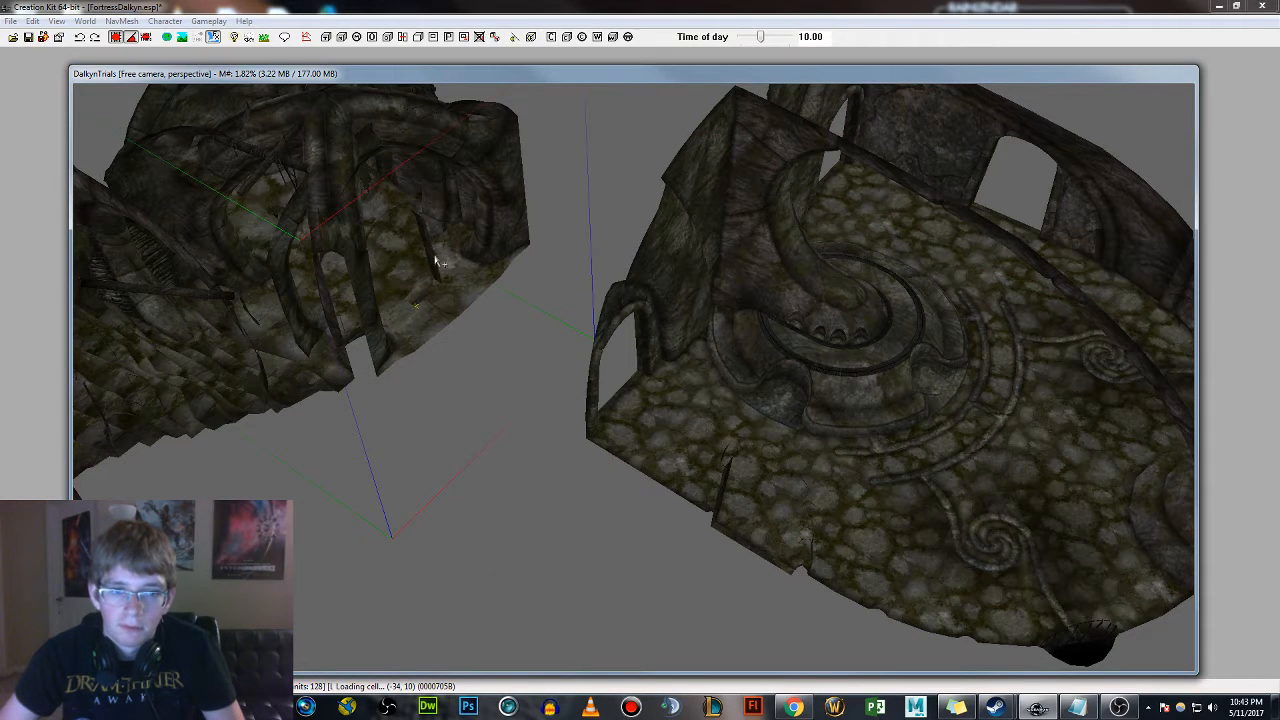
left_click_drag(435, 262, 578, 322)
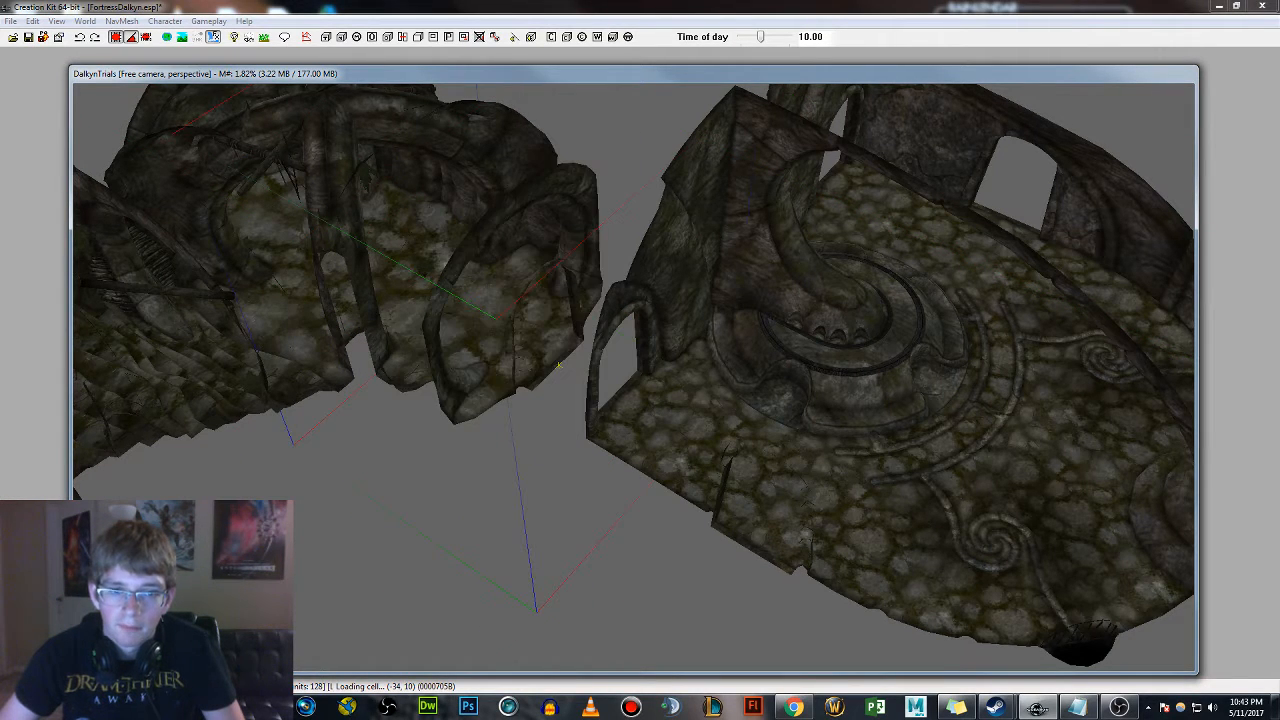
left_click(697, 364)
left_click_drag(774, 377, 708, 342)
Examine the dungeon's layout along the main passage, from the cross-arched rooms past the trigger markers to the stairs
middle_click_drag(708, 342, 820, 253, "shift")
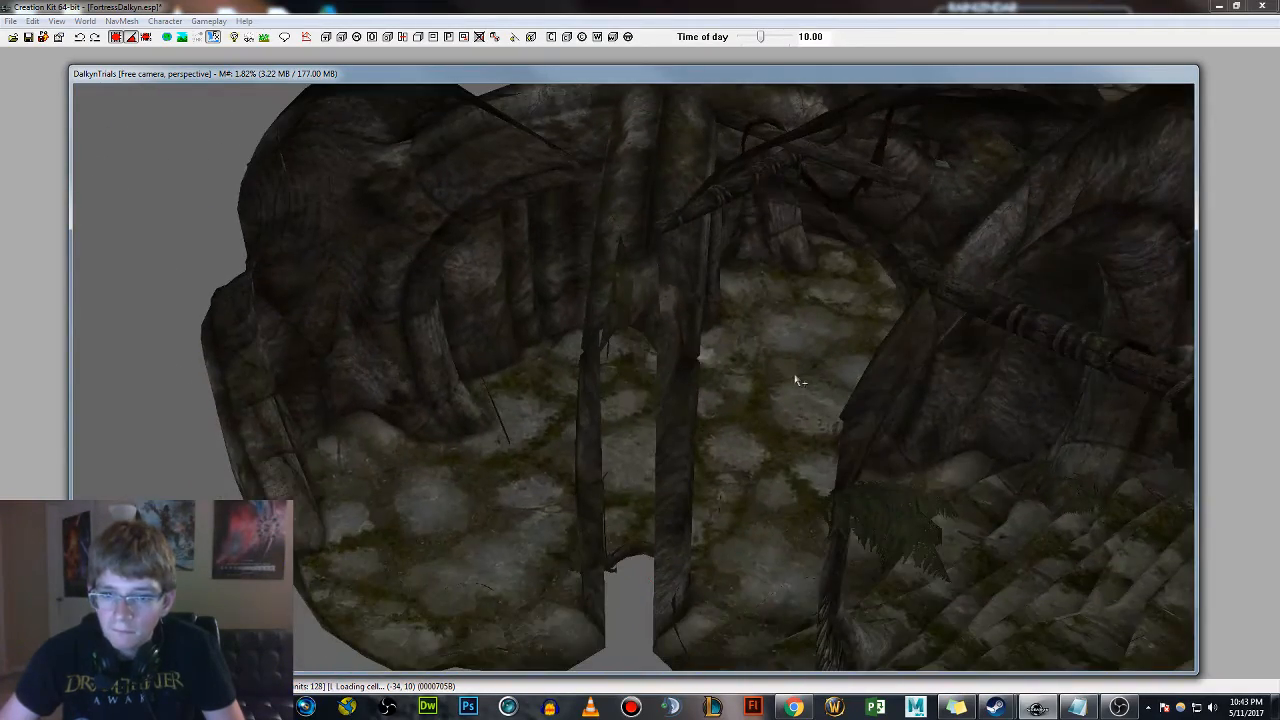
middle_click_drag(795, 380, 777, 391, "shift")
left_click(714, 343)
middle_click_drag(714, 343, 805, 362, "shift")
middle_click_drag(810, 280, 555, 268, "shift")
middle_click_drag(555, 321, 785, 378, "shift")
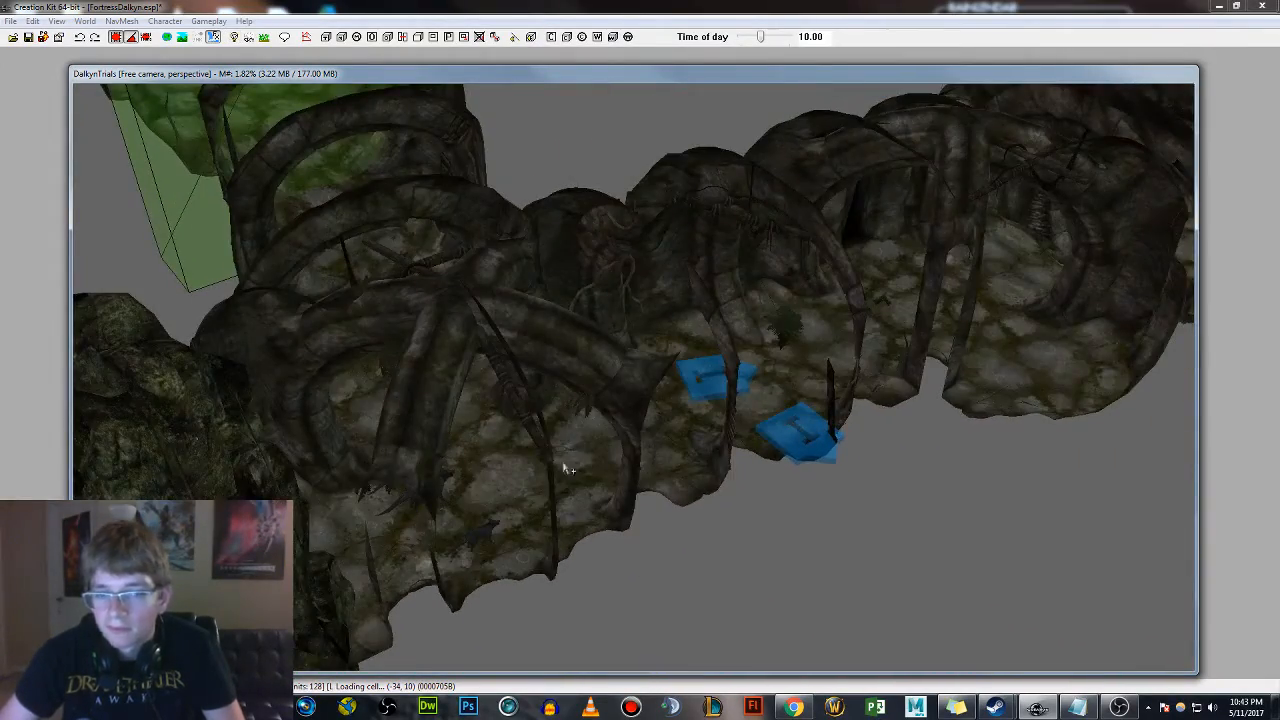
middle_click_drag(612, 412, 706, 373, "shift")
middle_click_drag(745, 430, 583, 318, "shift")
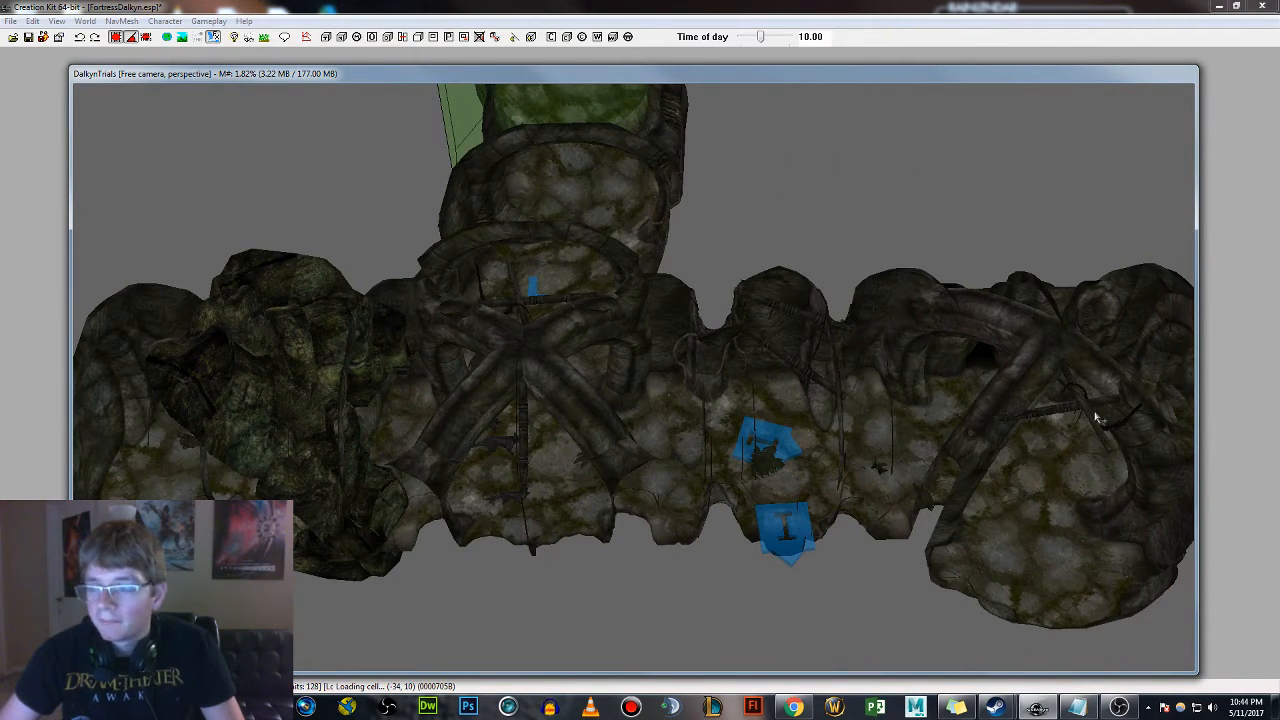
middle_click_drag(1097, 418, 328, 334, "shift")
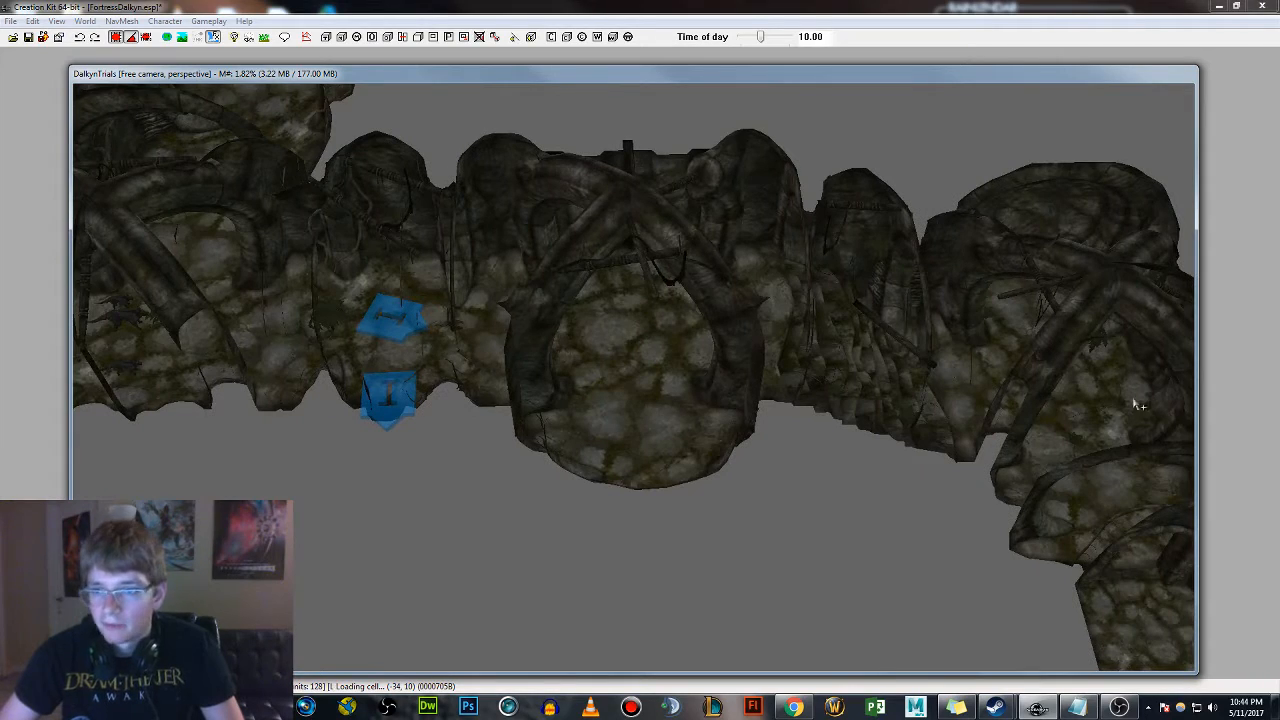
Examine how the pedestal hall connects to the rest of the passage, including its doorways and raised pedestal
middle_click_drag(1119, 411, 955, 328)
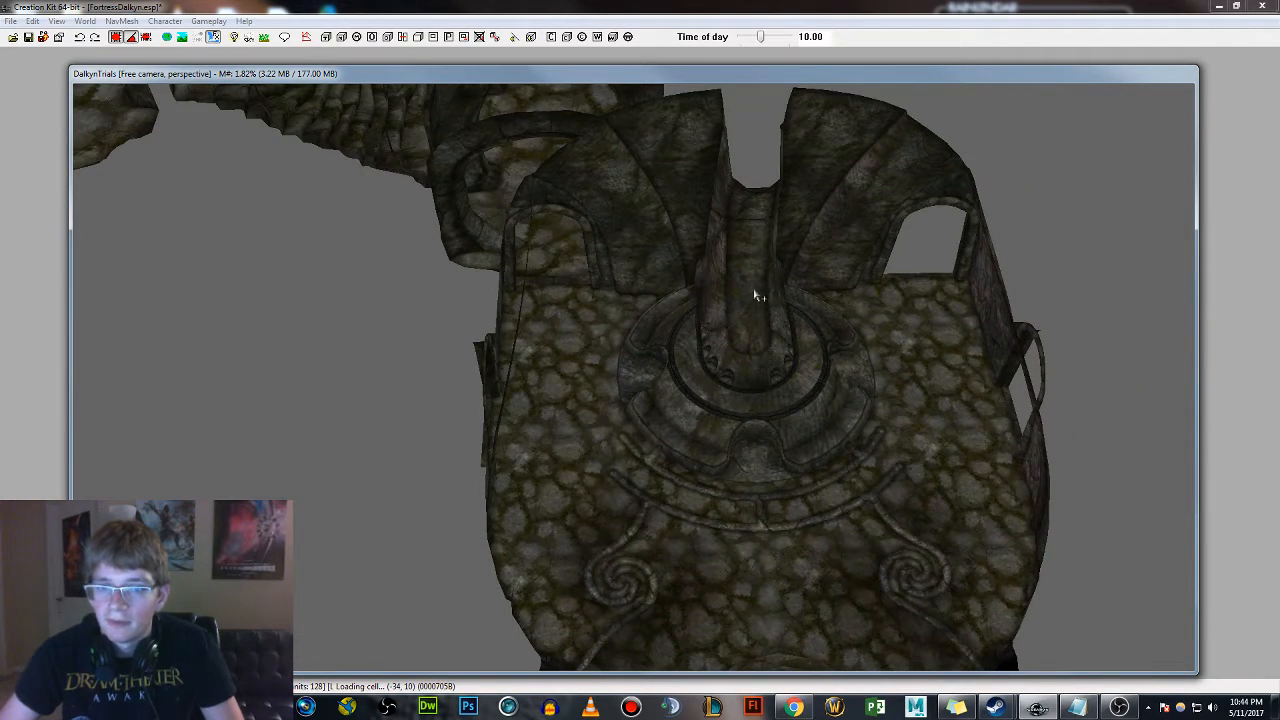
middle_click_drag(741, 300, 700, 308, "shift")
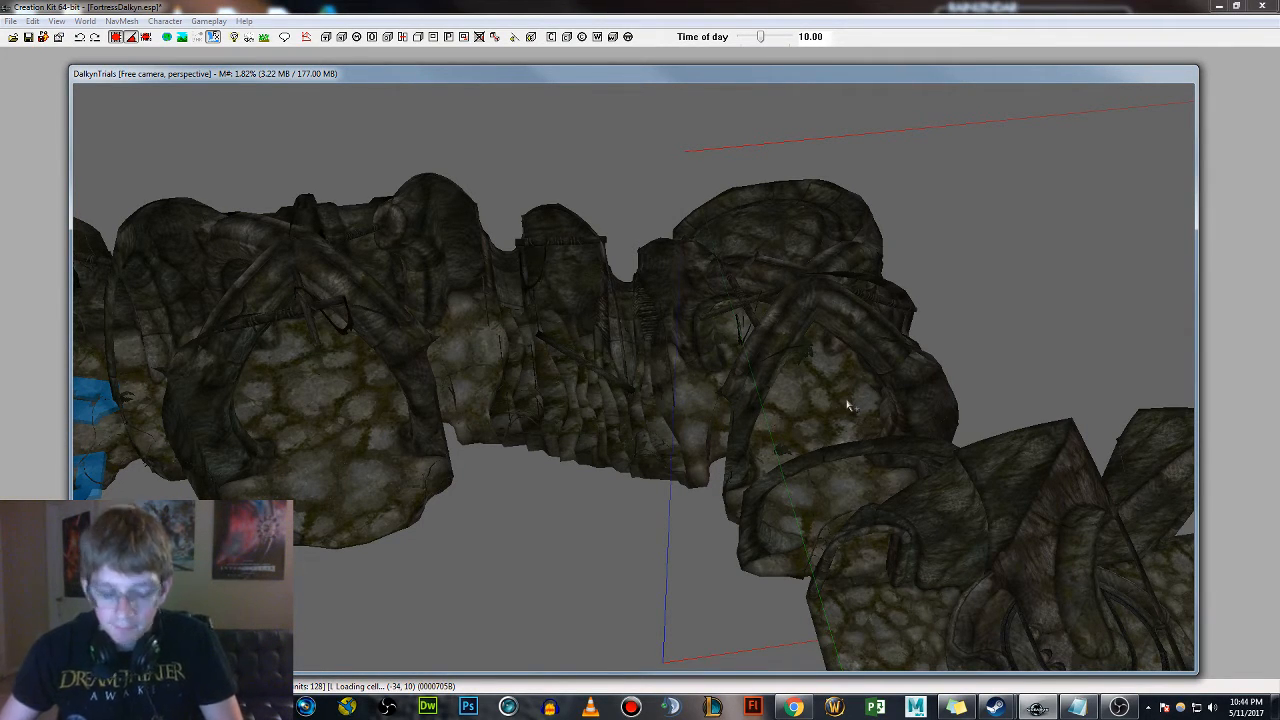
middle_click_drag(957, 517, 900, 424)
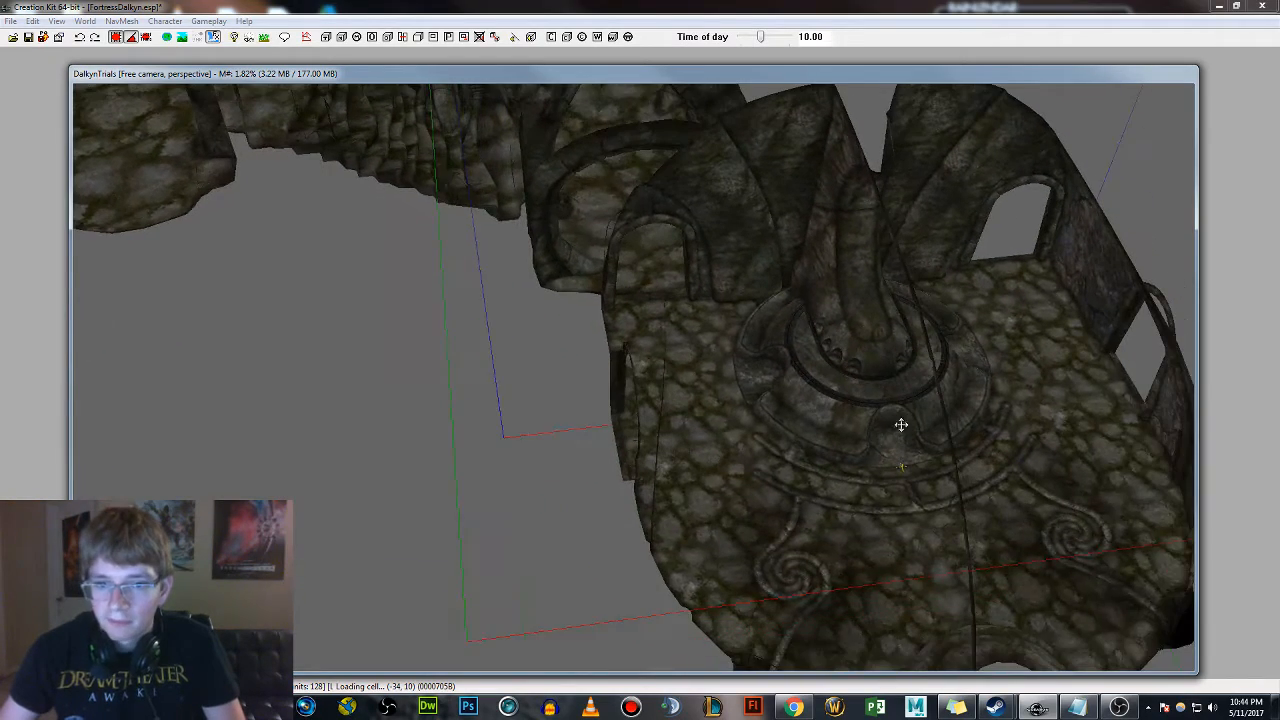
middle_click_drag(853, 327, 780, 348, "shift")
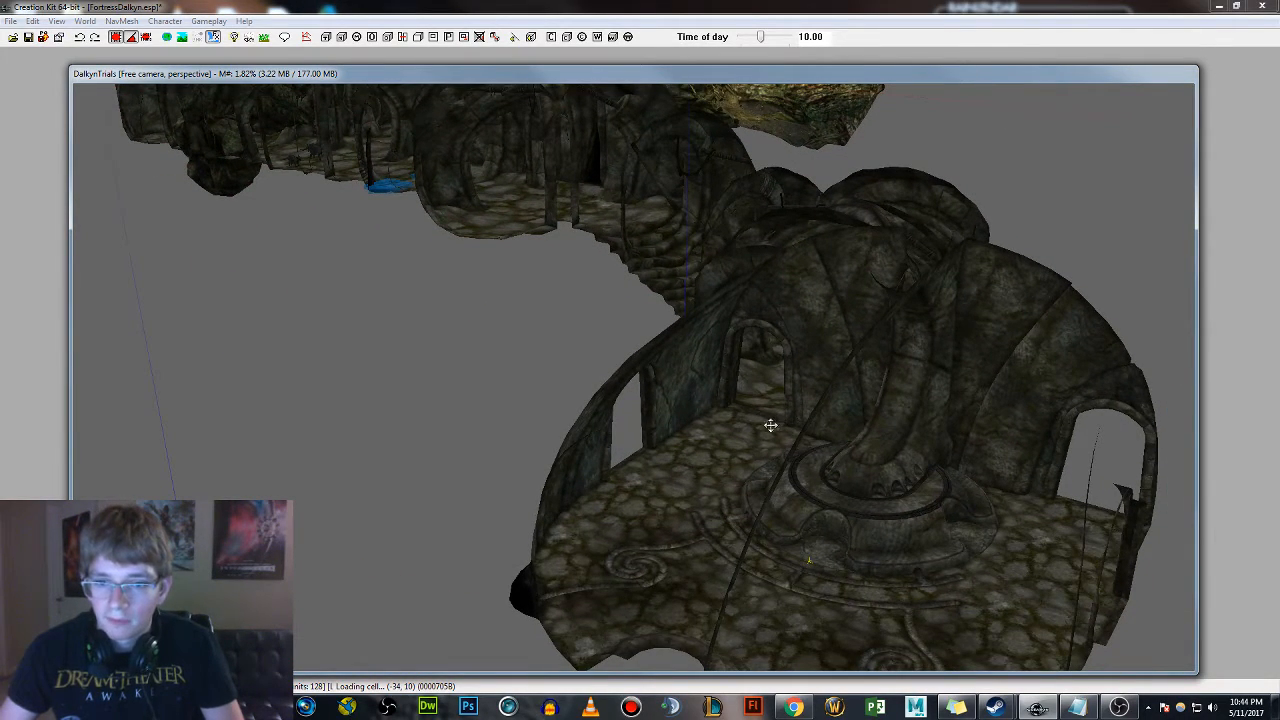
scroll(721, 392, "up", 2)
middle_click_drag(719, 392, 680, 355)
scroll(694, 348, "up", 1)
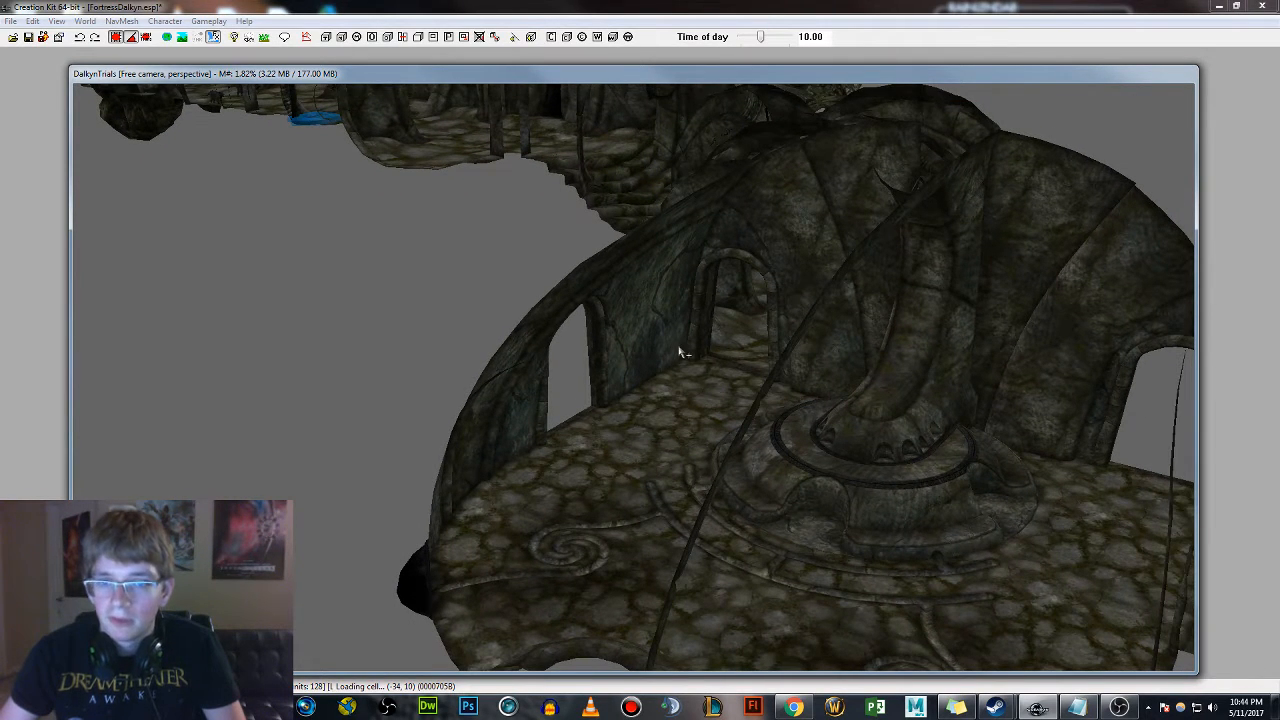
scroll(672, 353, "up", 1)
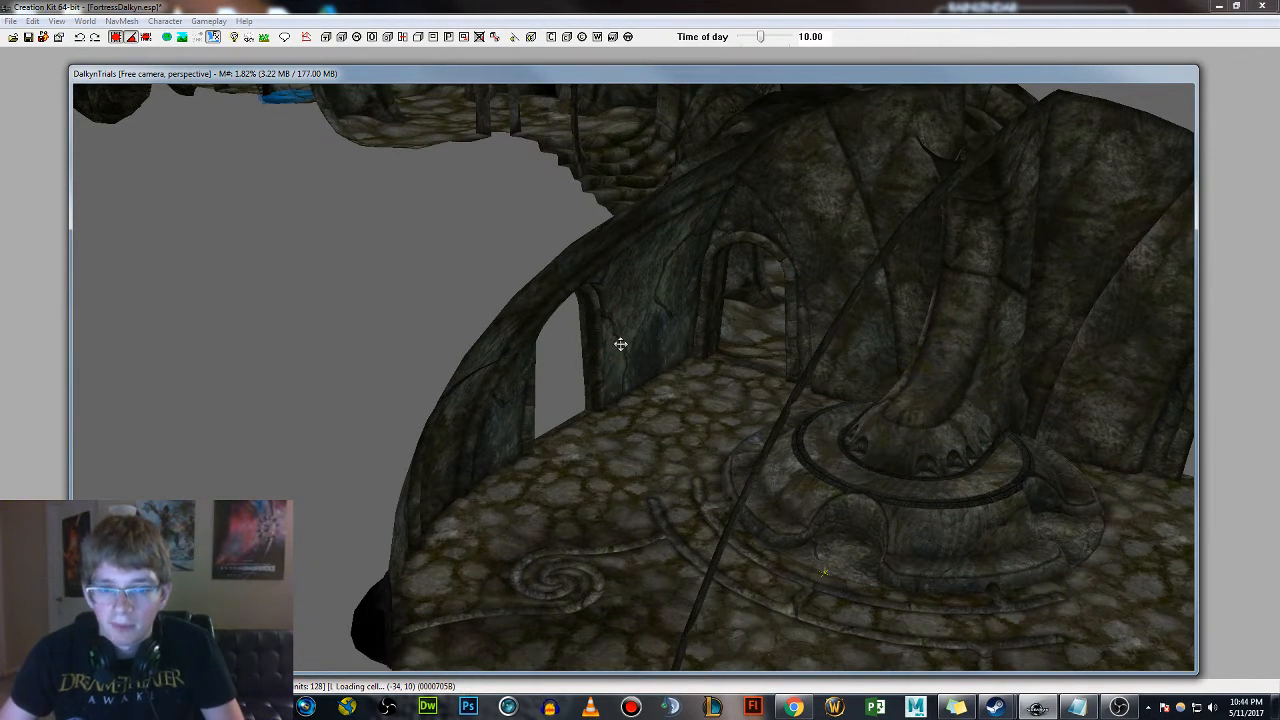
middle_click_drag(620, 344, 741, 423, "shift")
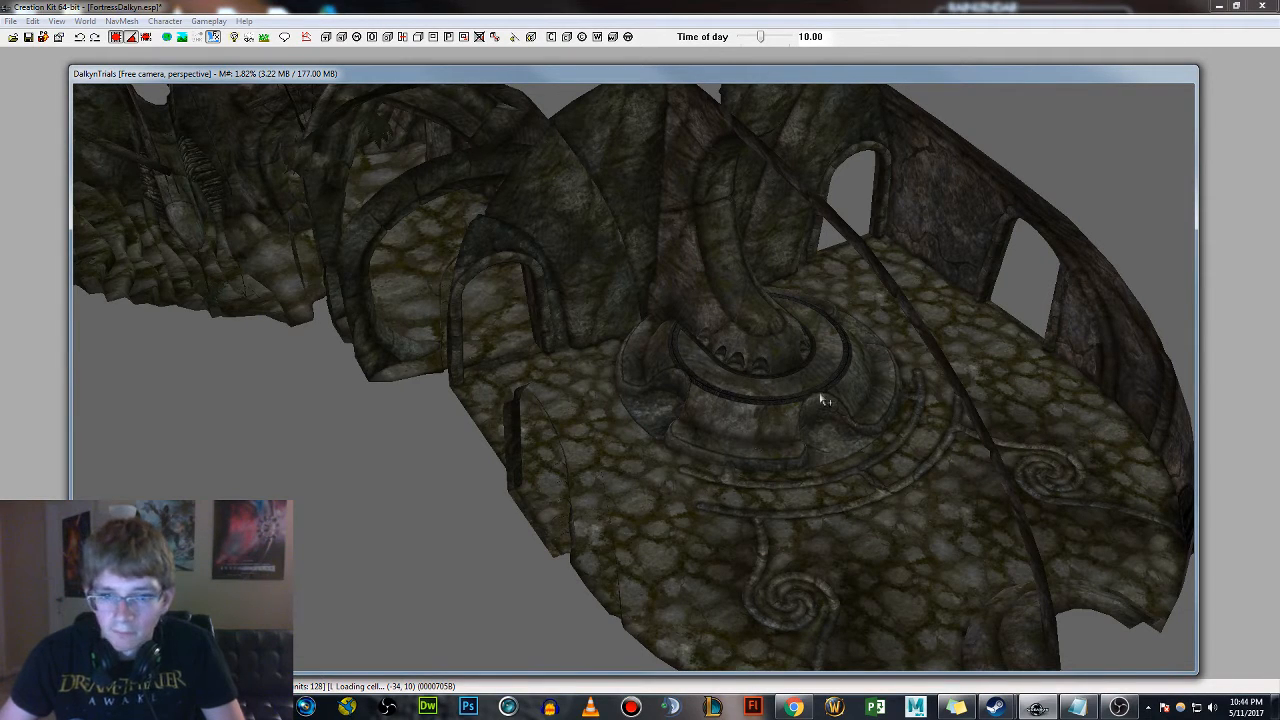
Filter the objects of all categories by "bandit", with the hall's barred wall grate in view
middle_click_drag(822, 400, 888, 372, "shift")
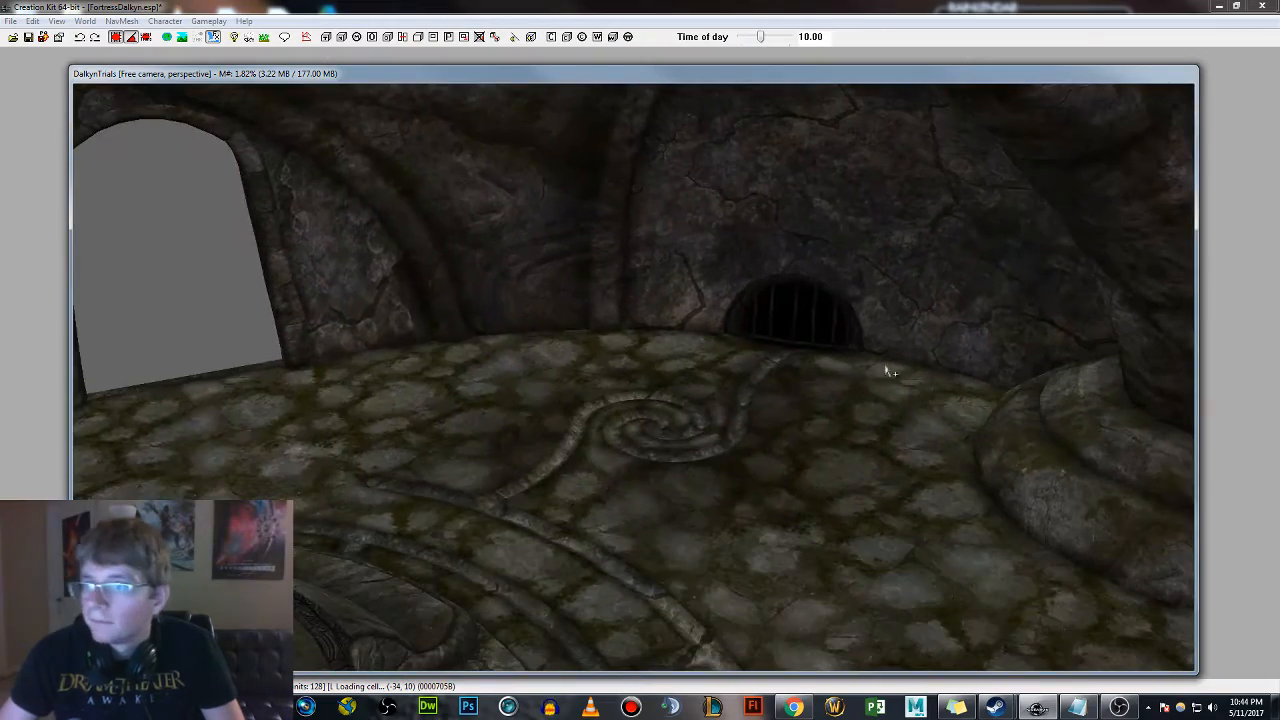
left_click_drag(1279, 188, 922, 203)
scroll(993, 436, "up", 15)
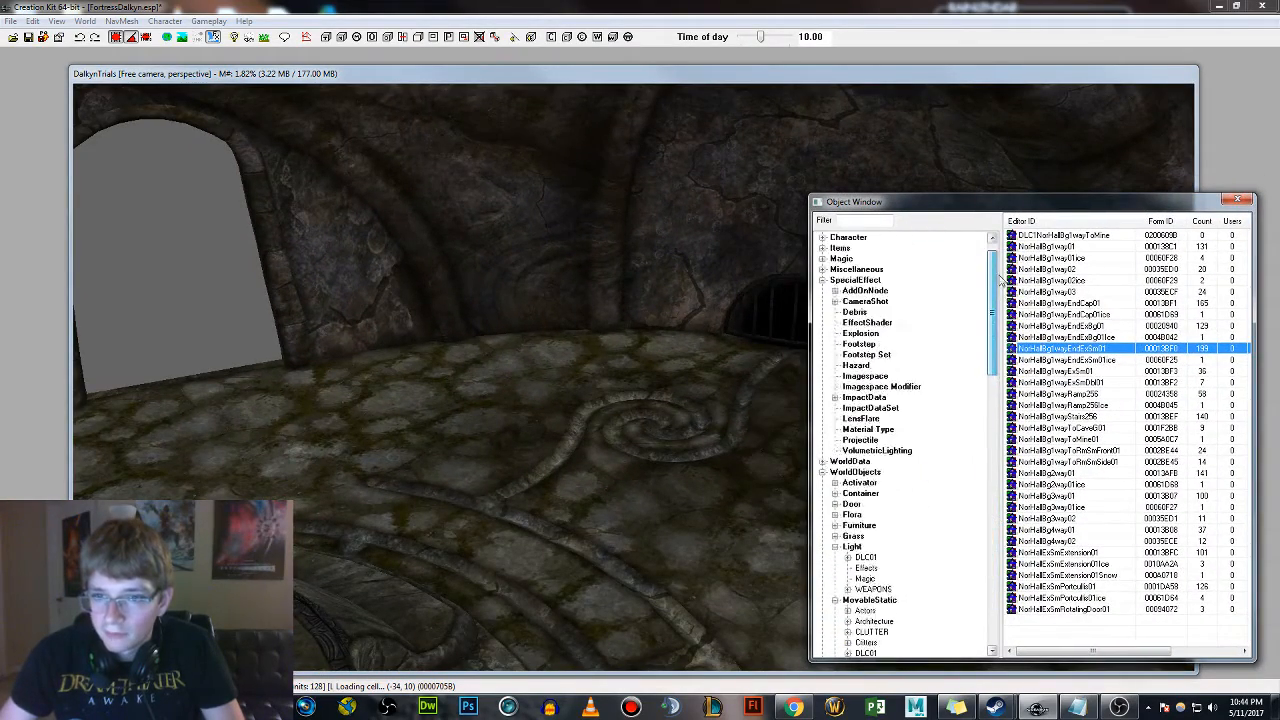
left_click(872, 222)
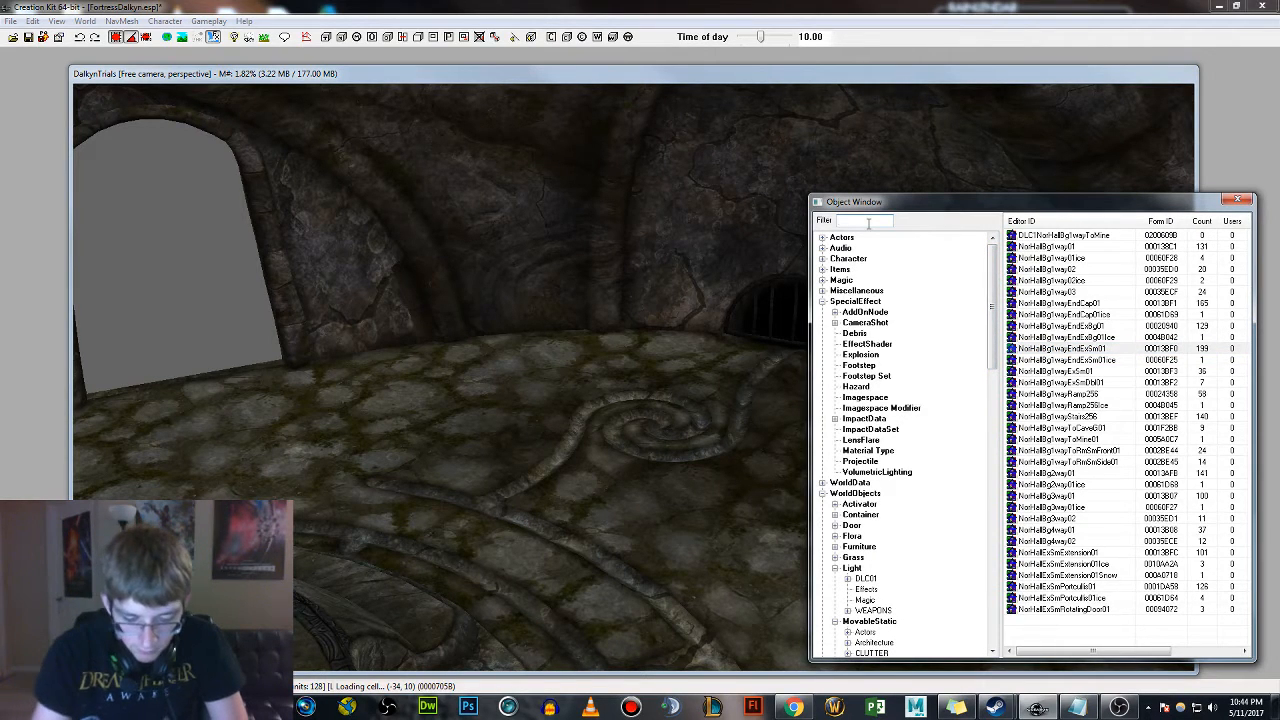
type("bandit")
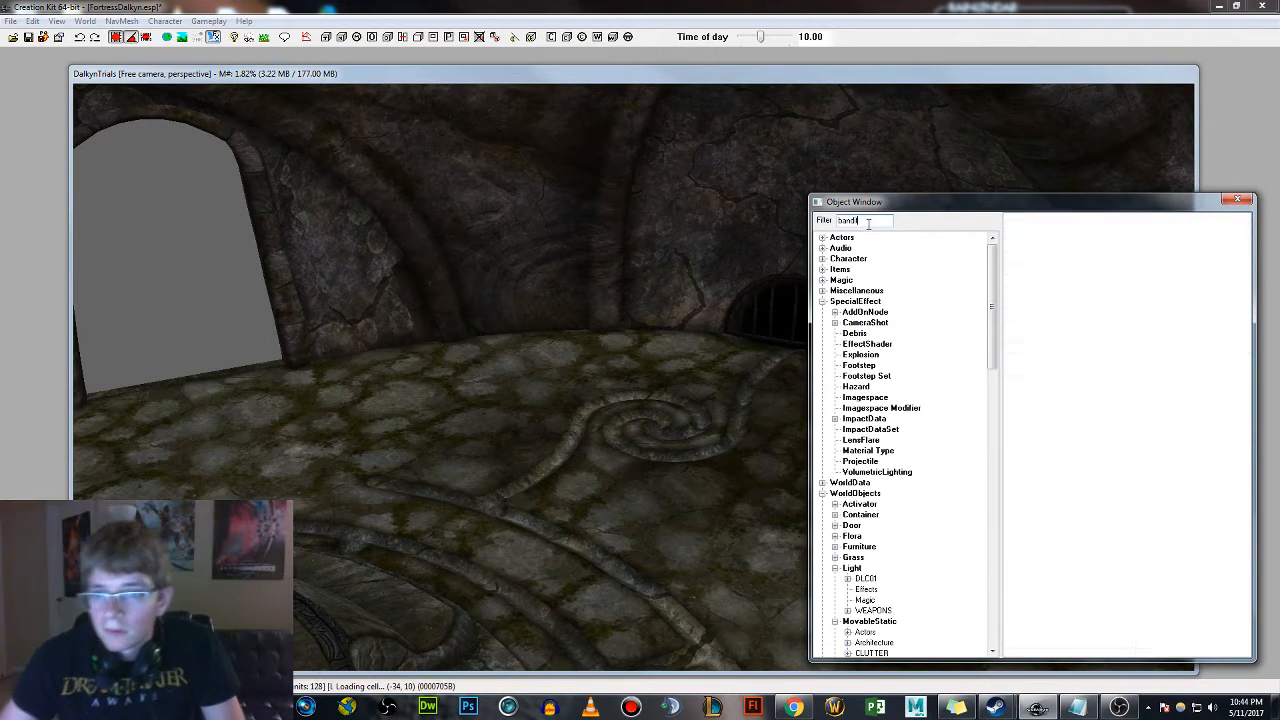
left_click_drag(992, 302, 980, 600)
left_click(838, 643)
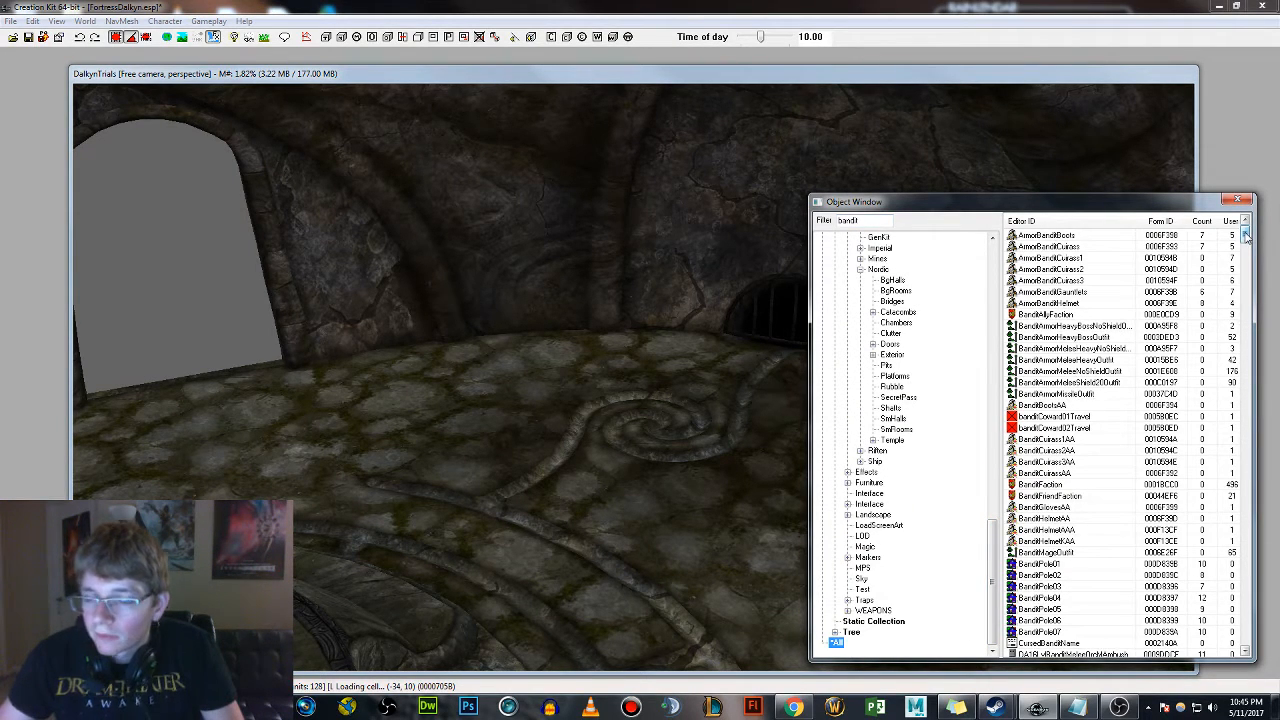
Try placing the orc bandit EncBandit01Melee1HOrcM on the spiral floor carving near the barred grate
left_click_drag(1246, 234, 1246, 326)
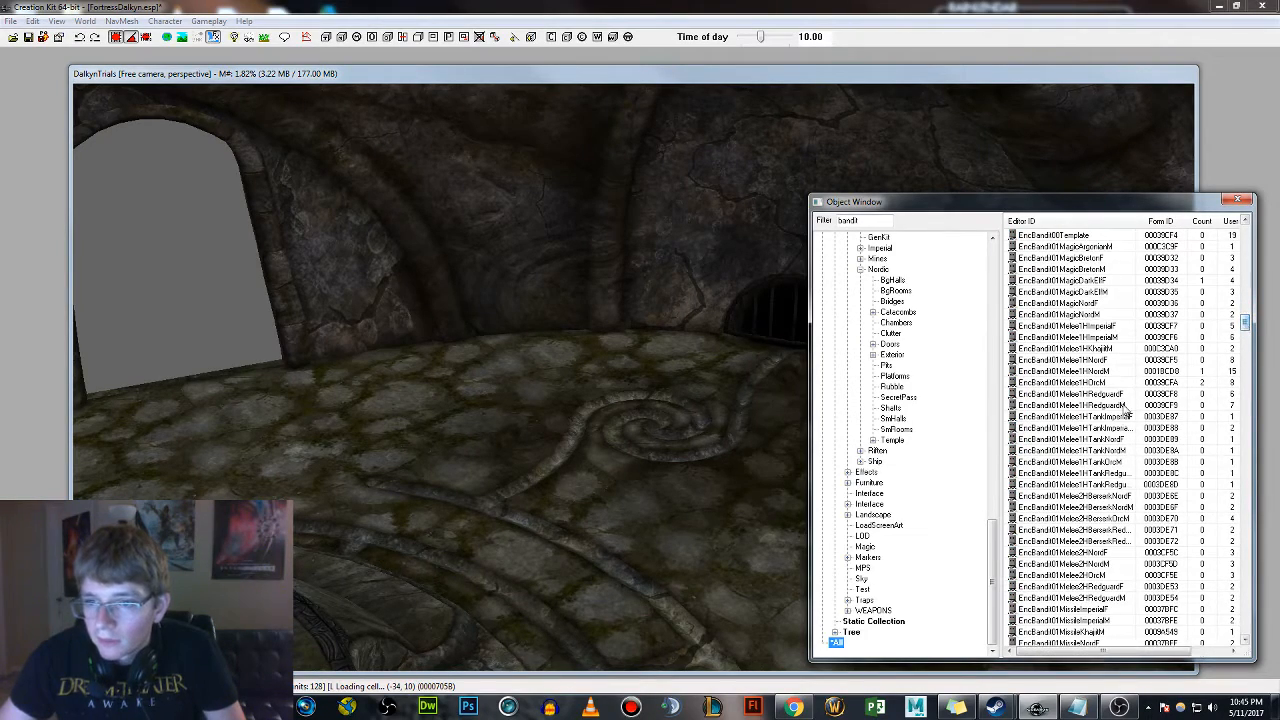
left_click(1095, 383)
left_click_drag(707, 415, 728, 425)
scroll(727, 380, "up", 5)
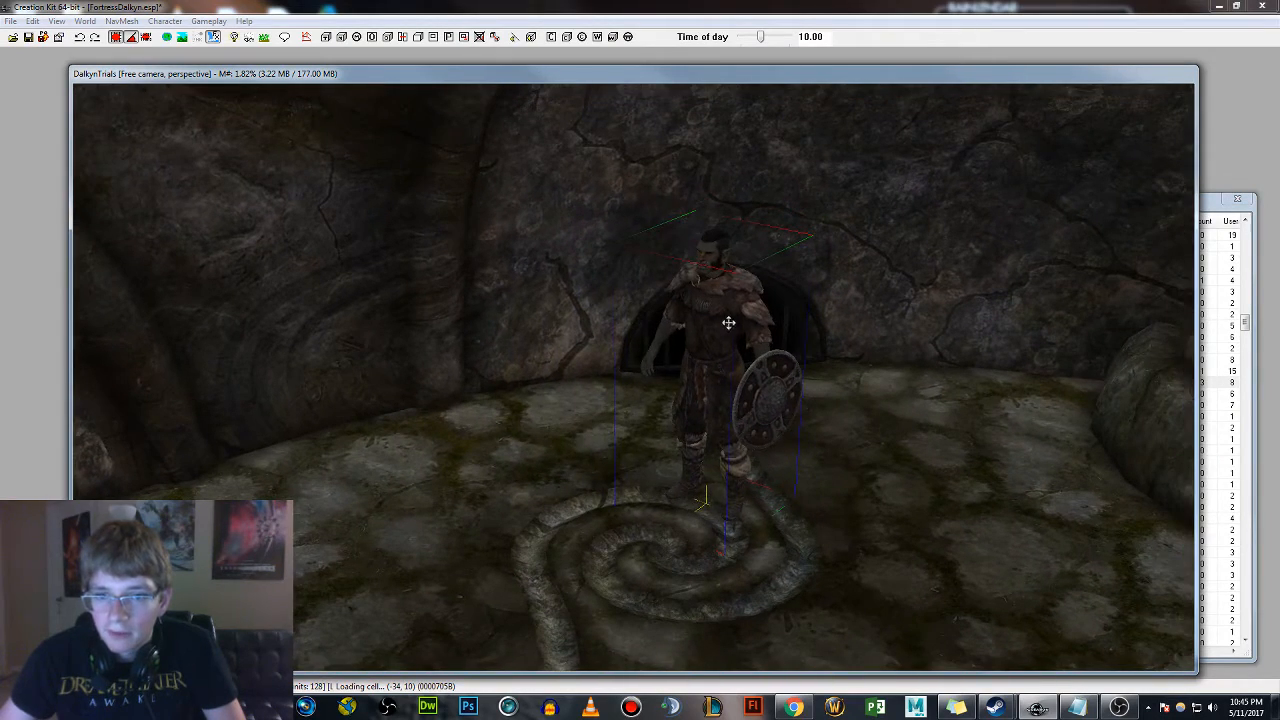
Check the orc bandit's reference properties, and try standing him on the floor closer to the barred grate
double_click(728, 325)
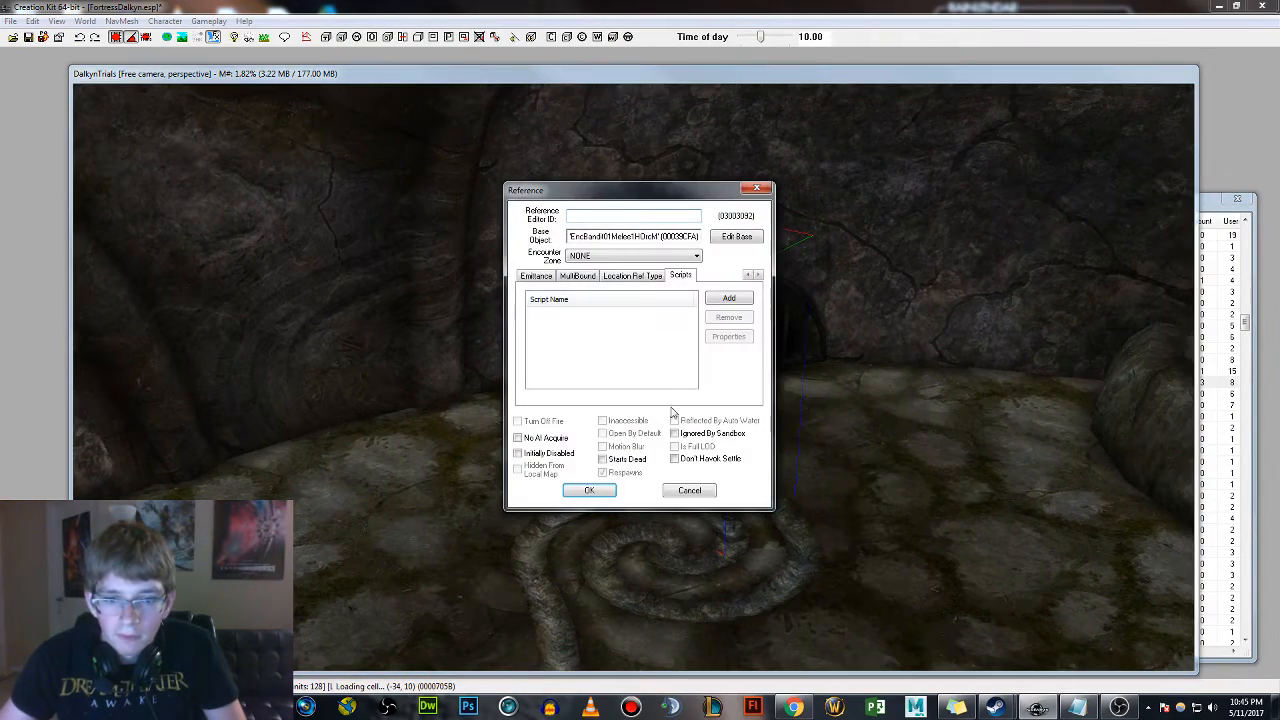
left_click(589, 490)
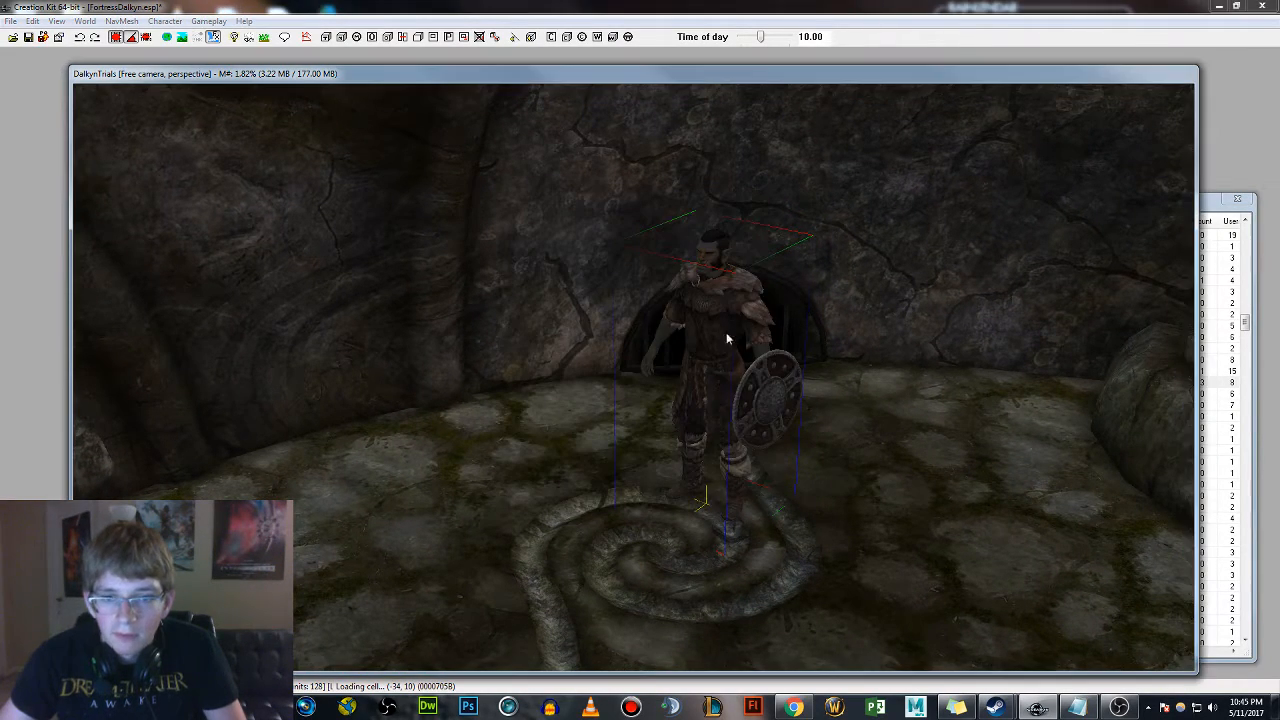
middle_click_drag(770, 338, 756, 343, "shift")
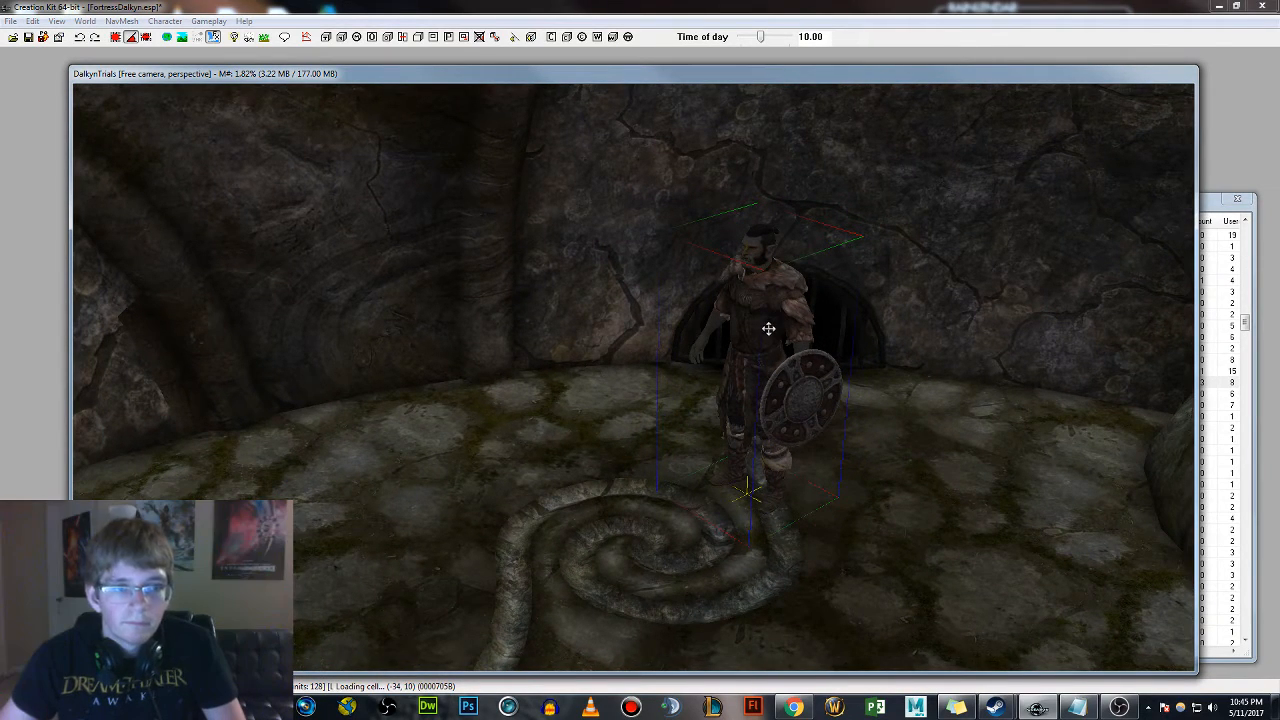
left_click_drag(768, 335, 829, 210)
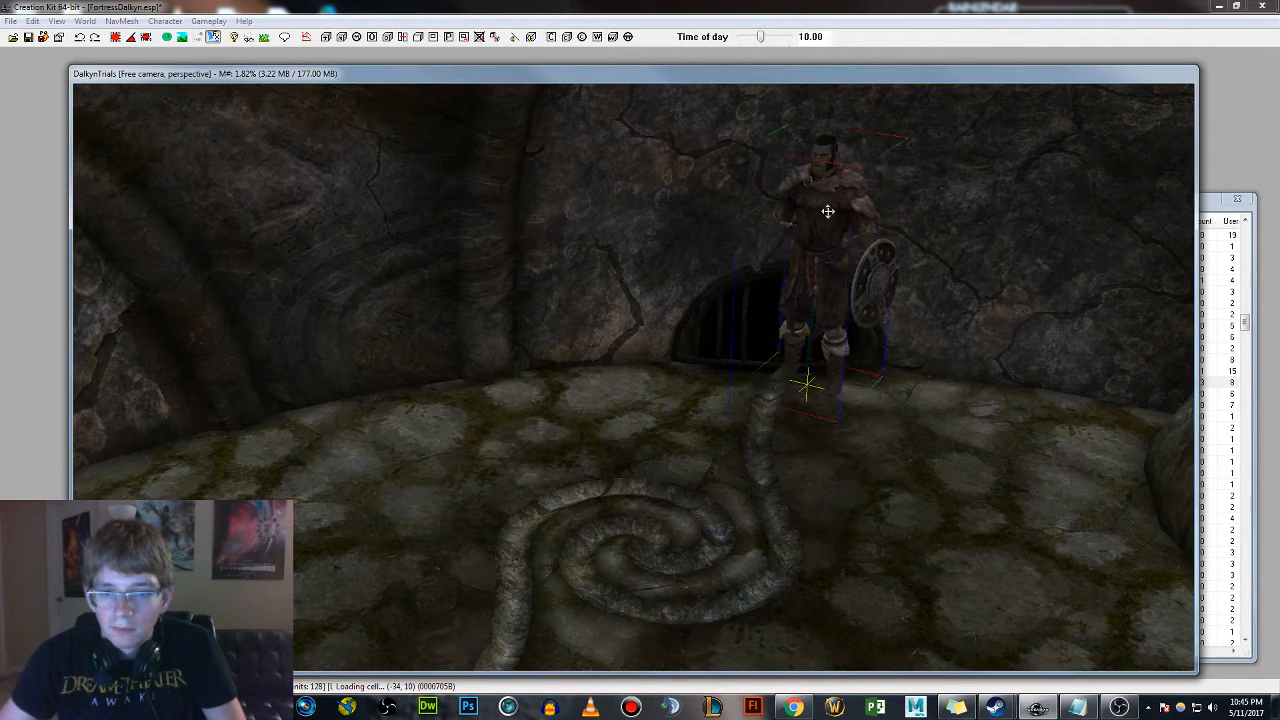
key("f")
left_click_drag(836, 270, 816, 271)
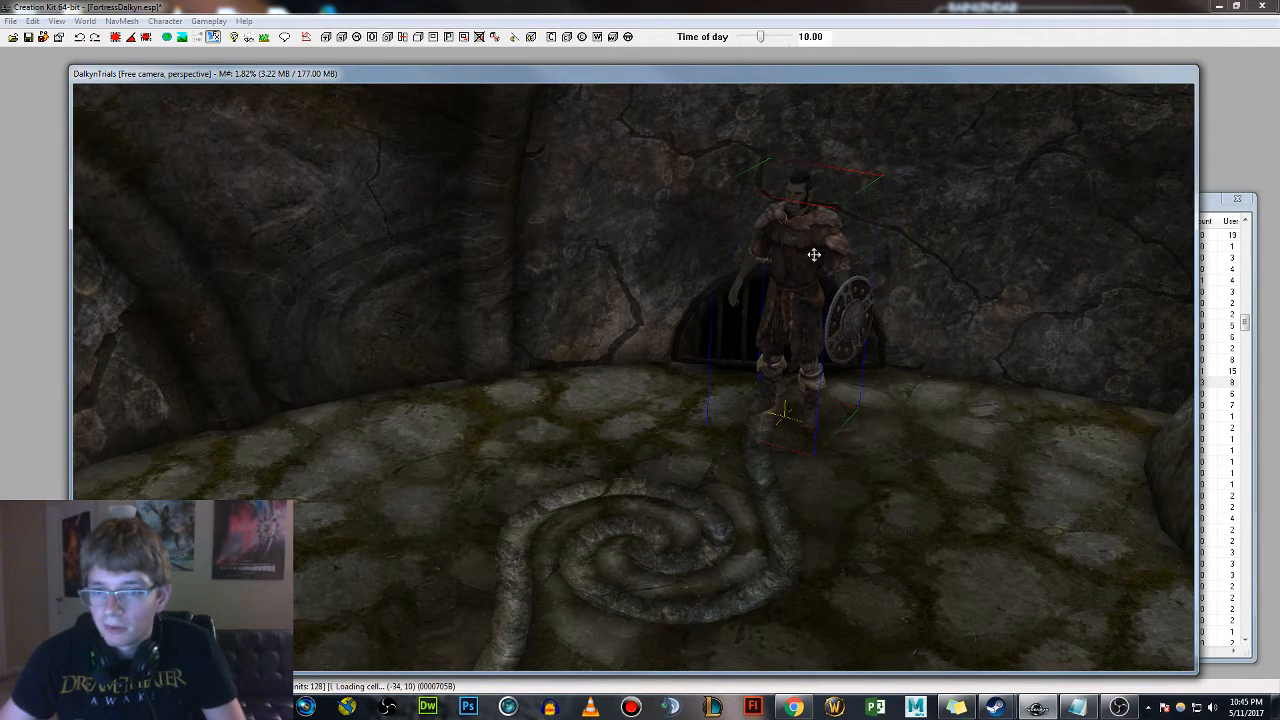
mouse_move(814, 255)
middle_mouse_down("shift")
mouse_move(797, 254)
mouse_move(811, 257)
middle_mouse_up("shift")
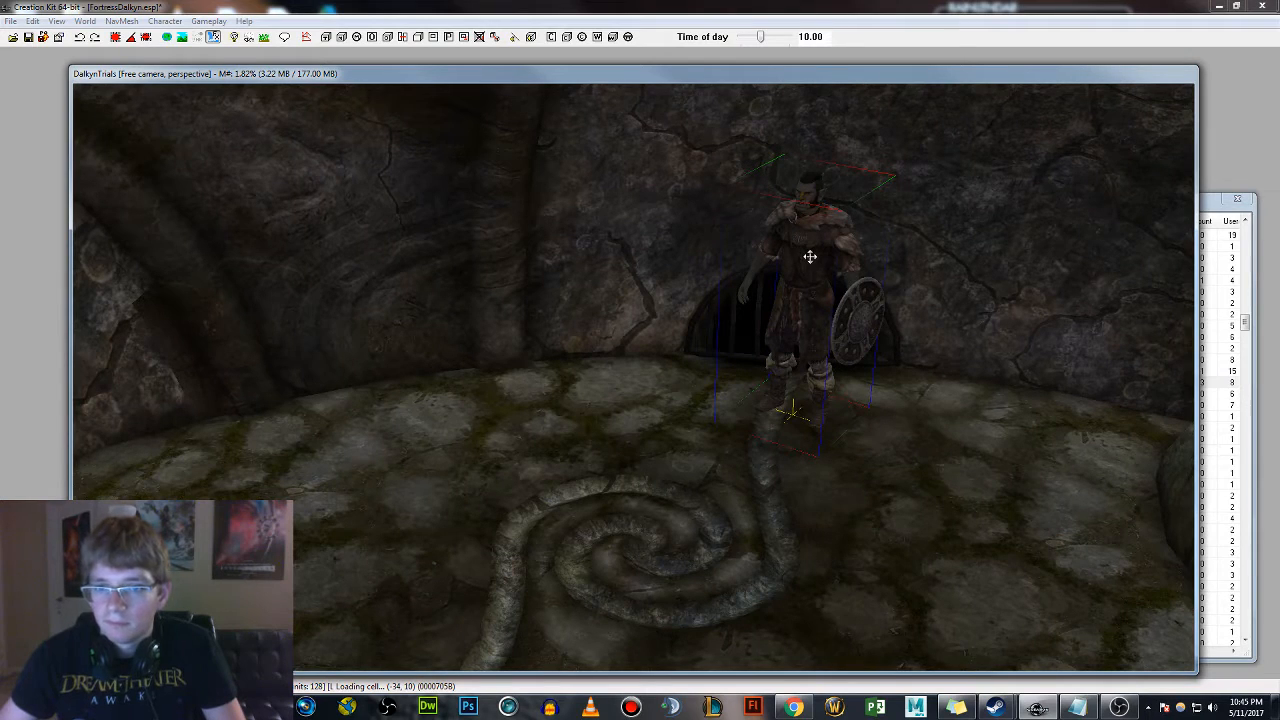
Filter the object list by "corpse" instead
left_click(1213, 210)
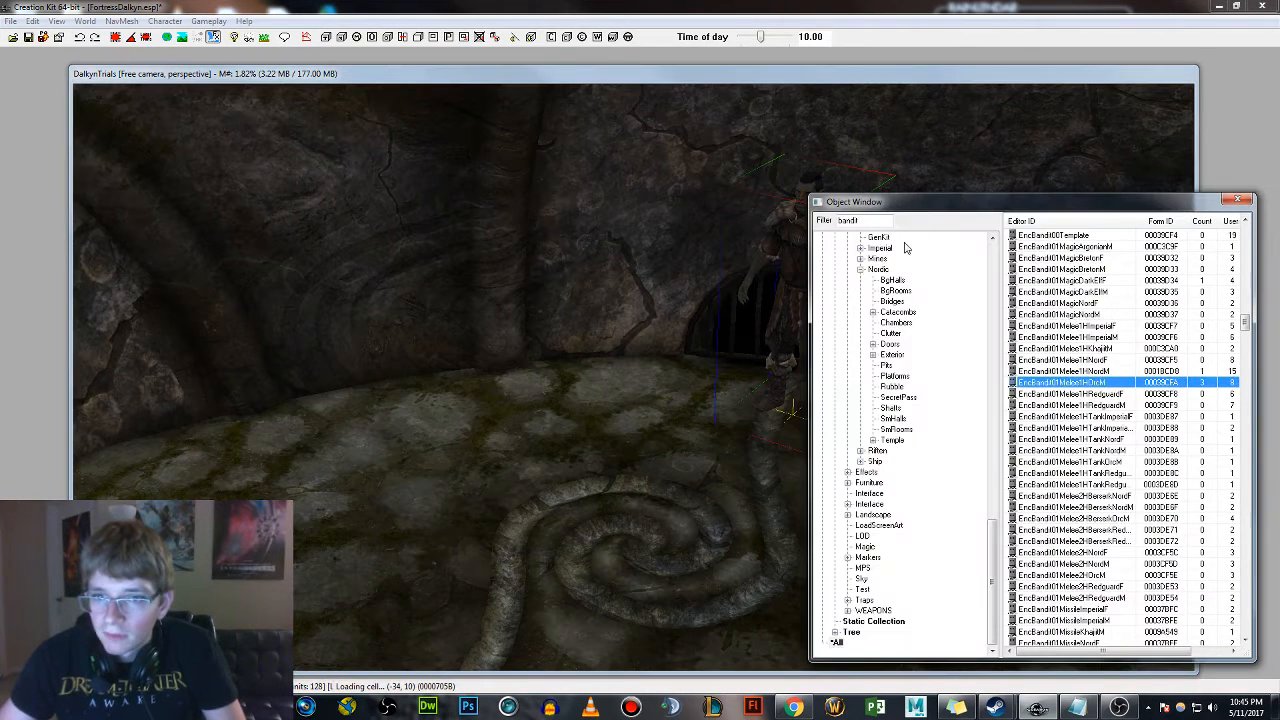
left_click_drag(870, 221, 796, 229)
type("corpse")
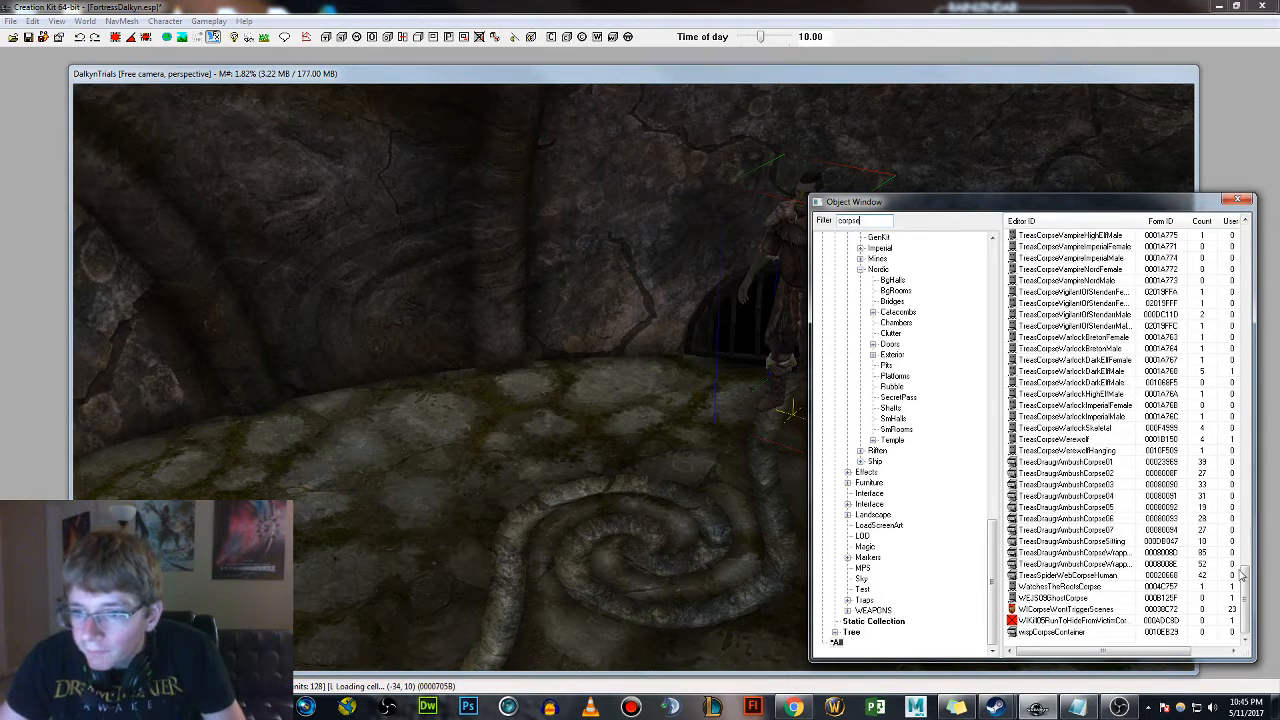
left_click_drag(1245, 580, 1244, 577)
Delete the orc bandit from in front of the grate
left_click(795, 267)
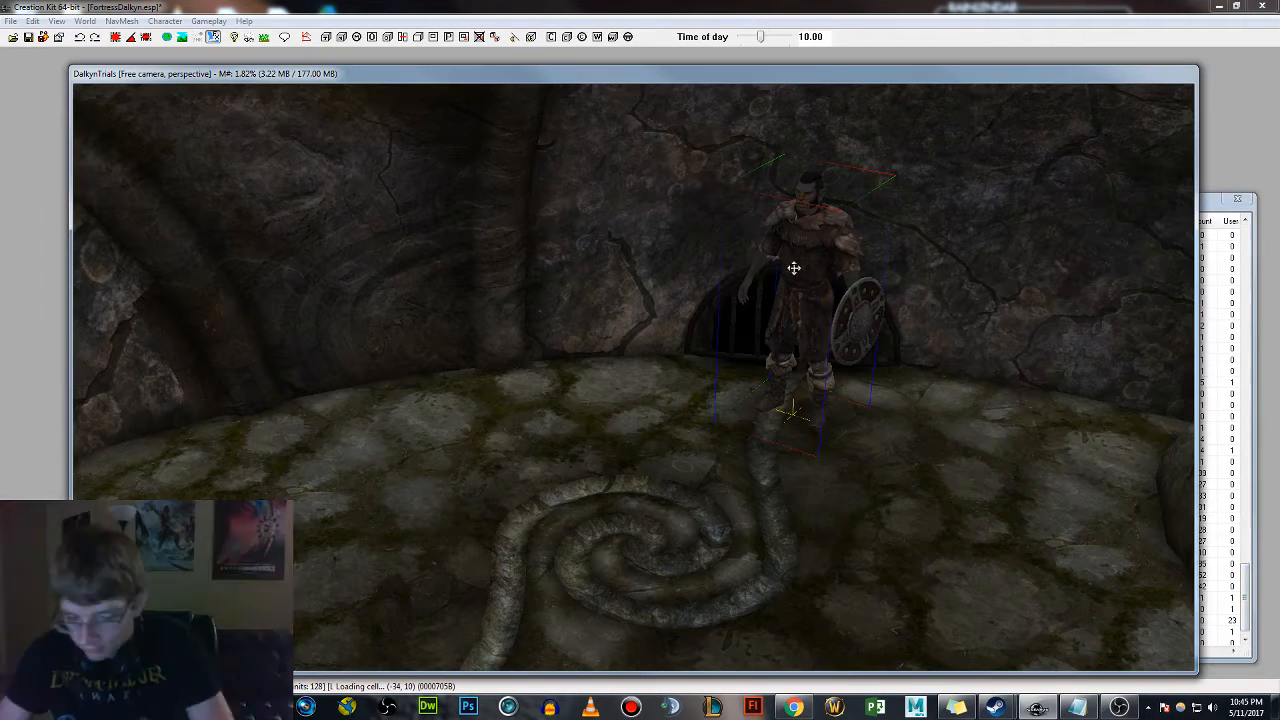
key("Delete")
left_click(1215, 206)
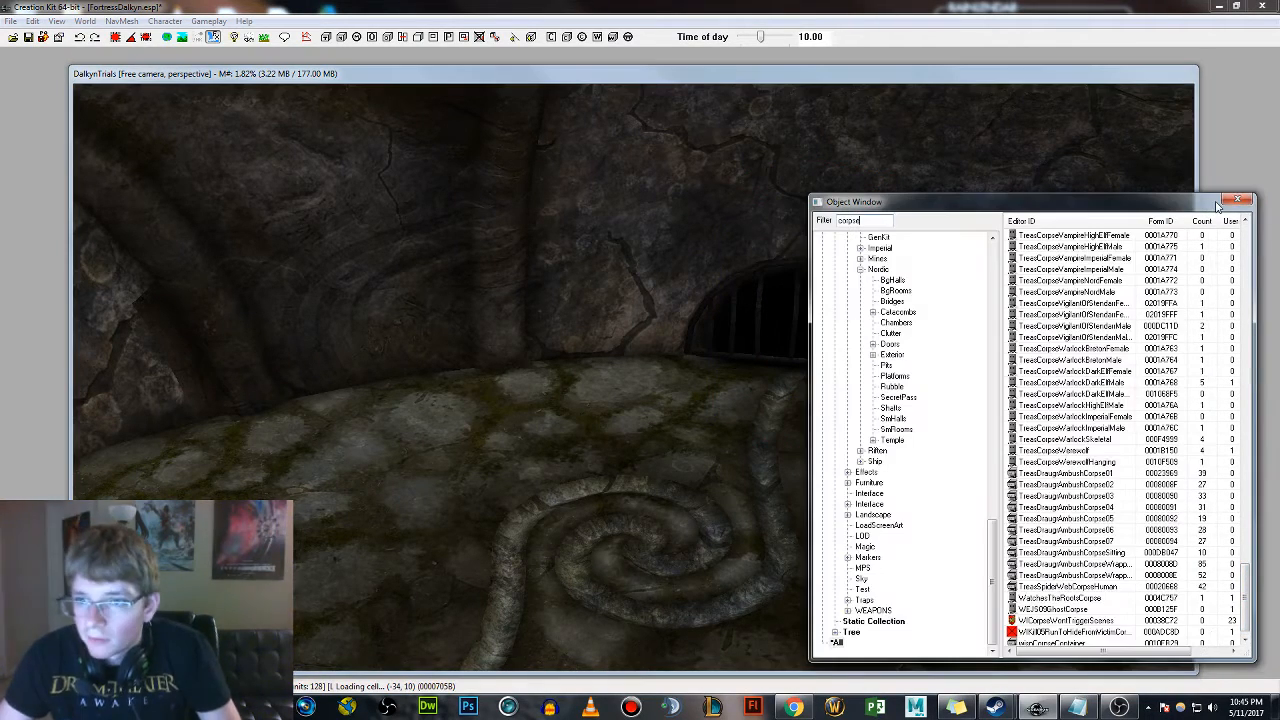
Place the corpse actor TreasCorpseBanditRedguardMale on the hall floor in front of the barred grate
left_click(1089, 405)
scroll(1110, 432, "up", 12)
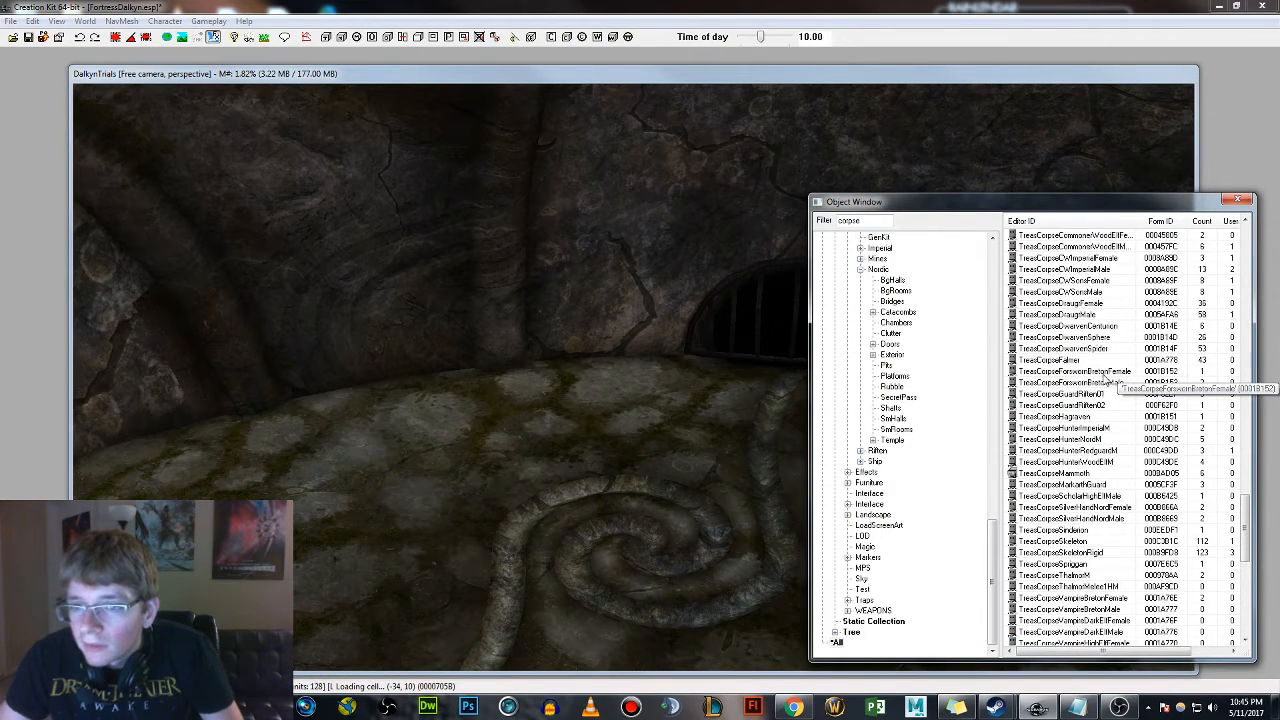
scroll(1112, 380, "up", 4)
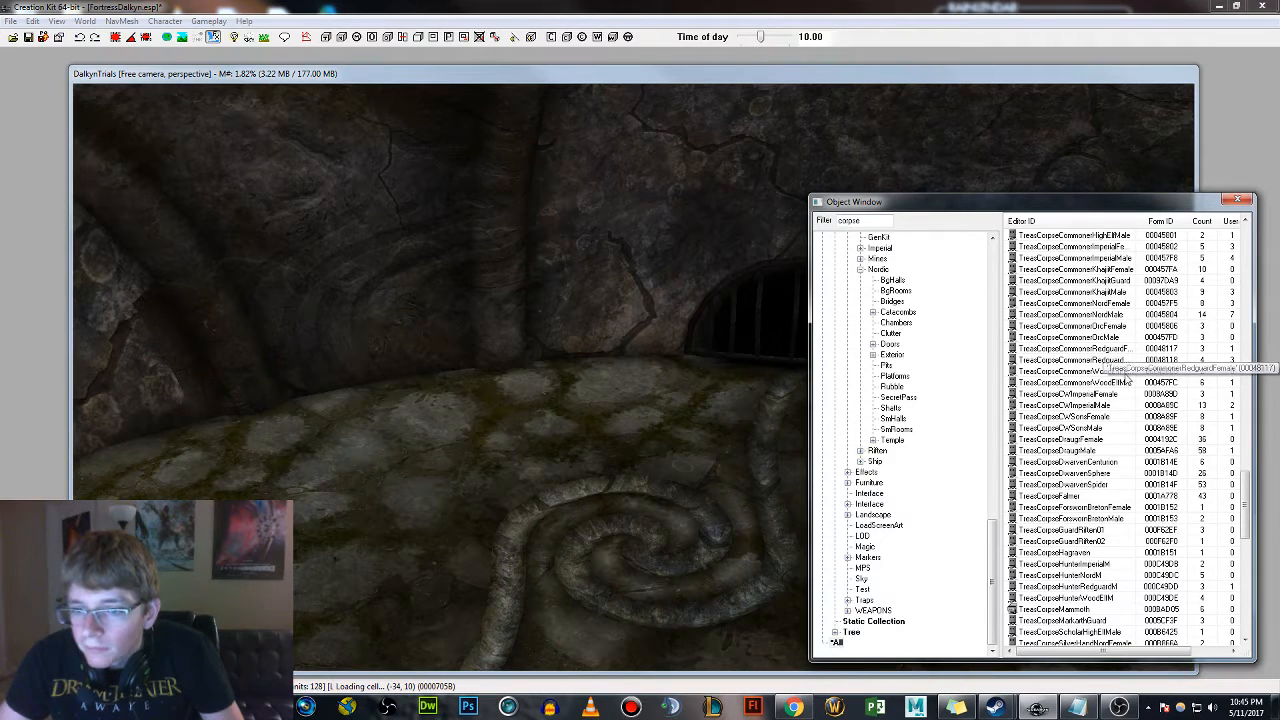
scroll(1138, 458, "up", 5)
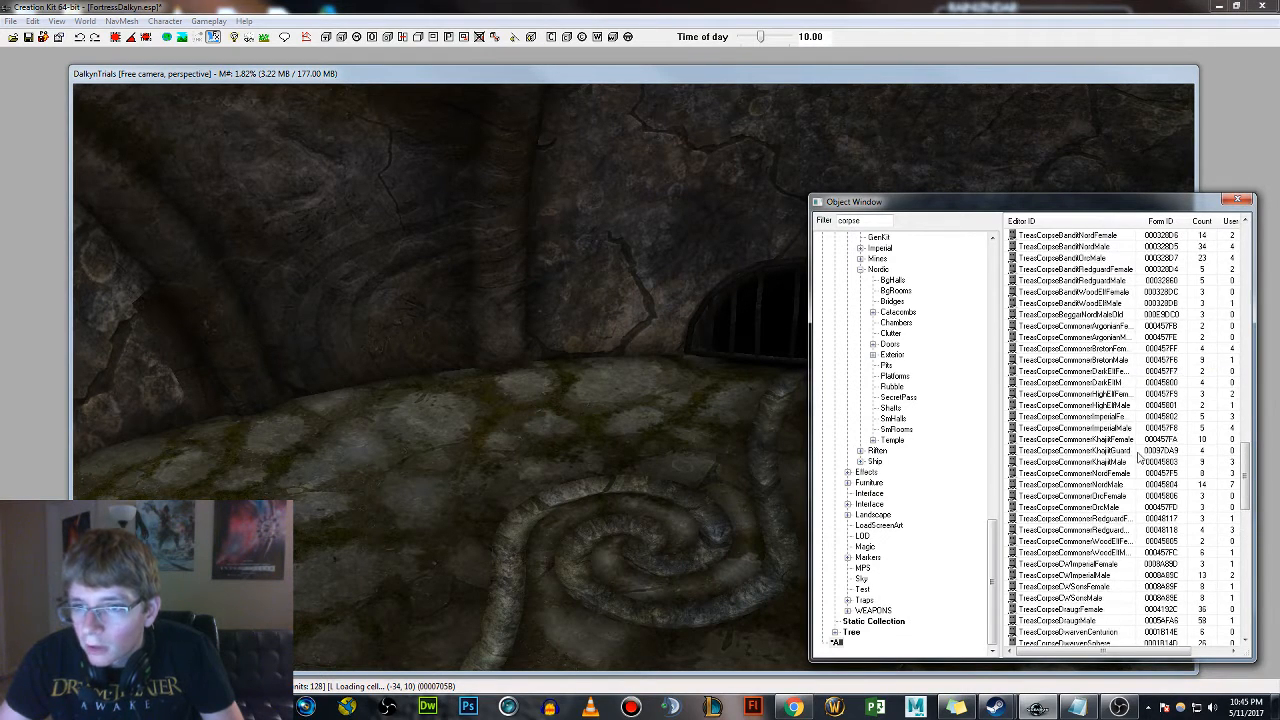
scroll(1118, 335, "up", 2)
left_click(1125, 327)
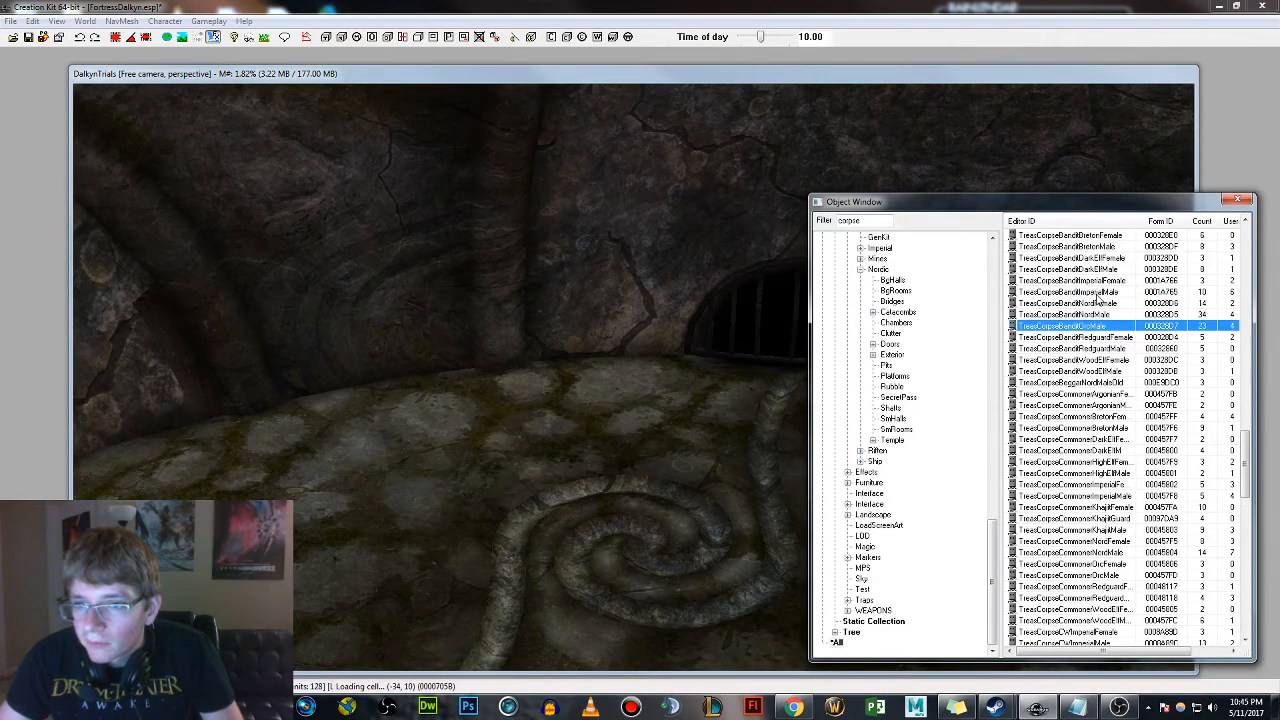
left_click(1102, 349)
left_click_drag(1100, 352, 743, 407)
left_click_drag(744, 334, 789, 330)
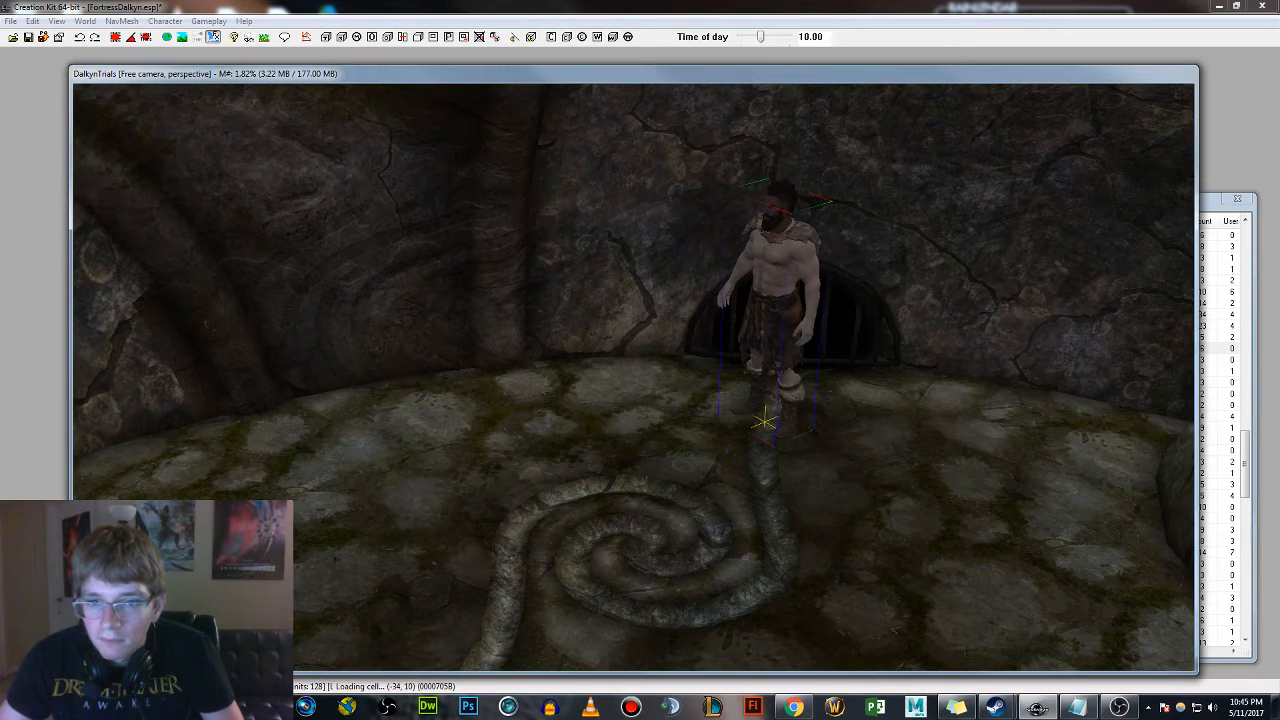
Check the scripts and flags in the reference properties of the corpse actor standing before the barred grate
double_click(775, 269)
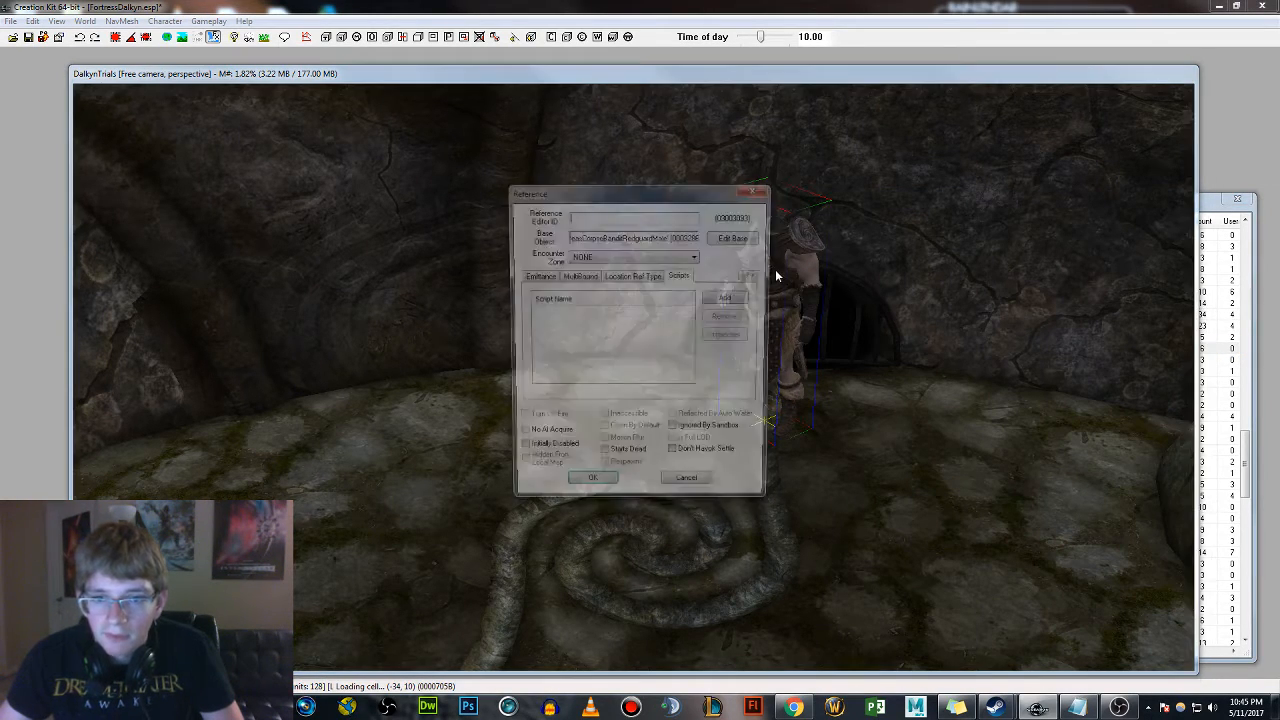
left_click(690, 491)
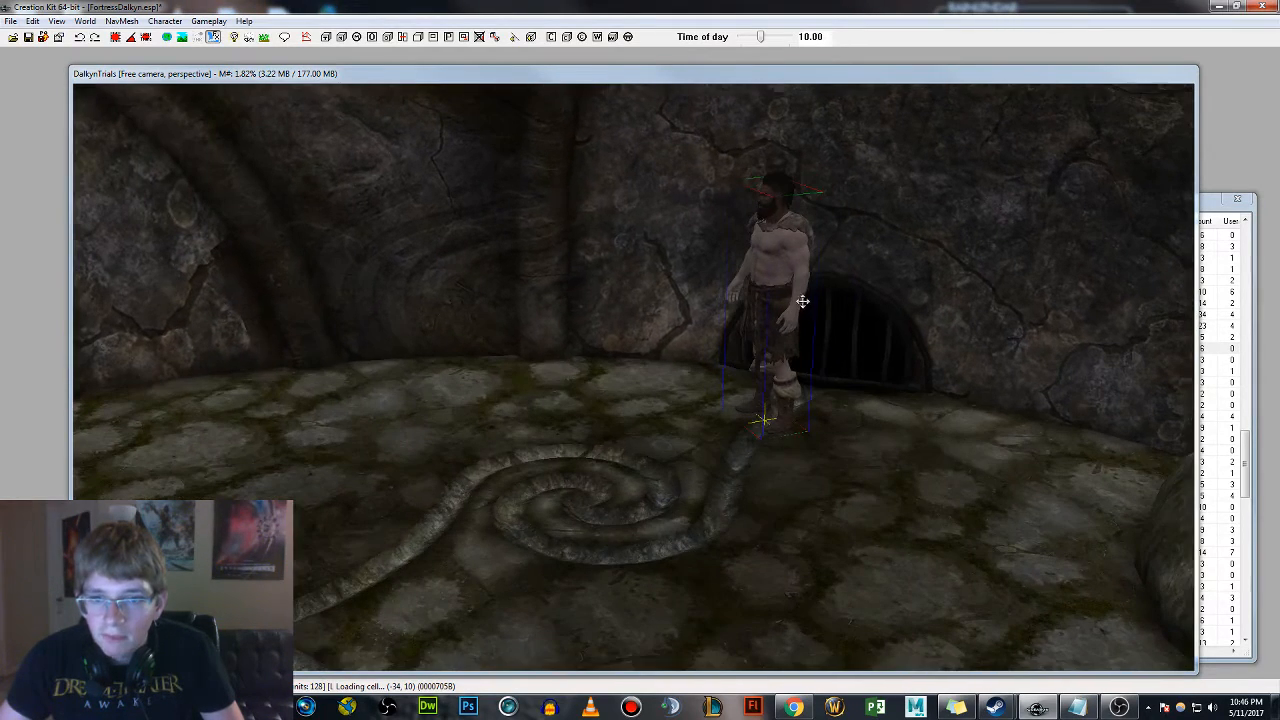
double_click(775, 257)
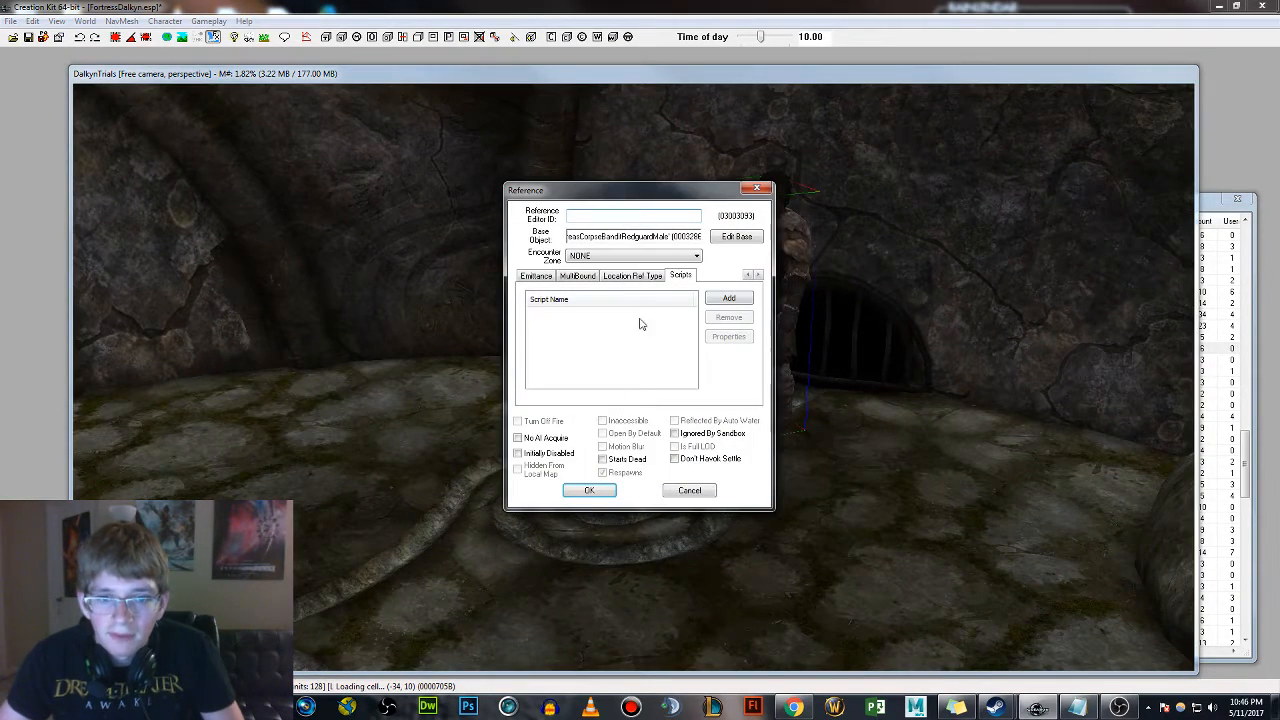
left_click(589, 490)
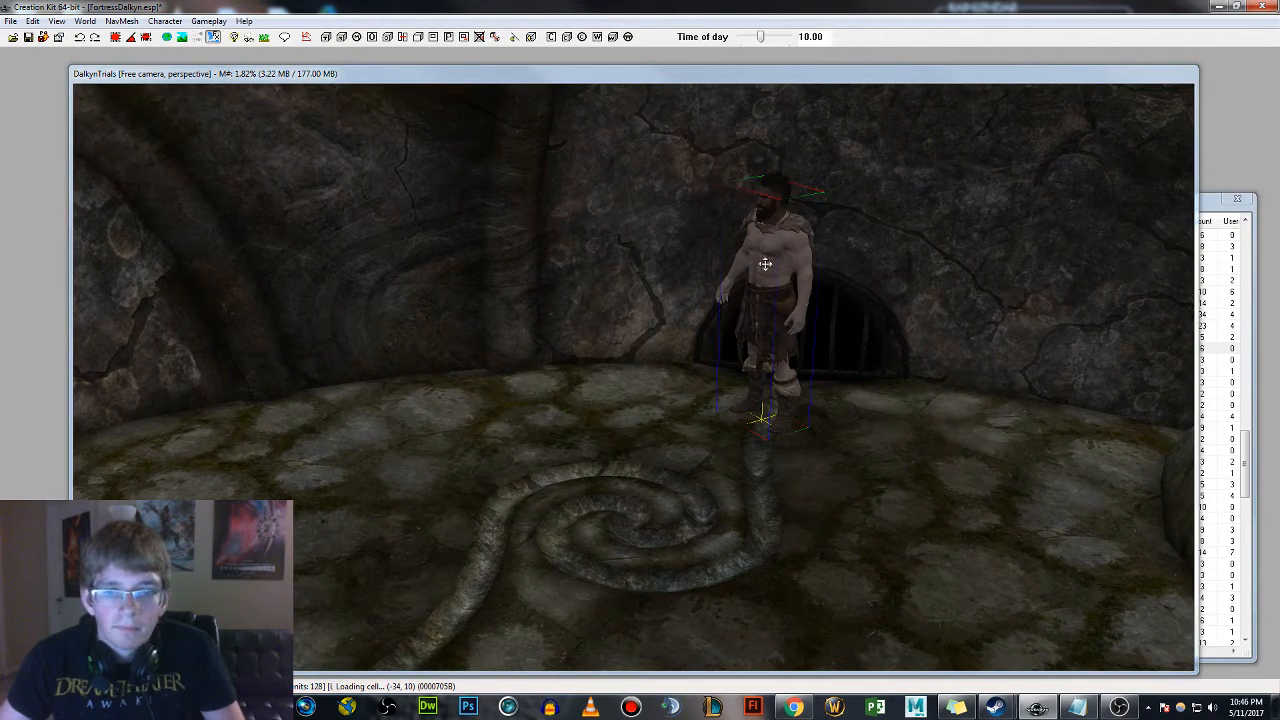
middle_click_drag(782, 277, 798, 277, "shift")
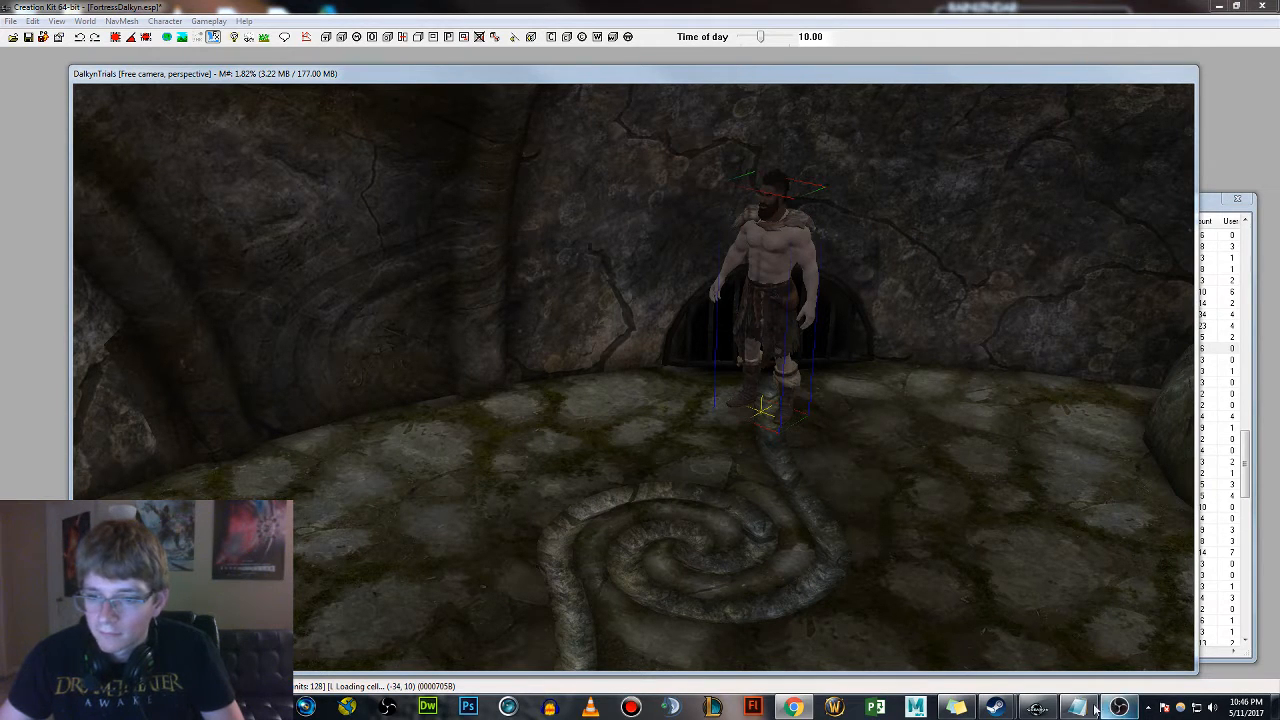
left_click(1040, 708)
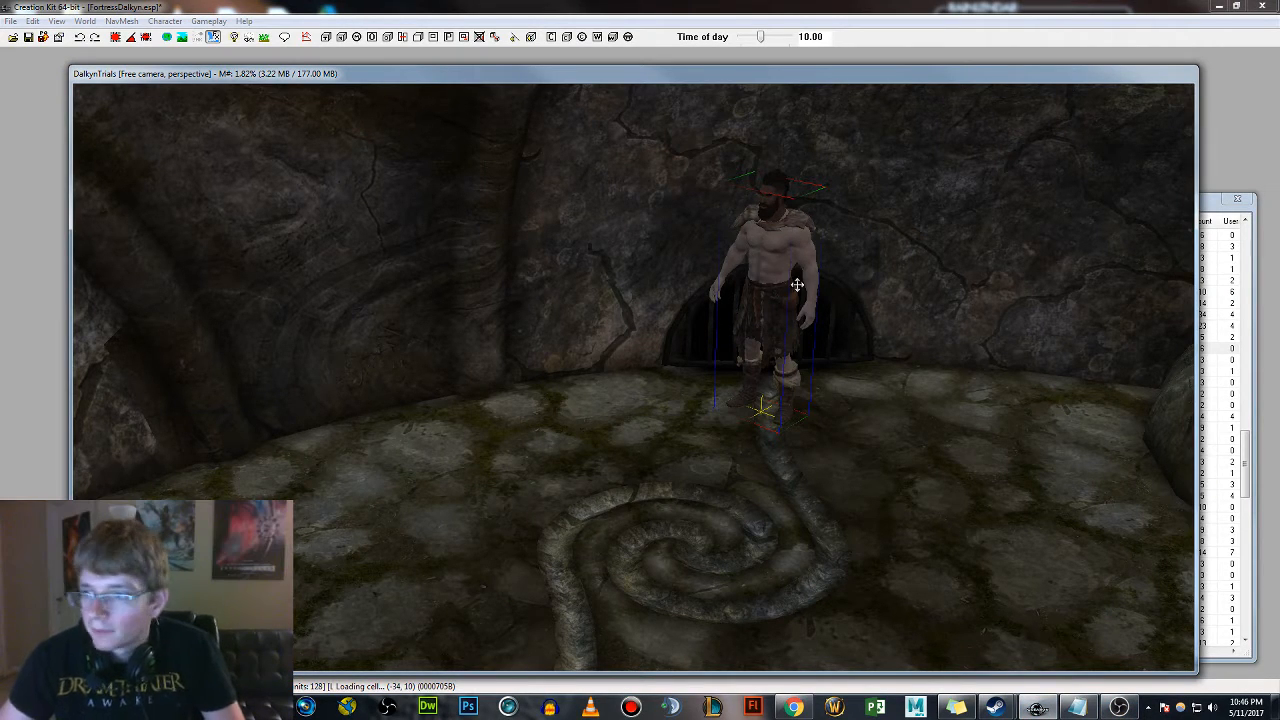
mouse_move(797, 285)
middle_mouse_down("shift")
mouse_move(772, 288)
mouse_move(777, 275)
mouse_move(783, 286)
mouse_move(768, 275)
mouse_move(776, 283)
middle_mouse_up("shift")
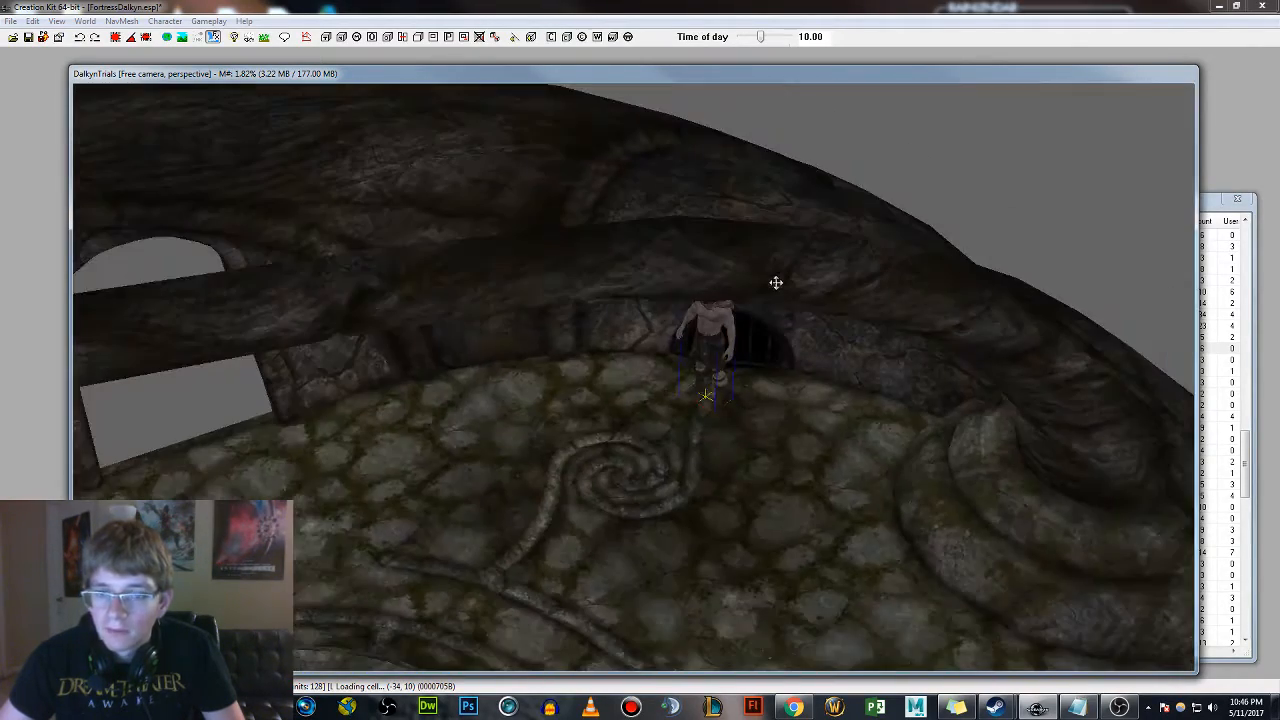
Try TreasDraugrAmbushCorpse02 on the hall floor near the spiral carving, and remove it again
left_click(1206, 243)
scroll(1175, 400, "up", 5)
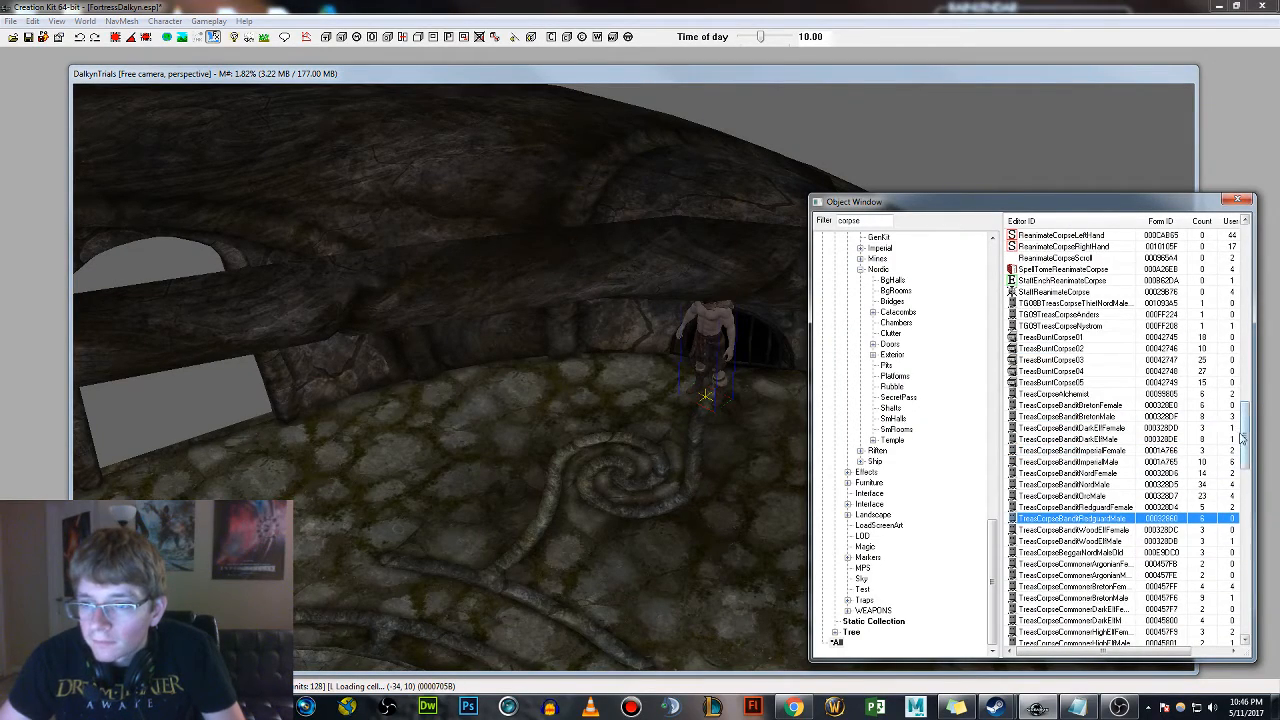
left_click_drag(1242, 437, 1226, 610)
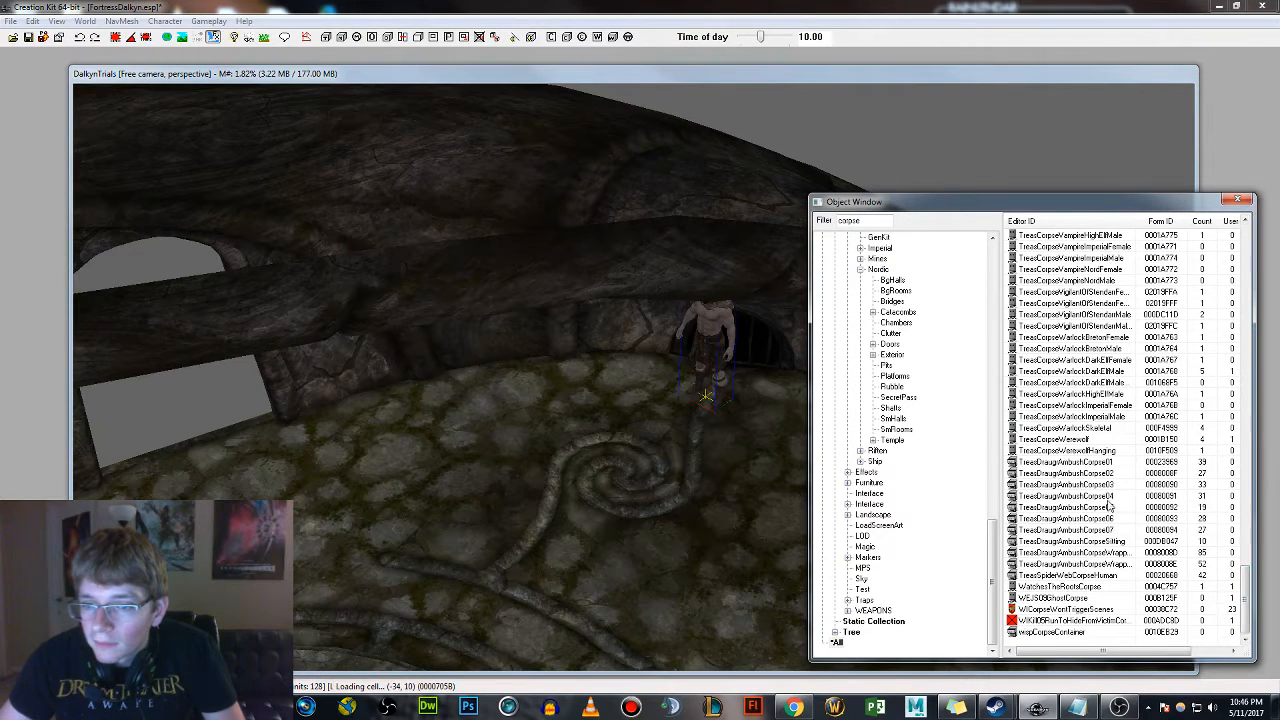
left_click(1088, 473)
left_click_drag(1097, 485, 675, 510)
key("Delete")
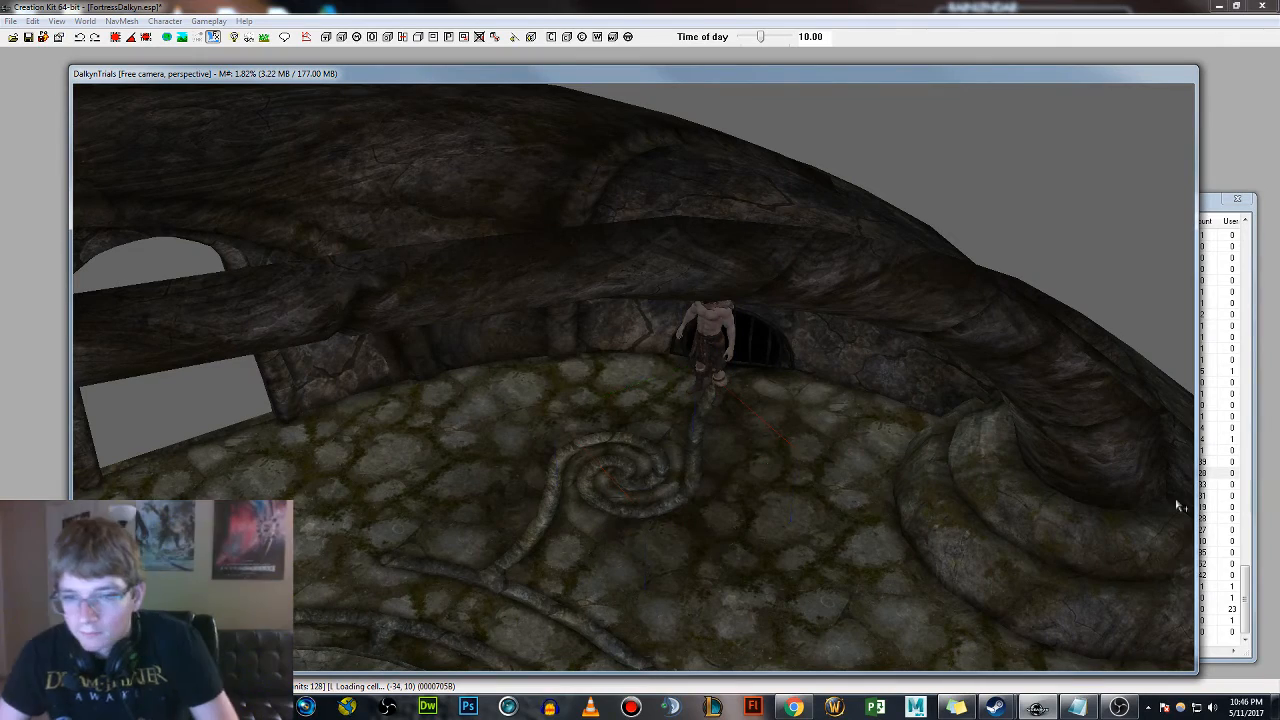
Browse the corpse list for another actor and bring up the use report for TreasCorpseCommonerNordMale
left_click(1226, 371)
scroll(1116, 397, "up", 9)
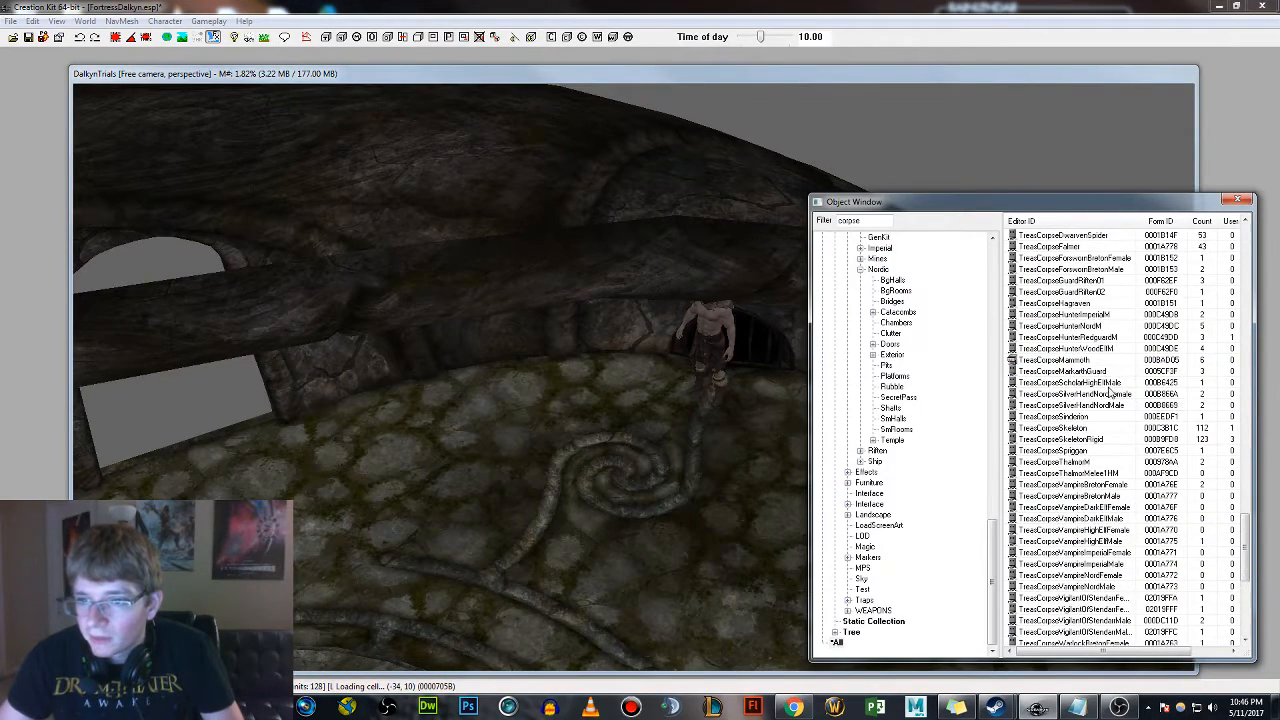
scroll(1076, 437, "up", 5)
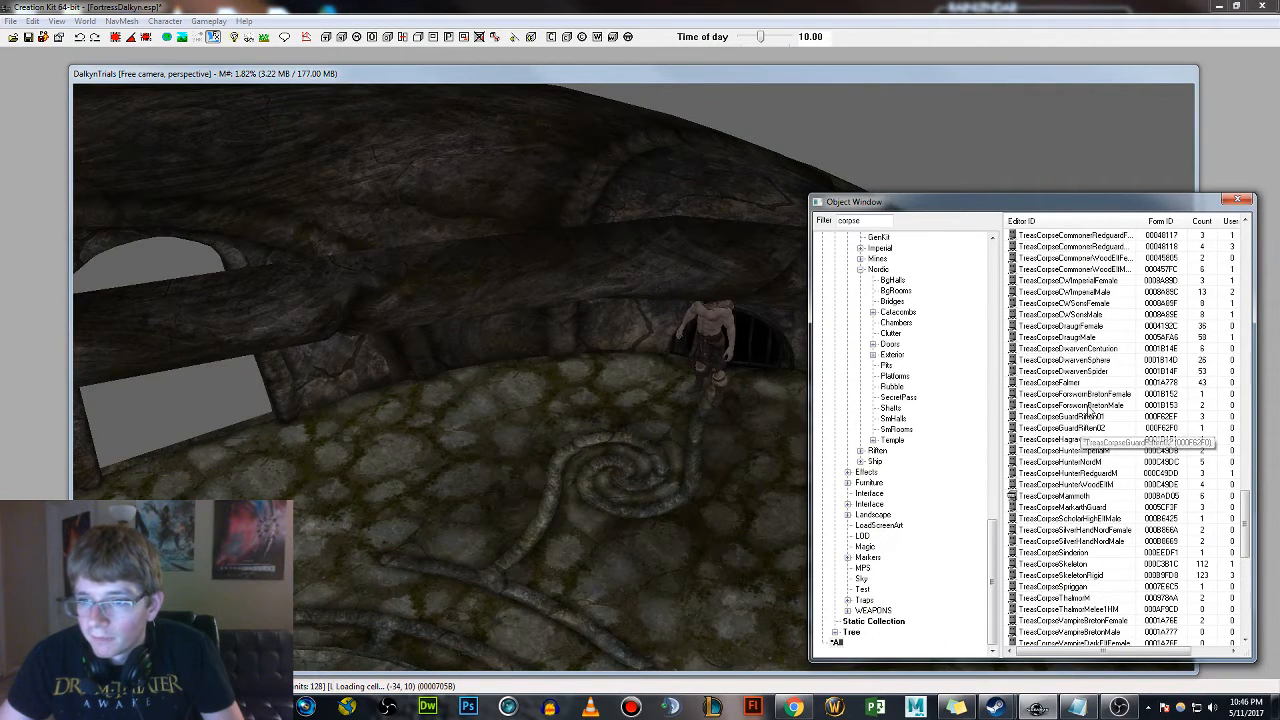
scroll(1080, 377, "up", 4)
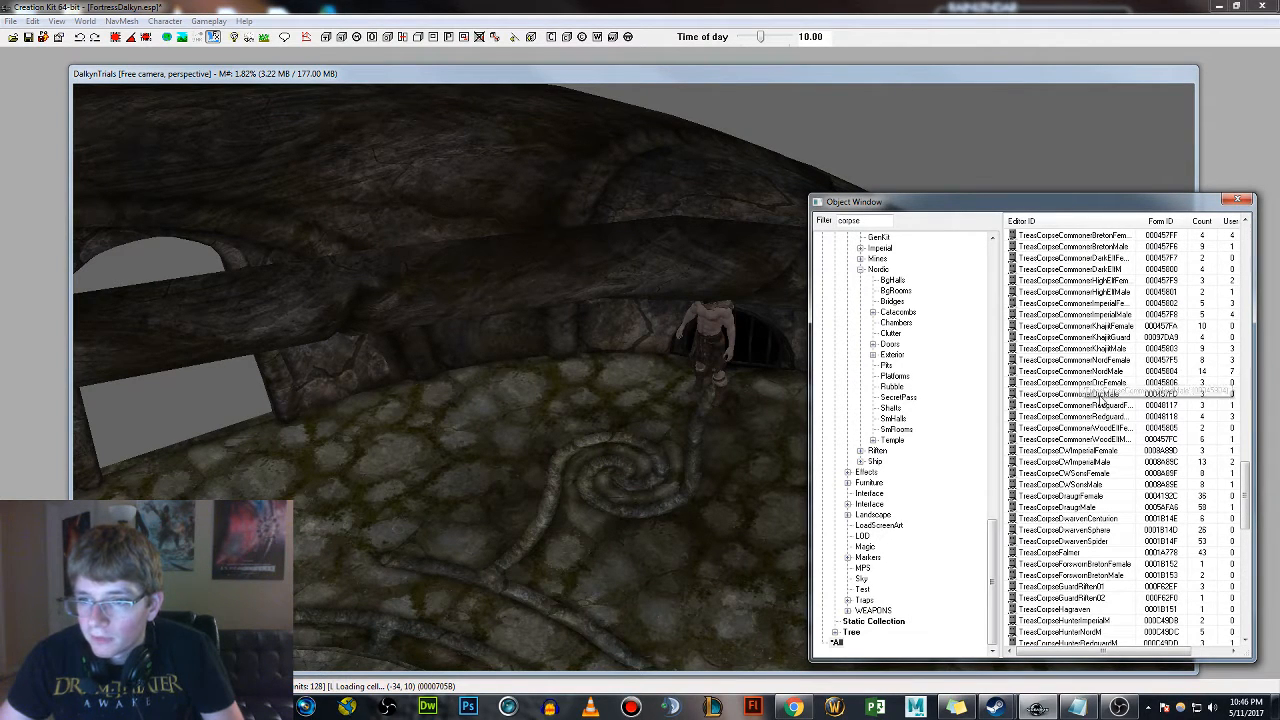
left_click(1094, 372)
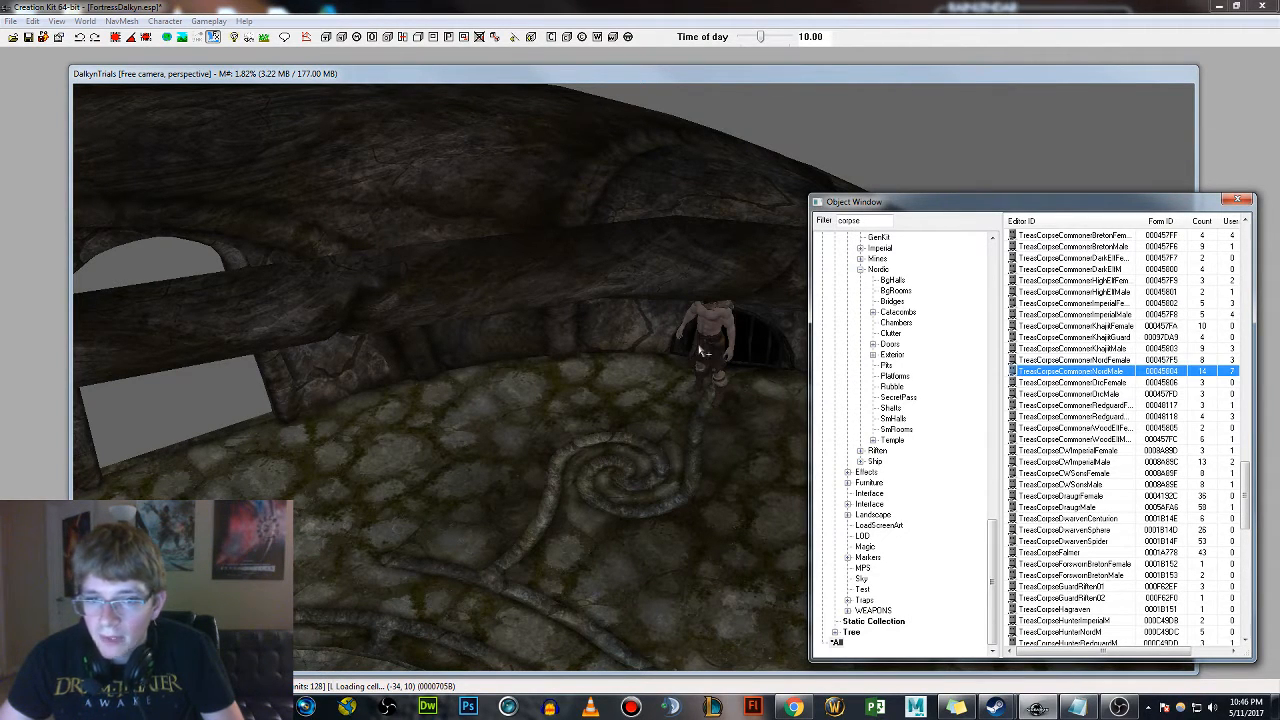
scroll(717, 348, "up", 5)
middle_click_drag(811, 343, 820, 316, "shift")
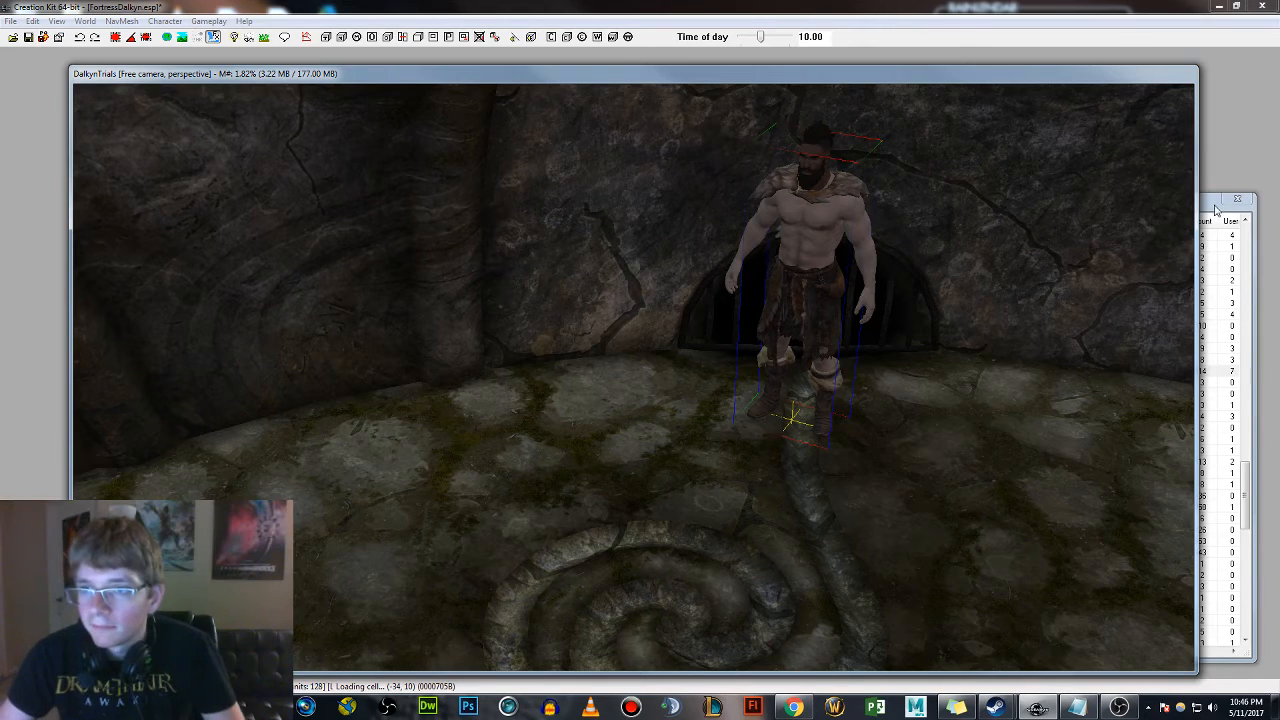
left_click(1209, 245)
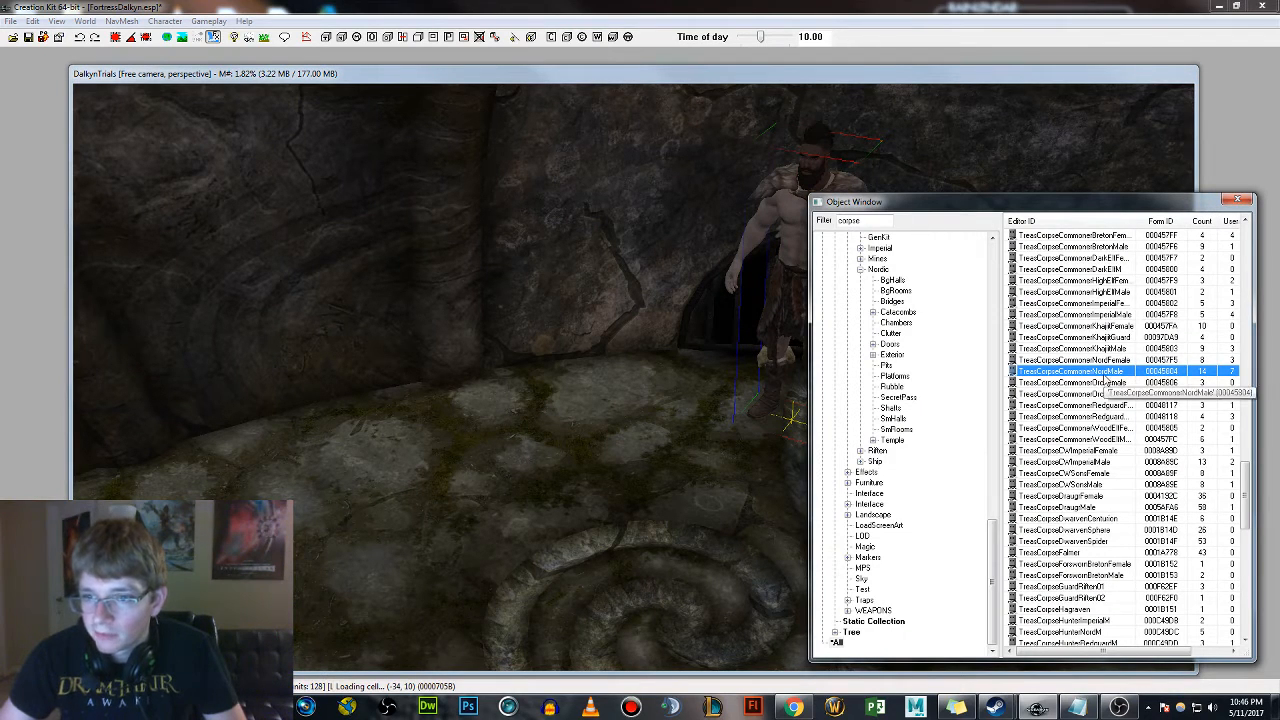
right_click(1099, 376)
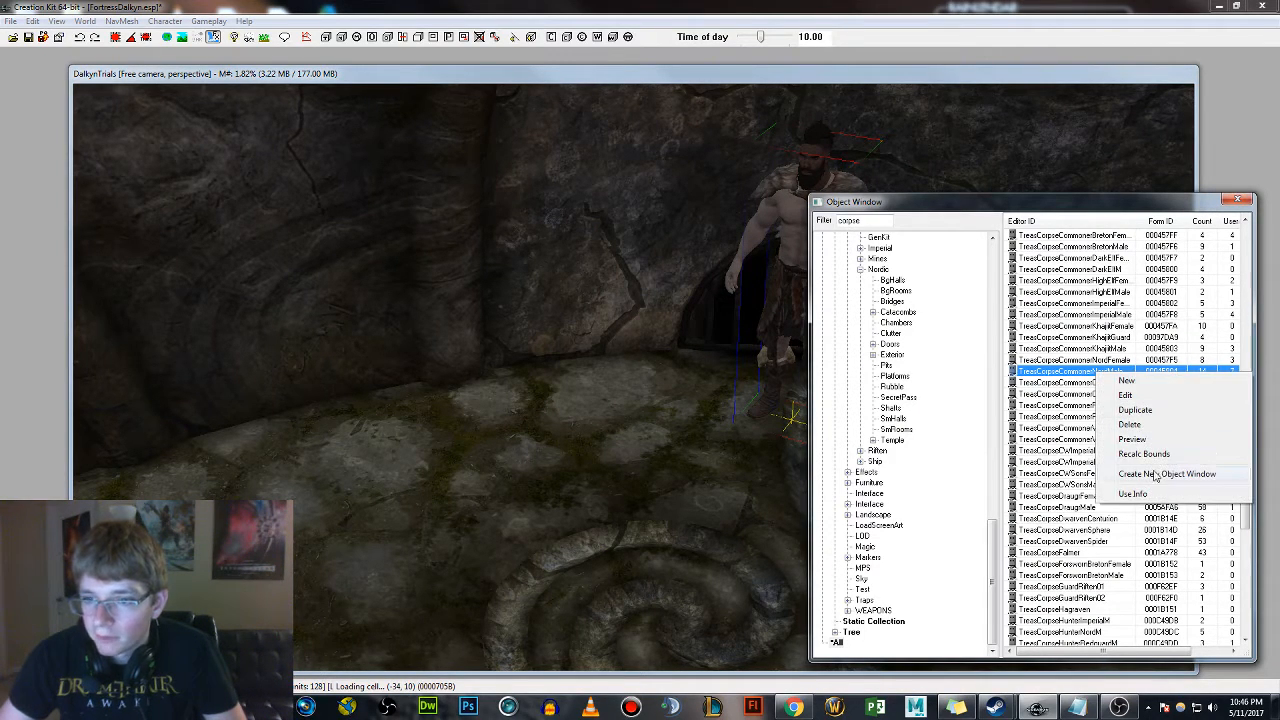
left_click(1120, 493)
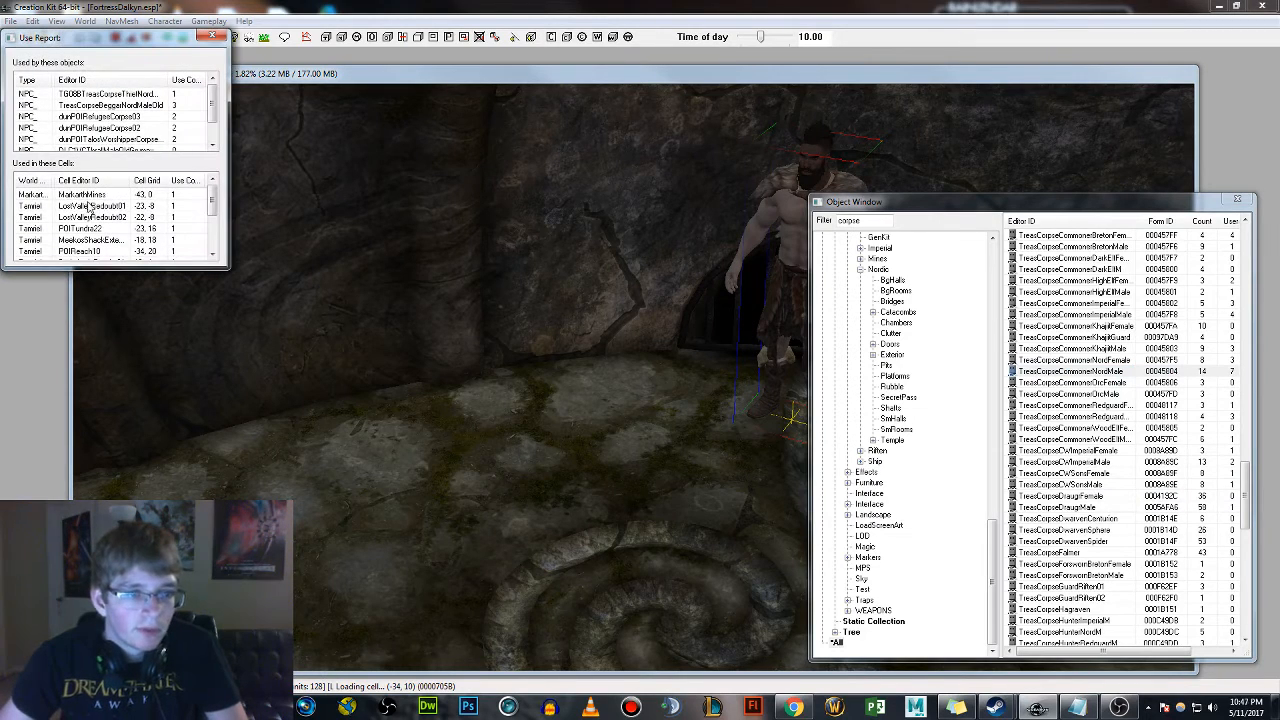
Load the report's MarkarthMines cell and examine how its corpse is posed inside the hanging cage
double_click(90, 194)
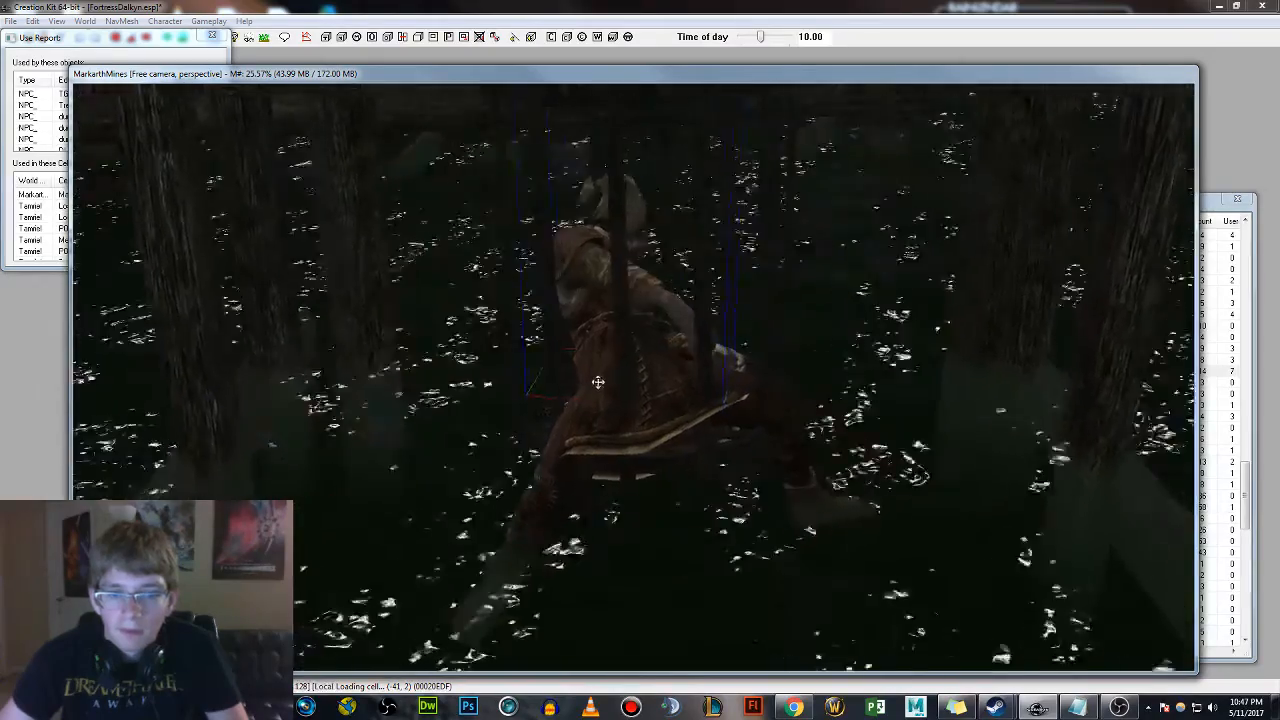
scroll(600, 388, "down", 3)
scroll(604, 386, "up", 3)
middle_click_drag(606, 380, 683, 308, "shift")
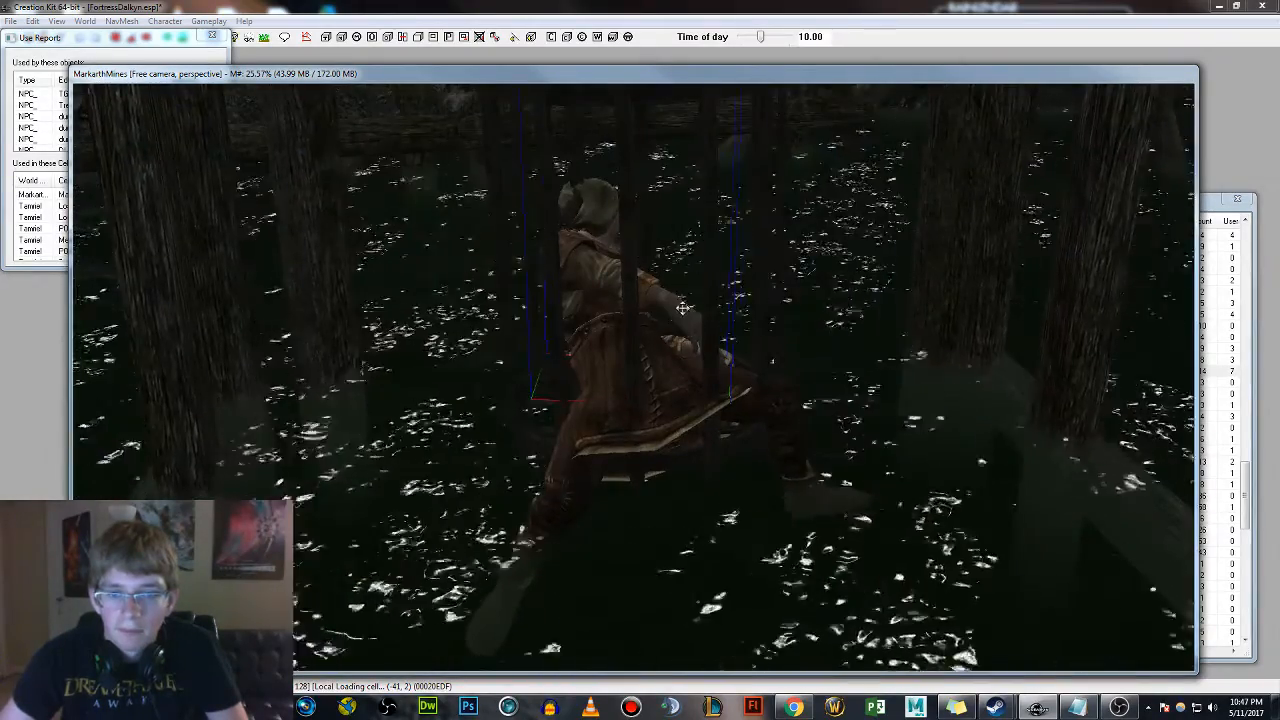
key("z")
left_click_drag(682, 308, 679, 288)
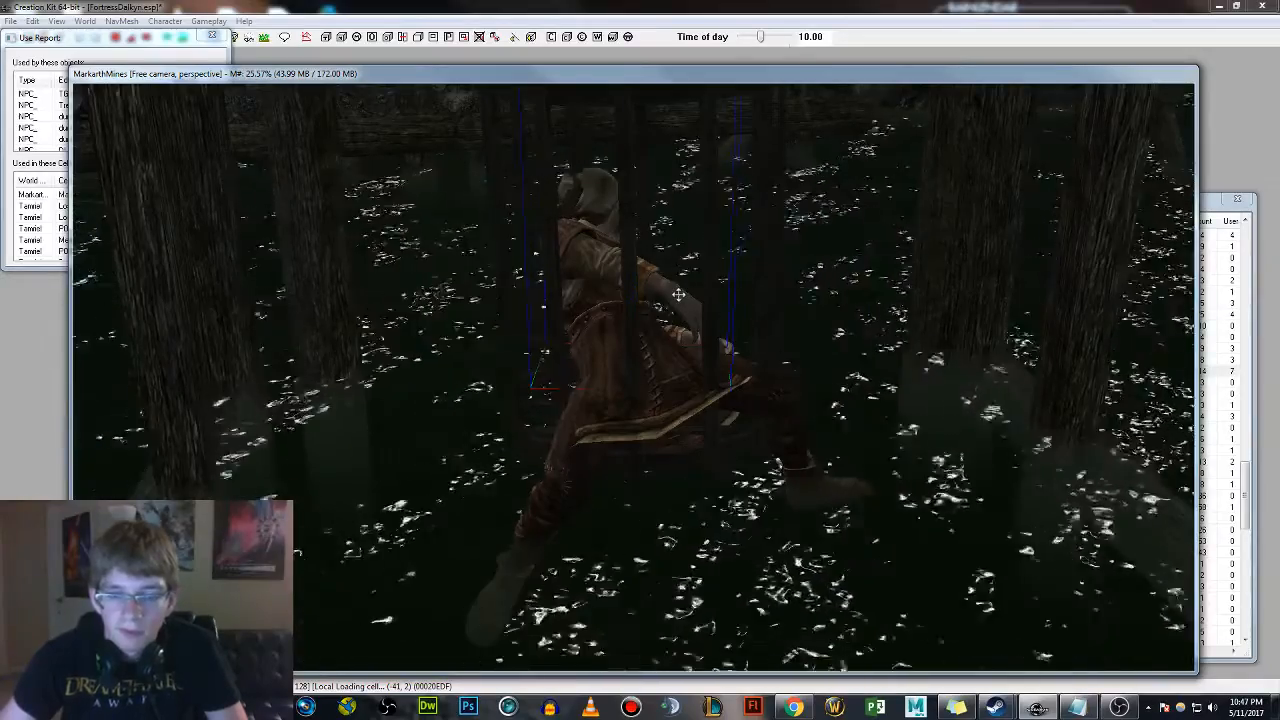
middle_click_drag(678, 295, 643, 294, "shift")
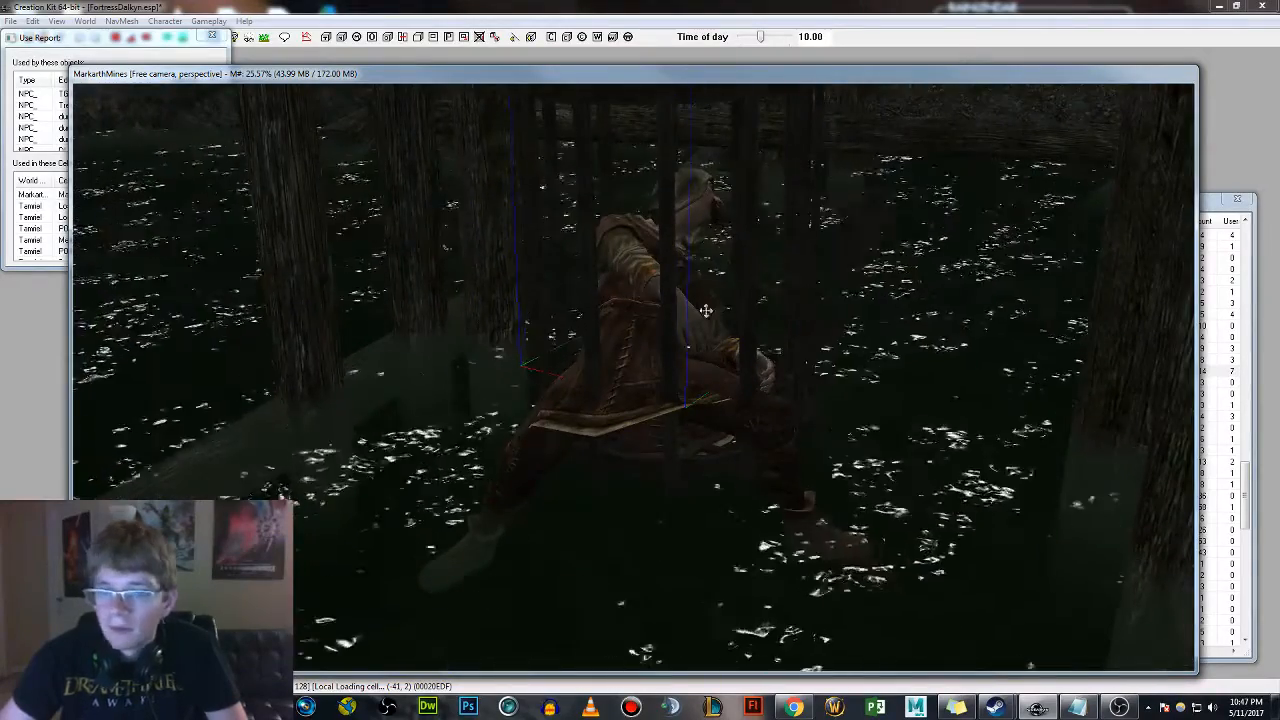
scroll(664, 309, "down", 8)
scroll(686, 286, "up", 8)
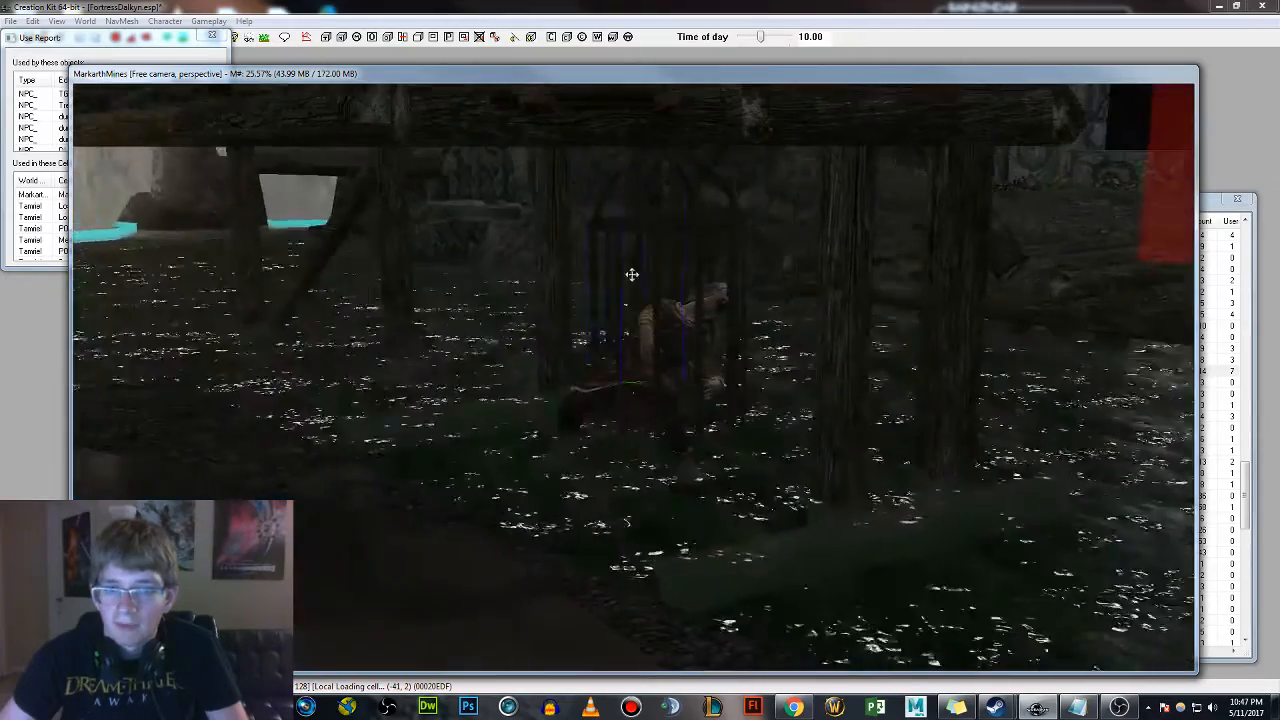
Return to the DalkynTrials cell, close the use report and find the corpse actor by the barred grate
left_click(128, 45)
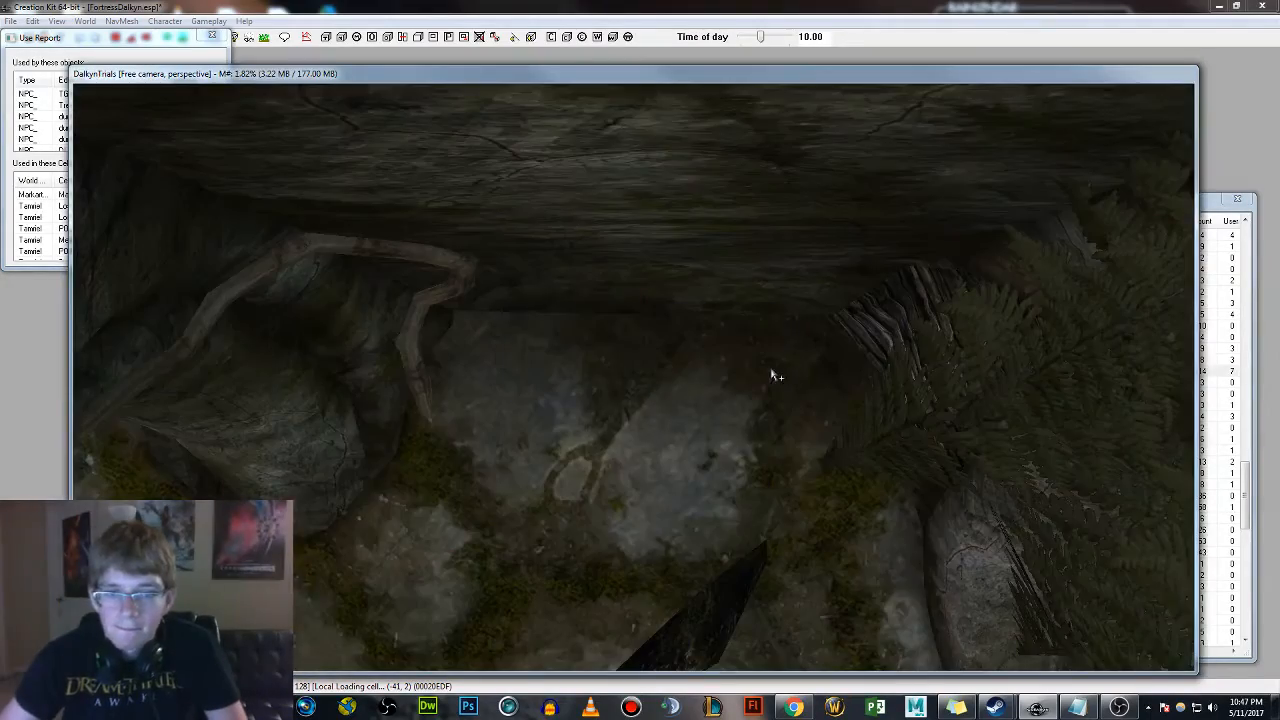
scroll(612, 399, "down", 5)
middle_click_drag(643, 423, 750, 337, "shift")
left_click(164, 38)
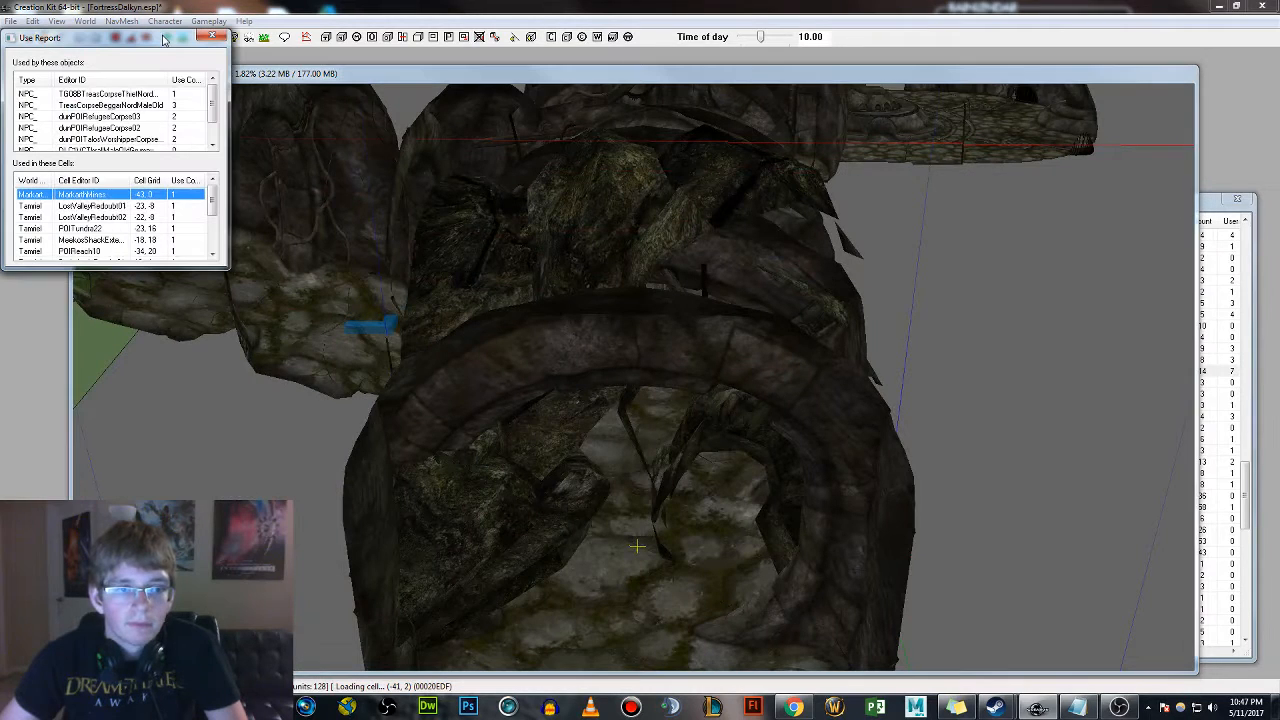
left_click(211, 37)
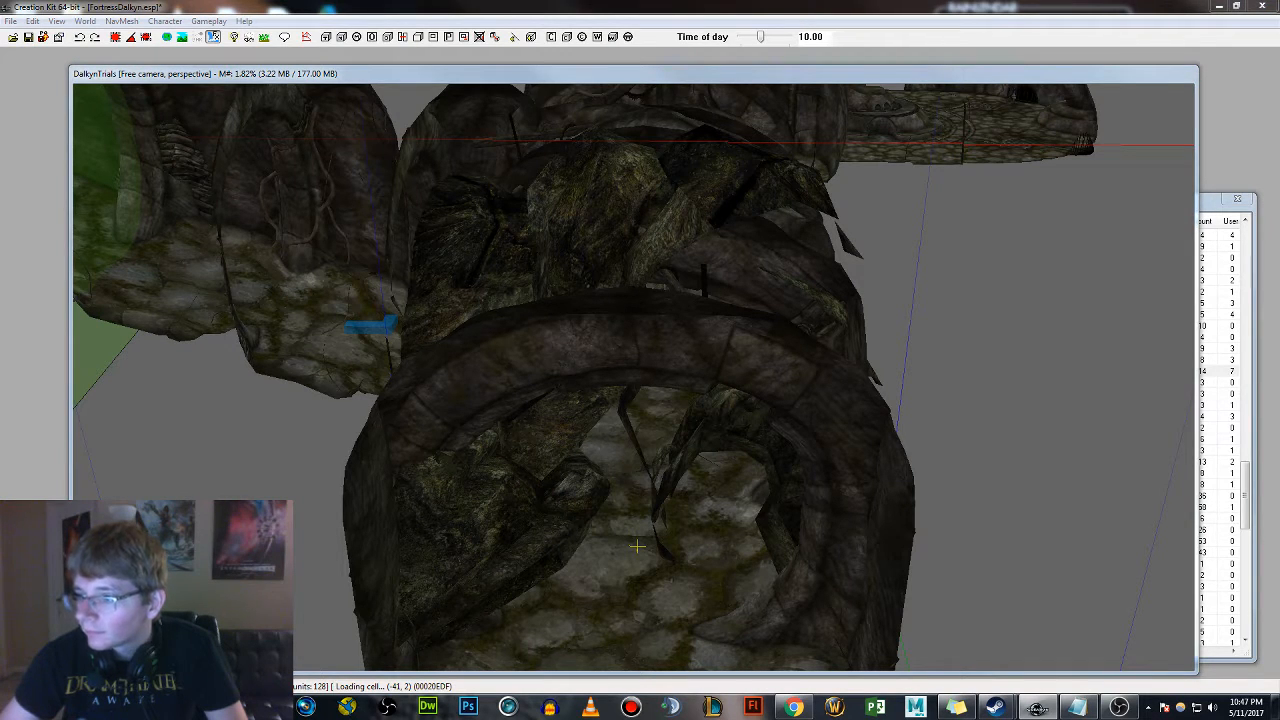
scroll(676, 447, "down", 4)
middle_click_drag(671, 443, 783, 446, "shift")
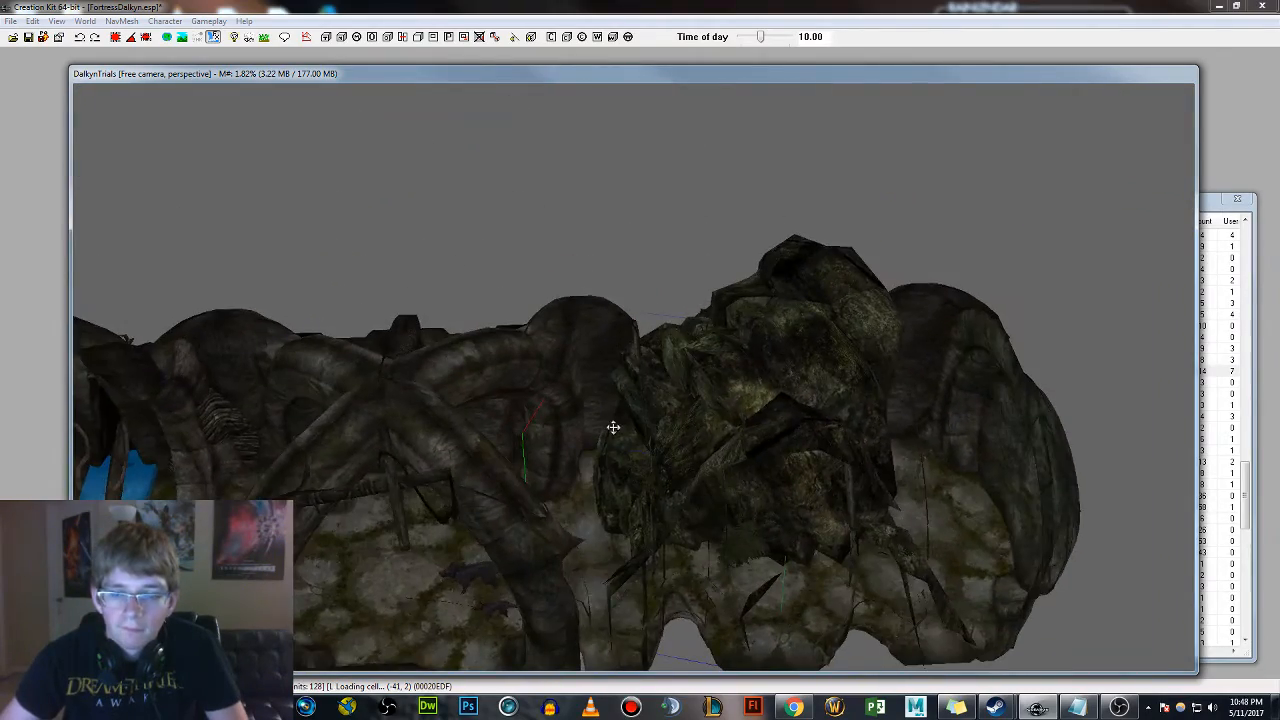
middle_click_drag(613, 427, 976, 436, "shift")
middle_click_drag(608, 300, 750, 415, "shift")
scroll(691, 477, "up", 5)
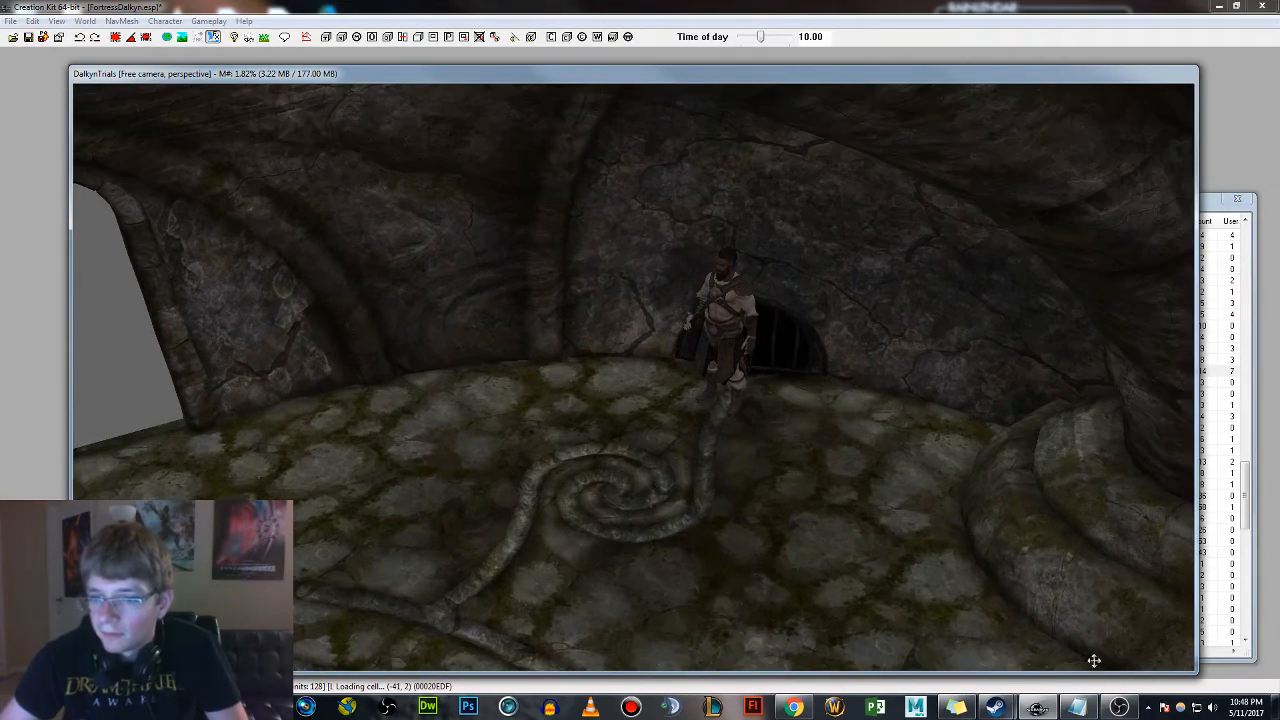
Move the object list out of the way, then place a blood decal projector beside the barred grate and rotate it
left_click_drag(1208, 204, 1279, 230)
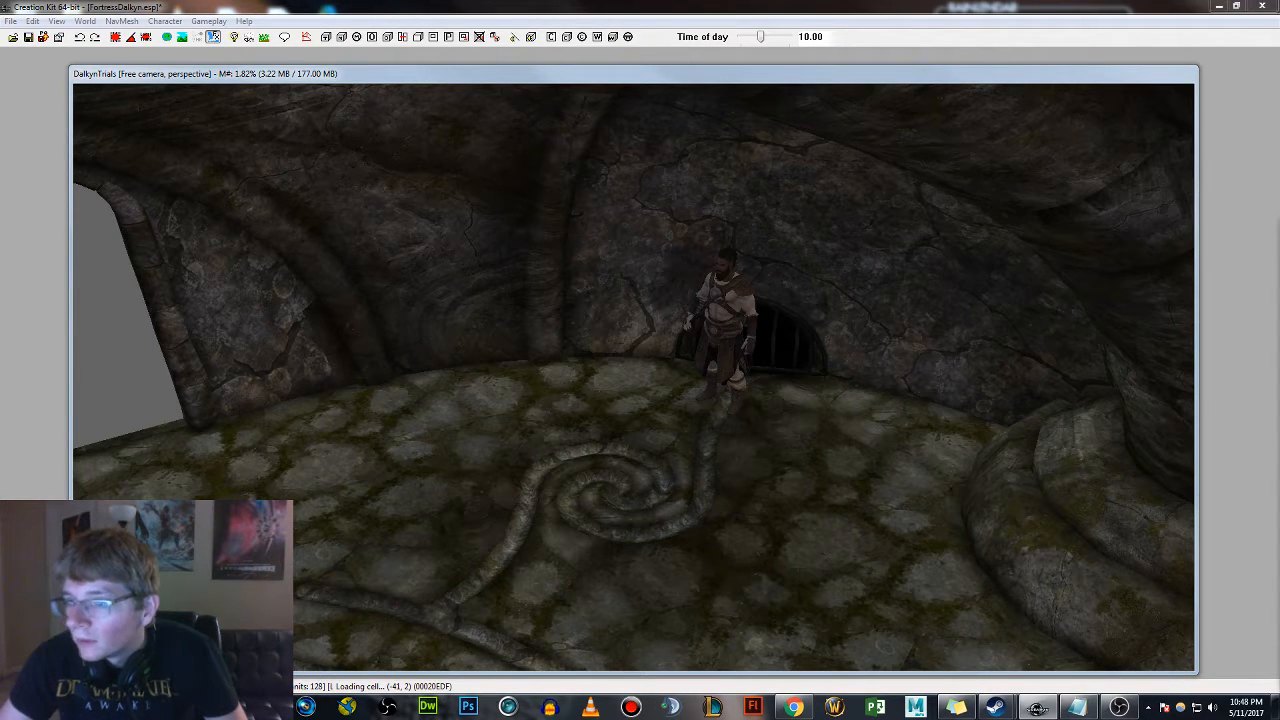
mouse_move(1279, 521)
left_mouse_down()
mouse_move(797, 520)
mouse_move(810, 360)
left_mouse_up()
mouse_move(810, 358)
right_mouse_down()
mouse_move(806, 387)
mouse_move(810, 372)
right_mouse_up()
middle_click_drag(826, 405, 840, 377)
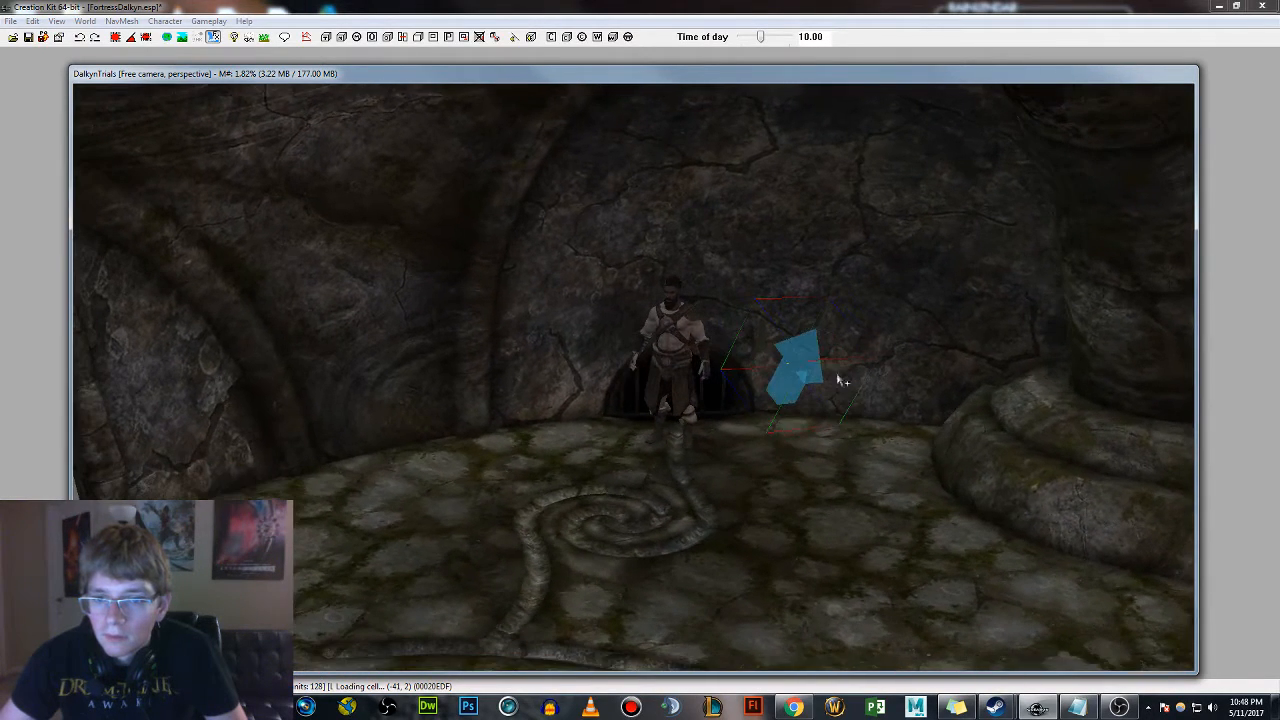
right_click_drag(805, 358, 806, 370)
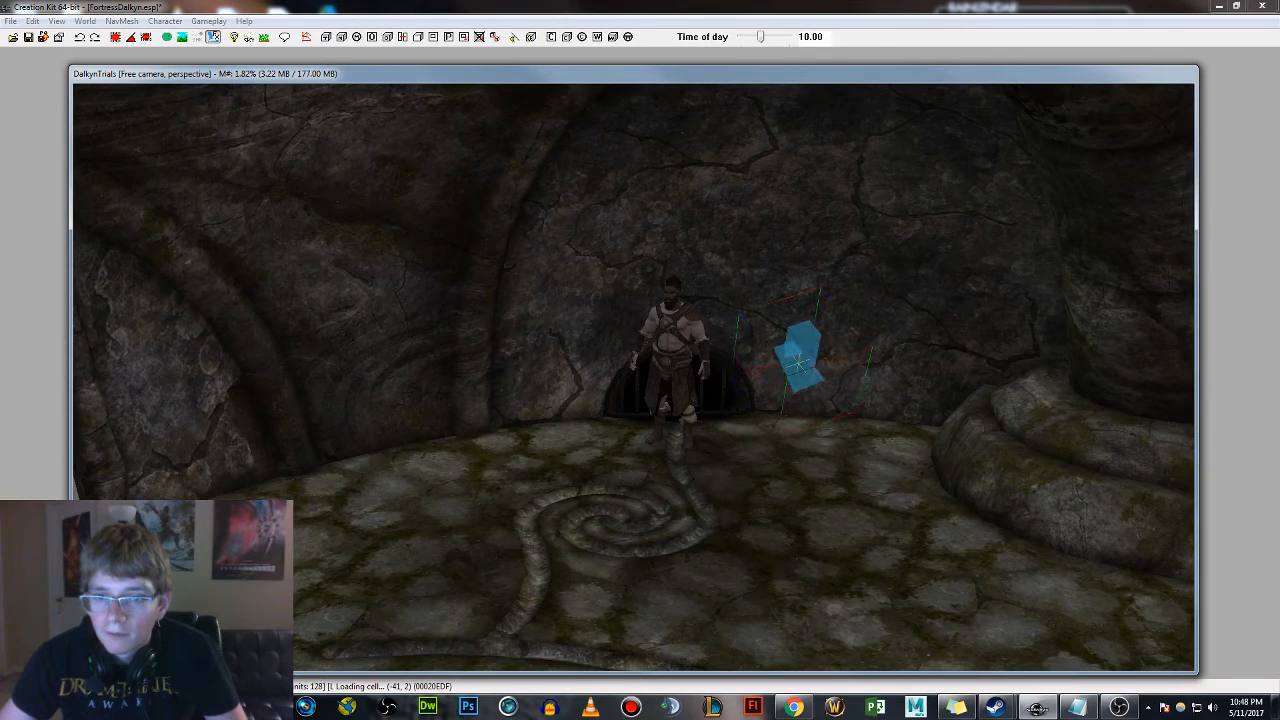
Move and angle the decal projector so the blood splatter covers the floor around the corpse's feet, and deselect it
left_click_drag(806, 370, 688, 337)
right_click_drag(688, 337, 699, 343)
mouse_move(699, 343)
middle_mouse_down()
mouse_move(669, 352)
mouse_move(663, 369)
mouse_move(763, 417)
mouse_move(829, 430)
middle_mouse_up()
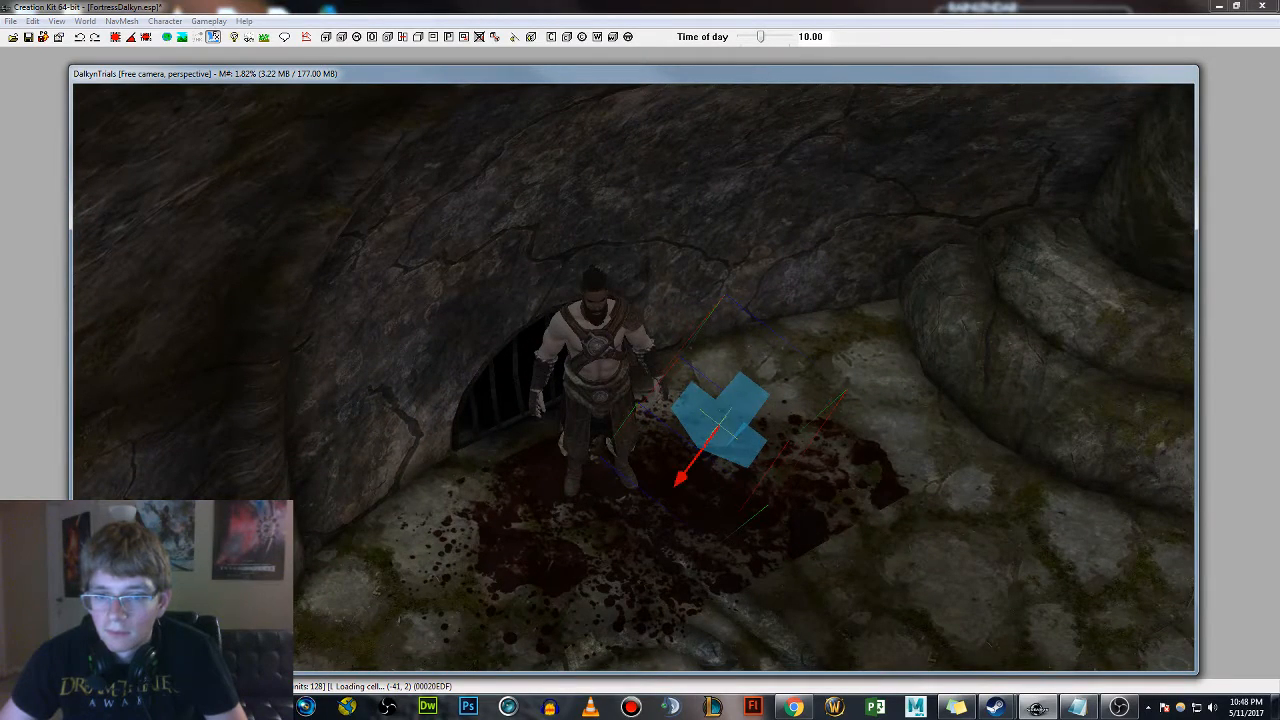
right_click_drag(727, 410, 727, 407)
key("d")
scroll(940, 477, "down", 4)
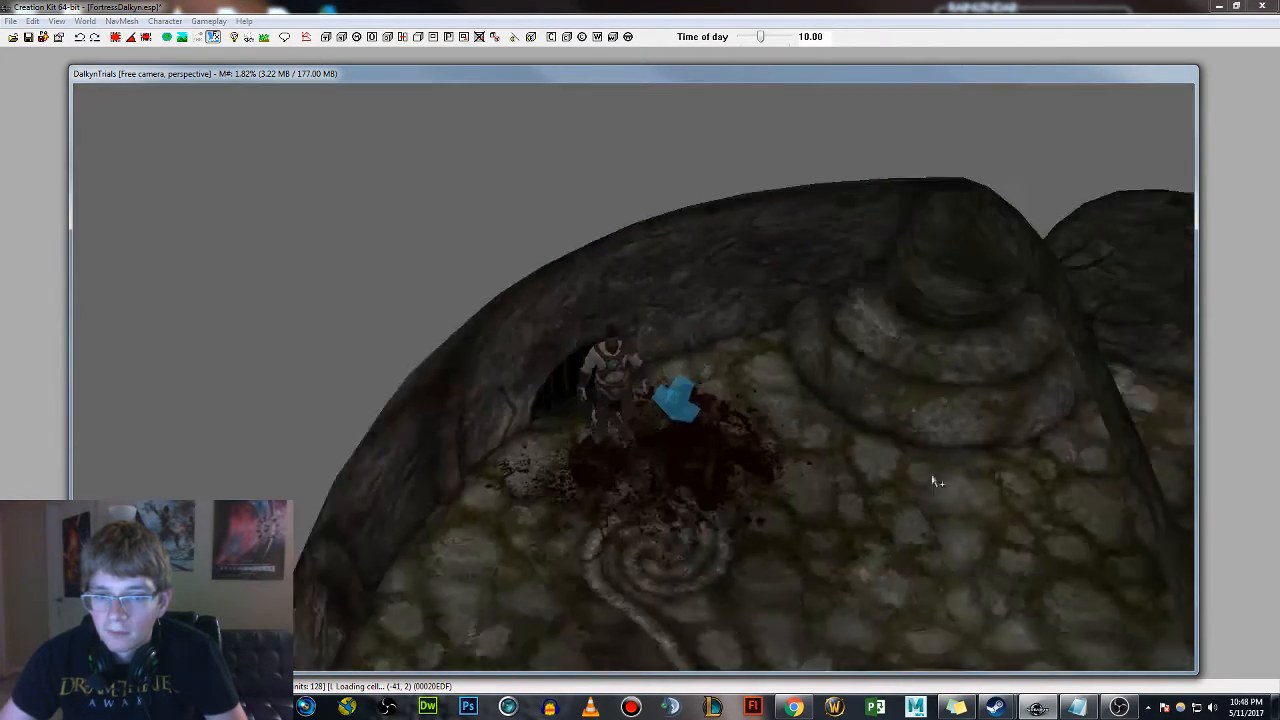
Examine the circular DalkynTrials chamber, focusing on the character, the blood pool and the surrounding walls
mouse_move(932, 480)
middle_mouse_down("shift")
mouse_move(876, 443)
mouse_move(905, 483)
mouse_move(909, 329)
mouse_move(866, 323)
mouse_move(862, 303)
mouse_move(860, 400)
mouse_move(897, 410)
mouse_move(829, 471)
mouse_move(831, 437)
mouse_move(871, 457)
mouse_move(838, 453)
mouse_move(770, 393)
mouse_move(590, 320)
mouse_move(648, 407)
middle_mouse_up("shift")
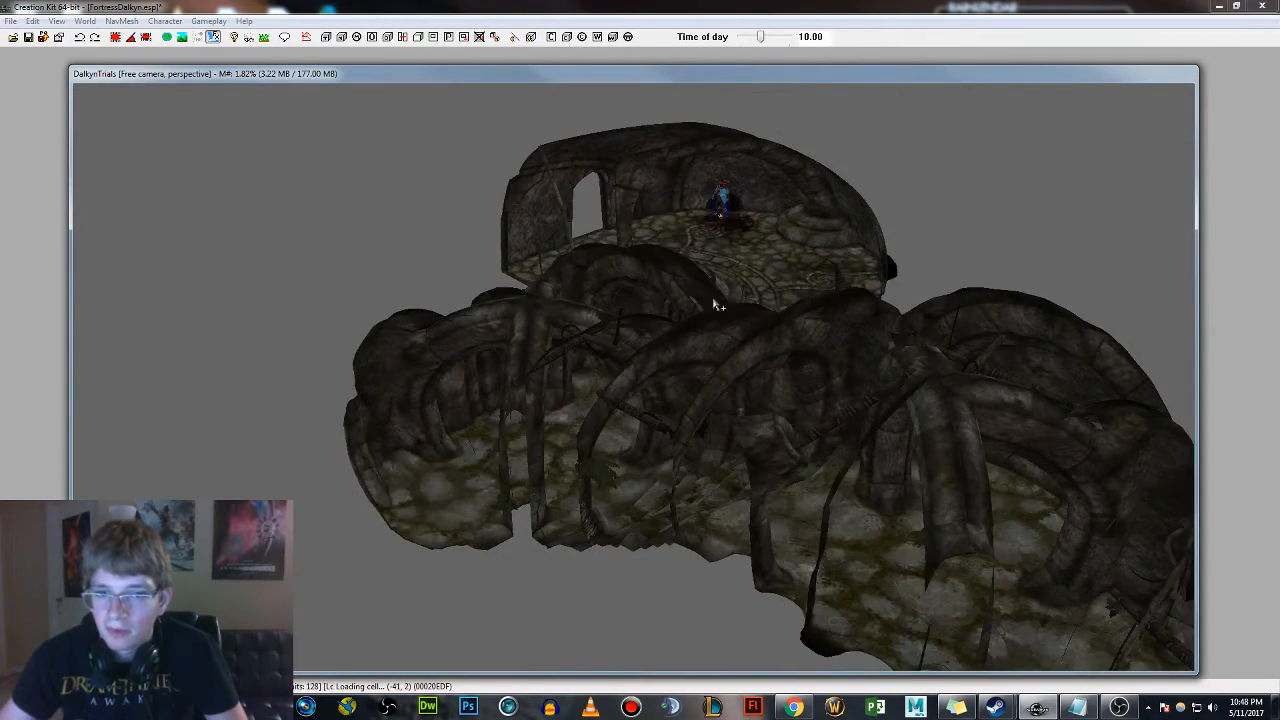
middle_click_drag(551, 459, 767, 345, "shift")
scroll(760, 290, "up", 5)
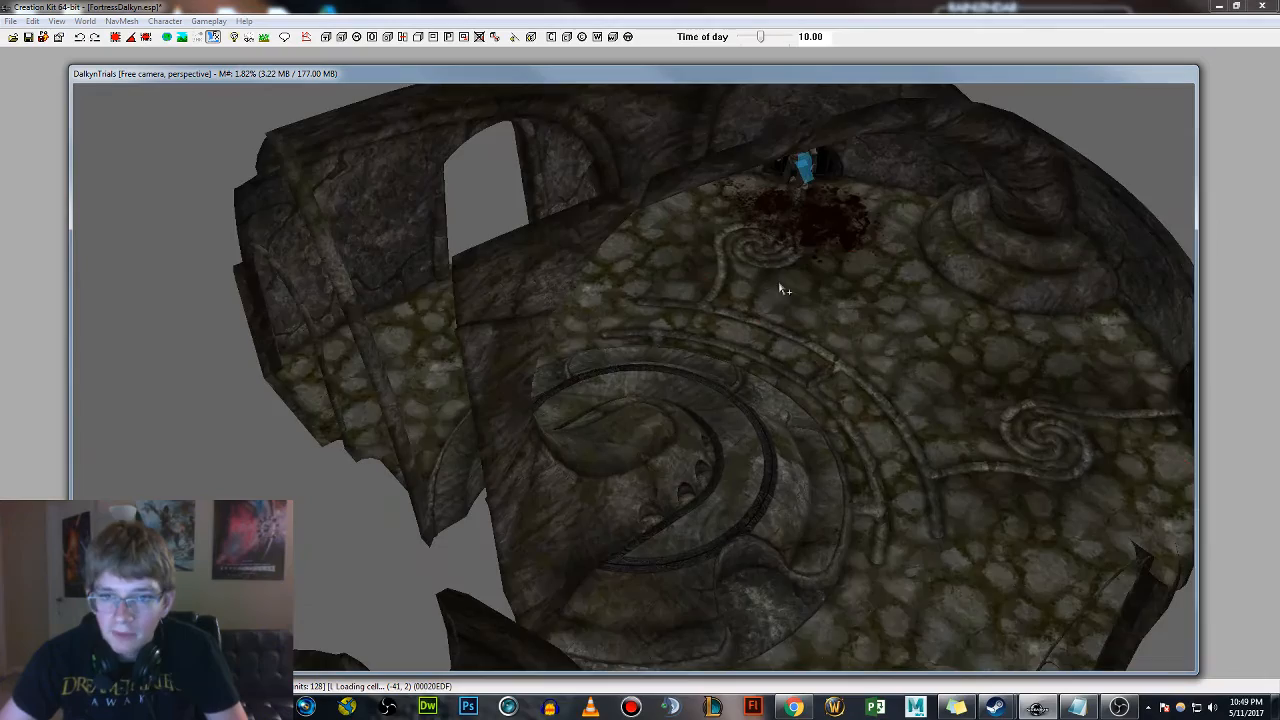
scroll(780, 289, "up", 1)
middle_click_drag(780, 289, 773, 340)
scroll(773, 343, "up", 5)
scroll(853, 281, "down", 2)
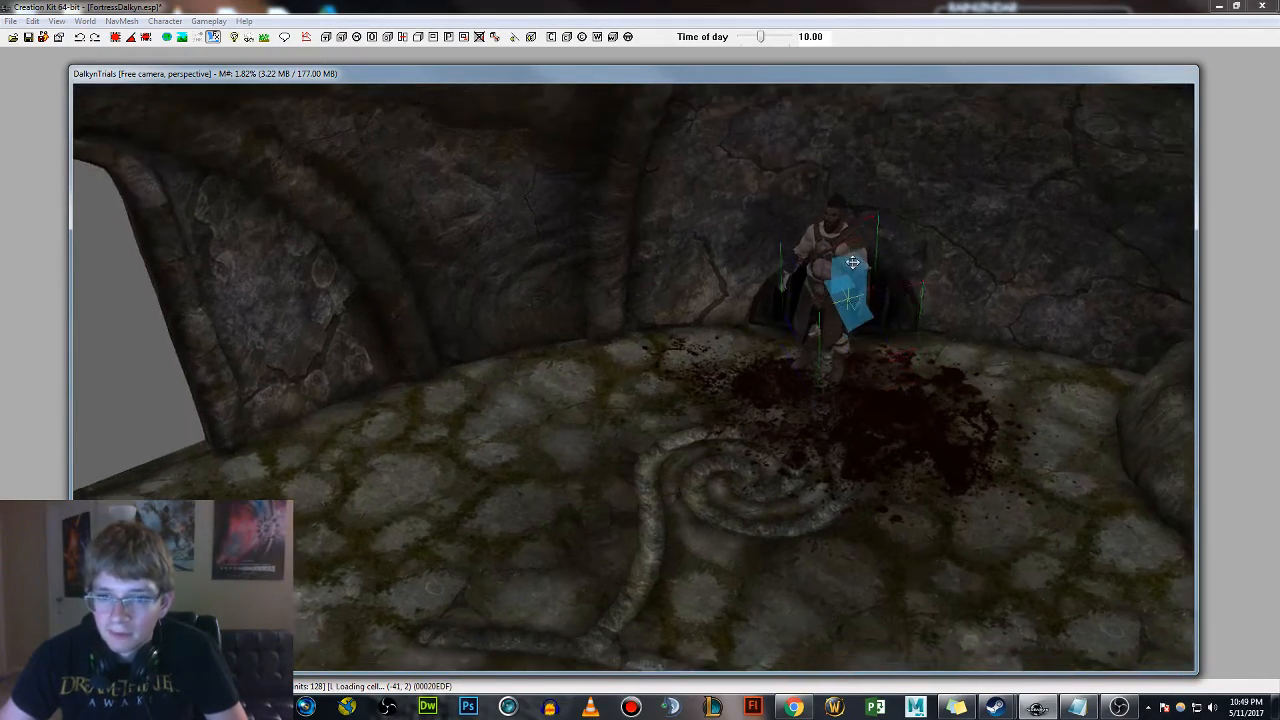
scroll(870, 360, "down", 5)
middle_click_drag(888, 428, 883, 380)
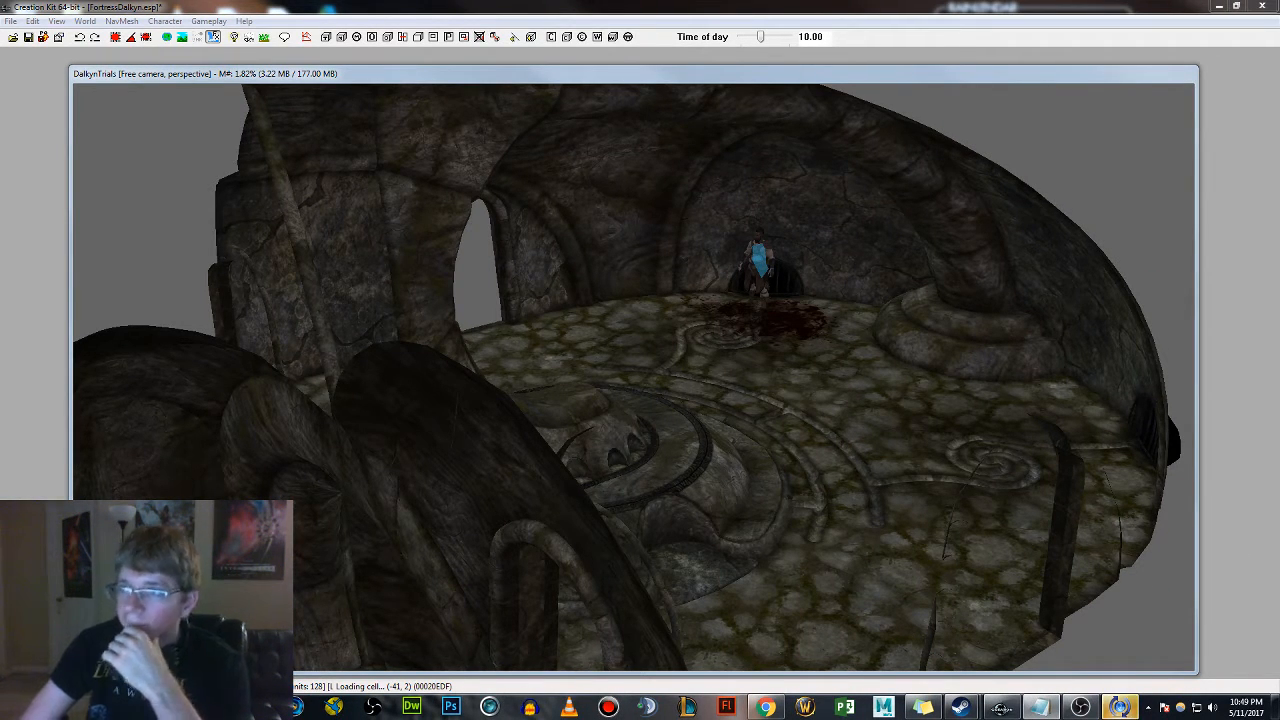
left_click(917, 408)
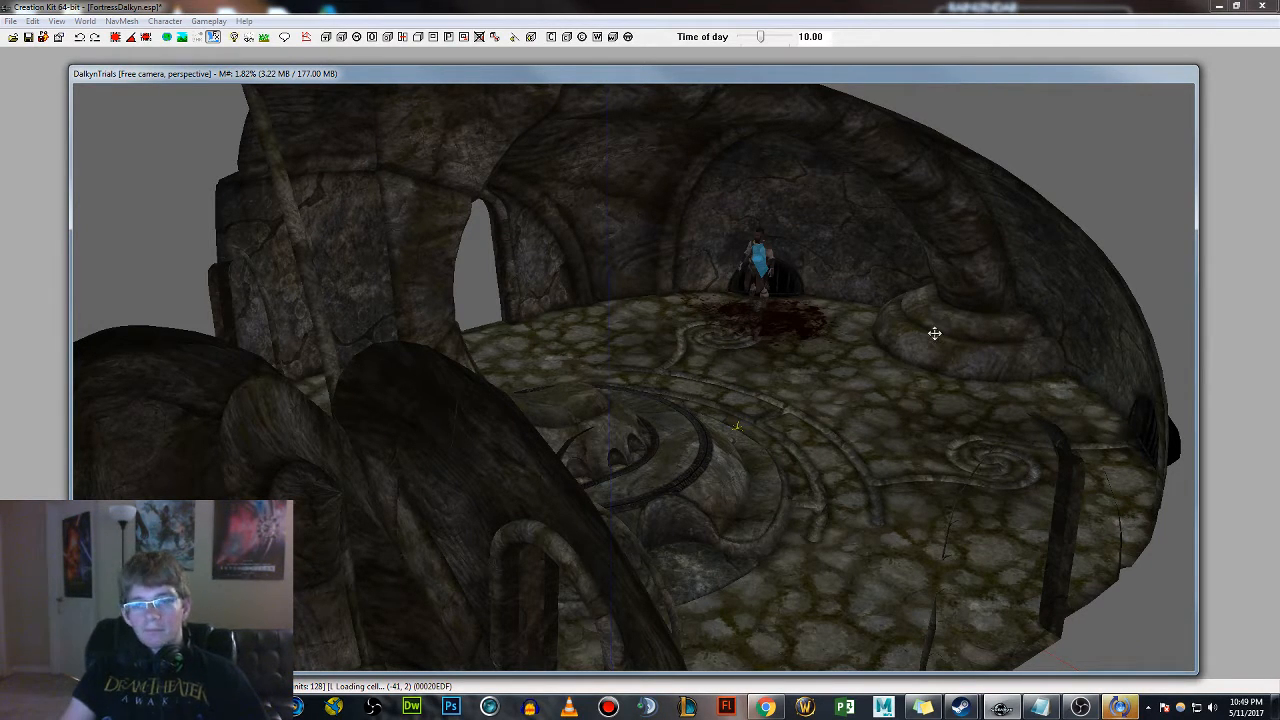
scroll(818, 320, "up", 2)
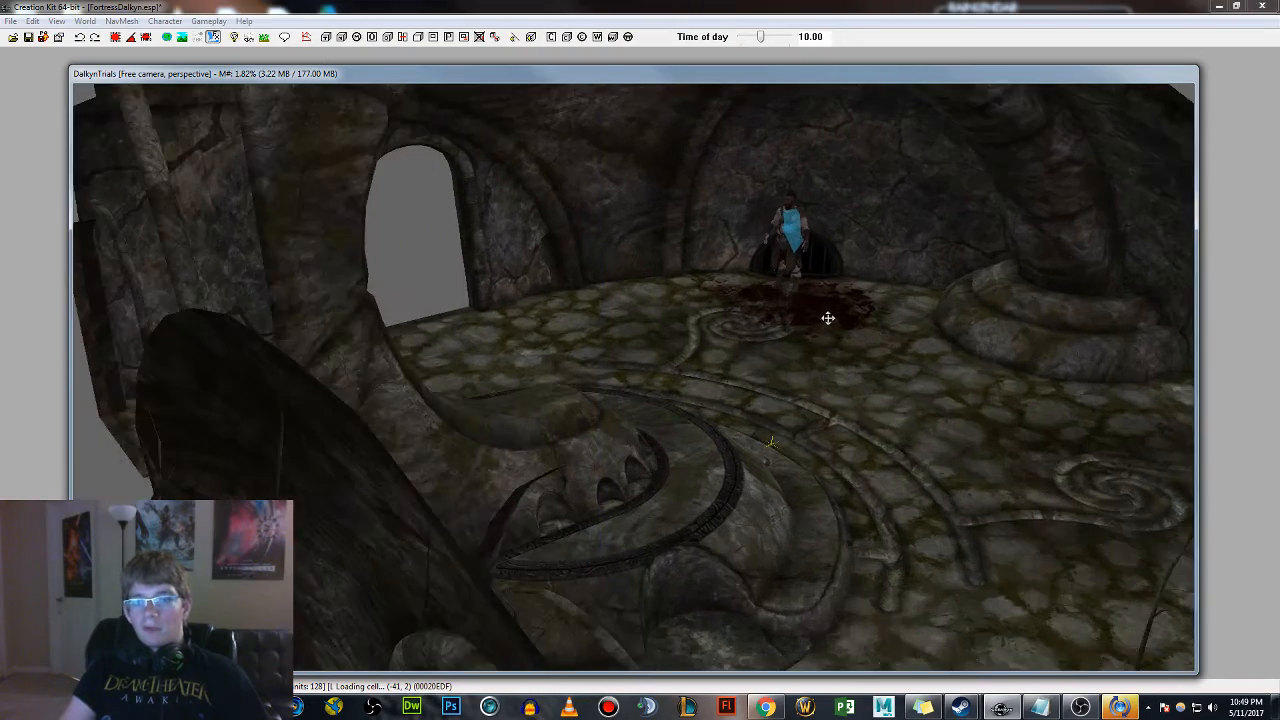
middle_click_drag(829, 317, 791, 325)
scroll(798, 323, "up", 2)
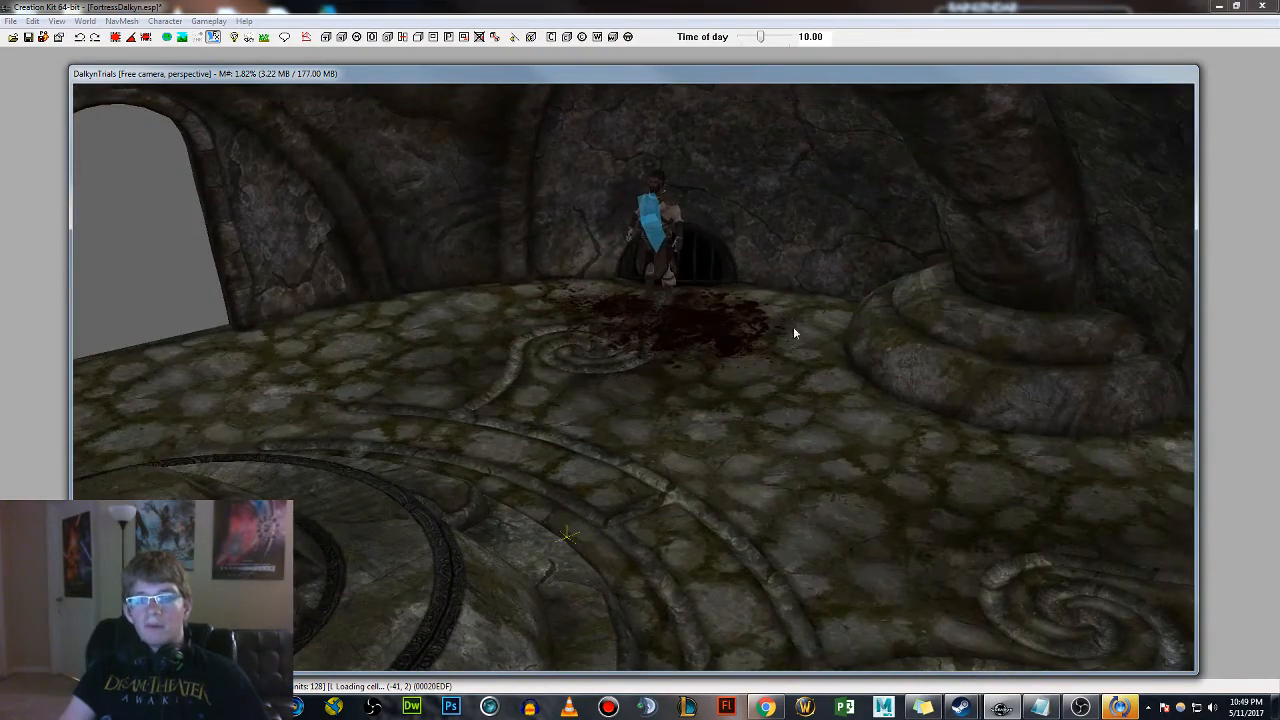
scroll(791, 345, "down", 2)
scroll(779, 394, "up", 1)
scroll(760, 415, "down", 5)
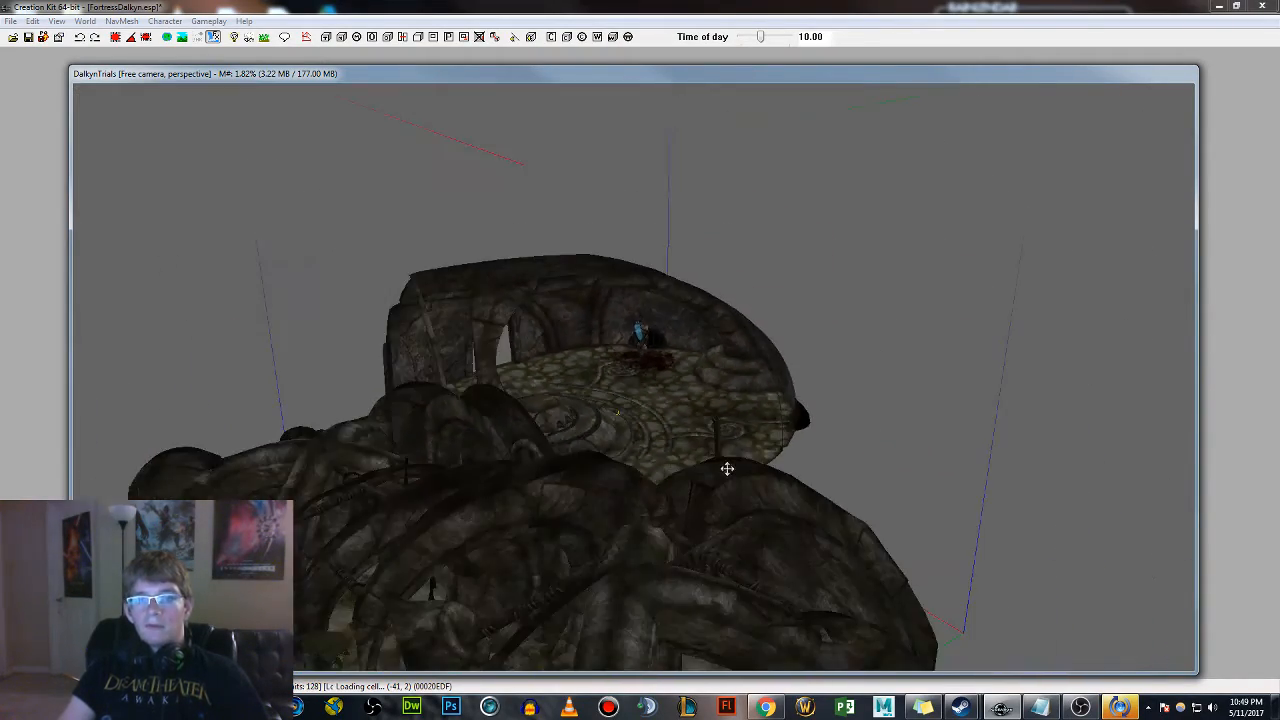
scroll(730, 440, "up", 5)
scroll(715, 425, "down", 3)
Copy a warm light from the brightly lit cave area into the circular chamber
middle_click_drag(700, 449, 620, 480)
scroll(804, 378, "up", 3)
scroll(560, 530, "up", 2)
middle_click_drag(505, 580, 425, 576)
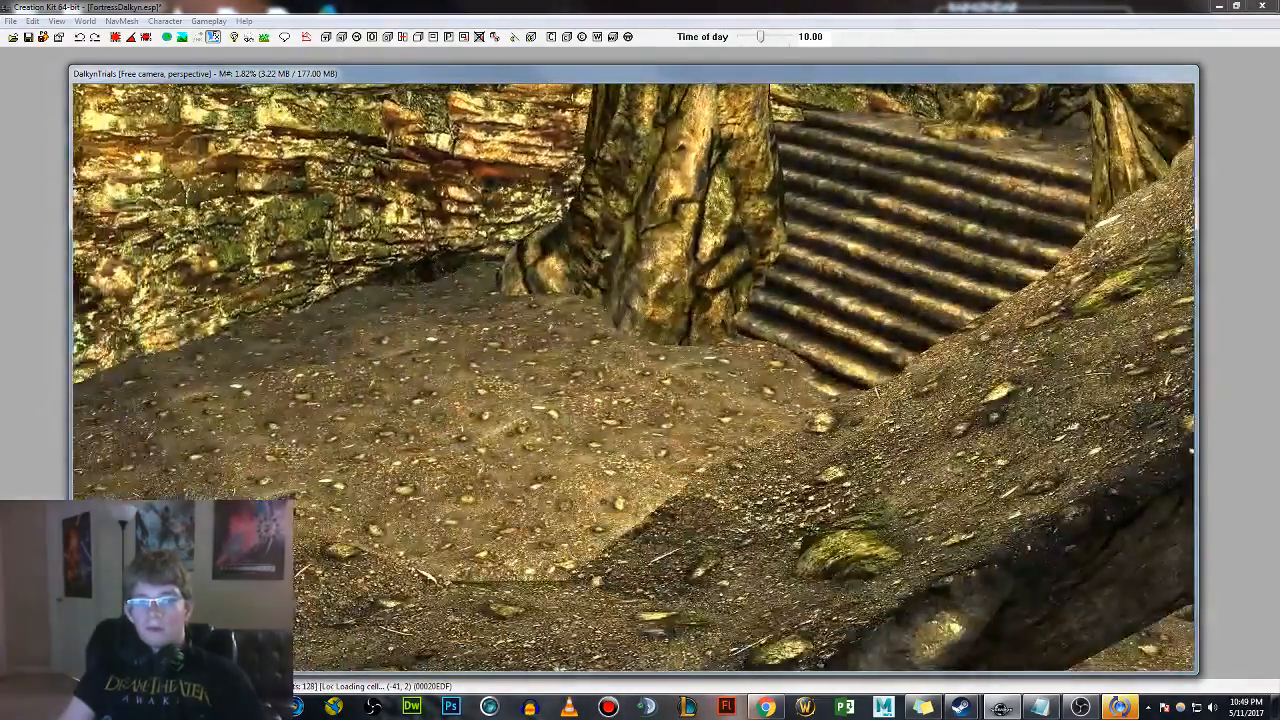
scroll(634, 377, "down", 1)
middle_click_drag(634, 377, 636, 457)
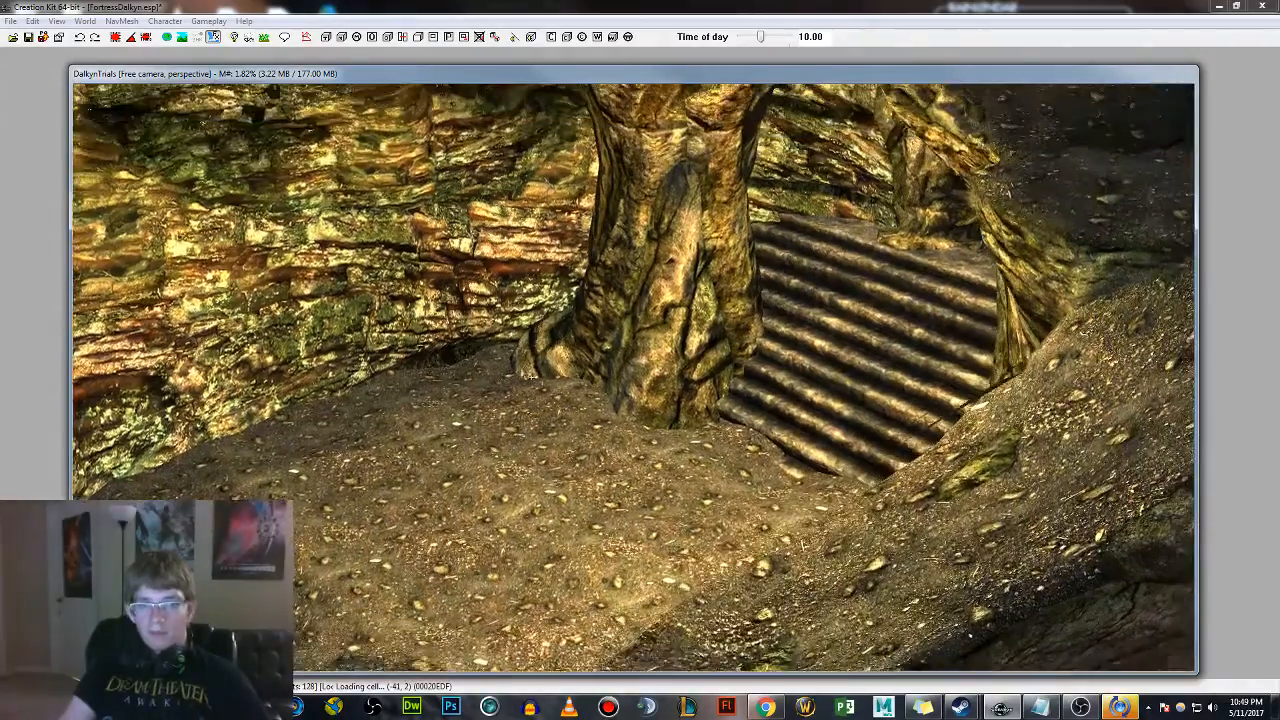
middle_click_drag(684, 197, 778, 364)
key("d")
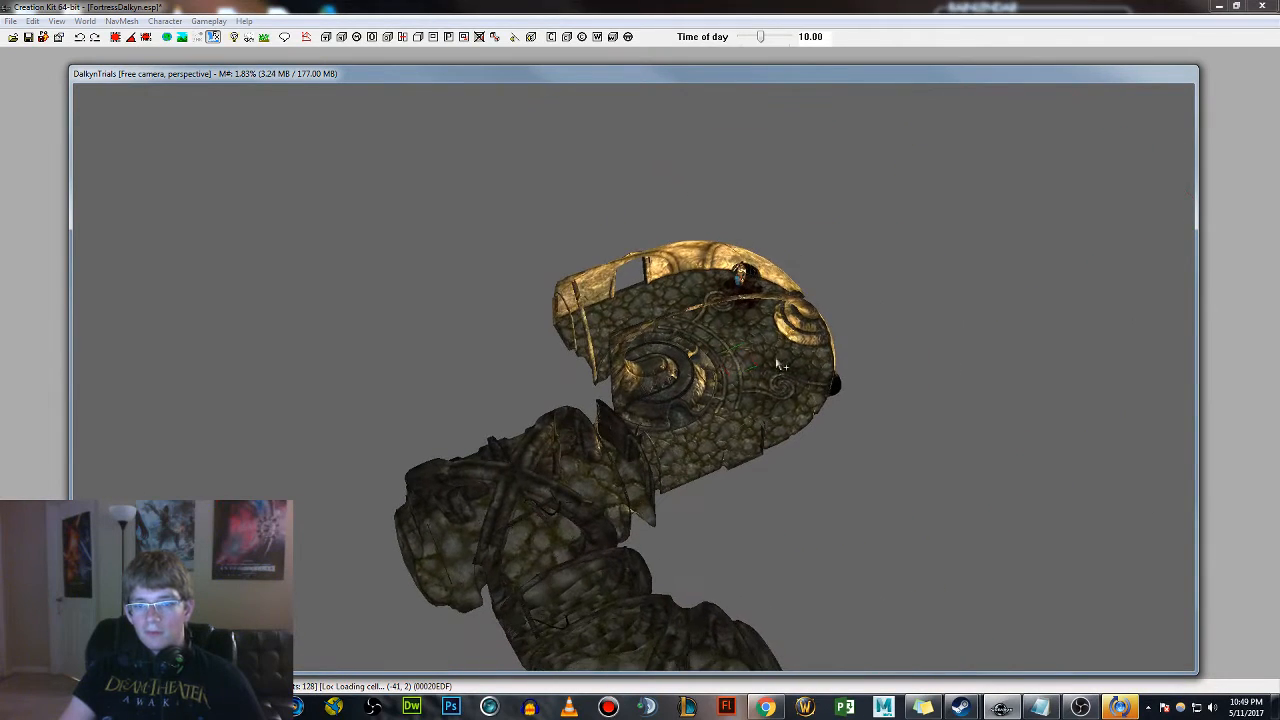
Position the warm light over the chamber floor near the character and the blood pool
scroll(781, 366, "up", 3)
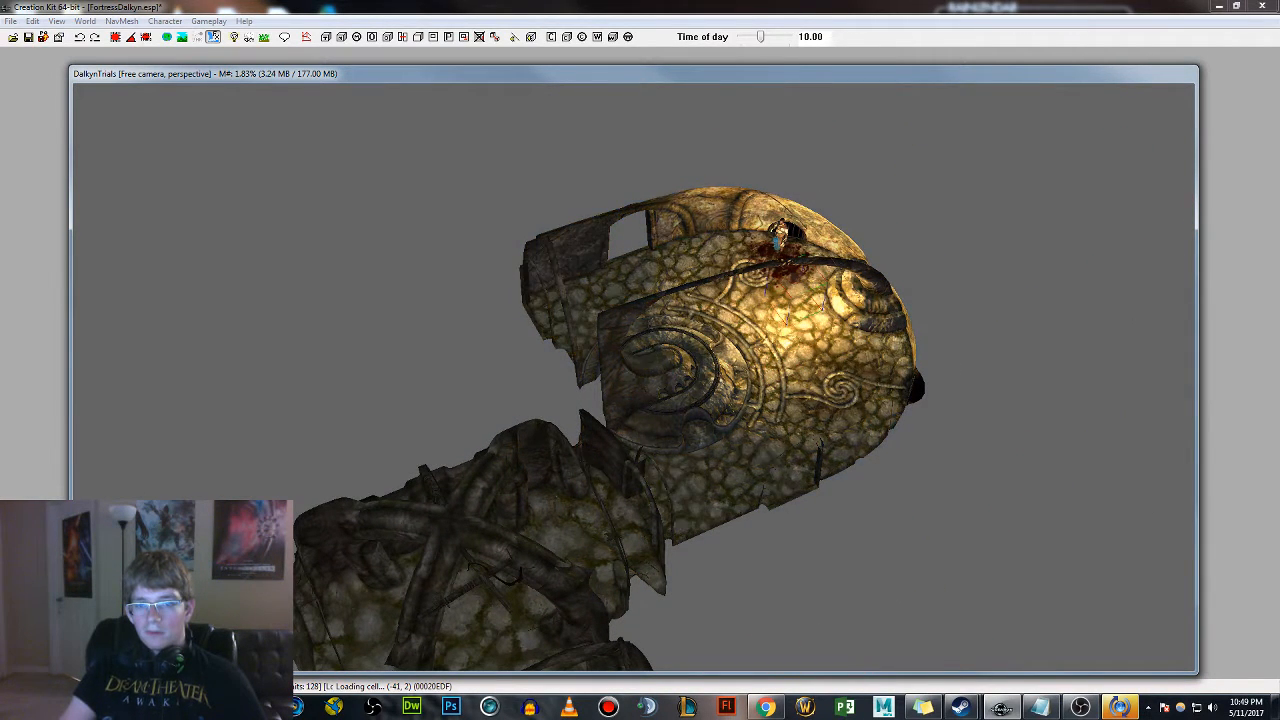
scroll(818, 258, "up", 3)
middle_click_drag(818, 258, 742, 337, "shift")
scroll(742, 337, "up", 5)
middle_click_drag(796, 192, 716, 288)
scroll(716, 288, "up", 1)
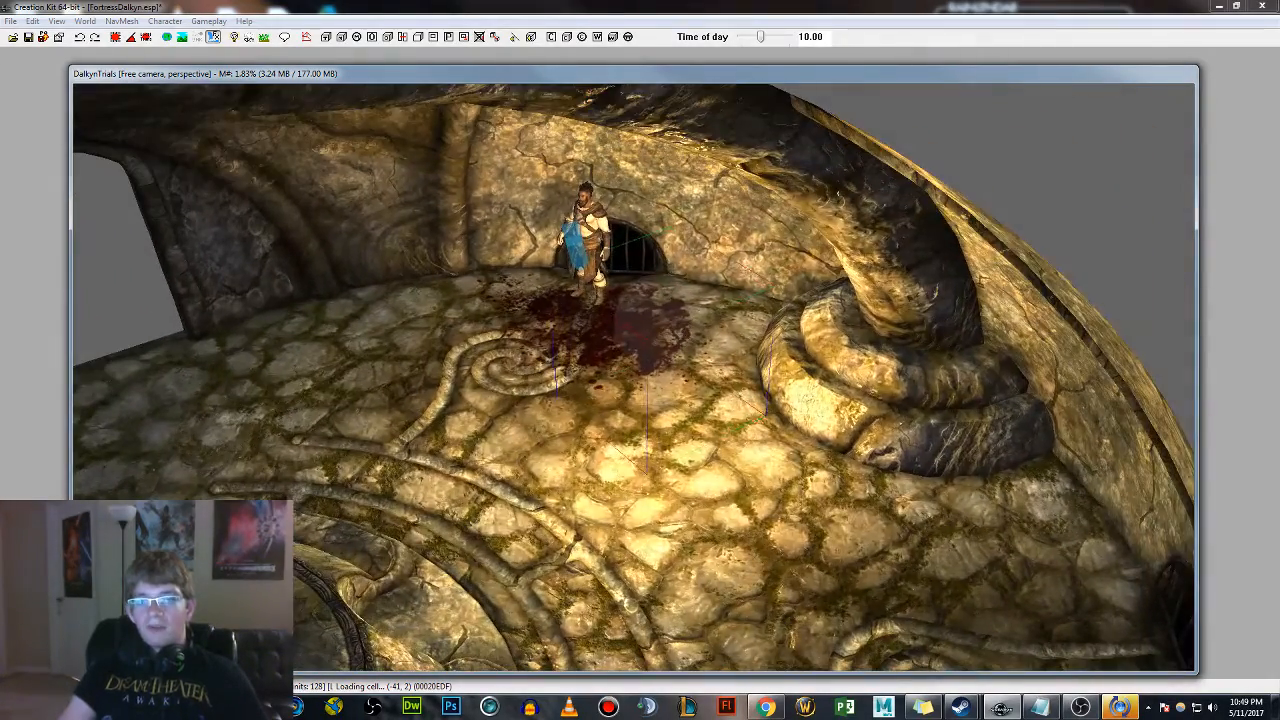
scroll(716, 288, "up", 3)
scroll(716, 288, "down", 2)
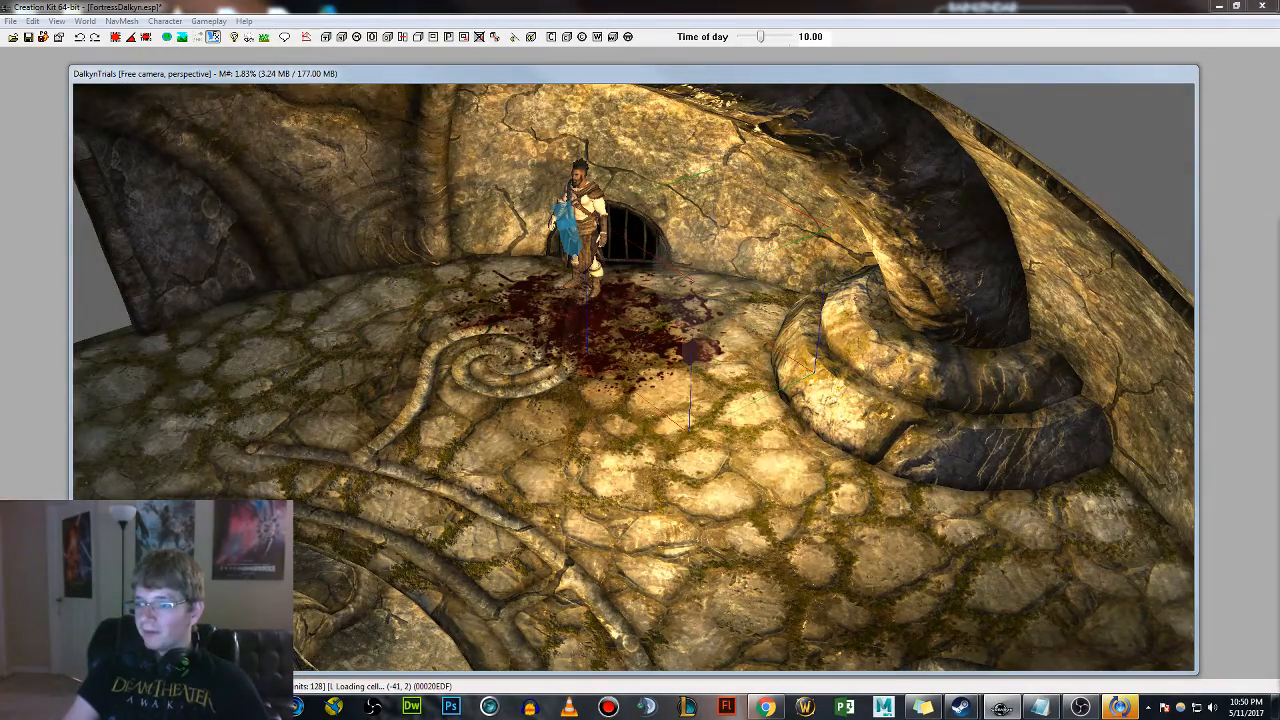
Move the torch to the blood pool's edge beside the stone spiral and preview the lighting there
scroll(695, 492, "up", 2)
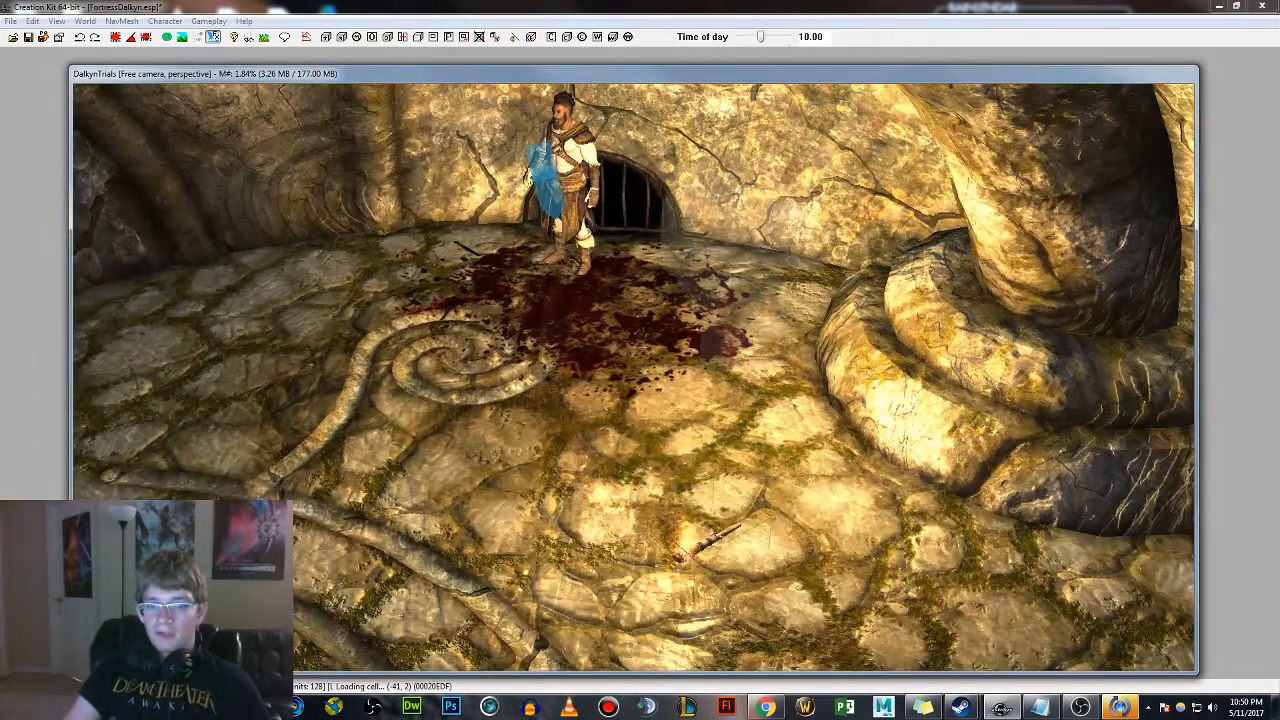
left_click_drag(712, 545, 595, 388)
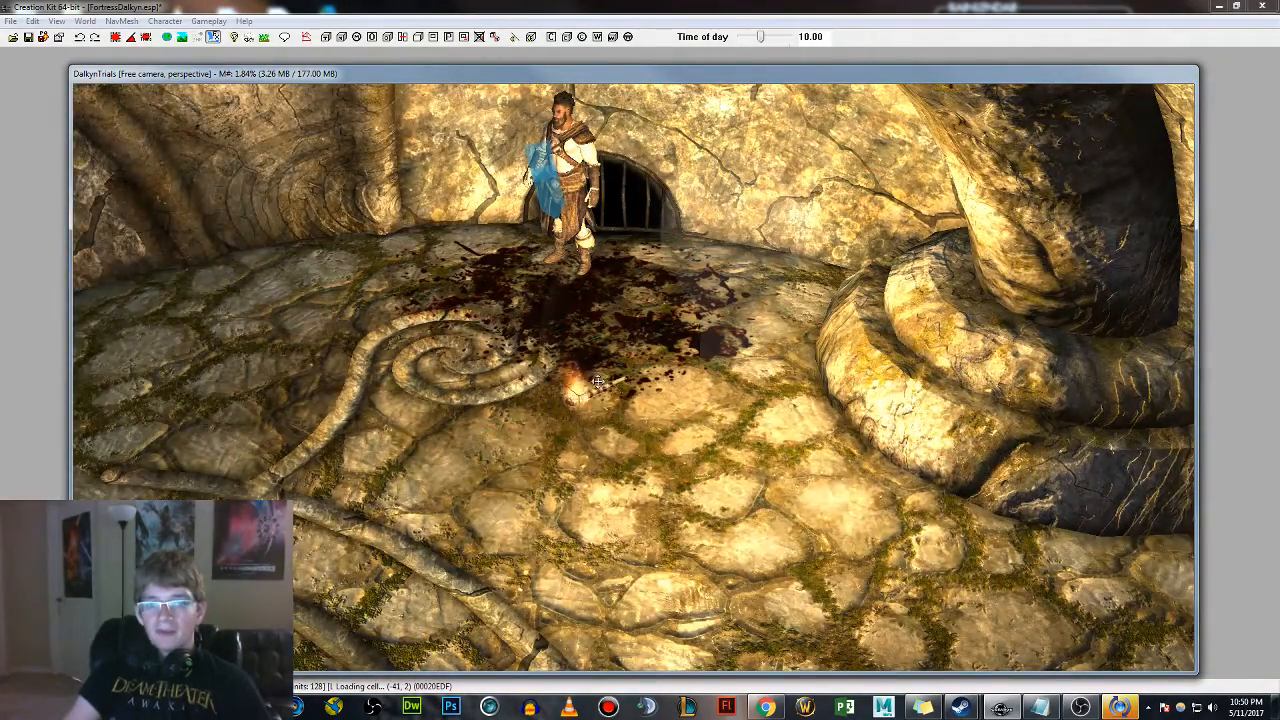
key("a")
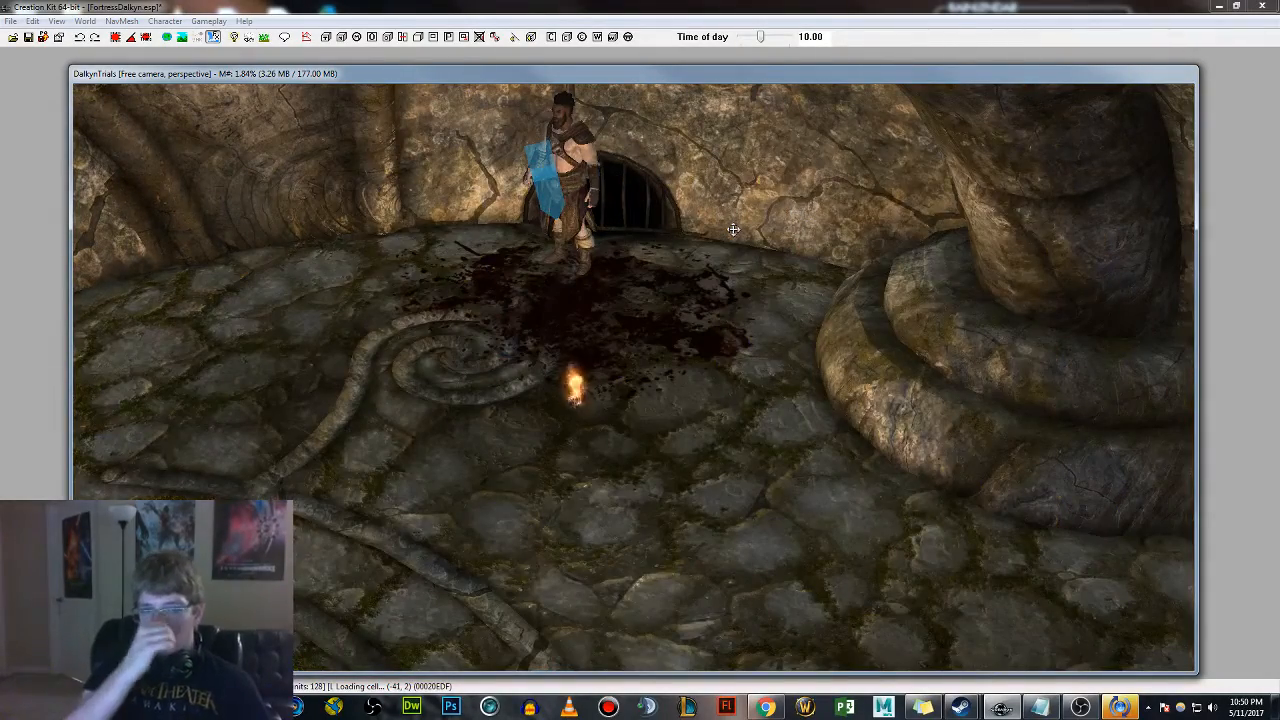
key("a")
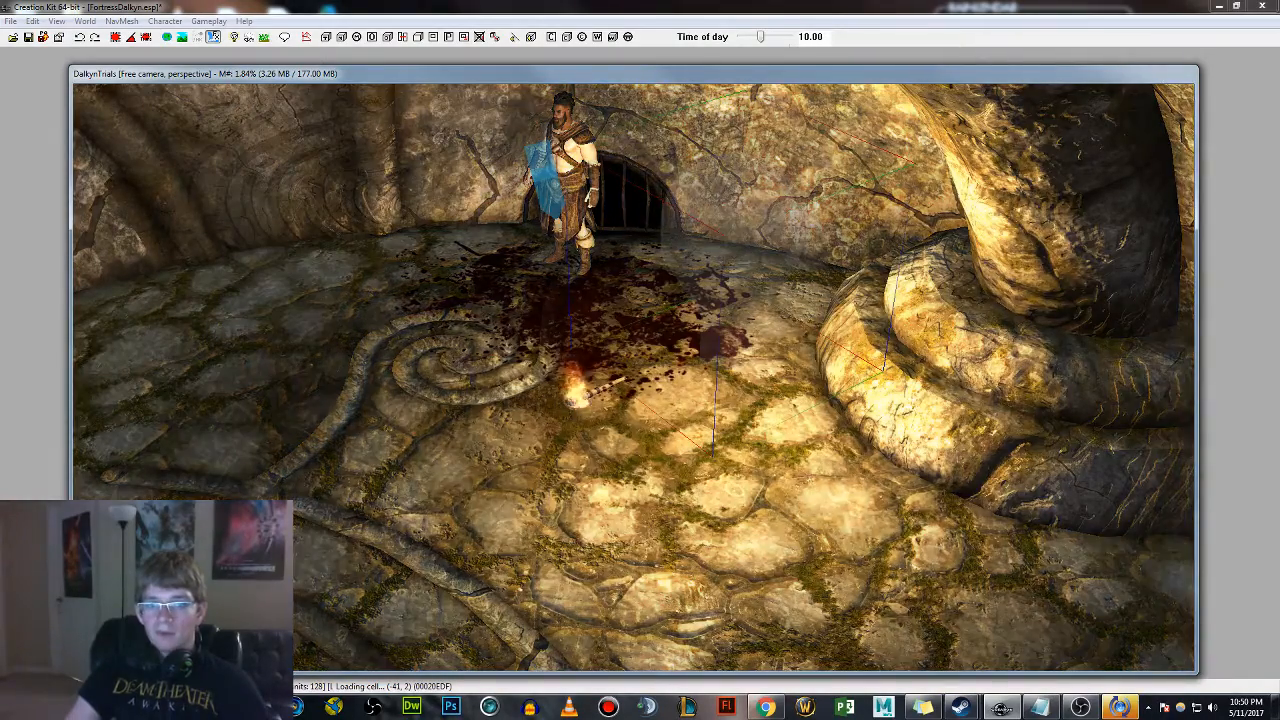
Shift the torch and its light onto the blood pool, close to the character's feet
left_click_drag(633, 428, 605, 331)
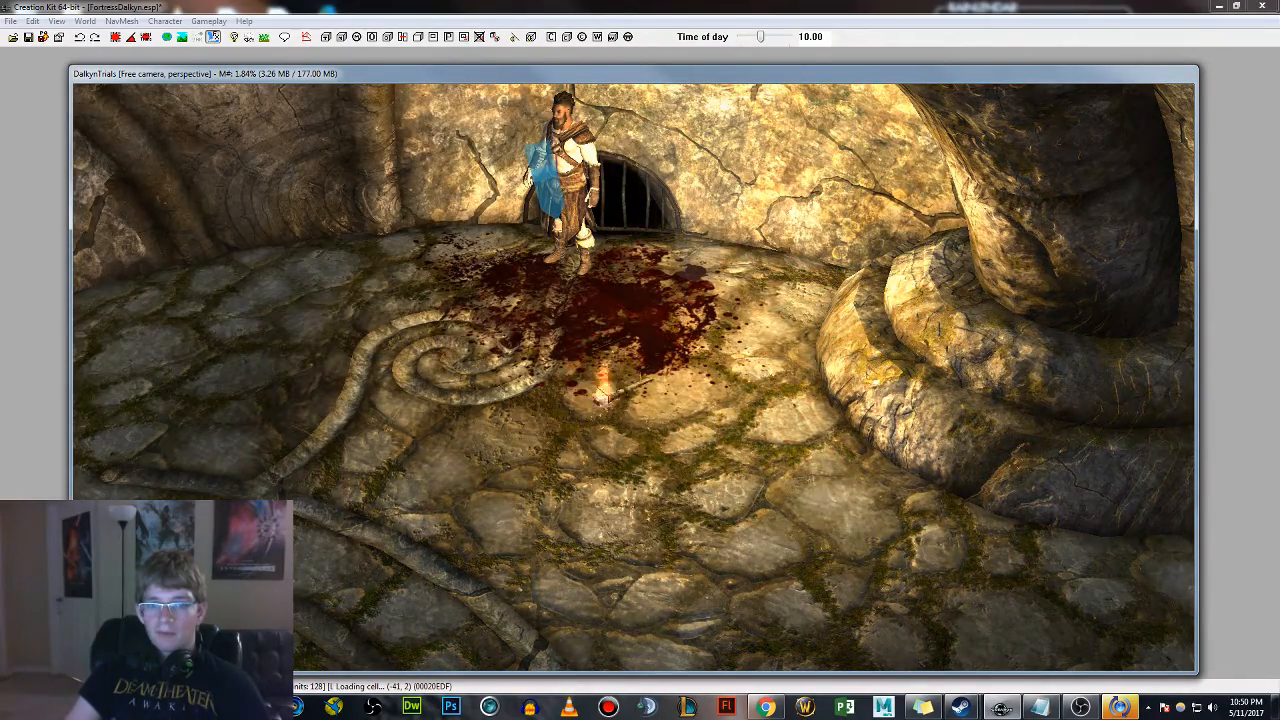
left_click_drag(604, 397, 682, 322)
mouse_move(682, 322)
middle_mouse_down("shift")
mouse_move(656, 297)
mouse_move(695, 308)
middle_mouse_up("shift")
scroll(695, 308, "up", 3)
scroll(695, 308, "down", 1)
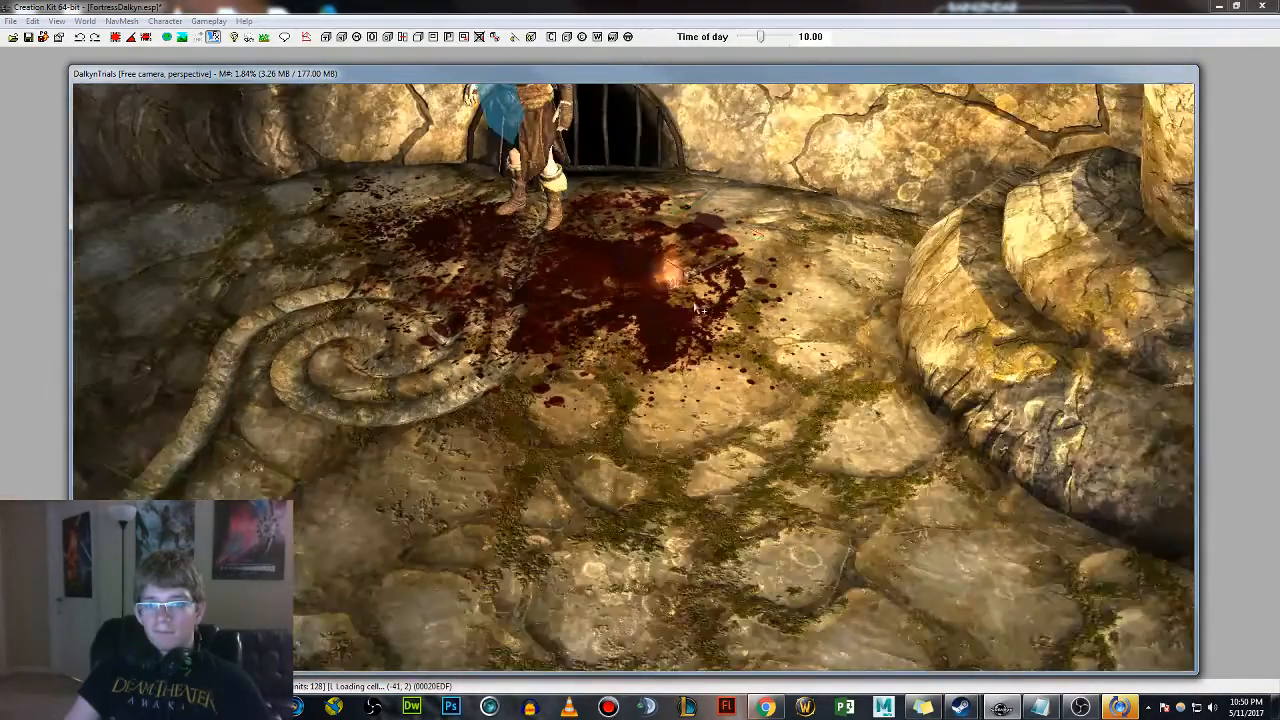
scroll(697, 309, "down", 1)
middle_click_drag(697, 309, 680, 299)
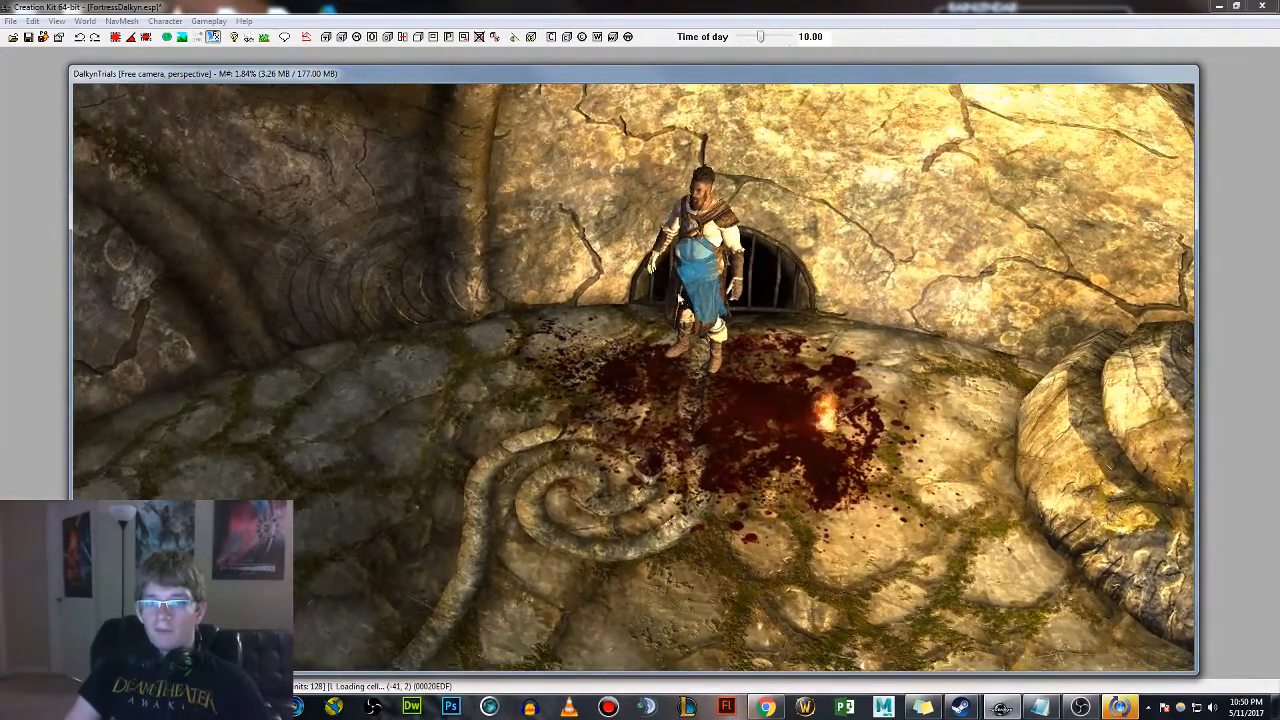
scroll(600, 385, "up", 1)
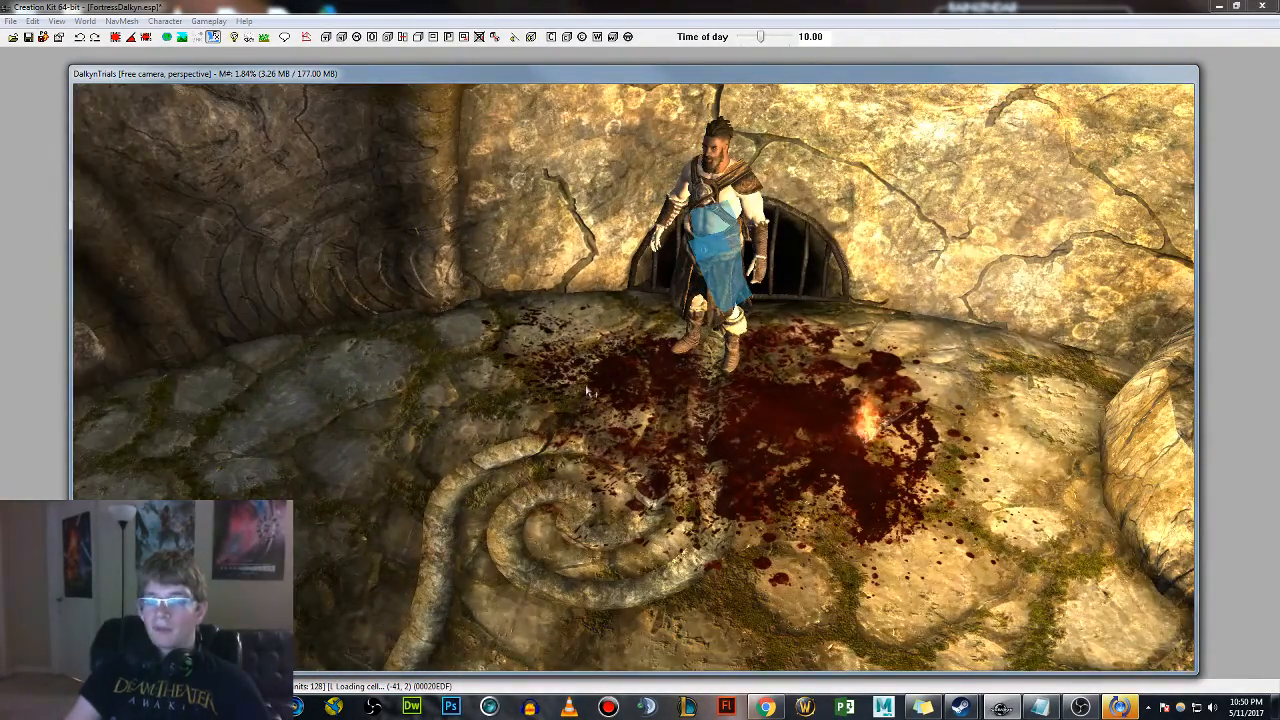
Check the scripts attached to the Torch01 reference and leave it unchanged
double_click(868, 438)
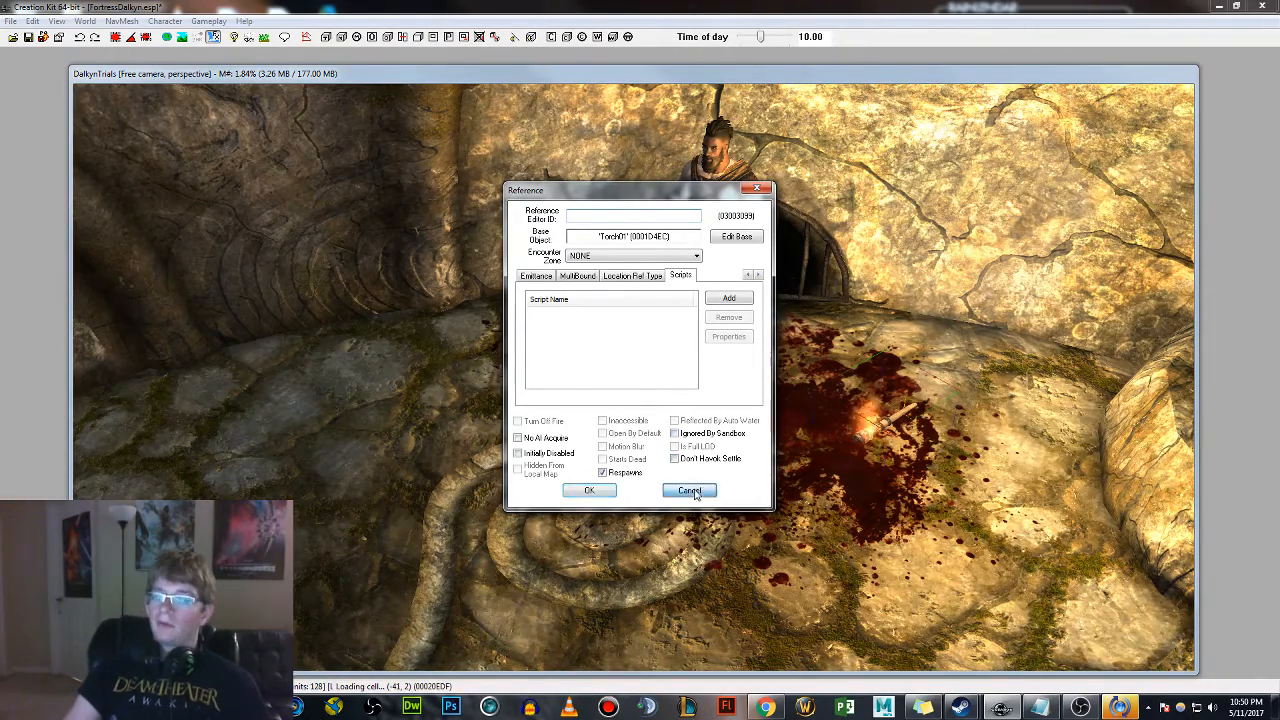
left_click(690, 491)
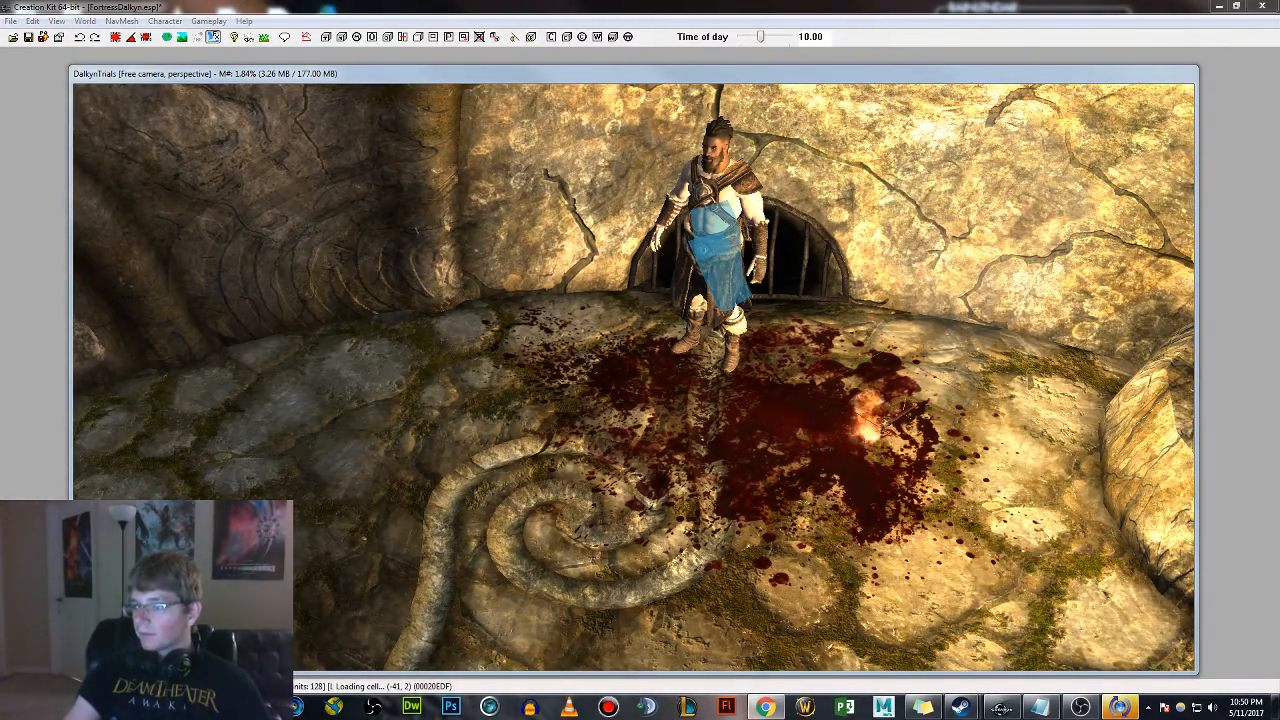
Examine the chamber's central pillar, open archways and adjoining corridor from several angles
scroll(886, 408, "down", 8)
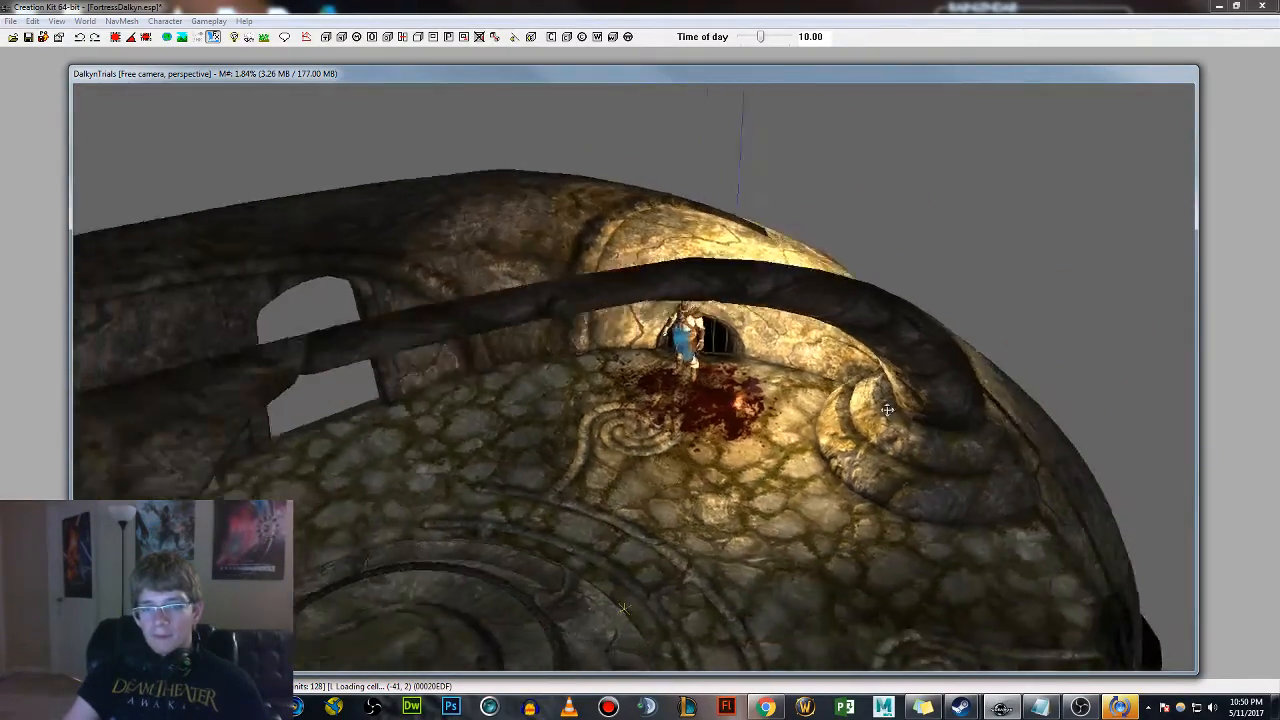
middle_click_drag(886, 408, 778, 391, "shift")
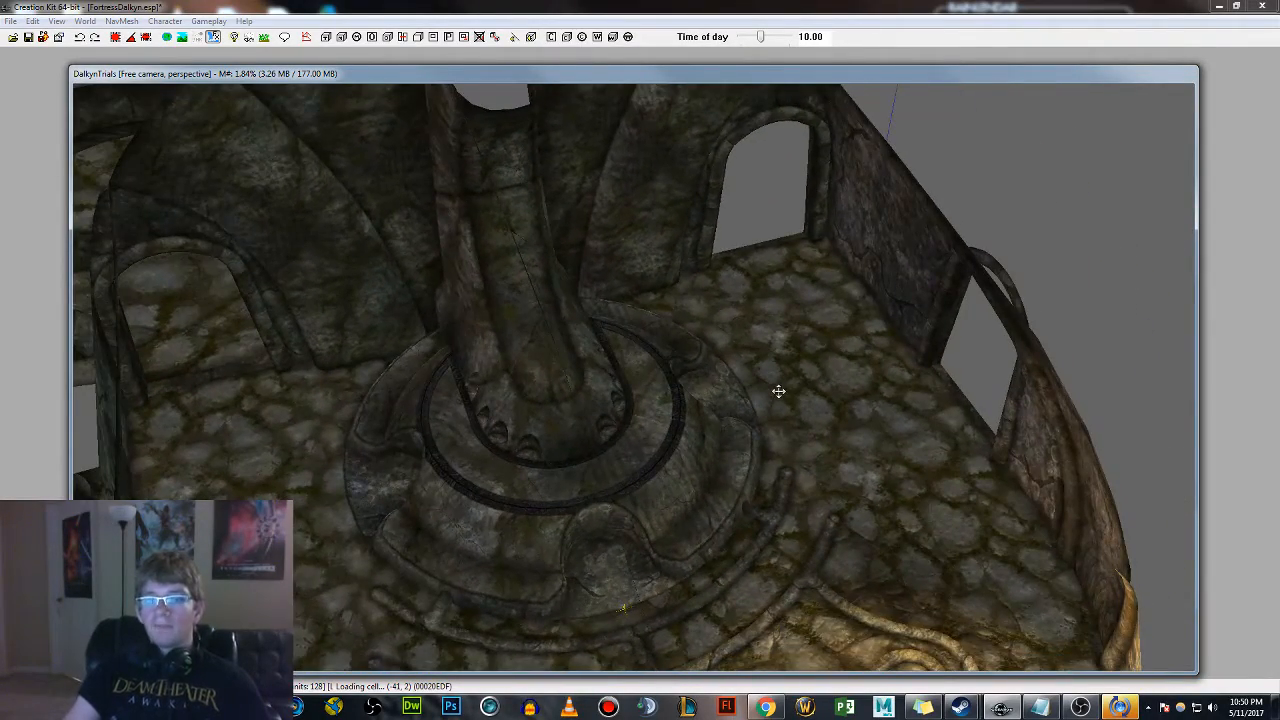
scroll(657, 371, "down", 5)
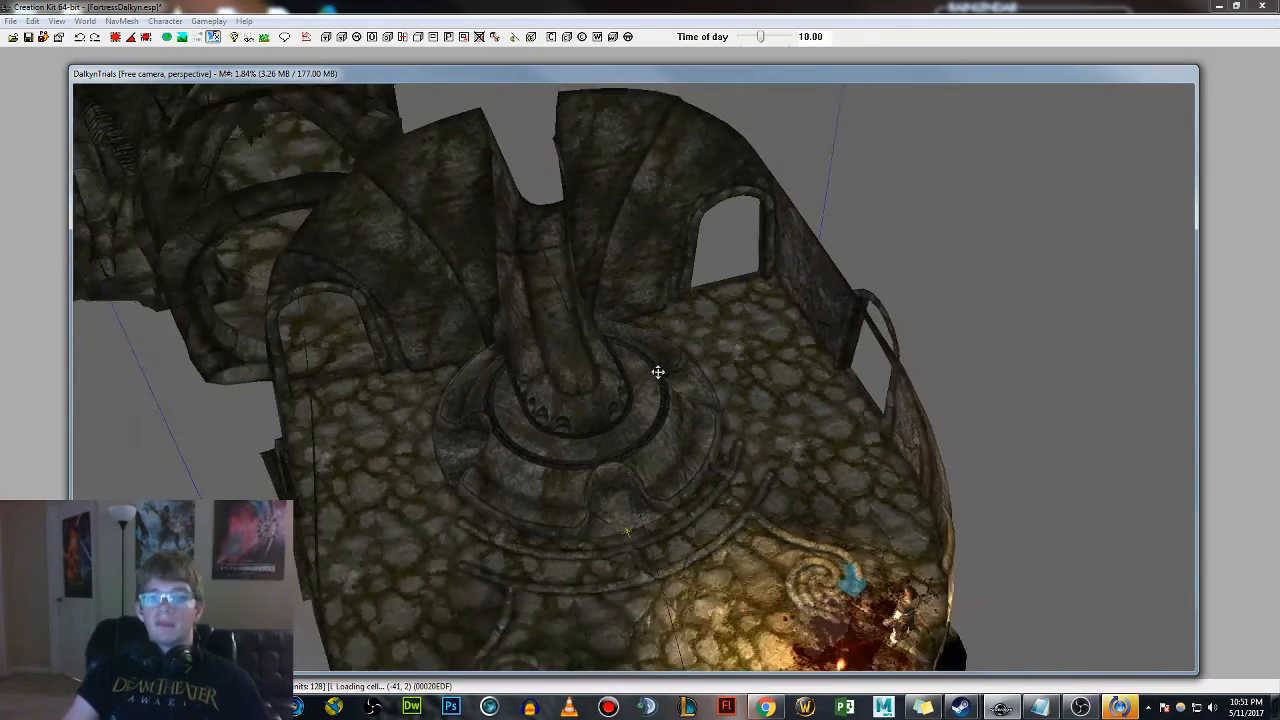
middle_click_drag(656, 371, 694, 354)
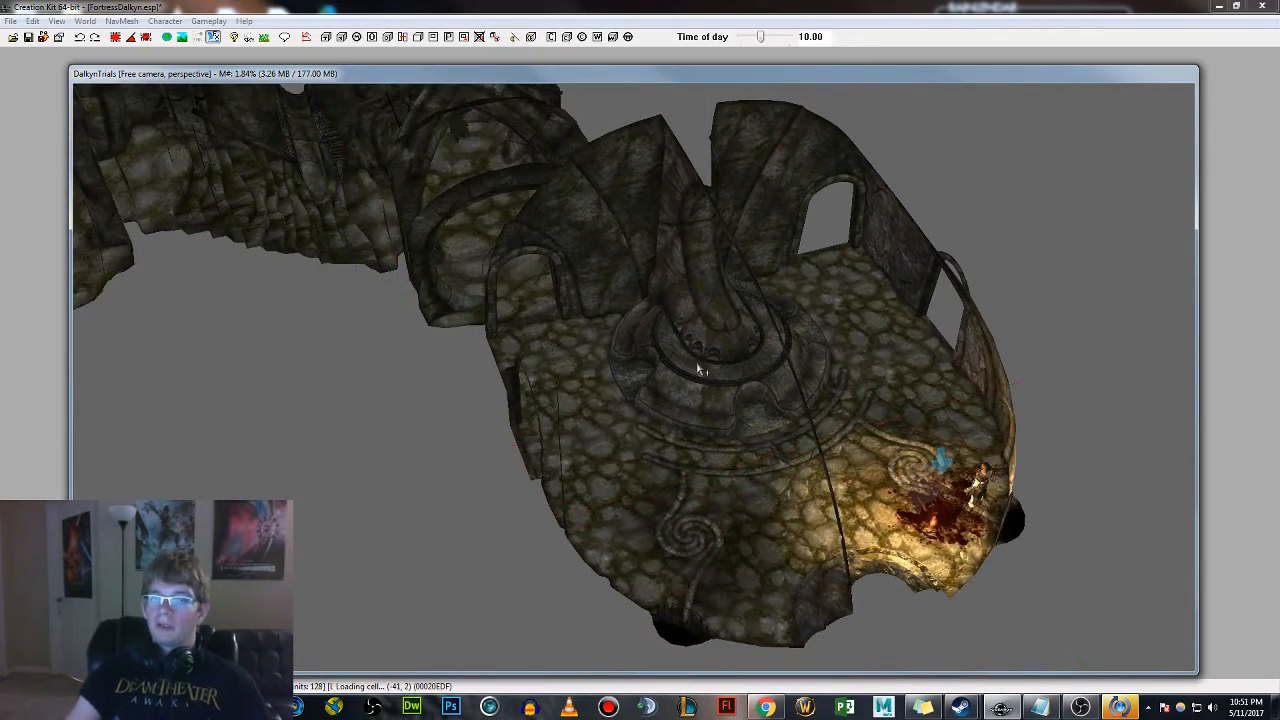
scroll(576, 467, "up", 3)
middle_click_drag(741, 310, 775, 420, "shift")
scroll(660, 292, "up", 4)
middle_click_drag(818, 356, 751, 218, "shift")
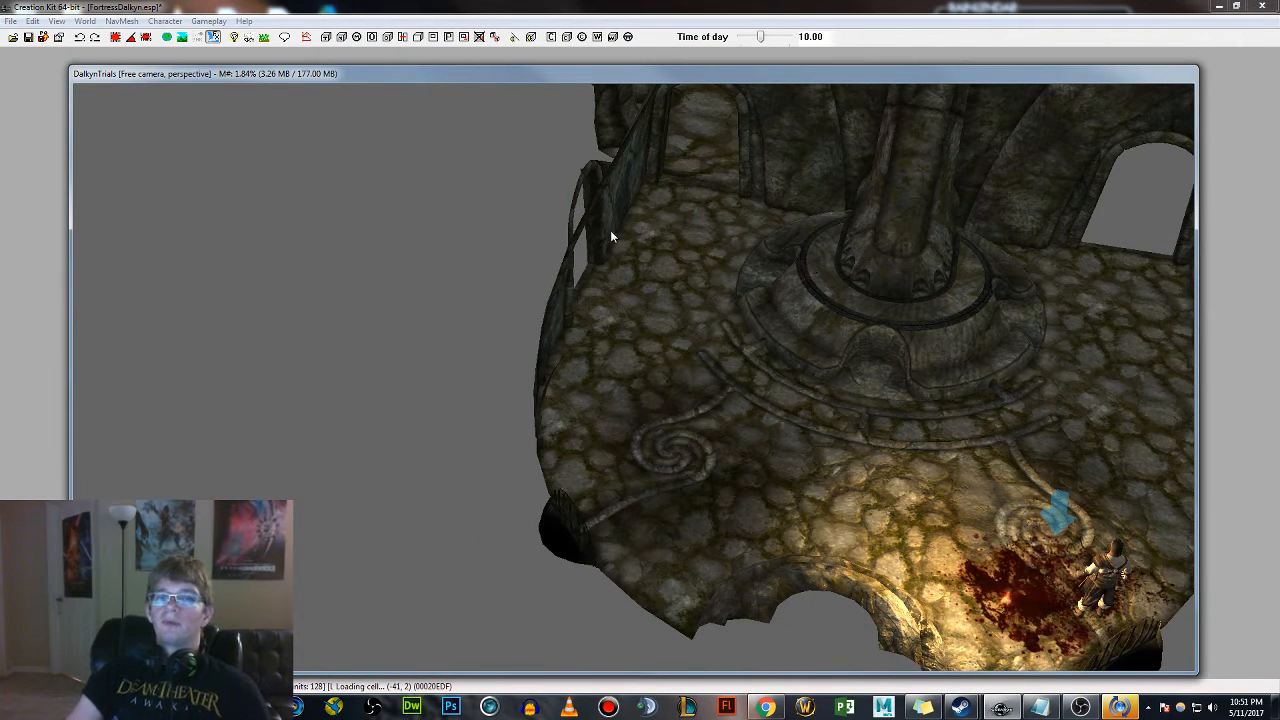
middle_click_drag(610, 230, 826, 346, "shift")
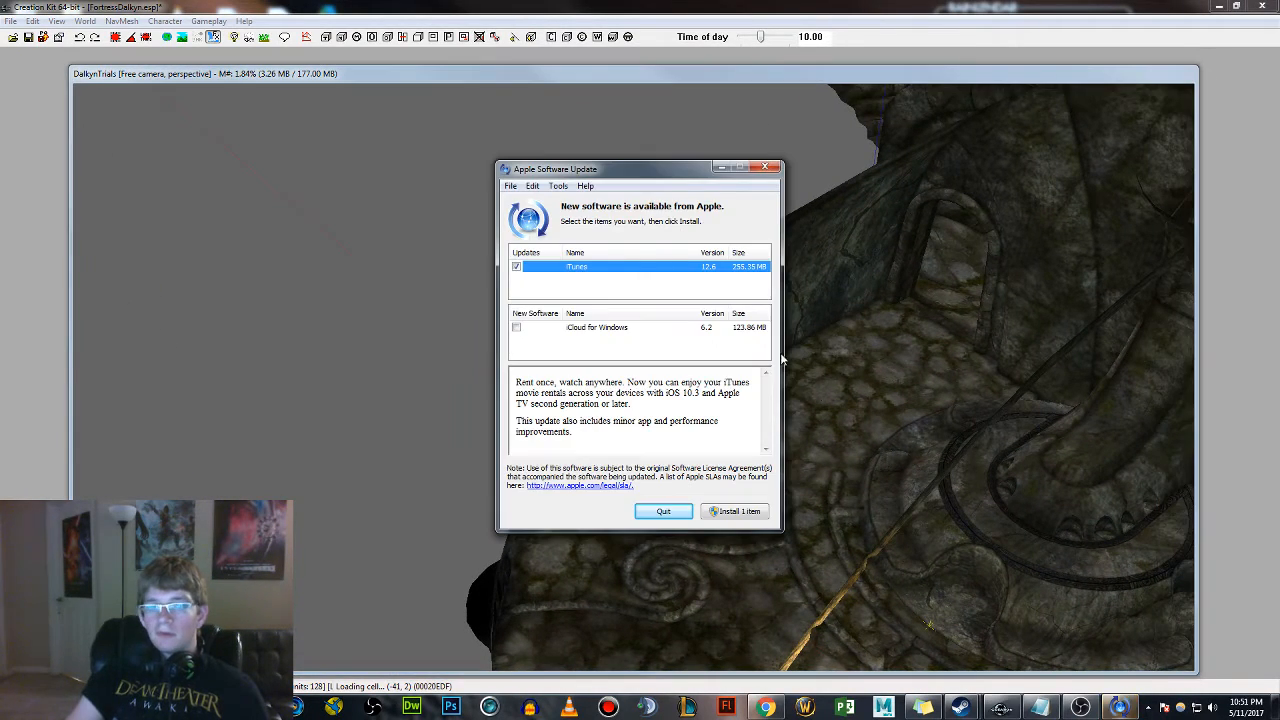
Dismiss the Apple Software Update window and reposition the render window slightly
left_click(773, 169)
mouse_move(860, 74)
left_mouse_down()
mouse_move(769, 186)
mouse_move(789, 109)
mouse_move(836, 67)
mouse_move(853, 70)
left_mouse_up()
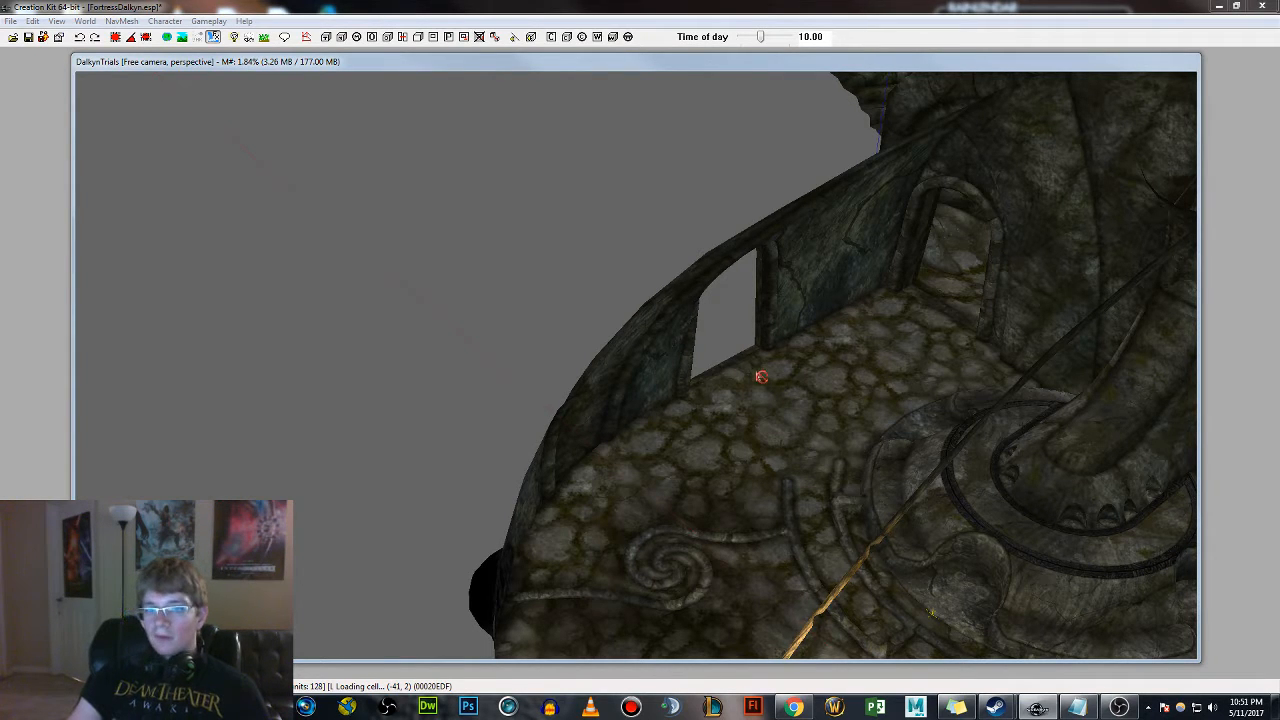
Place a NorDoorSm01 door in the chamber and fit it into the open archway in the wall
left_click_drag(762, 377, 765, 377)
scroll(793, 370, "up", 6)
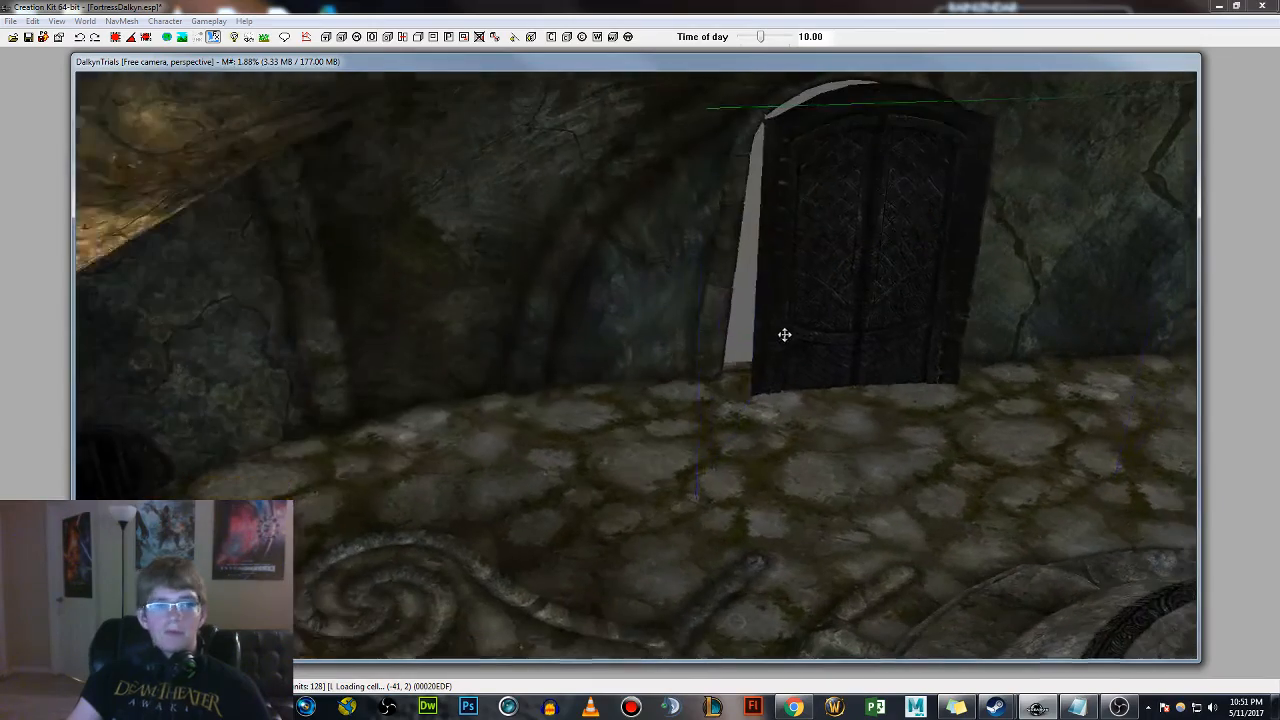
left_click_drag(847, 292, 816, 280)
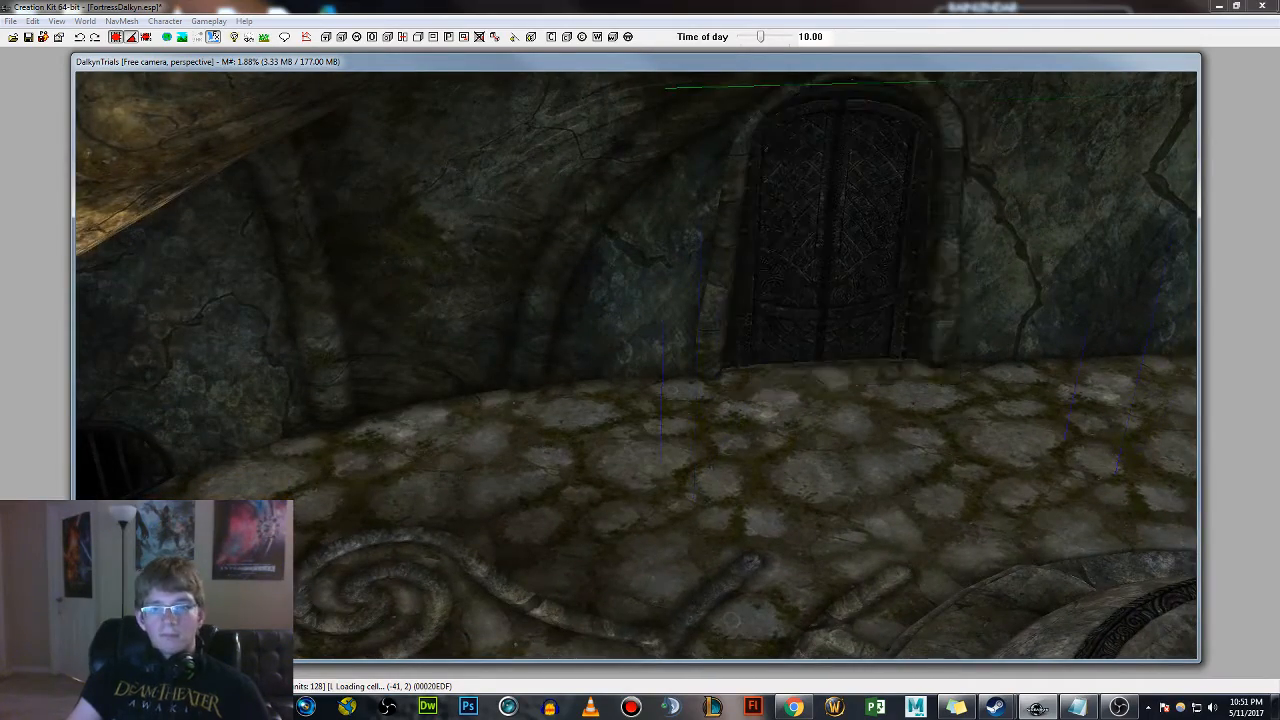
Replace the selected door NorDoorSm01 with NorDoorSm02, limited to the current selection and same base object type
middle_click_drag(816, 280, 577, 346, "shift")
key("ctrl+f")
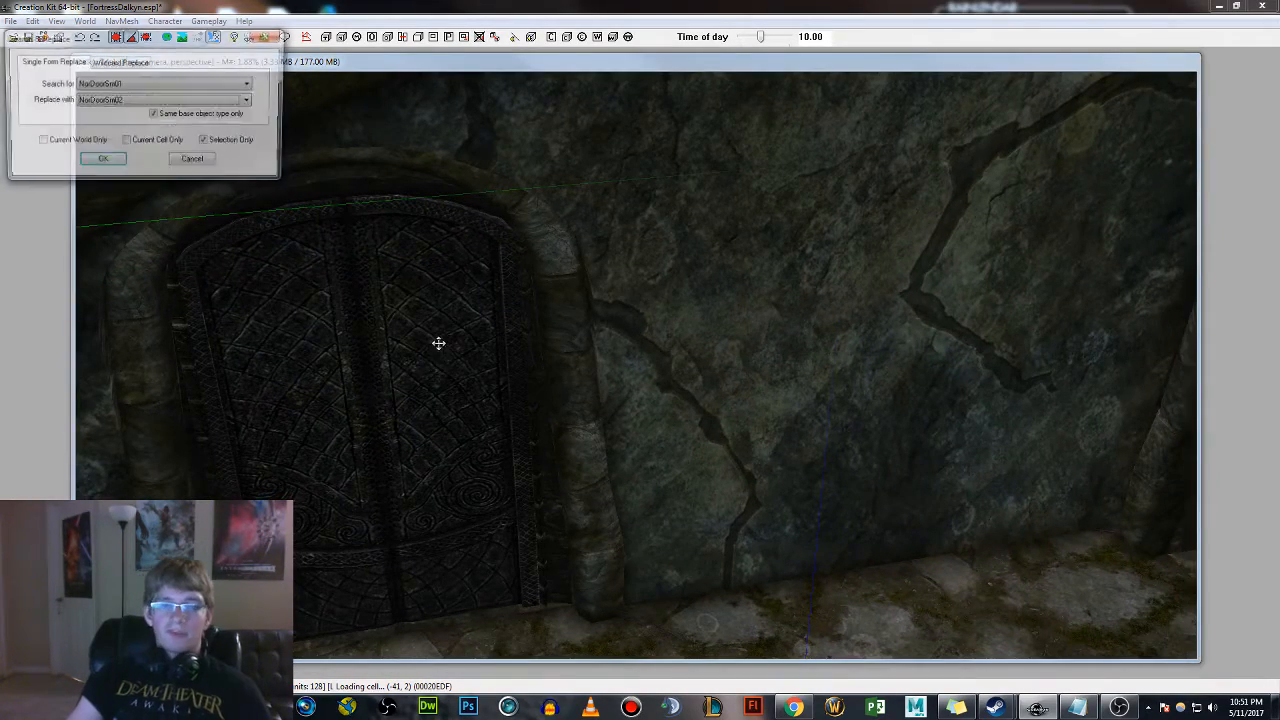
left_click(111, 163)
left_click(660, 397)
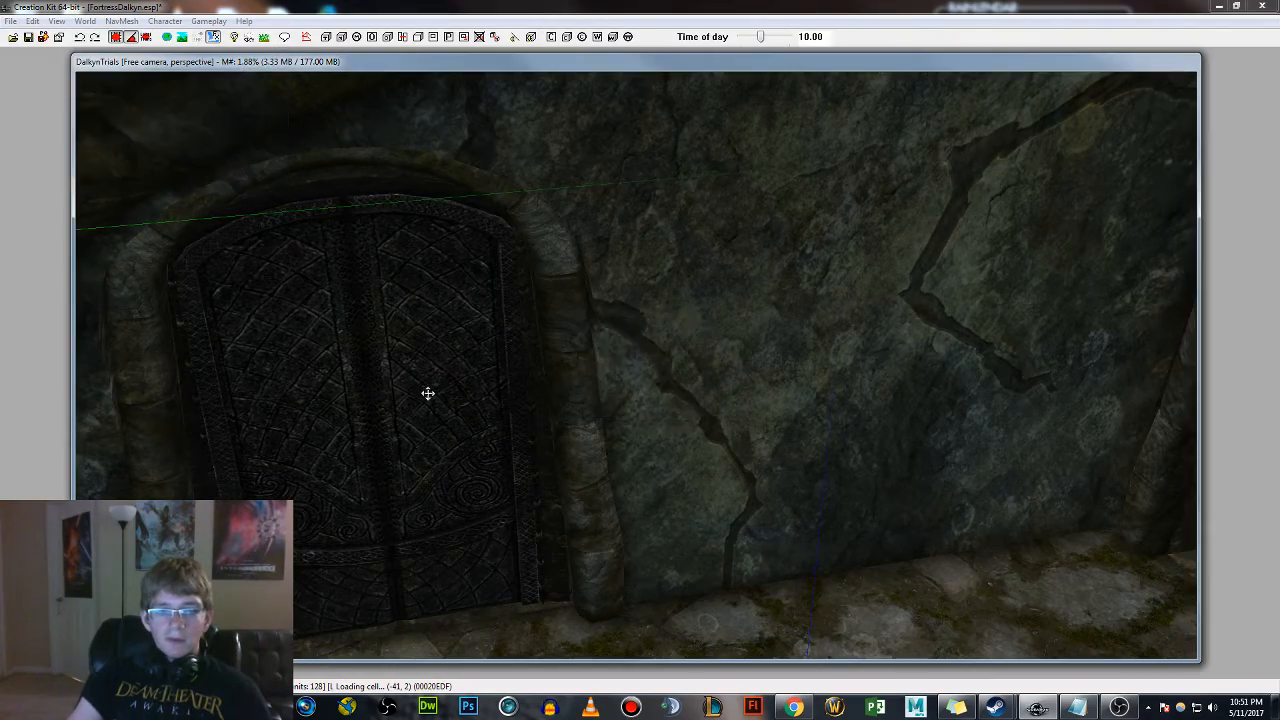
Rotate the NorDoorSm02 door so its carved face points into the chamber and sits aligned in the archway
mouse_move(427, 393)
middle_mouse_down("shift")
mouse_move(420, 357)
mouse_move(587, 361)
mouse_move(429, 371)
mouse_move(740, 405)
mouse_move(529, 403)
mouse_move(427, 382)
middle_mouse_up("shift")
right_click_drag(489, 388, 600, 388)
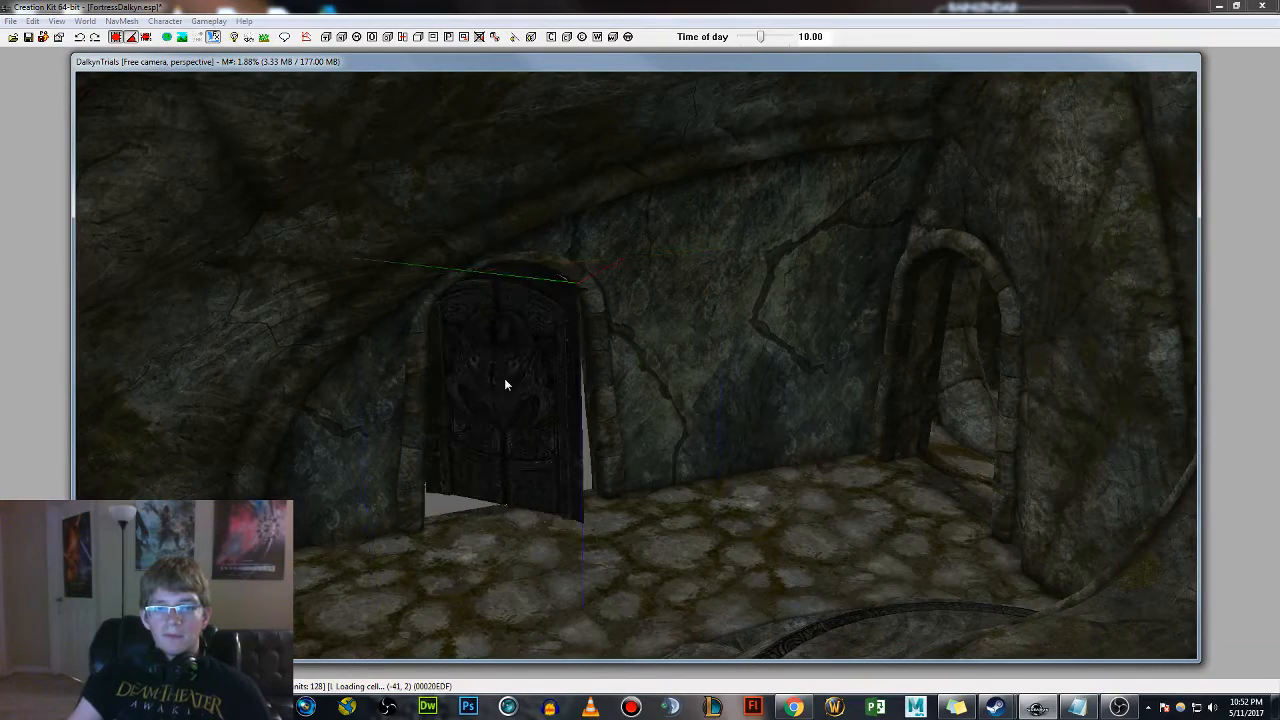
middle_click_drag(505, 385, 536, 402, "shift")
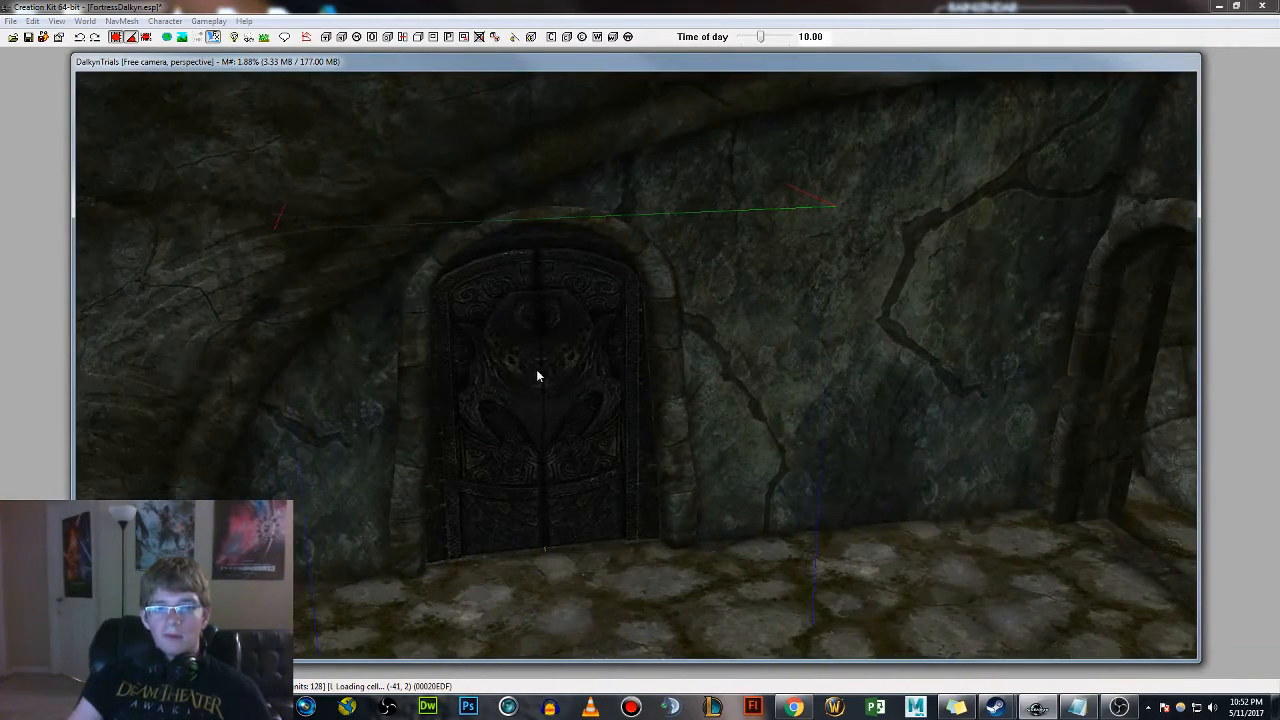
Try locking the NorDoorSm02 door with the level Requires Key, browse the available keys and discard the changes
double_click(537, 376)
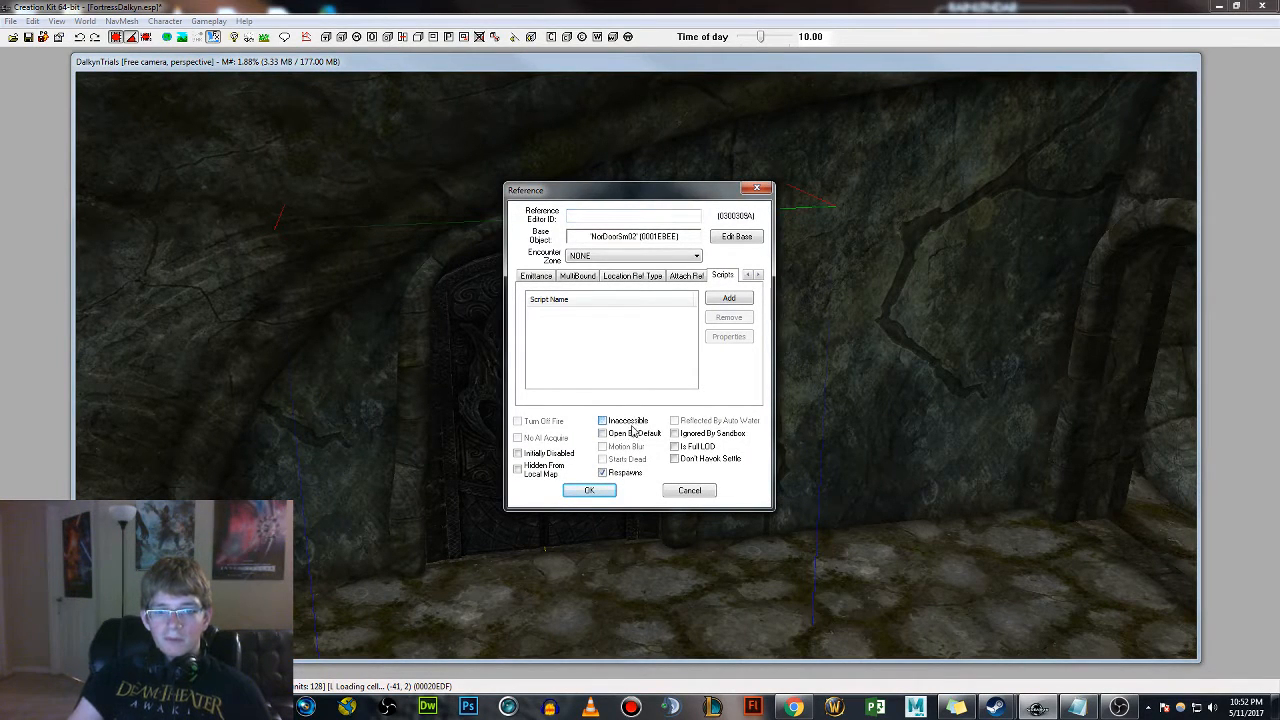
left_click(748, 276)
left_click(748, 276)
left_click(748, 276)
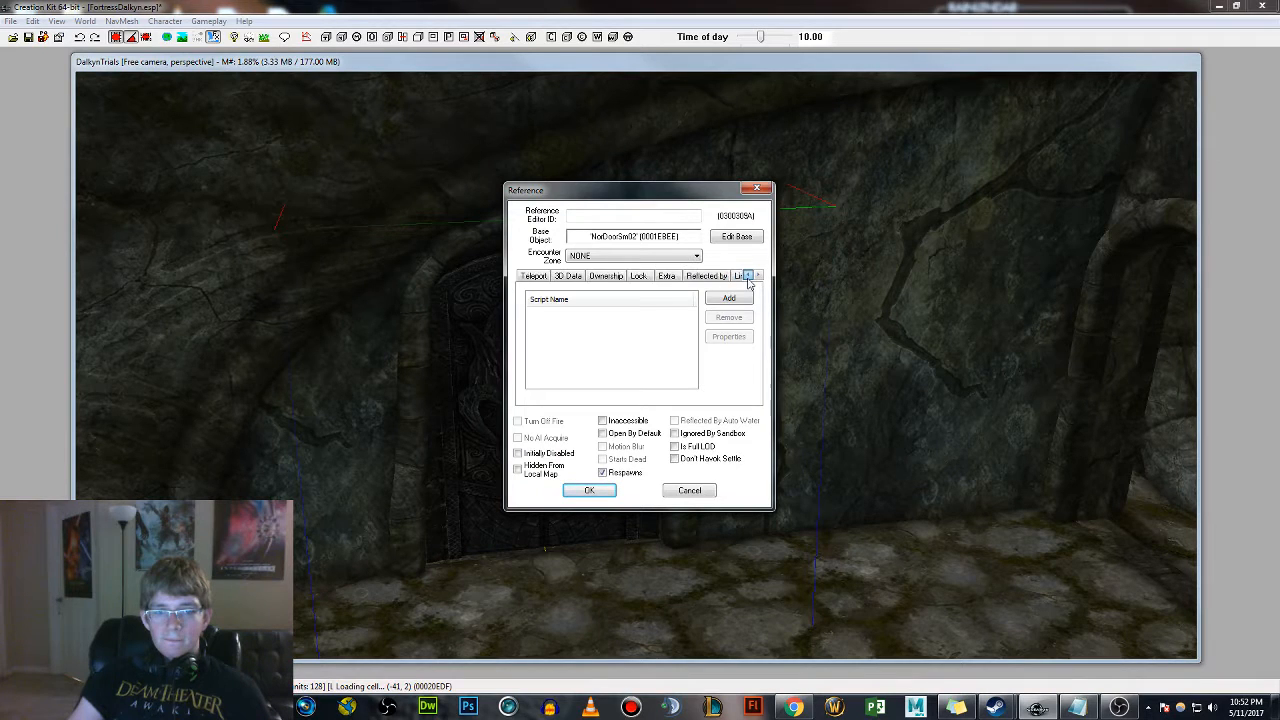
left_click(640, 278)
left_click(563, 301)
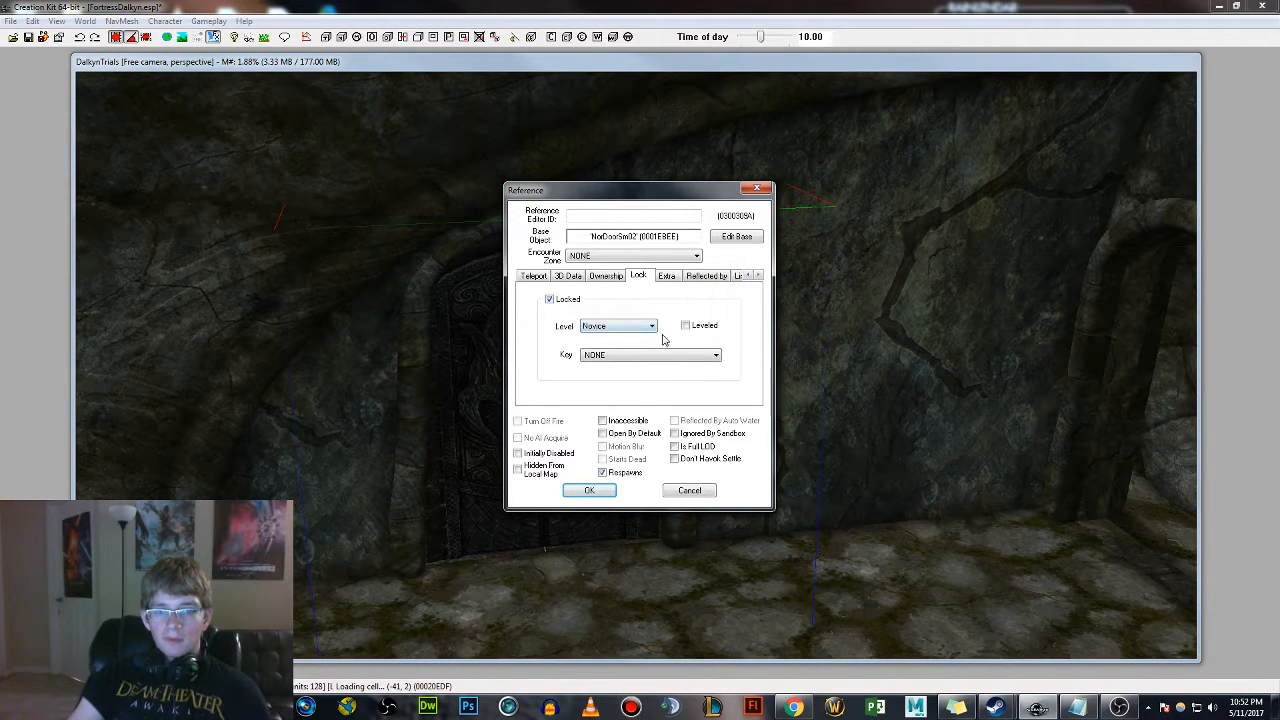
left_click(645, 330)
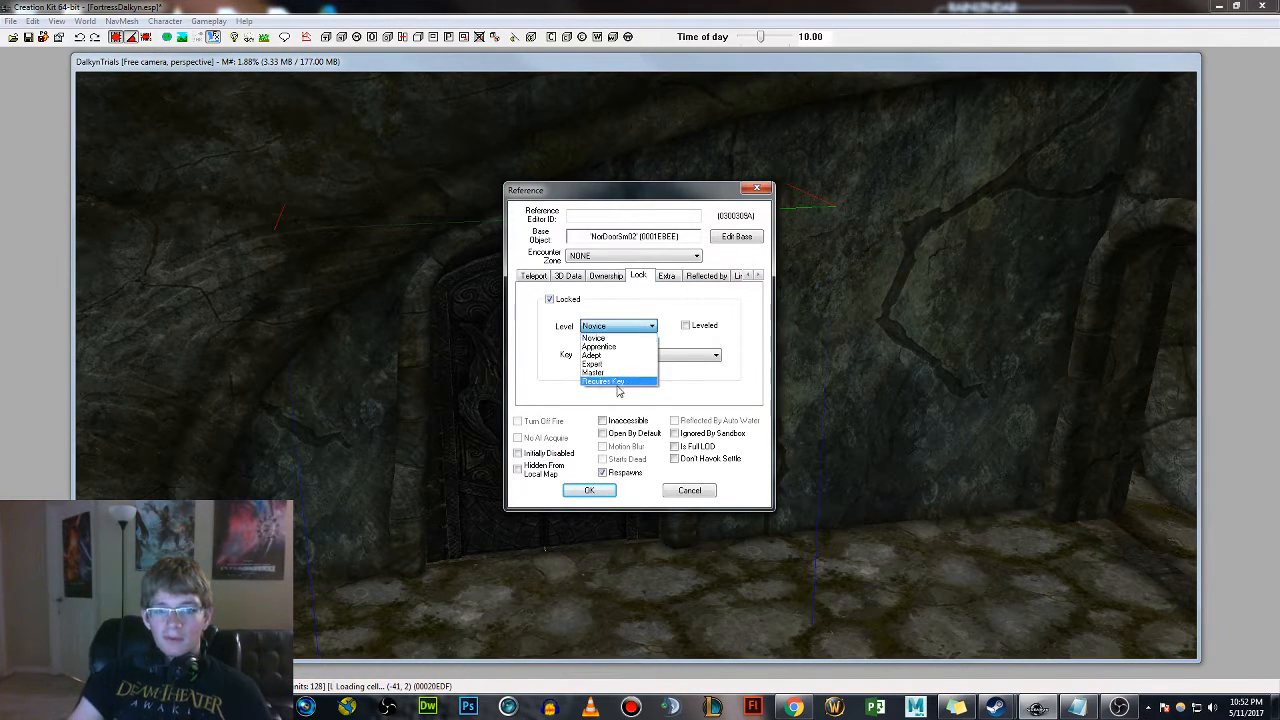
left_click(612, 382)
left_click(651, 357)
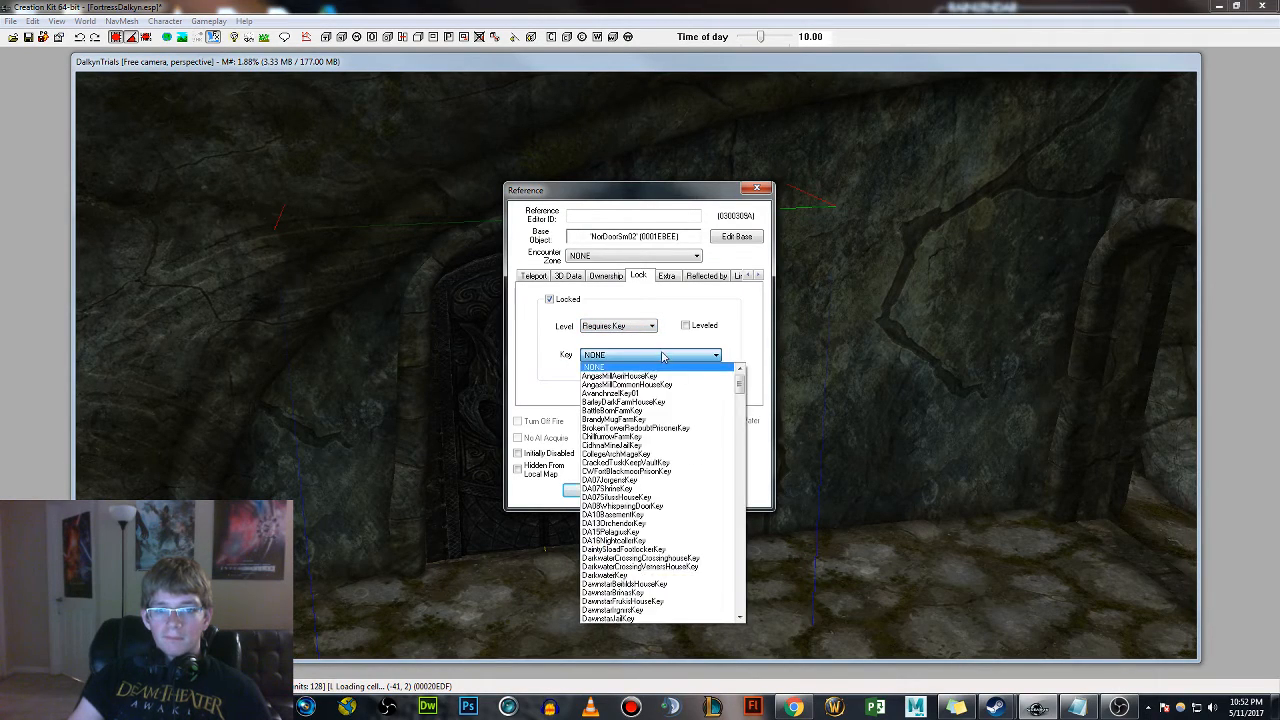
left_click(660, 360)
left_click(688, 490)
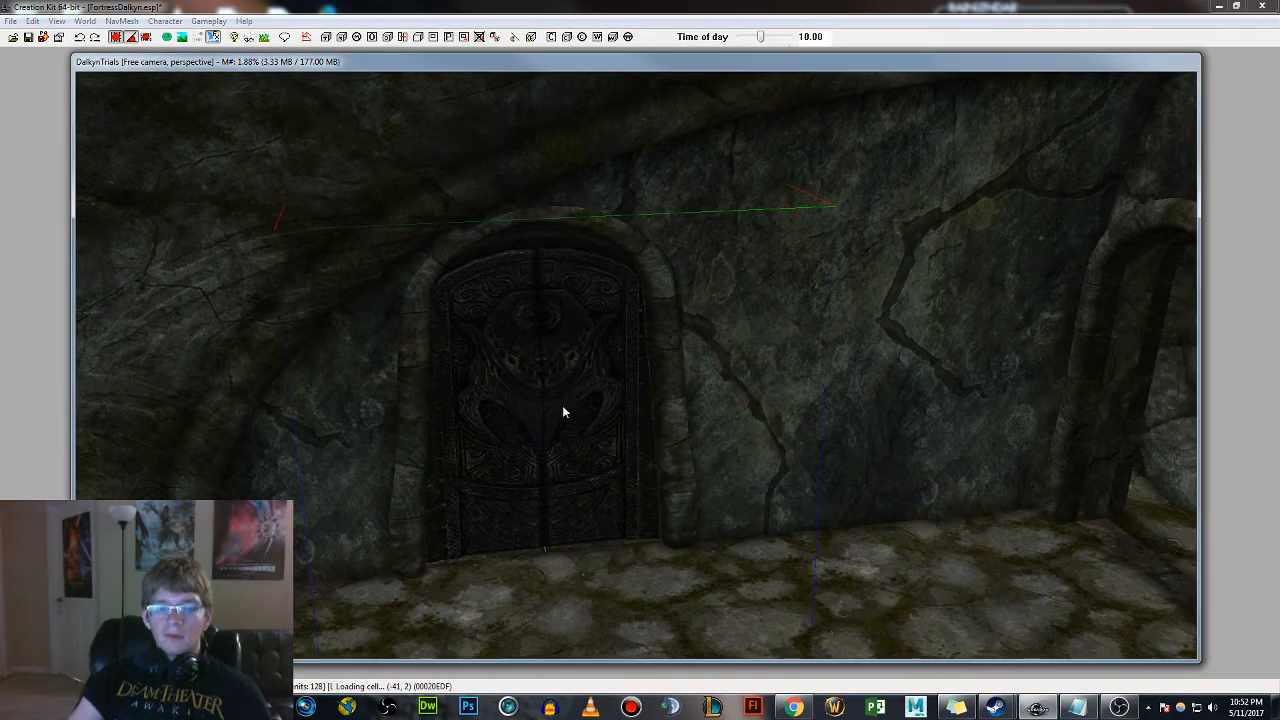
Delete the NorDoorSm02 door from the archway in the chamber wall
scroll(562, 405, "up", 3)
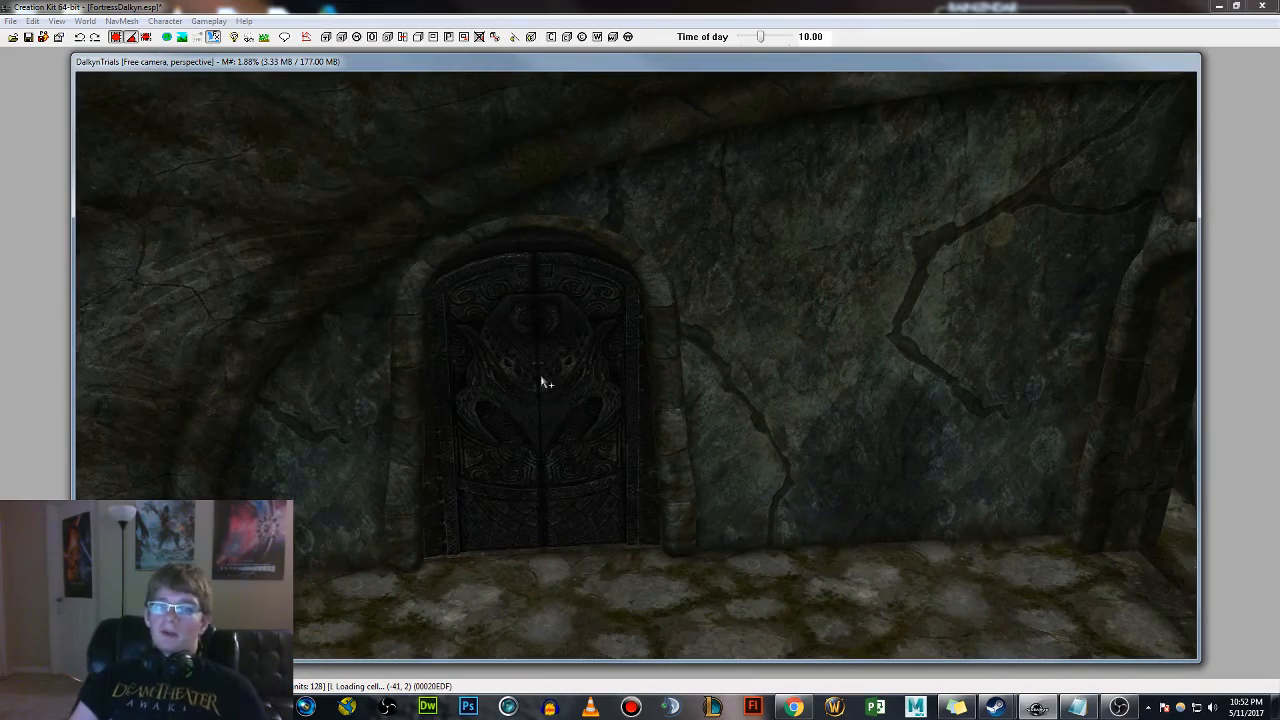
middle_click_drag(530, 370, 580, 394, "shift")
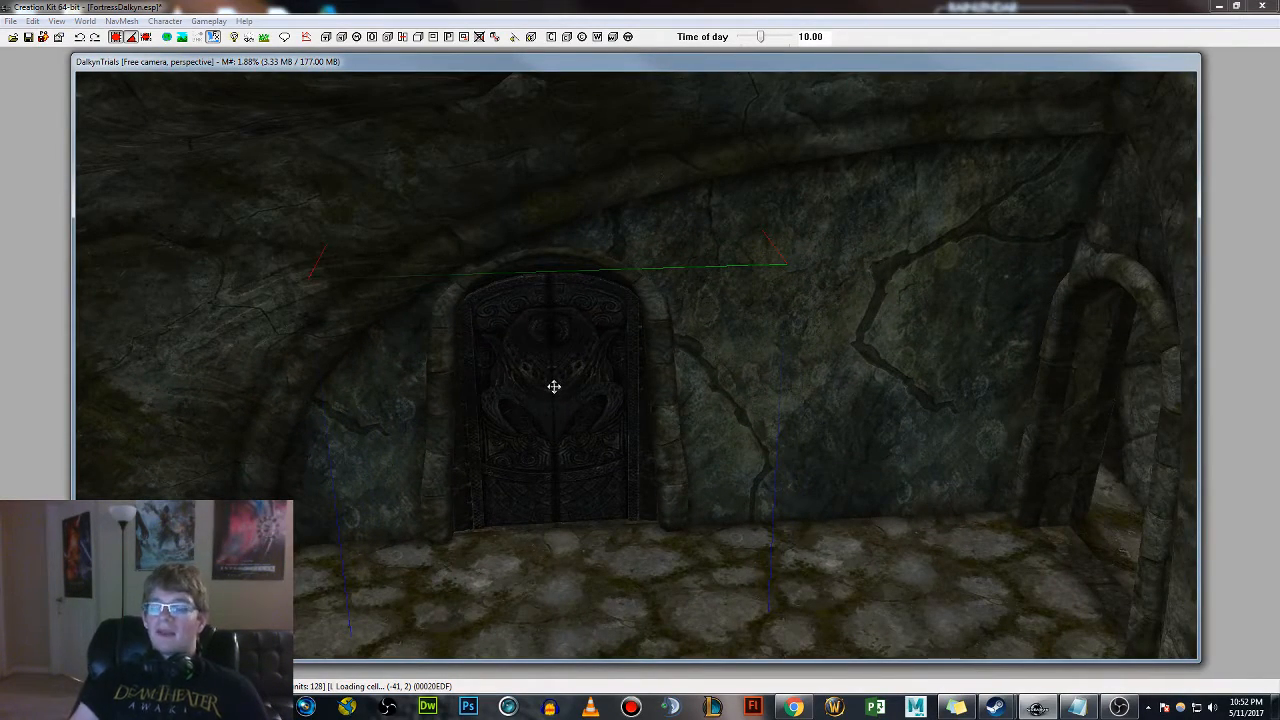
scroll(589, 428, "down", 6)
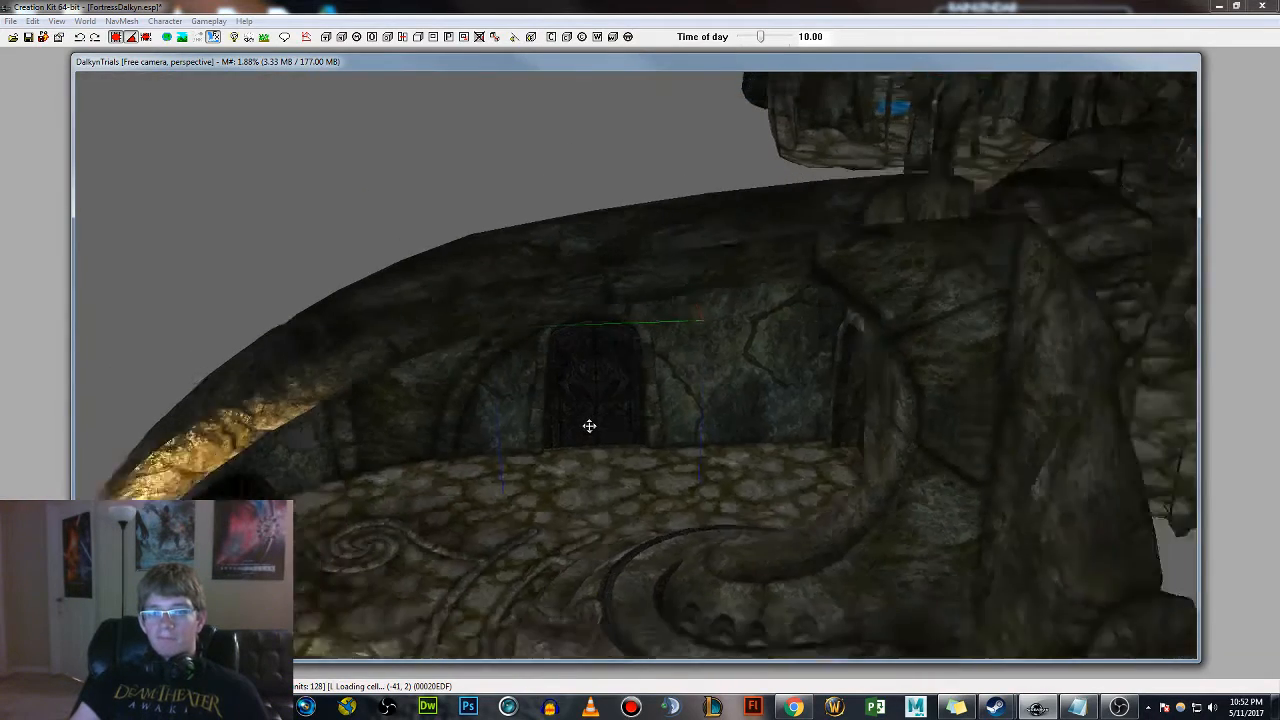
scroll(588, 425, "up", 2)
key("Delete")
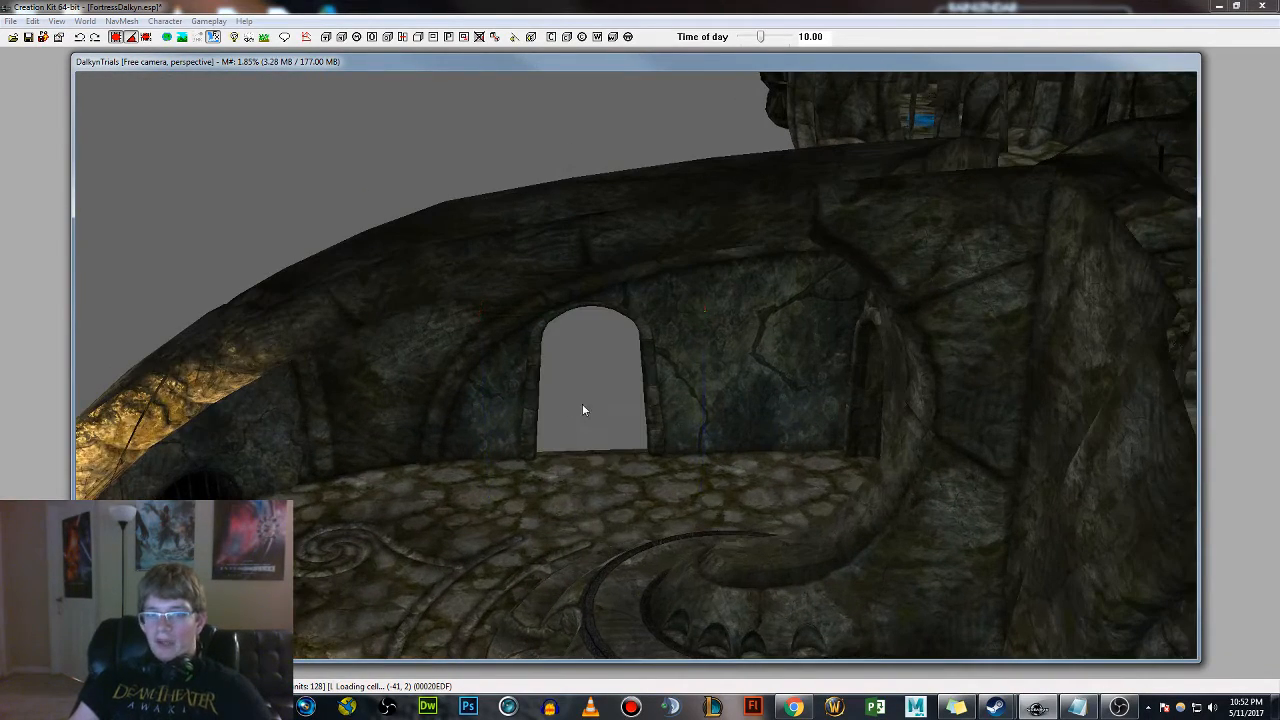
Examine the emptied archway, the chamber walls and the adjoining passage from several angles
middle_click_drag(601, 453, 588, 455, "shift")
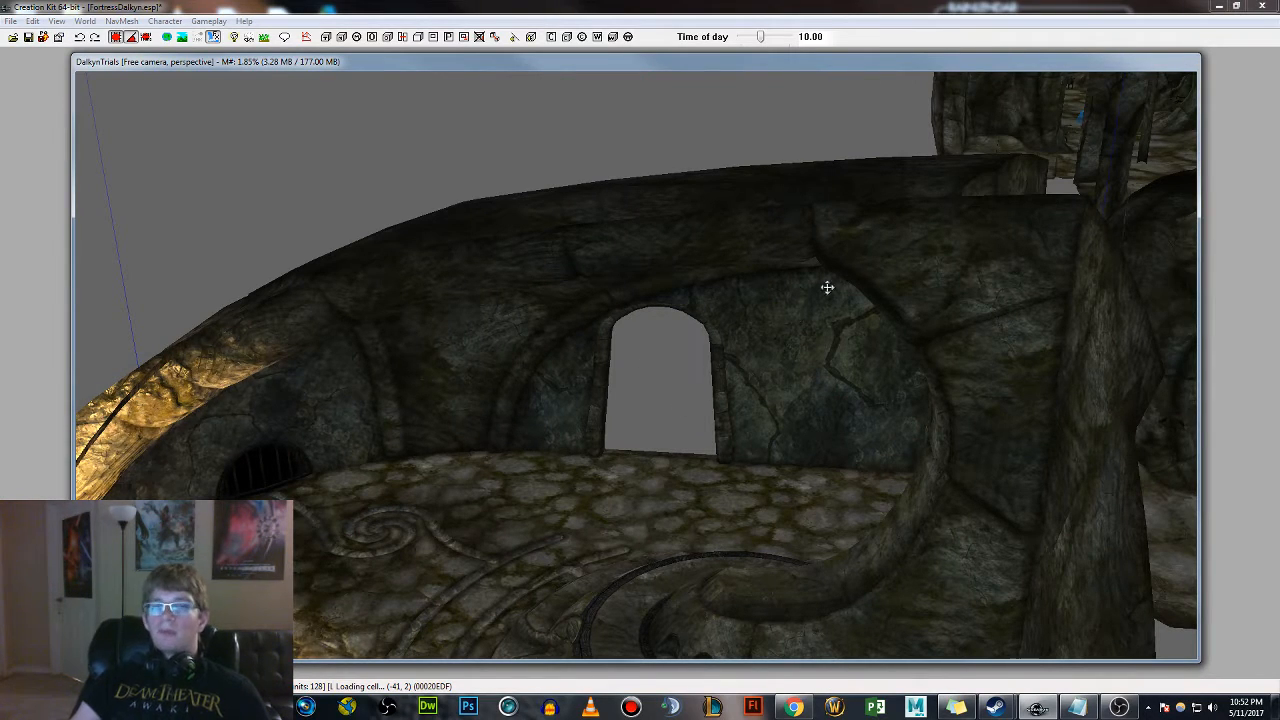
middle_click_drag(774, 409, 734, 449, "shift")
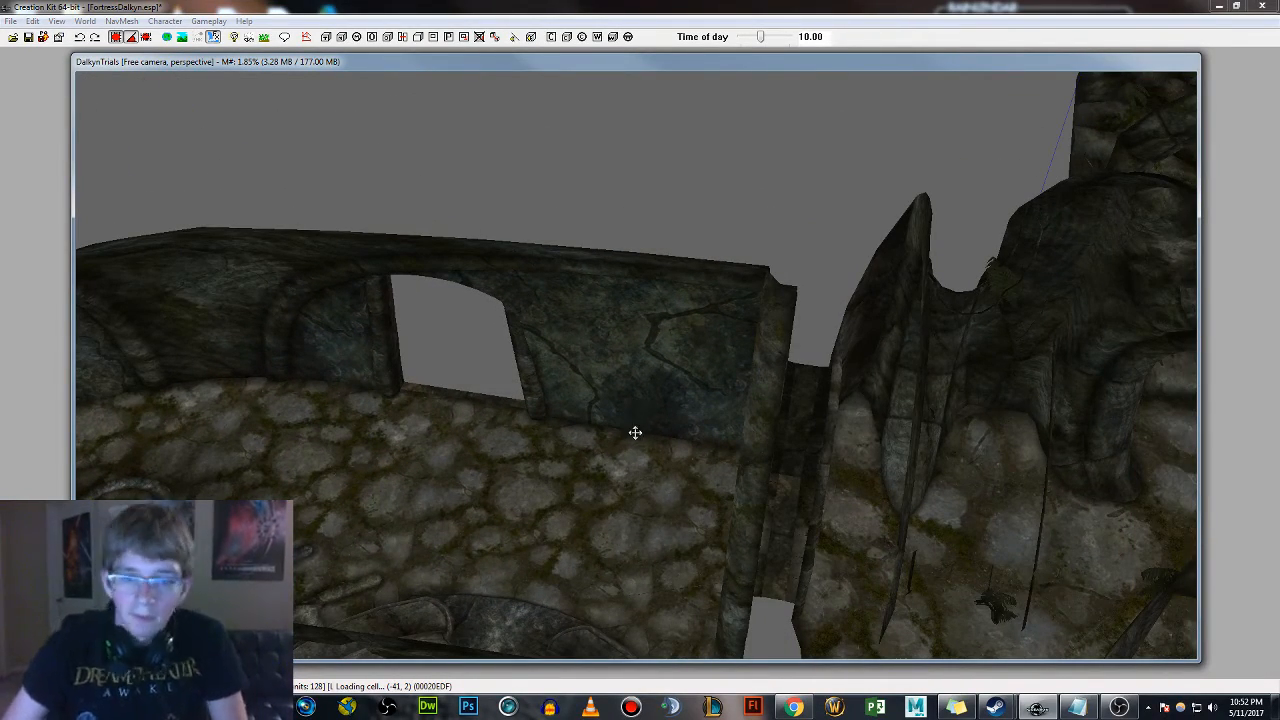
middle_click_drag(606, 457, 892, 336, "shift")
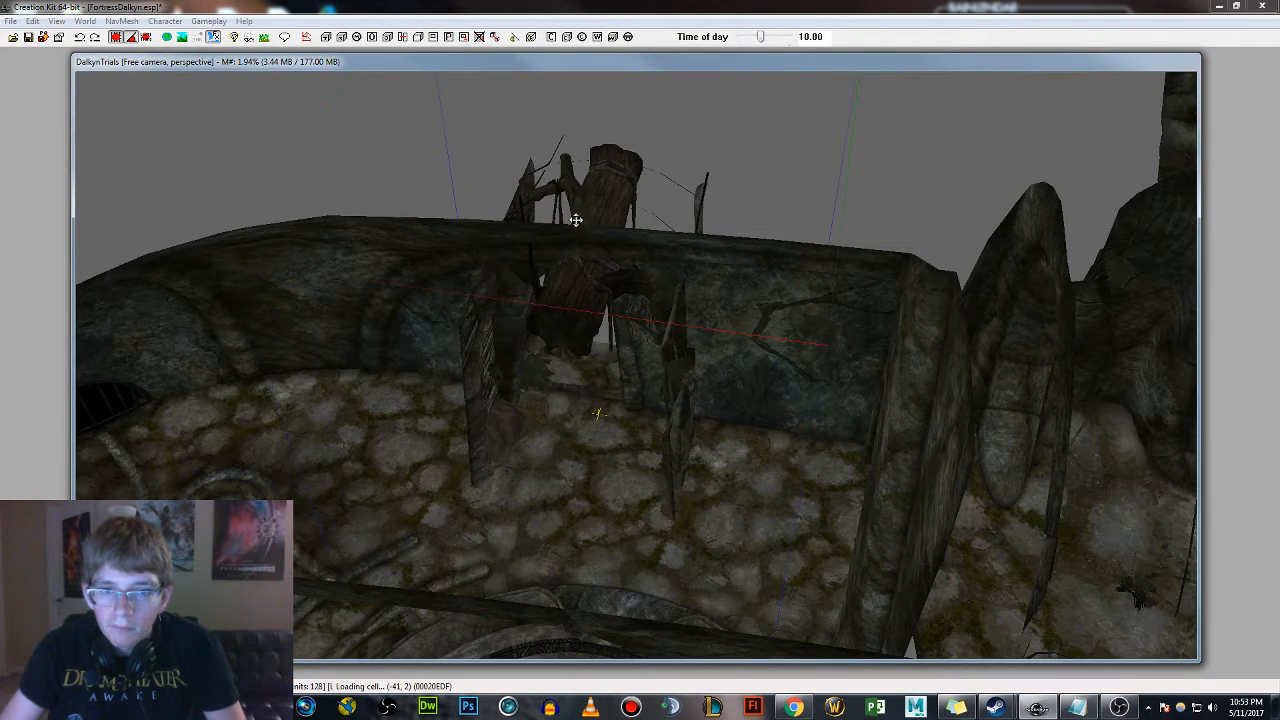
middle_click_drag(576, 219, 399, 66)
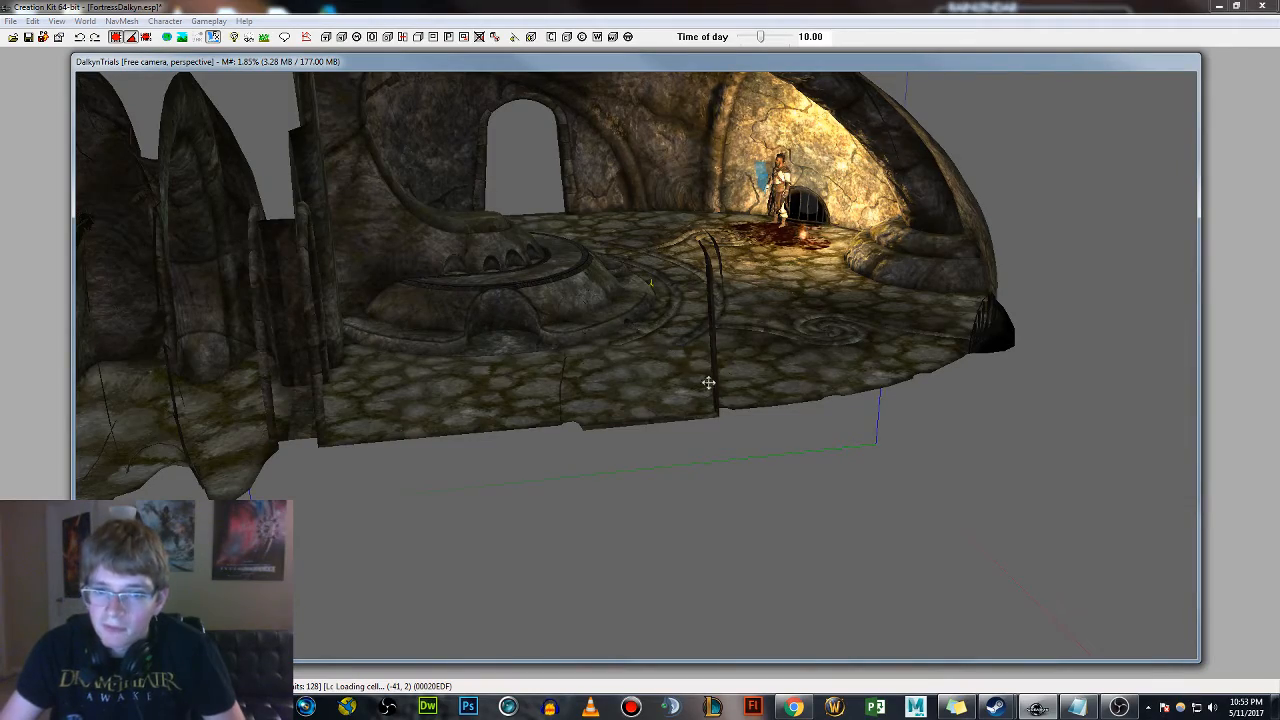
middle_click_drag(711, 380, 759, 327)
scroll(759, 300, "up", 2)
scroll(753, 321, "up", 2)
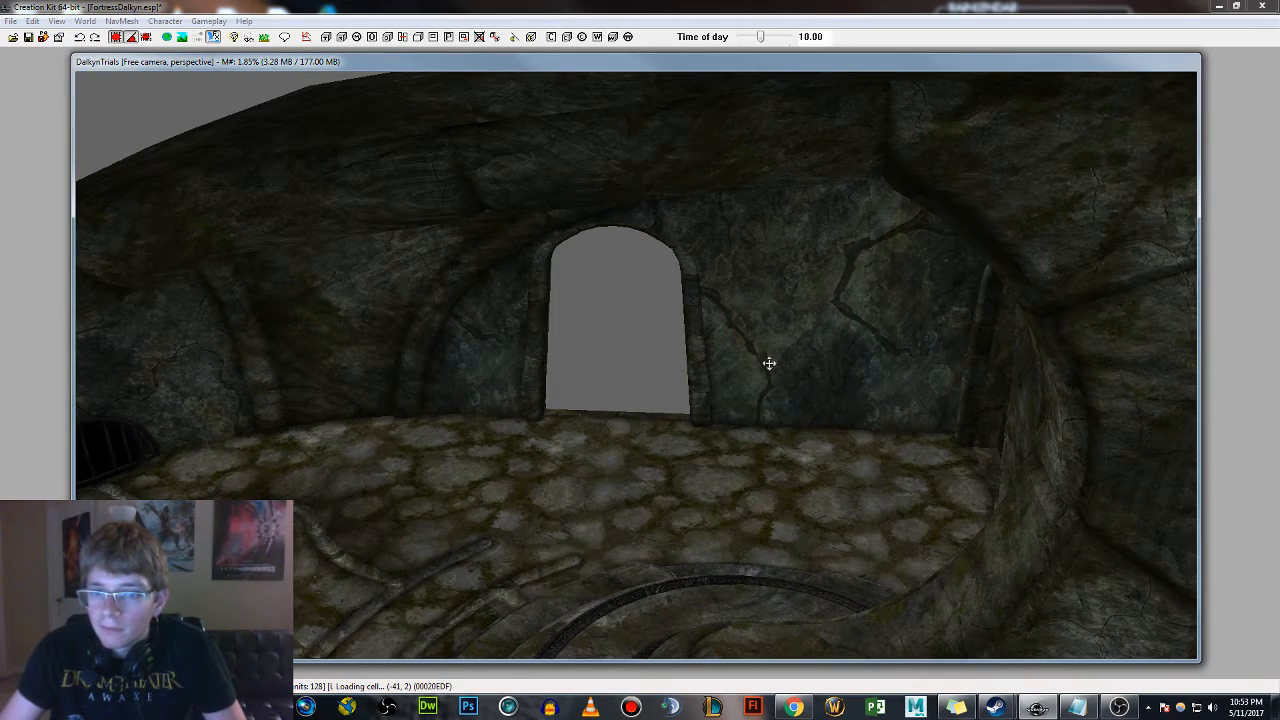
scroll(763, 386, "down", 5)
mouse_move(763, 369)
middle_mouse_down("shift")
mouse_move(781, 380)
mouse_move(754, 374)
middle_mouse_up("shift")
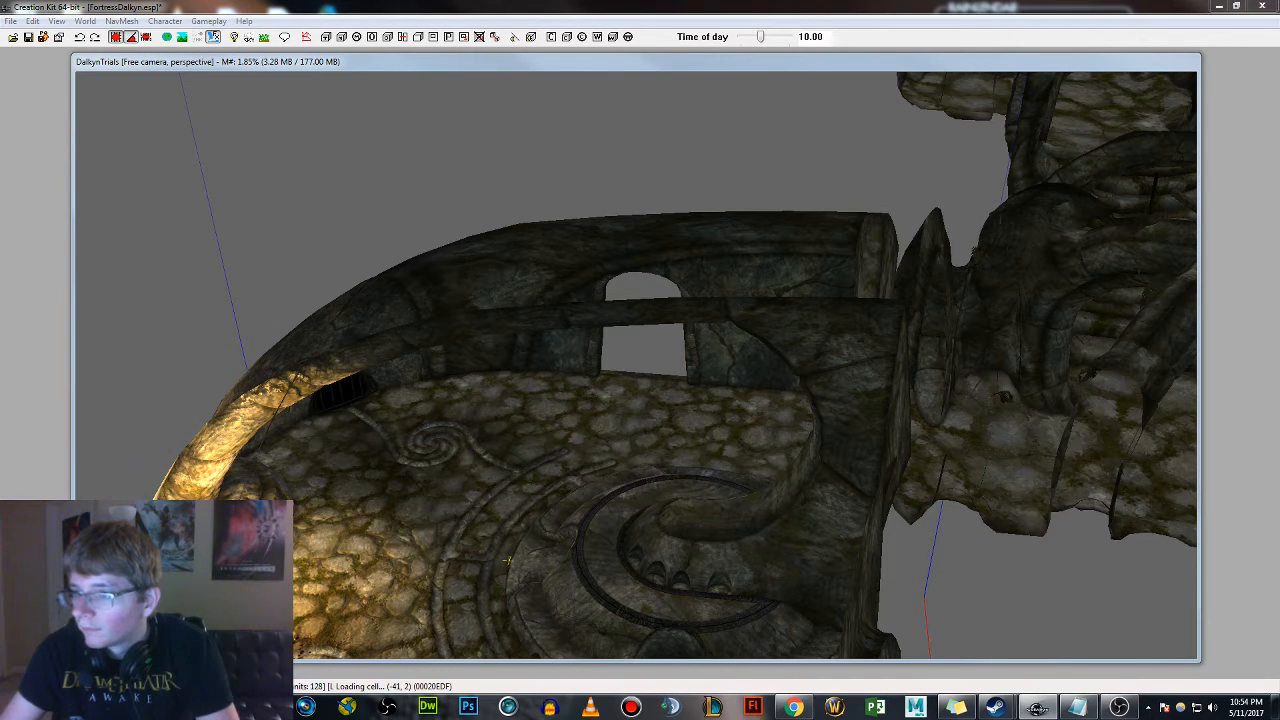
Place a NorDoorSm01 door in the emptied archway of the side wall and check the remaining open archways opposite
left_click_drag(1279, 392, 639, 386)
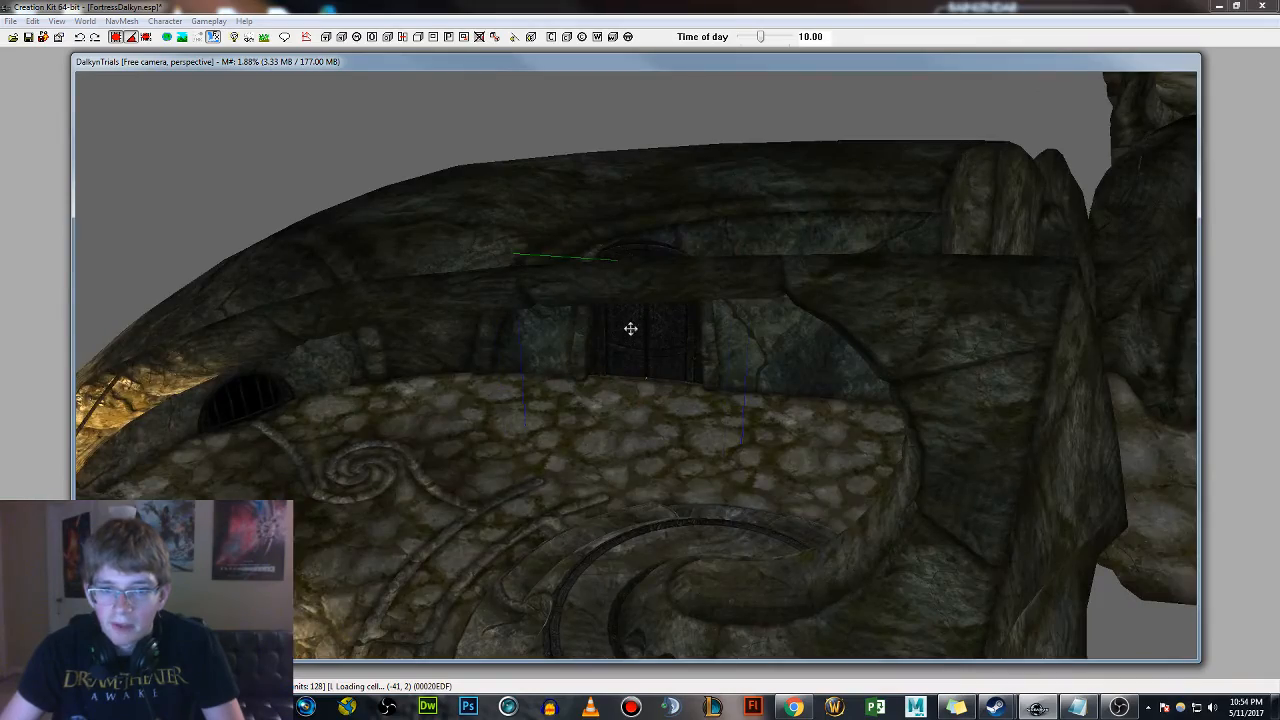
middle_click_drag(631, 329, 4, 305)
middle_click_drag(548, 330, 638, 283)
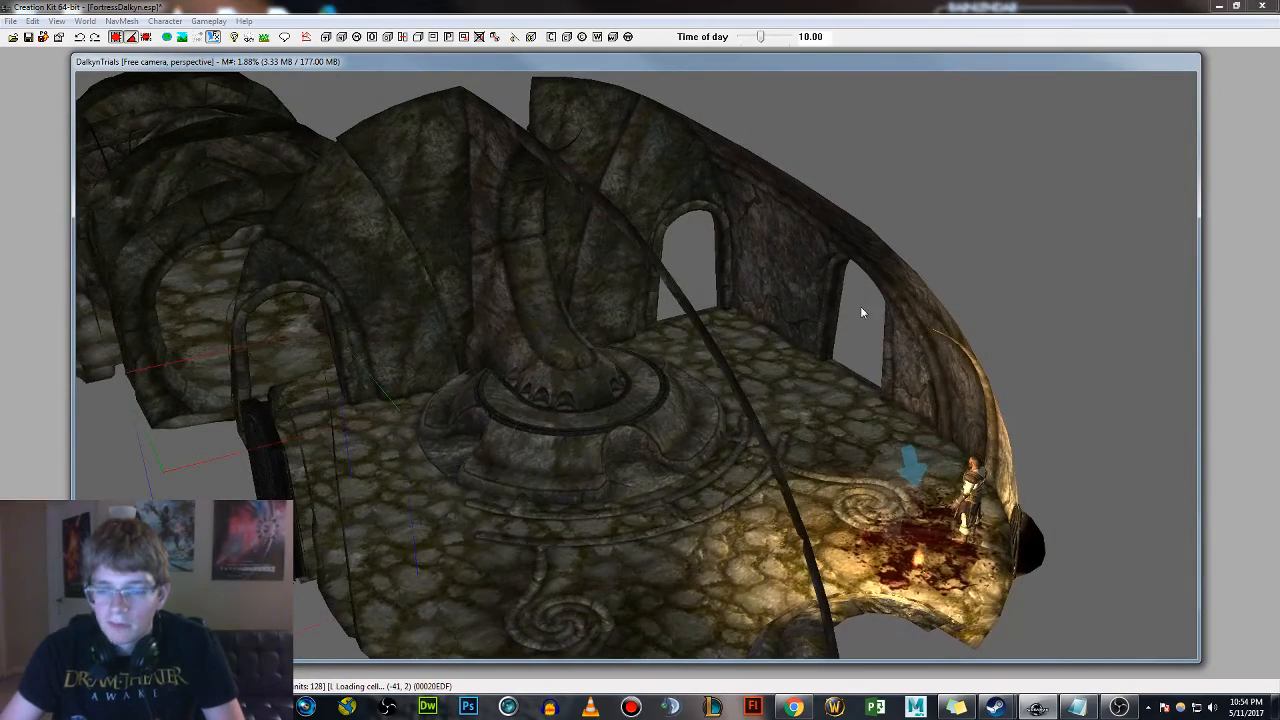
middle_click_drag(869, 346, 626, 437)
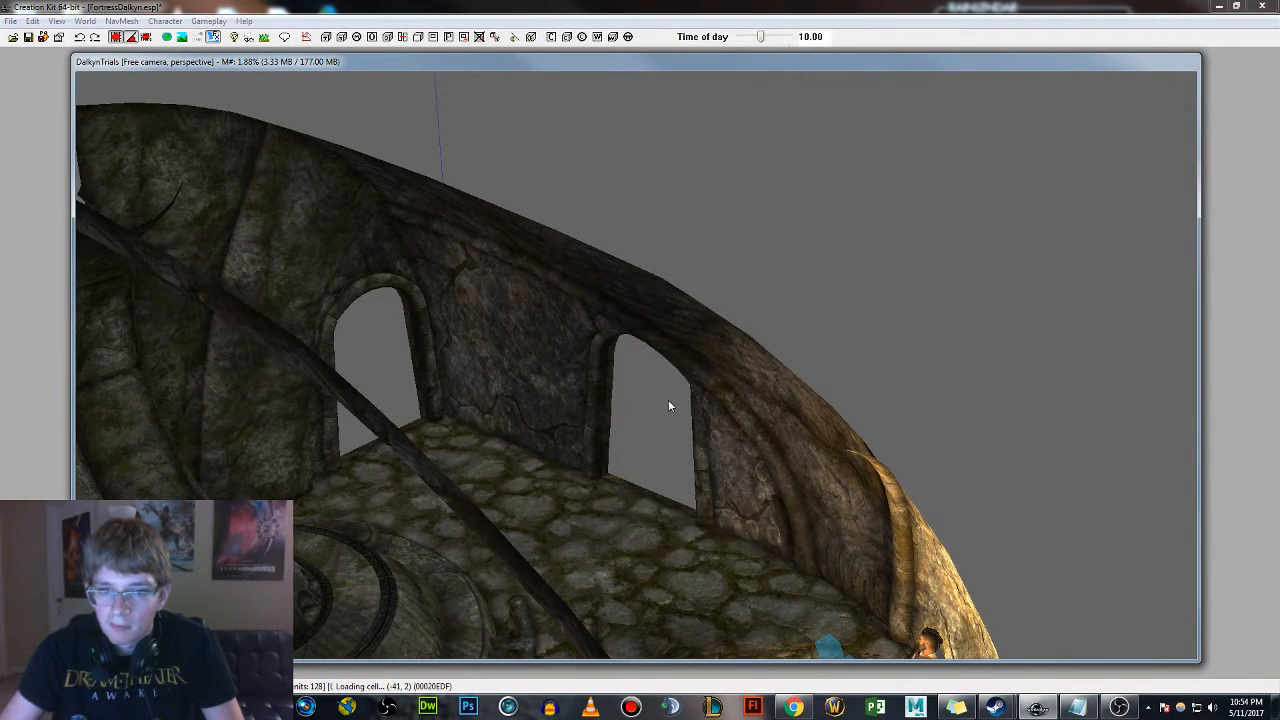
mouse_move(552, 425)
middle_mouse_down()
mouse_move(446, 438)
mouse_move(544, 446)
middle_mouse_up()
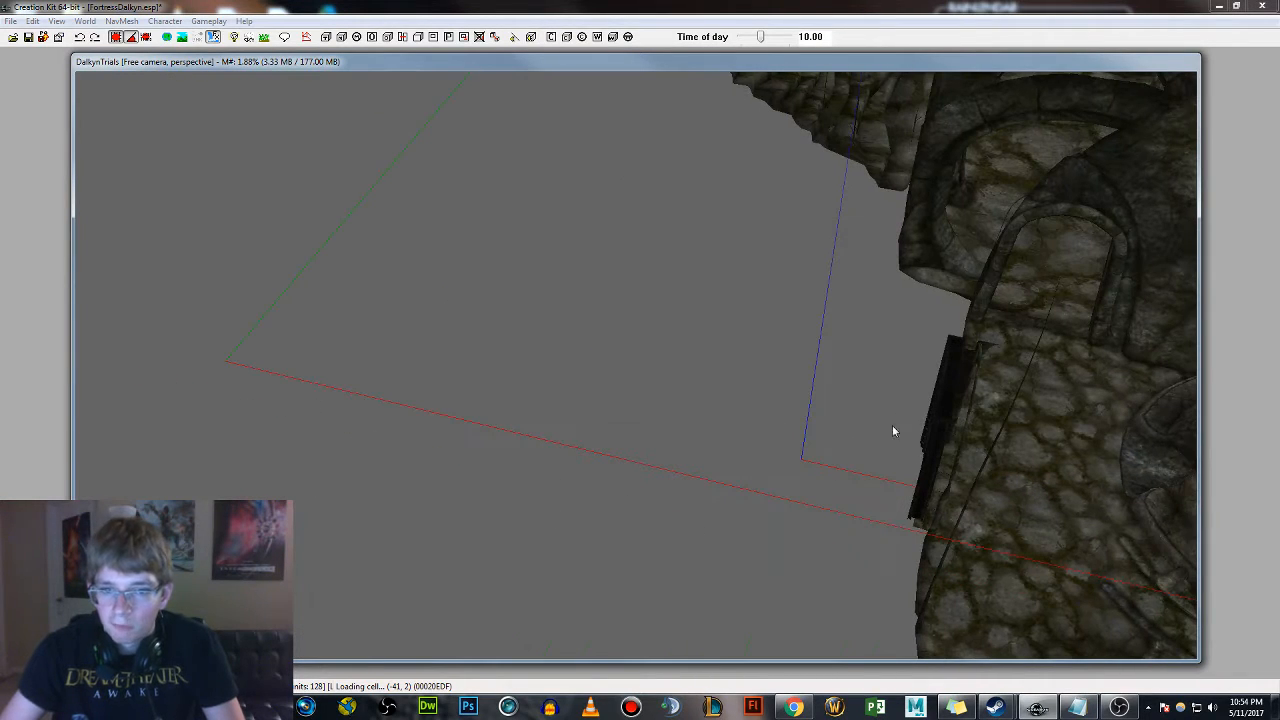
Paste a copy of the door into the open archway beside the central pillar, turning and moving it to fit
middle_click_drag(800, 357, 282, 407)
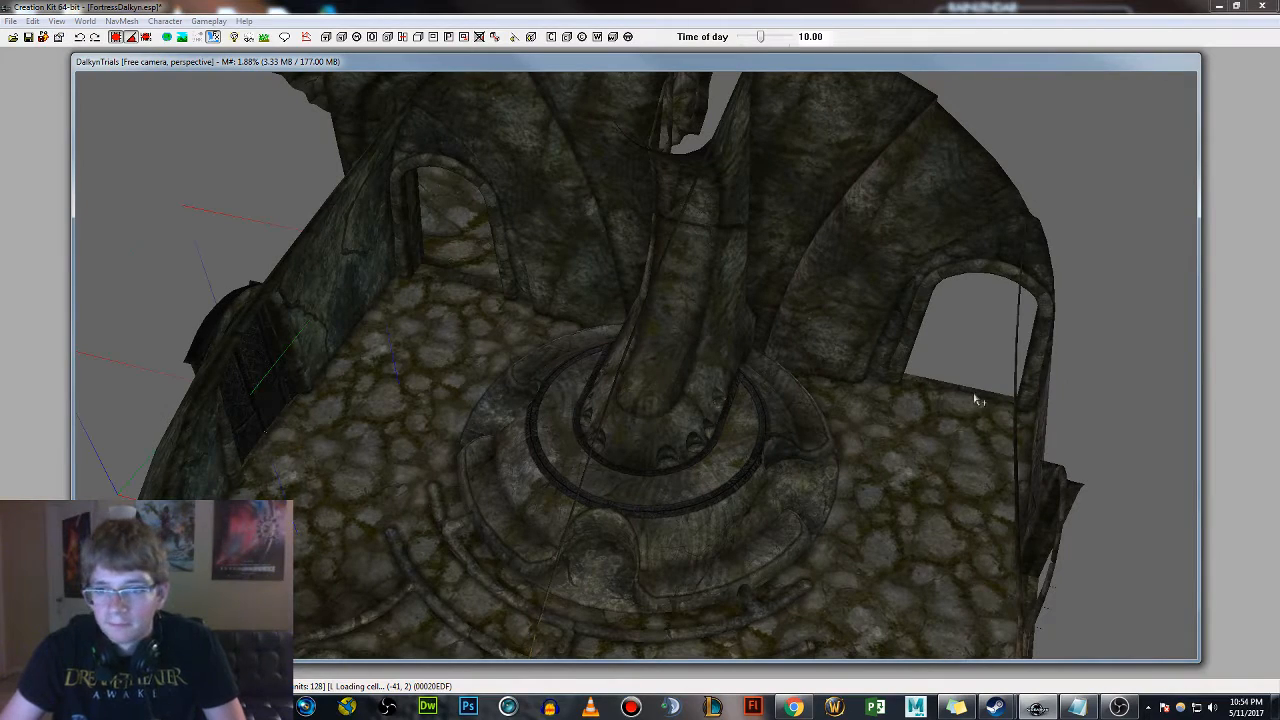
key("ctrl+v")
right_click_drag(976, 367, 980, 357)
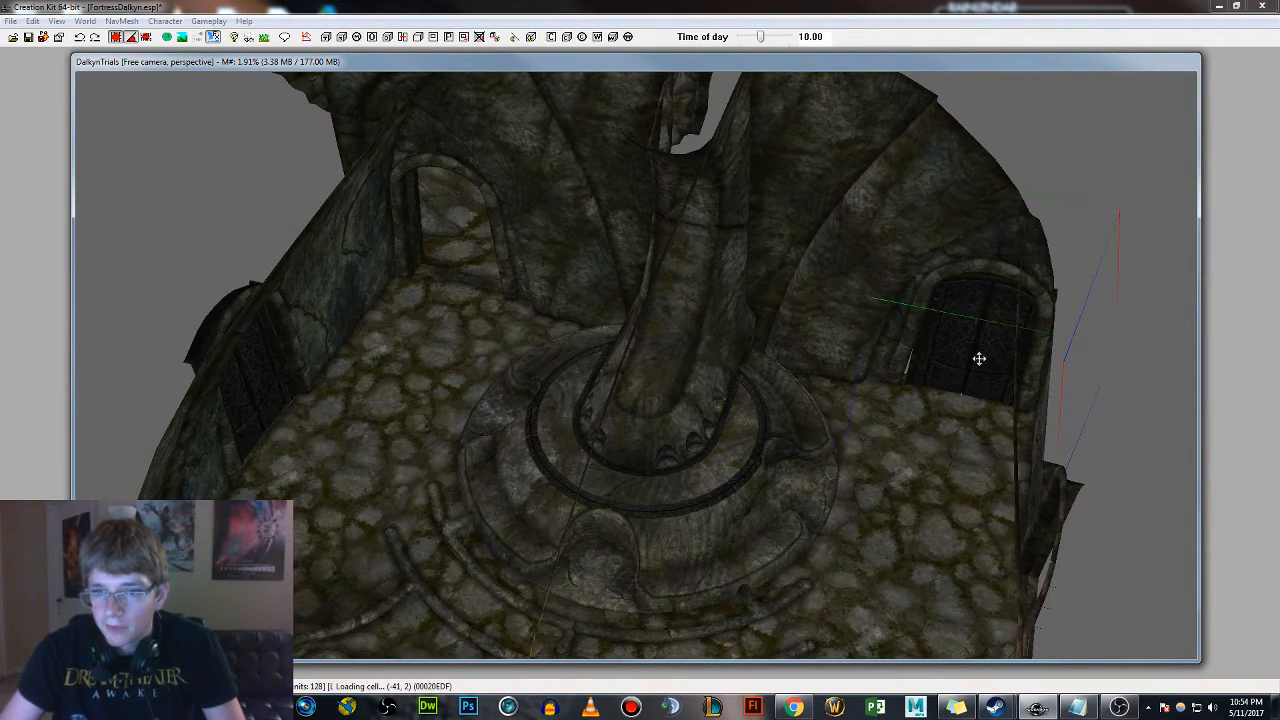
left_click_drag(980, 357, 974, 341)
Paste another copy of the door into the open archway of the opposite side wall and align it
mouse_move(974, 341)
middle_mouse_down()
mouse_move(1036, 352)
mouse_move(992, 332)
middle_mouse_up()
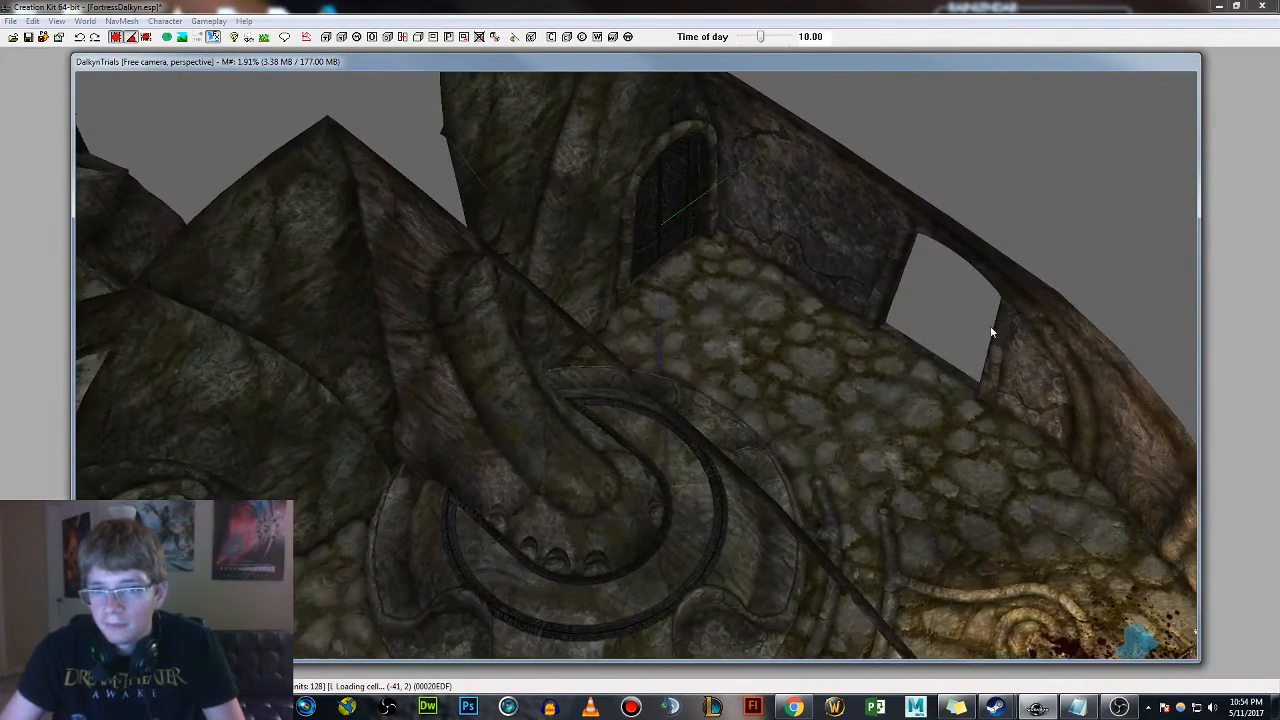
key("ctrl+v")
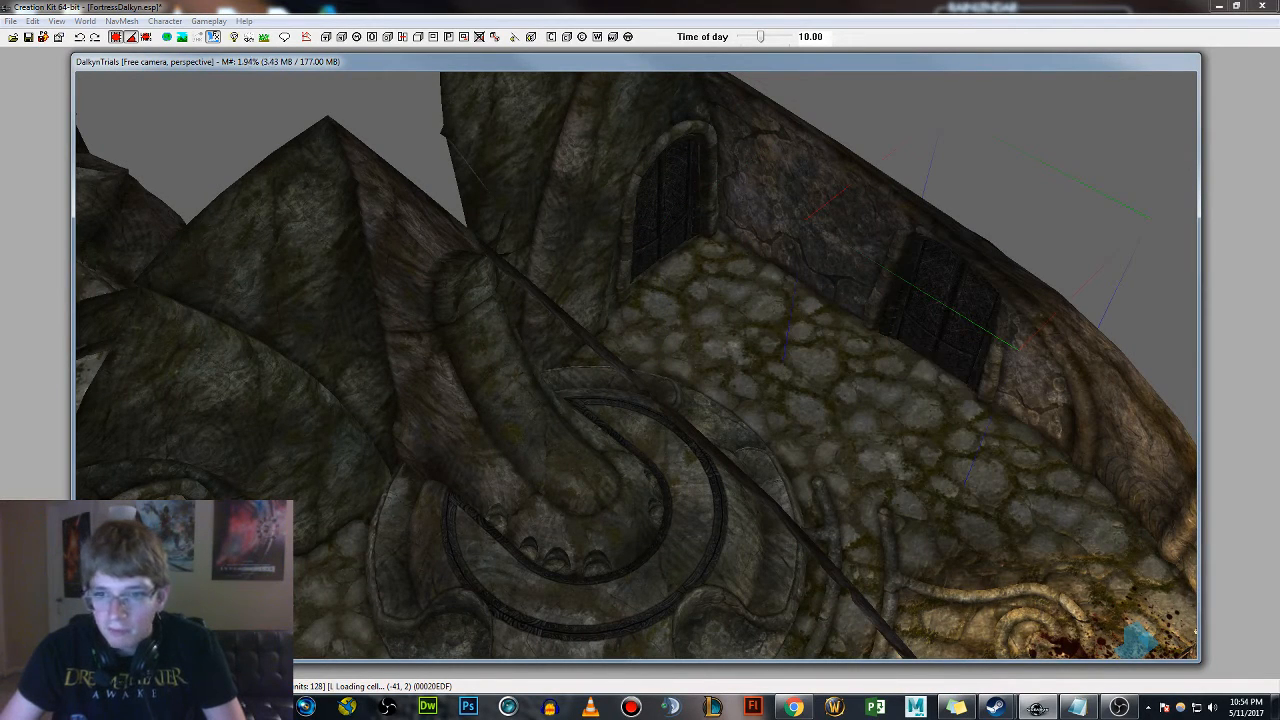
right_click_drag(935, 366, 936, 329)
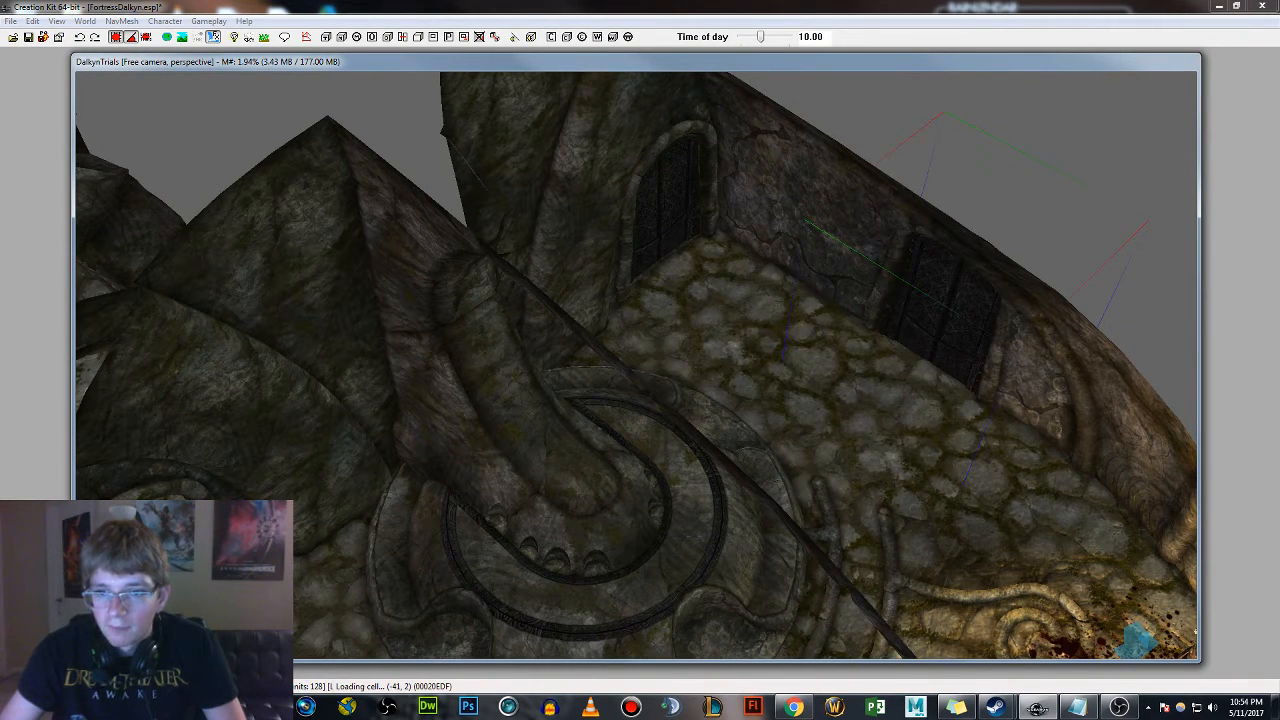
Replace the selected NorDoorSm01 in the opposite side wall with NorDoorSm02, limited to the selection, and align it in its archway
key("ctrl+f")
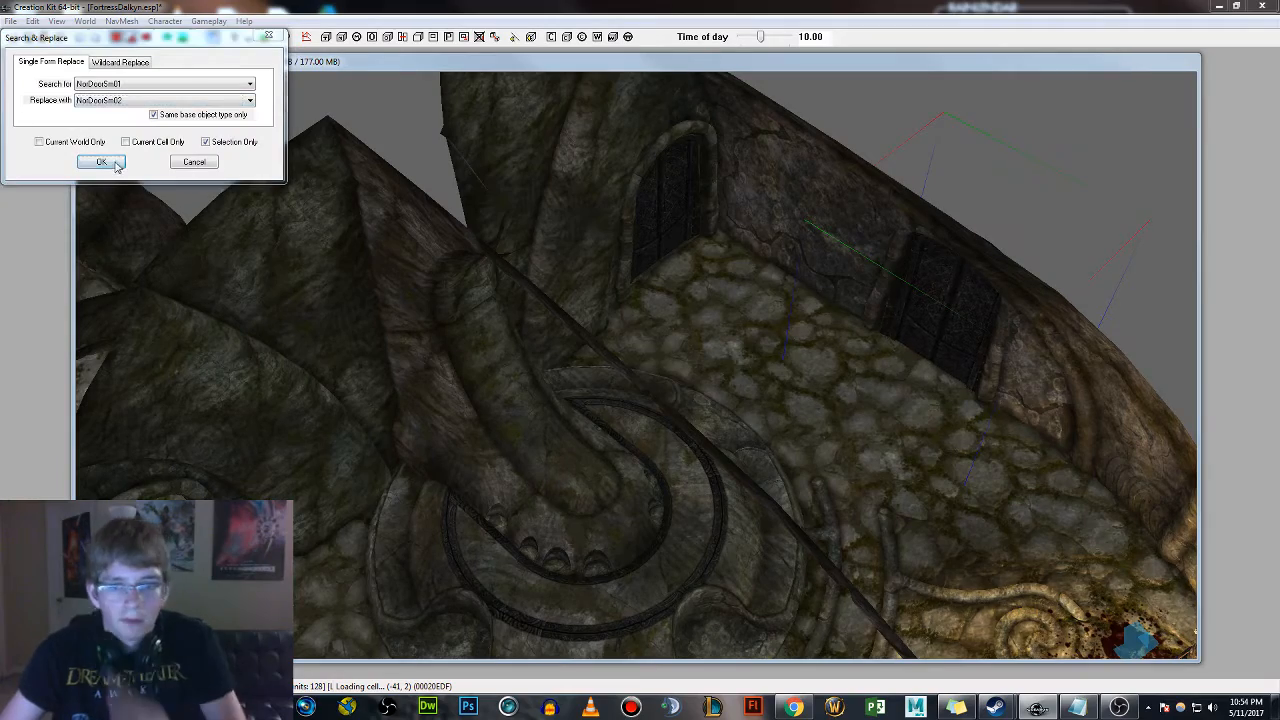
left_click(101, 162)
key("Return")
right_click_drag(935, 316, 951, 313)
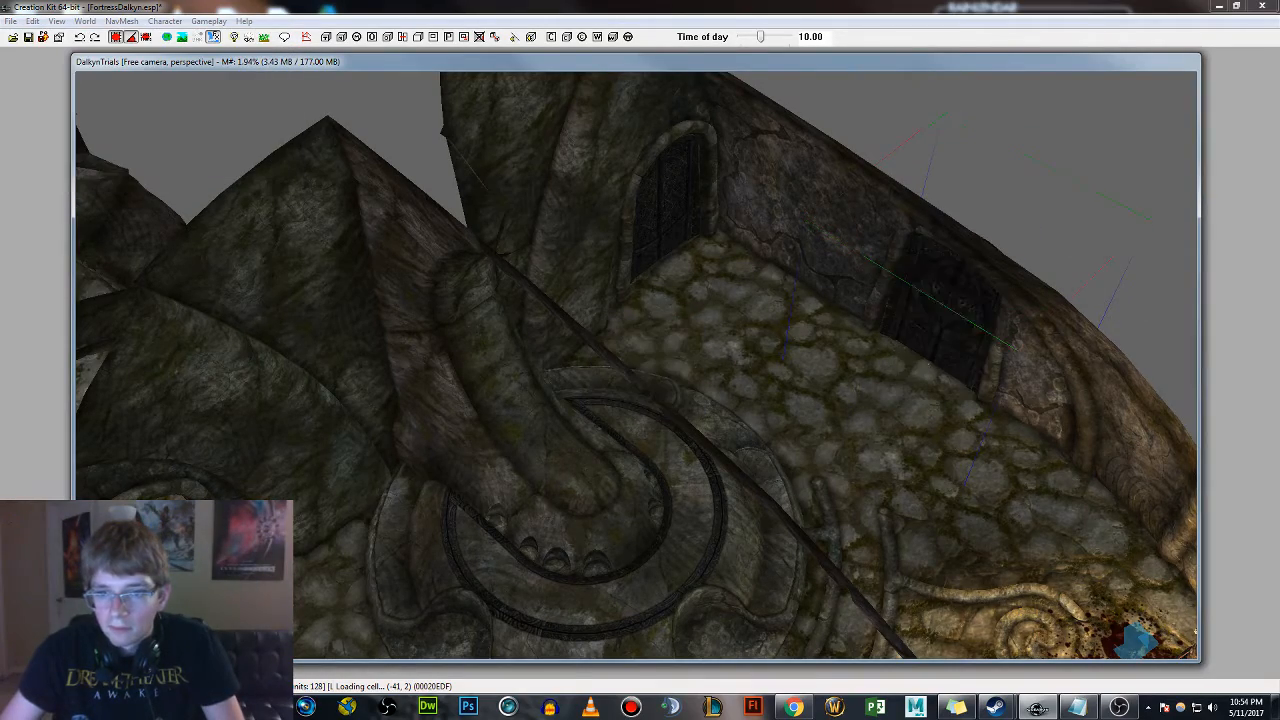
middle_click_drag(950, 294, 771, 217, "shift")
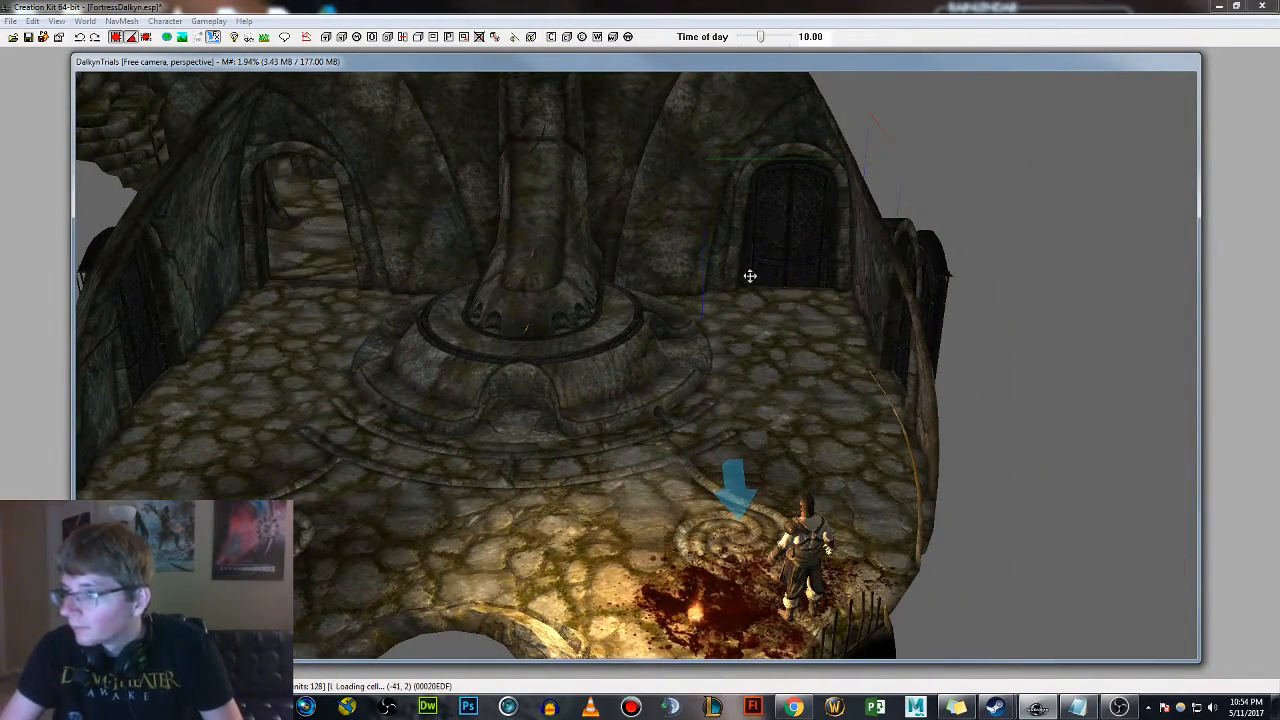
Review the hallway with encounters M1 to M3 in the hand-drawn plan IMG_1711.JPG in Windows Photo Viewer, and close it
middle_click_drag(797, 253, 882, 455, "shift")
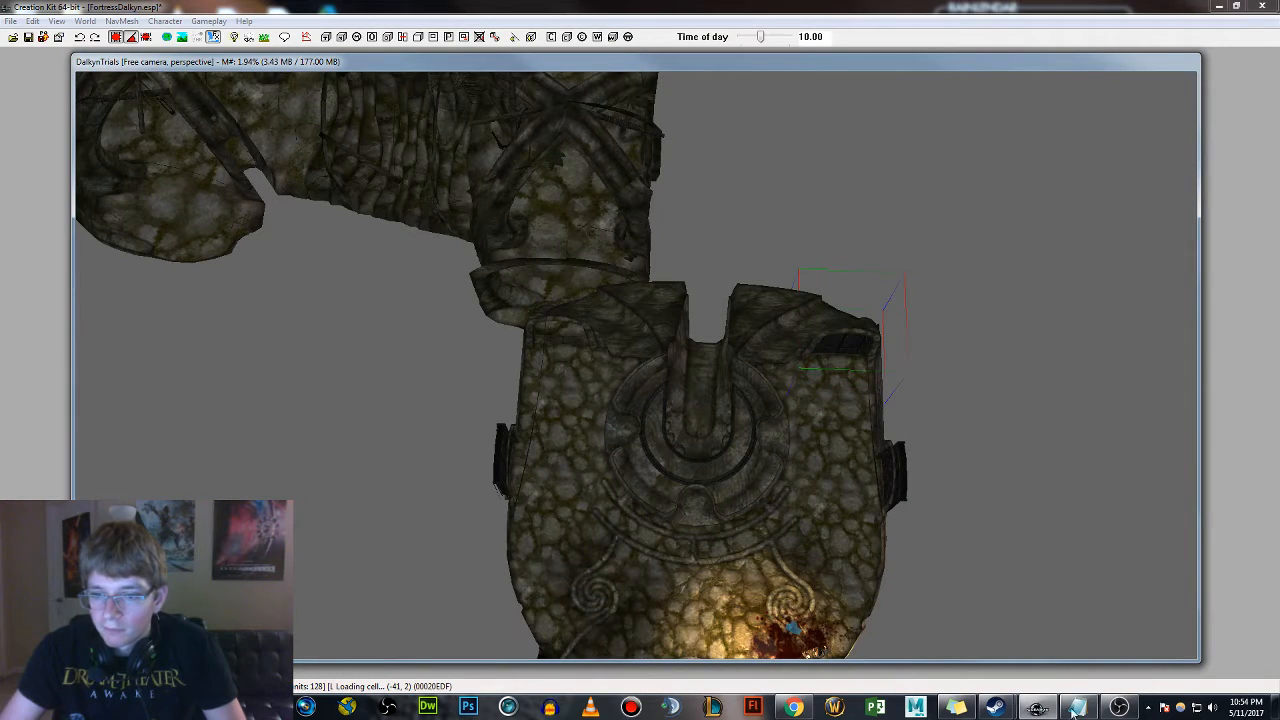
middle_click_drag(984, 497, 966, 497, "shift")
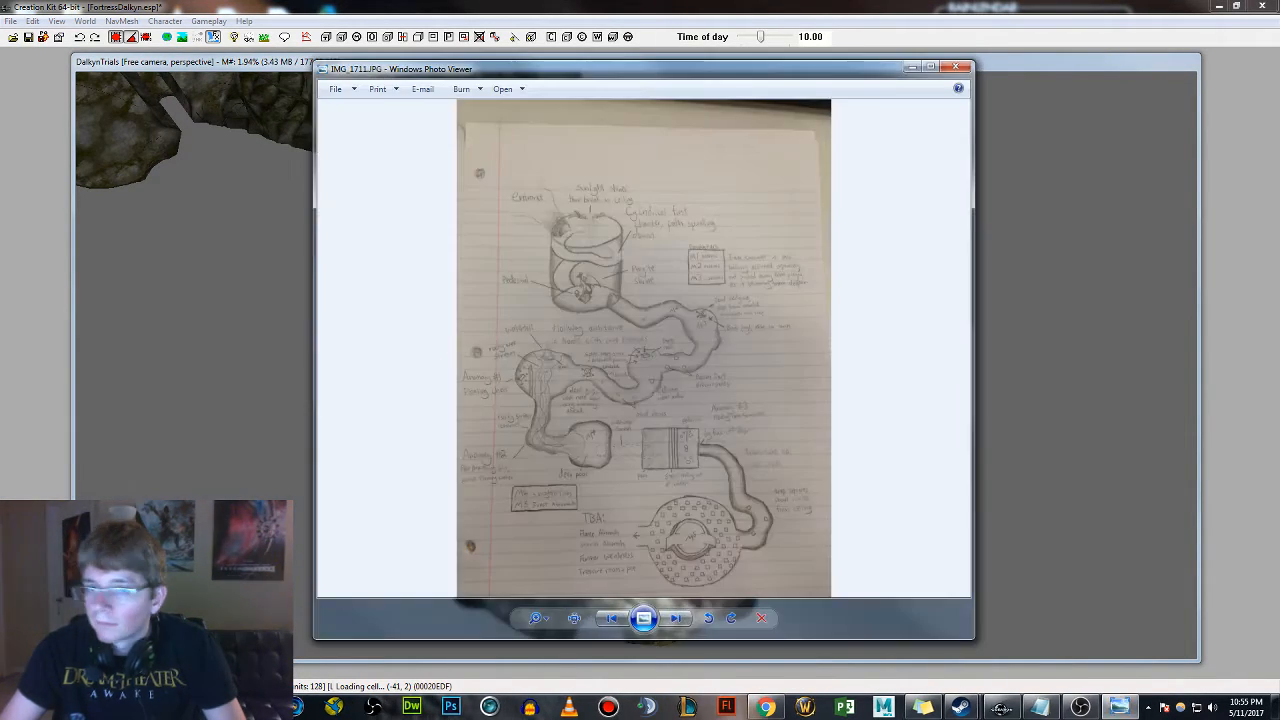
scroll(727, 295, "up", 4)
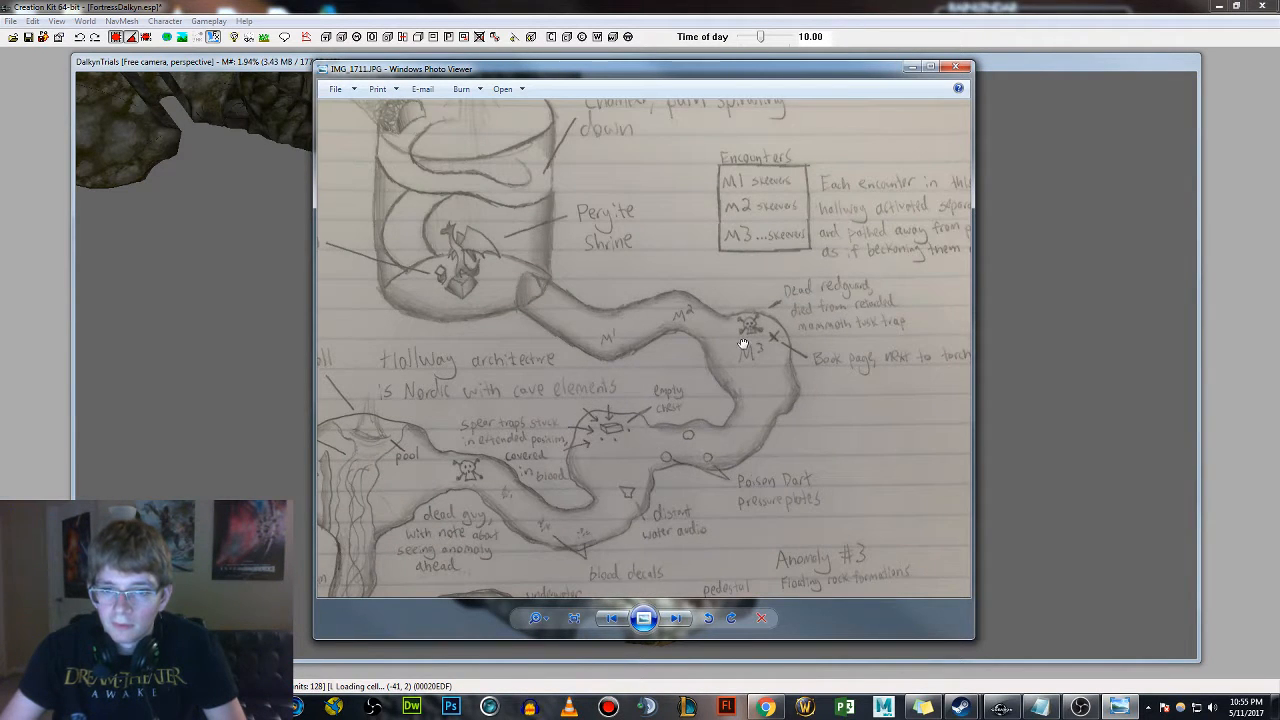
left_click_drag(743, 344, 675, 376)
scroll(704, 372, "up", 2)
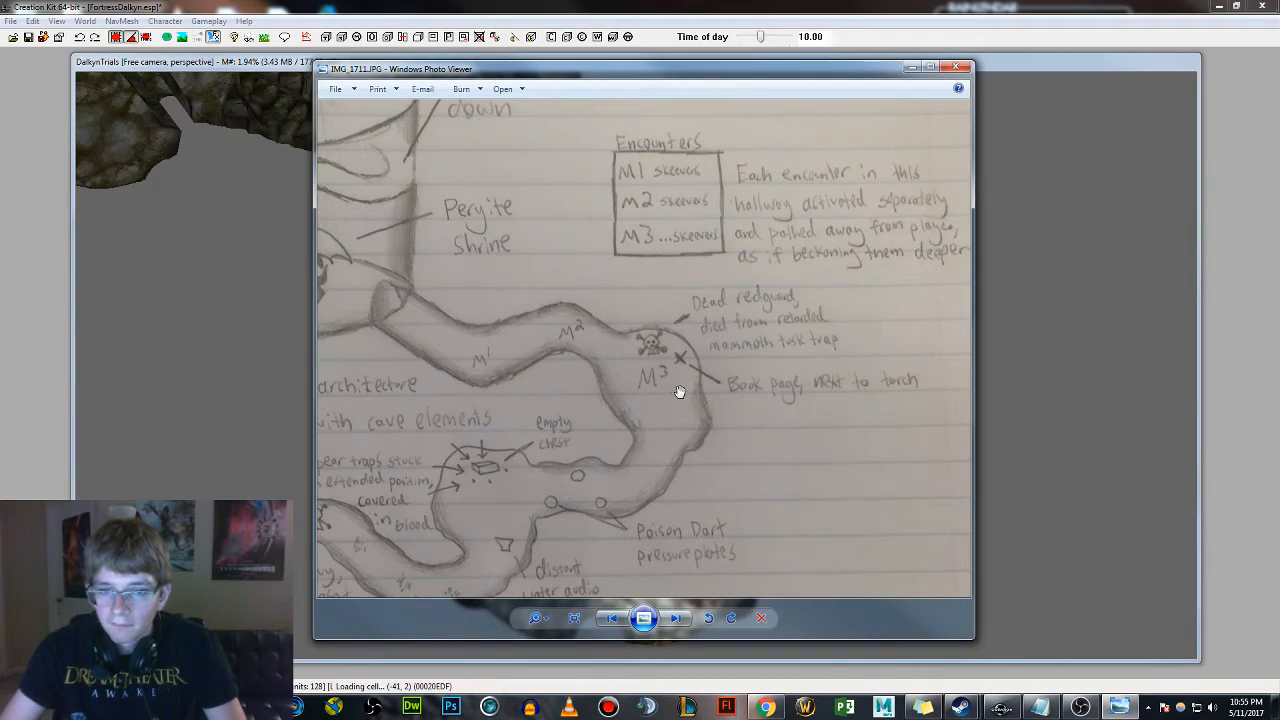
left_click(957, 69)
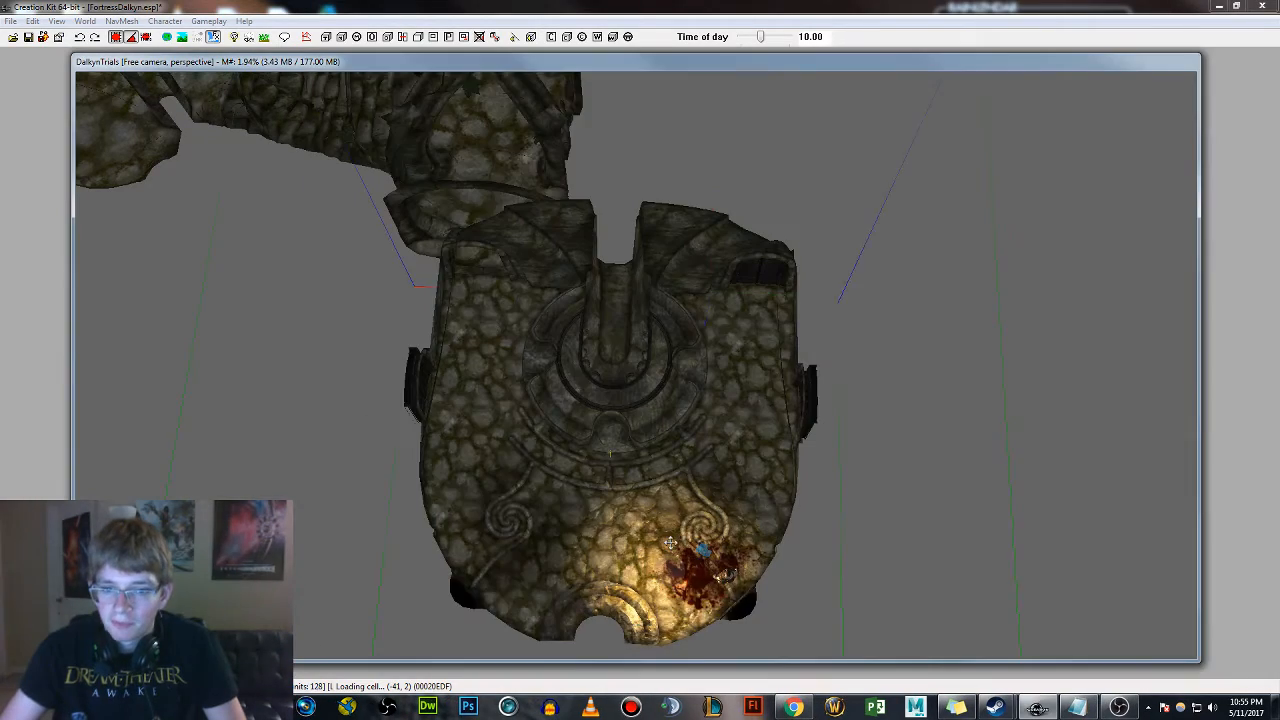
Look over the WarehouseTraps cell, from its trap corridor to the pedestal inside the circular spear cage
scroll(714, 543, "up", 3)
middle_click_drag(714, 543, 818, 347, "shift")
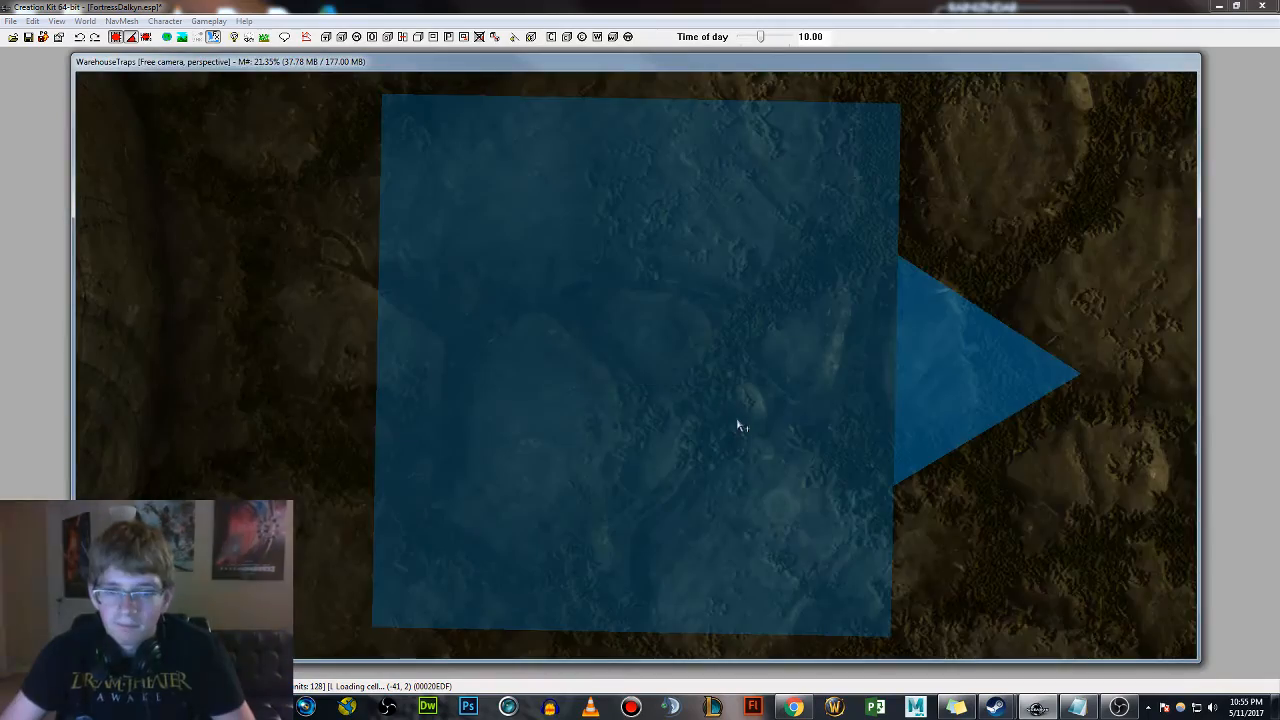
scroll(710, 377, "down", 15)
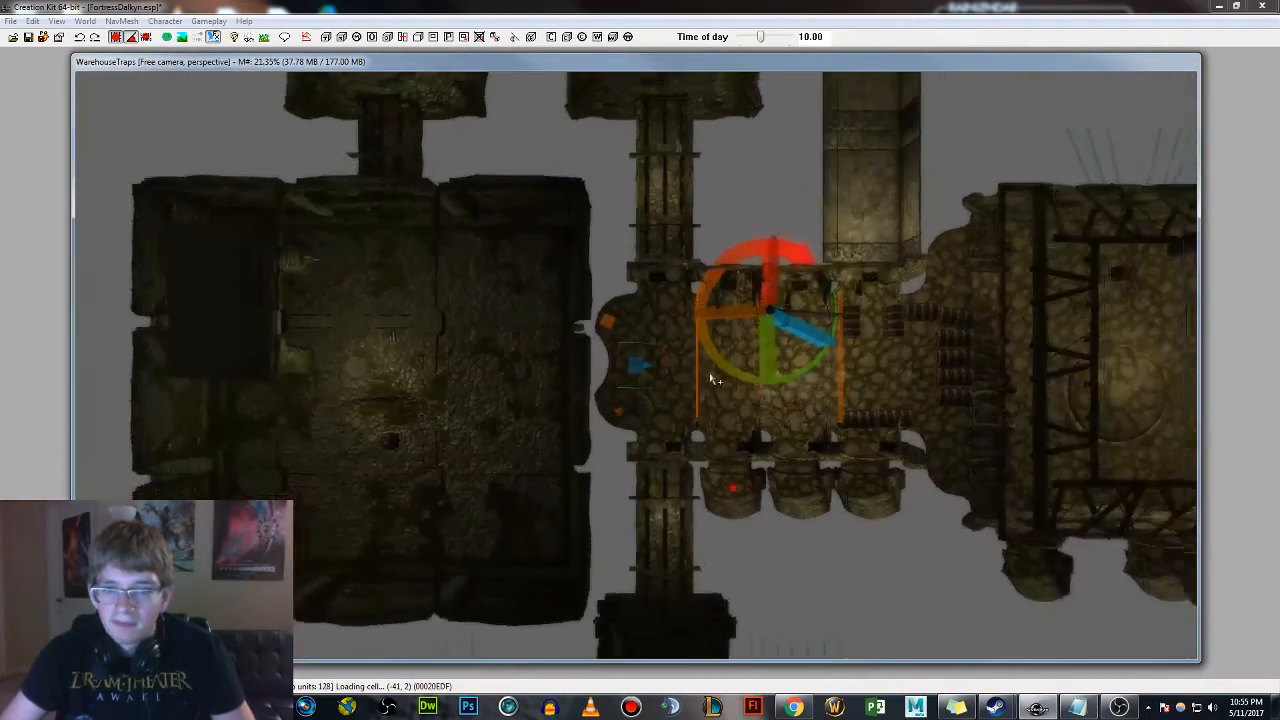
mouse_move(711, 377)
middle_mouse_down("shift")
mouse_move(866, 263)
mouse_move(812, 266)
mouse_move(735, 318)
mouse_move(629, 354)
middle_mouse_up("shift")
scroll(566, 414, "up", 6)
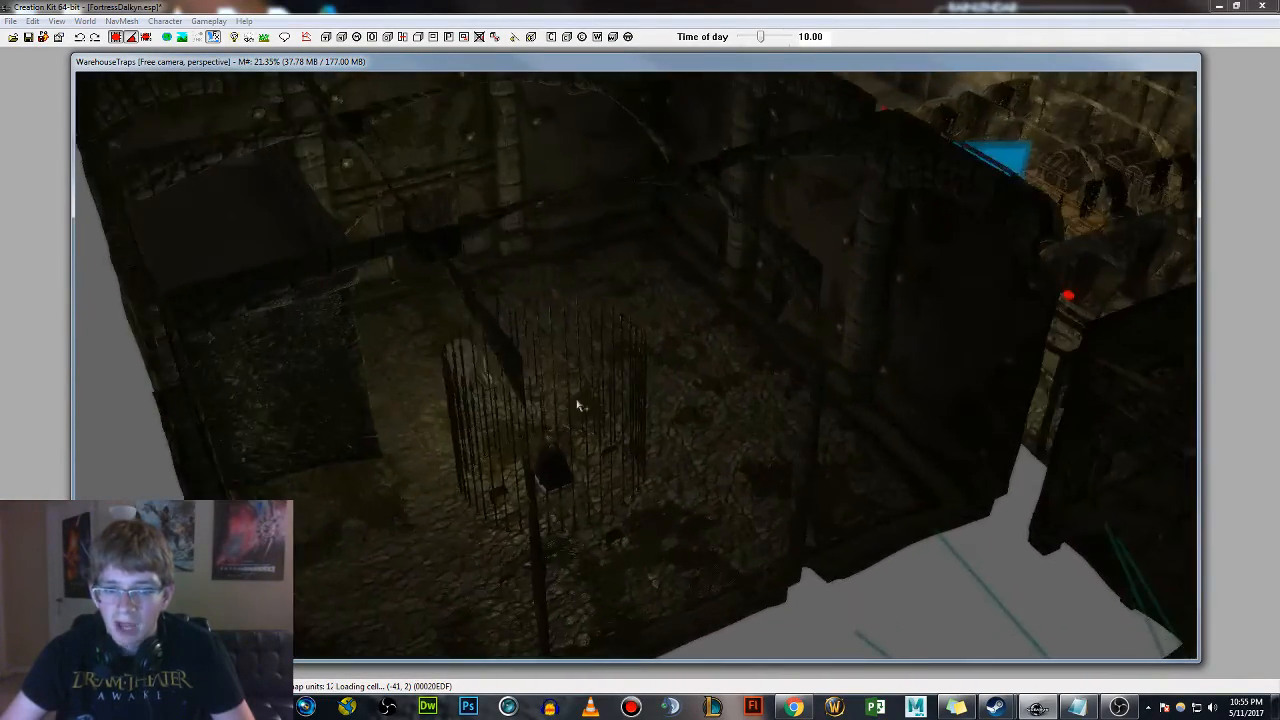
middle_click_drag(580, 406, 650, 381)
scroll(668, 284, "up", 3)
mouse_move(659, 269)
middle_mouse_down("shift")
mouse_move(560, 294)
mouse_move(460, 283)
mouse_move(414, 334)
mouse_move(504, 316)
mouse_move(606, 383)
mouse_move(726, 391)
mouse_move(760, 360)
mouse_move(757, 323)
middle_mouse_up("shift")
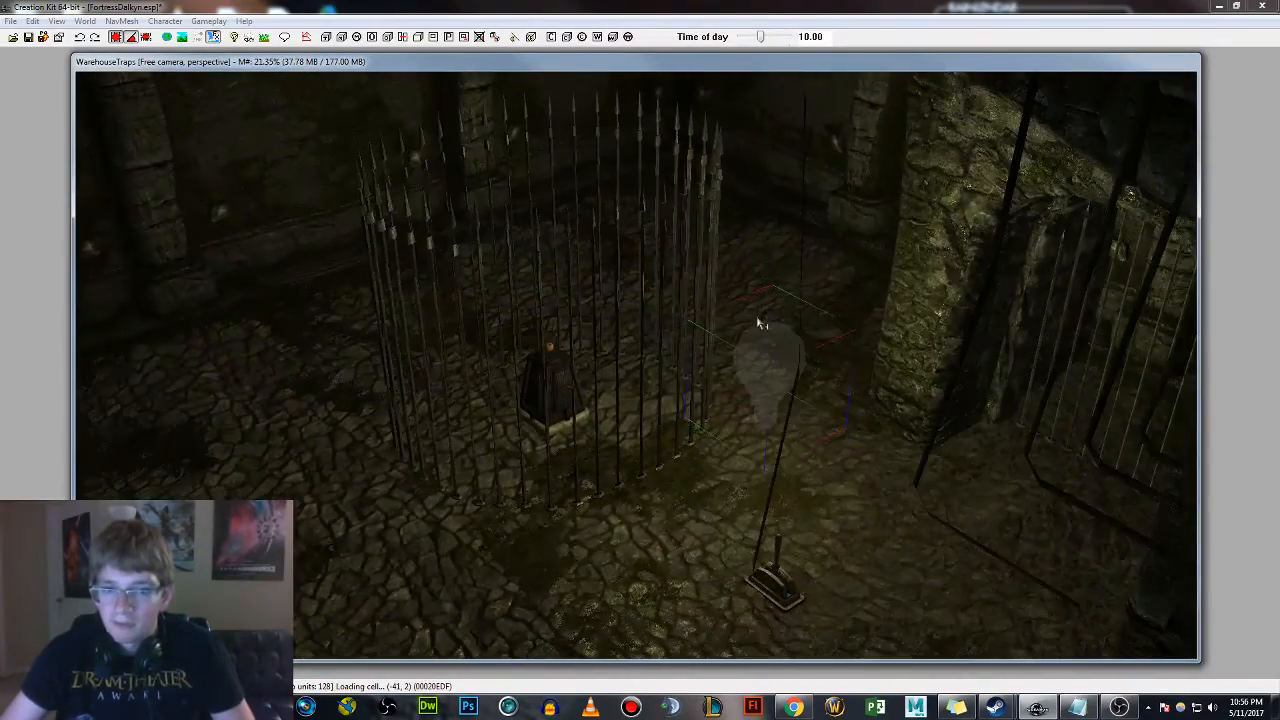
Replace the selected BleakFallsCandleLight01NS beside the spear cage with BleakFallsDraugrTorch01, limited to the selection, and move the light toward the stone pillar
scroll(760, 326, "up", 3)
key("ctrl+f")
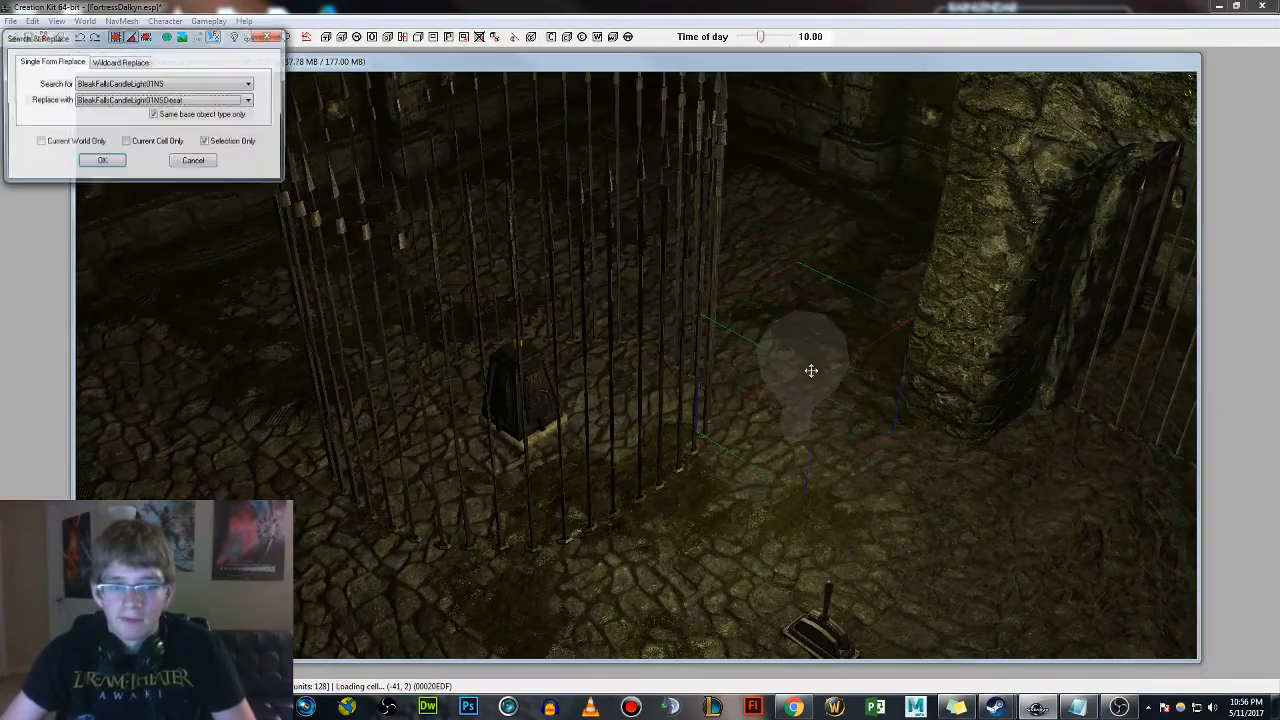
left_click(248, 101)
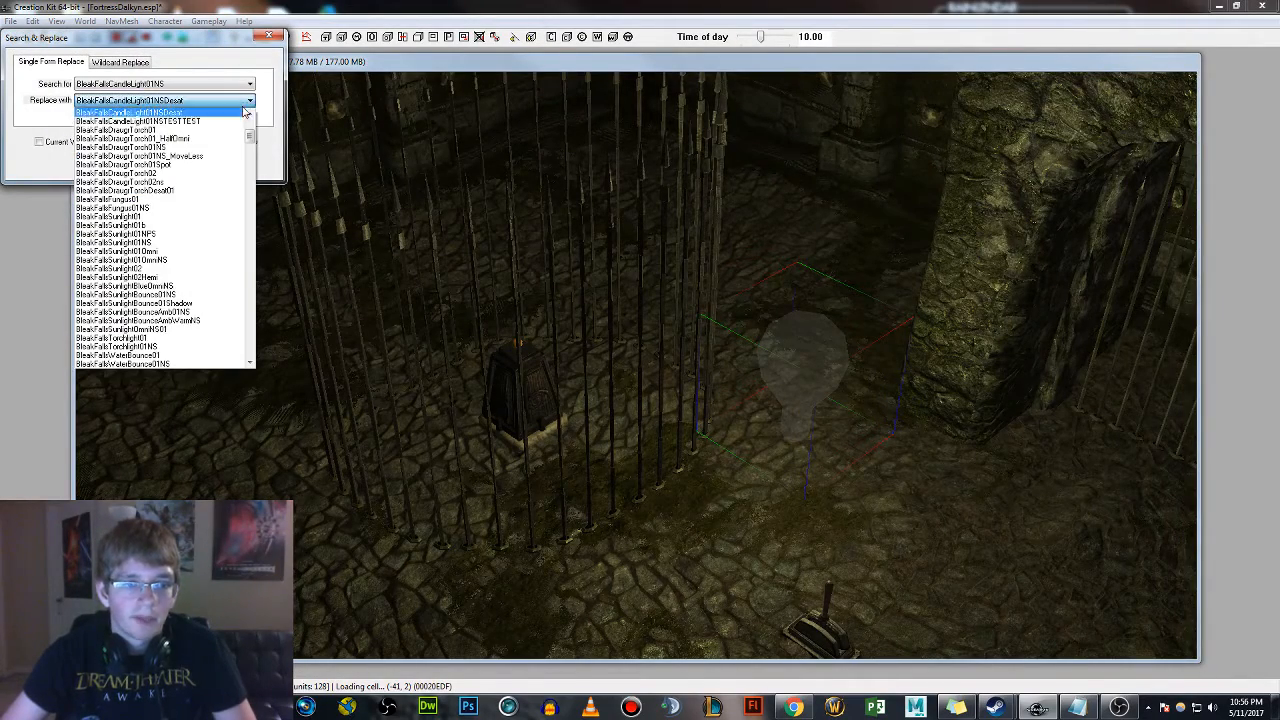
left_click(203, 133)
left_click(100, 165)
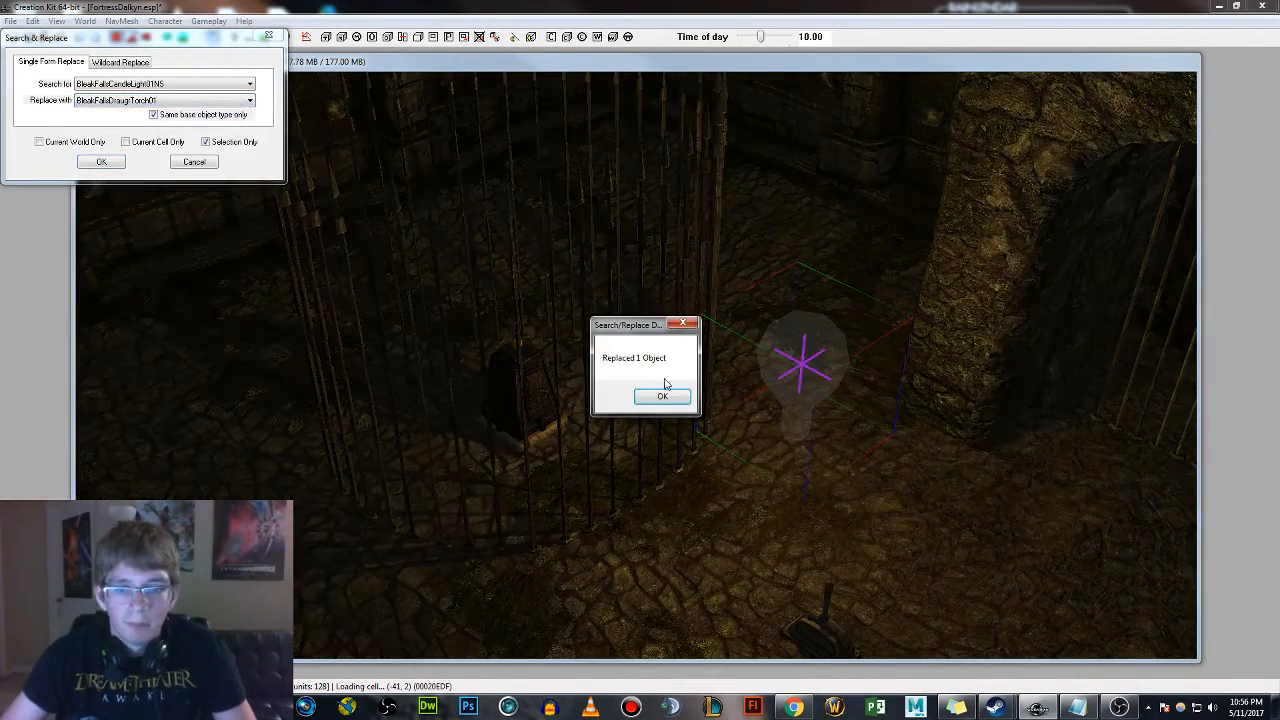
key("Return")
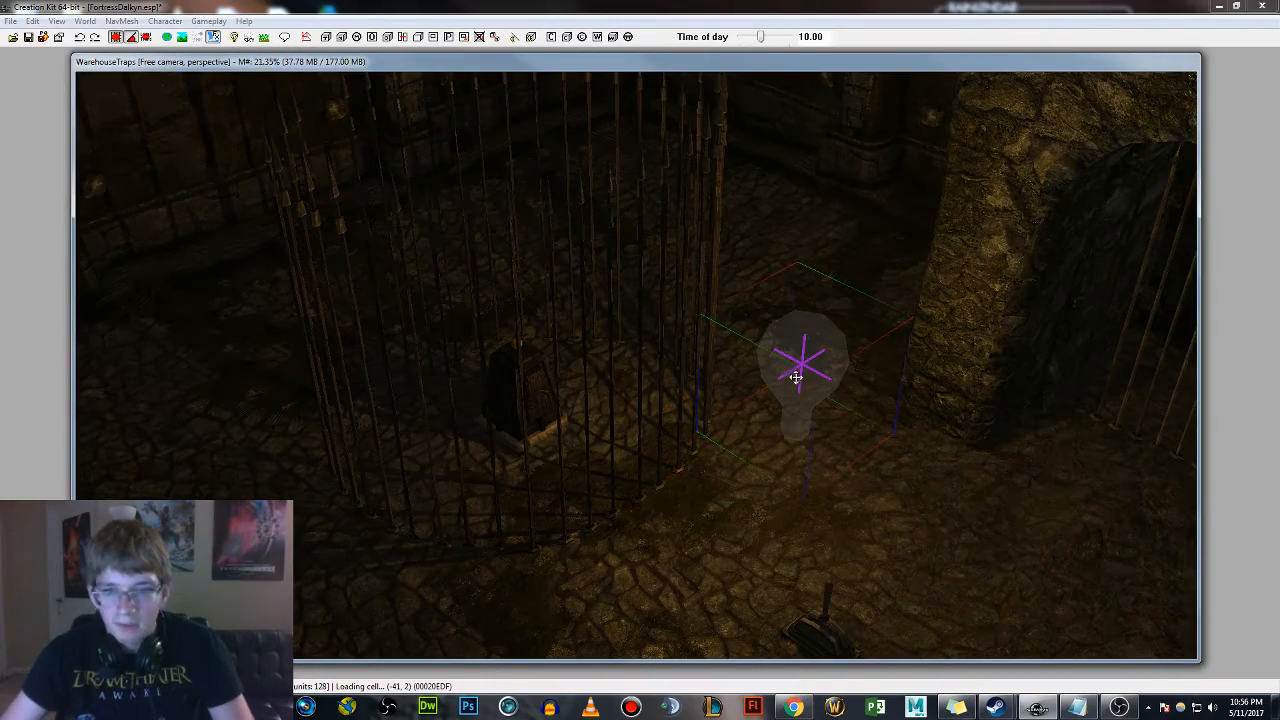
mouse_move(800, 380)
left_mouse_down()
mouse_move(610, 405)
mouse_move(686, 366)
mouse_move(586, 271)
mouse_move(578, 235)
mouse_move(763, 257)
mouse_move(871, 349)
left_mouse_up()
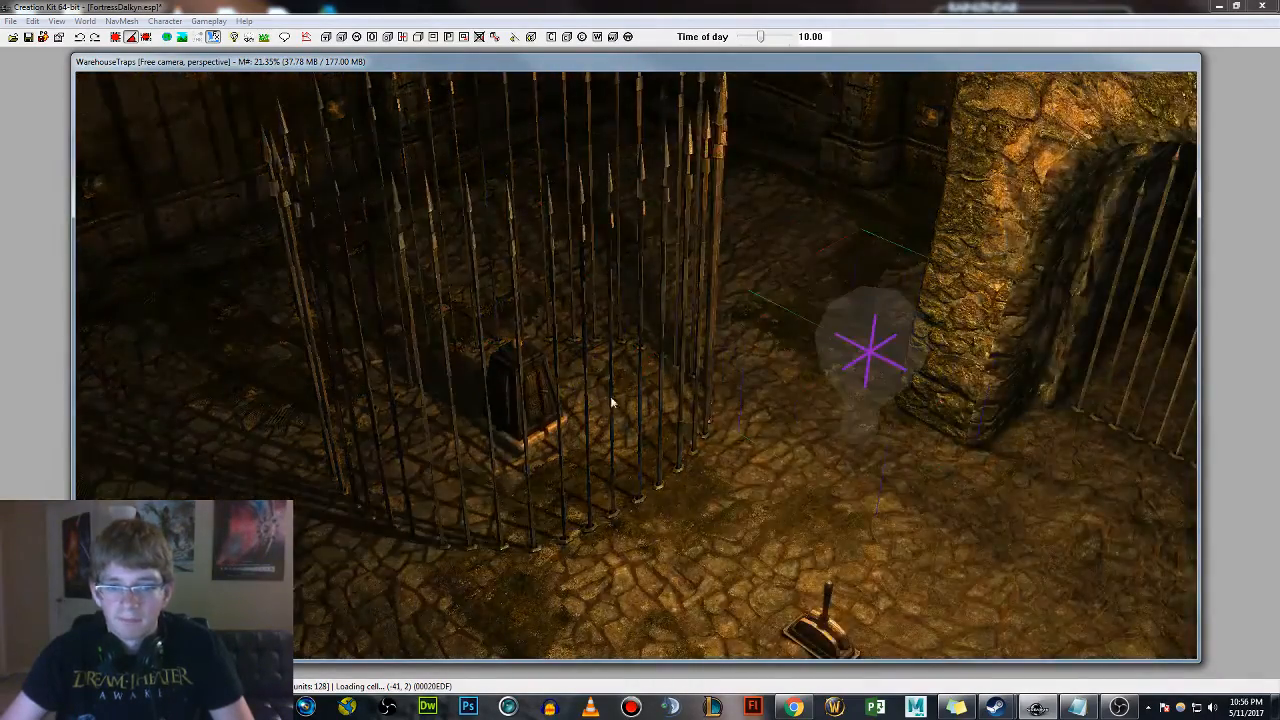
Examine the traps in the WarehouseTraps archways and along the neighbouring beamed hall
scroll(611, 403, "down", 10)
middle_click_drag(680, 441, 577, 390, "shift")
scroll(692, 436, "up", 2)
mouse_move(692, 431)
middle_mouse_down()
mouse_move(732, 396)
mouse_move(799, 378)
mouse_move(1068, 405)
mouse_move(831, 428)
mouse_move(783, 400)
mouse_move(791, 420)
mouse_move(563, 354)
mouse_move(703, 424)
middle_mouse_up()
scroll(732, 396, "up", 3)
mouse_move(645, 367)
middle_mouse_down("shift")
mouse_move(549, 366)
mouse_move(600, 380)
mouse_move(773, 268)
mouse_move(812, 306)
mouse_move(791, 366)
mouse_move(835, 320)
middle_mouse_up("shift")
scroll(835, 320, "up", 5)
middle_click_drag(554, 495, 586, 473)
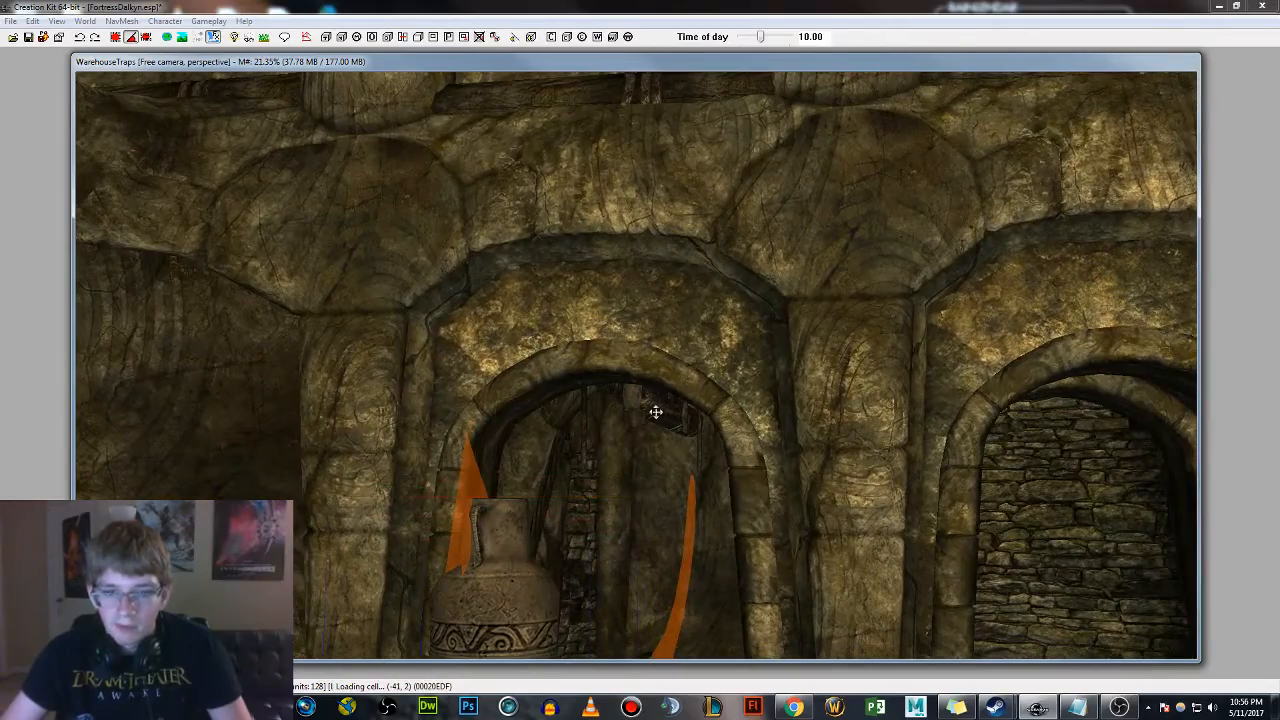
middle_click_drag(655, 414, 636, 403)
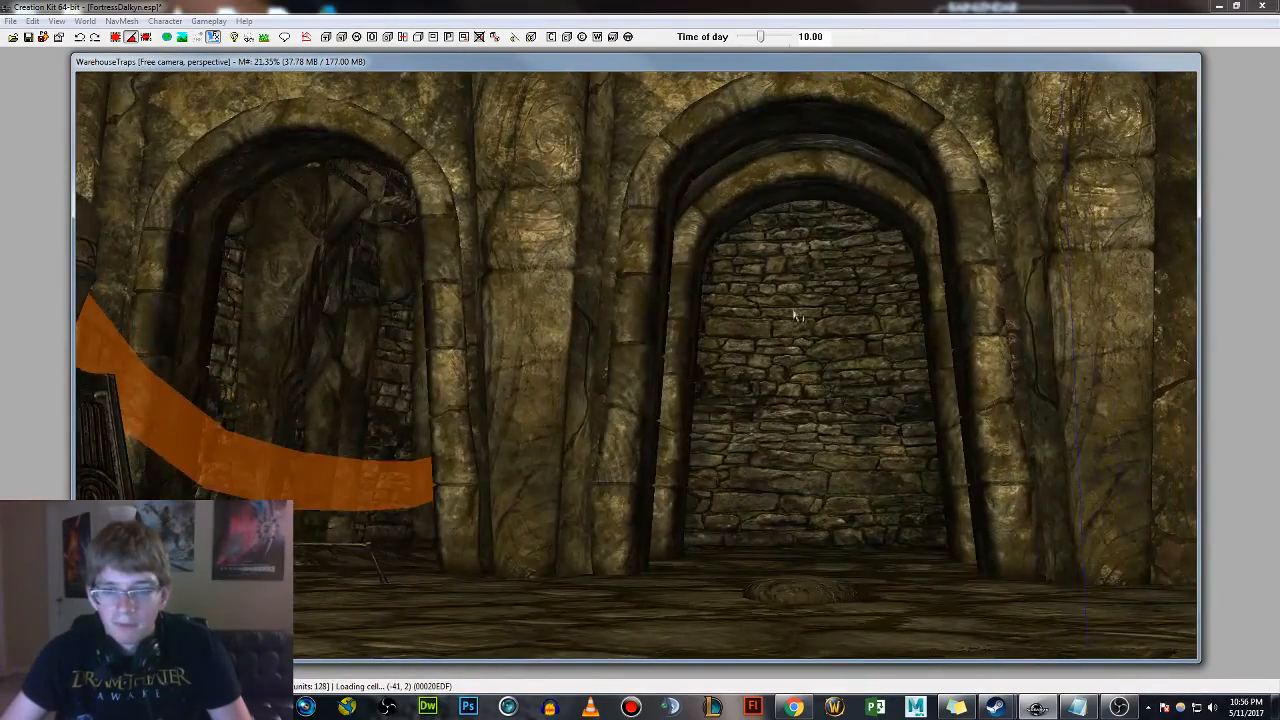
middle_click_drag(774, 285, 770, 398, "shift")
scroll(746, 394, "down", 5)
scroll(770, 398, "up", 5)
scroll(772, 408, "down", 8)
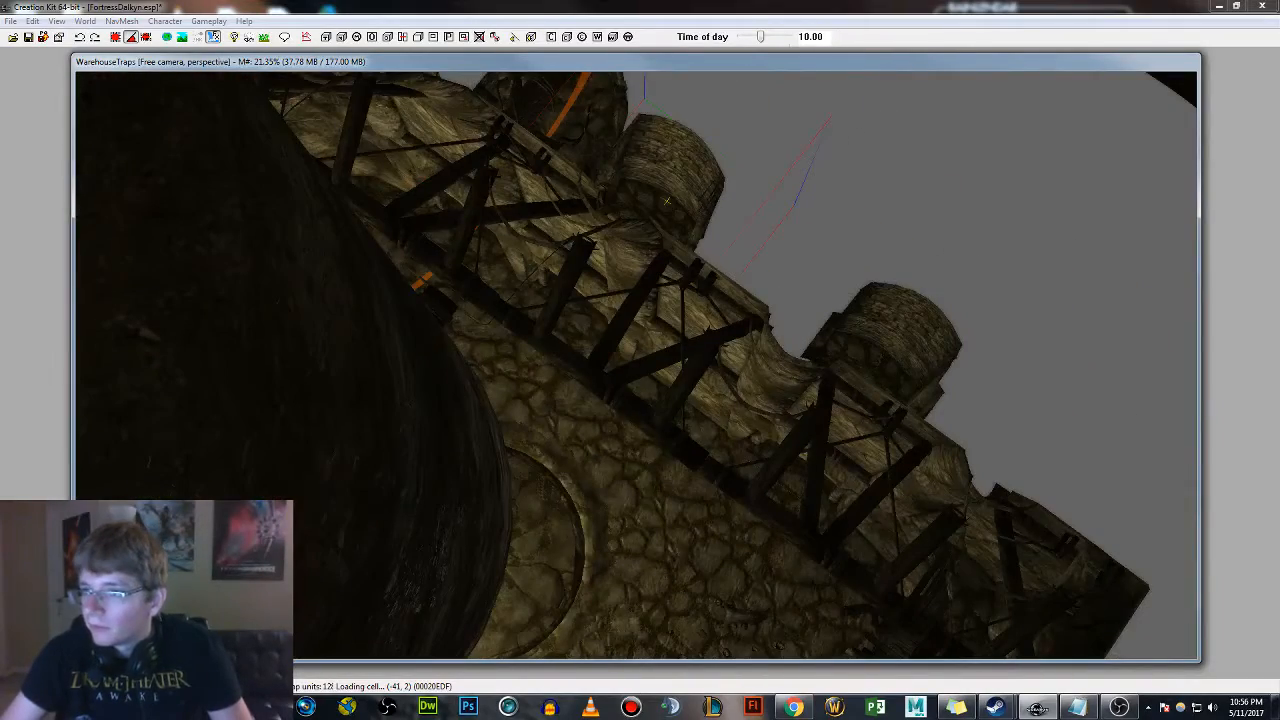
Browse the WarehouseTraps object list in the Cell View for a suitable trap
left_click_drag(1279, 298, 758, 219)
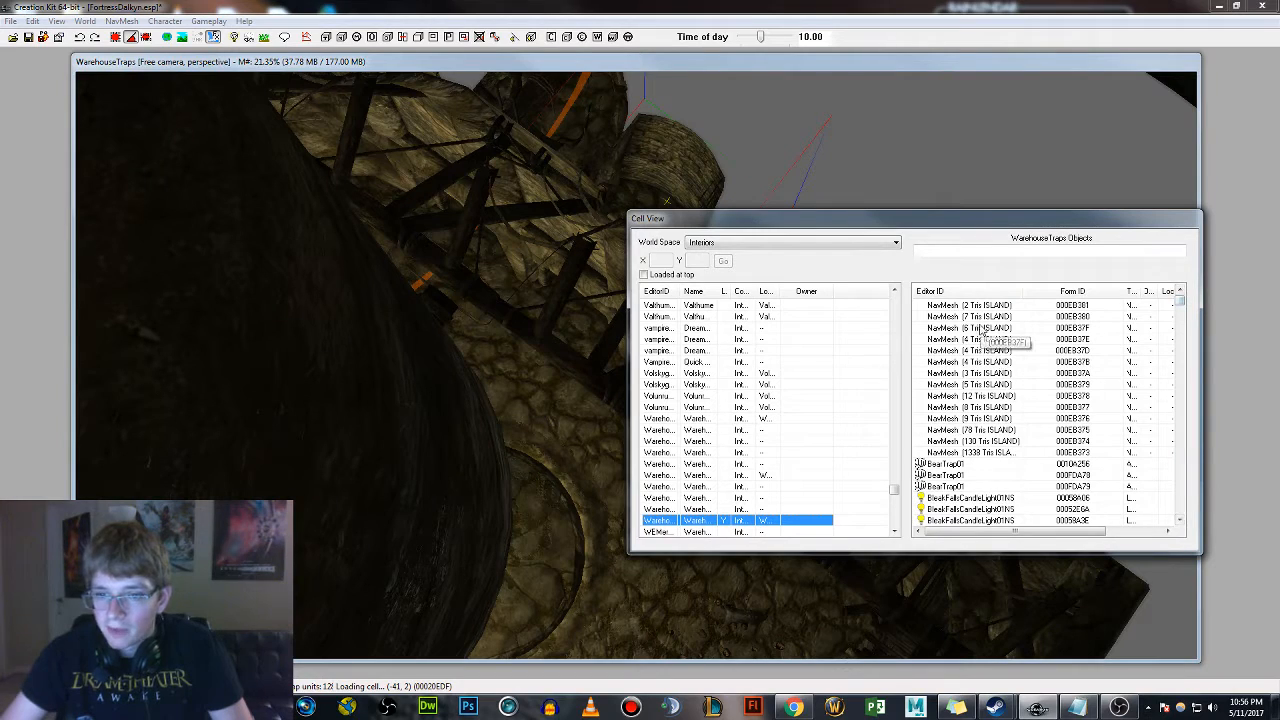
left_click(1088, 317)
left_click_drag(1181, 300, 1190, 484)
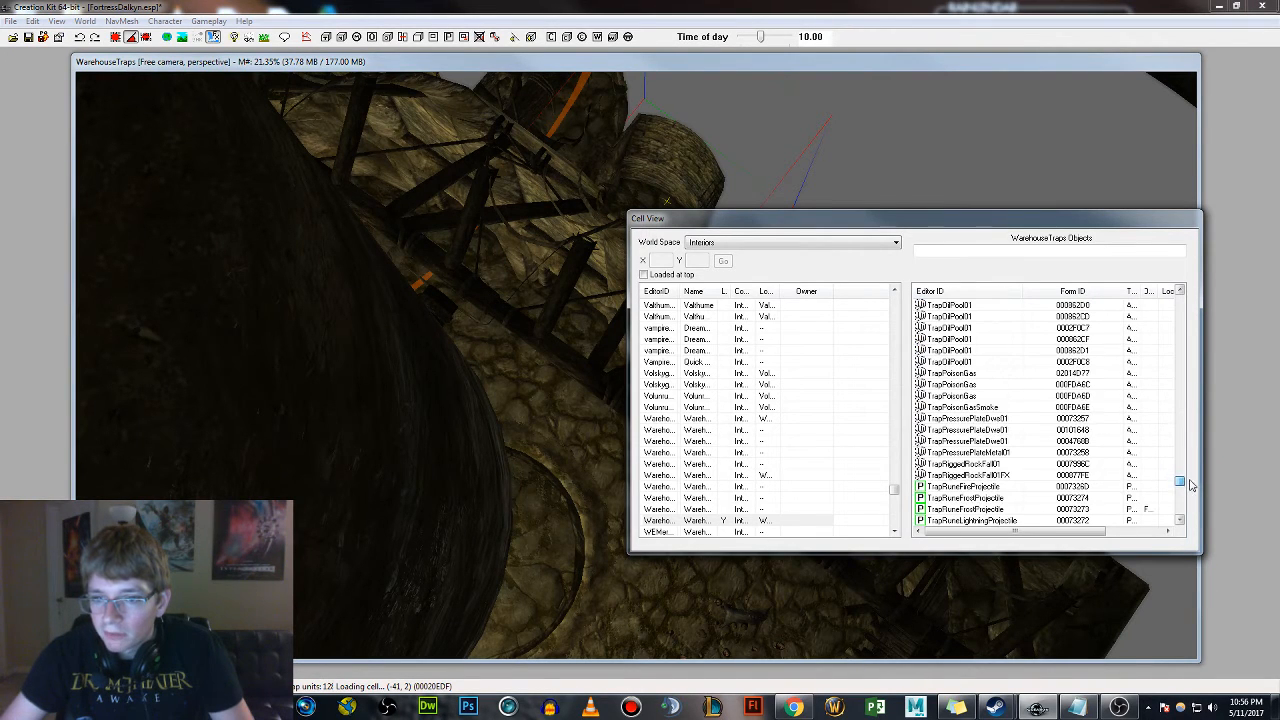
scroll(1190, 484, "up", 1)
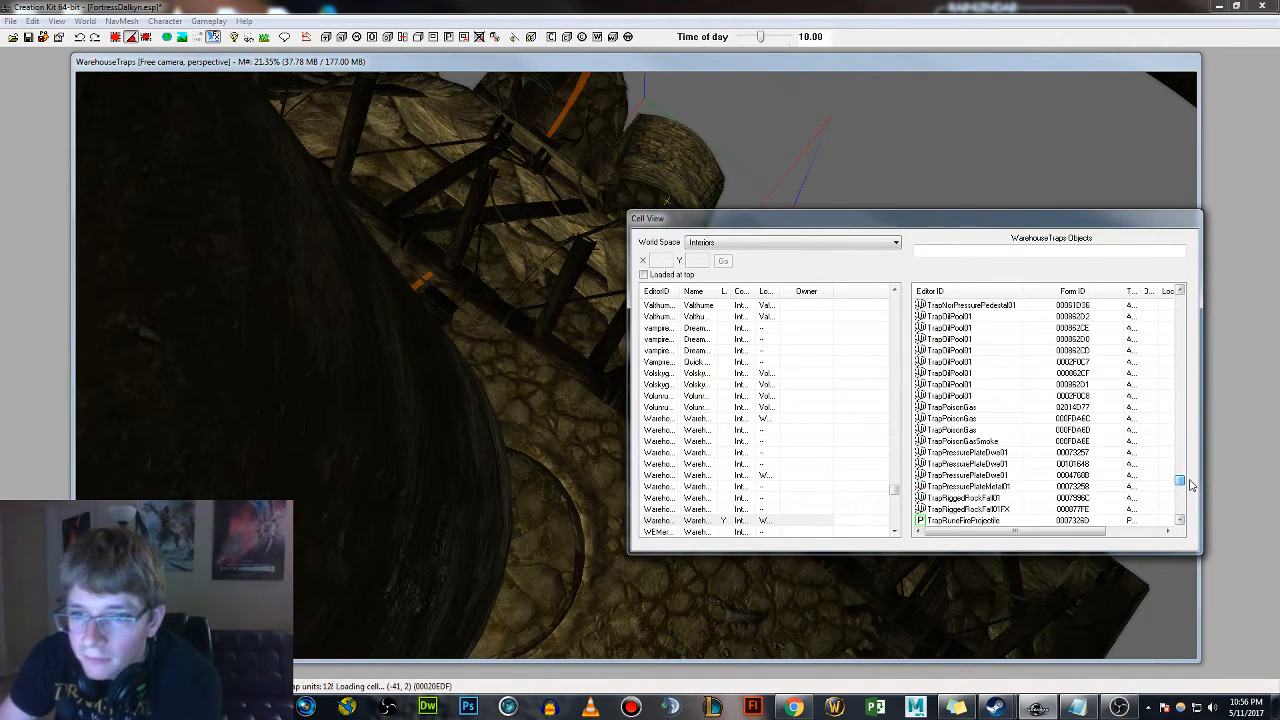
scroll(1001, 377, "up", 5)
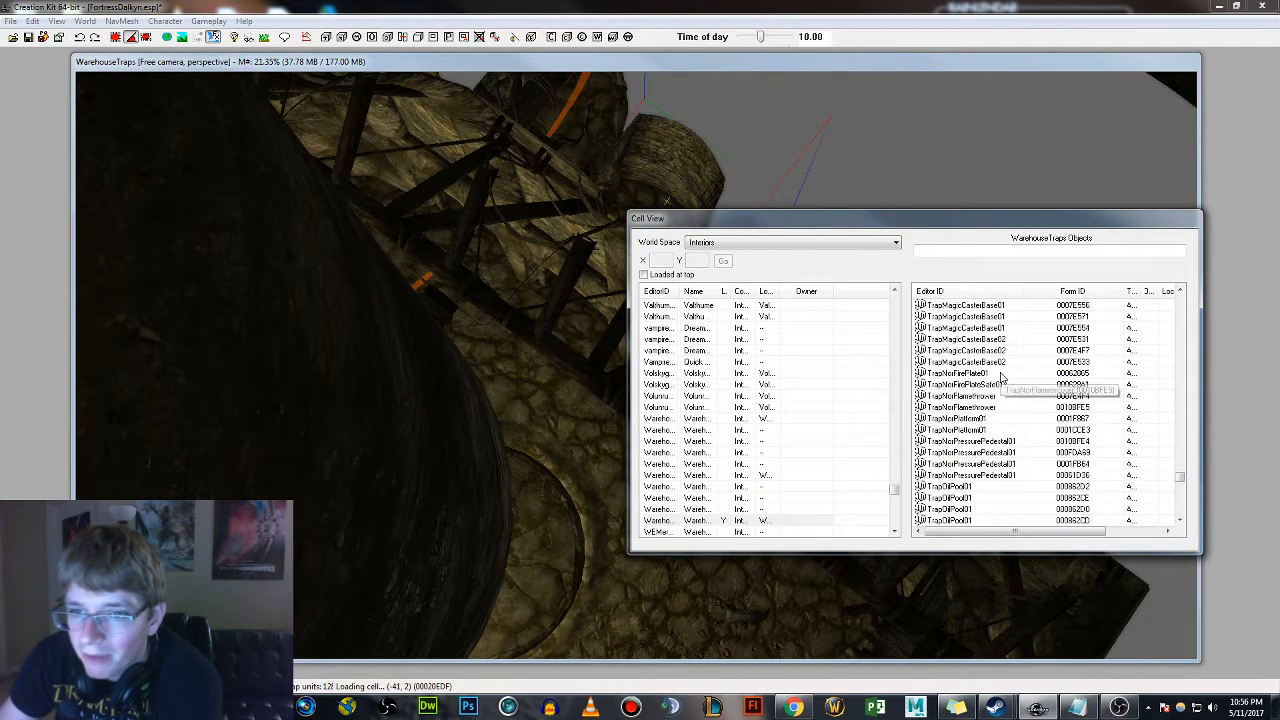
scroll(1025, 382, "up", 4)
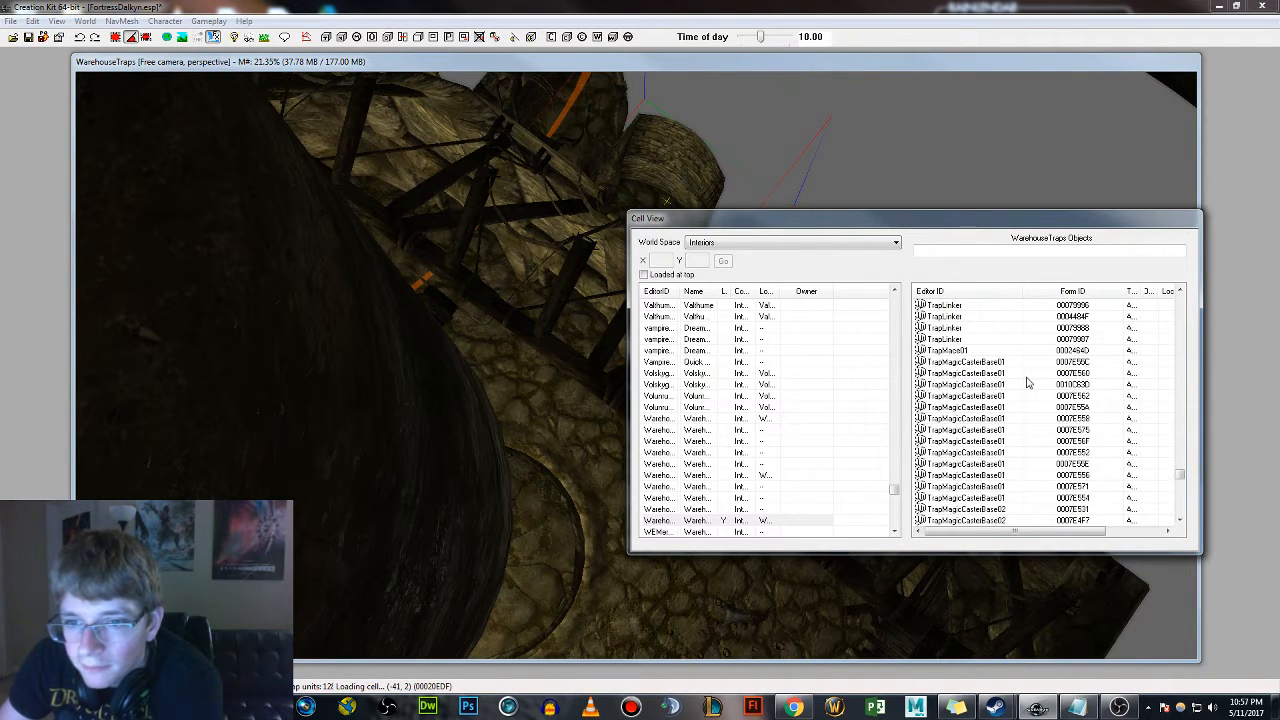
scroll(1030, 375, "down", 3)
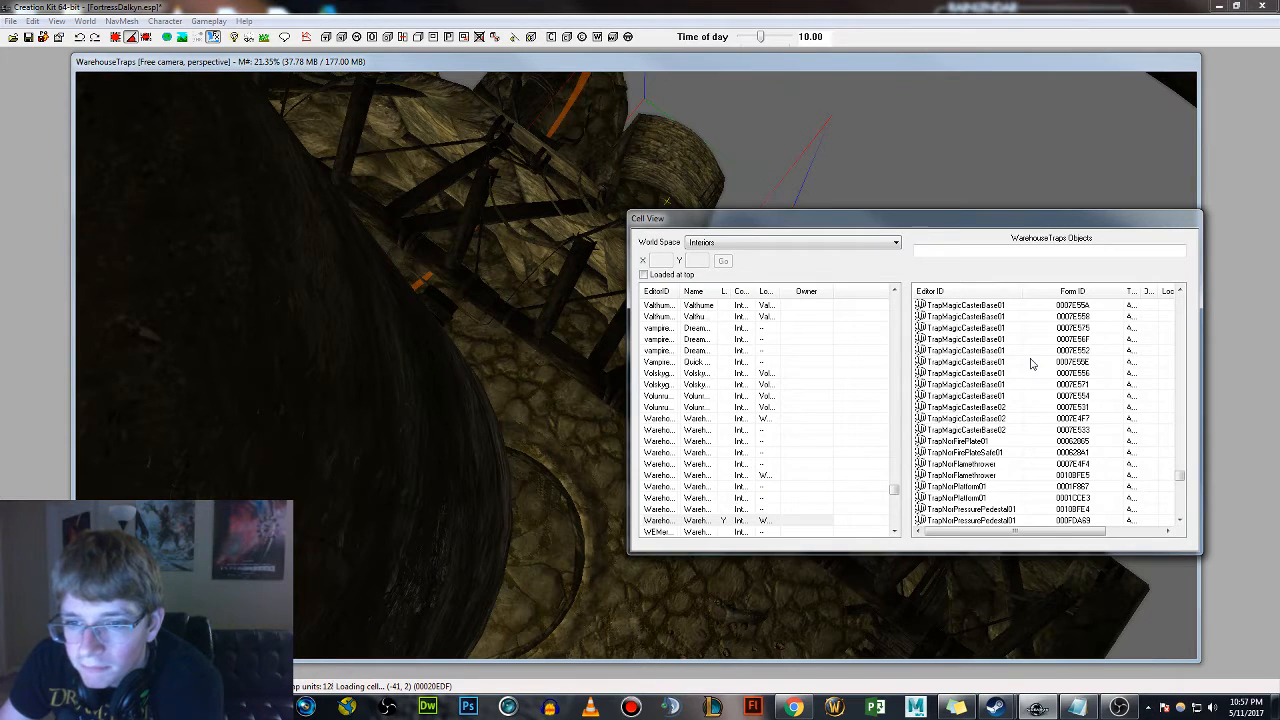
scroll(1032, 364, "up", 3)
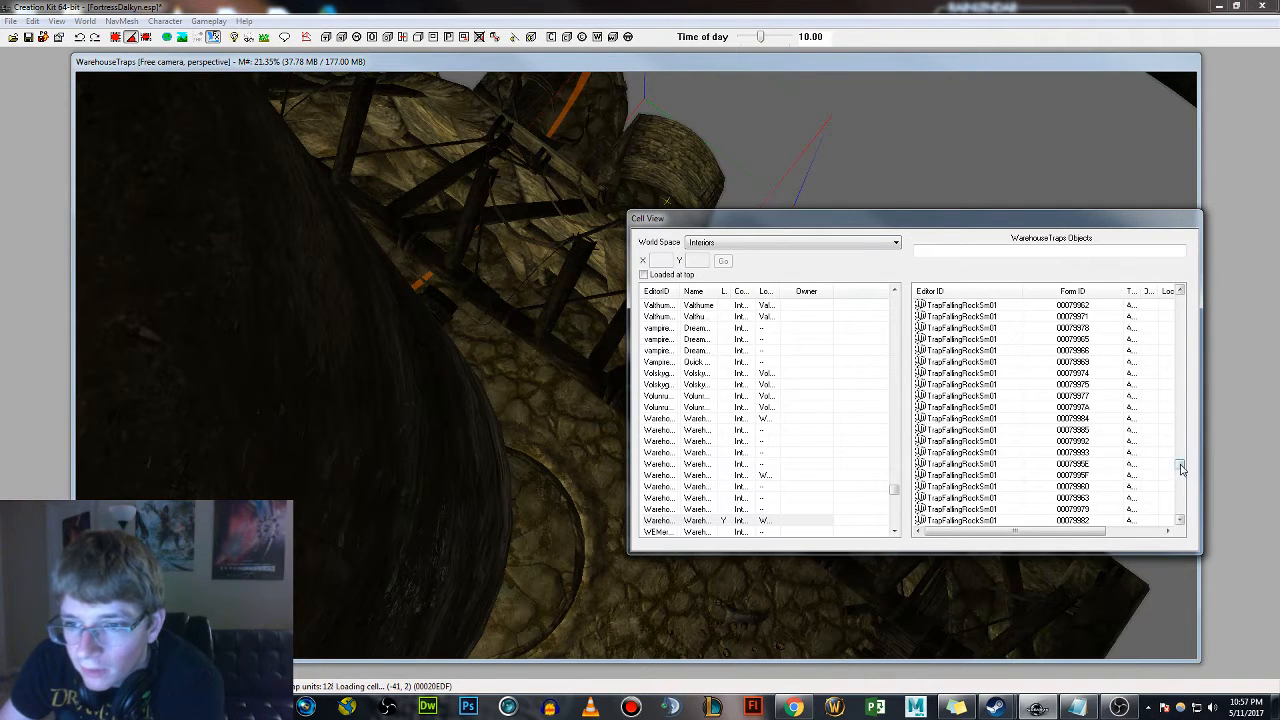
mouse_move(1181, 467)
left_mouse_down()
mouse_move(1184, 455)
mouse_move(1182, 485)
left_mouse_up()
scroll(1090, 435, "down", 5)
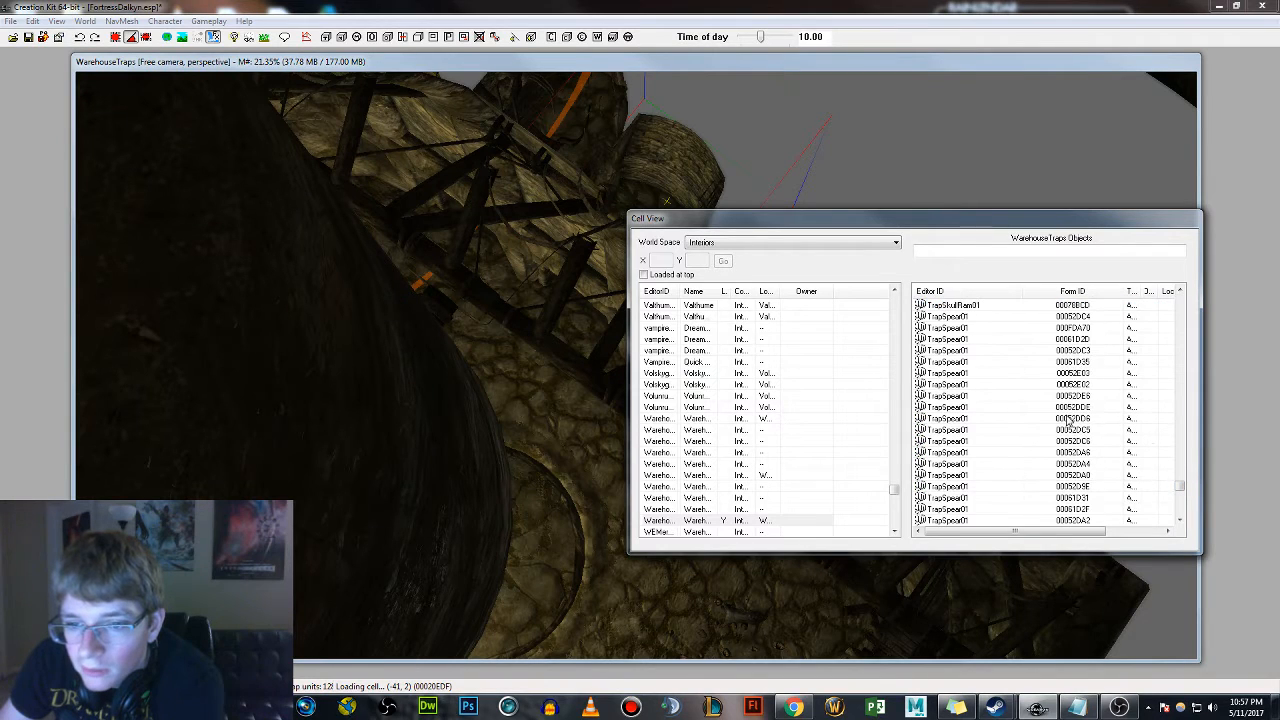
scroll(1054, 408, "down", 8)
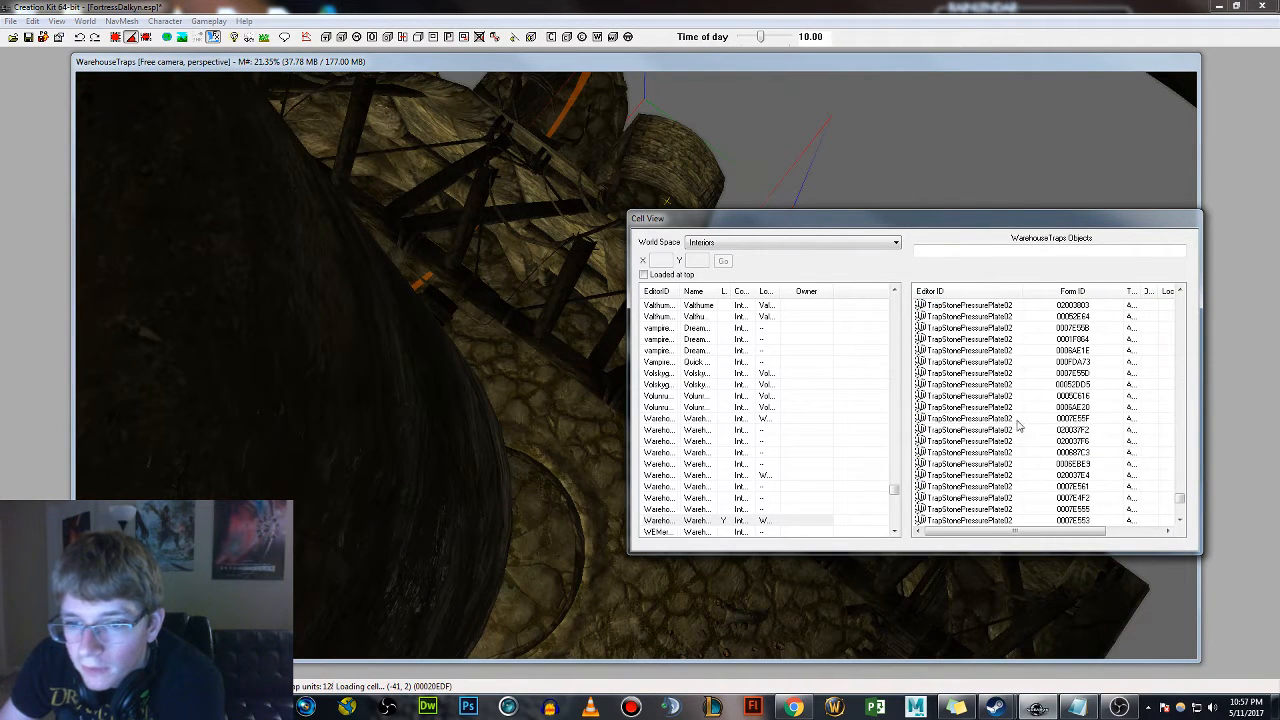
scroll(1024, 434, "down", 8)
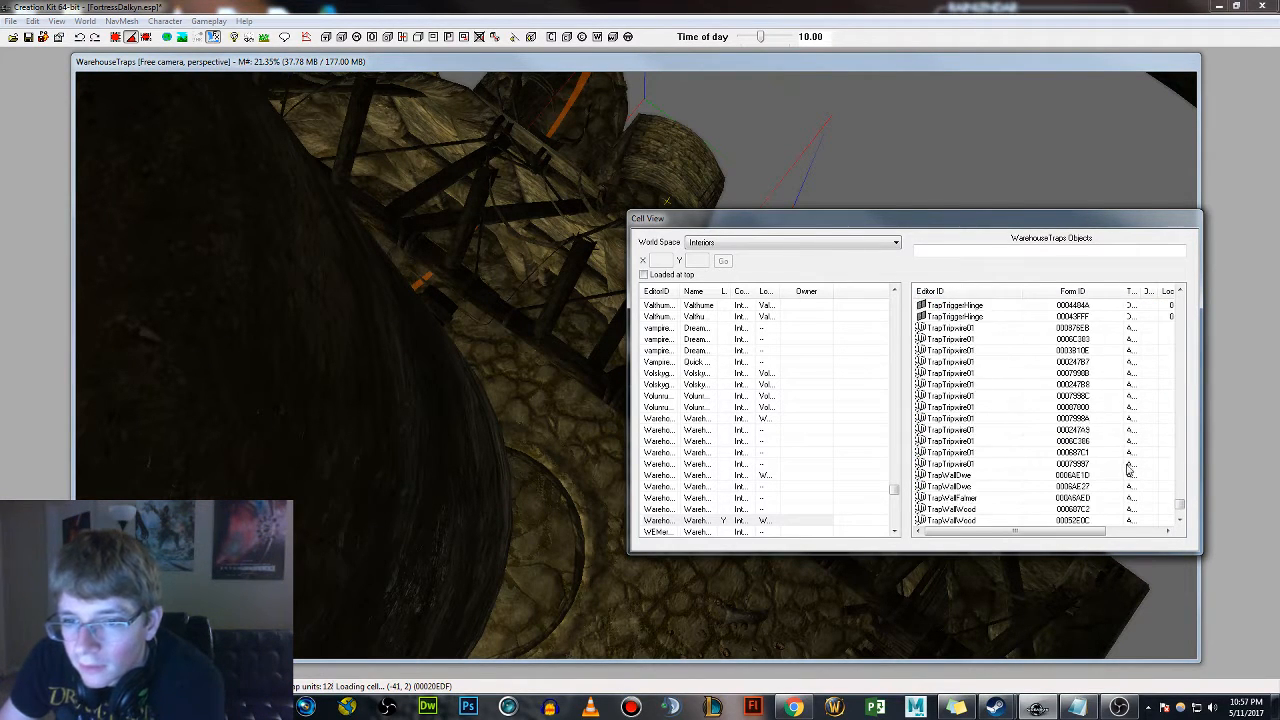
scroll(1128, 471, "down", 2)
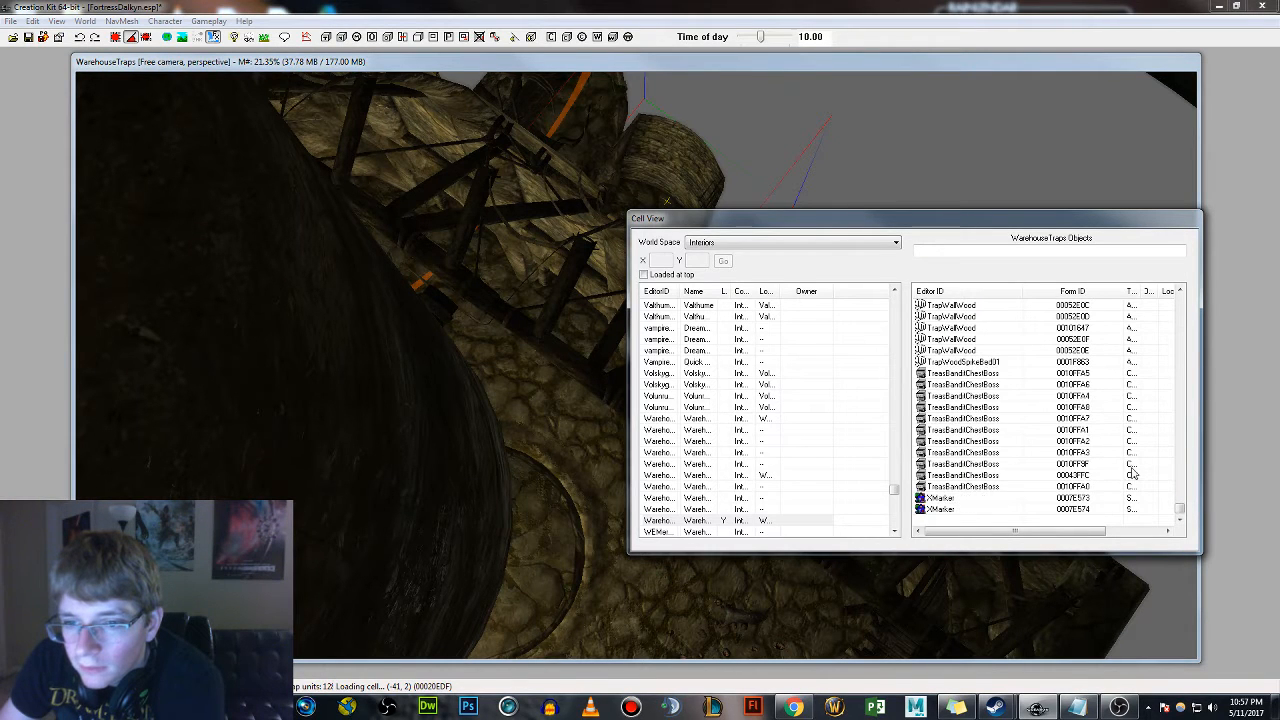
left_click_drag(1187, 511, 1178, 303)
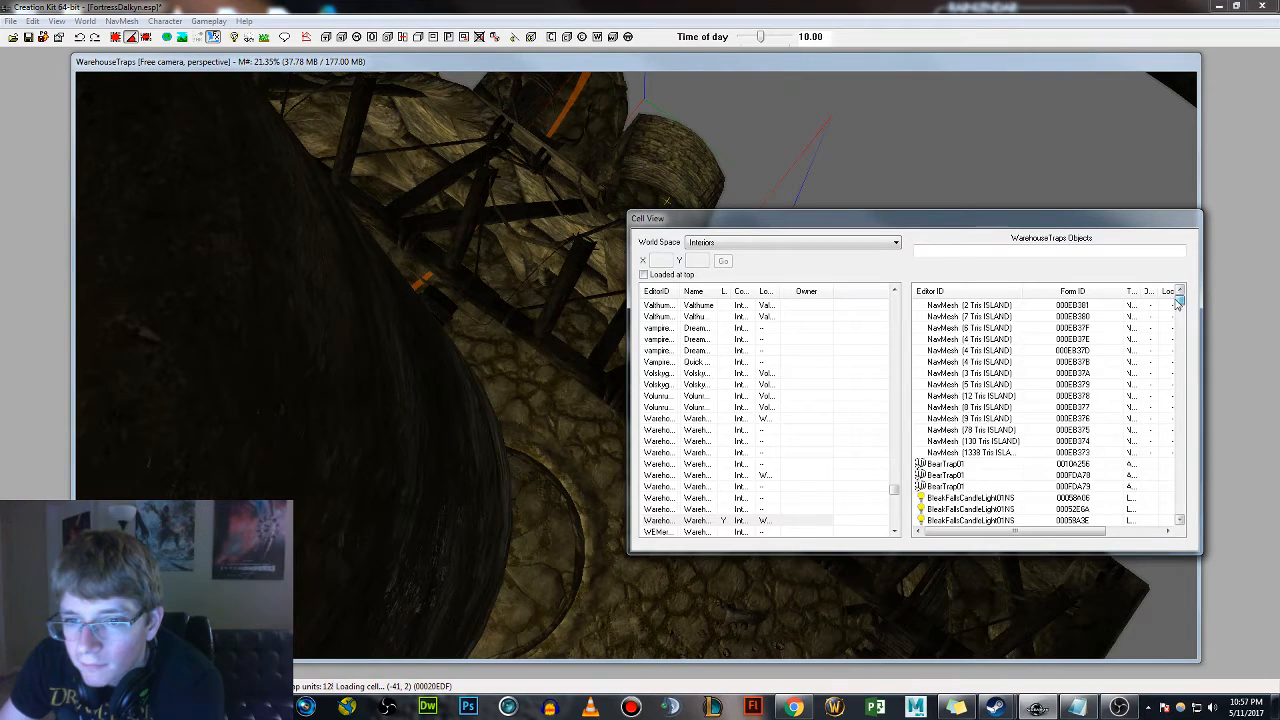
Filter the WarehouseTraps objects by "trap" and bring a TrapSkullRam01 into view
left_click(996, 350)
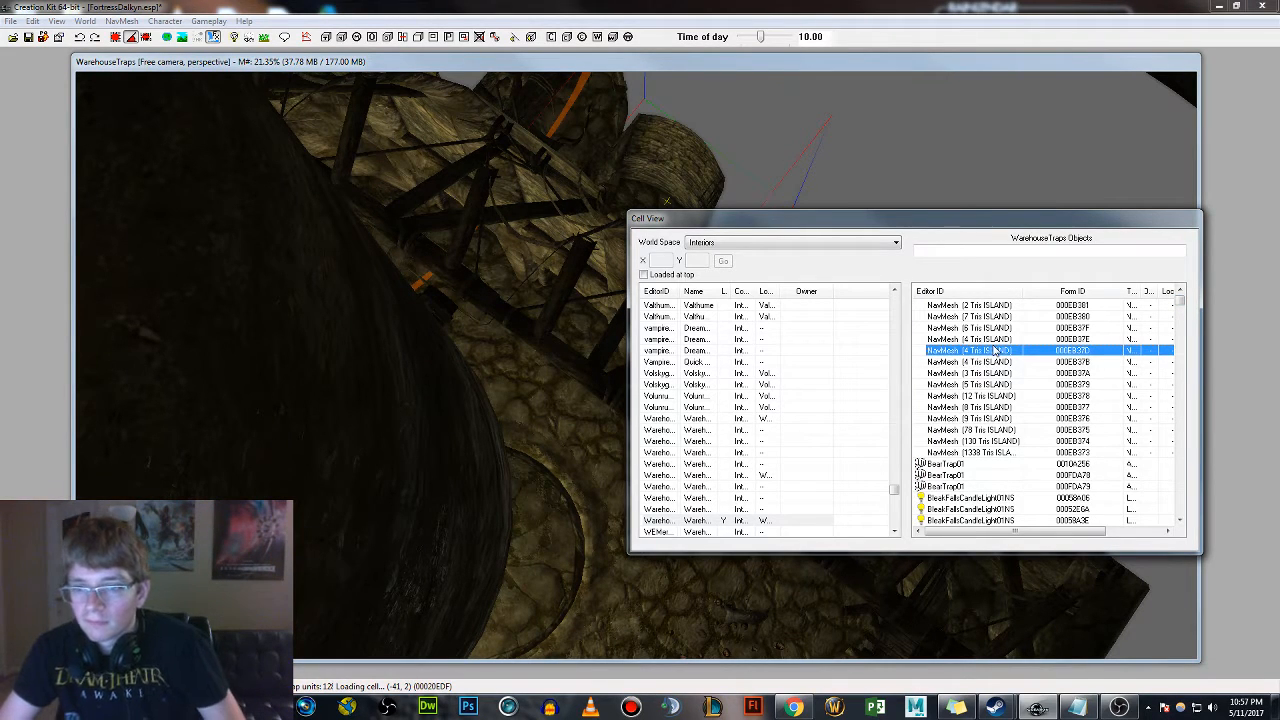
type("mammo")
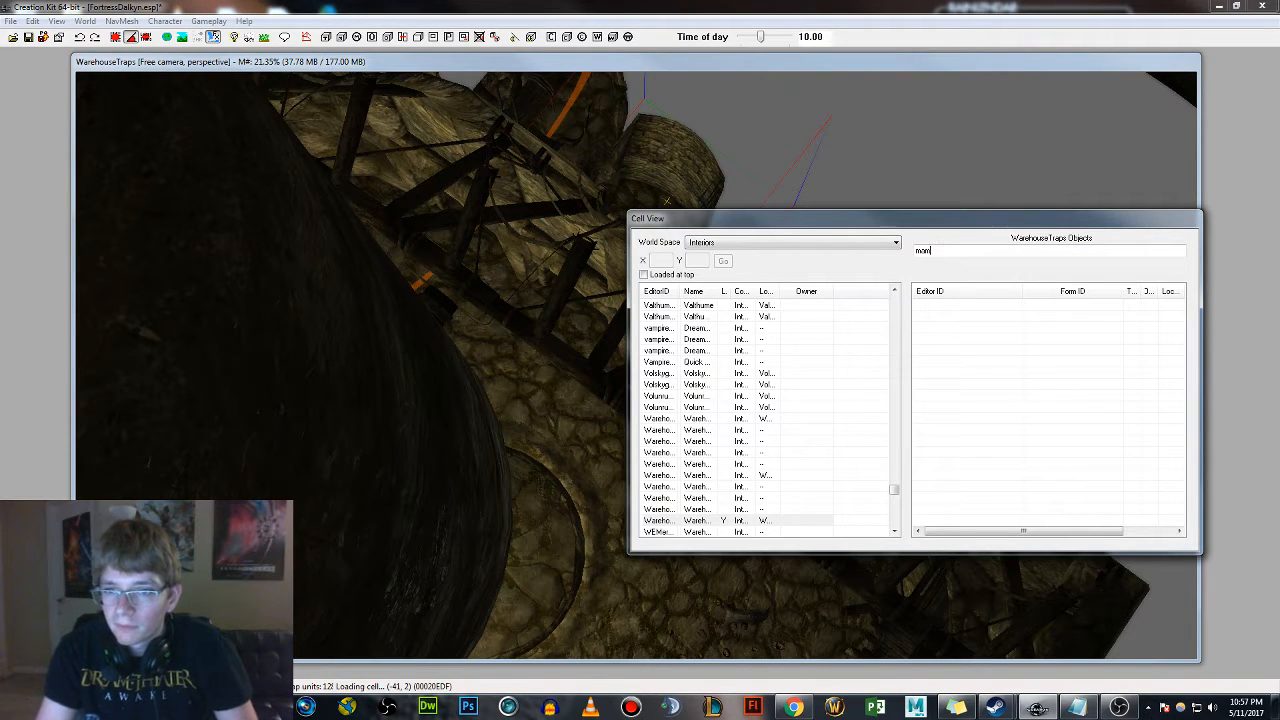
key("BackSpace")
key("BackSpace")
type("trap")
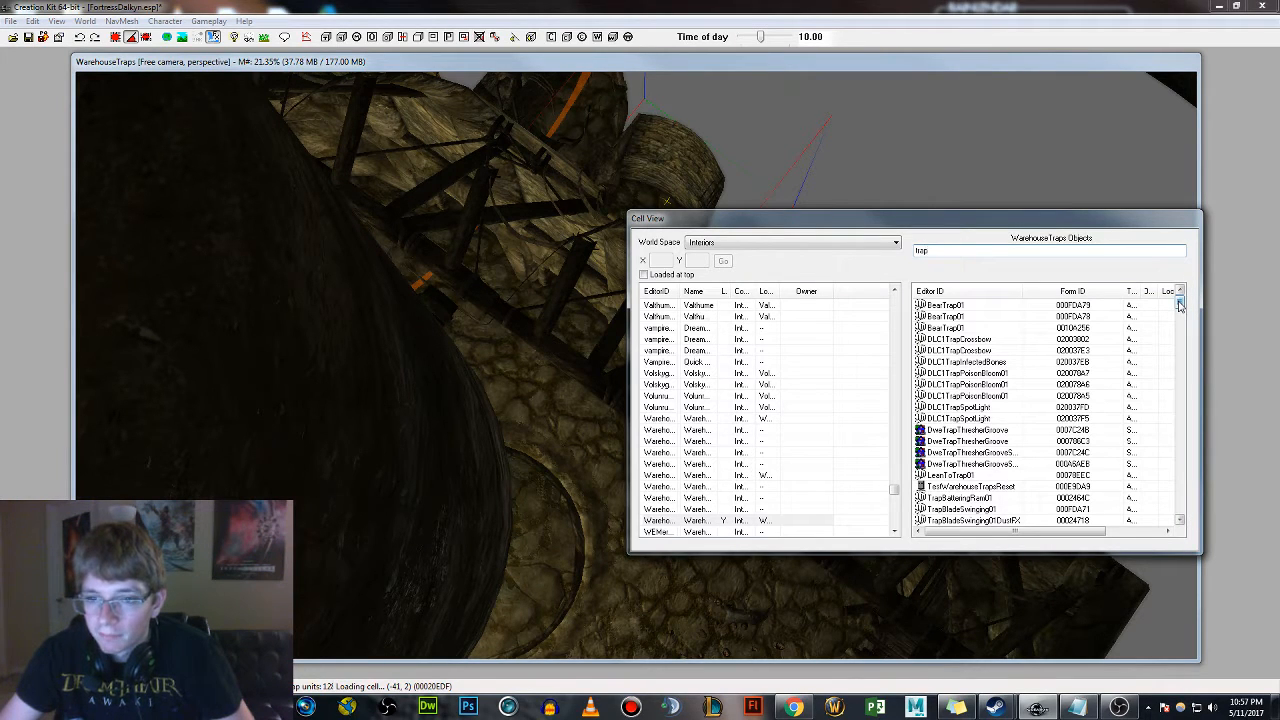
scroll(1180, 306, "down", 1)
scroll(1180, 306, "down", 1)
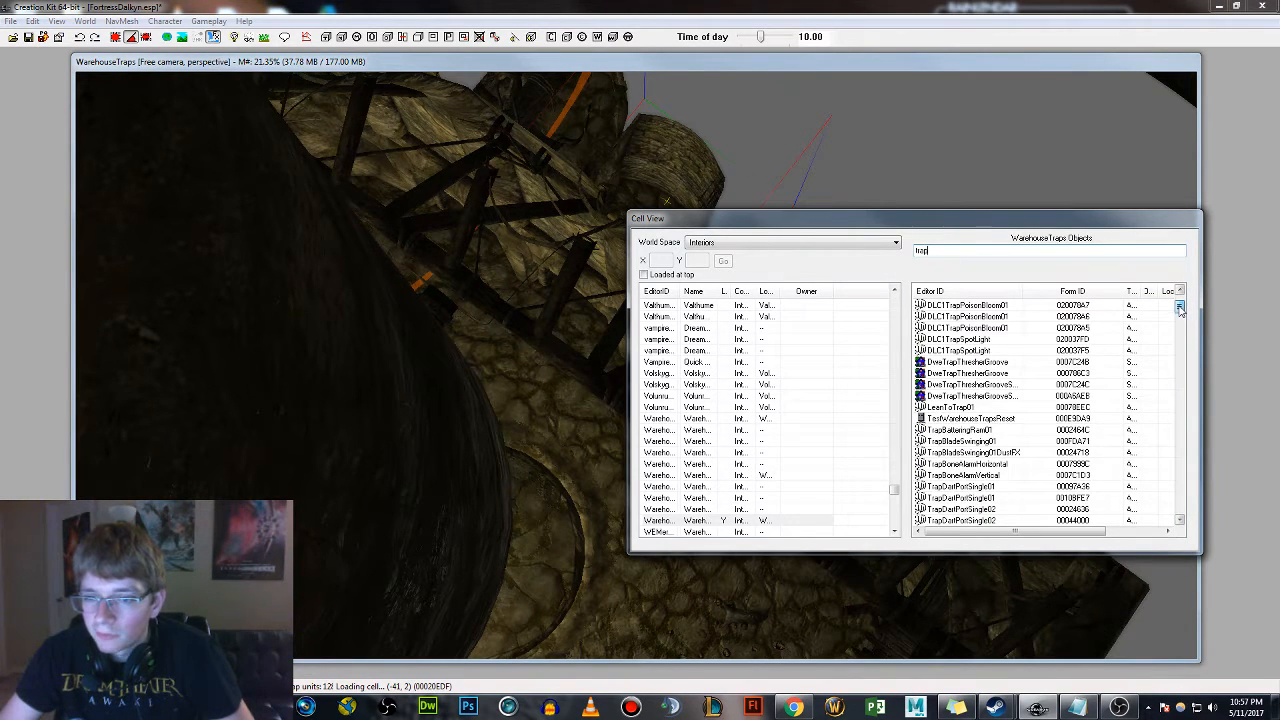
left_click_drag(1179, 306, 1184, 432)
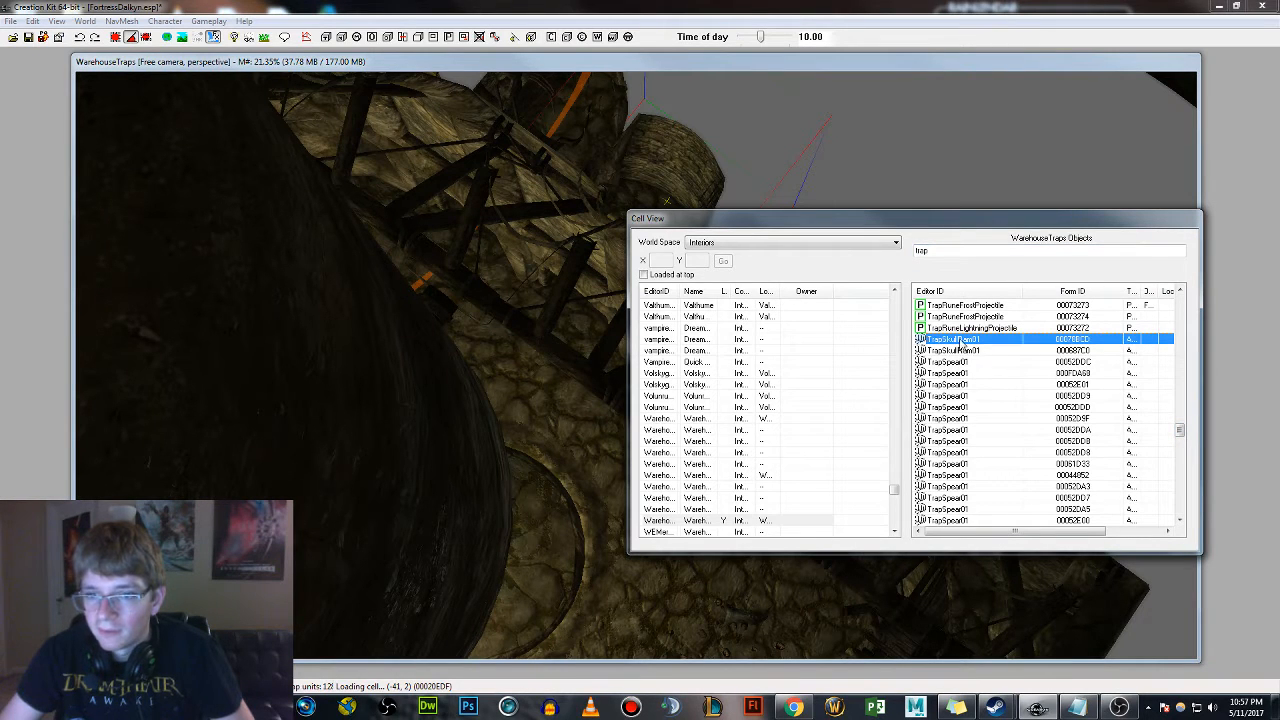
double_click(958, 340)
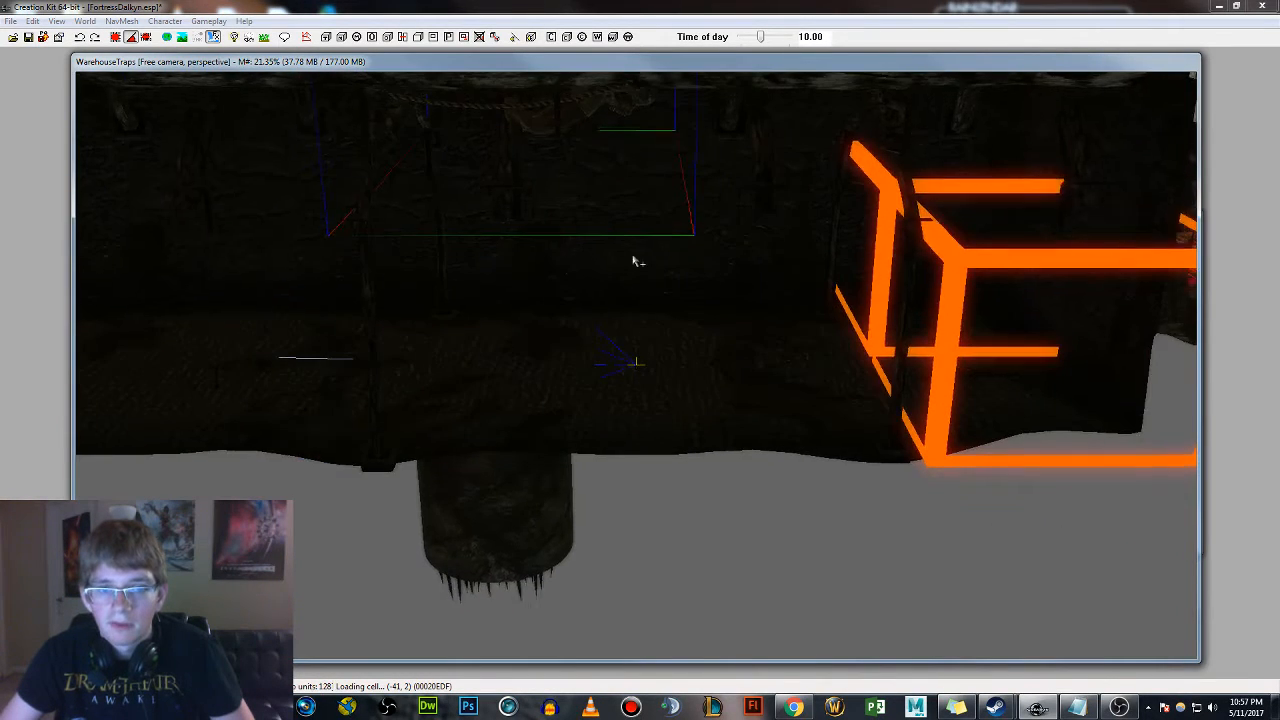
Switch the render view to bright lighting and examine the skull ram trap hung beneath the beams and its tripwire area
middle_click_drag(632, 260, 707, 316, "shift")
key("a")
middle_click_drag(738, 418, 590, 512, "shift")
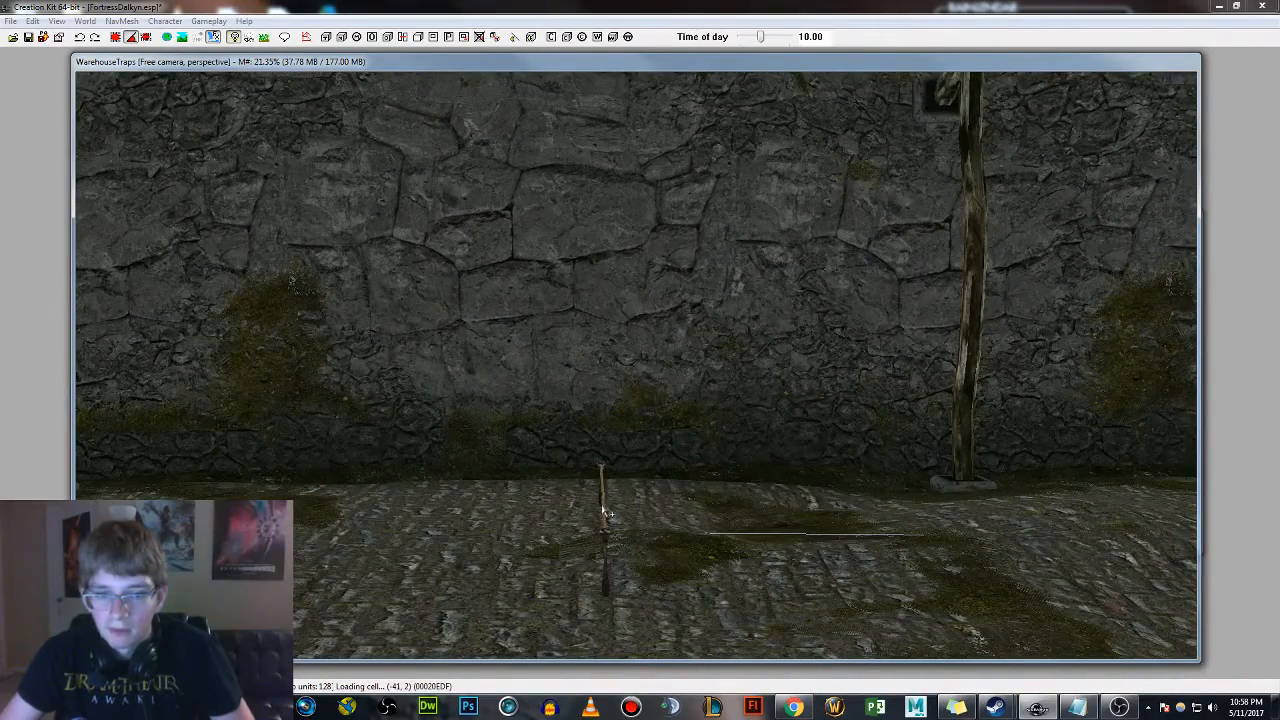
middle_click_drag(678, 498, 787, 435, "shift")
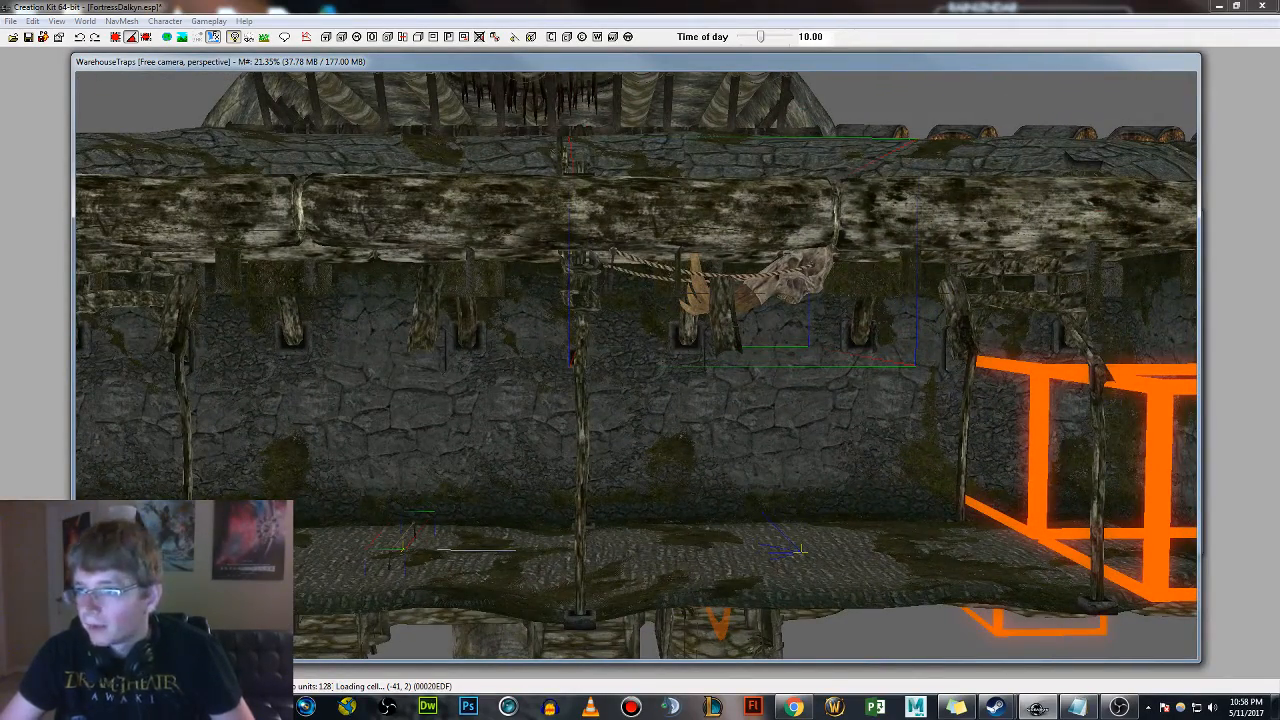
Bring the Creation Kit back to the front and reposition its render window in the workspace
left_click(1057, 707)
left_click(1040, 707)
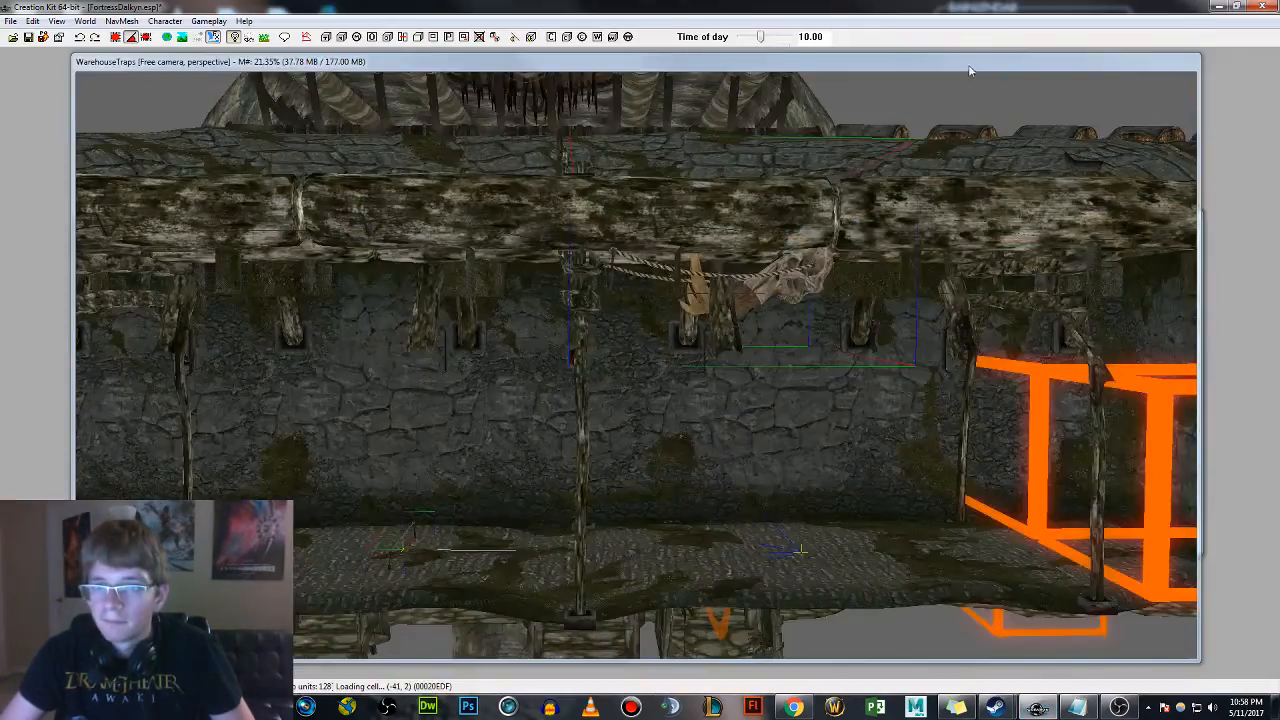
left_click_drag(969, 70, 909, 254)
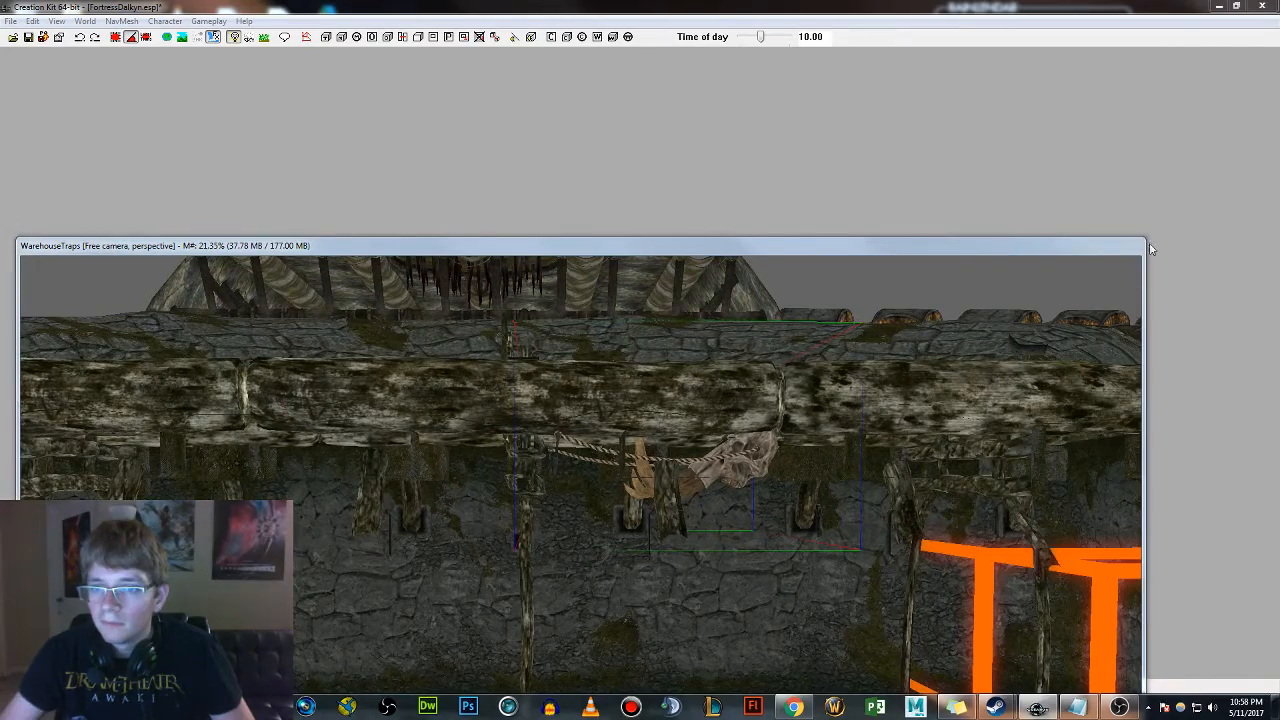
left_click_drag(1090, 248, 1132, 113)
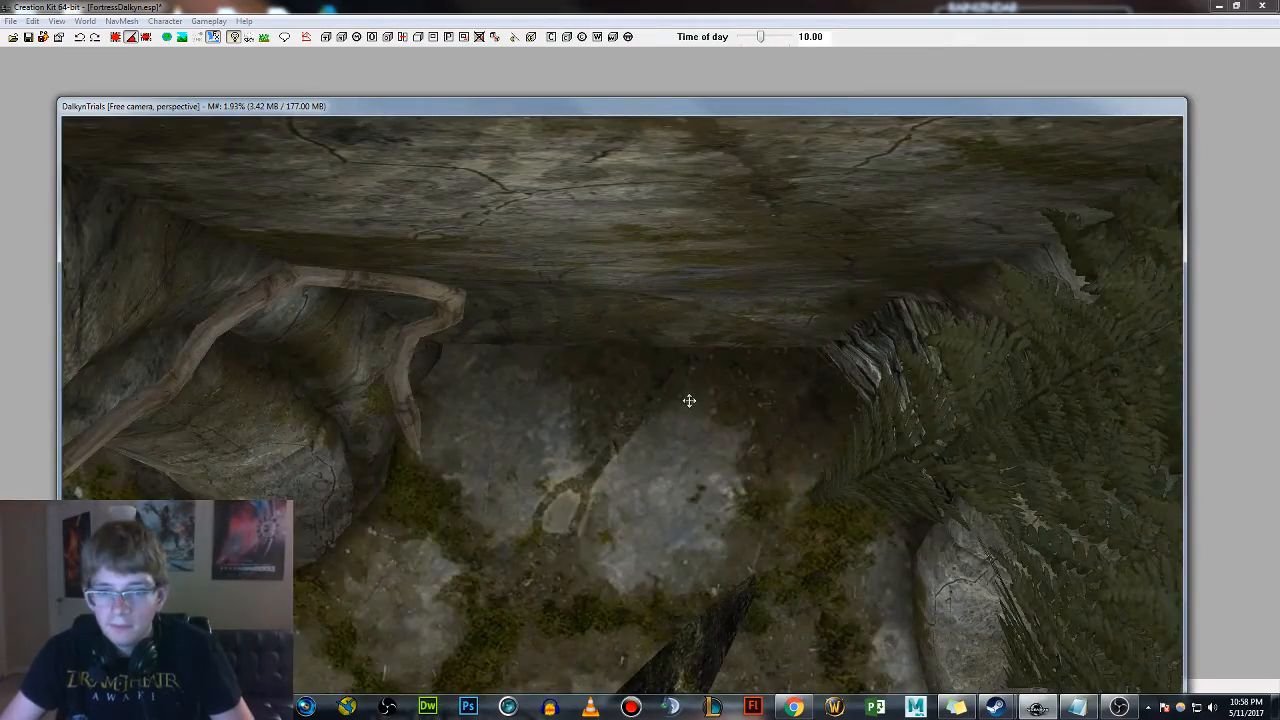
Place a copy of the skull ram trap and its tripwire in the dungeon's round chamber, beside the lit bloodstained area
key("a")
scroll(690, 410, "down", 8)
middle_click_drag(691, 425, 582, 597, "shift")
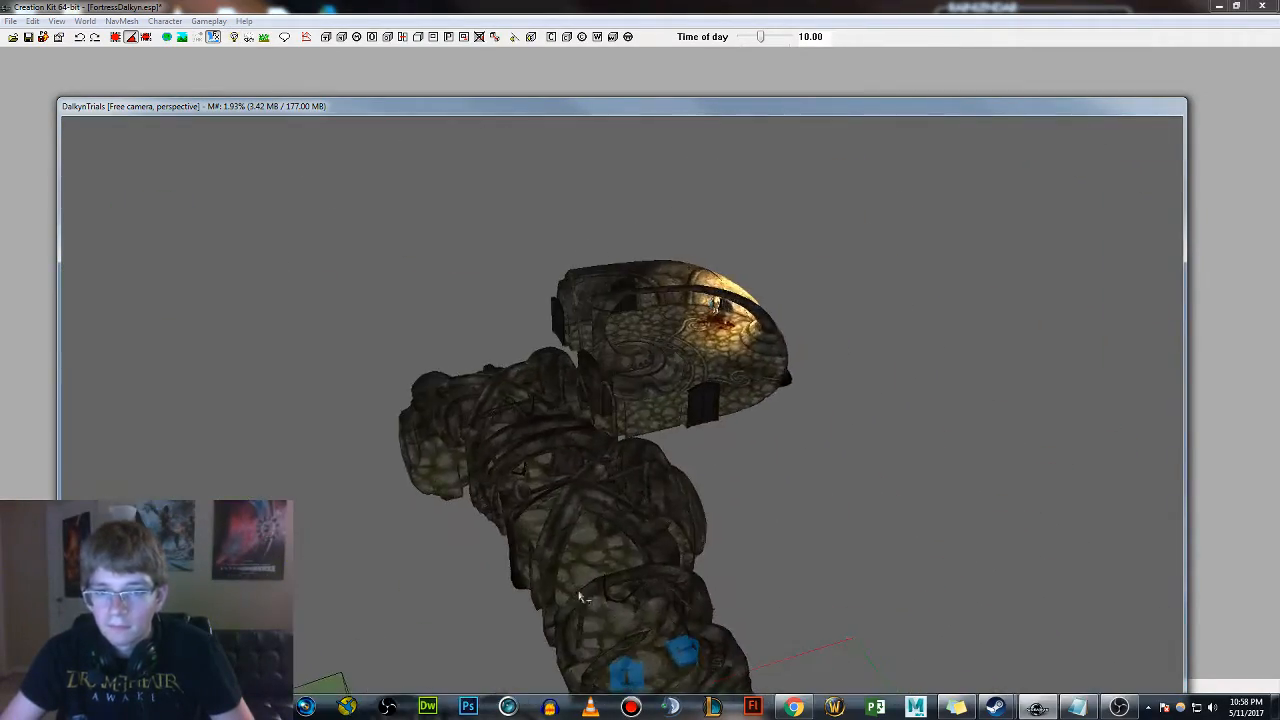
scroll(743, 345, "up", 3)
middle_click_drag(743, 345, 728, 379)
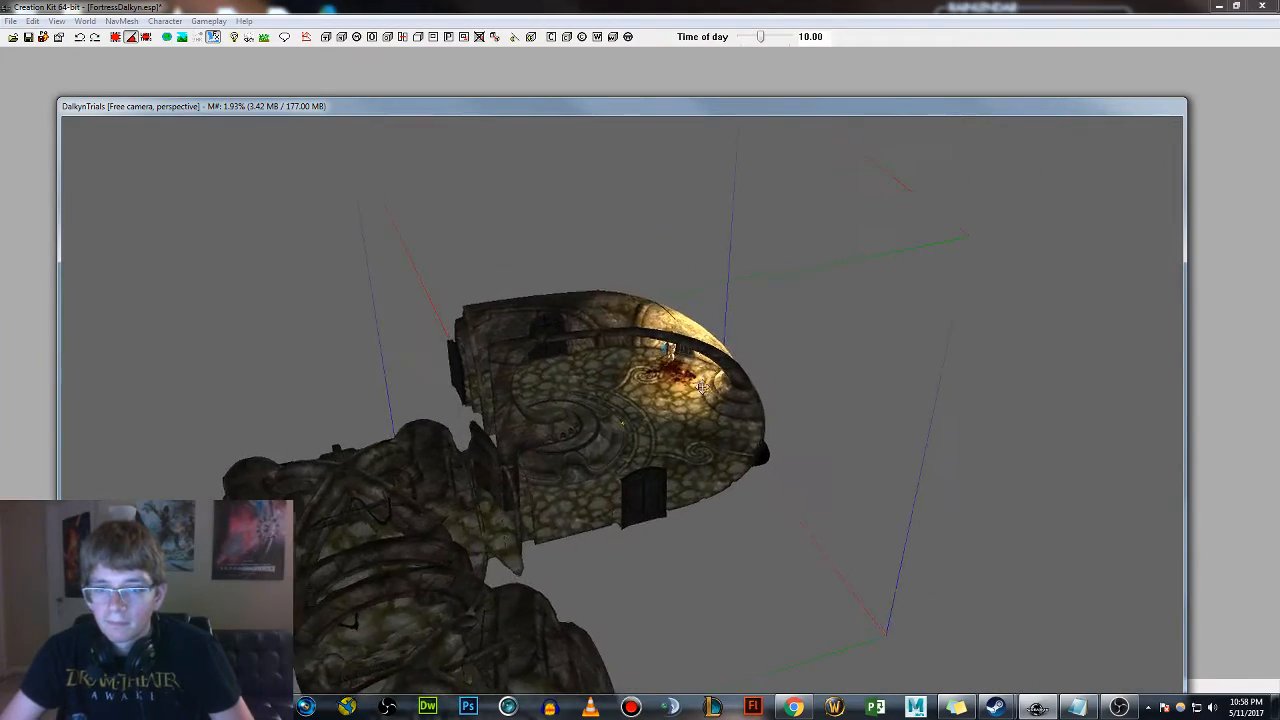
scroll(728, 379, "up", 3)
scroll(729, 378, "up", 6)
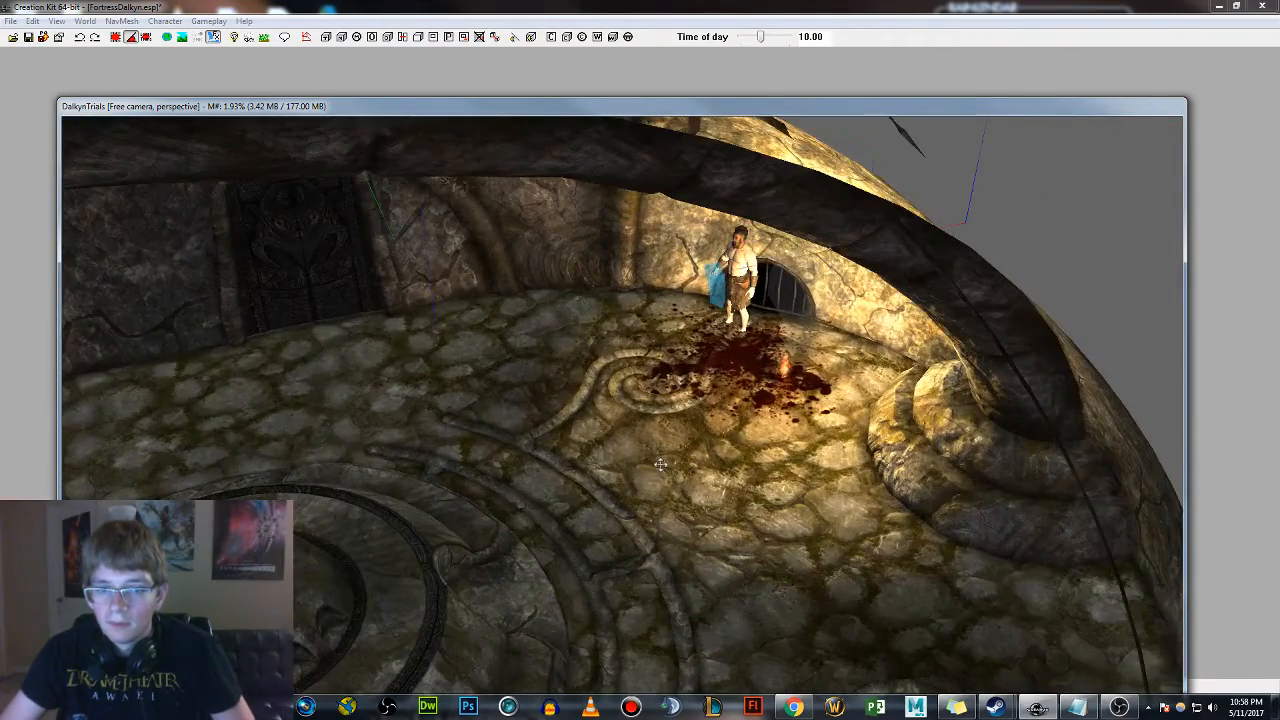
middle_click_drag(660, 464, 833, 301, "shift")
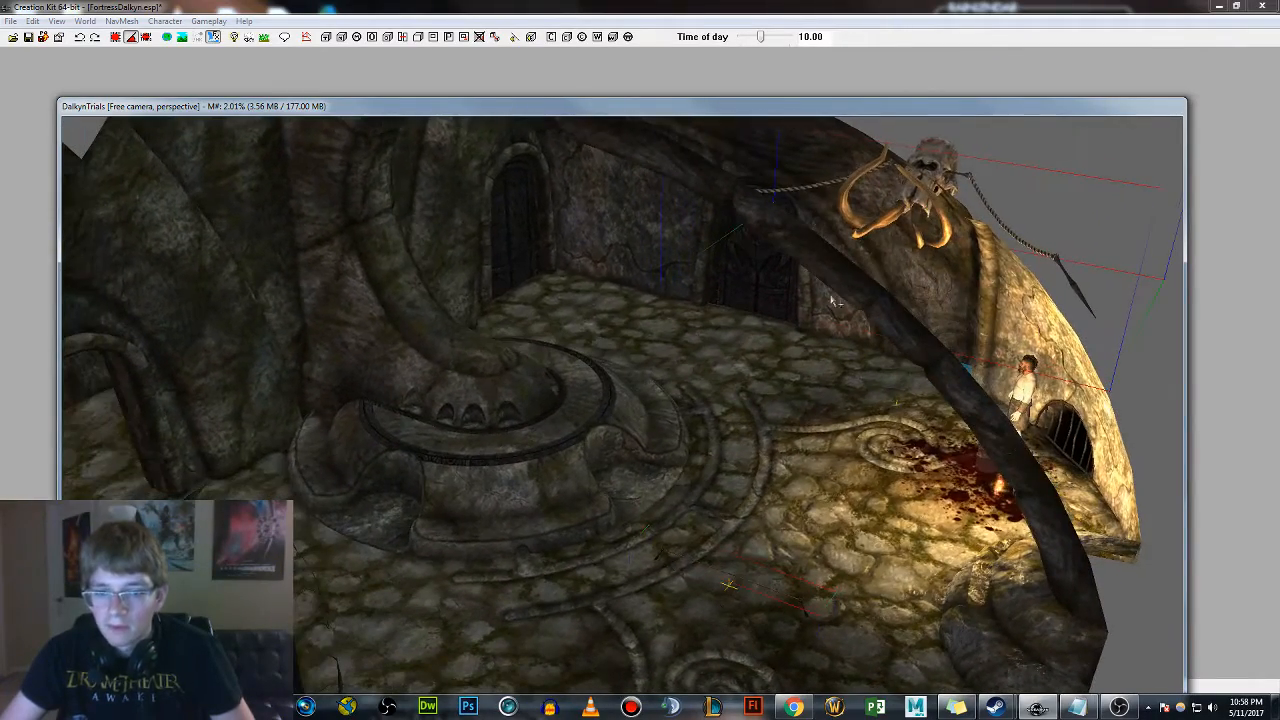
Open the reference properties of the pasted tripwire and inspect the scripts attached to it
left_click(742, 585)
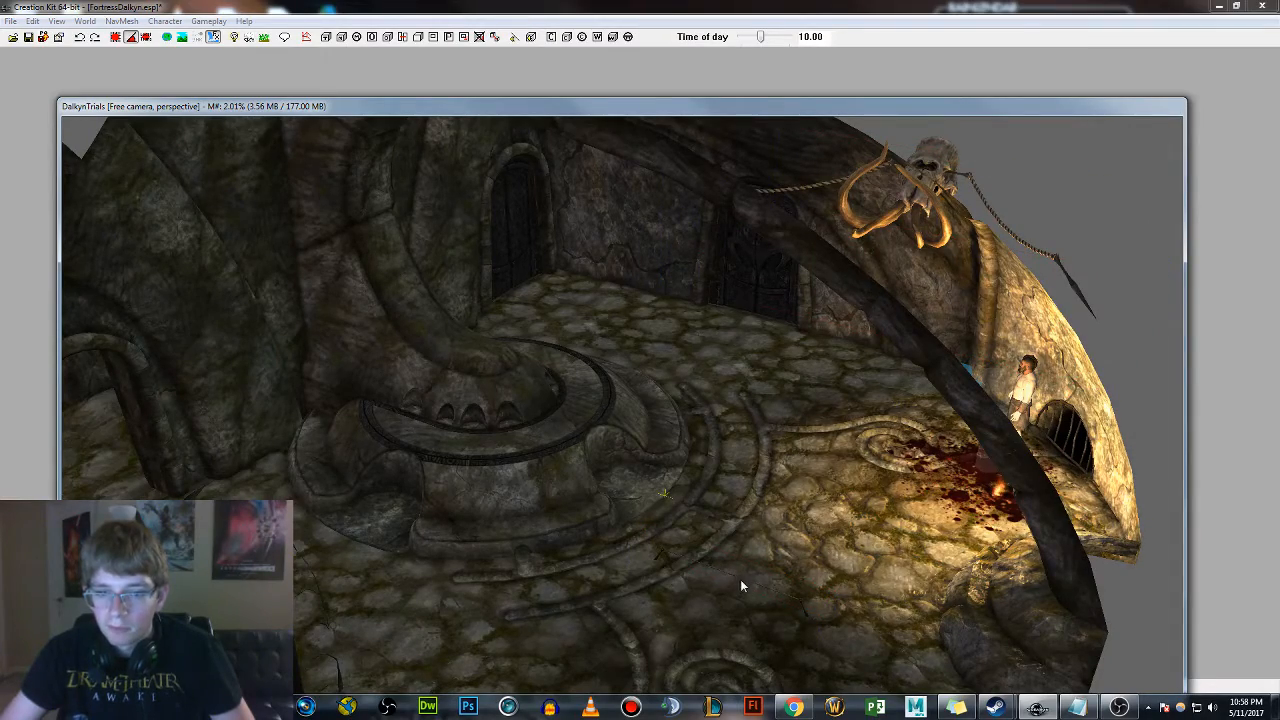
middle_click_drag(740, 580, 783, 571, "shift")
scroll(766, 562, "up", 5)
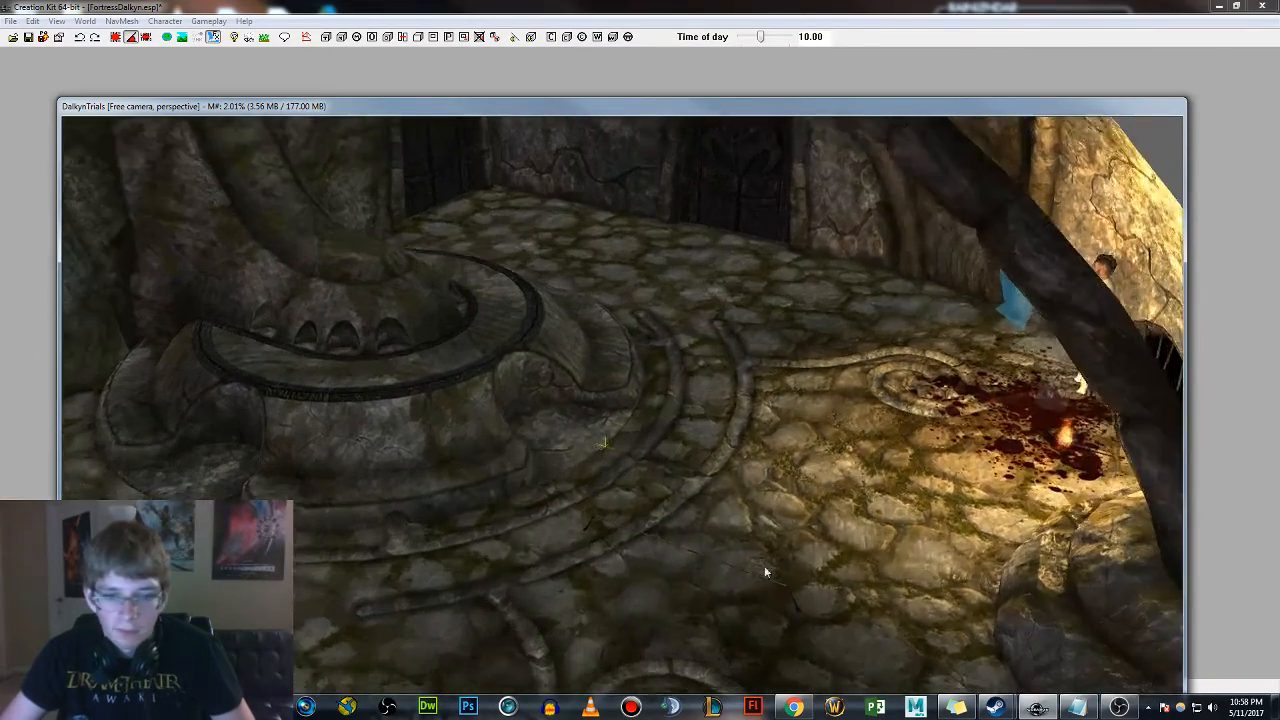
double_click(912, 618)
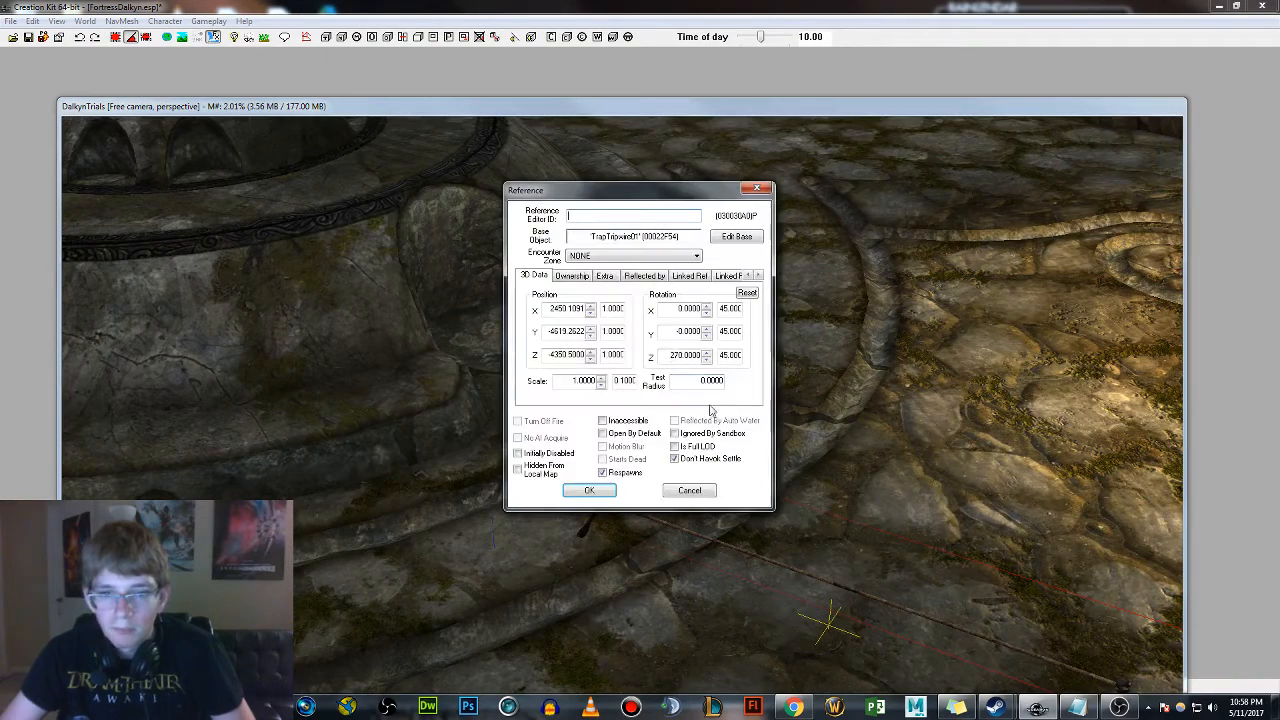
left_click(759, 277)
left_click(759, 277)
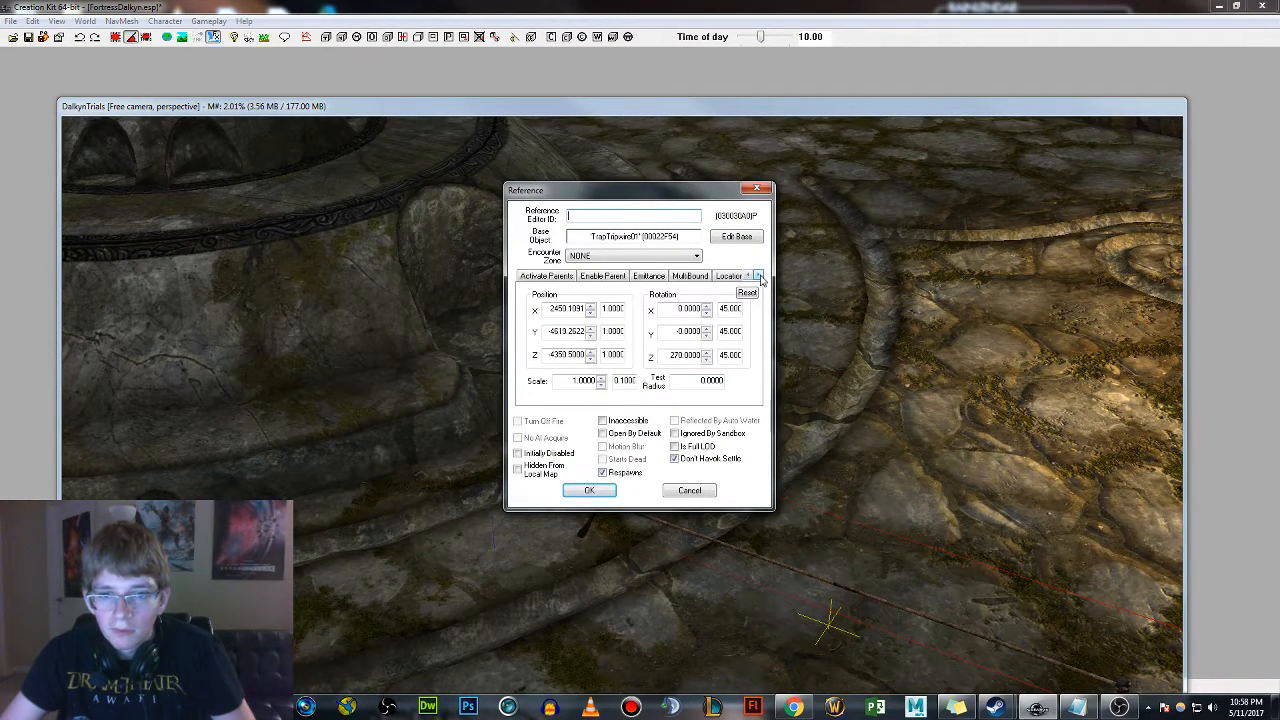
left_click(759, 277)
left_click(759, 277)
left_click(759, 277)
left_click(733, 276)
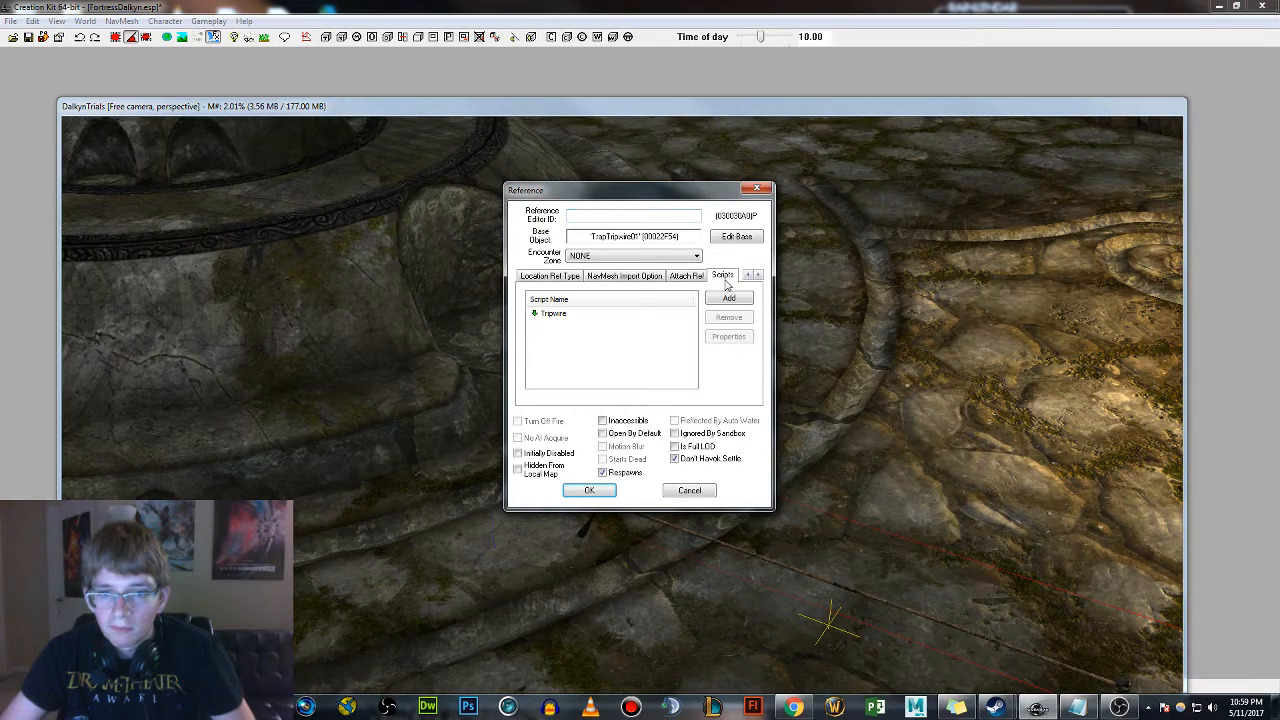
left_click(575, 318)
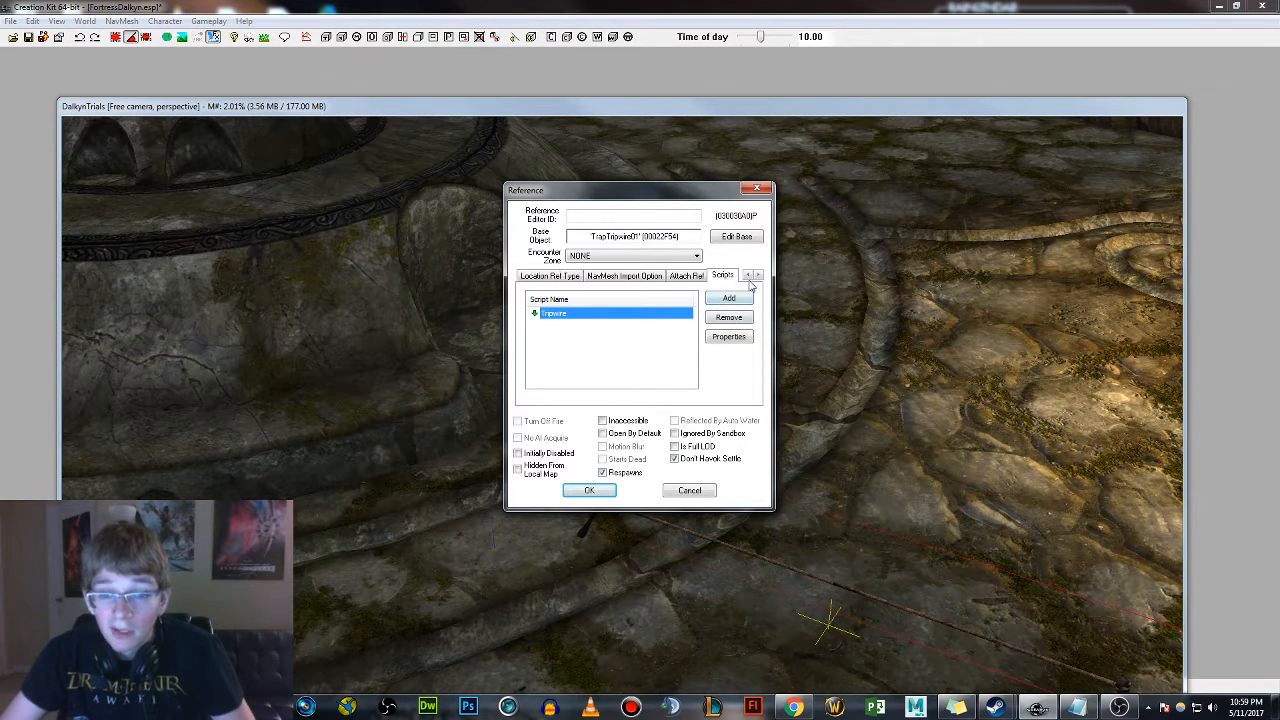
Check the tripwire's linked references and close its properties without changes
left_click(747, 276)
left_click(747, 276)
left_click(600, 277)
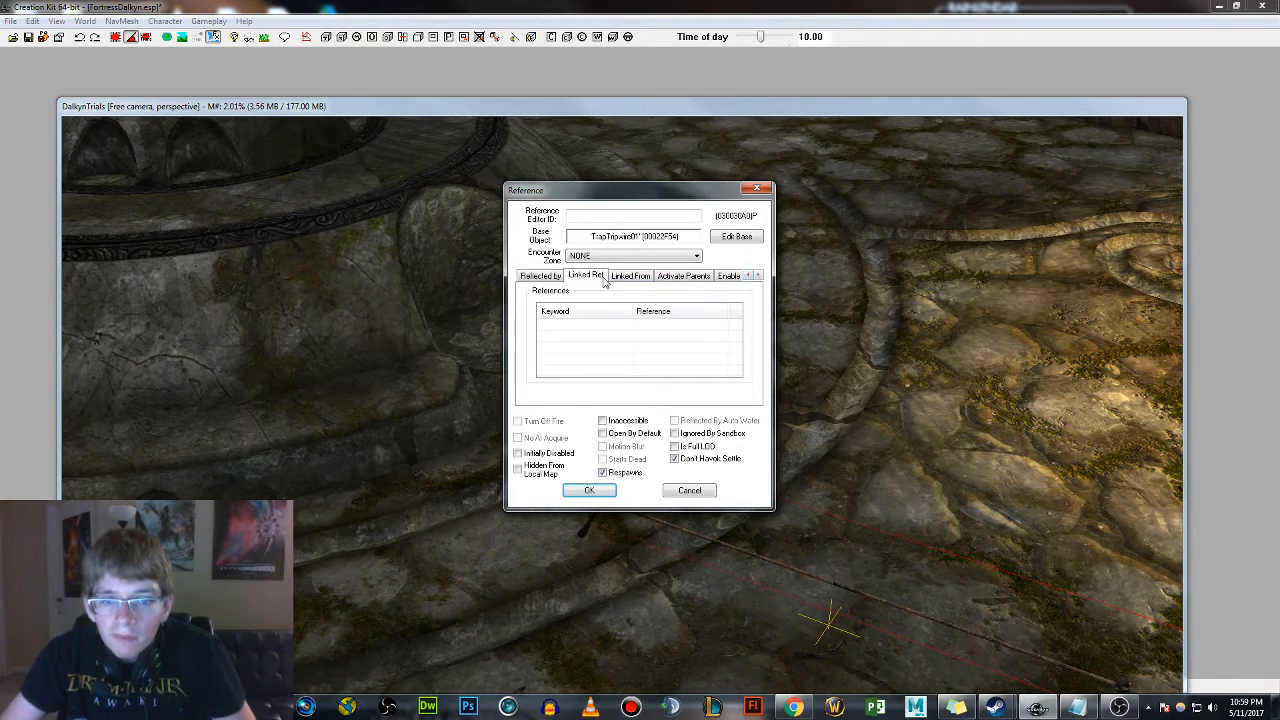
left_click(689, 490)
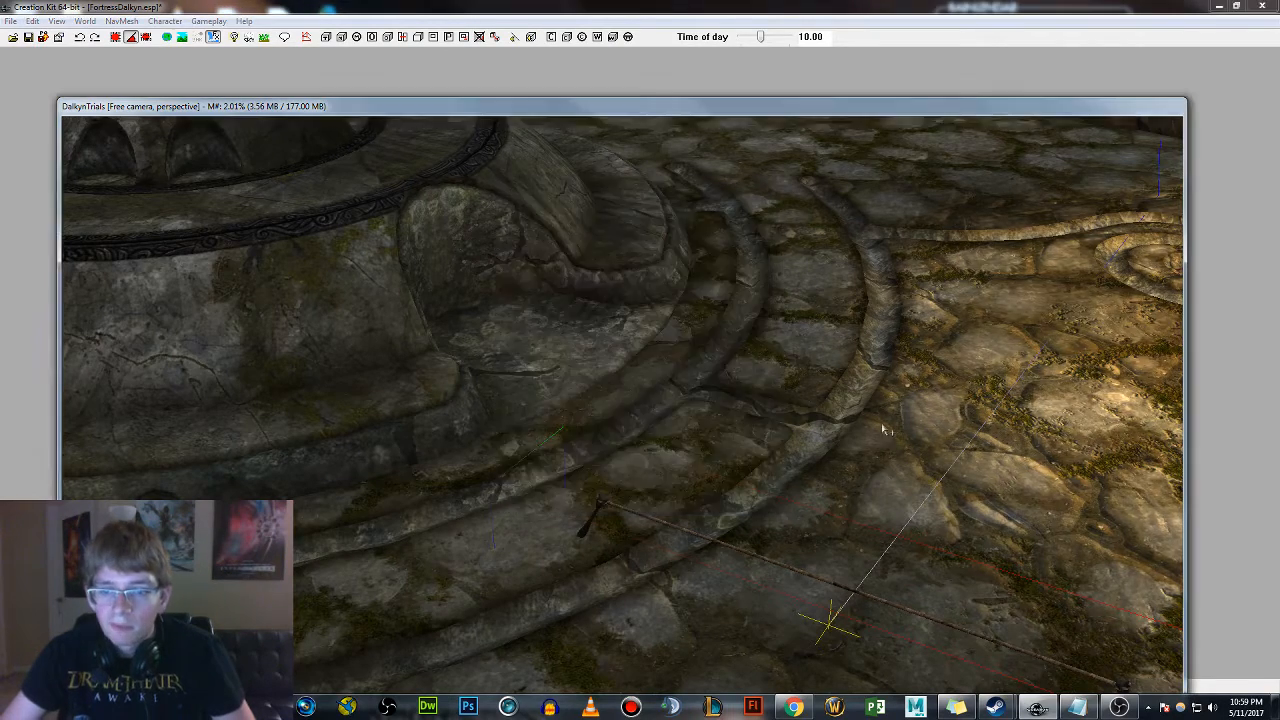
Inspect the activate parents of the skull ram trap in its reference properties
double_click(616, 494)
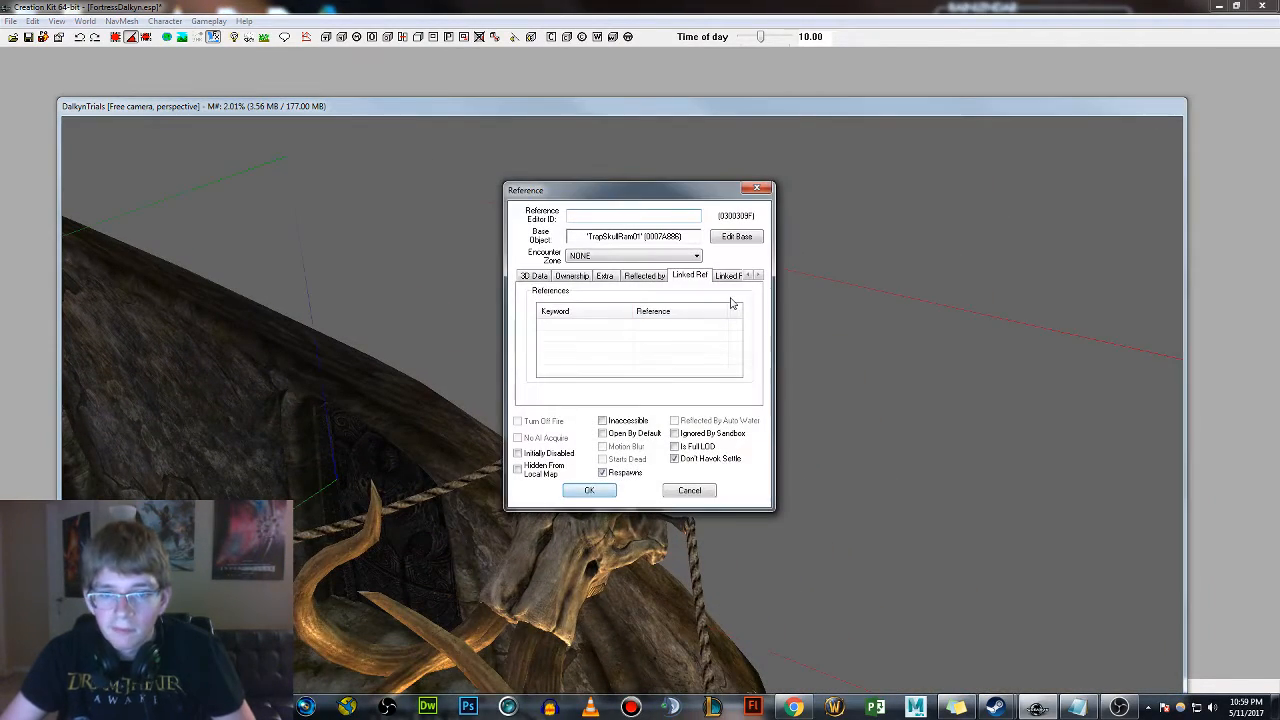
left_click(734, 279)
left_click(731, 280)
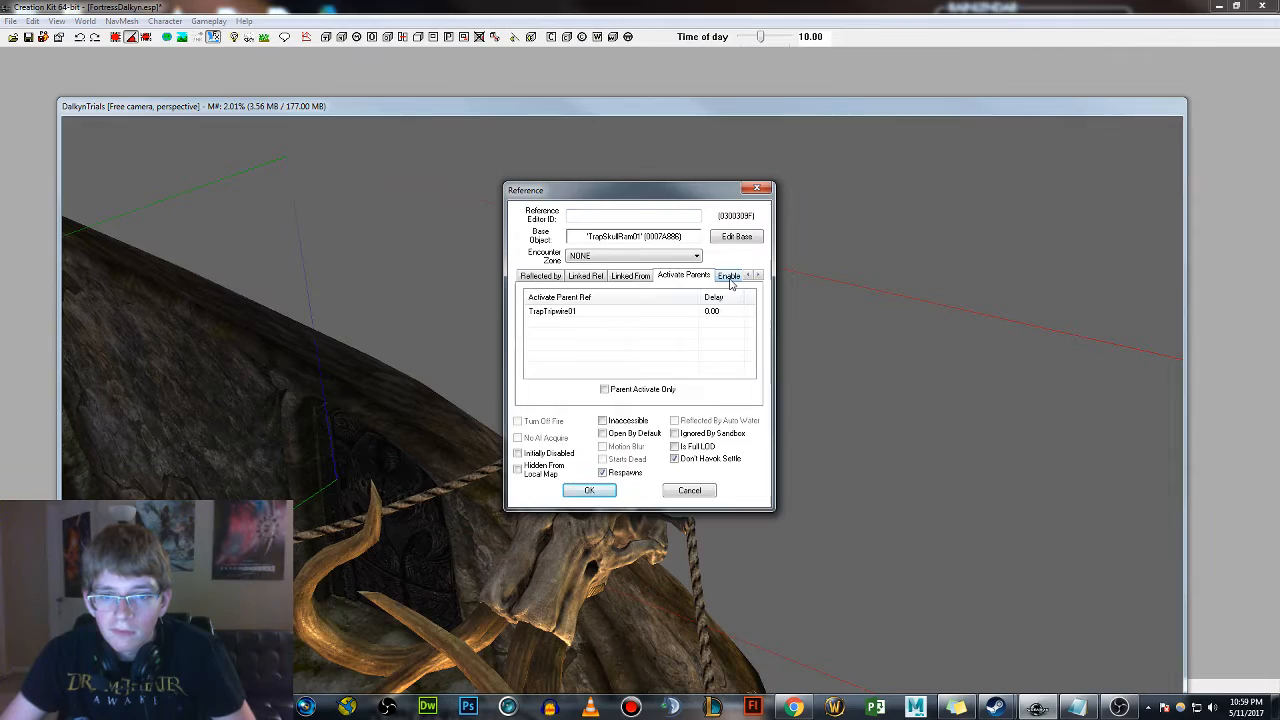
left_click(563, 313)
left_click(590, 491)
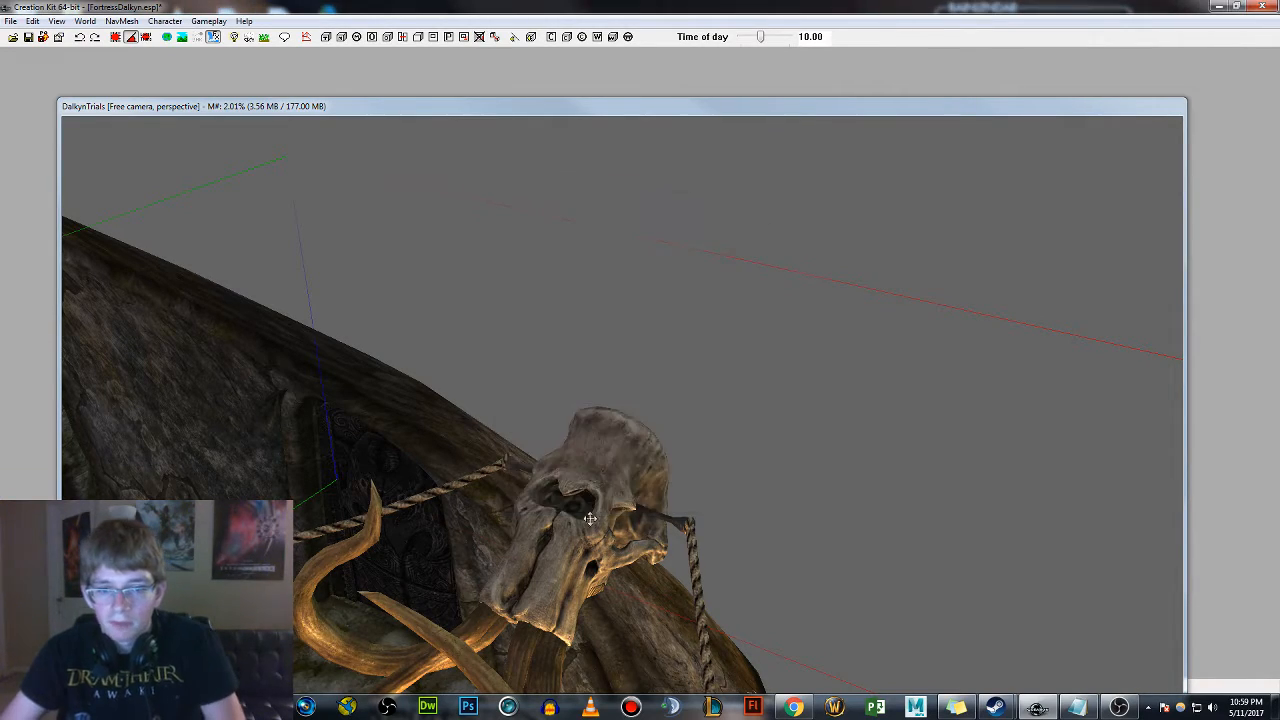
Return to the tripwire on the chamber floor, check its activate parents and dismiss its properties
scroll(586, 529, "down", 6)
scroll(643, 459, "up", 8)
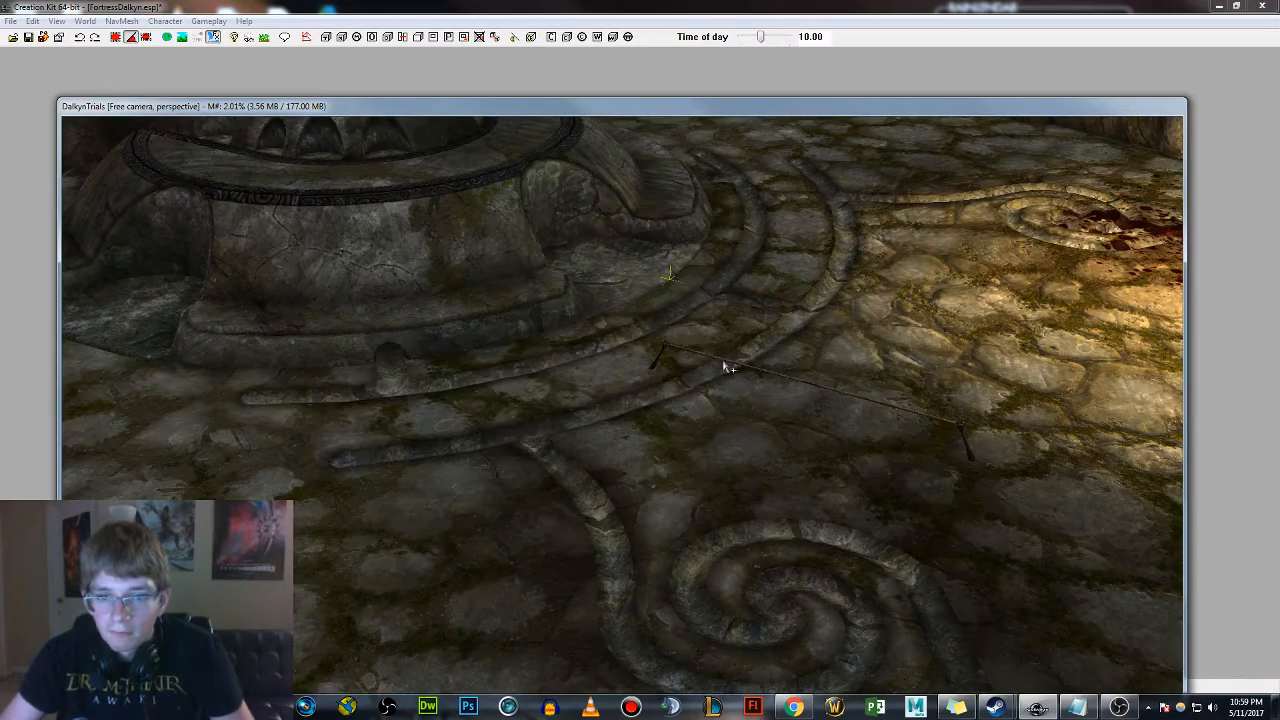
scroll(724, 365, "up", 8)
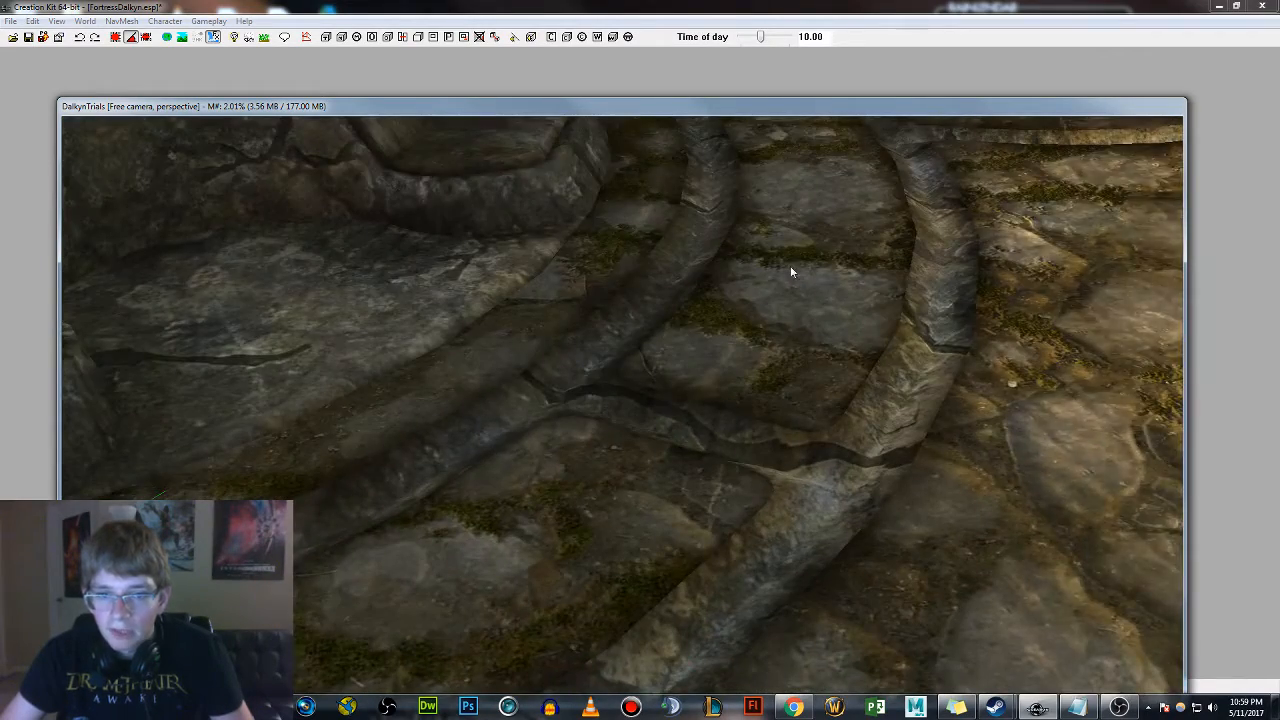
scroll(794, 271, "down", 3)
double_click(545, 631)
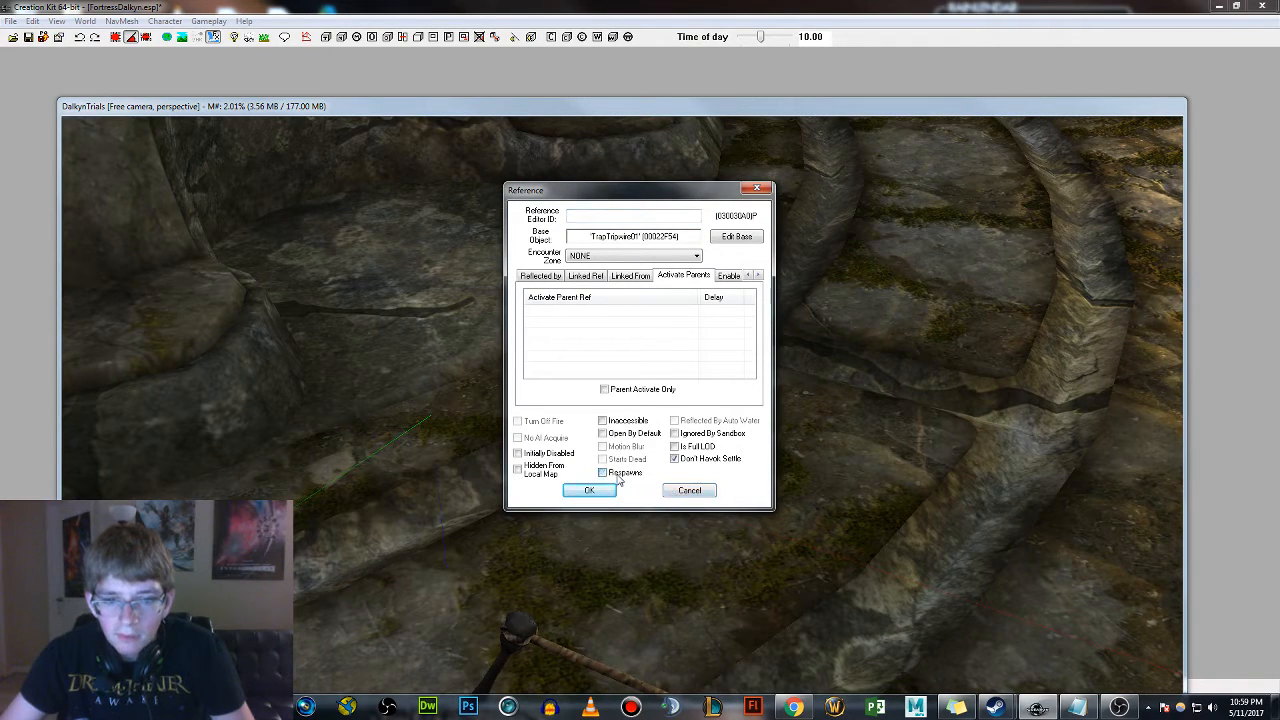
left_click(689, 491)
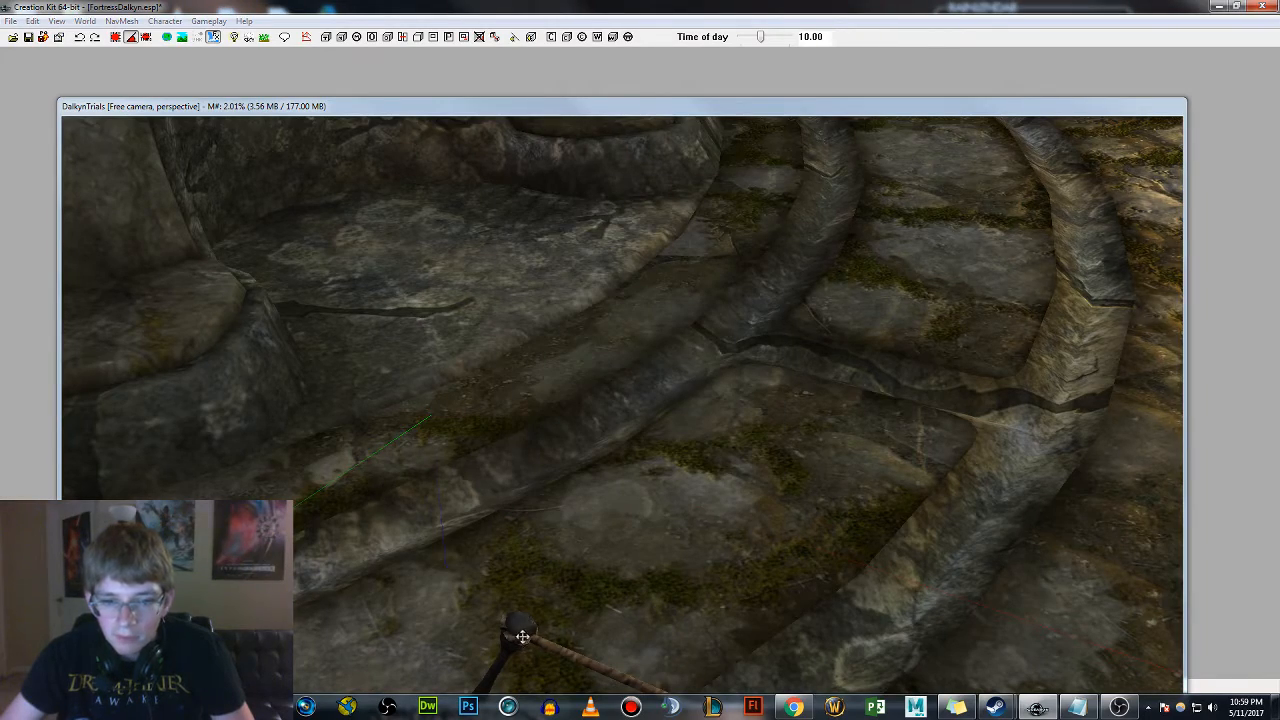
Move the tripwire across the floor towards the freestanding door beside the central pedestal and adjust its rotation
scroll(522, 636, "down", 5)
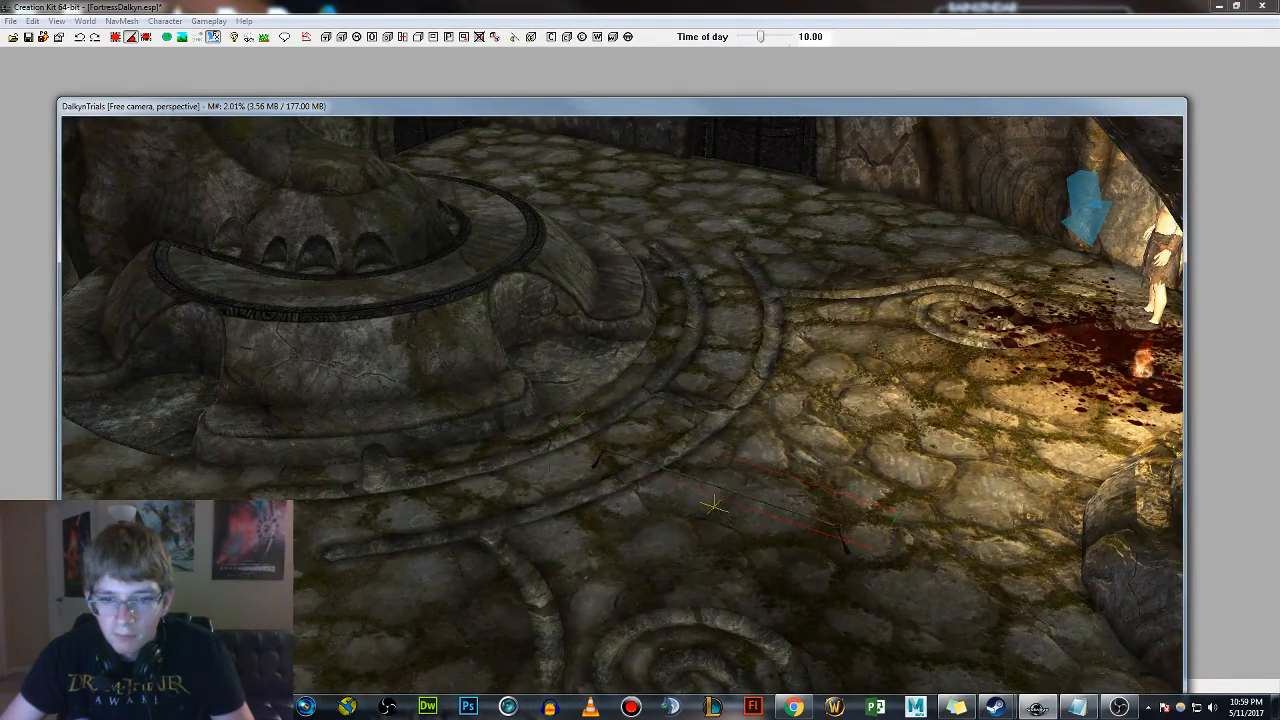
scroll(724, 486, "down", 3)
left_click_drag(654, 487, 684, 491)
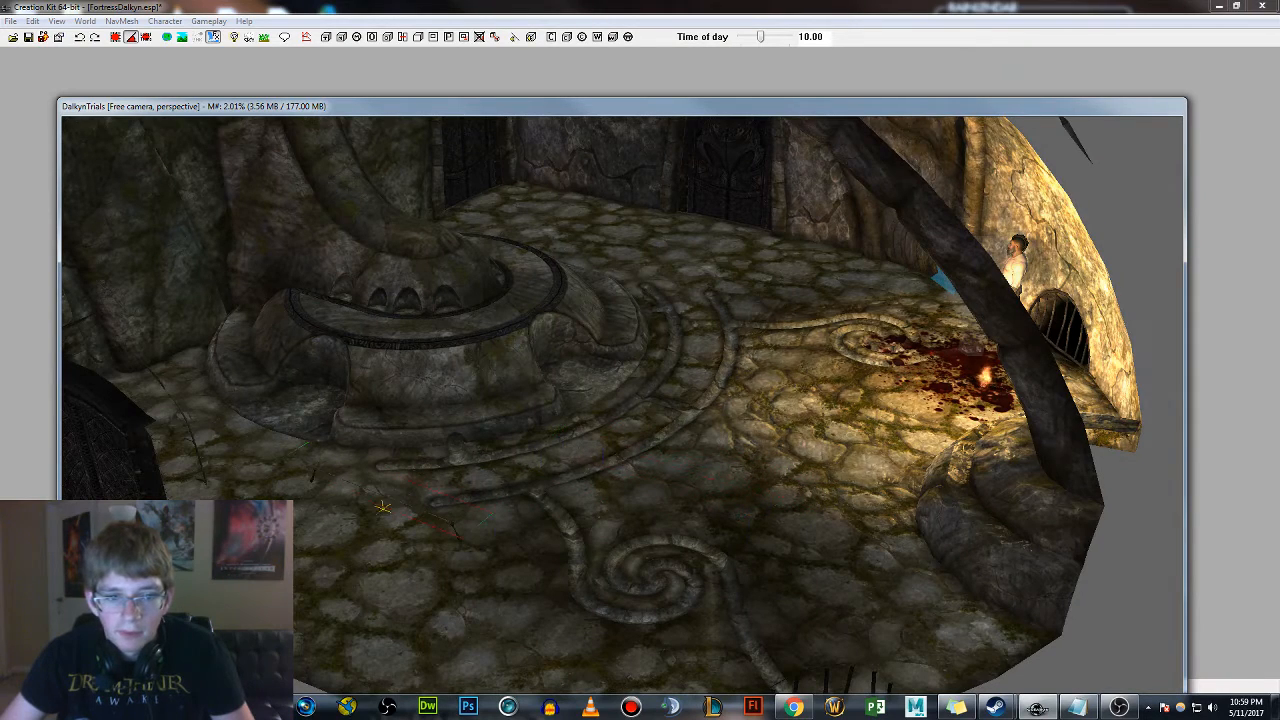
left_click_drag(383, 507, 366, 503)
right_click_drag(366, 503, 369, 512)
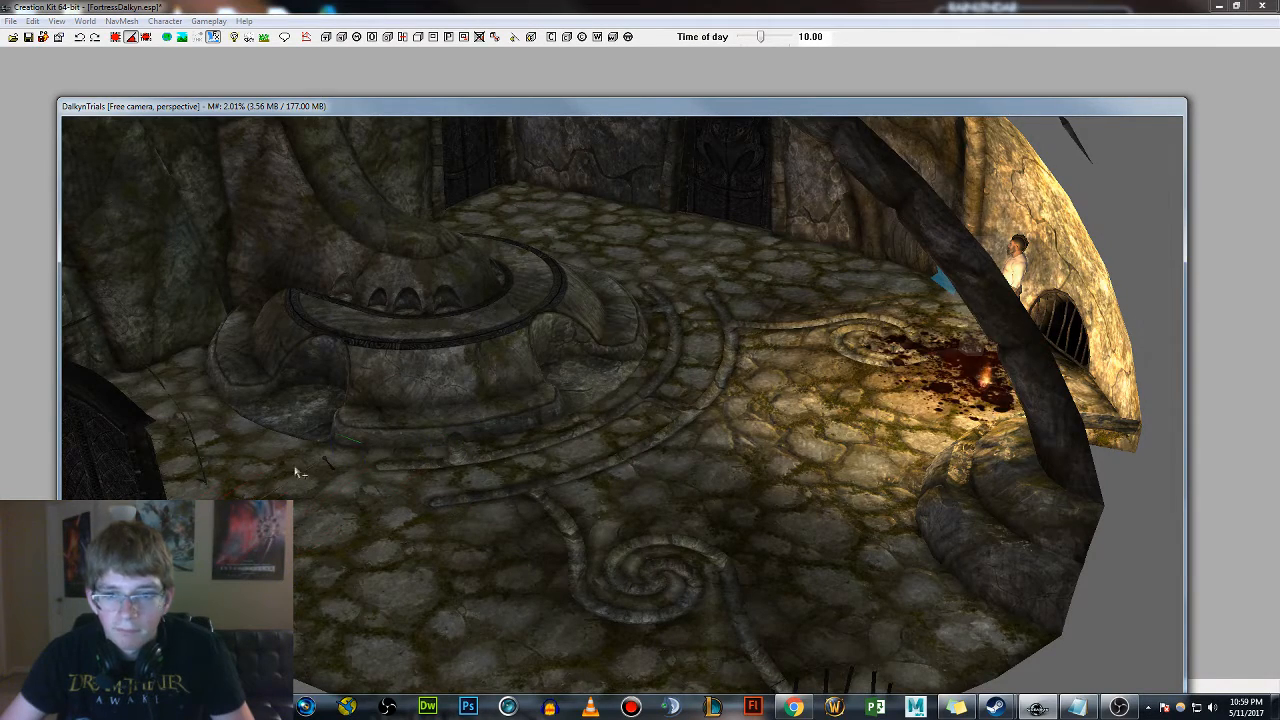
Rotate the skull ram trap and reposition it beneath the chamber ceiling, between the far double door and the barred opening
middle_click_drag(636, 336, 552, 412)
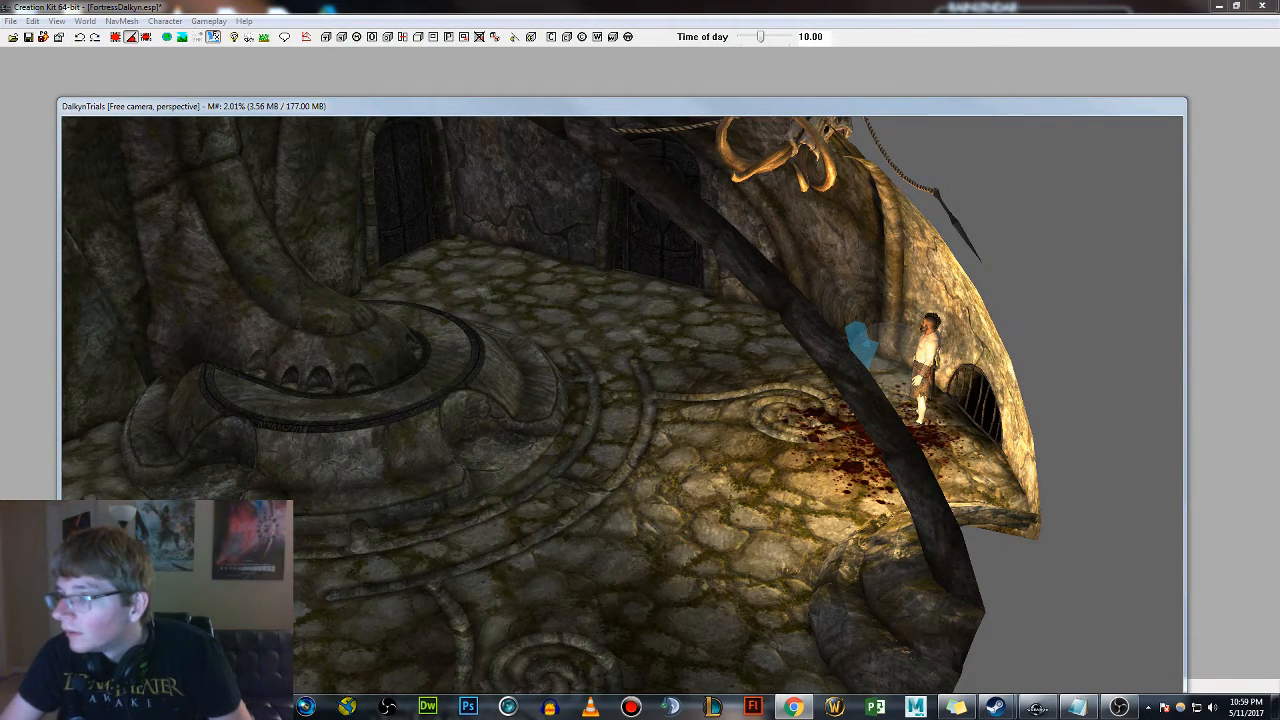
left_click(811, 148)
middle_click_drag(811, 148, 786, 222, "shift")
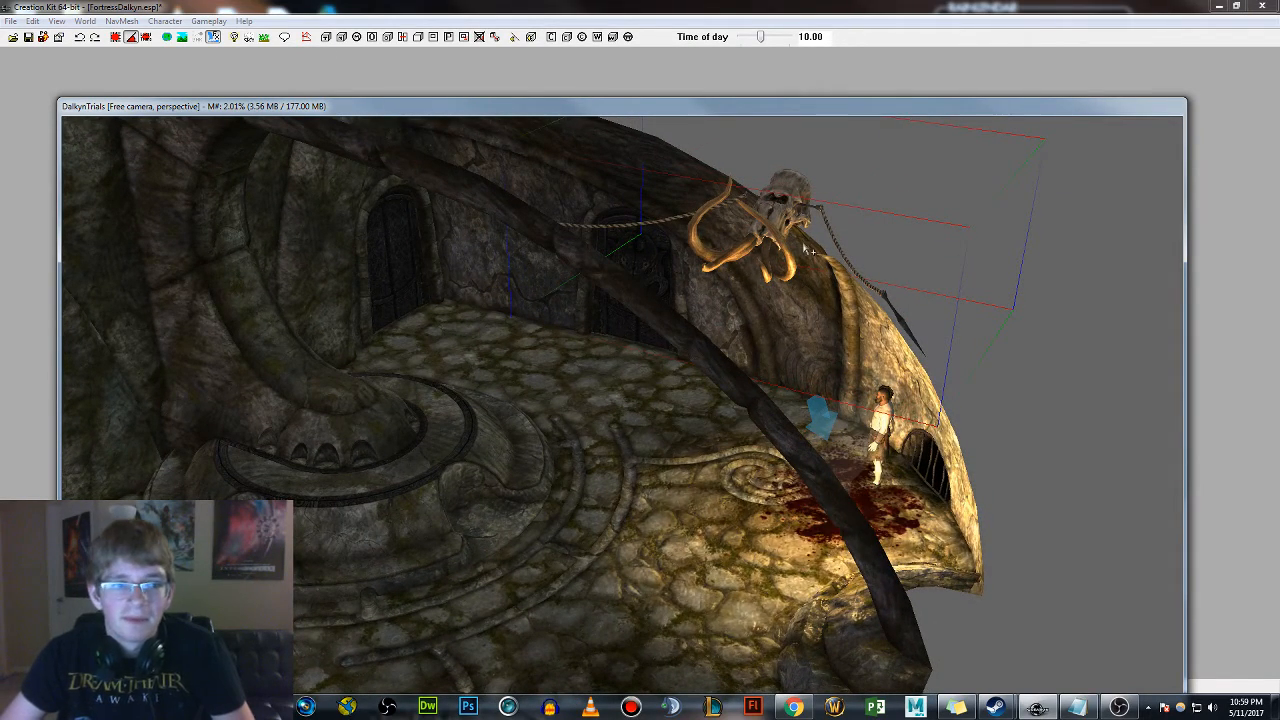
right_click_drag(781, 226, 784, 197)
left_click_drag(805, 204, 515, 228)
middle_click_drag(500, 202, 500, 232, "shift")
right_click_drag(487, 261, 496, 273)
left_click_drag(496, 274, 543, 348)
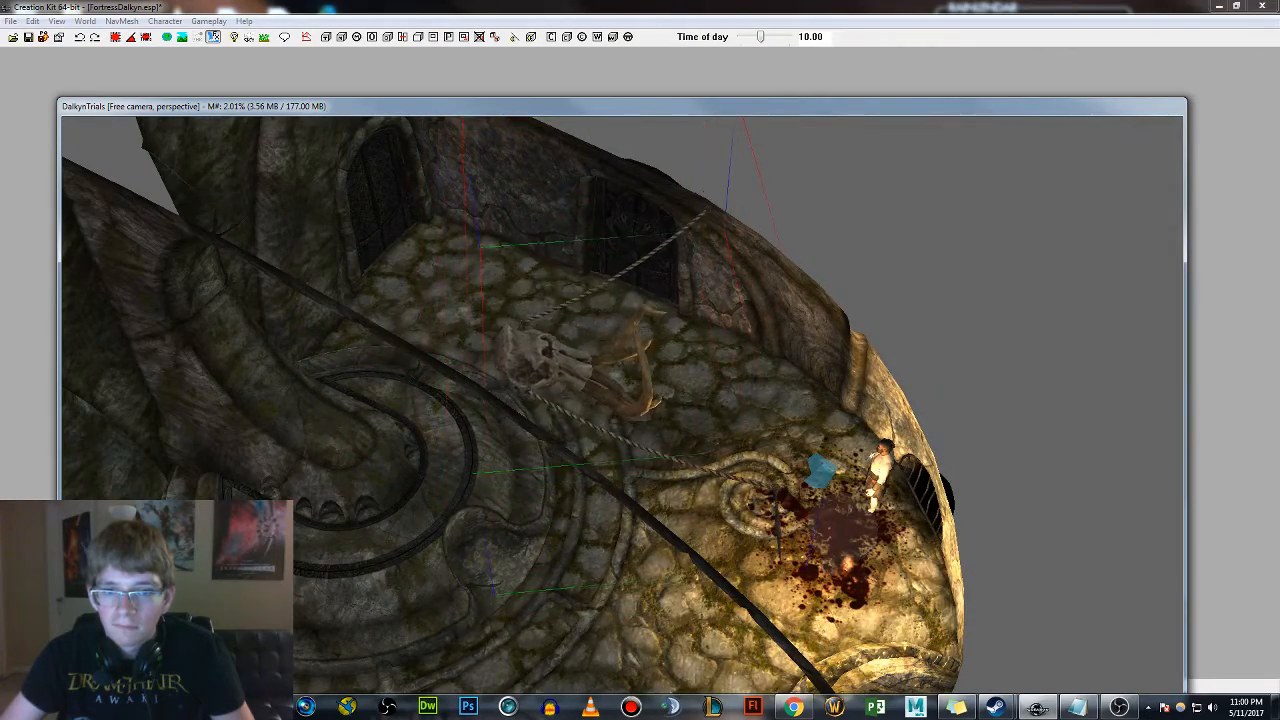
middle_click_drag(543, 348, 742, 278, "shift")
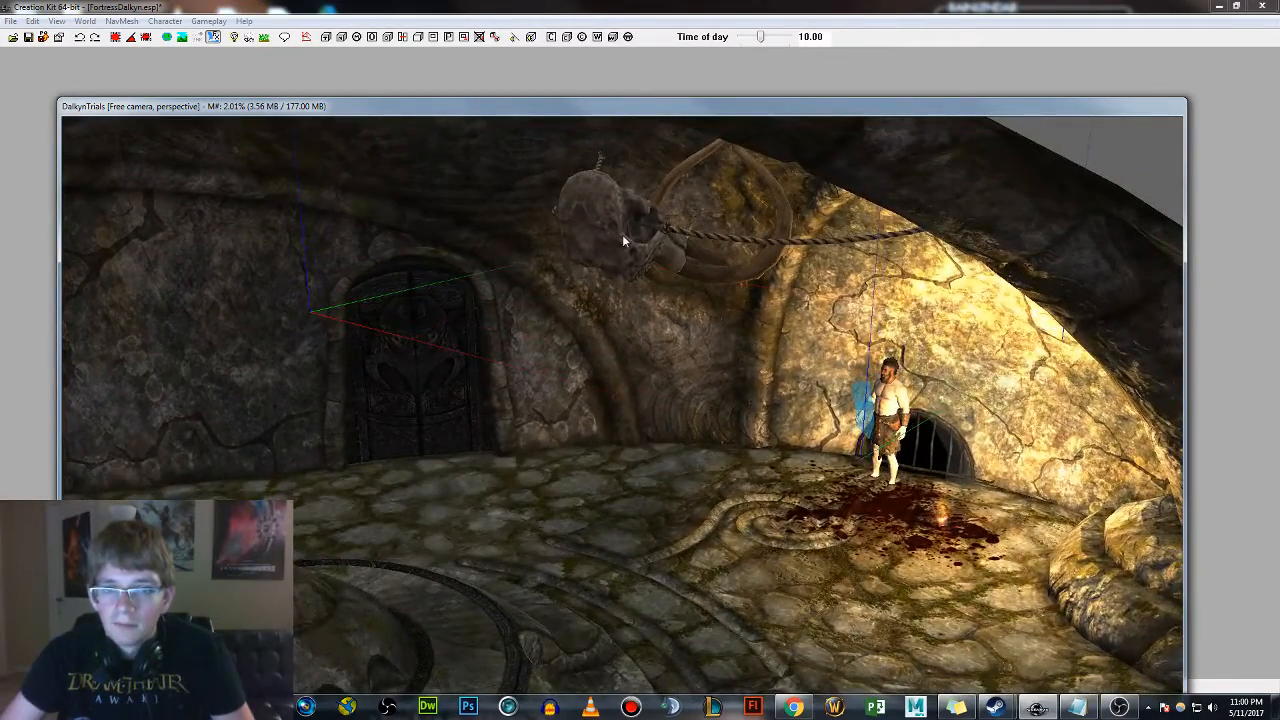
Set the skull ram trap to Open By Default and recheck the option in its reference properties
double_click(622, 234)
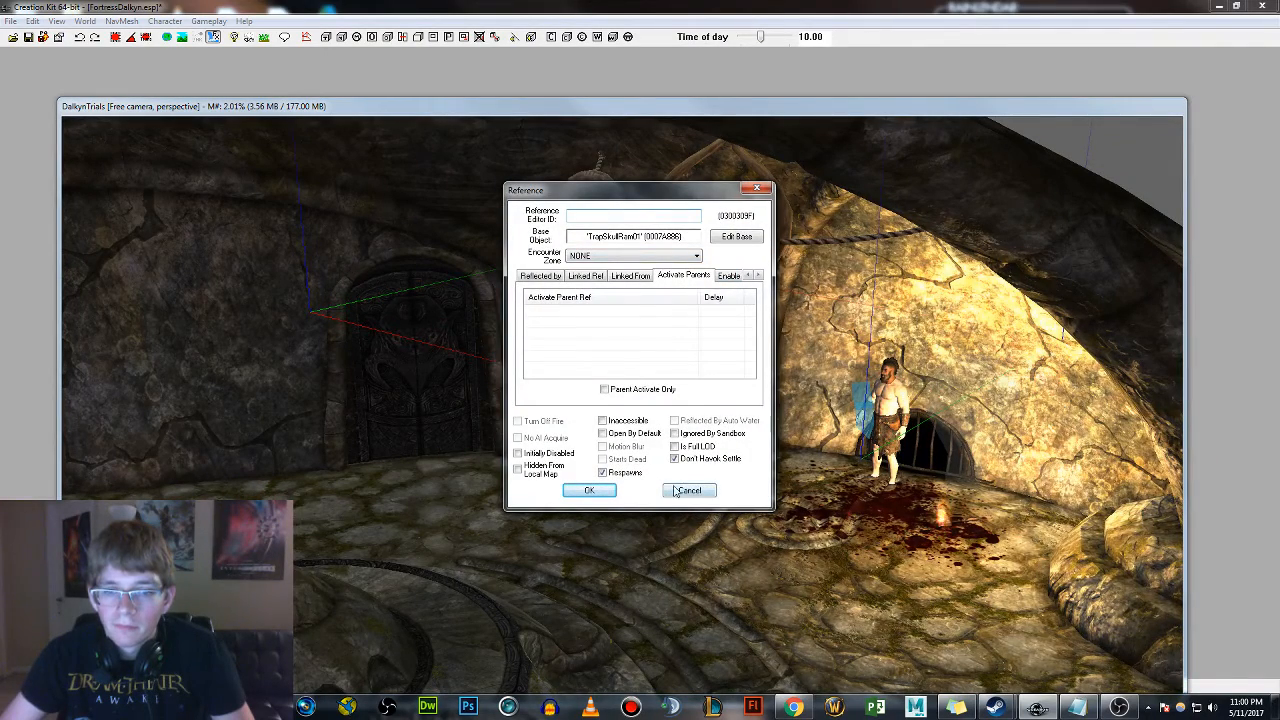
left_click(589, 490)
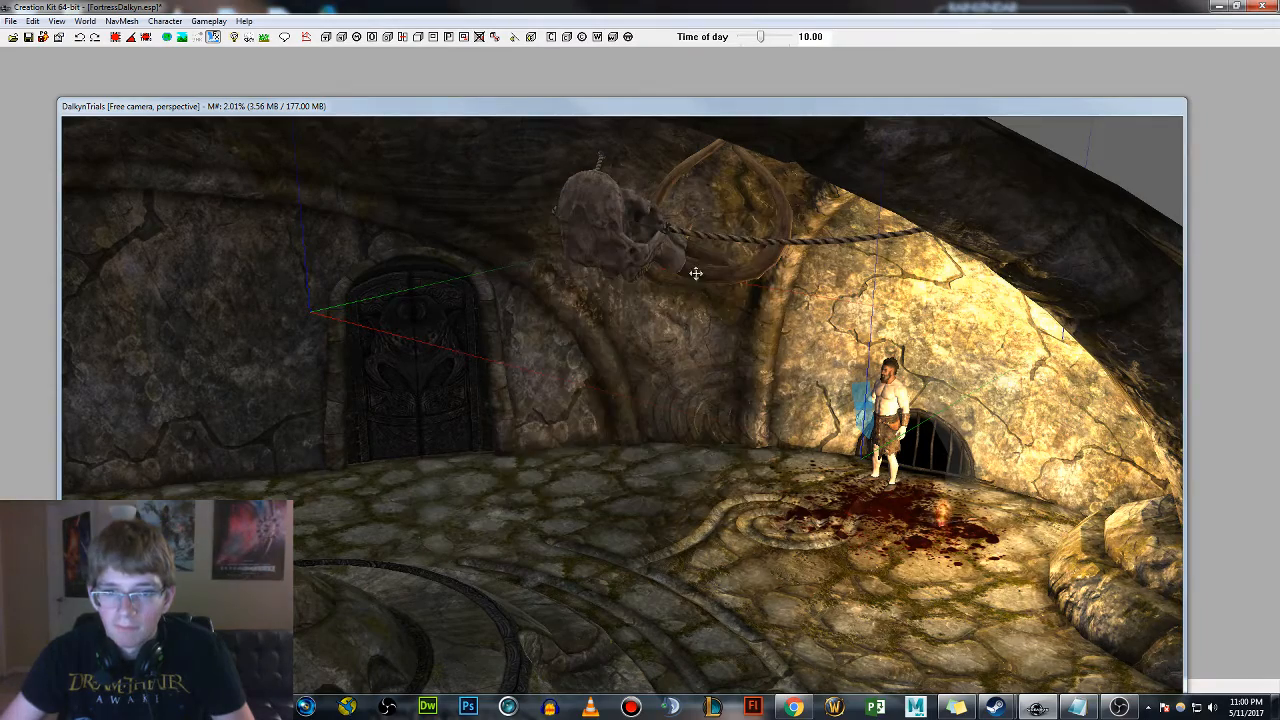
double_click(629, 246)
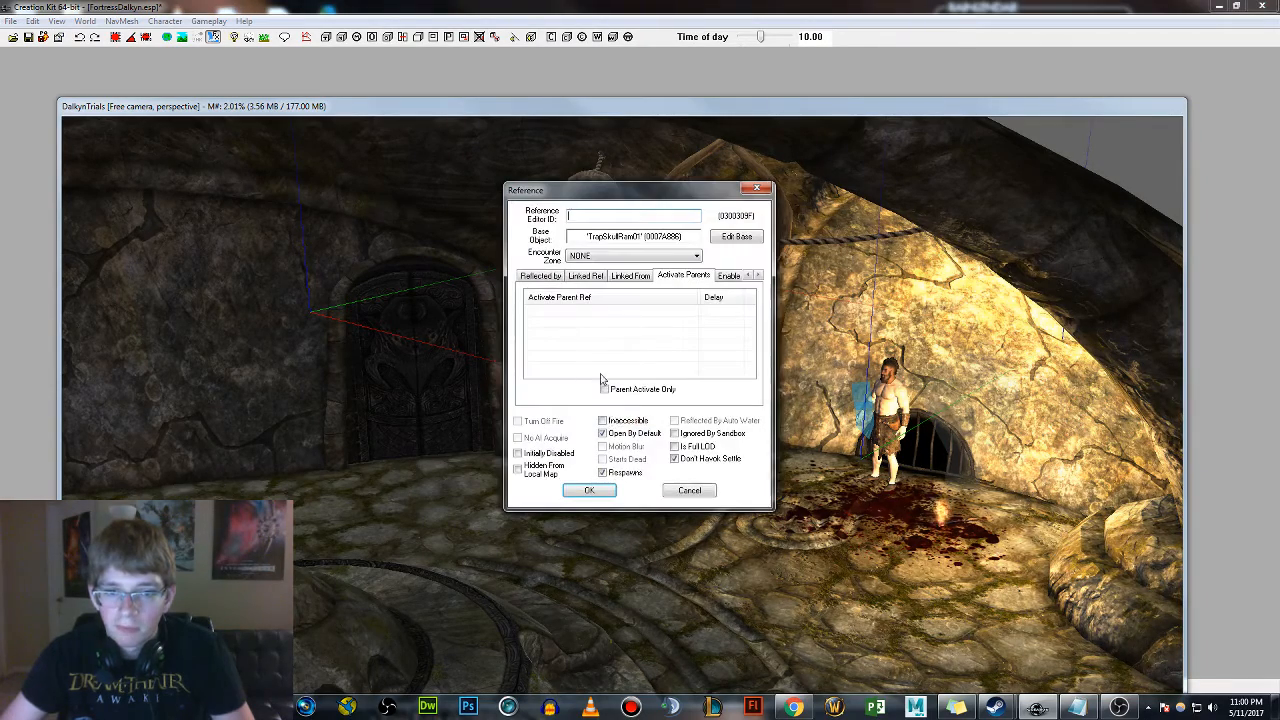
left_click(589, 490)
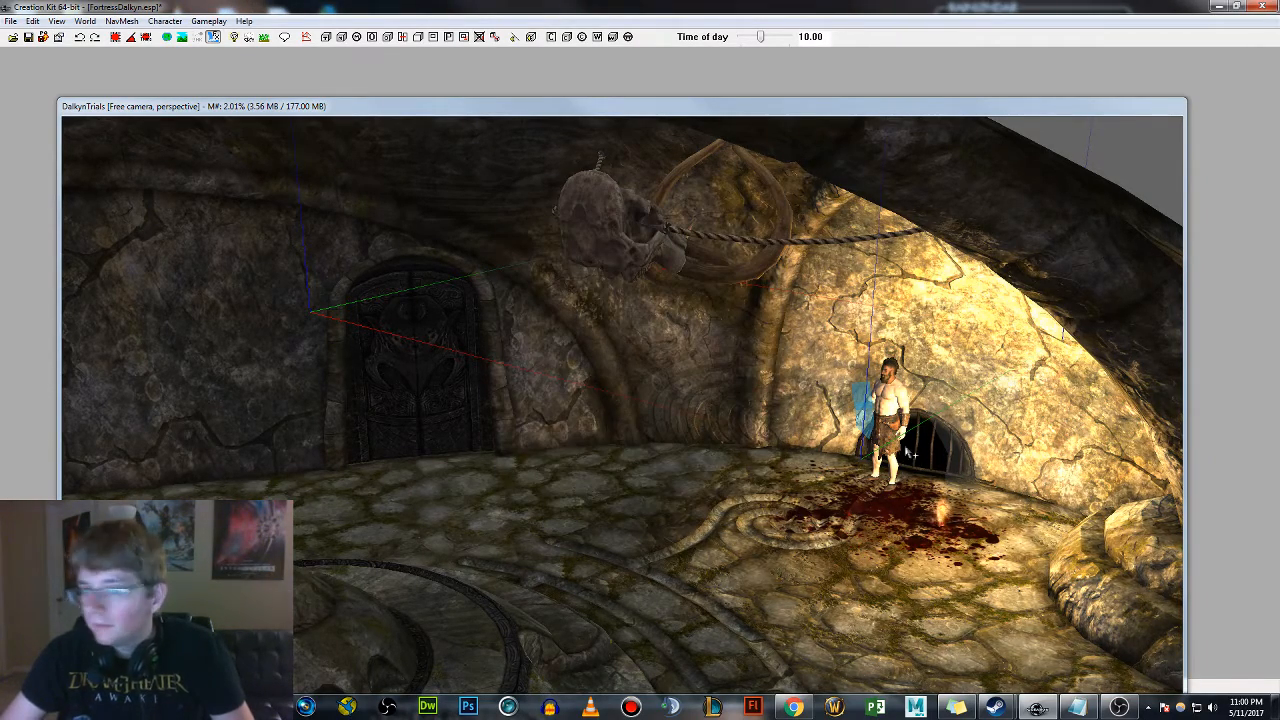
Look over the round chamber and the root-covered passage adjoining it
left_click(886, 397)
scroll(886, 397, "down", 8)
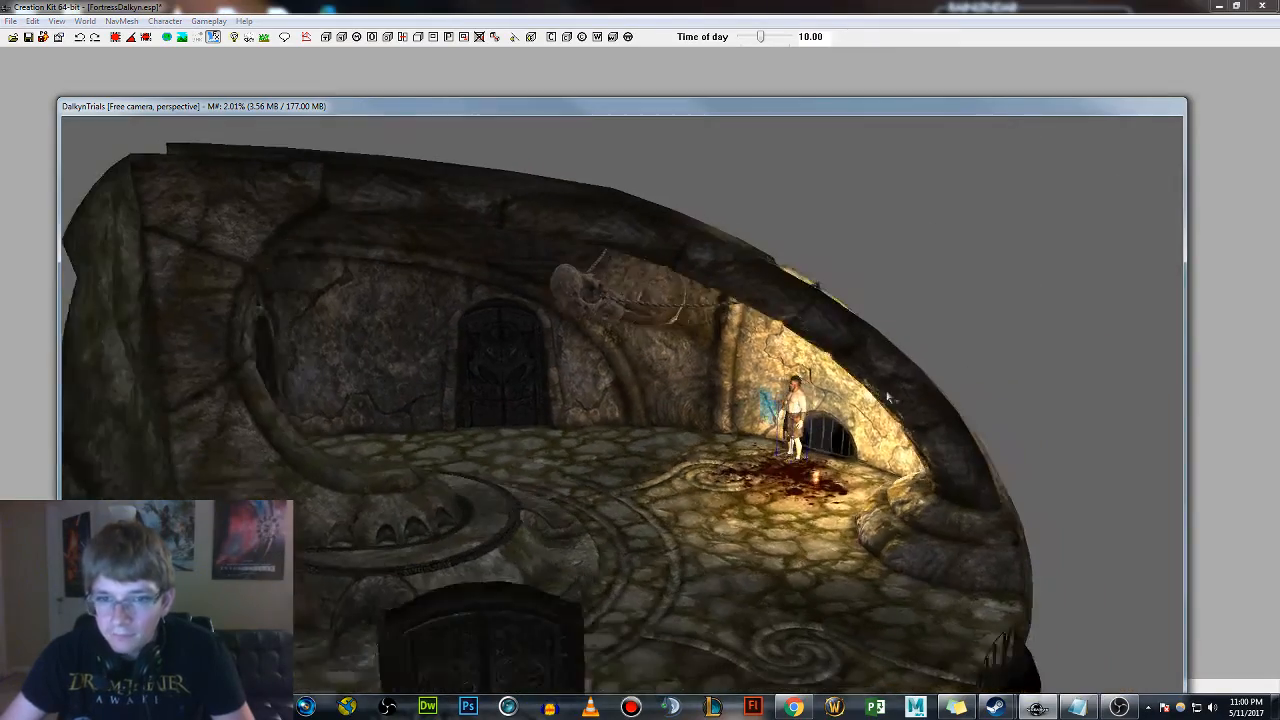
middle_click_drag(886, 397, 812, 393, "shift")
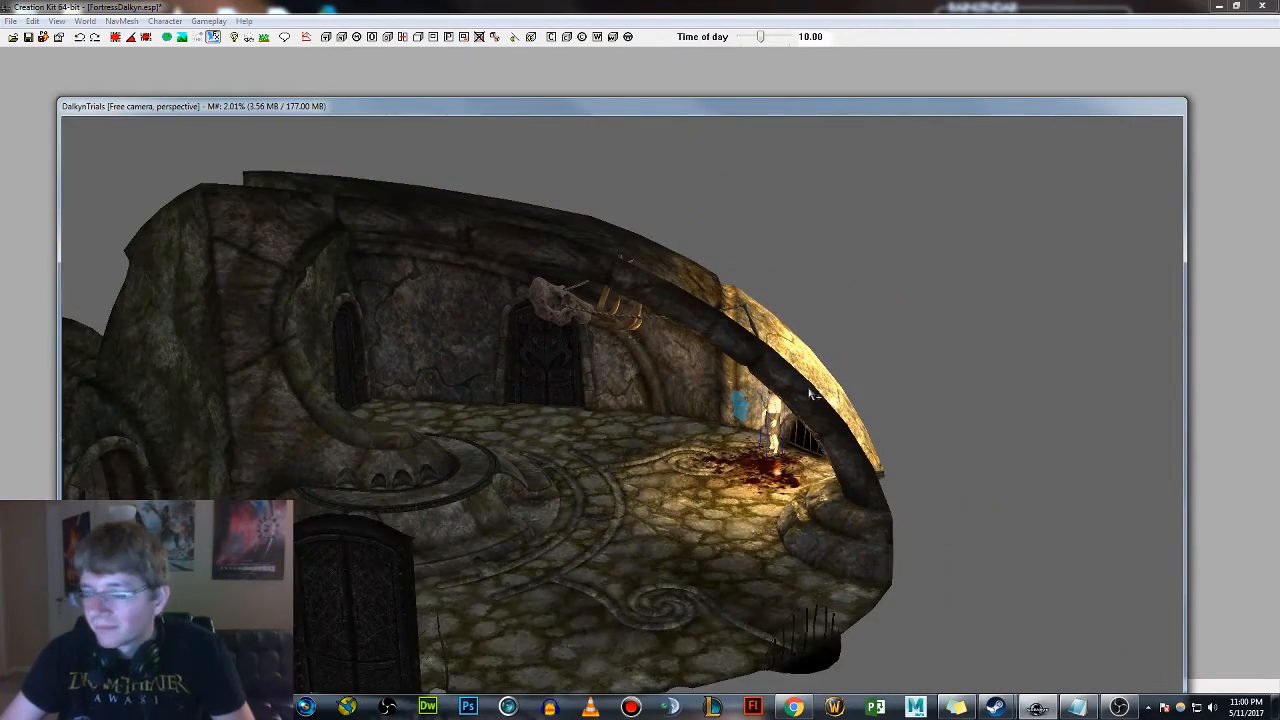
middle_click_drag(597, 338, 546, 423, "shift")
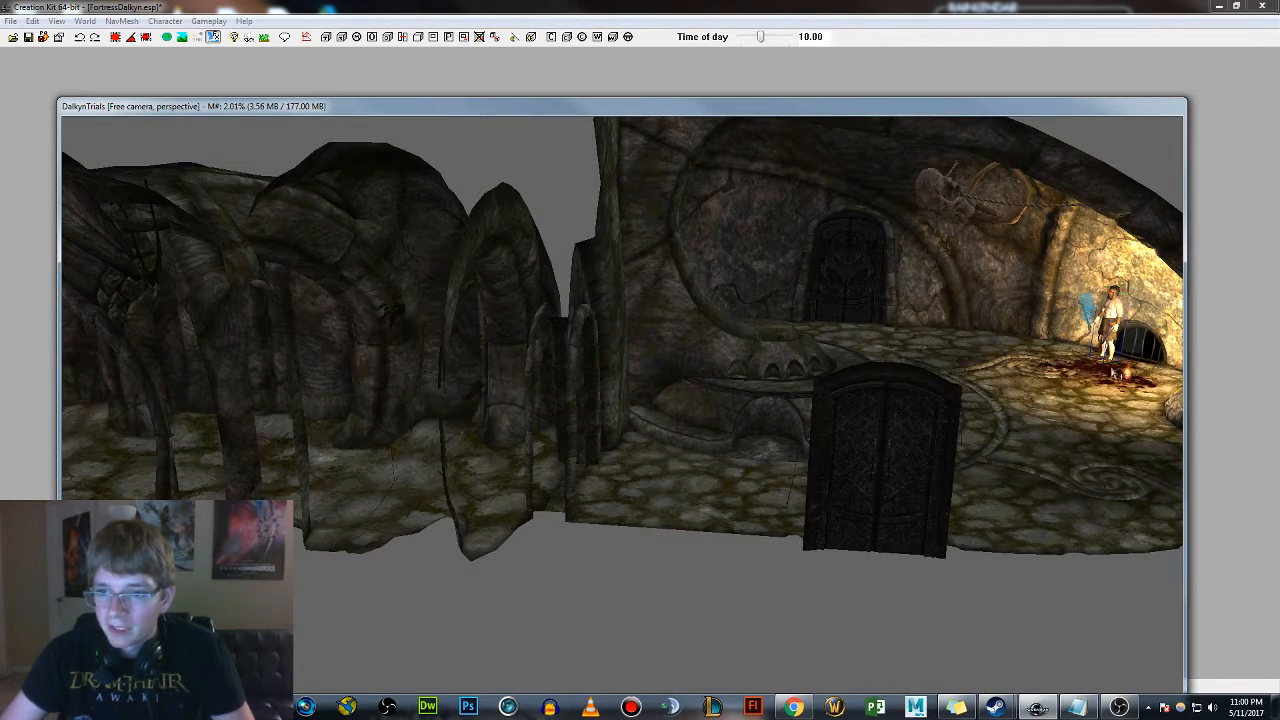
middle_click_drag(889, 420, 800, 425, "shift")
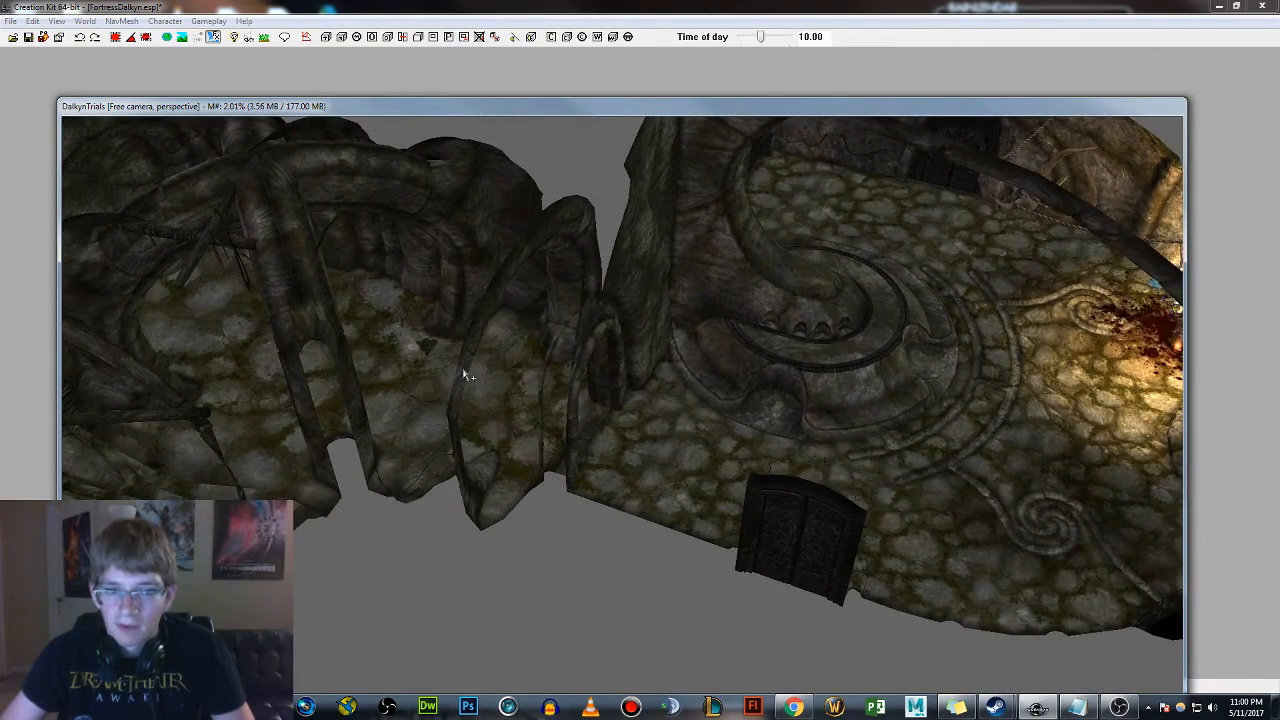
middle_click_drag(465, 375, 558, 443)
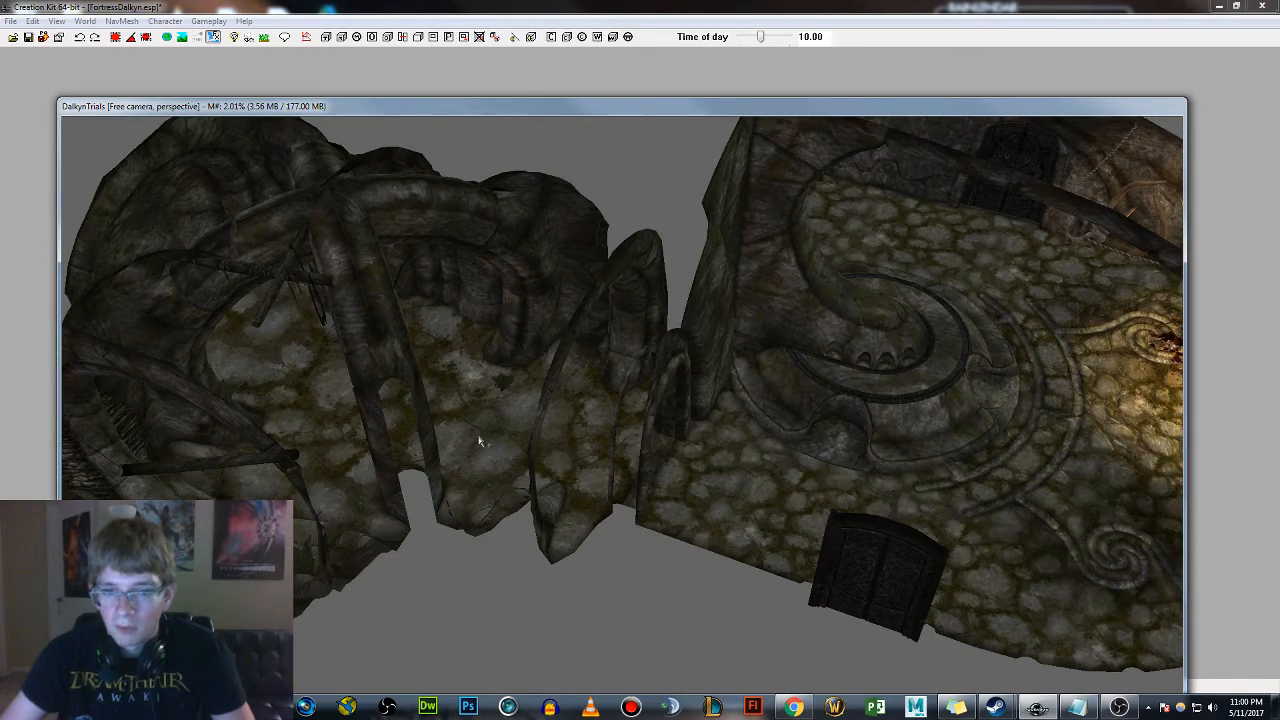
Move the skull ram trap beside the central pedestal near the passage archway and inspect its placement
middle_click_drag(729, 459, 677, 448)
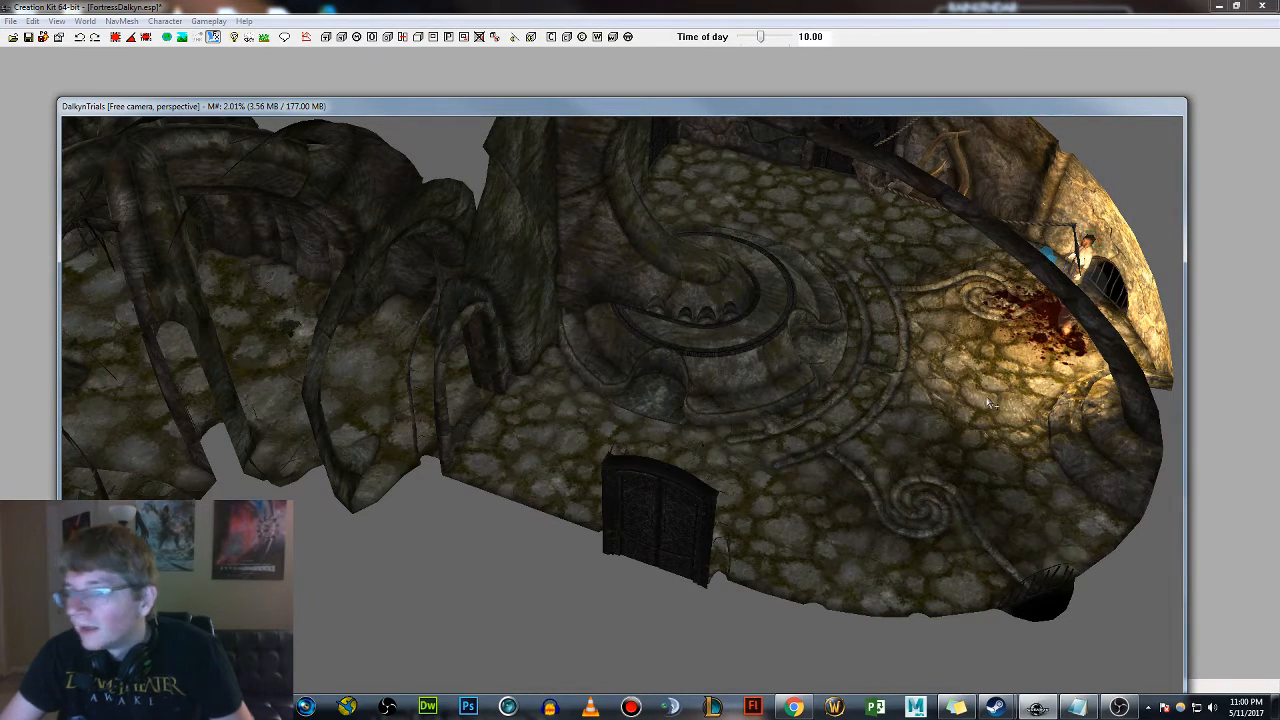
middle_click_drag(988, 403, 770, 304, "shift")
left_click(767, 322)
left_click_drag(770, 304, 505, 369)
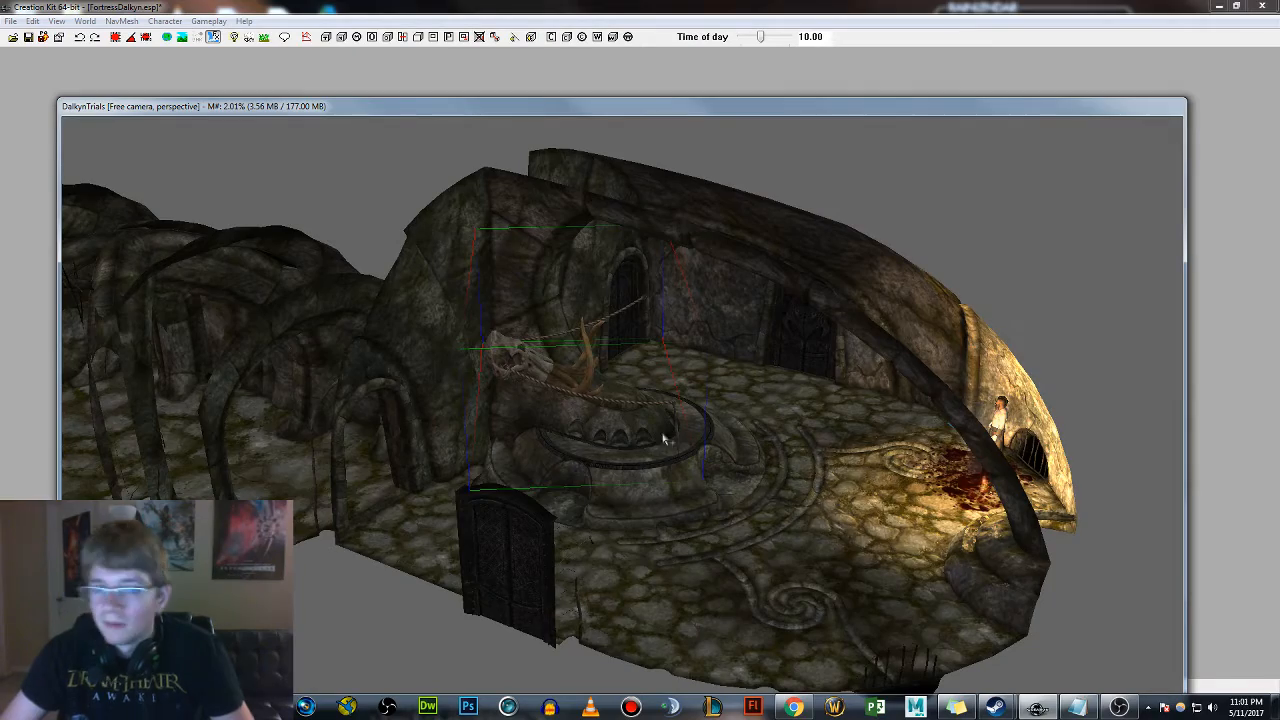
middle_click_drag(664, 439, 833, 405, "shift")
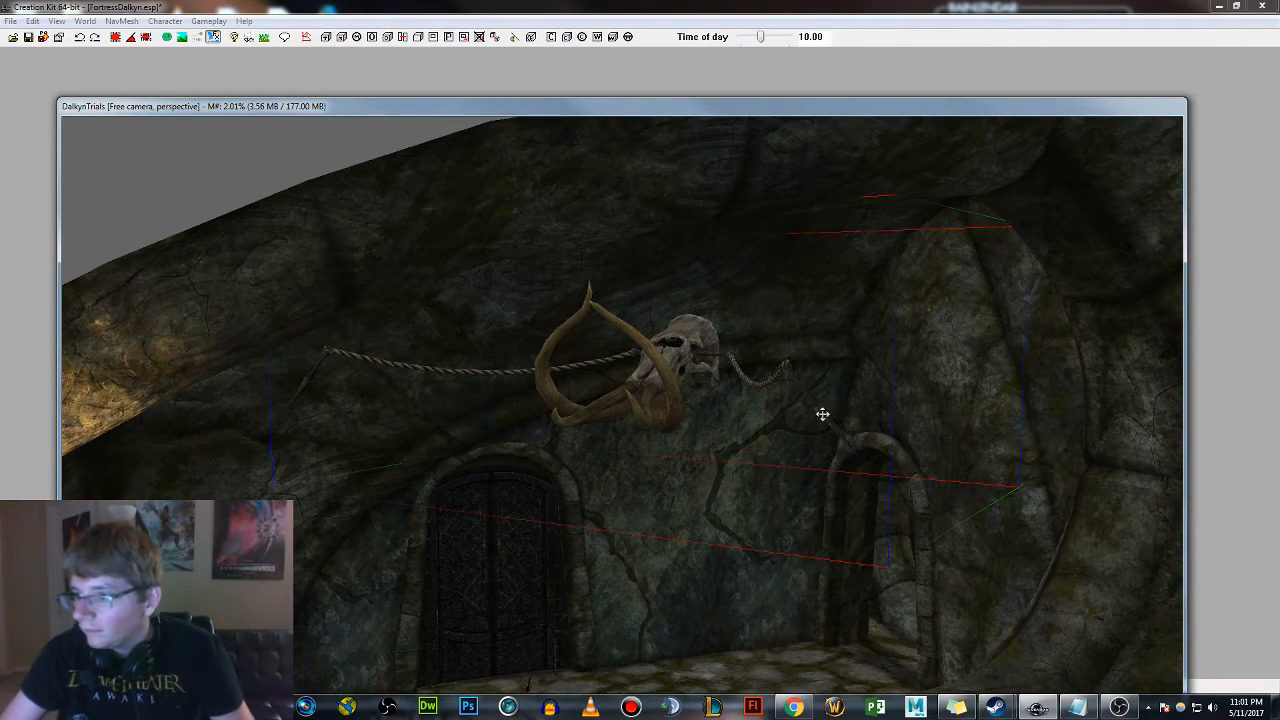
middle_click_drag(822, 414, 870, 460, "shift")
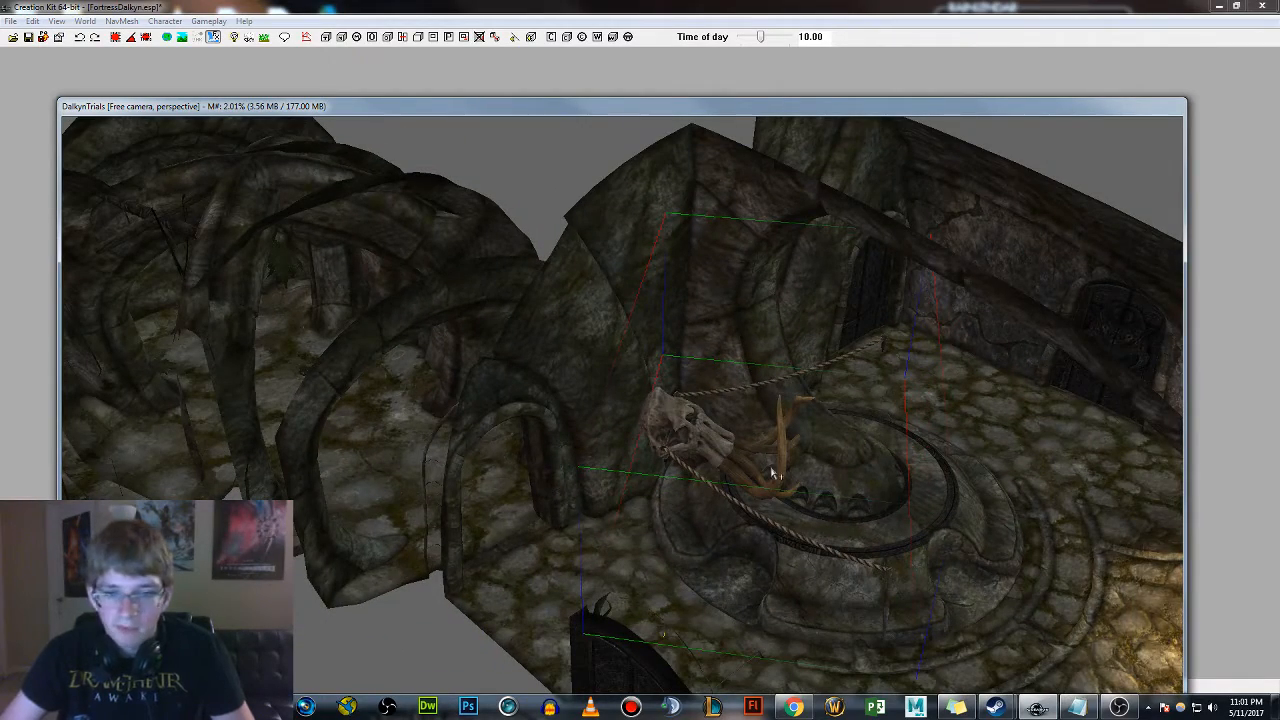
middle_click_drag(772, 474, 714, 462, "shift")
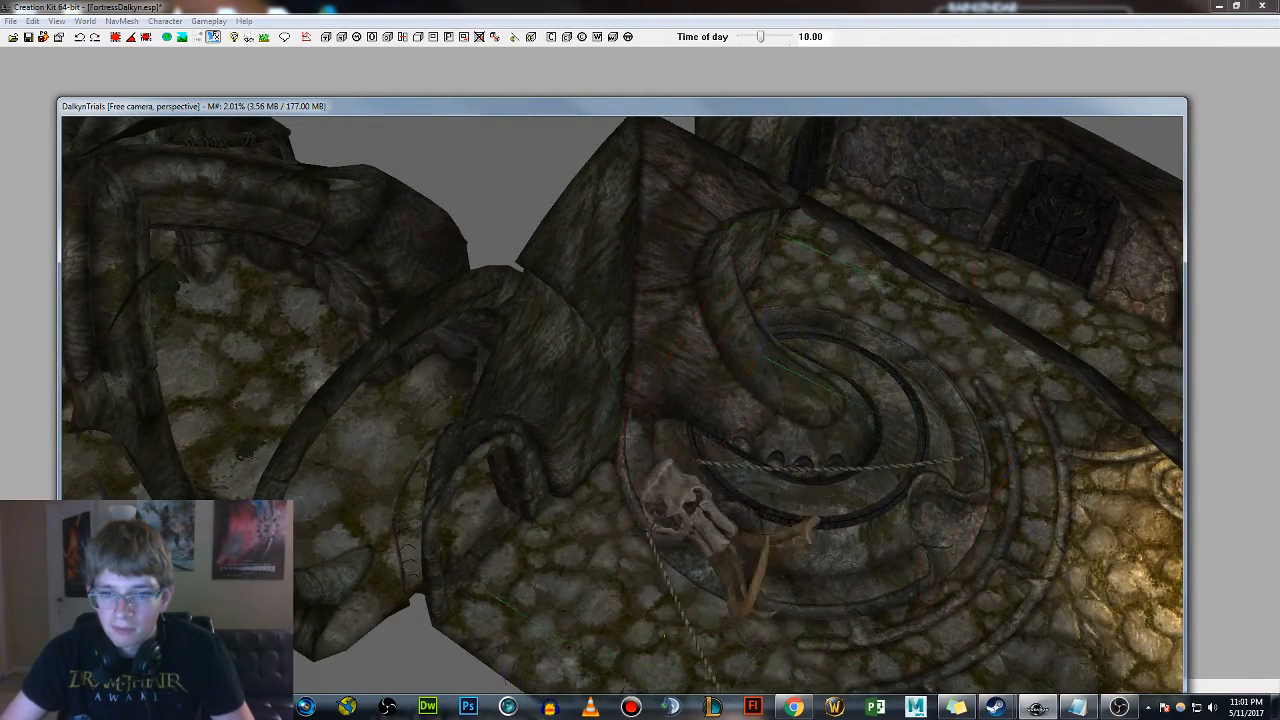
Move the skull ram trap out of the round chamber into the adjoining root-covered passage, hanging high among the roots
scroll(714, 462, "down", 4)
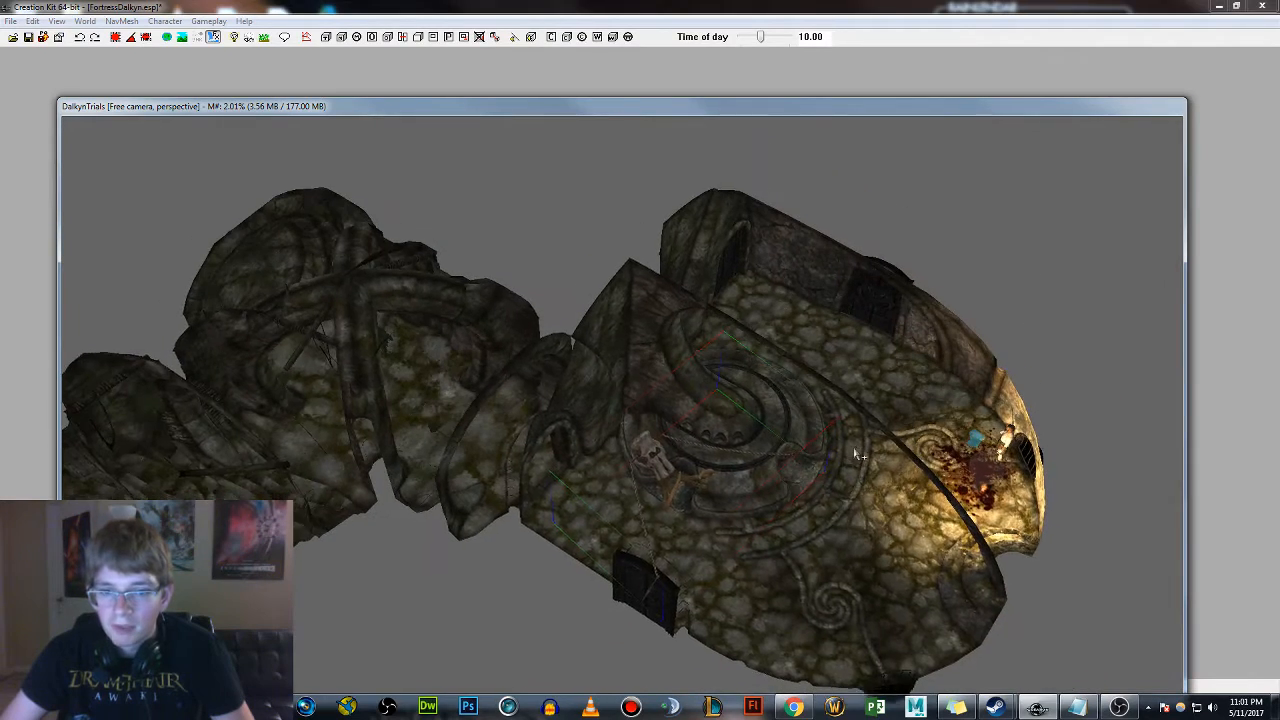
middle_click_drag(858, 456, 876, 484, "shift")
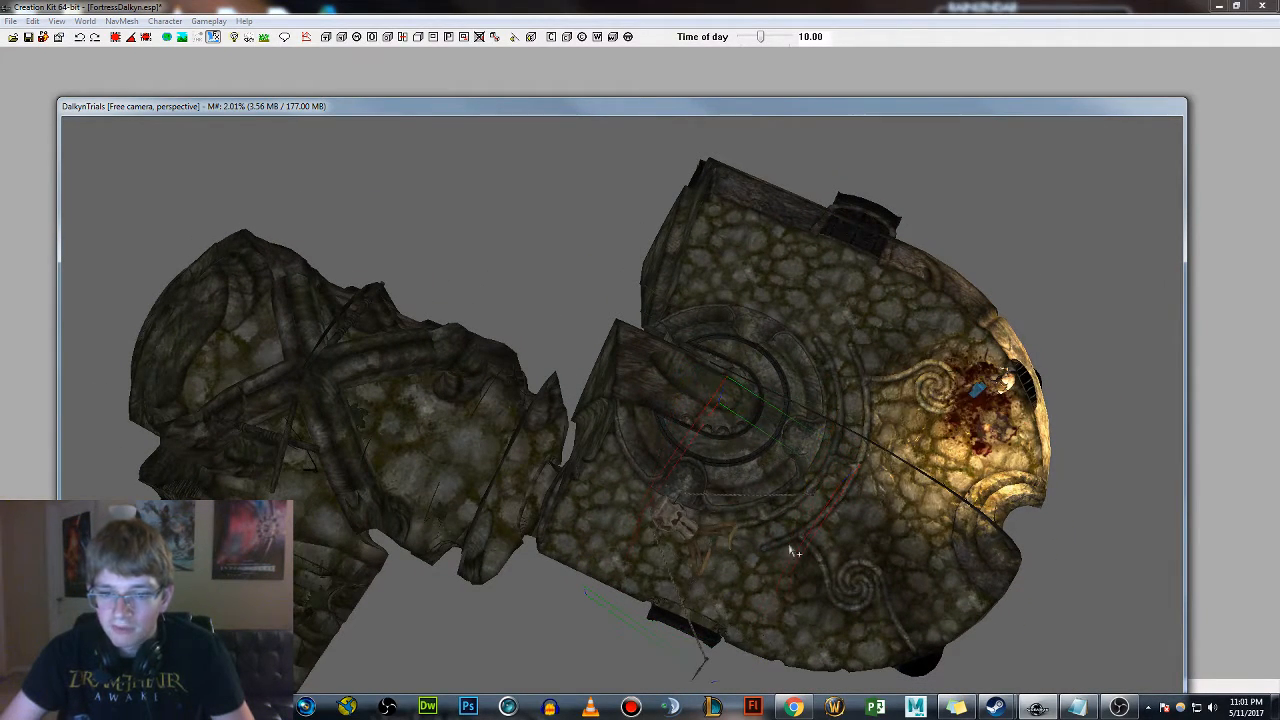
middle_click_drag(791, 551, 815, 433, "shift")
scroll(815, 433, "up", 2)
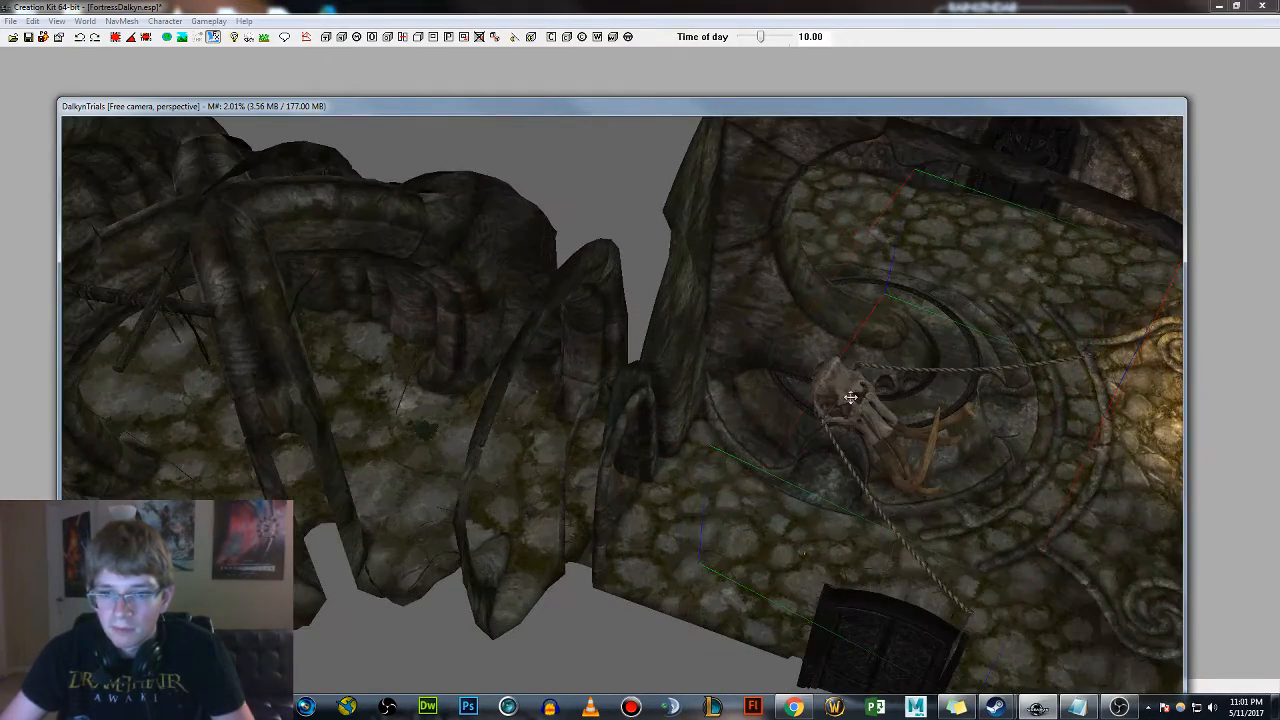
left_click_drag(850, 397, 338, 425)
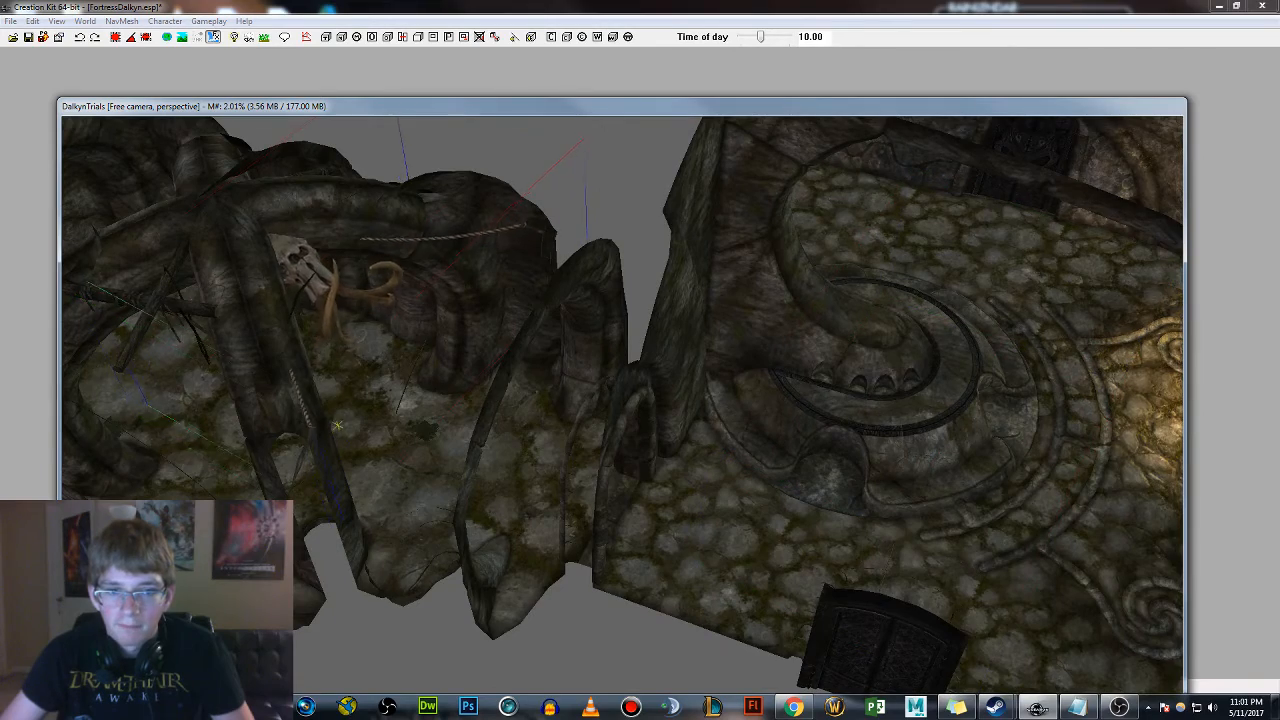
middle_click_drag(302, 262, 577, 194, "shift")
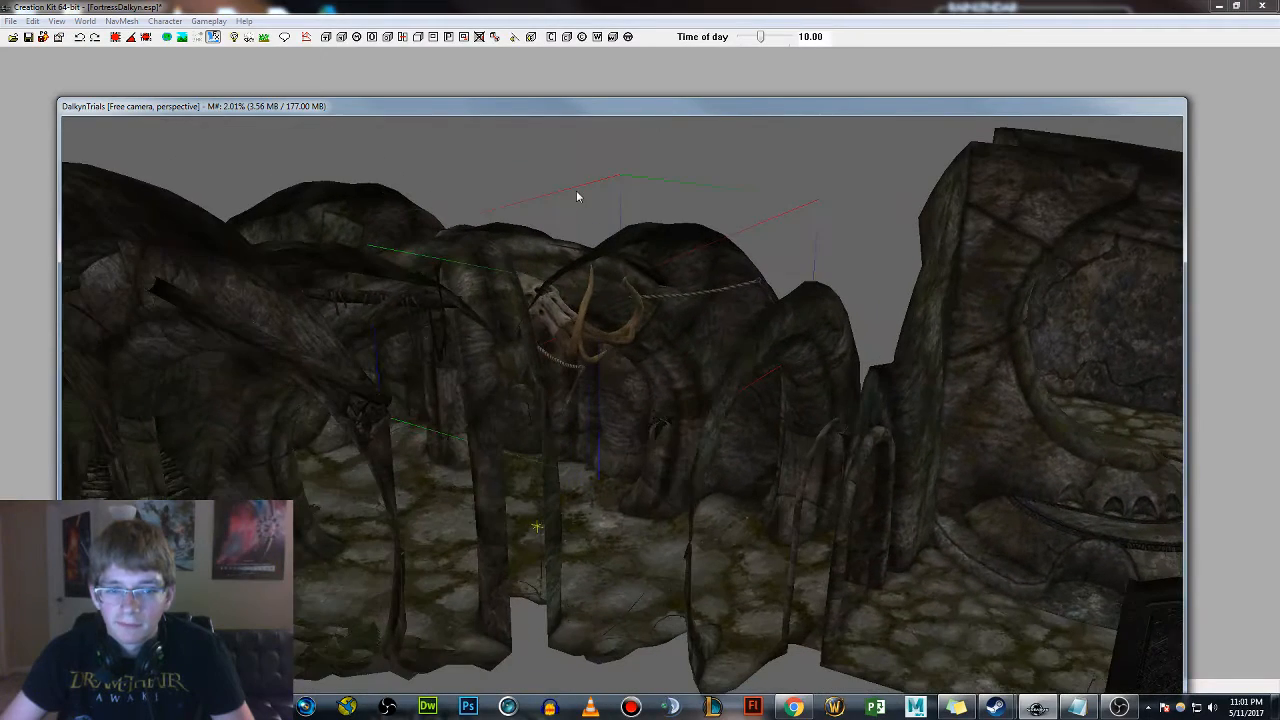
Set the tripwire further down the passage as the skull ram trap's activate ref
middle_click_drag(789, 404, 255, 255, "shift")
middle_click_drag(319, 279, 456, 435, "shift")
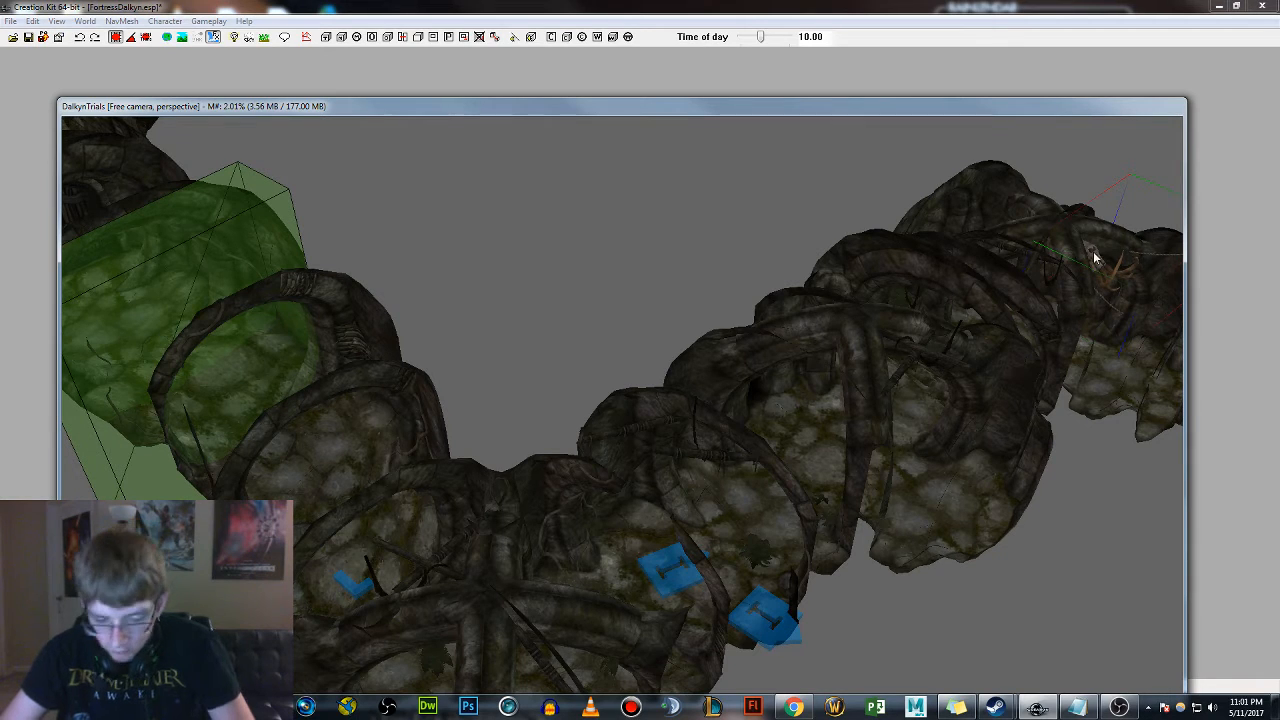
key("minus")
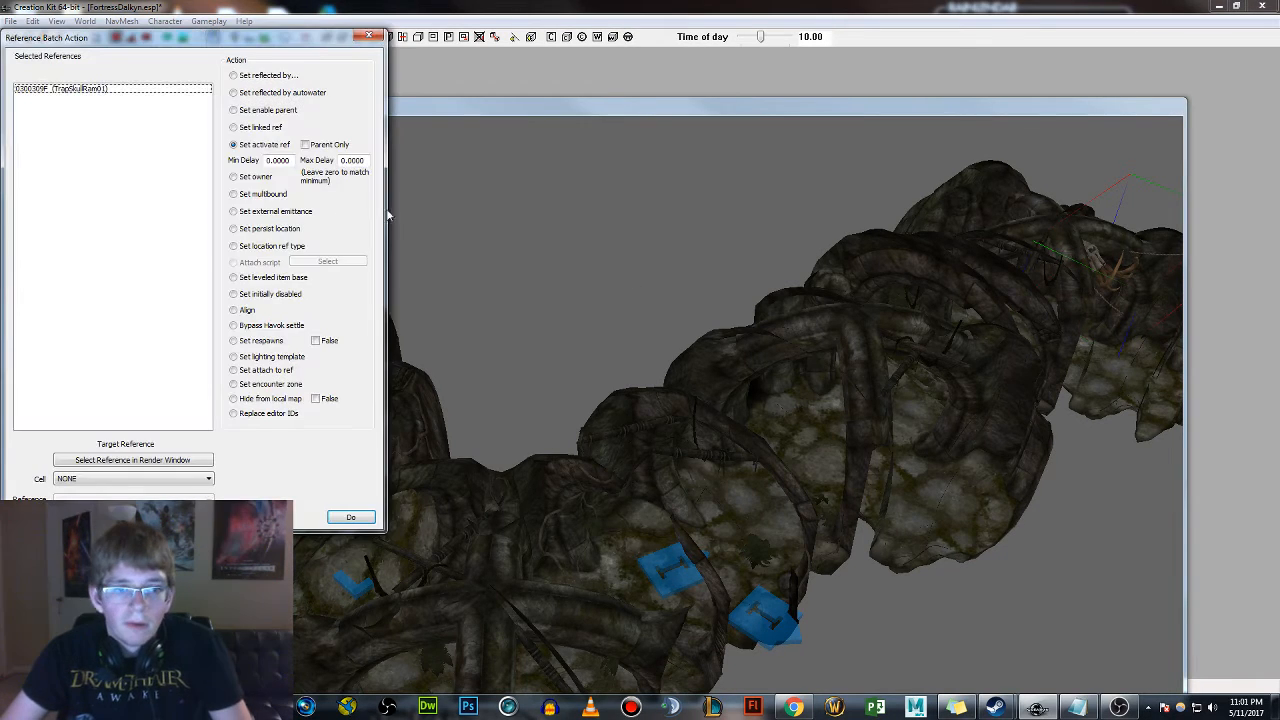
left_click(166, 459)
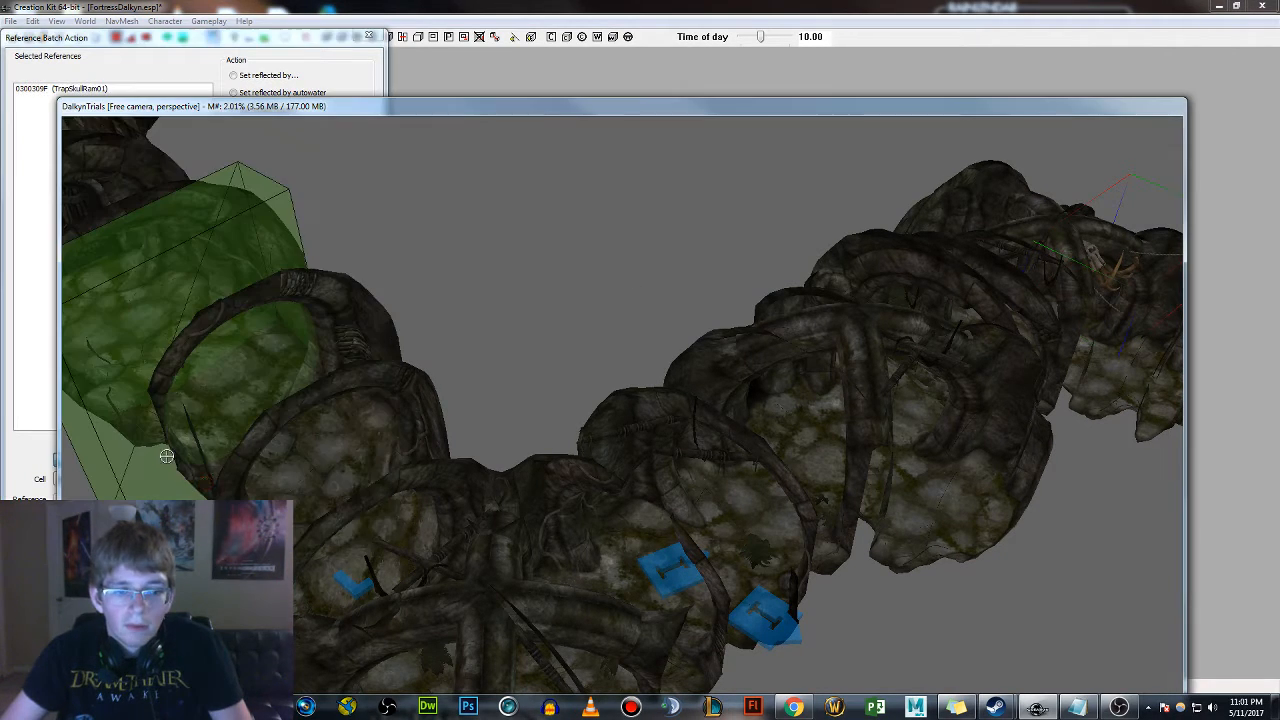
left_click(357, 591)
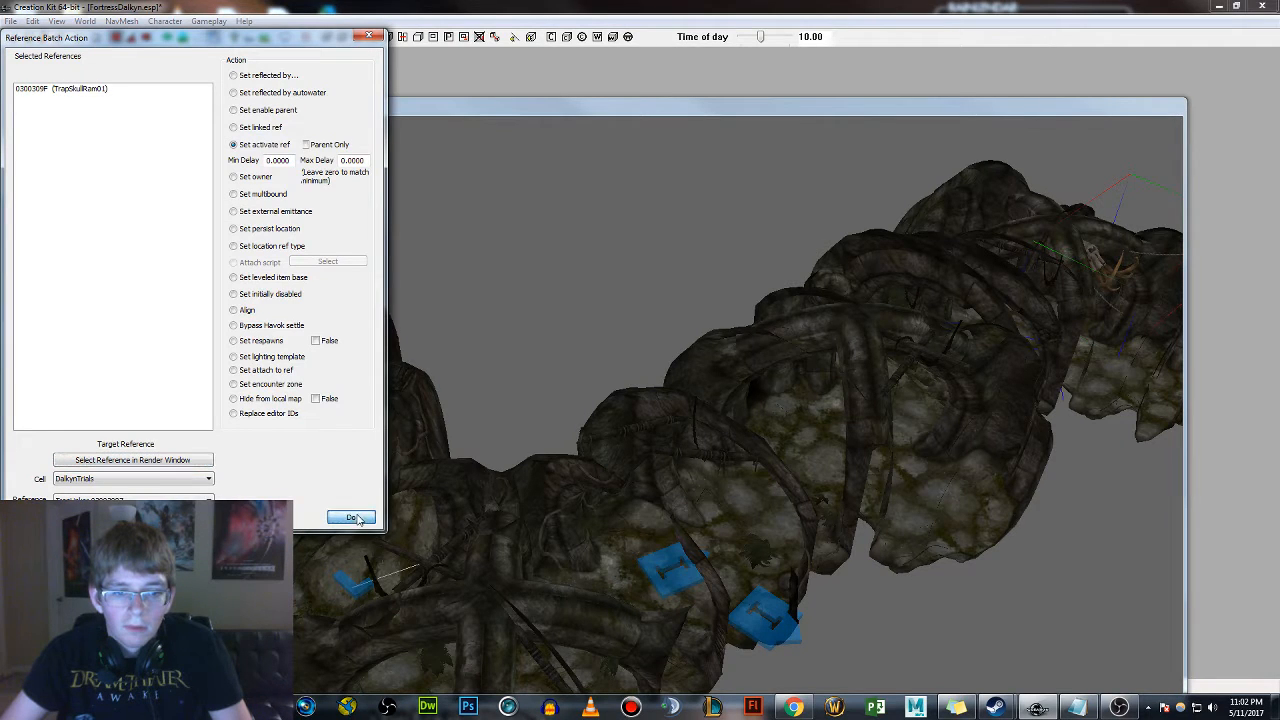
left_click(378, 36)
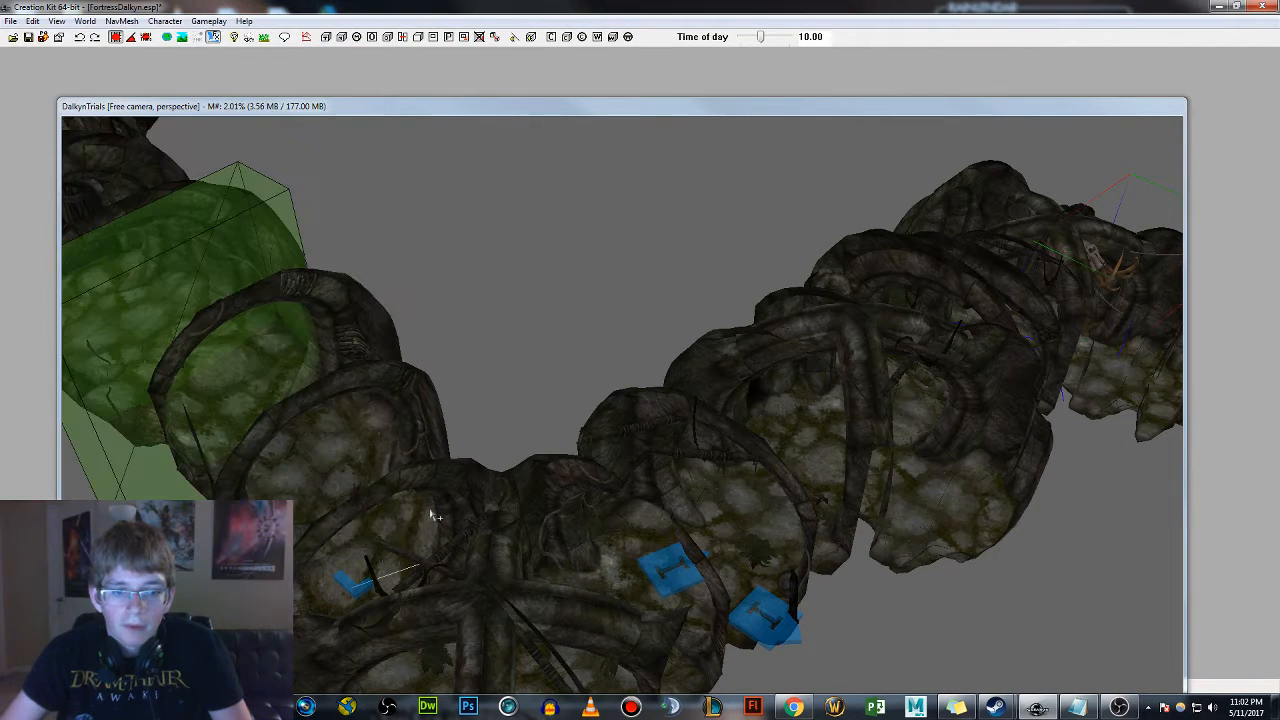
left_click(358, 591)
Paste a copy of the lit chamber's blood spray decal onto the passage floor near the archway
middle_click_drag(951, 380, 704, 455, "shift")
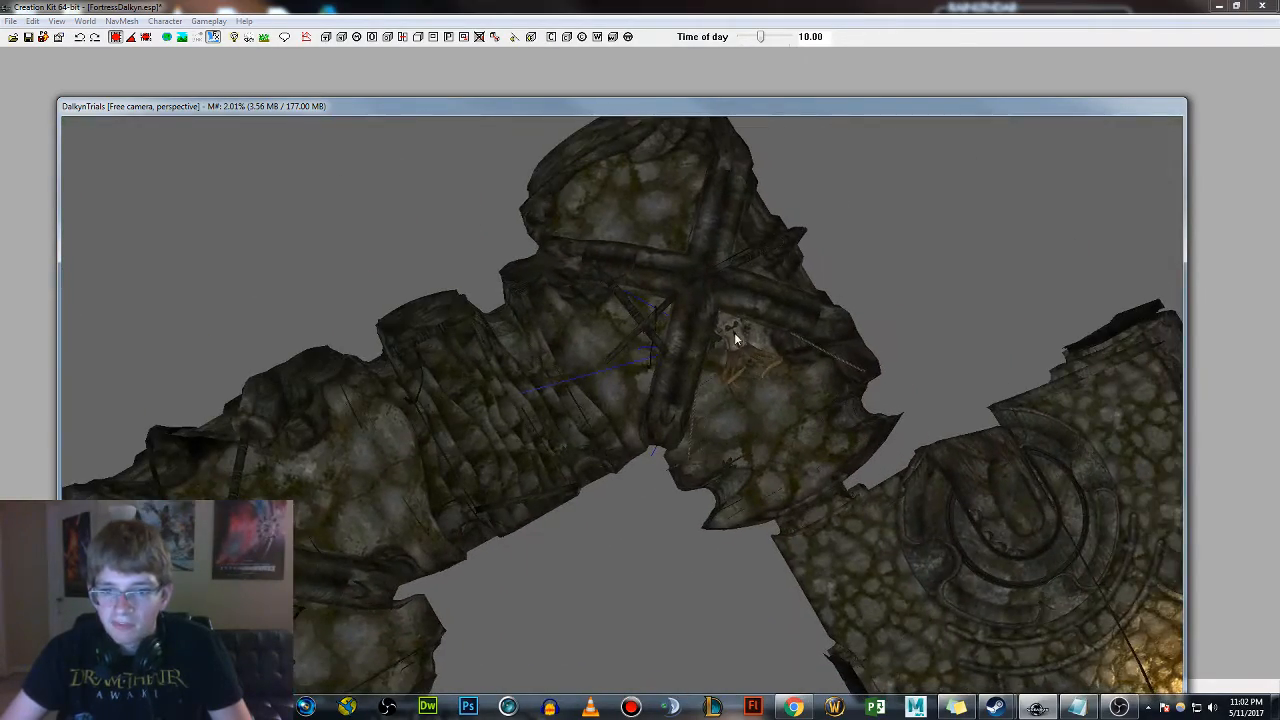
left_click(735, 338)
middle_click_drag(735, 338, 712, 305, "shift")
left_click(1022, 299)
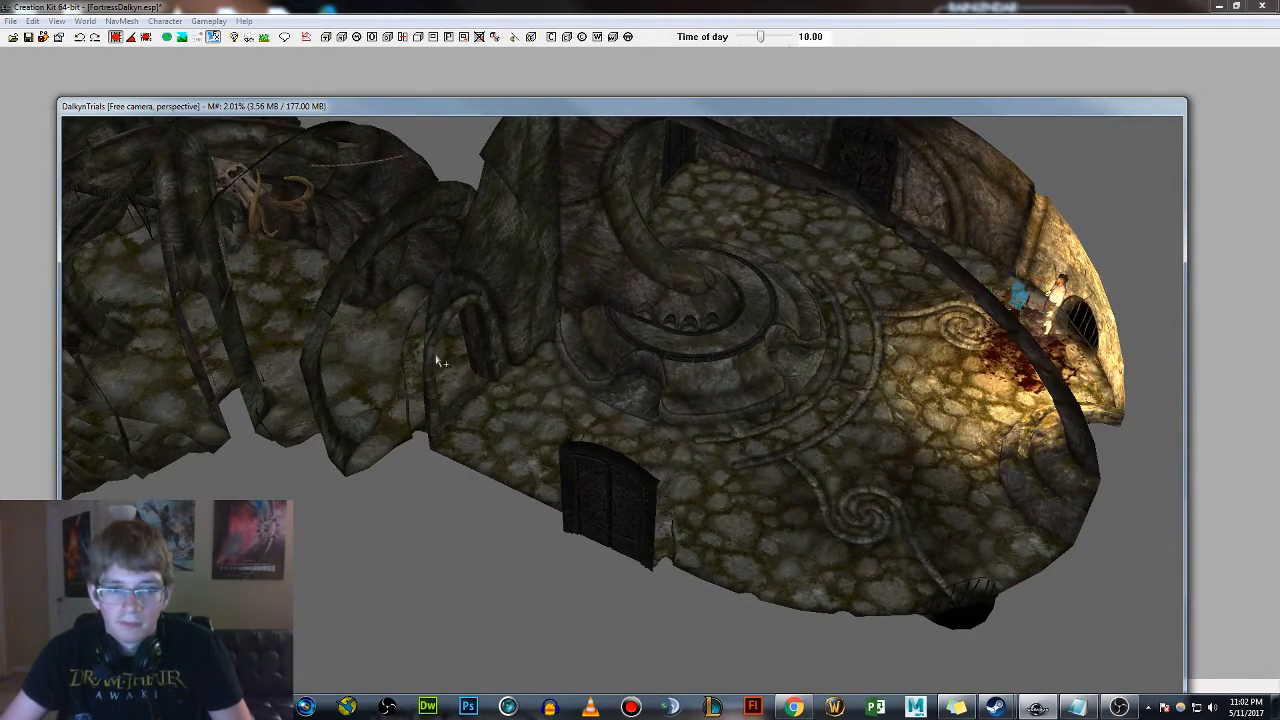
key("ctrl+v")
middle_click_drag(377, 366, 406, 374)
scroll(466, 377, "up", 4)
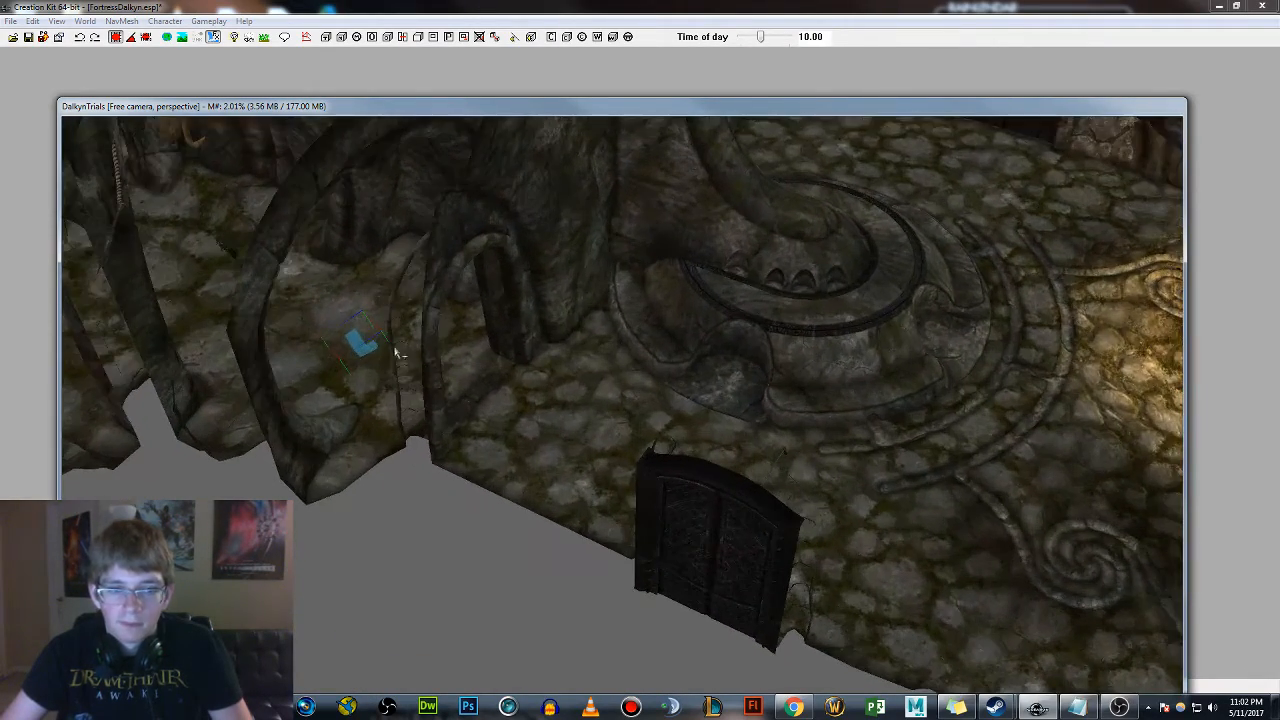
Reposition and angle the pasted decal so its blood spray covers the passage floor just outside the archway
left_click_drag(383, 355, 228, 382)
key("q")
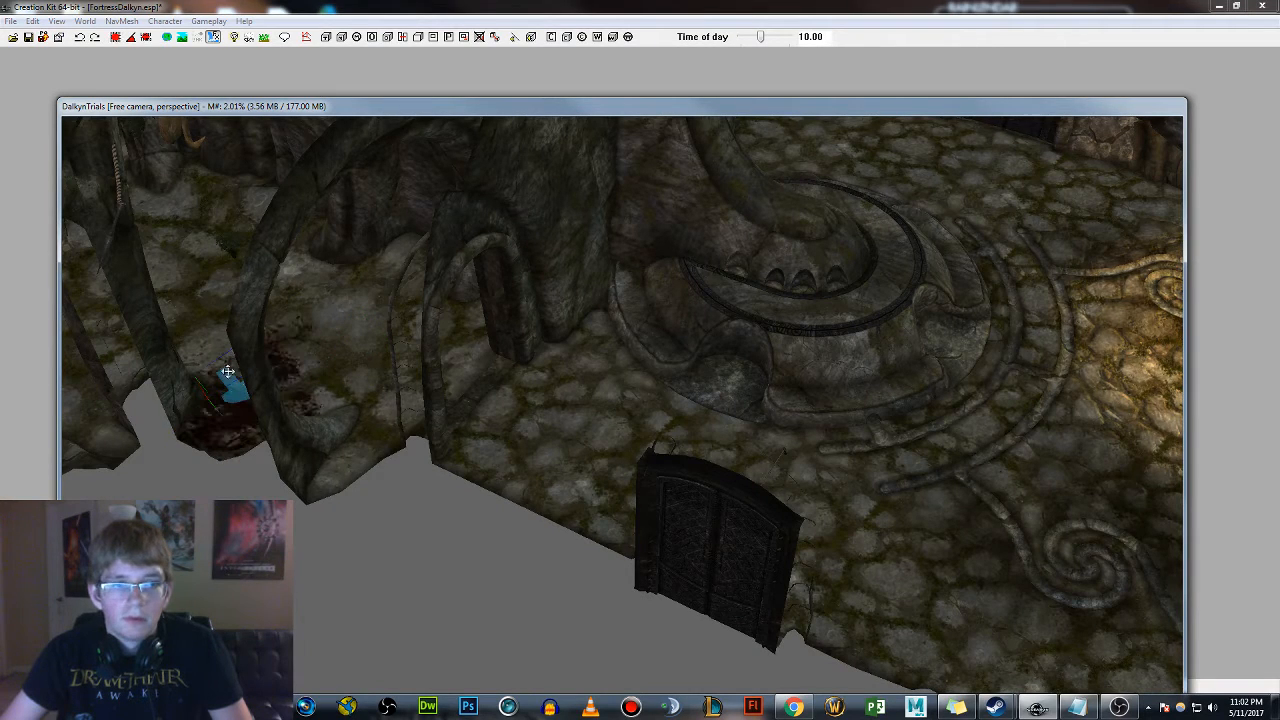
left_click_drag(256, 374, 384, 333)
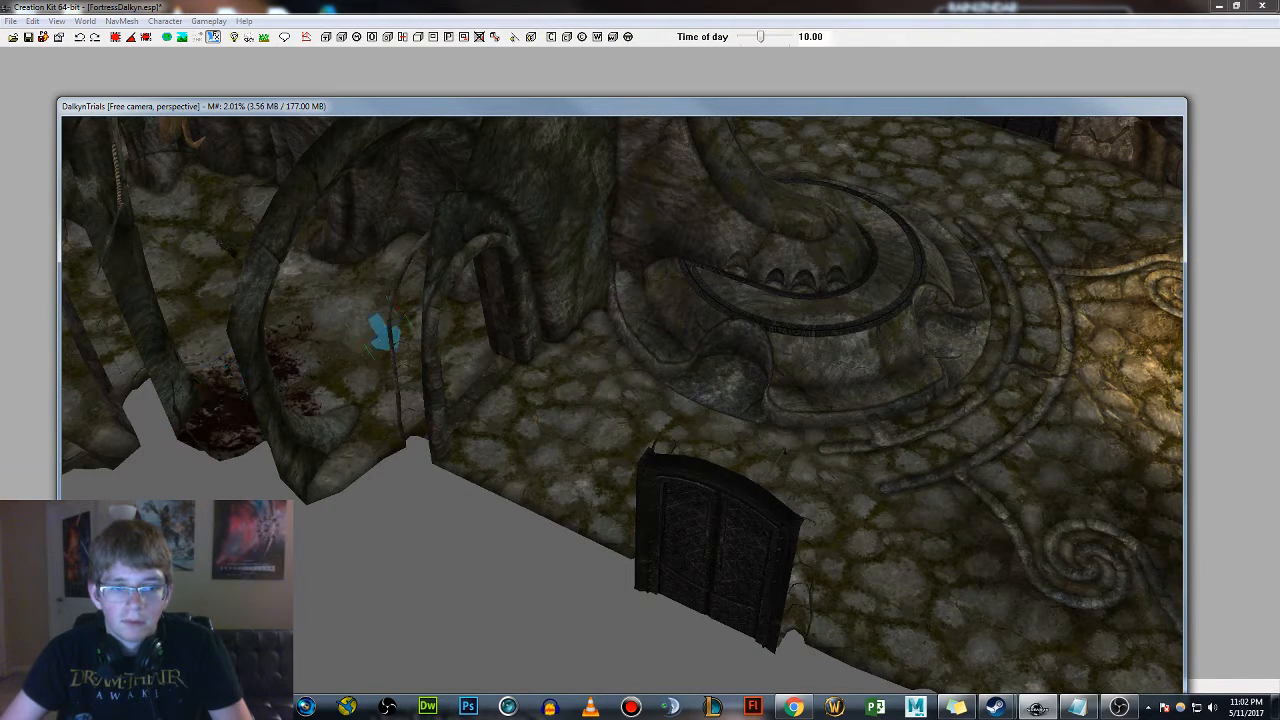
left_click_drag(280, 352, 398, 303)
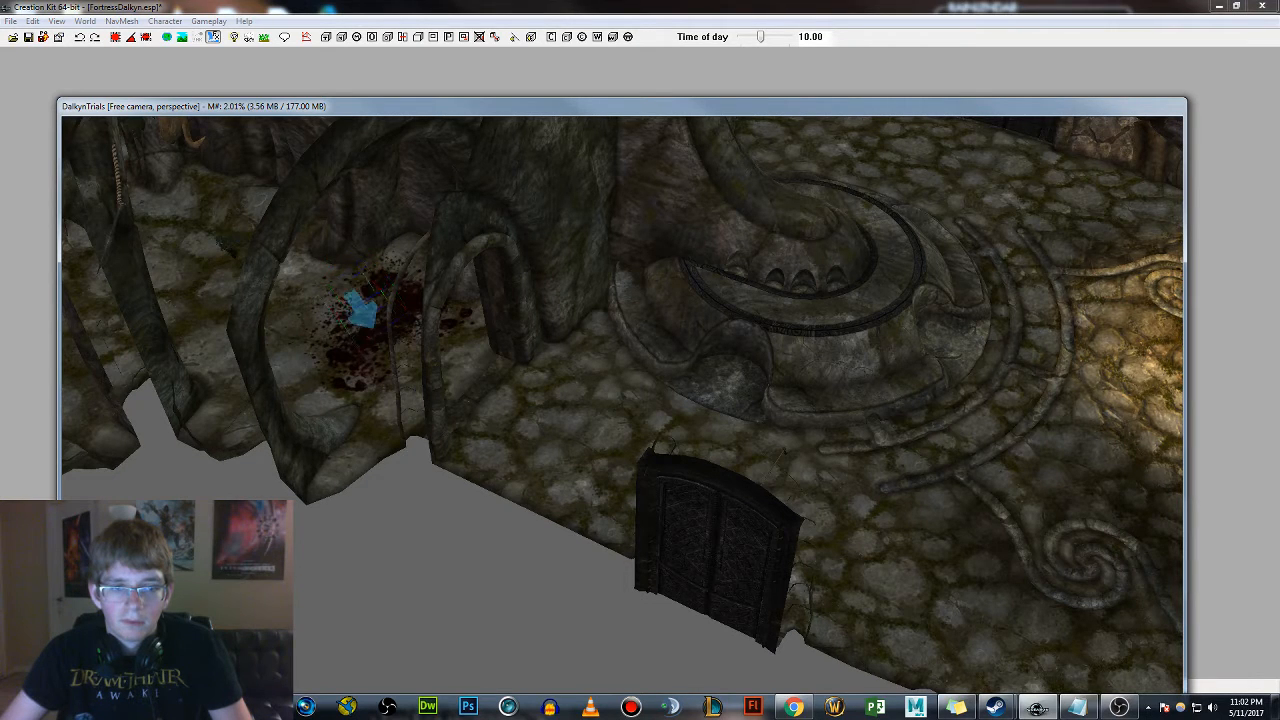
left_click_drag(352, 322, 312, 250)
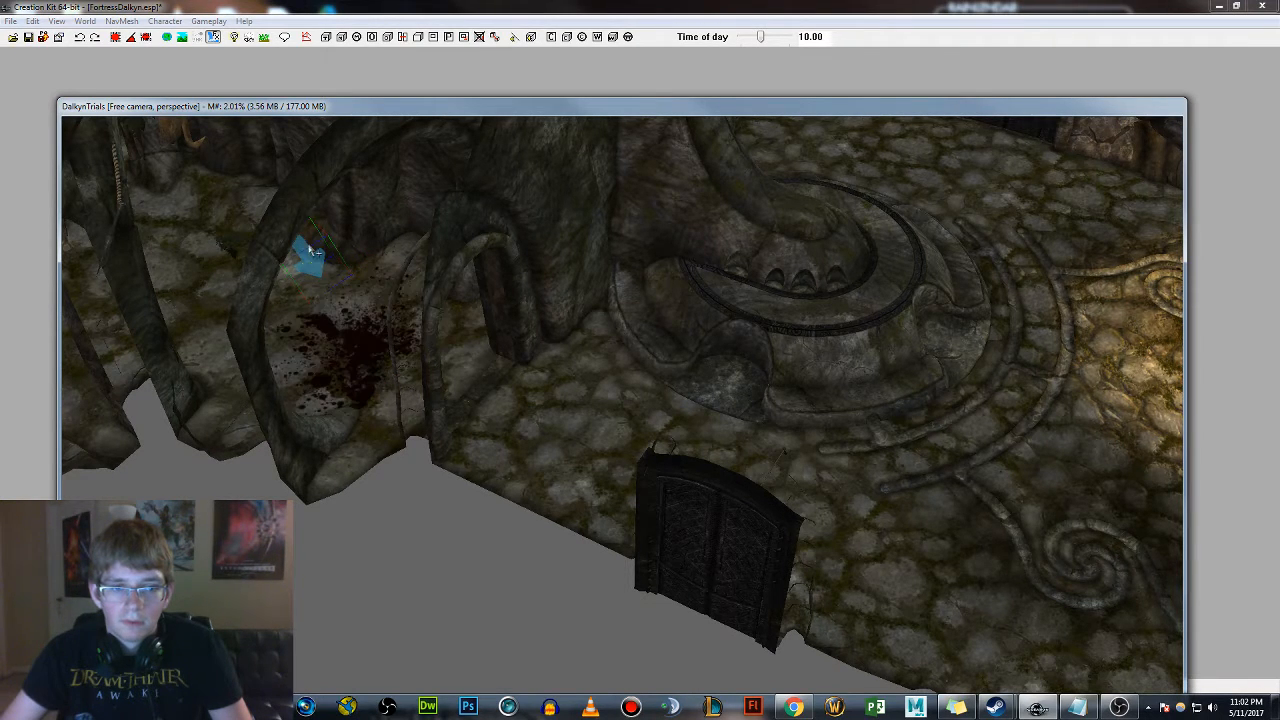
mouse_move(343, 270)
middle_mouse_down("shift")
mouse_move(380, 257)
mouse_move(357, 274)
middle_mouse_up("shift")
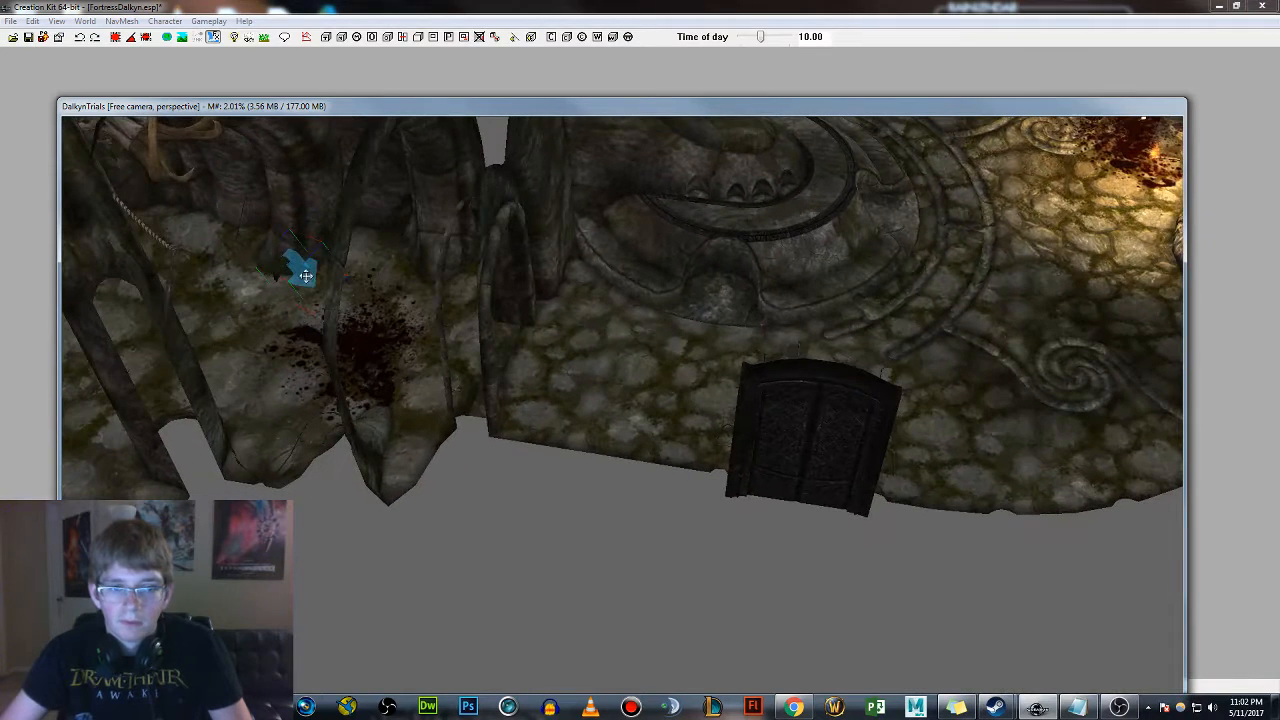
Paste another blood decal on the chamber floor beside the freestanding door and replace it with DecalBloodSprayGroundSmall
key("ctrl+v")
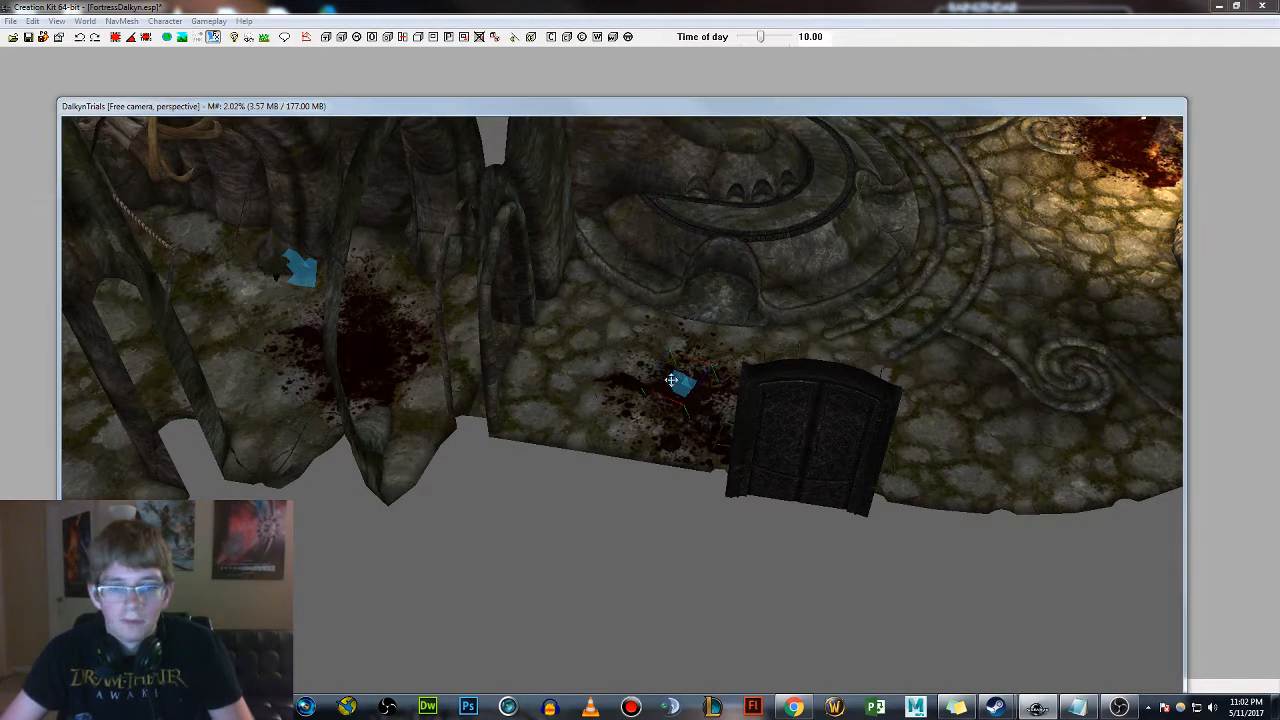
key("ctrl+f")
left_click(200, 100)
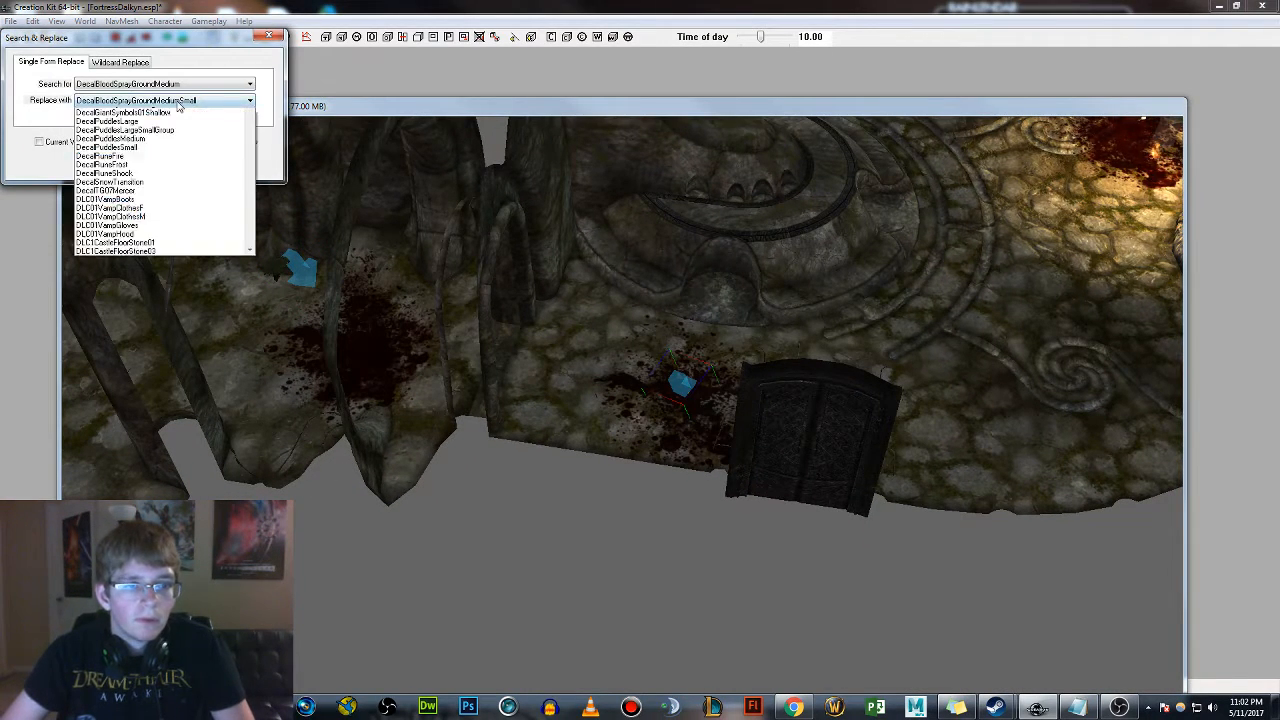
left_click(128, 200)
left_click(101, 162)
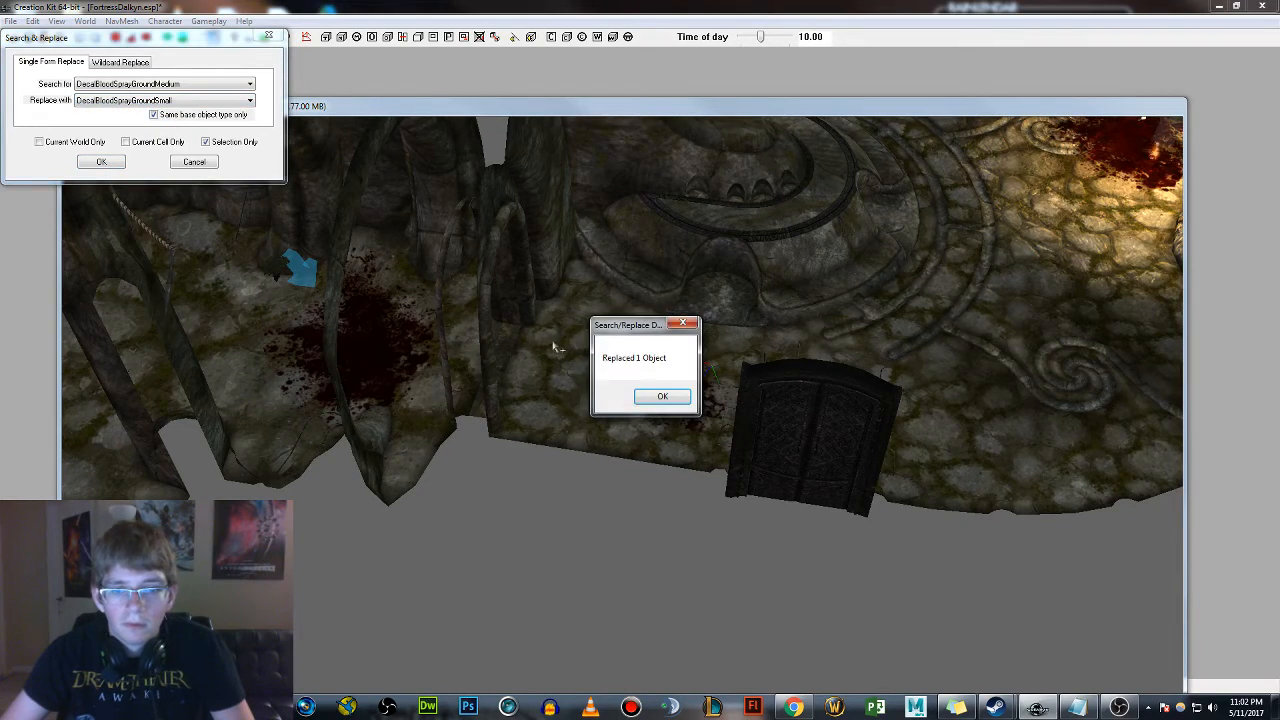
left_click(663, 400)
Replace the passage's DecalBloodSprayGroundMedium decal with DecalBloodSprayGroundMediumSmall, limited to the selection
mouse_move(657, 403)
middle_mouse_down("shift")
mouse_move(574, 374)
mouse_move(608, 354)
mouse_move(773, 391)
mouse_move(718, 352)
middle_mouse_up("shift")
scroll(606, 350, "up", 4)
scroll(773, 391, "down", 4)
scroll(714, 354, "up", 3)
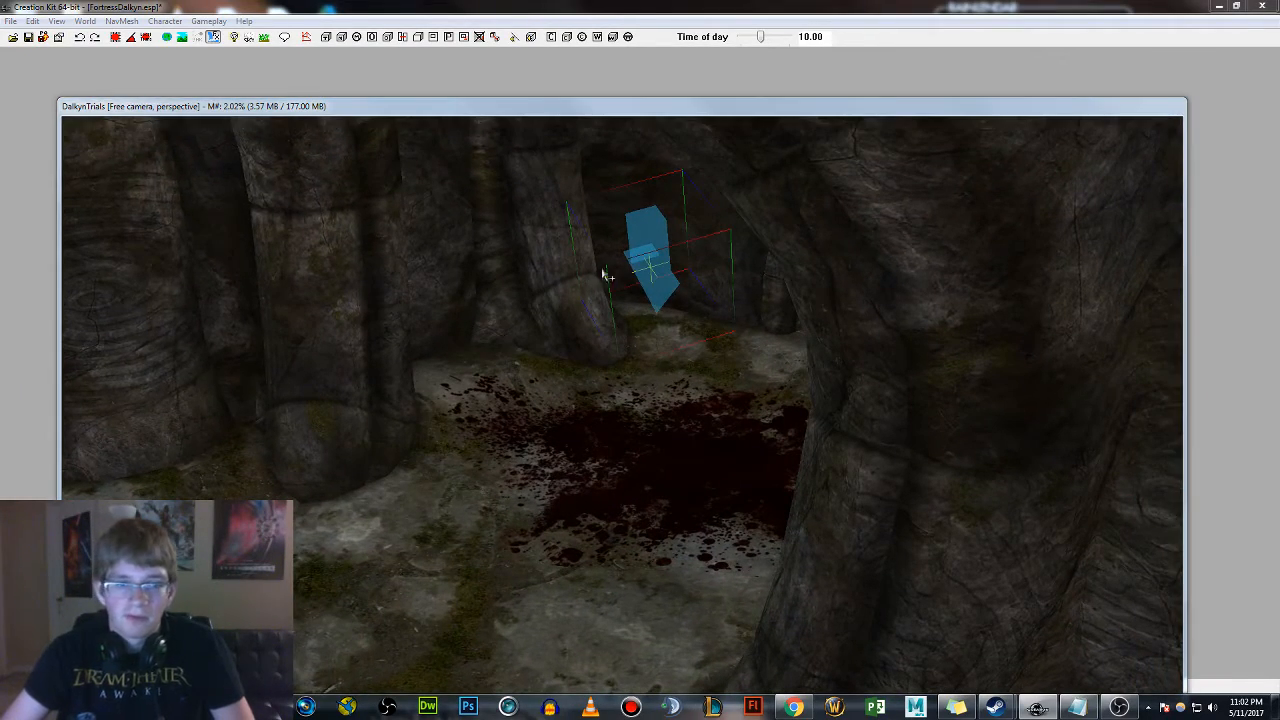
key("ctrl+f")
left_click(101, 162)
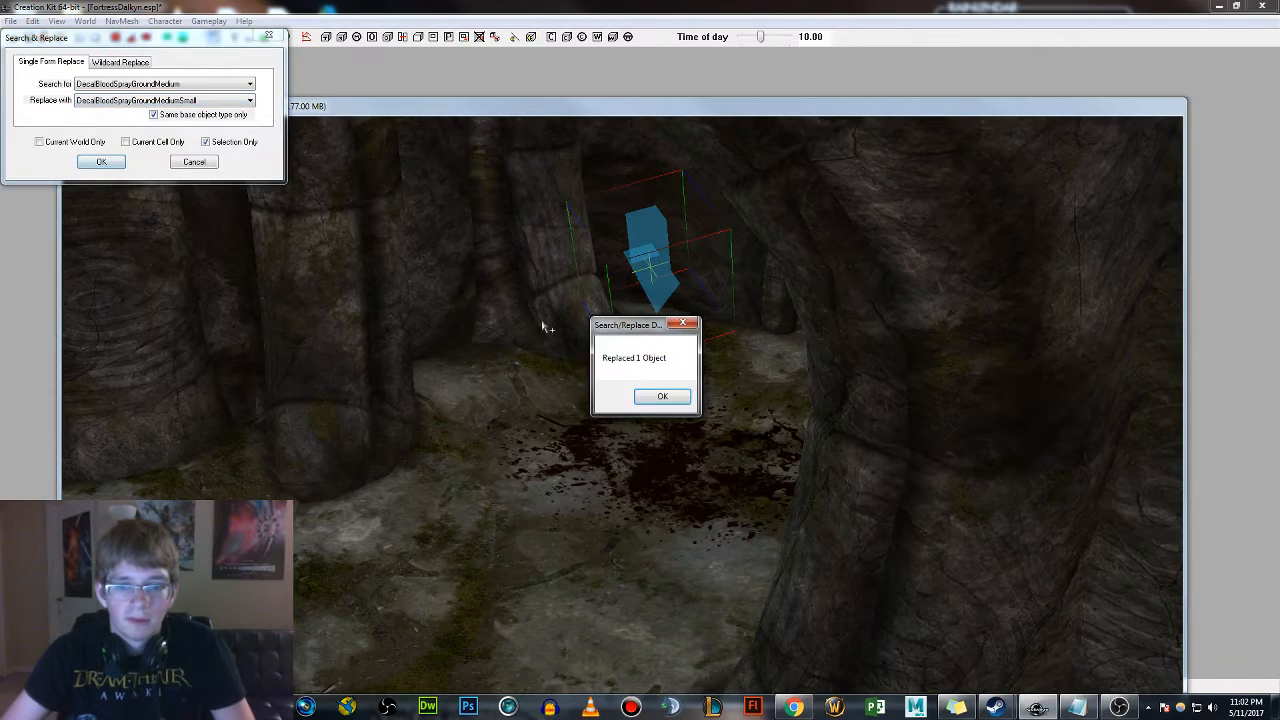
left_click(660, 397)
Replace the small blood decal beside the pedestal with DecalBloodSprayGroundTiny, limited to the selection
scroll(736, 347, "down", 10)
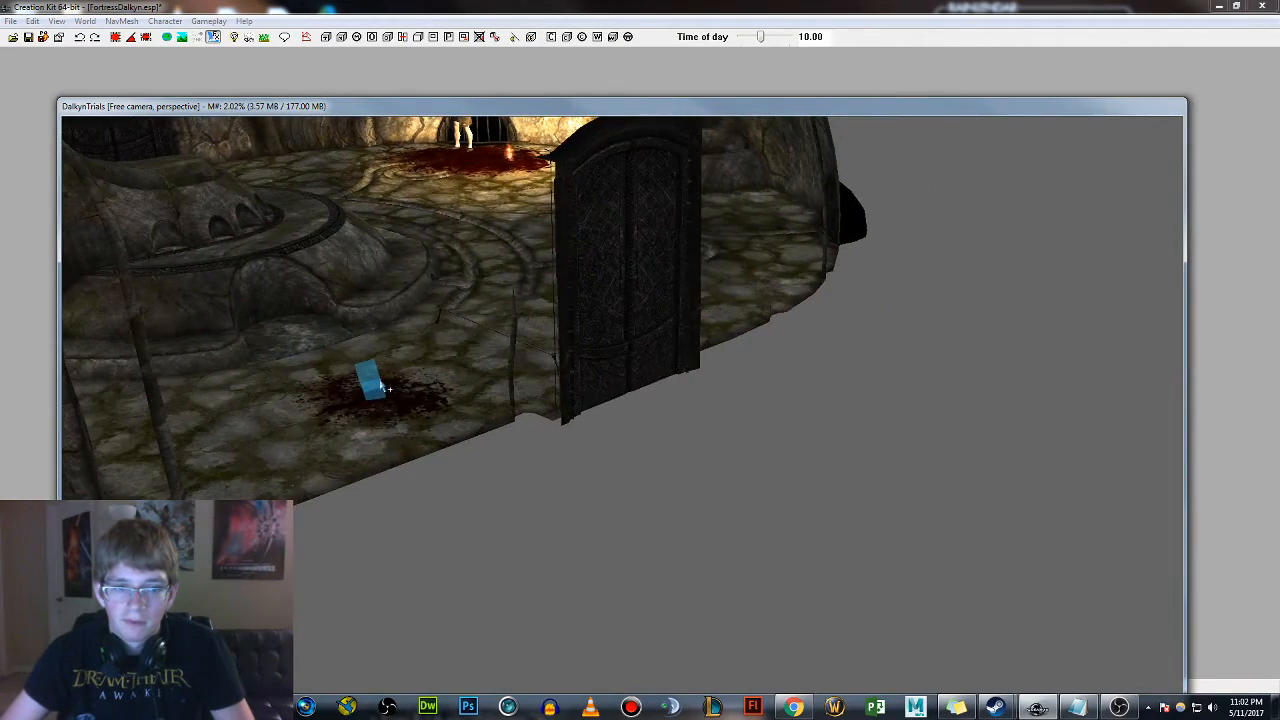
left_click(377, 385)
middle_click_drag(372, 383, 357, 431, "shift")
key("ctrl+f")
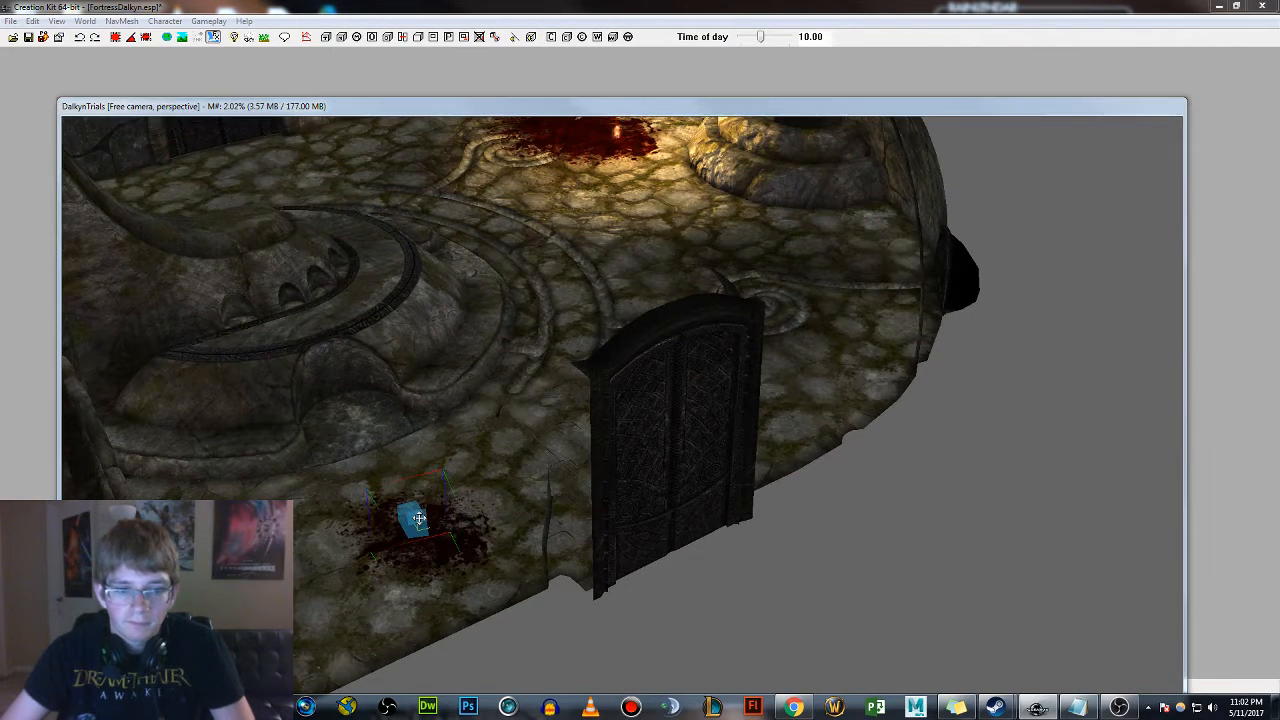
left_click(101, 163)
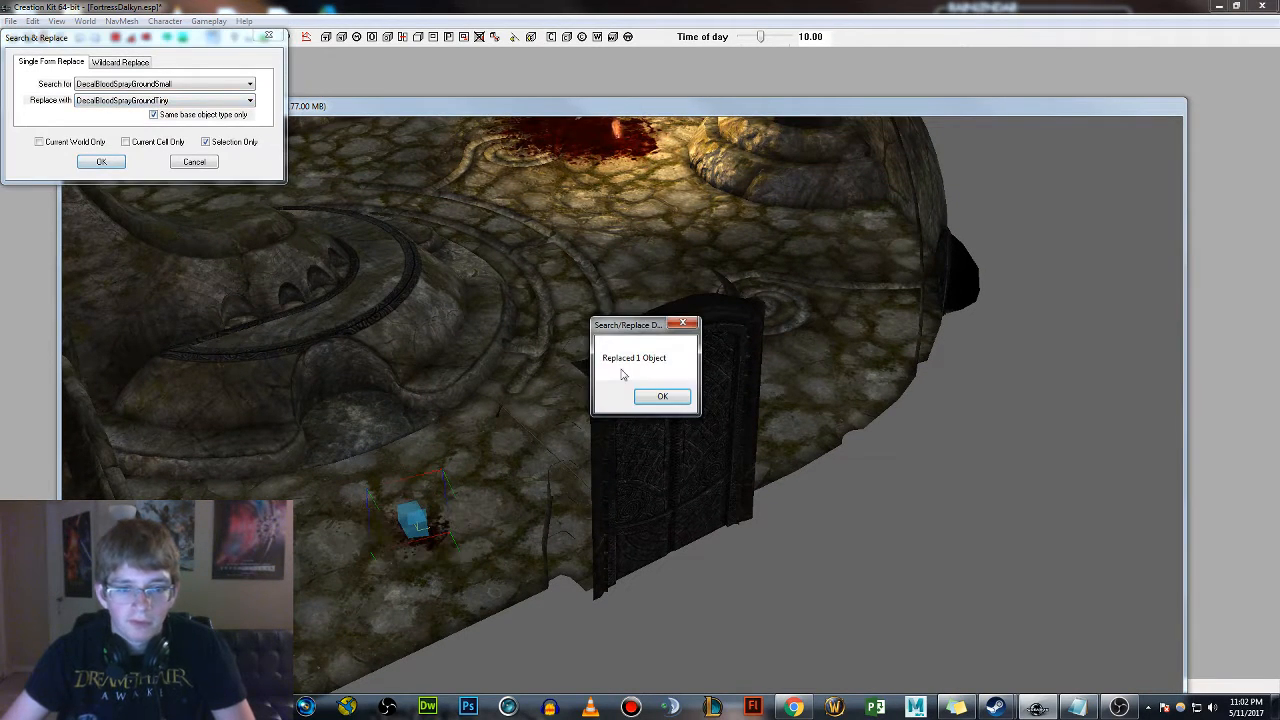
left_click(664, 396)
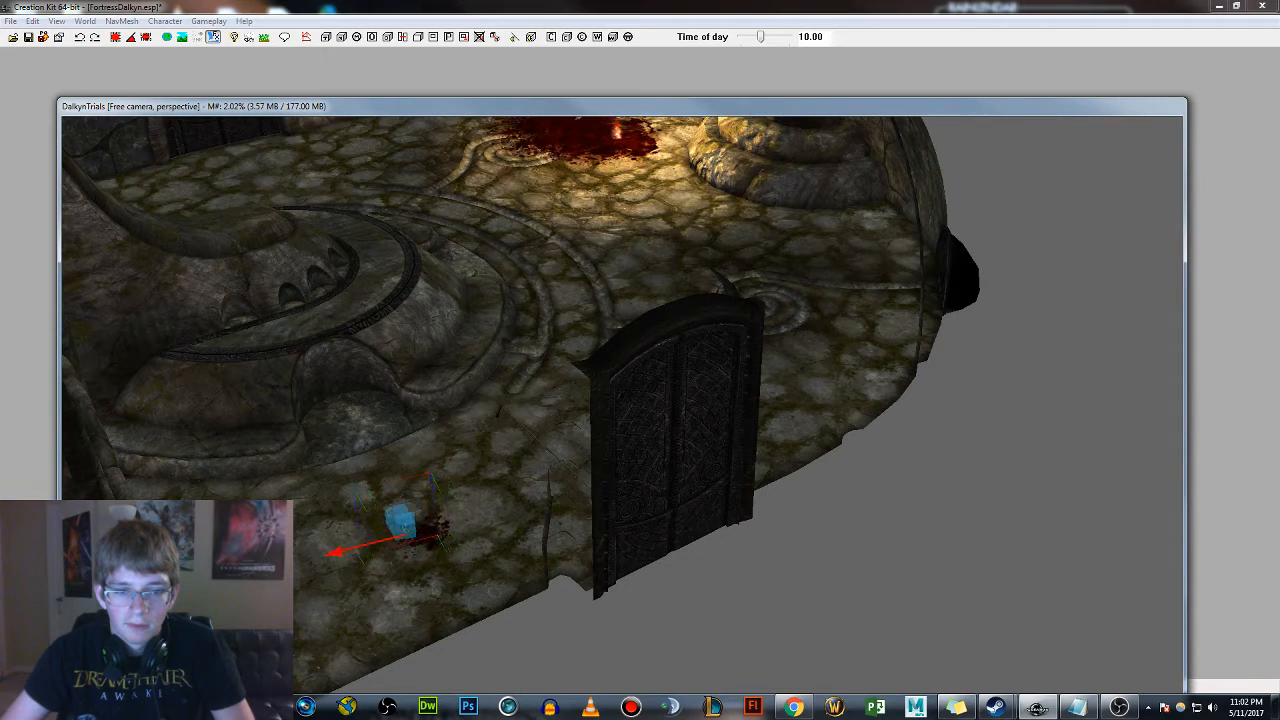
Reposition the tiny blood decal, place copies as a trail towards the lit blood pool, and hide the markers
mouse_move(402, 522)
left_mouse_down()
mouse_move(366, 455)
mouse_move(371, 470)
left_mouse_up()
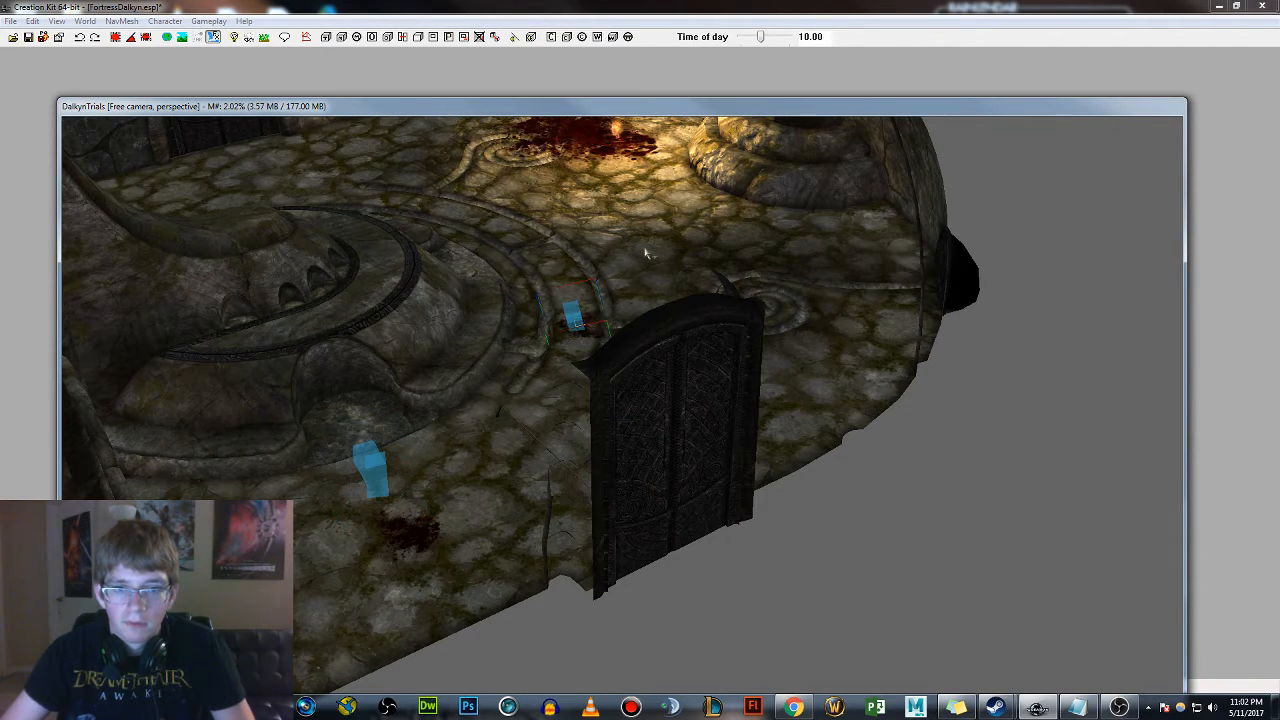
key("m")
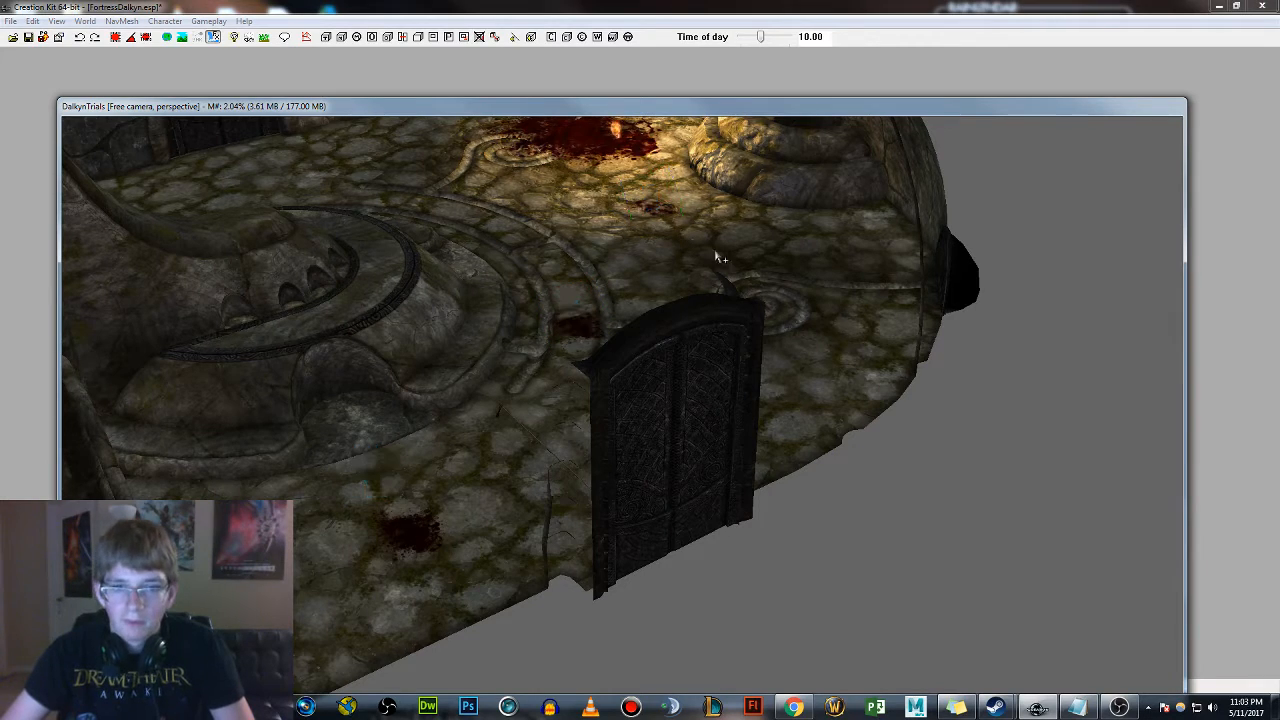
middle_click_drag(717, 257, 786, 262, "shift")
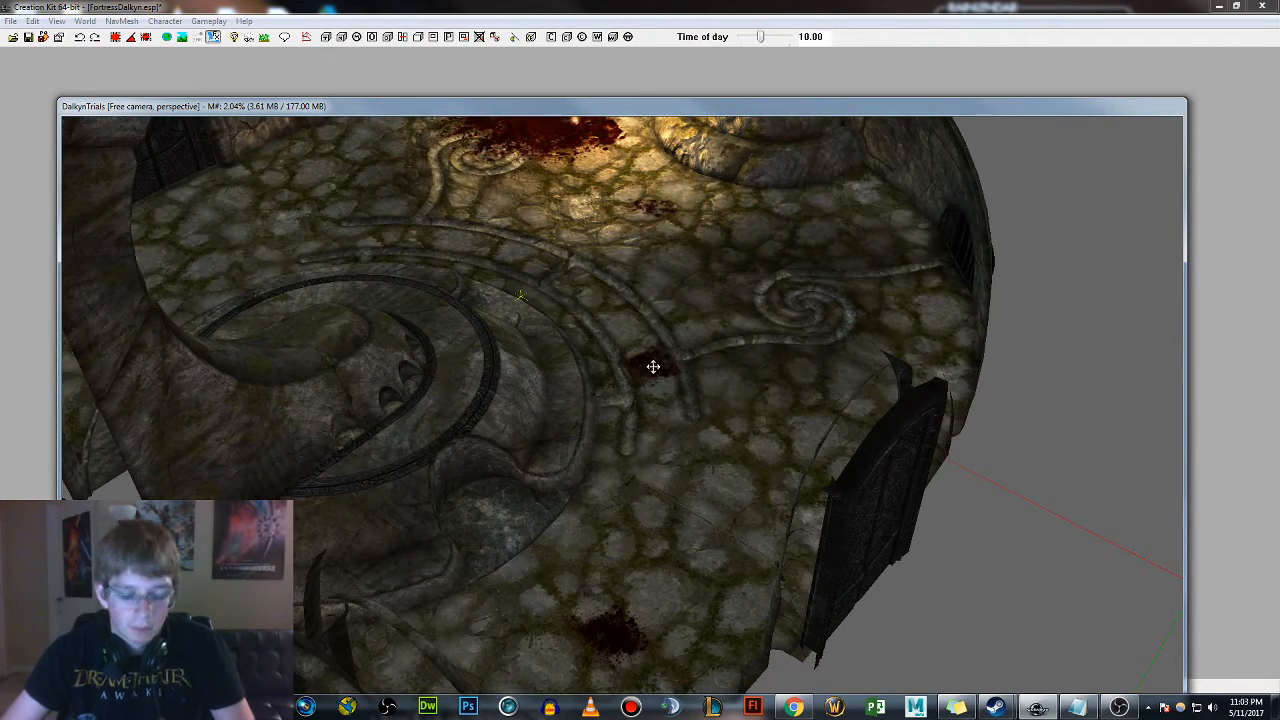
Move the middle blood decal of the trail towards the spiral relief on the chamber floor and review its placement
left_click_drag(690, 357, 711, 348)
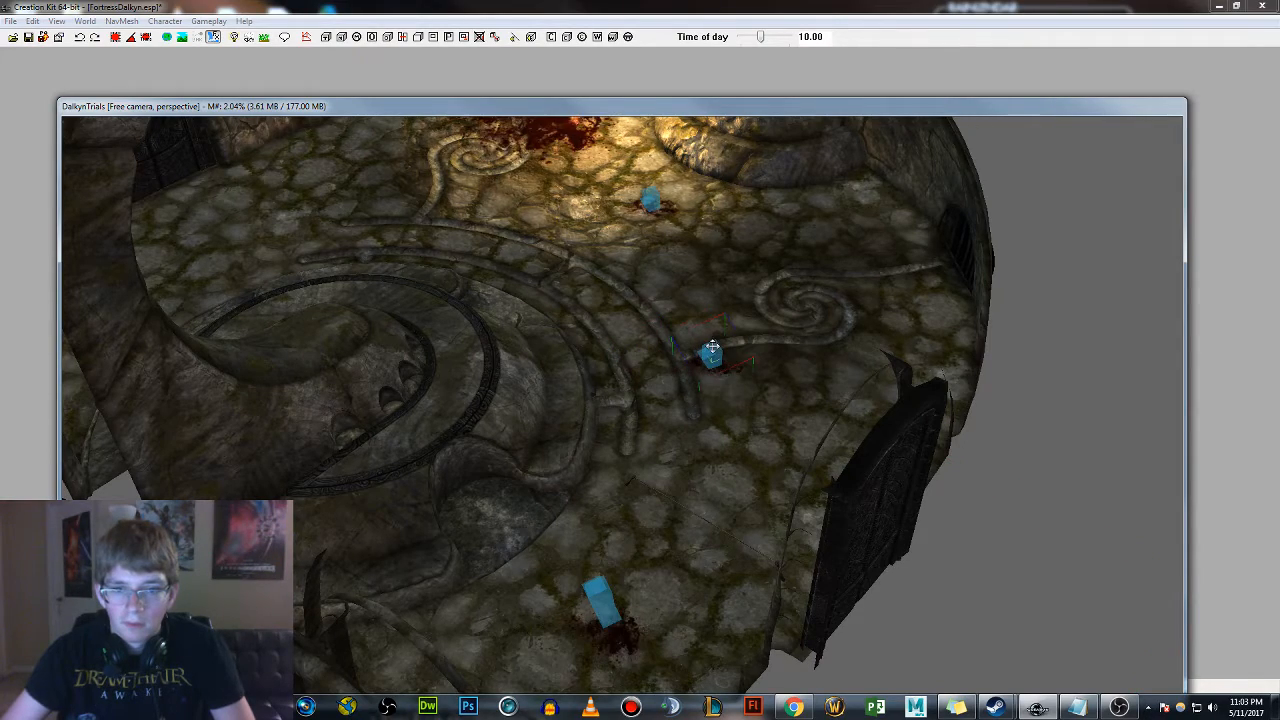
mouse_move(760, 333)
middle_mouse_down("shift")
mouse_move(808, 294)
mouse_move(808, 277)
mouse_move(760, 332)
mouse_move(764, 307)
mouse_move(744, 318)
middle_mouse_up("shift")
scroll(756, 330, "up", 3)
scroll(742, 300, "up", 3)
middle_click_drag(738, 245, 685, 327)
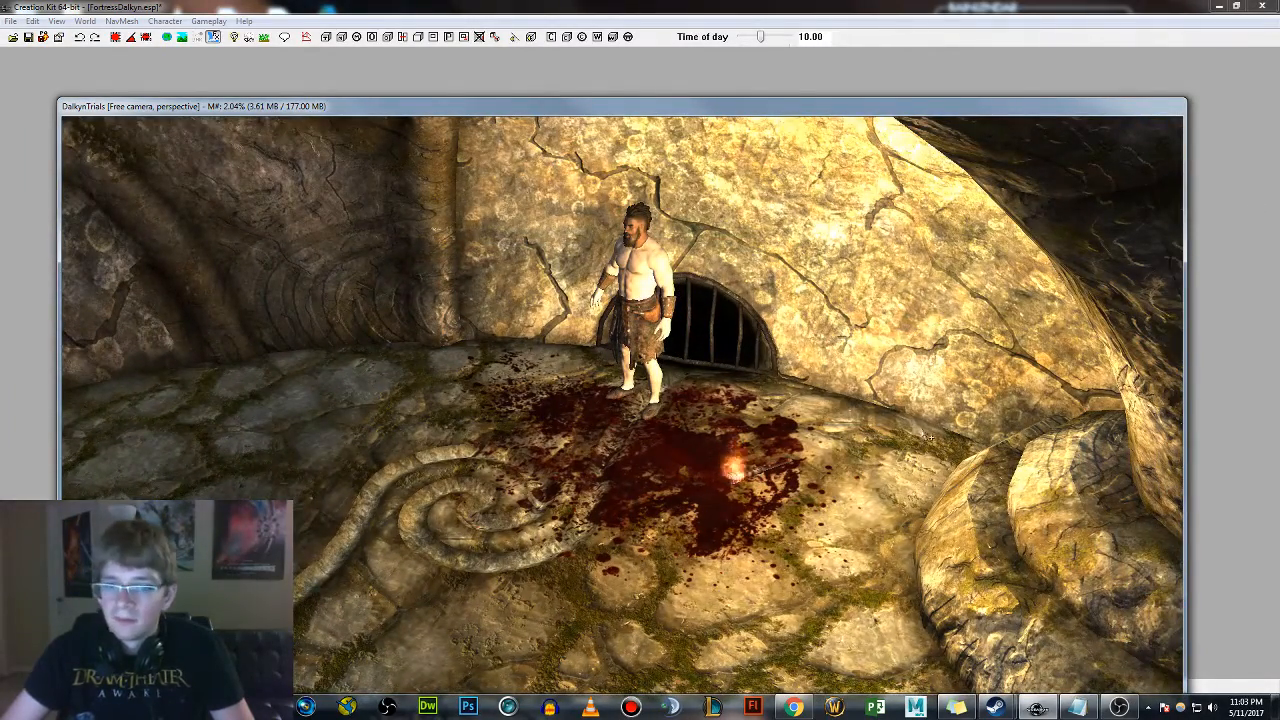
scroll(757, 476, "down", 6)
middle_click_drag(655, 496, 724, 421, "shift")
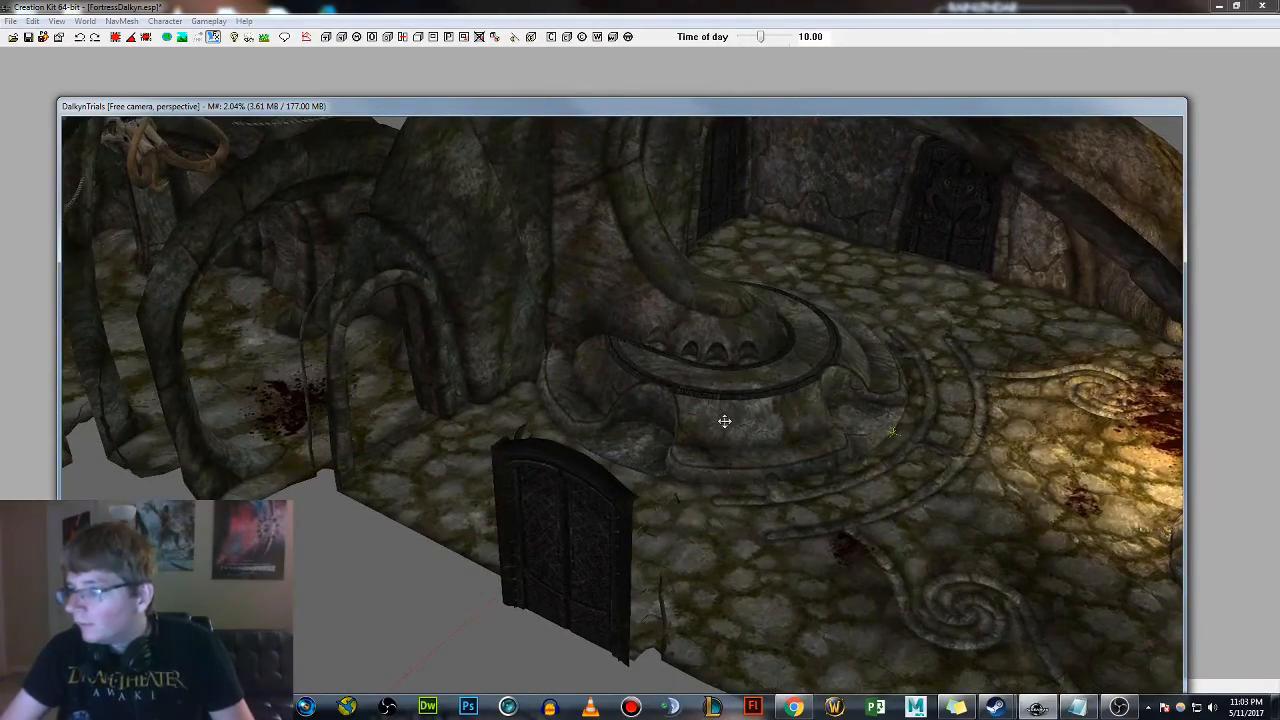
mouse_move(768, 432)
middle_mouse_down()
mouse_move(851, 451)
mouse_move(874, 477)
mouse_move(851, 449)
mouse_move(772, 418)
middle_mouse_up()
Adjust the blood decal at the end of the curved floor relief, refresh the cell, and check it with the markers hidden
key("m")
left_click(775, 411)
scroll(777, 413, "up", 3)
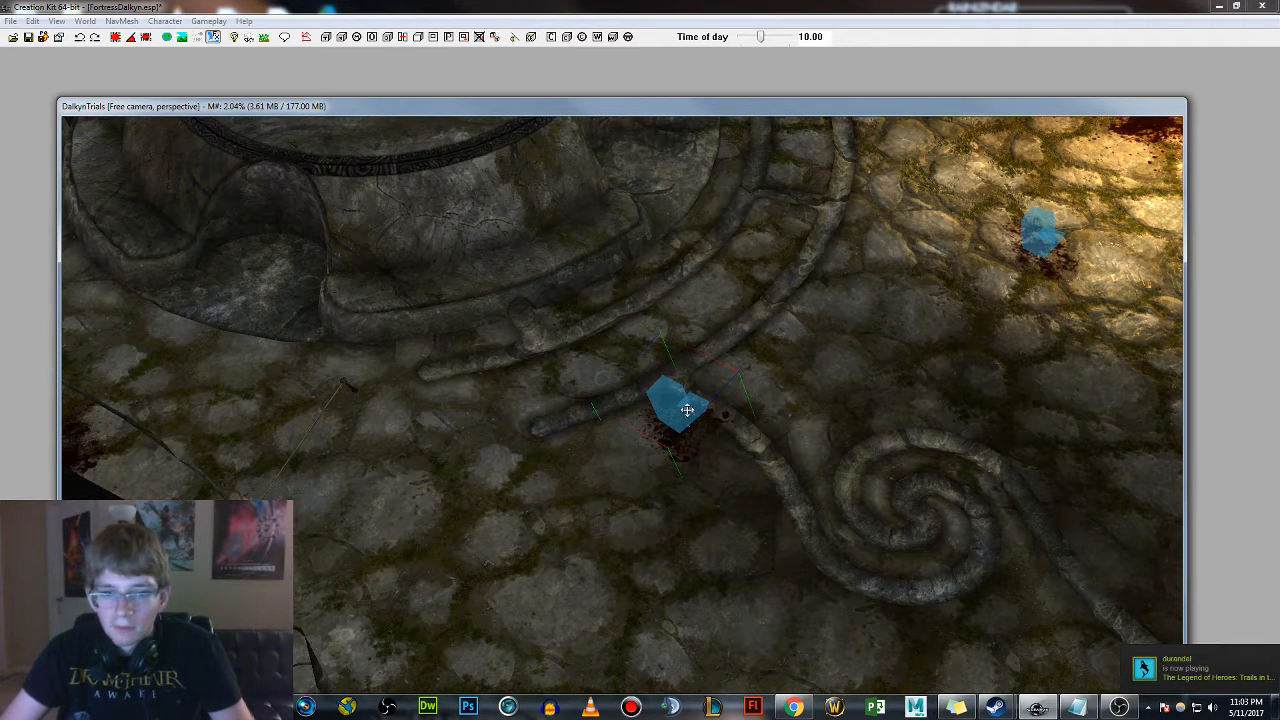
mouse_move(686, 418)
left_mouse_down()
mouse_move(777, 417)
mouse_move(666, 569)
mouse_move(686, 463)
mouse_move(677, 429)
mouse_move(646, 451)
mouse_move(534, 369)
mouse_move(657, 363)
mouse_move(652, 388)
left_mouse_up()
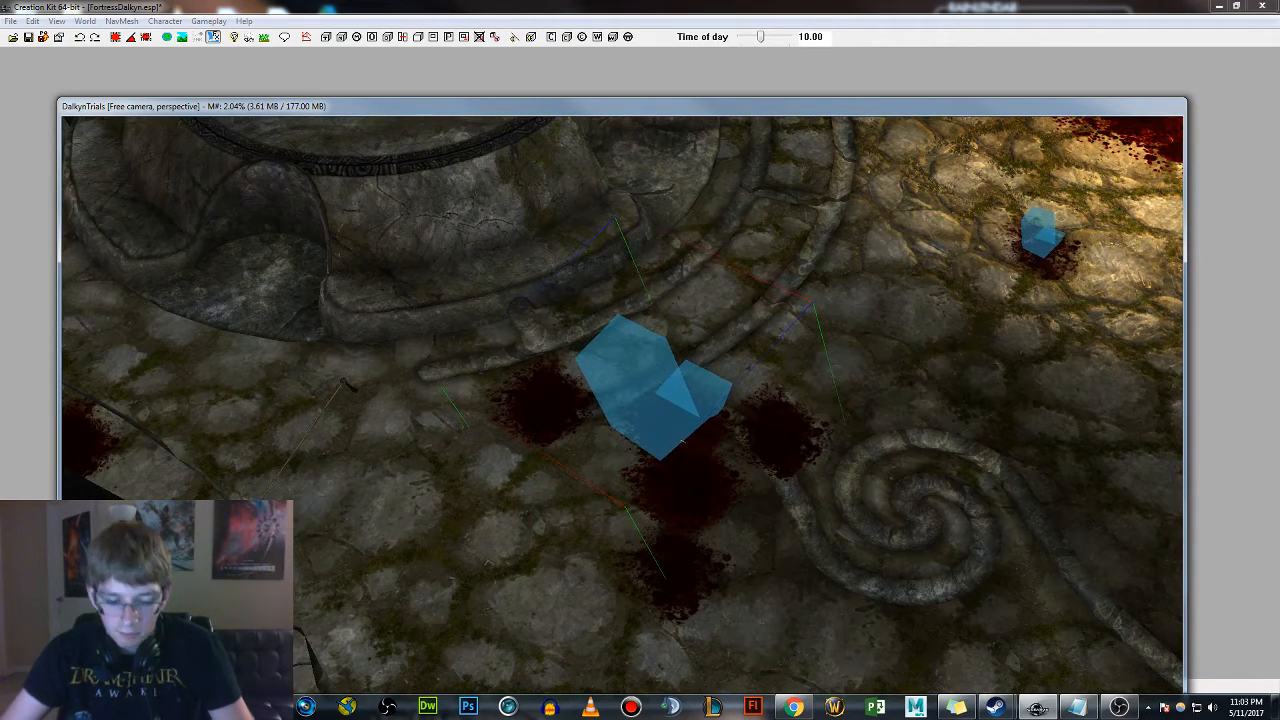
scroll(758, 484, "down", 5)
key("F5")
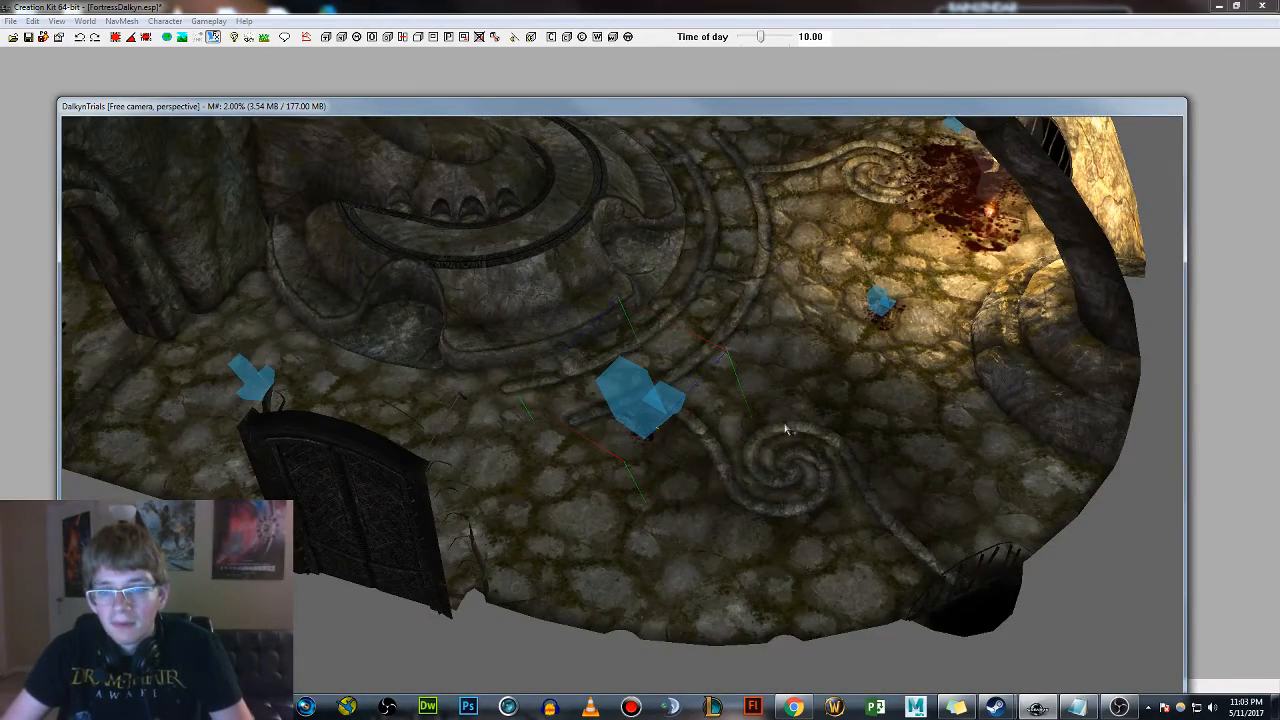
mouse_move(785, 429)
middle_mouse_down("shift")
mouse_move(789, 397)
mouse_move(787, 419)
middle_mouse_up("shift")
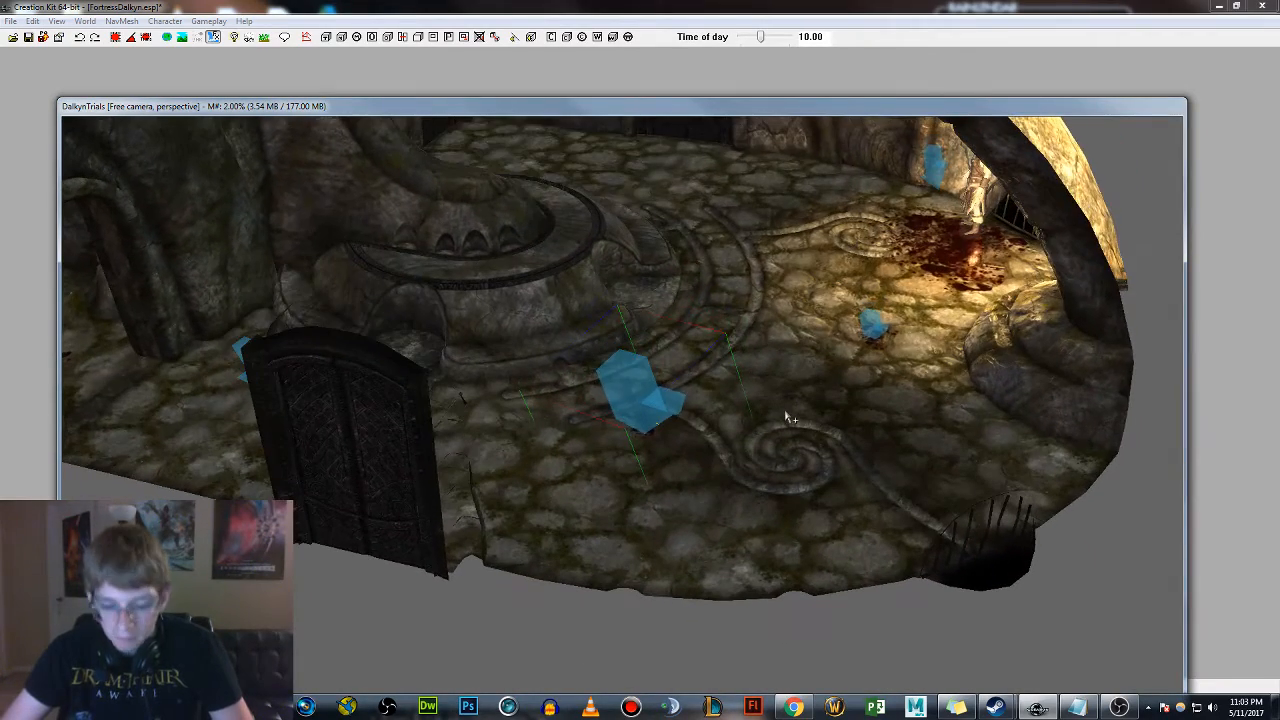
key("m")
scroll(720, 420, "up", 5)
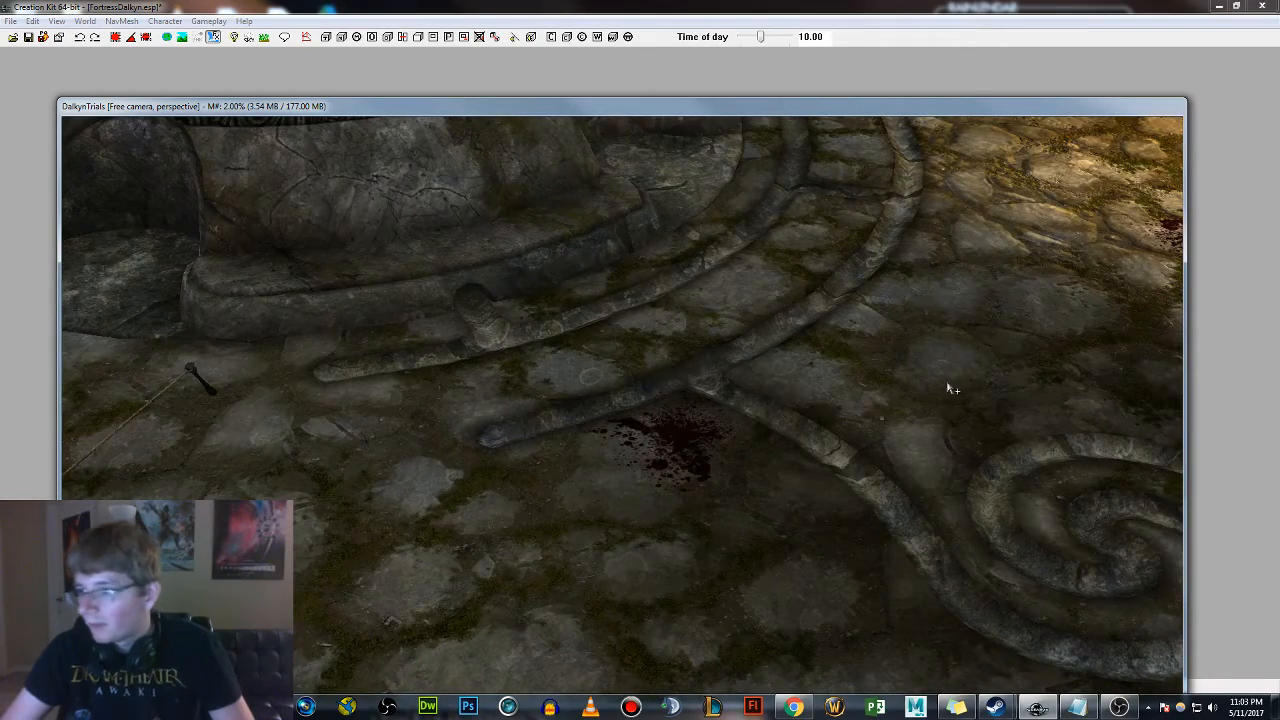
middle_click_drag(958, 410, 765, 472, "shift")
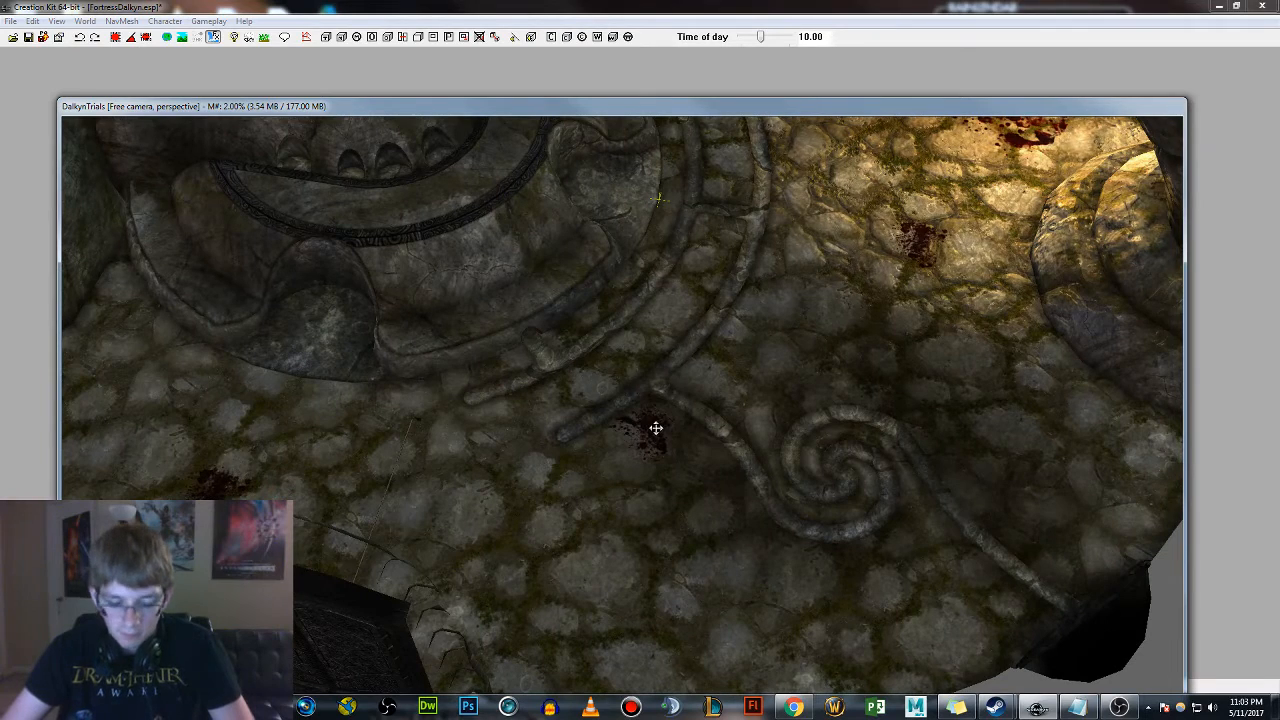
Paste four blood decal copies along the trail from the freestanding door to the lit blood pool, rotate the last one, and hide the markers
key("m")
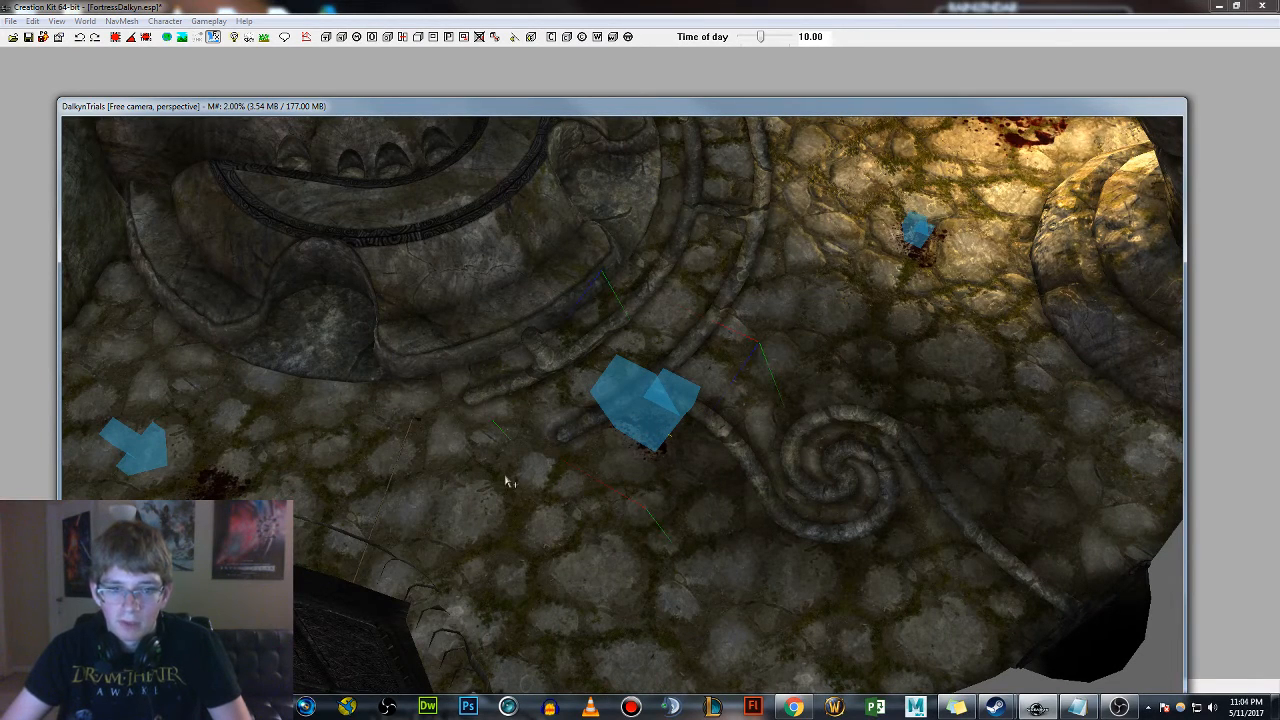
key("ctrl+v")
key("ctrl+v")
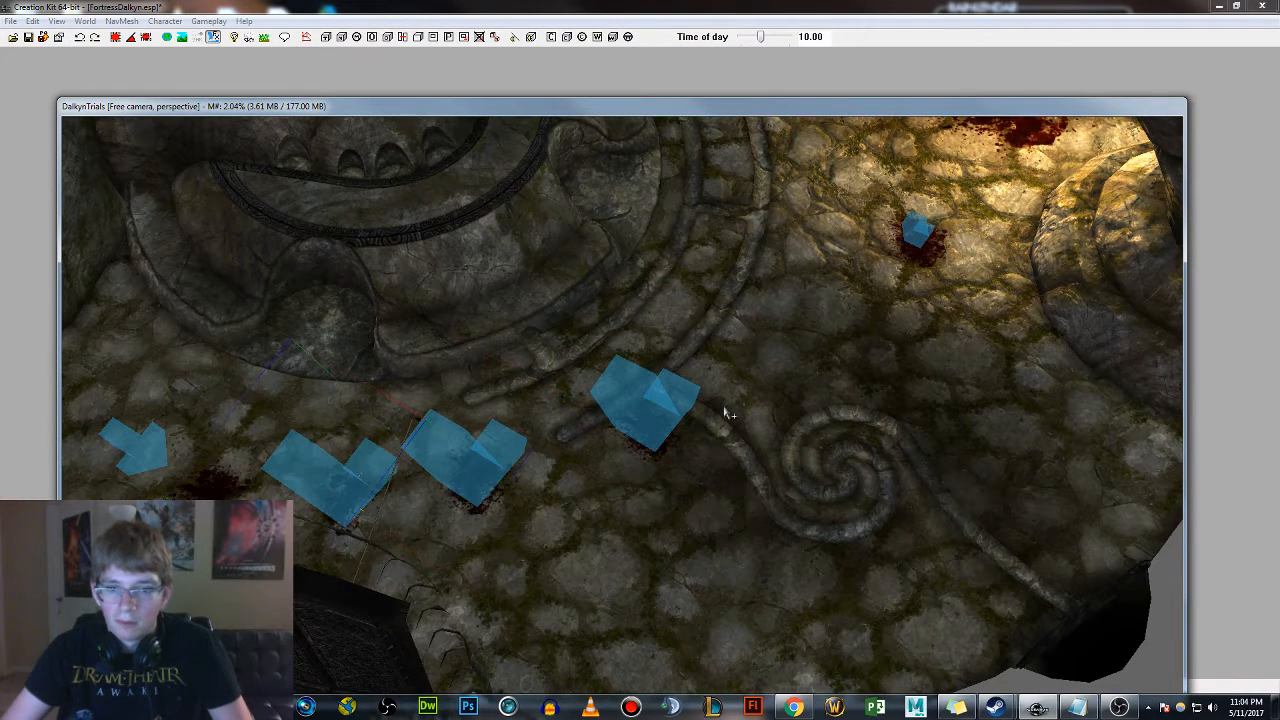
key("ctrl+v")
key("ctrl+v")
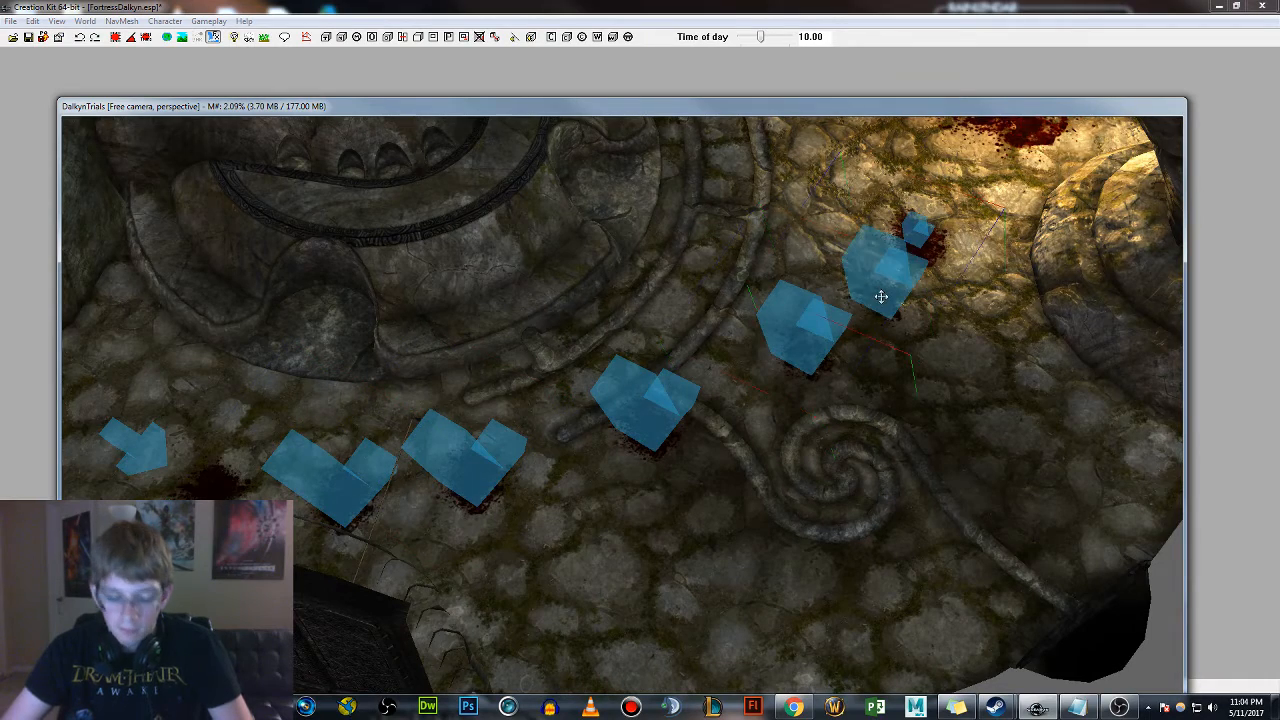
right_click_drag(881, 298, 905, 298)
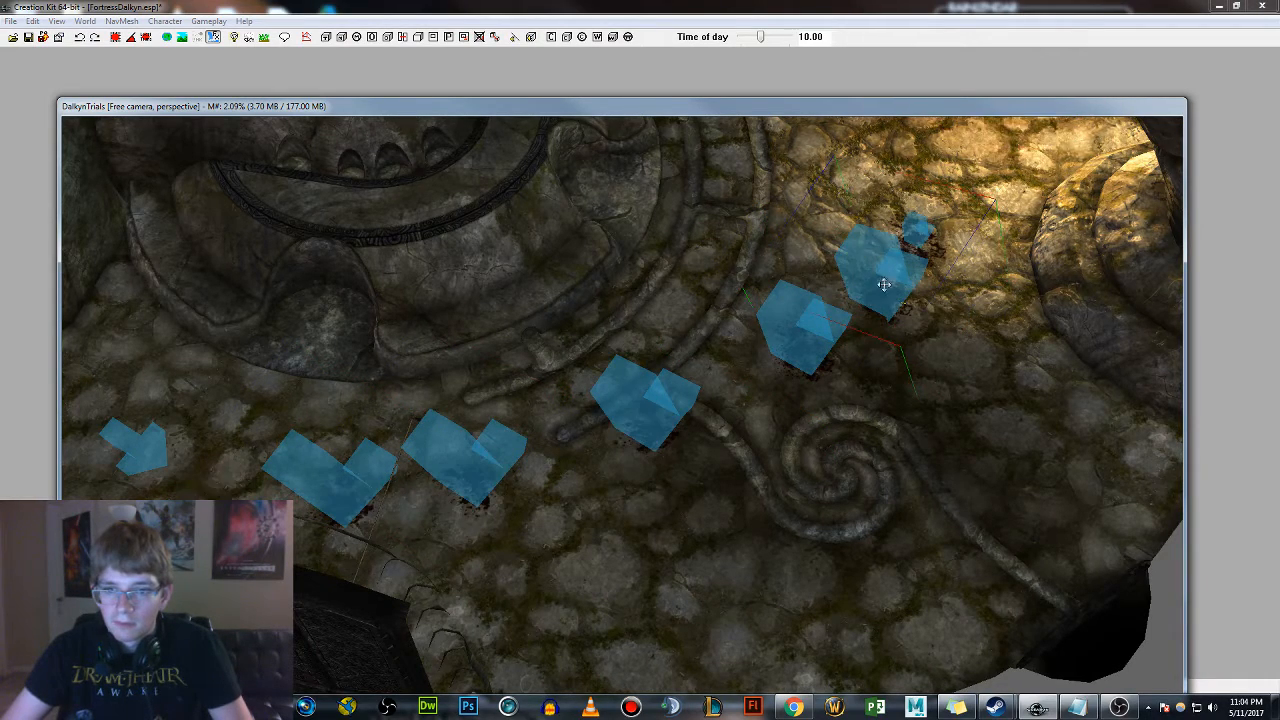
key("m")
mouse_move(566, 447)
middle_mouse_down("shift")
mouse_move(603, 449)
mouse_move(641, 428)
mouse_move(763, 434)
middle_mouse_up("shift")
scroll(654, 423, "up", 5)
scroll(640, 423, "down", 5)
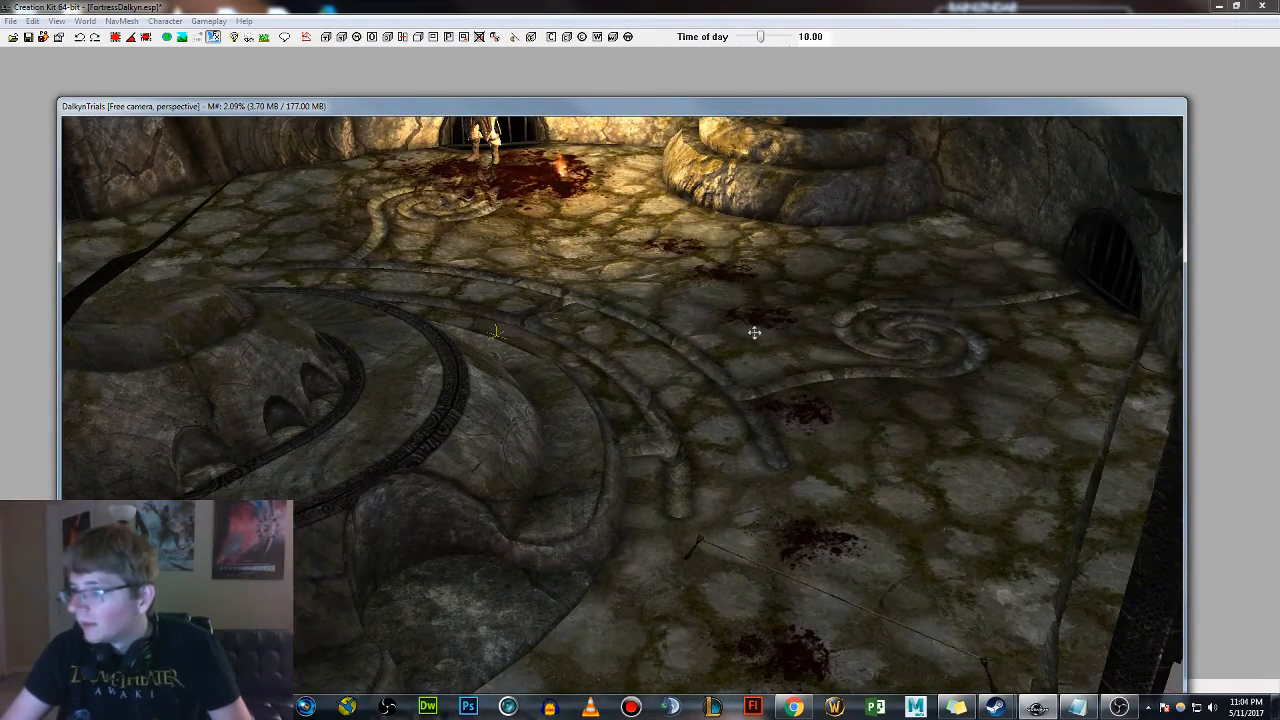
scroll(748, 389, "down", 3)
middle_click_drag(748, 389, 826, 370, "shift")
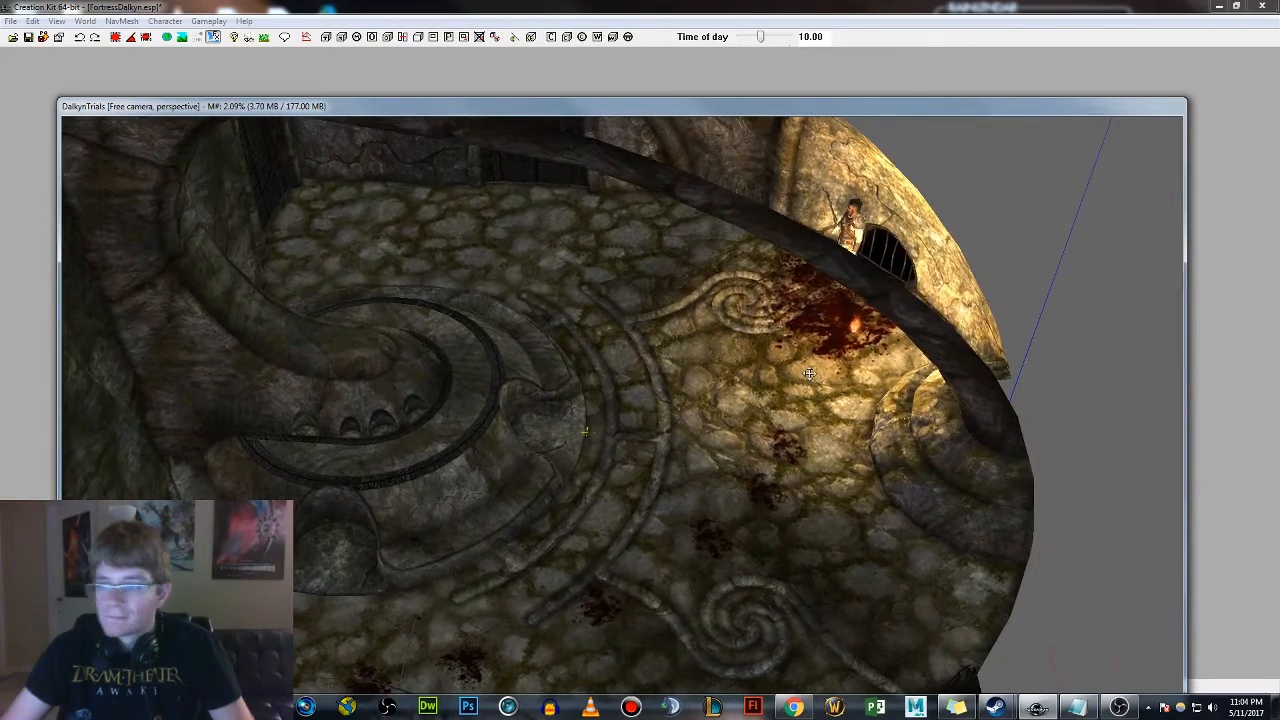
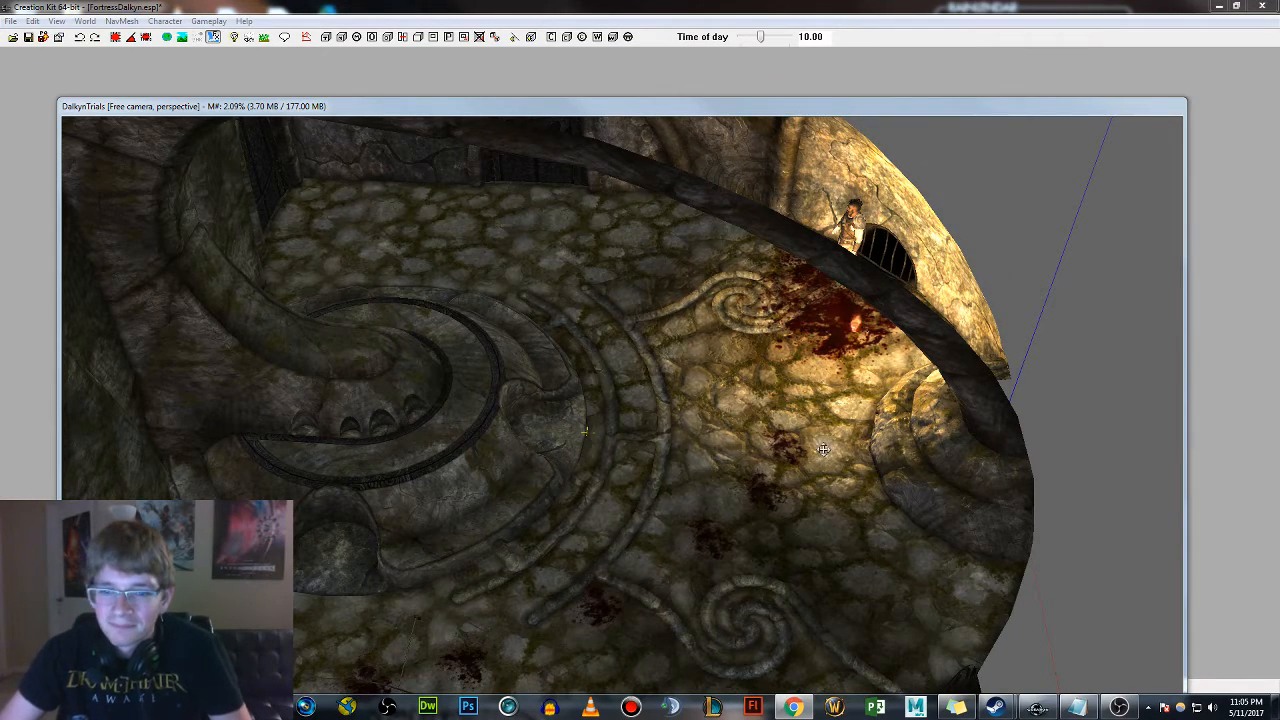
Examine the skull ram trap passage, its blood splatter and the trail leading into the round chamber
scroll(815, 442, "down", 1)
scroll(815, 442, "down", 2)
middle_click_drag(815, 442, 888, 402)
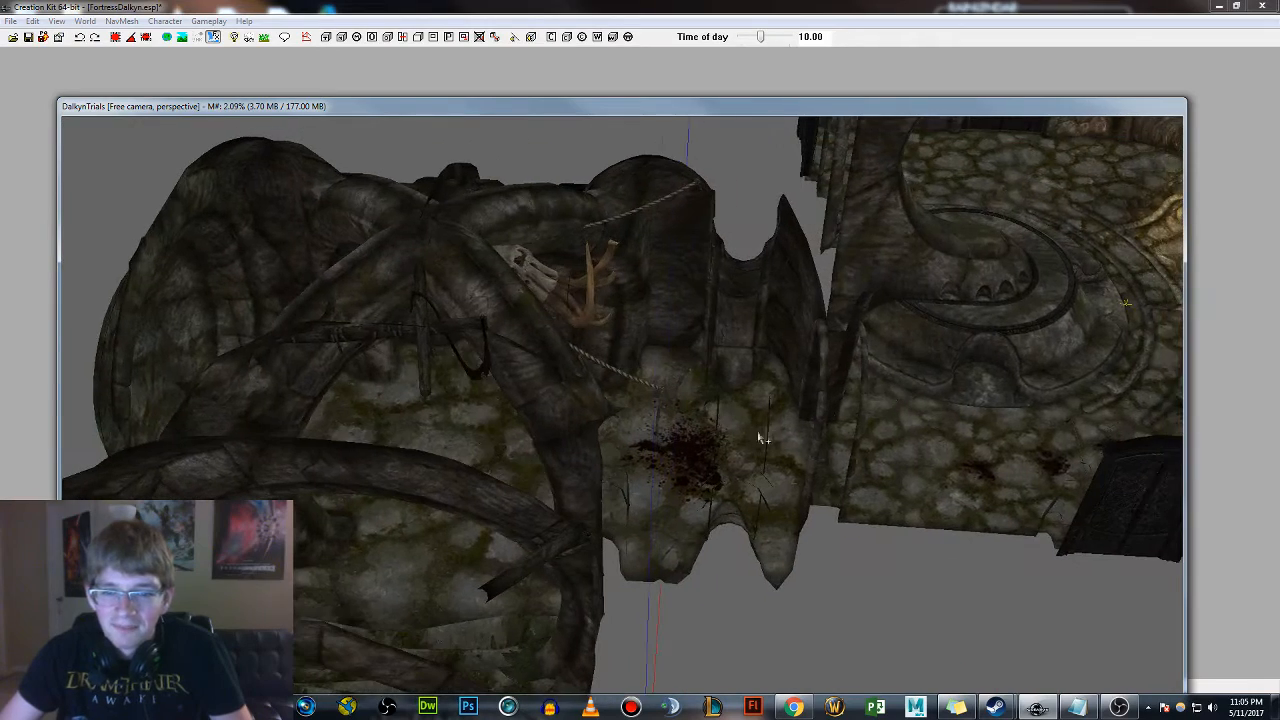
mouse_move(700, 463)
middle_mouse_down("shift")
mouse_move(677, 455)
mouse_move(697, 429)
mouse_move(704, 441)
middle_mouse_up("shift")
left_click(604, 272)
middle_click_drag(604, 272, 621, 272, "shift")
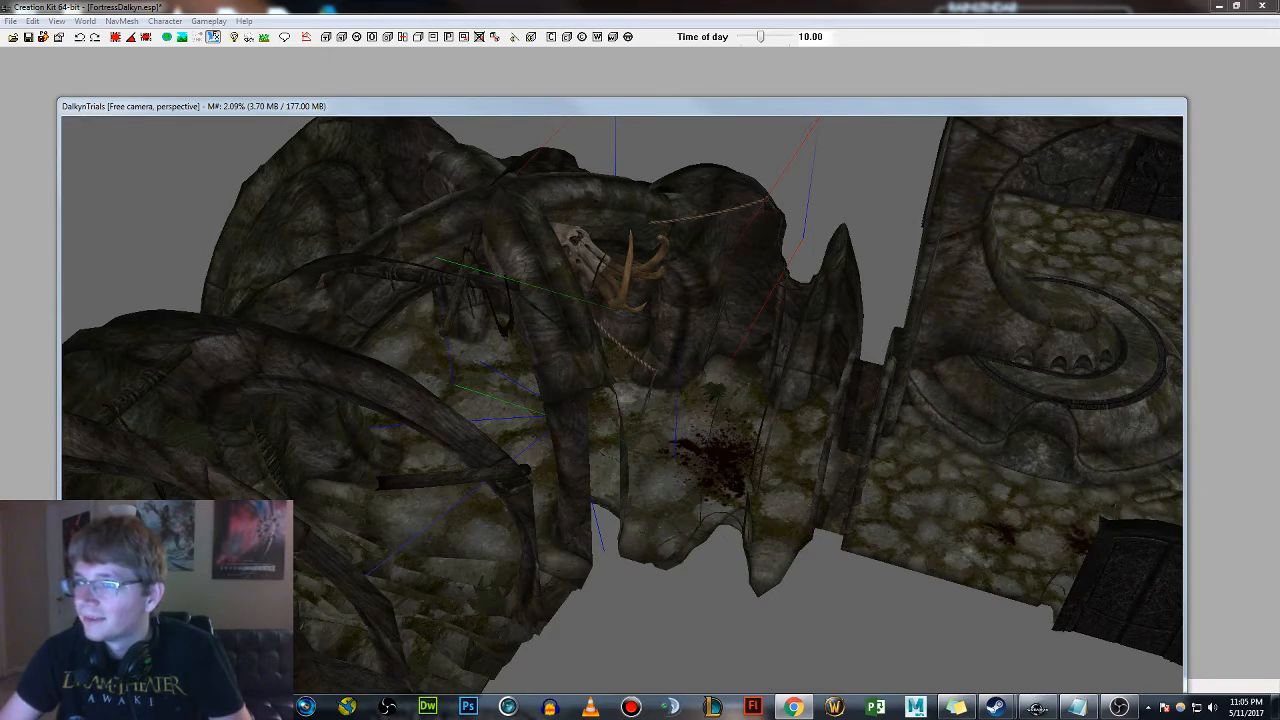
left_click(993, 373)
middle_click_drag(1054, 336, 847, 382)
middle_click_drag(726, 396, 791, 380)
scroll(768, 370, "down", 2)
left_click(780, 336)
middle_click_drag(780, 336, 720, 354, "shift")
scroll(750, 342, "up", 3)
middle_click_drag(822, 338, 799, 355)
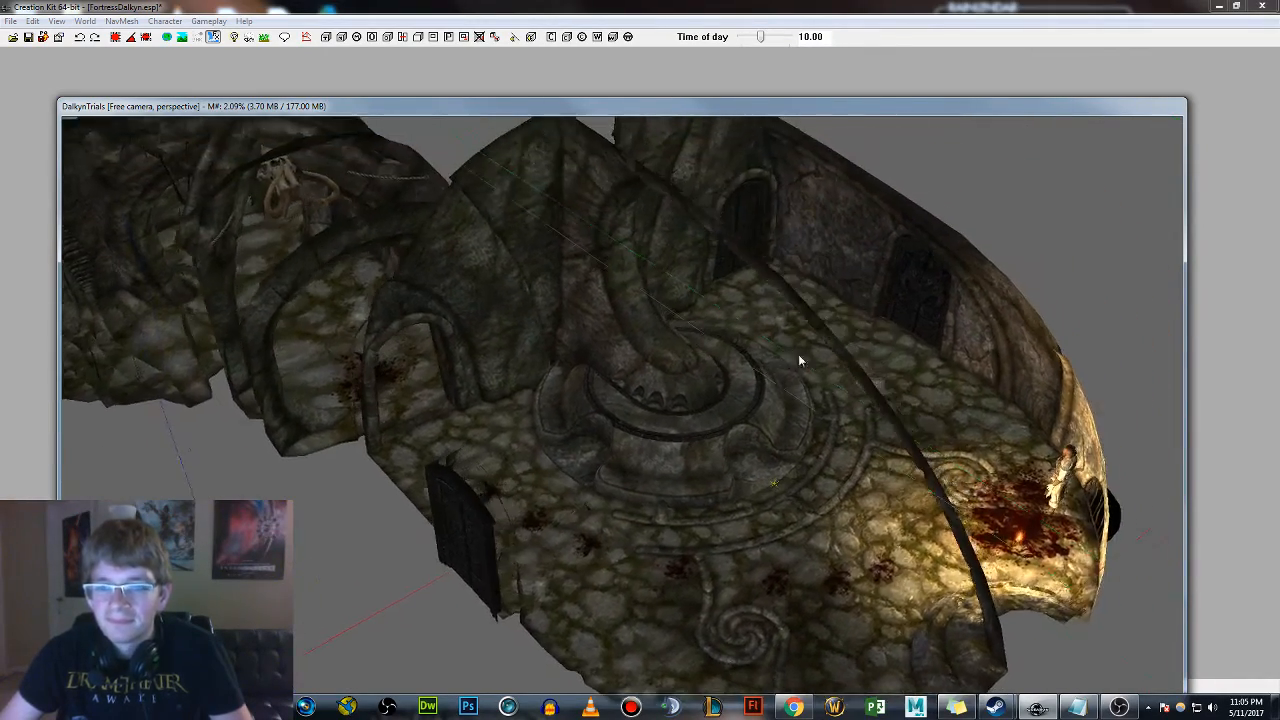
Examine the chamber's central pedestal and the floor around it, including the blood trail up to the lit pool
scroll(743, 389, "up", 4)
scroll(770, 405, "up", 2)
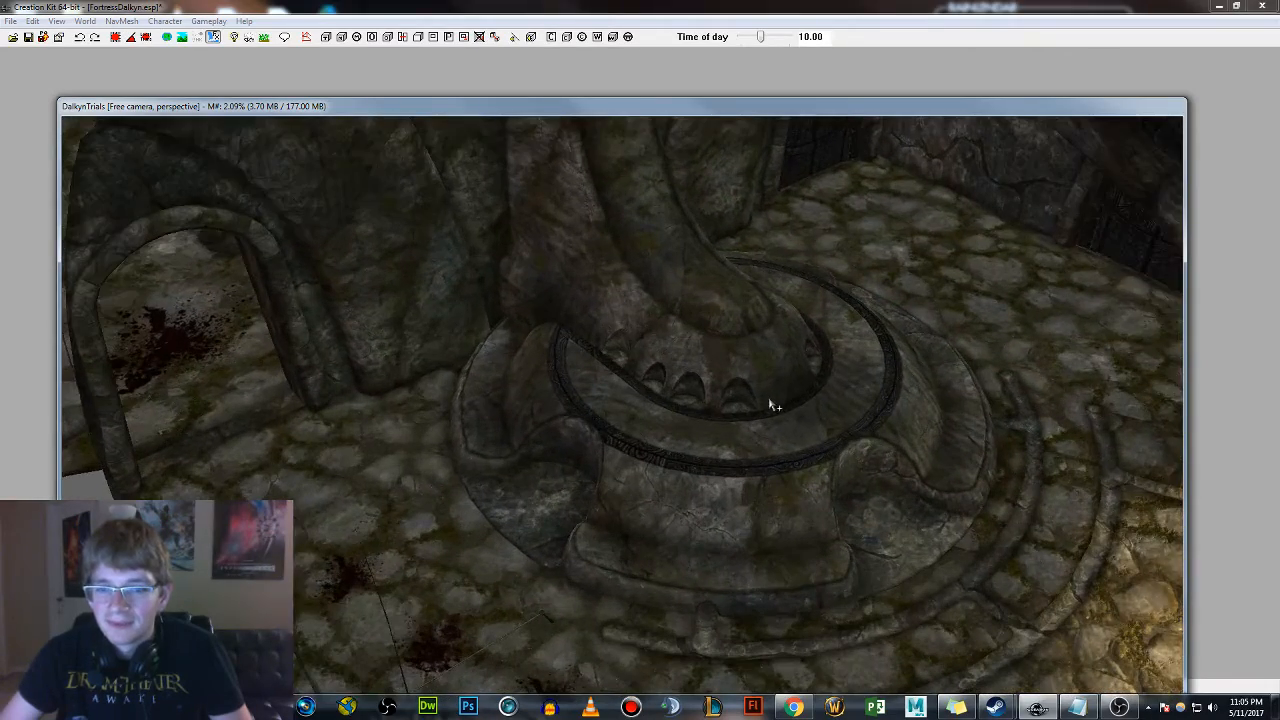
middle_click_drag(772, 371, 677, 468, "shift")
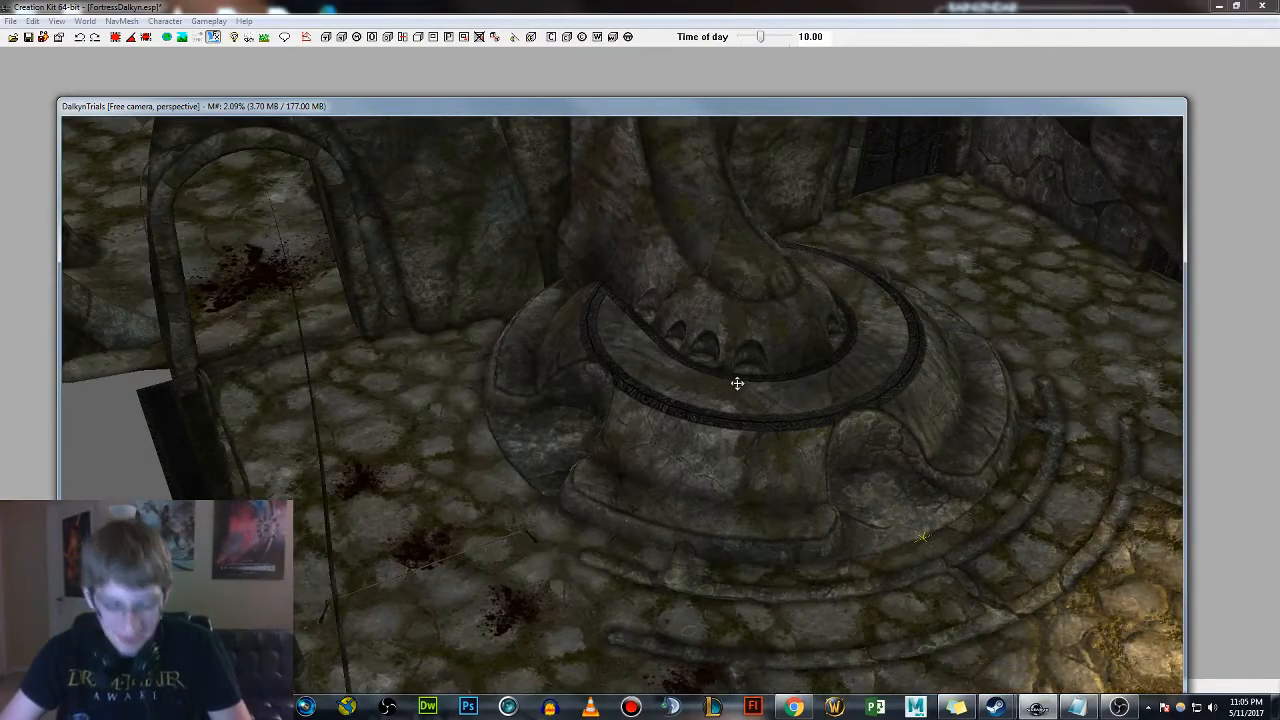
scroll(786, 344, "up", 2)
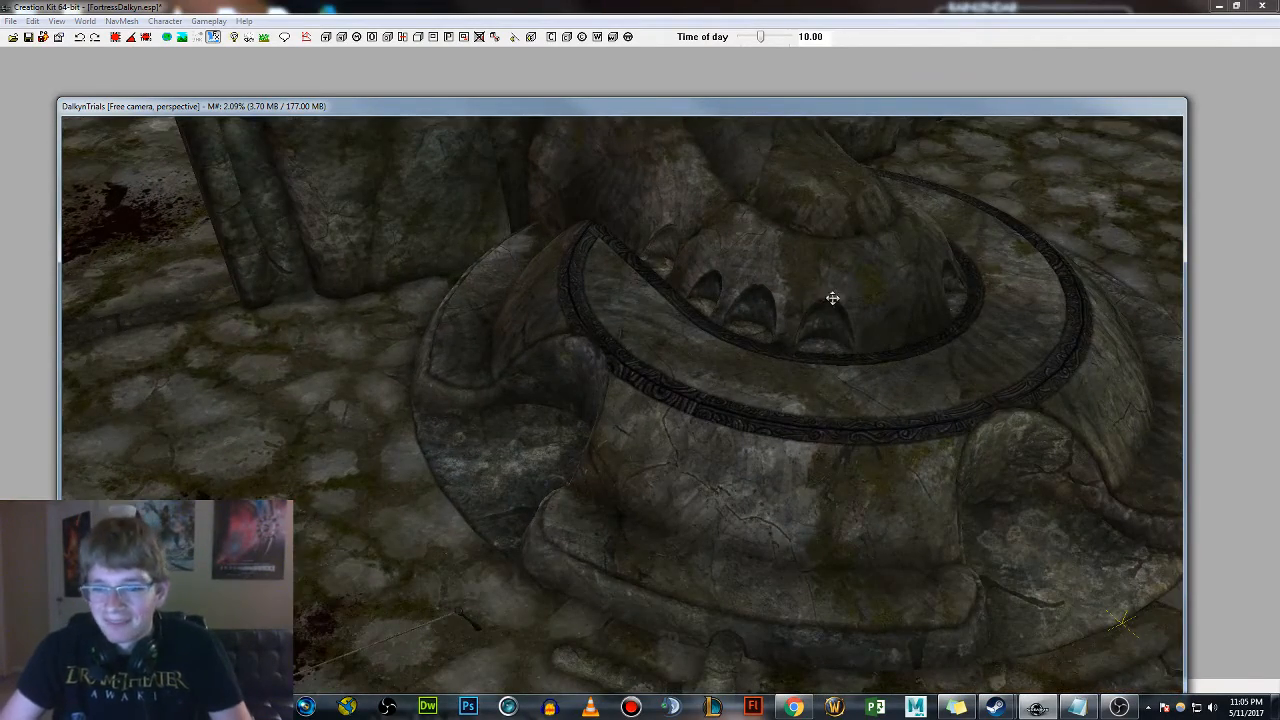
scroll(833, 299, "down", 2)
middle_click_drag(833, 299, 741, 352, "shift")
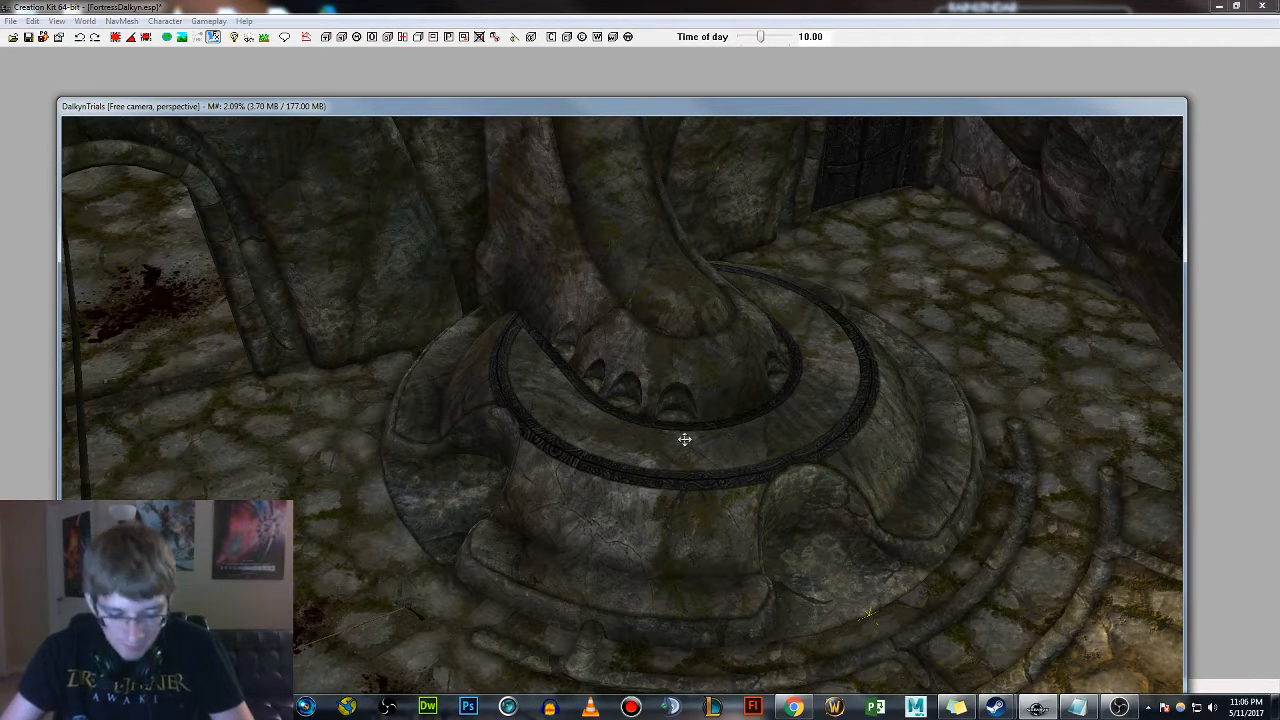
middle_click_drag(685, 439, 607, 428, "shift")
scroll(726, 414, "down", 5)
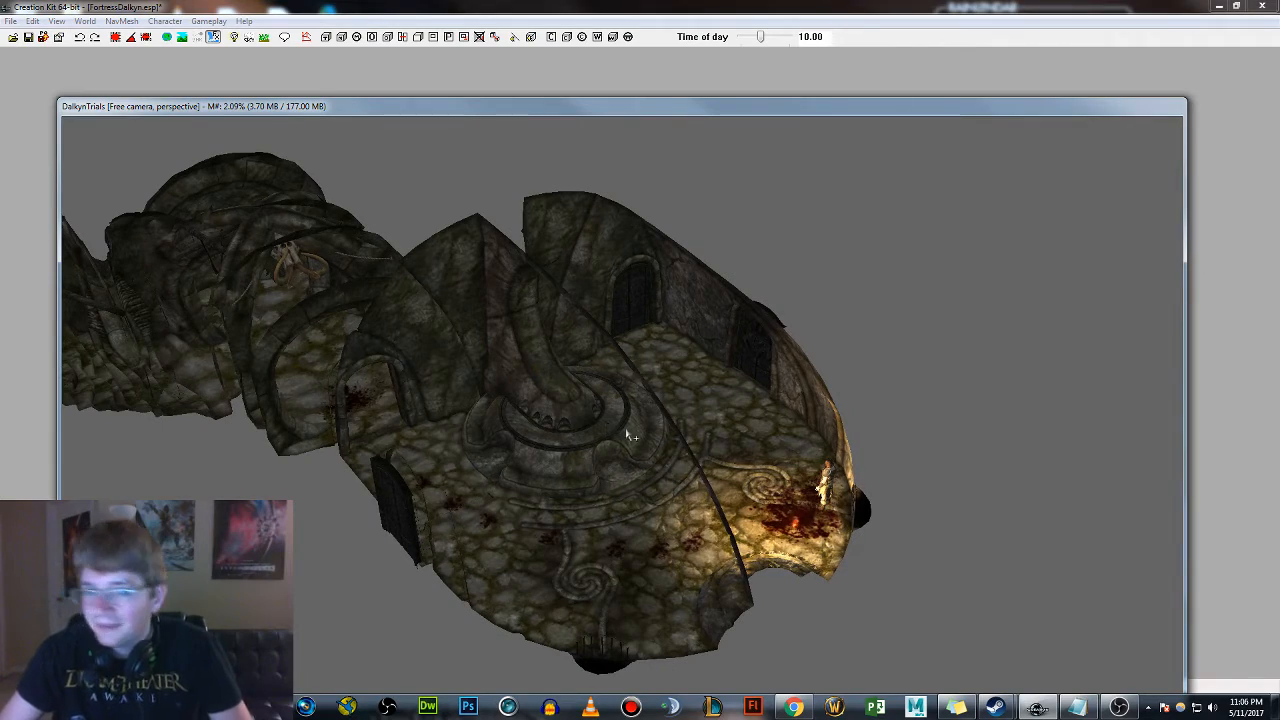
left_click(606, 474)
scroll(606, 475, "up", 2)
middle_click_drag(606, 475, 636, 457)
key("d")
scroll(641, 457, "up", 3)
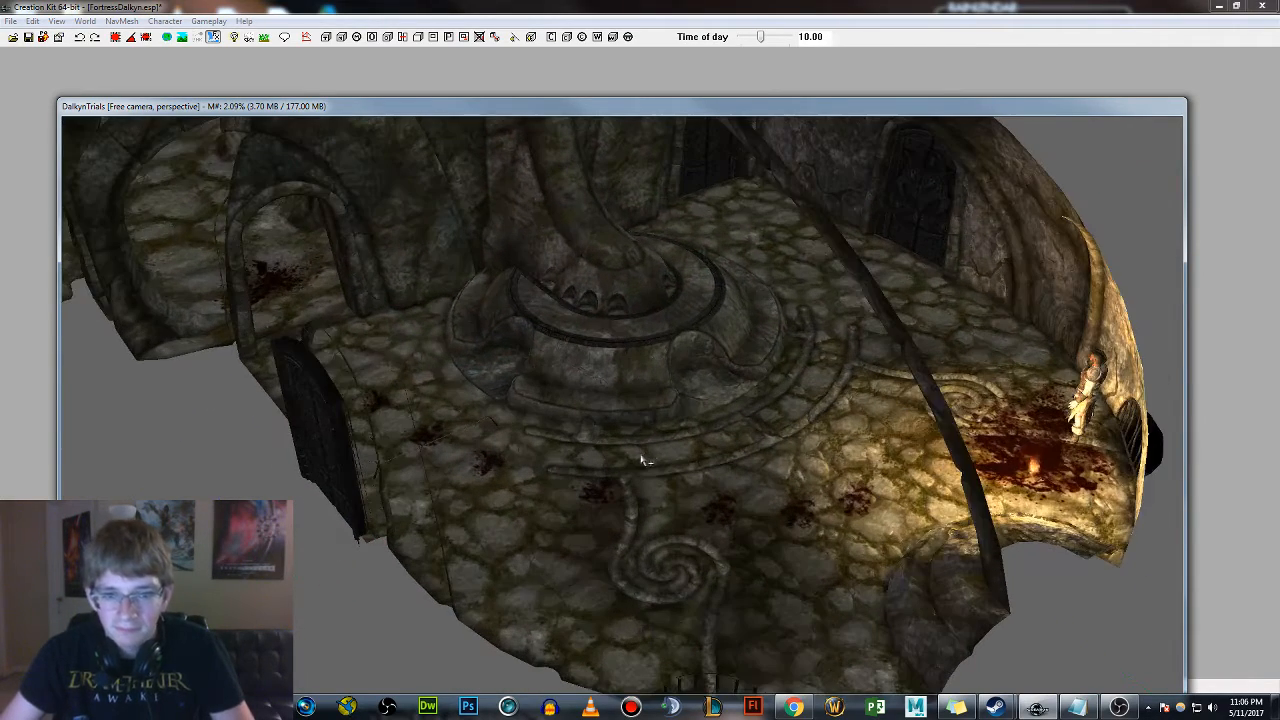
middle_click_drag(657, 397, 741, 403, "shift")
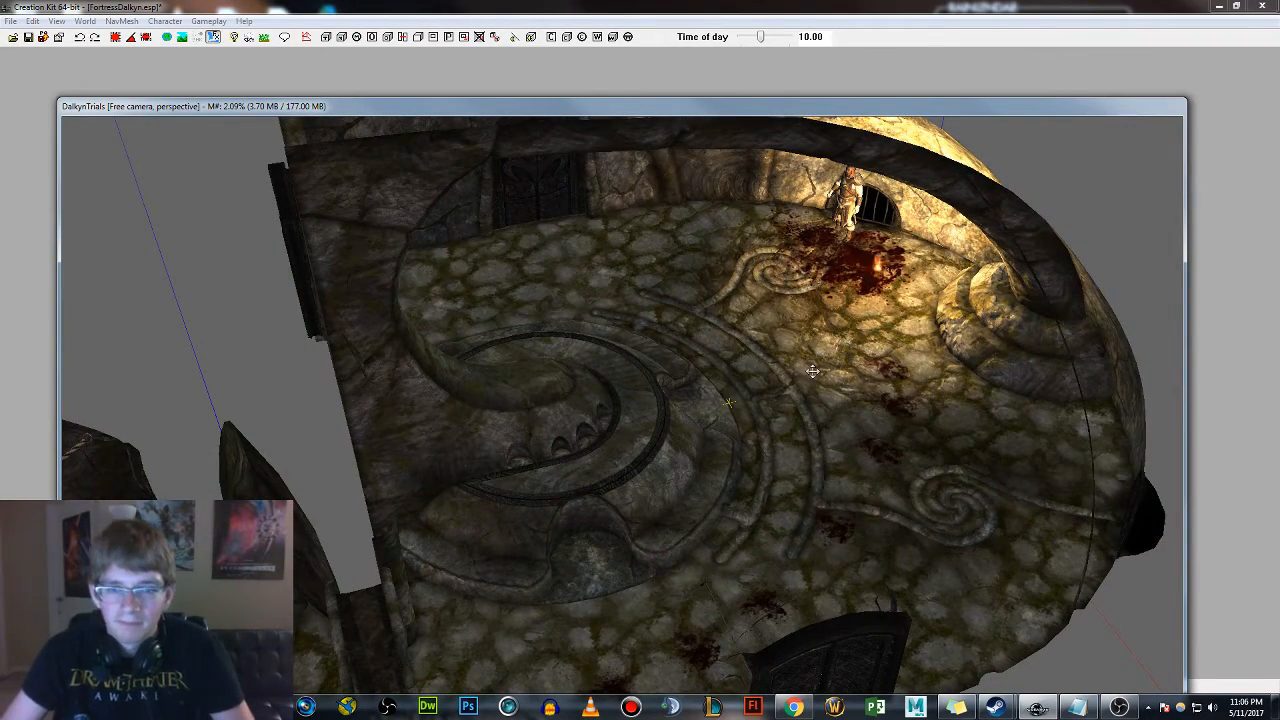
middle_click_drag(843, 357, 792, 373, "shift")
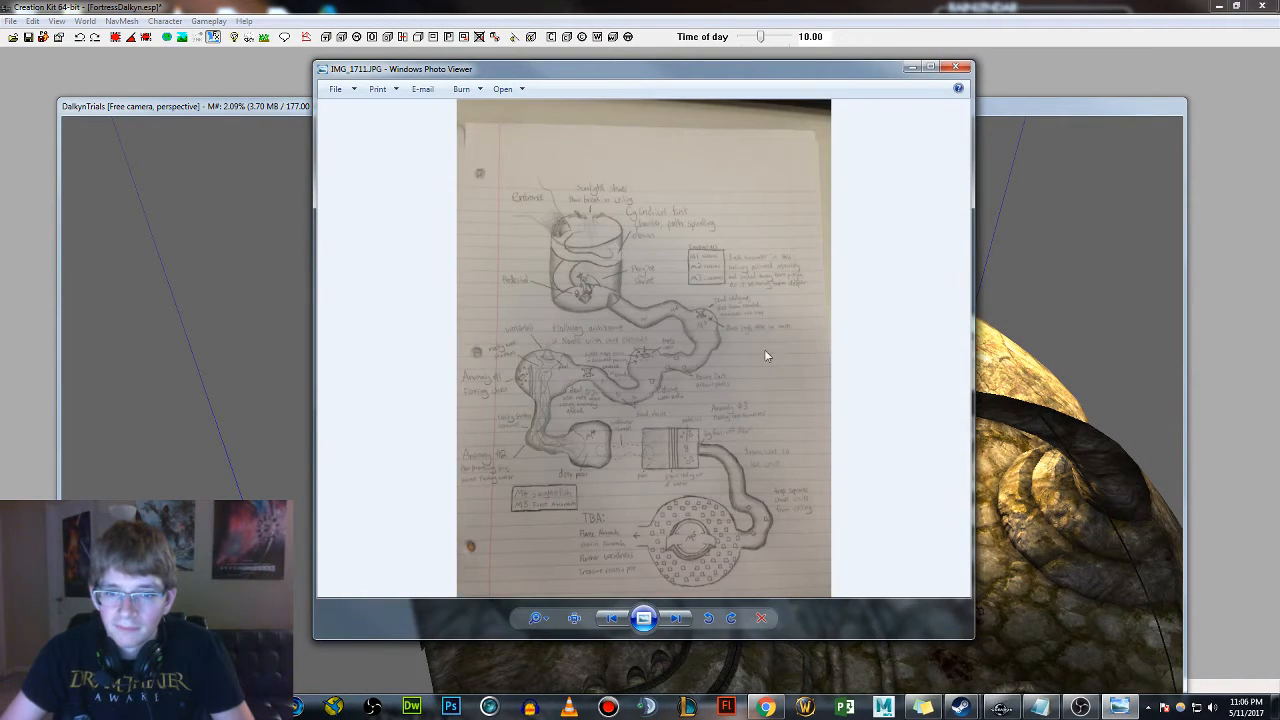
Examine the hand-drawn dungeon map in IMG_1711.JPG, following the hallway from the mammoth tusk trap to Anomaly #1
scroll(722, 331, "up", 3)
scroll(722, 331, "up", 4)
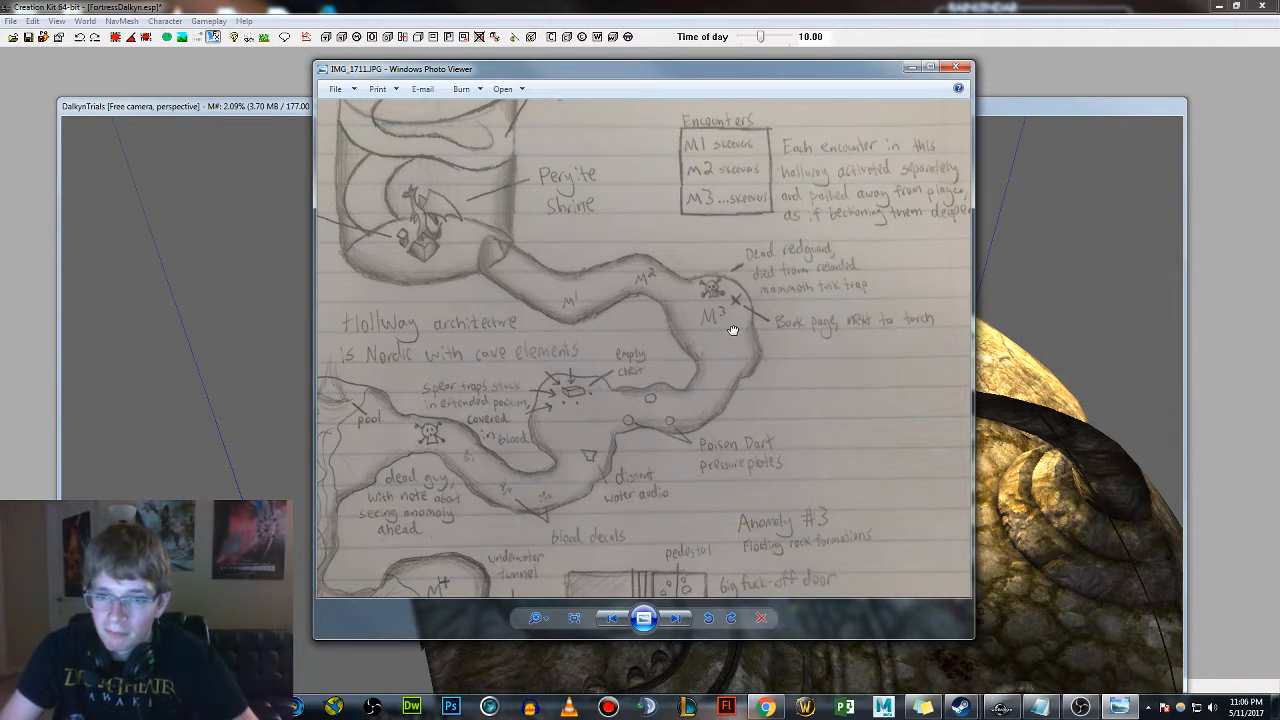
scroll(733, 341, "up", 4)
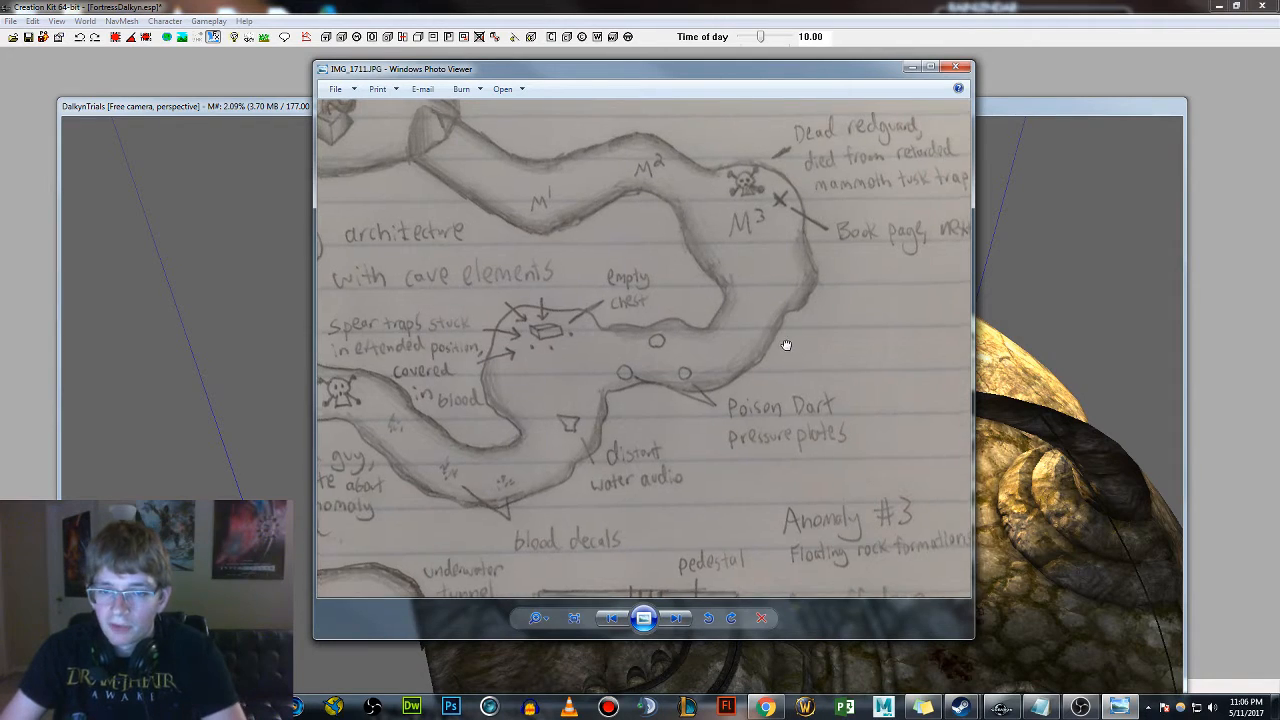
left_click_drag(786, 346, 818, 342)
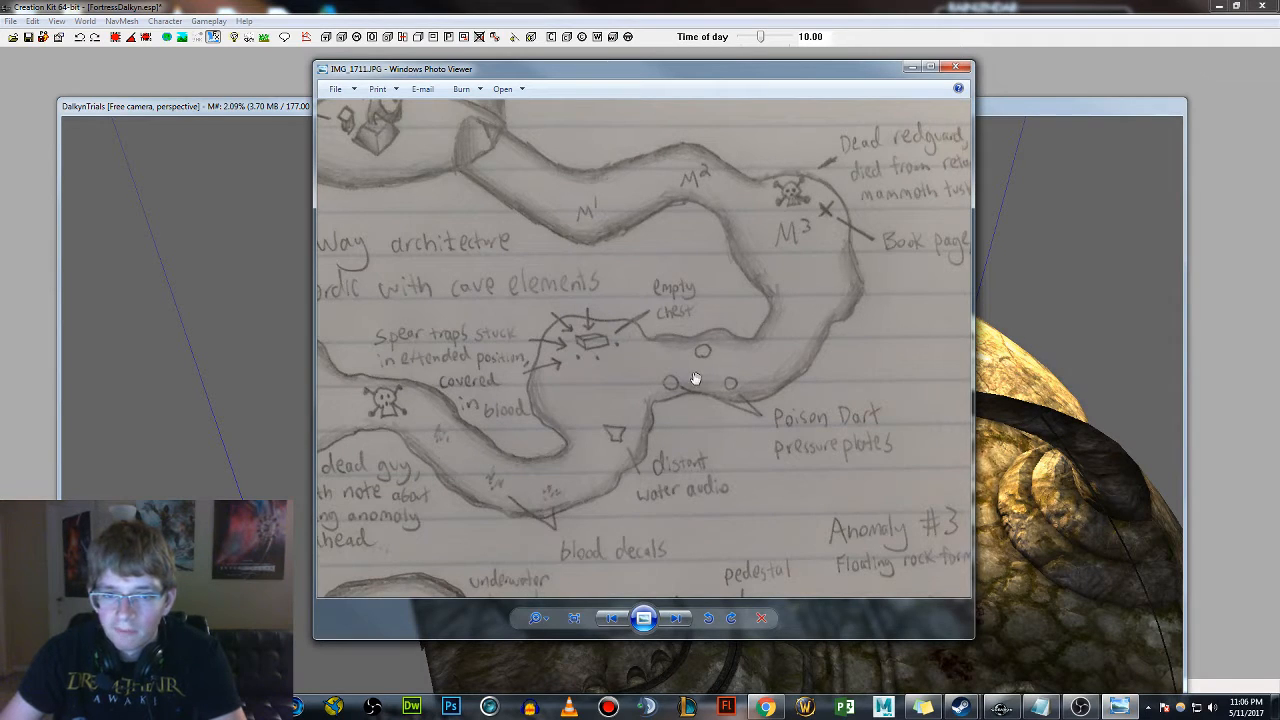
left_click_drag(695, 379, 760, 386)
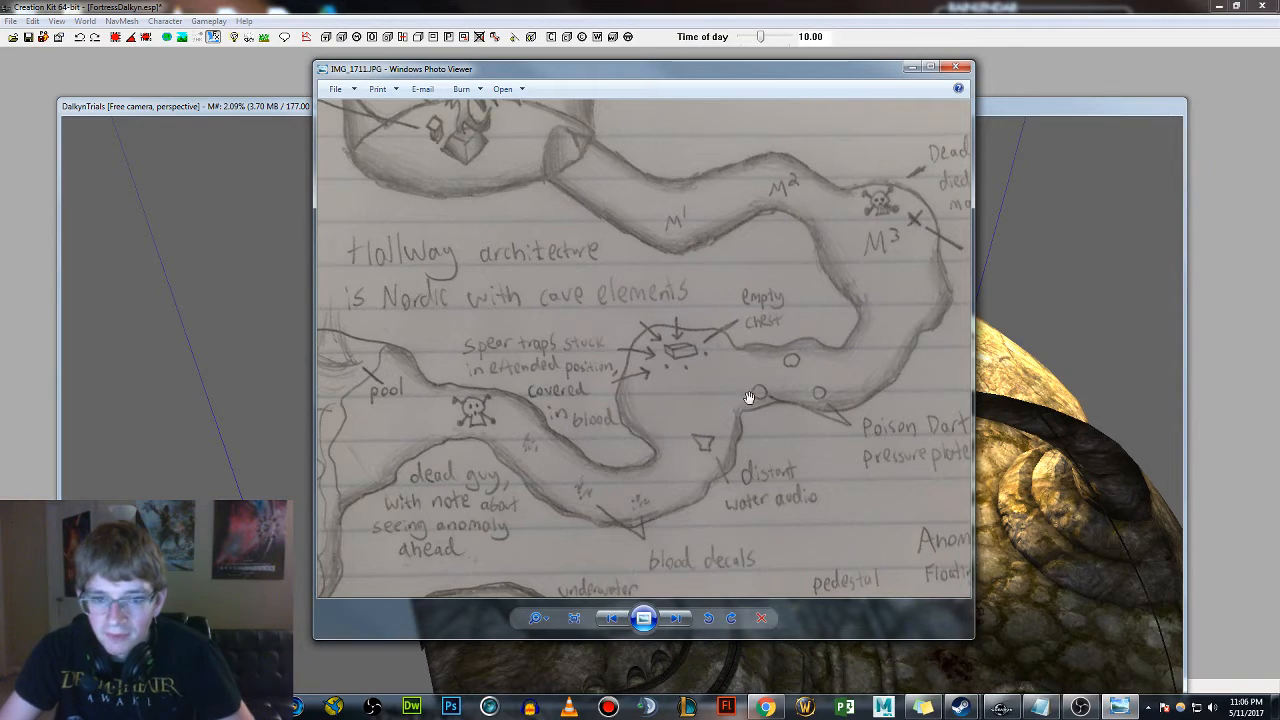
left_click_drag(749, 397, 797, 387)
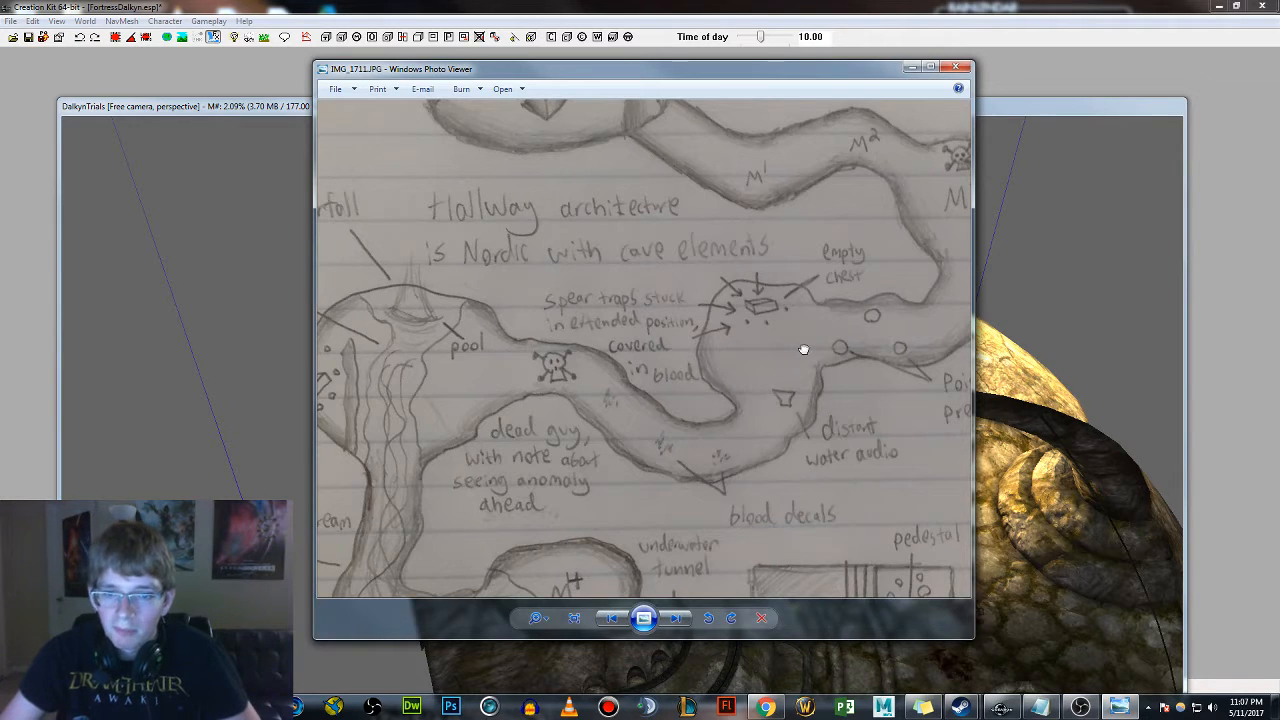
left_click_drag(803, 349, 706, 390)
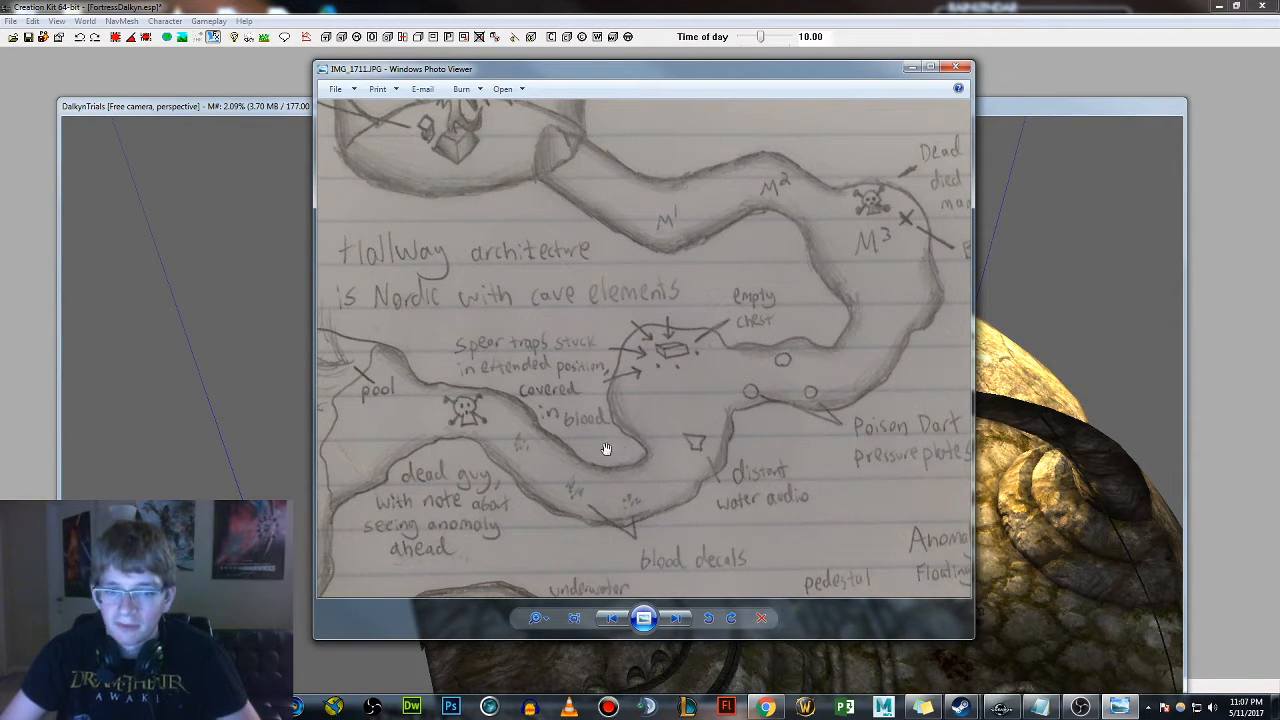
left_click_drag(572, 451, 714, 436)
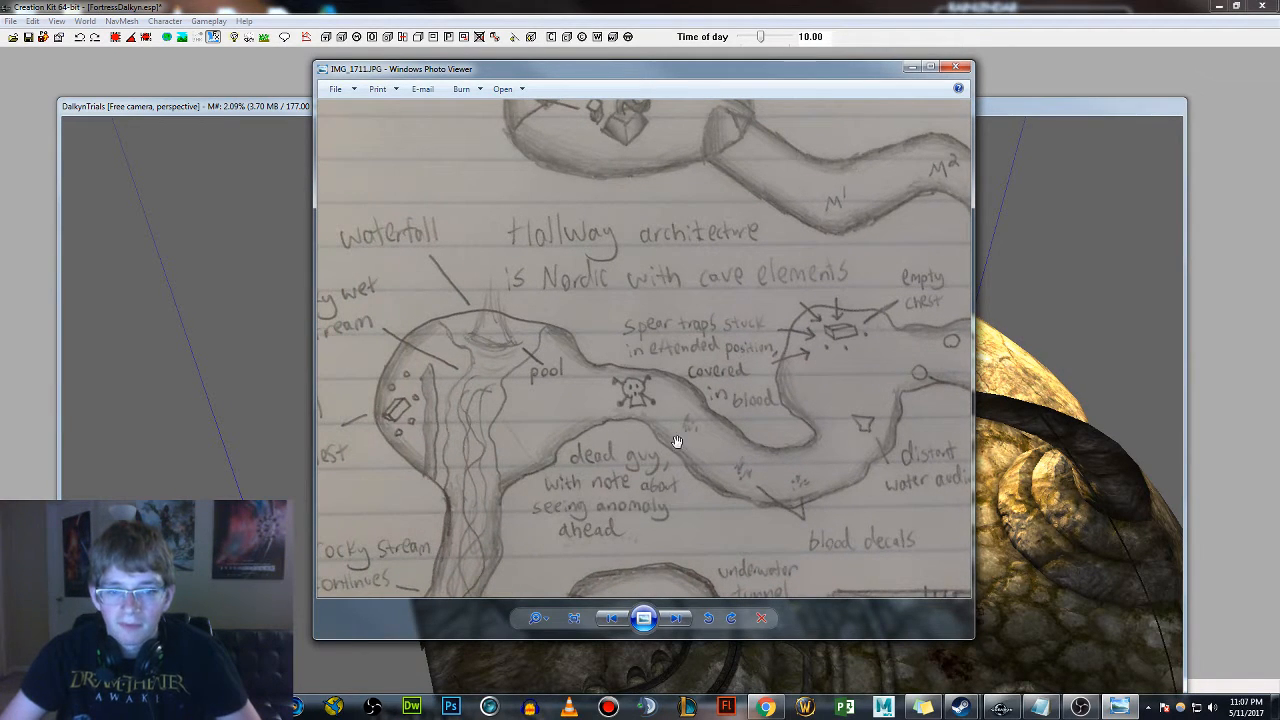
left_click_drag(559, 432, 693, 423)
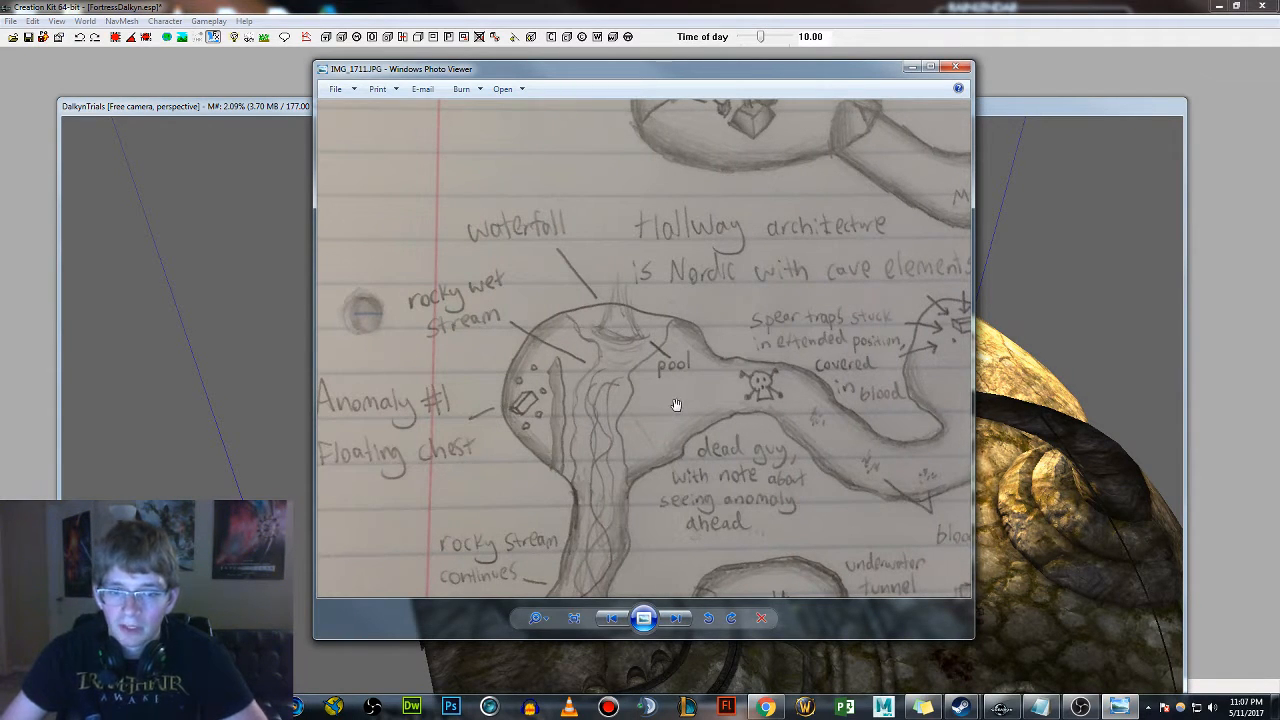
Examine the hand-drawn map's hallway from Anomaly #1 back to the spear trap room with the empty chest, then close it
left_click_drag(676, 404, 690, 407)
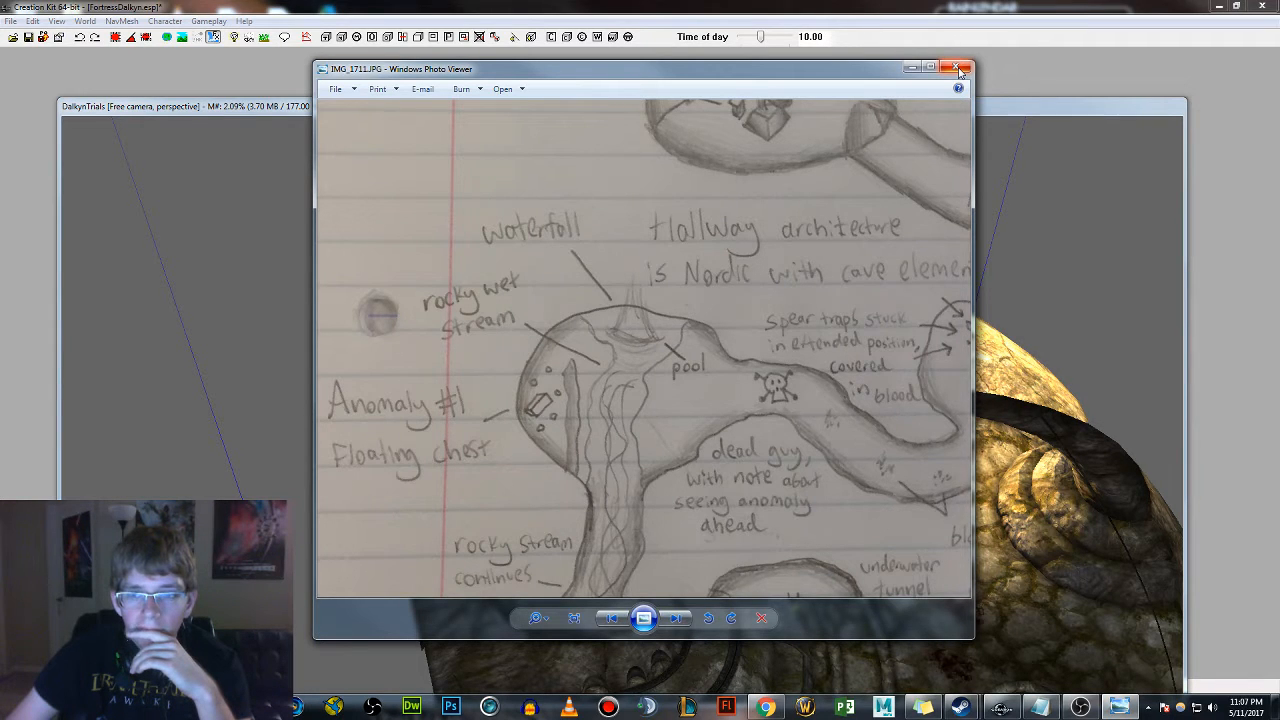
left_click_drag(869, 229, 763, 208)
mouse_move(720, 343)
left_mouse_down()
mouse_move(588, 325)
mouse_move(696, 355)
left_mouse_up()
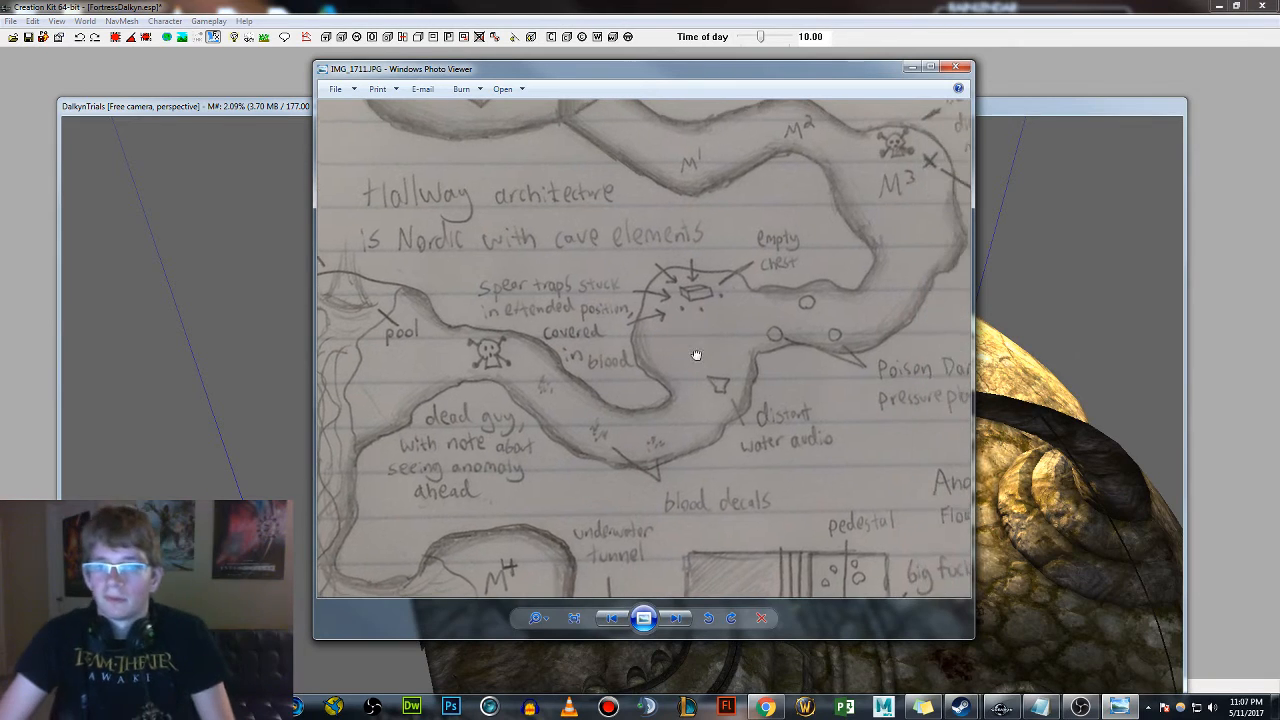
left_click(955, 67)
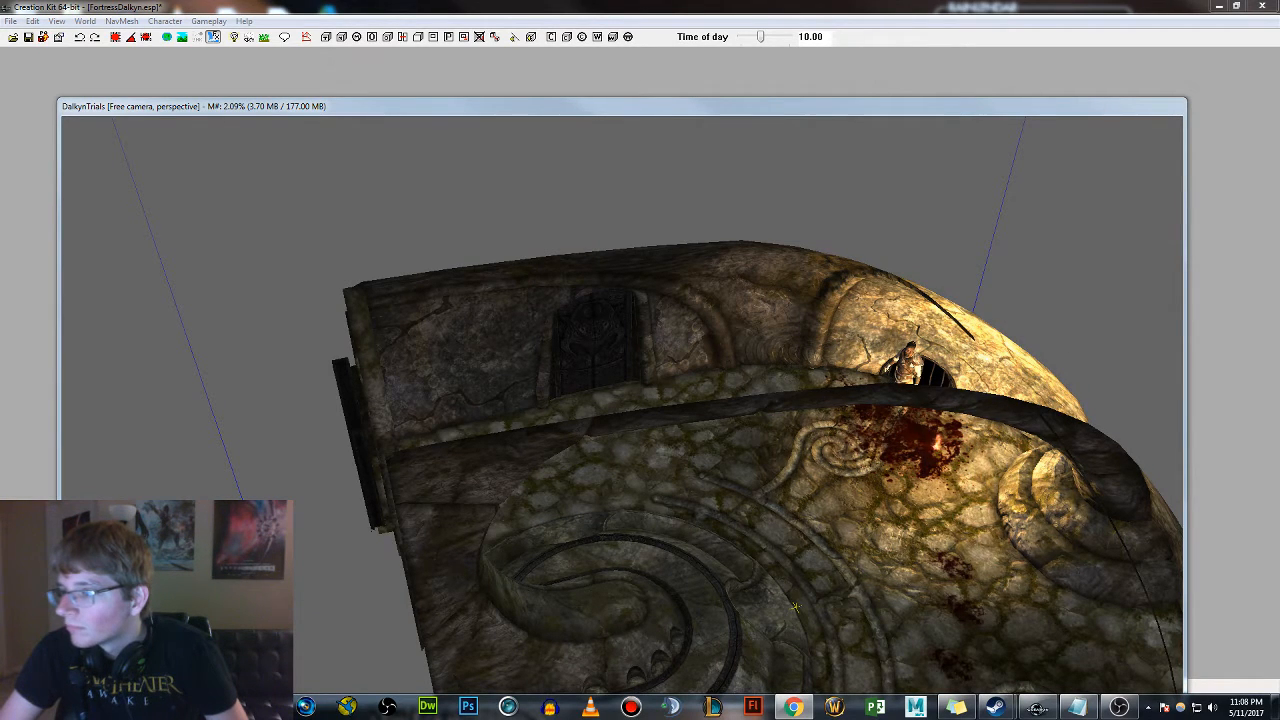
Set the NorDoorSm02 double door in the round chamber's outer wall to open by default
middle_click_drag(1151, 623, 645, 402)
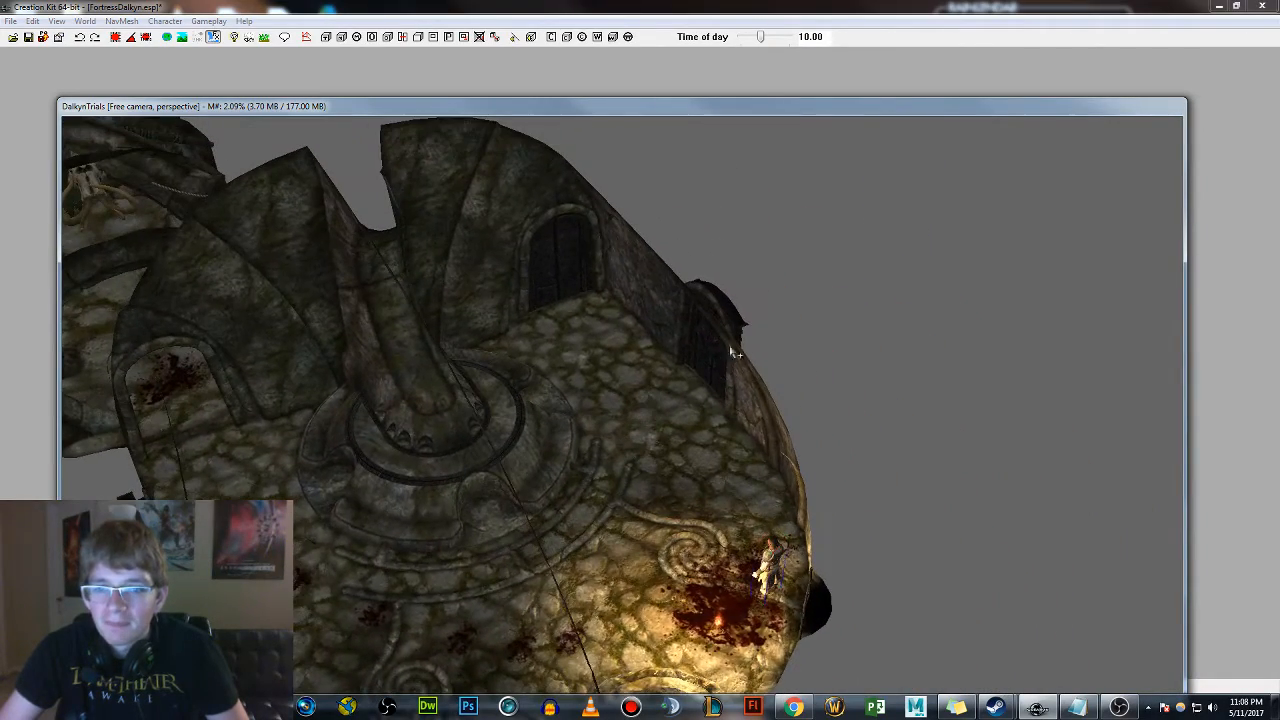
left_click(704, 350)
scroll(708, 354, "up", 2)
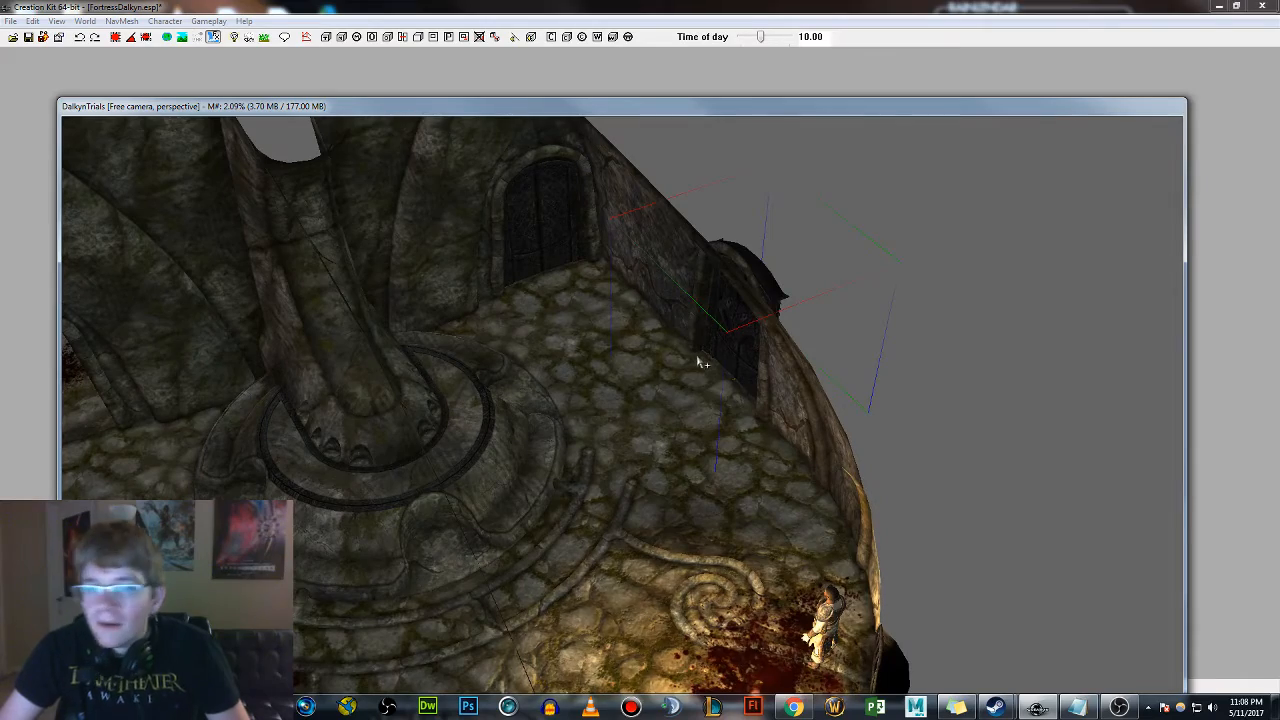
middle_click_drag(697, 362, 737, 368)
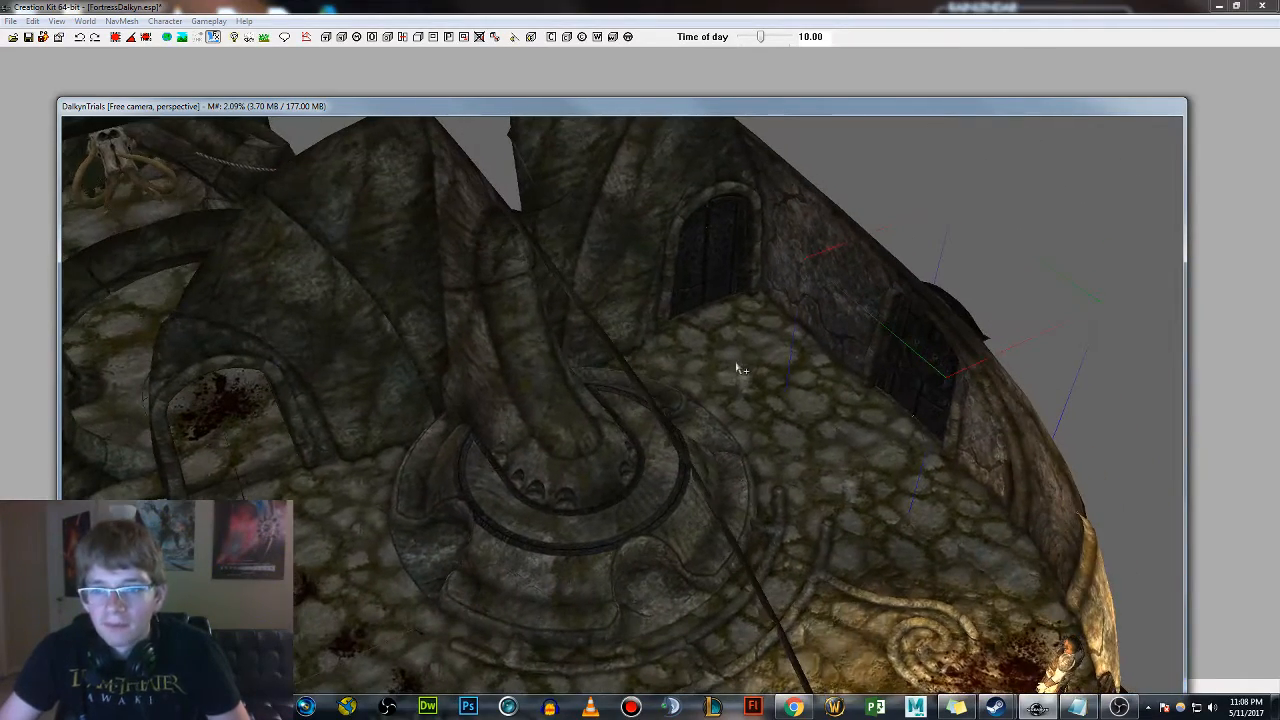
middle_click_drag(909, 386, 846, 397)
scroll(636, 397, "up", 3)
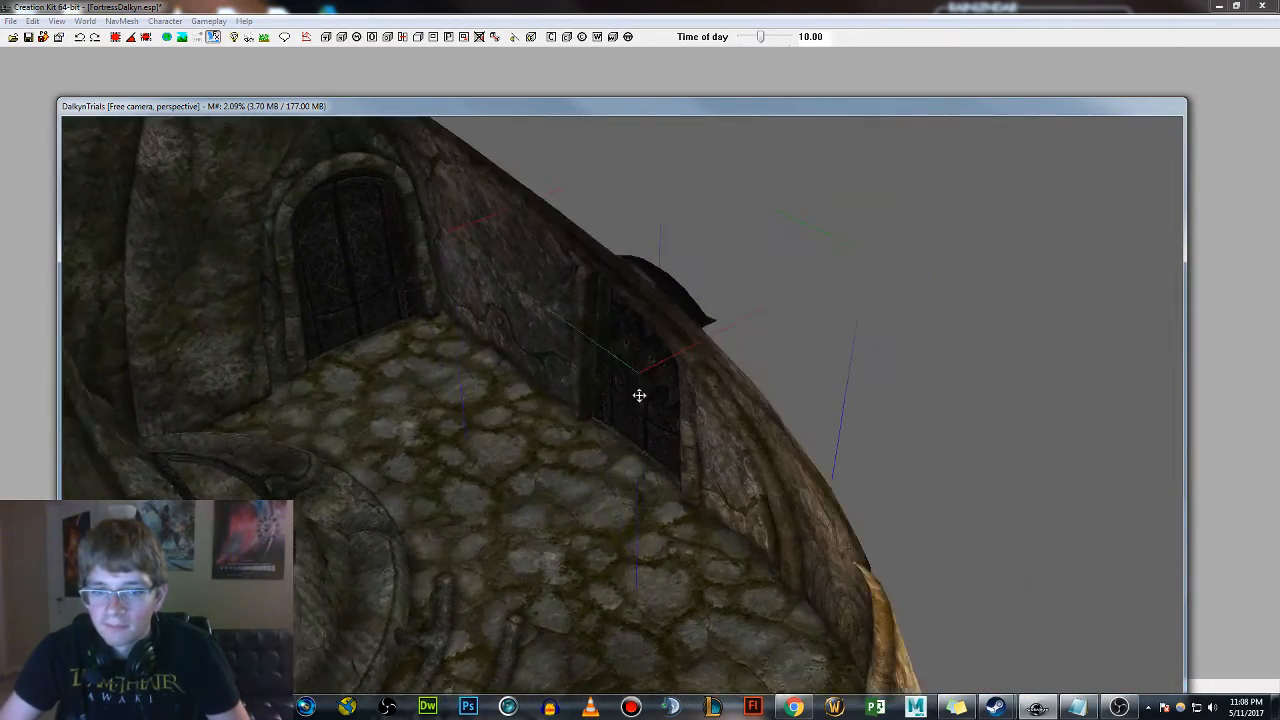
scroll(645, 390, "down", 3)
double_click(642, 368)
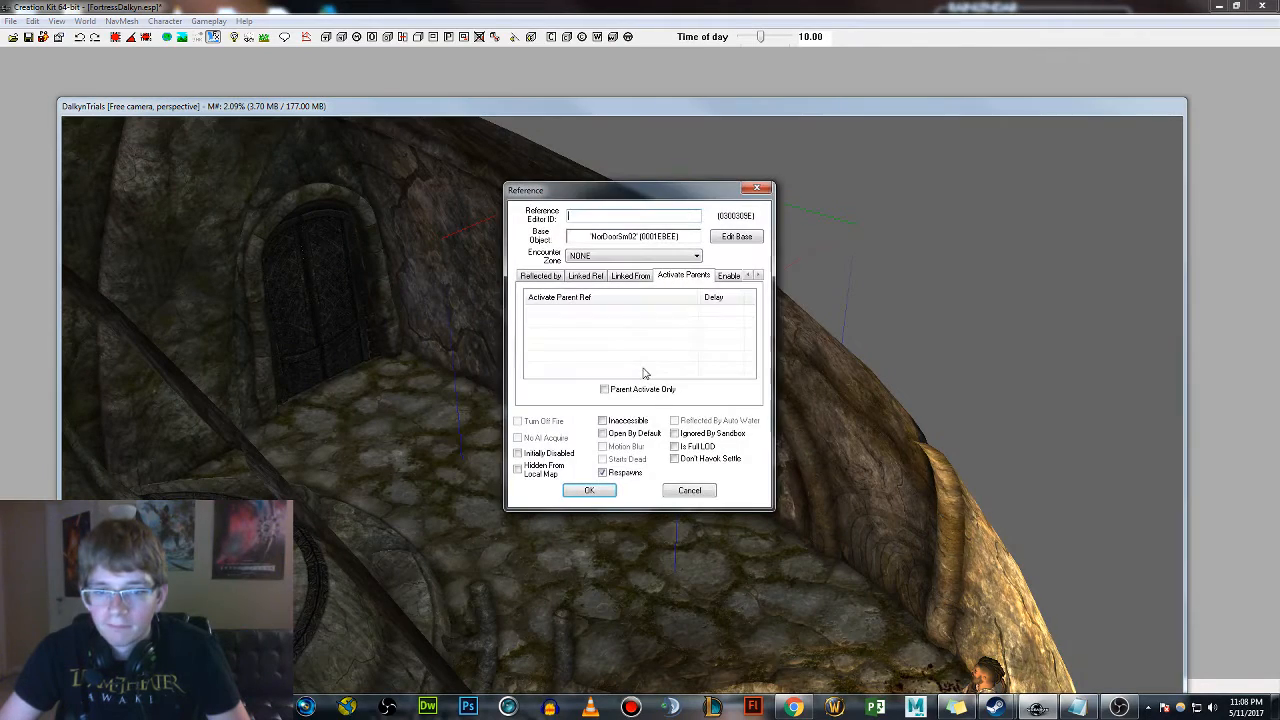
left_click(589, 490)
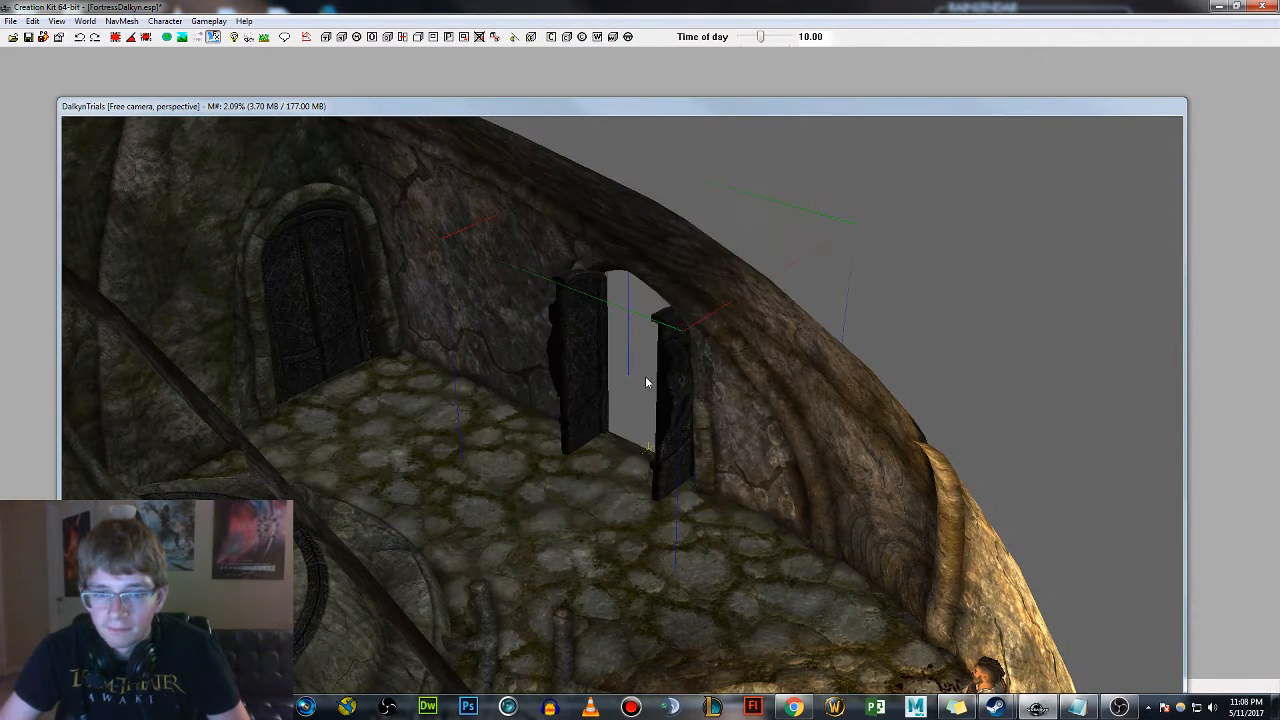
Examine the dungeon layout from the round chamber along the hallways to the cave section and back to the open double door
middle_click_drag(596, 372, 557, 365, "shift")
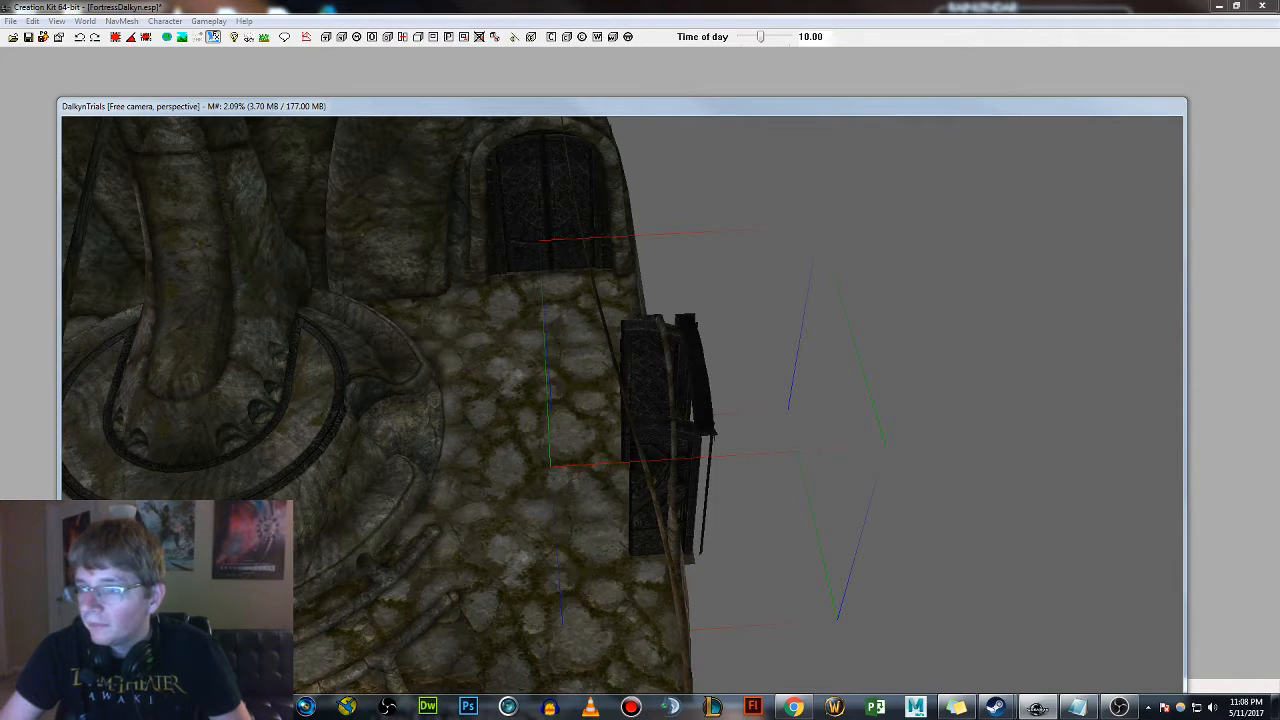
left_click(590, 388)
scroll(558, 352, "down", 5)
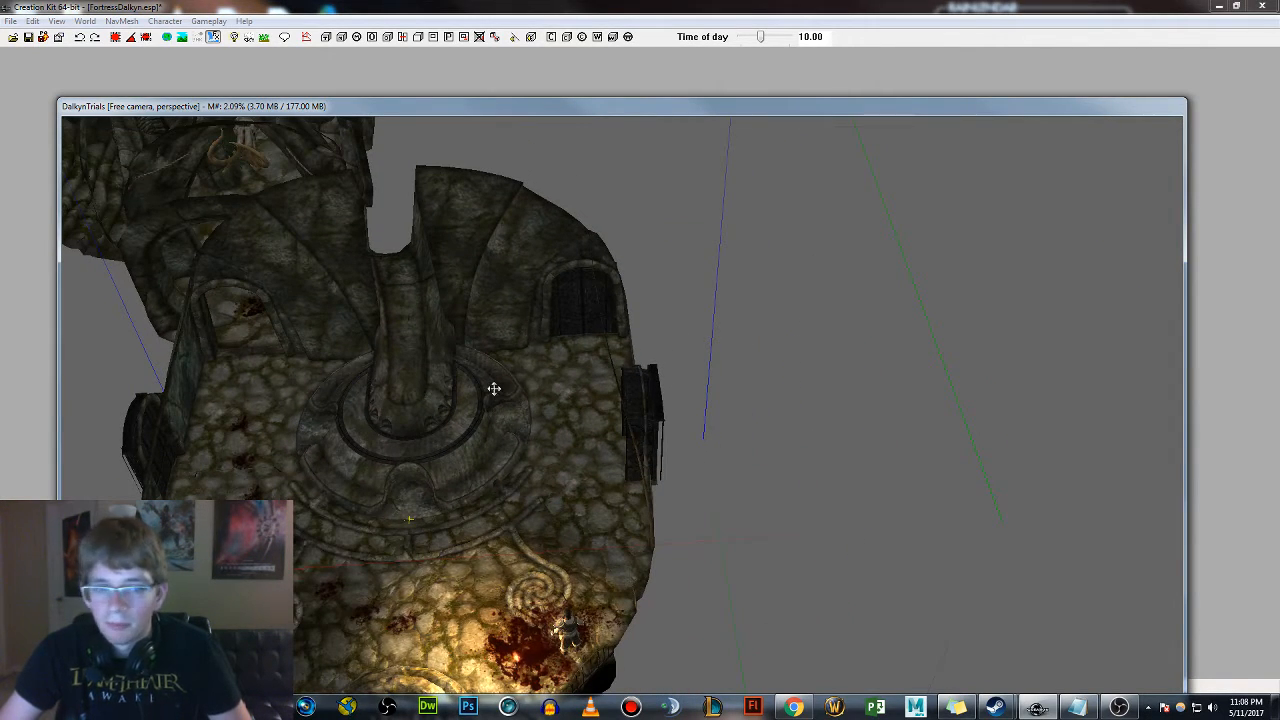
middle_click_drag(493, 370, 777, 454)
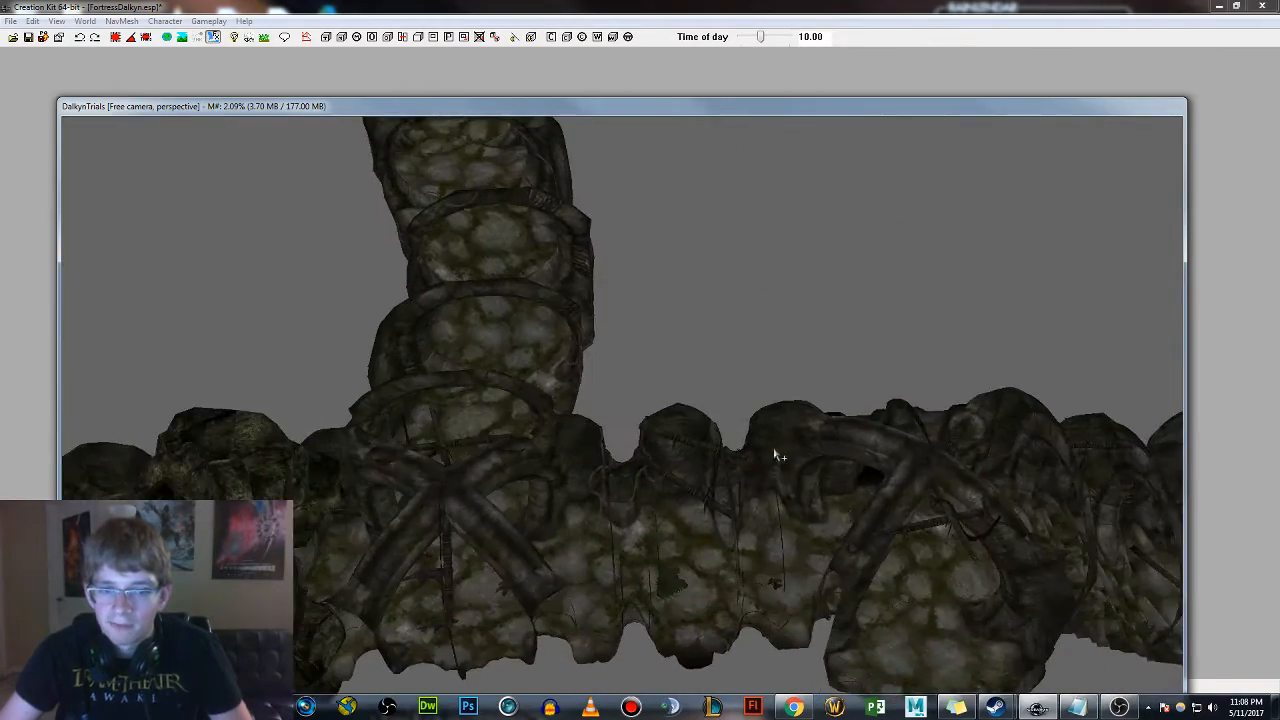
scroll(951, 499, "down", 4)
middle_click_drag(955, 498, 924, 479)
scroll(703, 409, "up", 5)
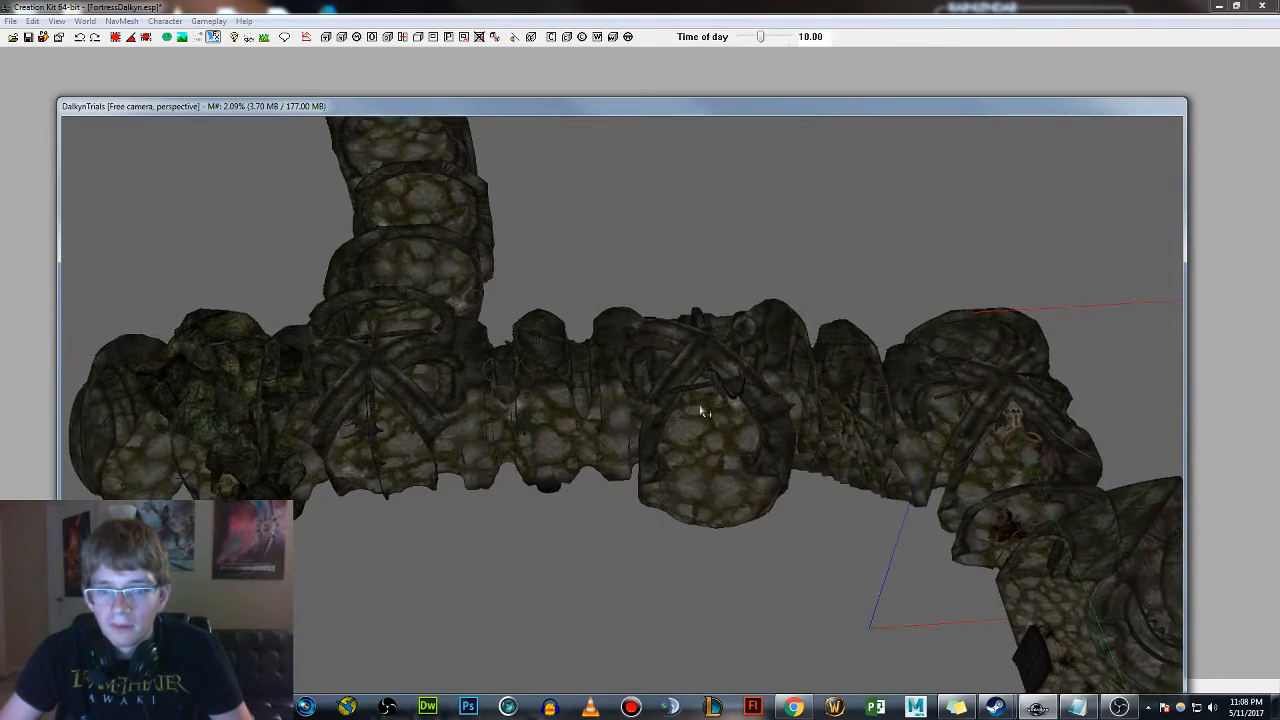
middle_click_drag(591, 382, 557, 366)
middle_click_drag(751, 419, 903, 490)
middle_click_drag(583, 275, 601, 418)
middle_click_drag(595, 331, 671, 298, "shift")
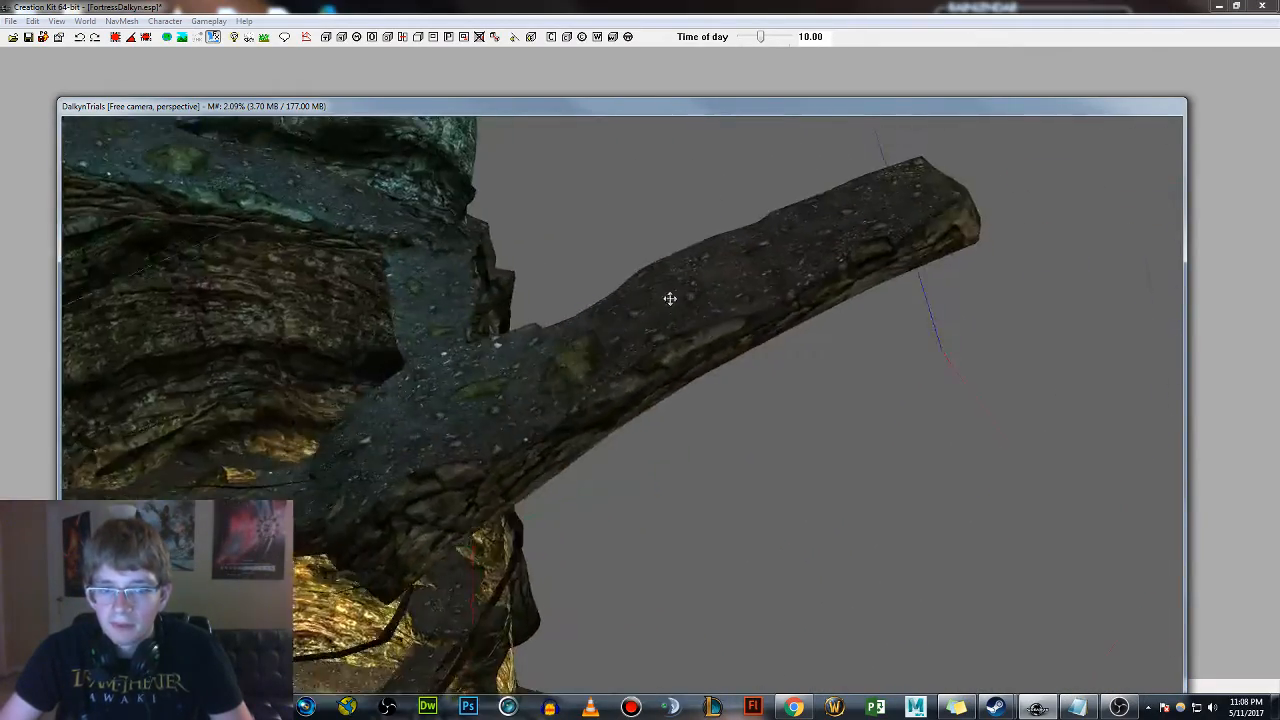
middle_click_drag(606, 346, 704, 242, "shift")
middle_click_drag(874, 434, 571, 314)
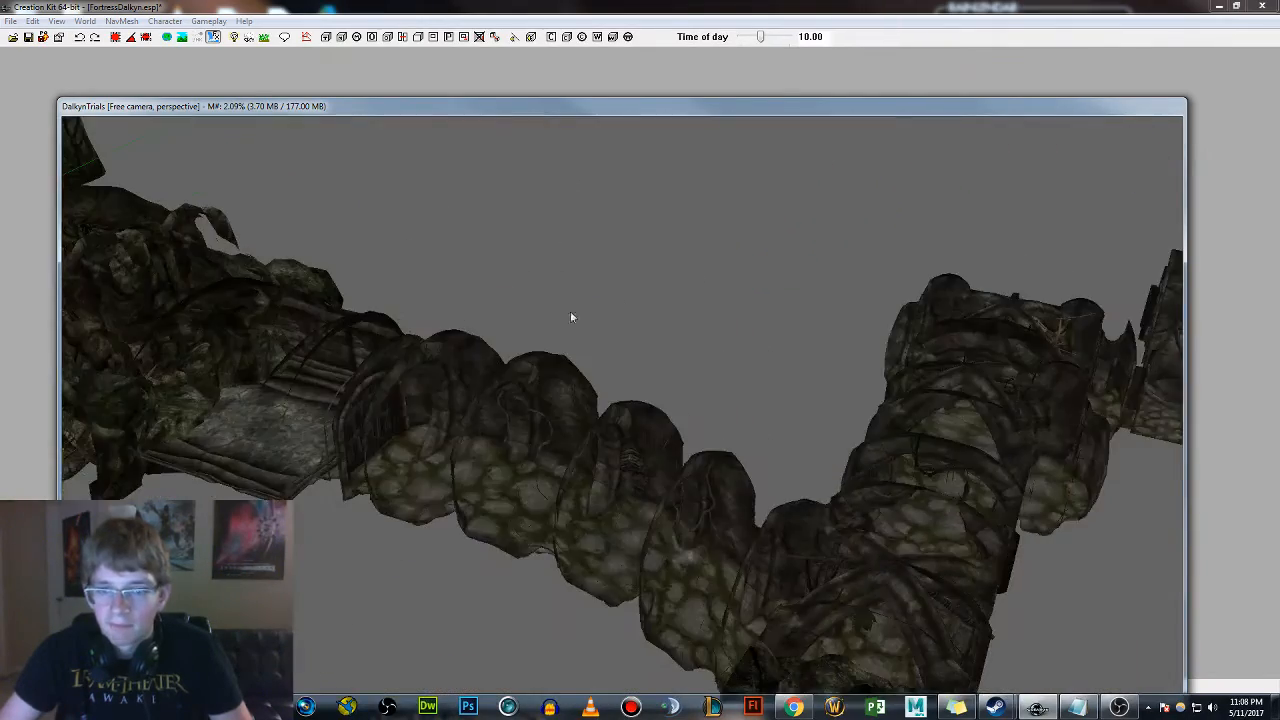
middle_click_drag(865, 398, 520, 444)
scroll(520, 444, "up", 4)
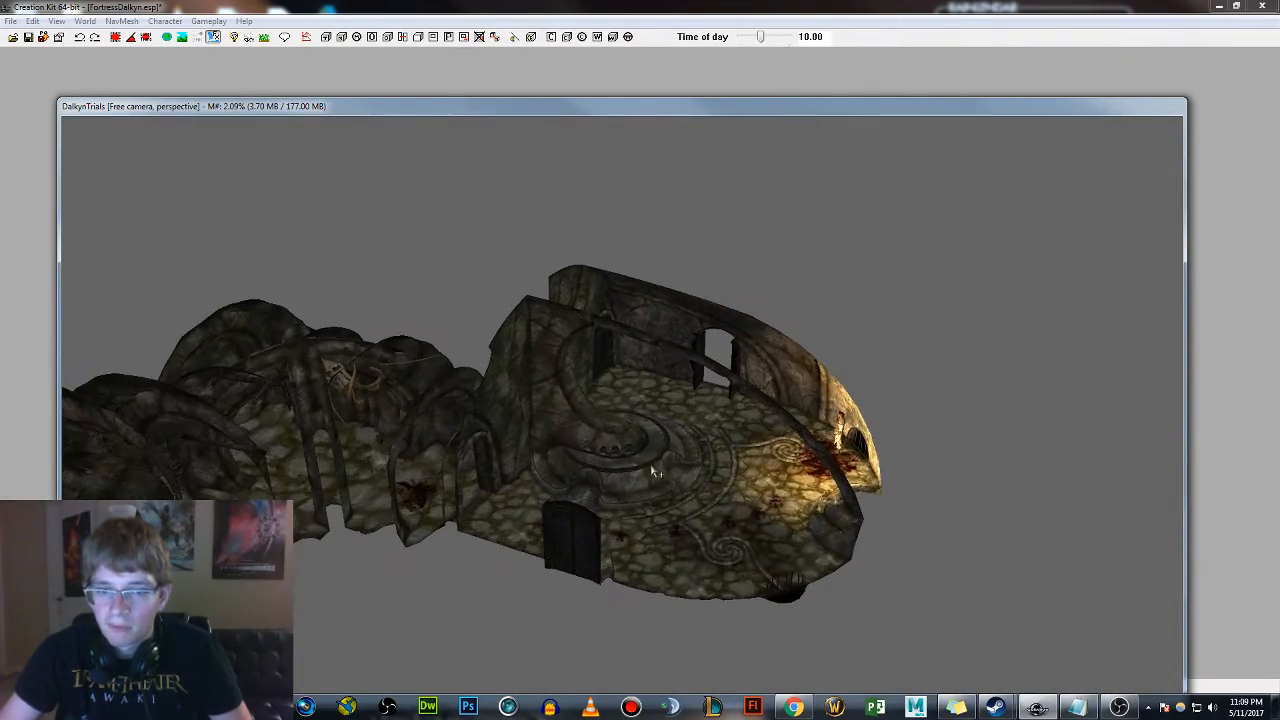
left_click(660, 468)
middle_click_drag(720, 446, 666, 463, "shift")
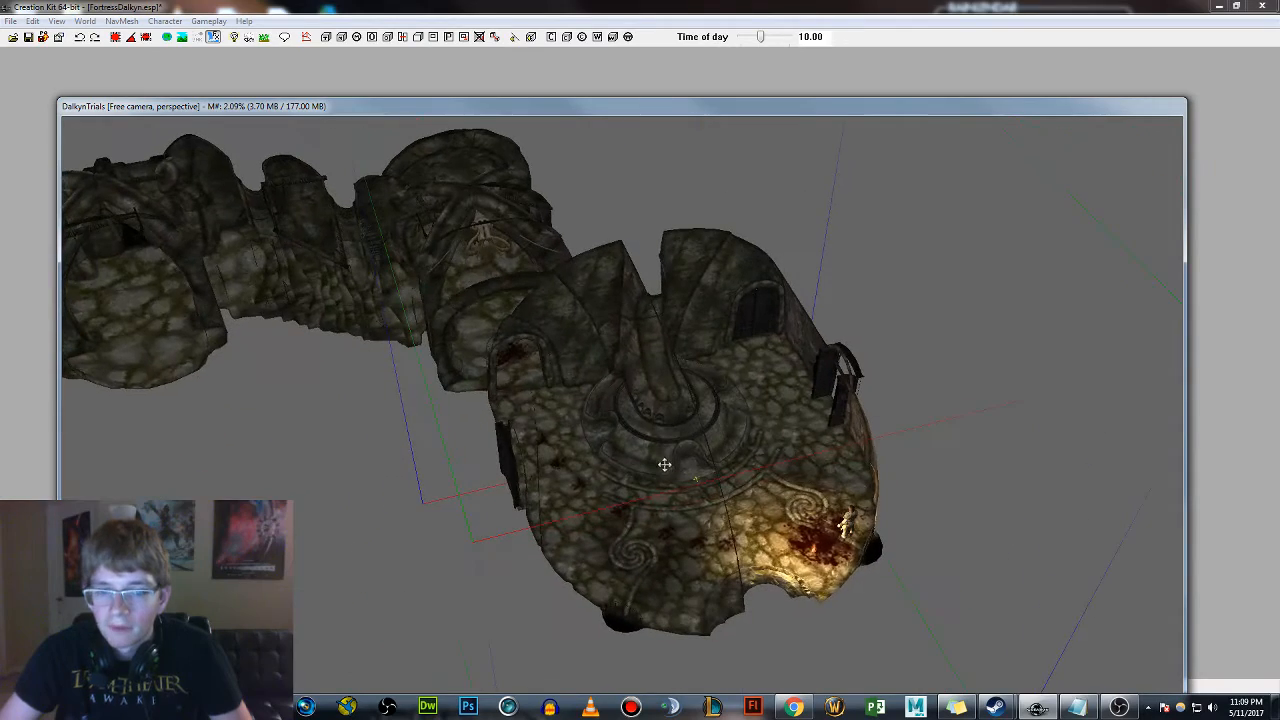
middle_click_drag(754, 403, 669, 446, "shift")
scroll(694, 443, "up", 4)
scroll(663, 449, "up", 2)
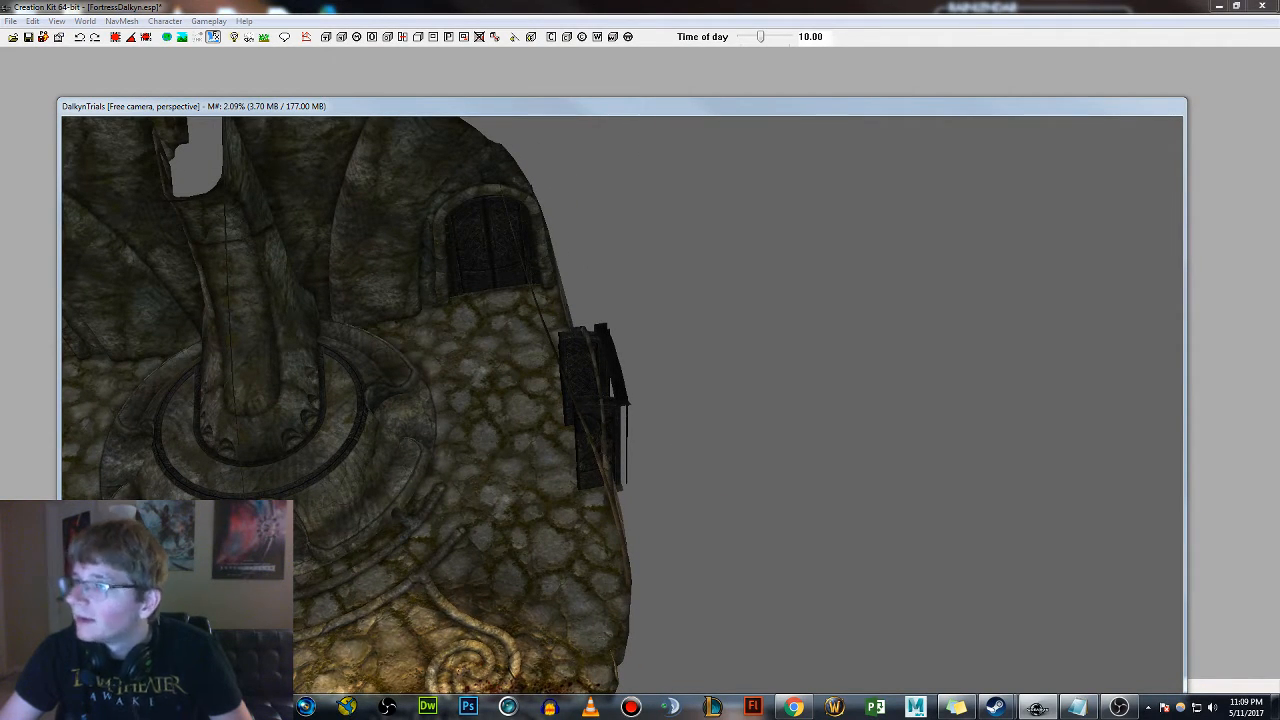
left_click_drag(788, 412, 583, 496)
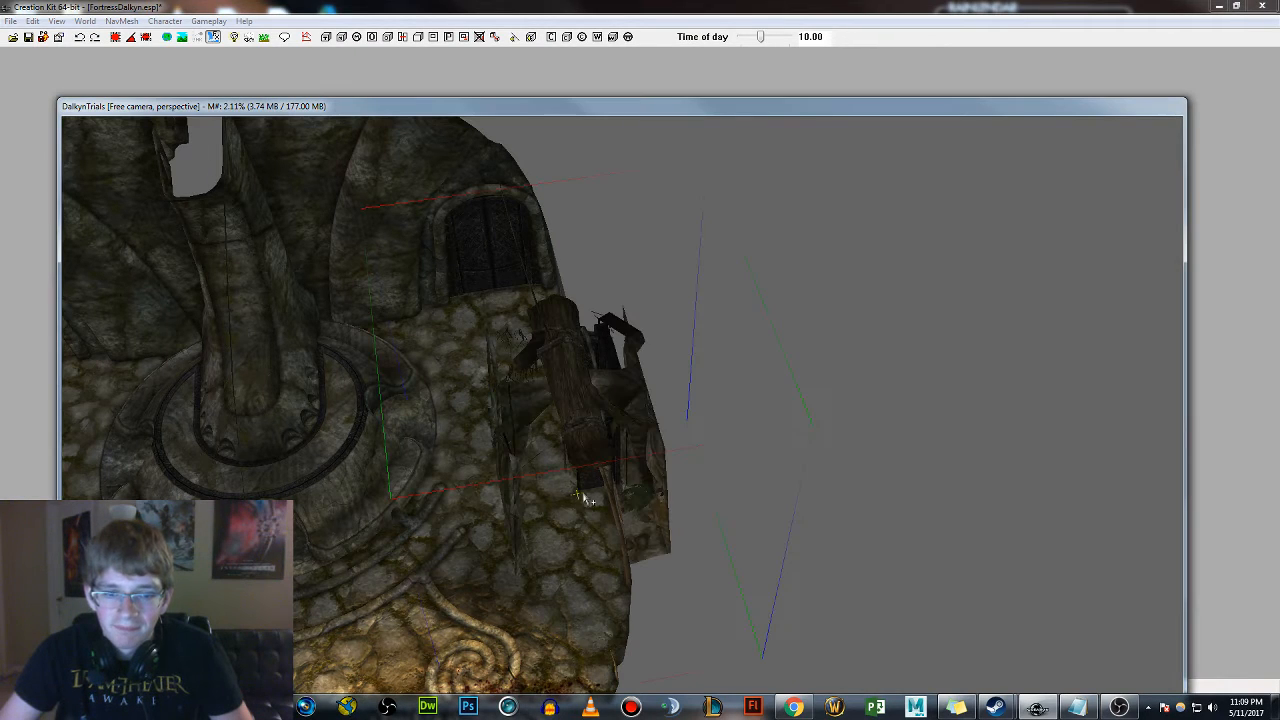
left_click_drag(613, 425, 801, 381)
right_click_drag(757, 354, 735, 337)
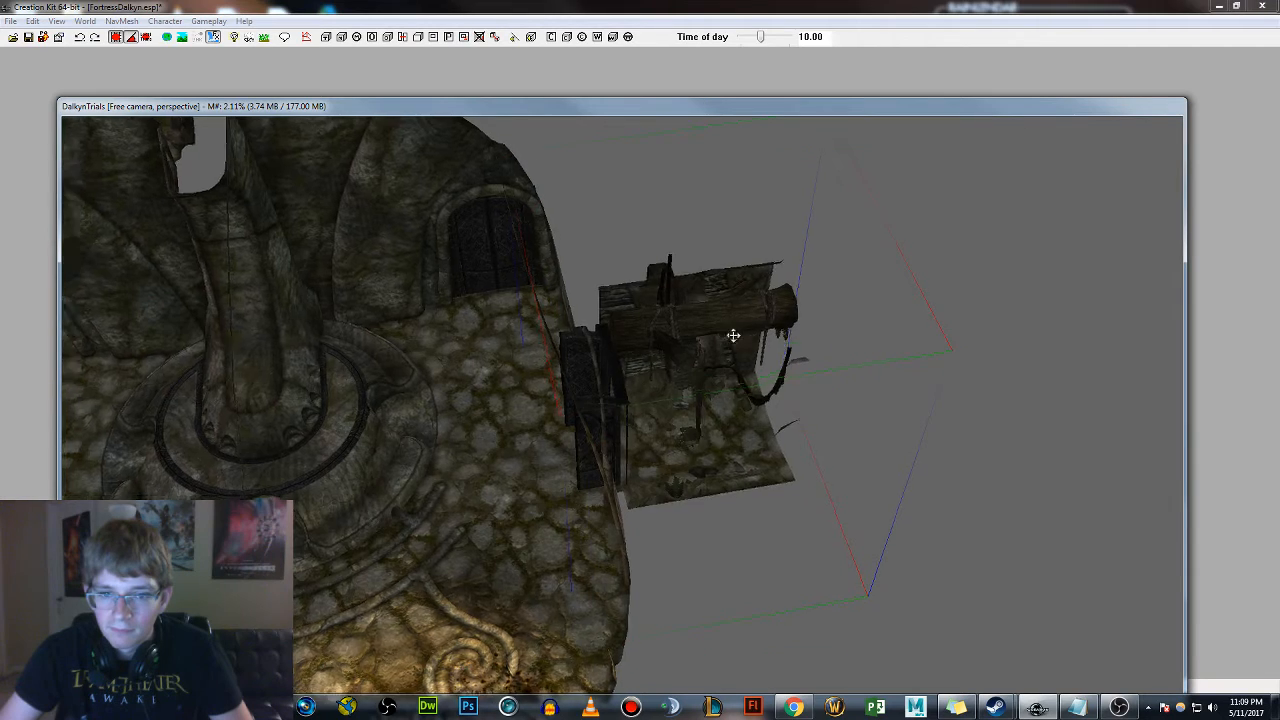
middle_click_drag(731, 335, 728, 339, "shift")
key("Delete")
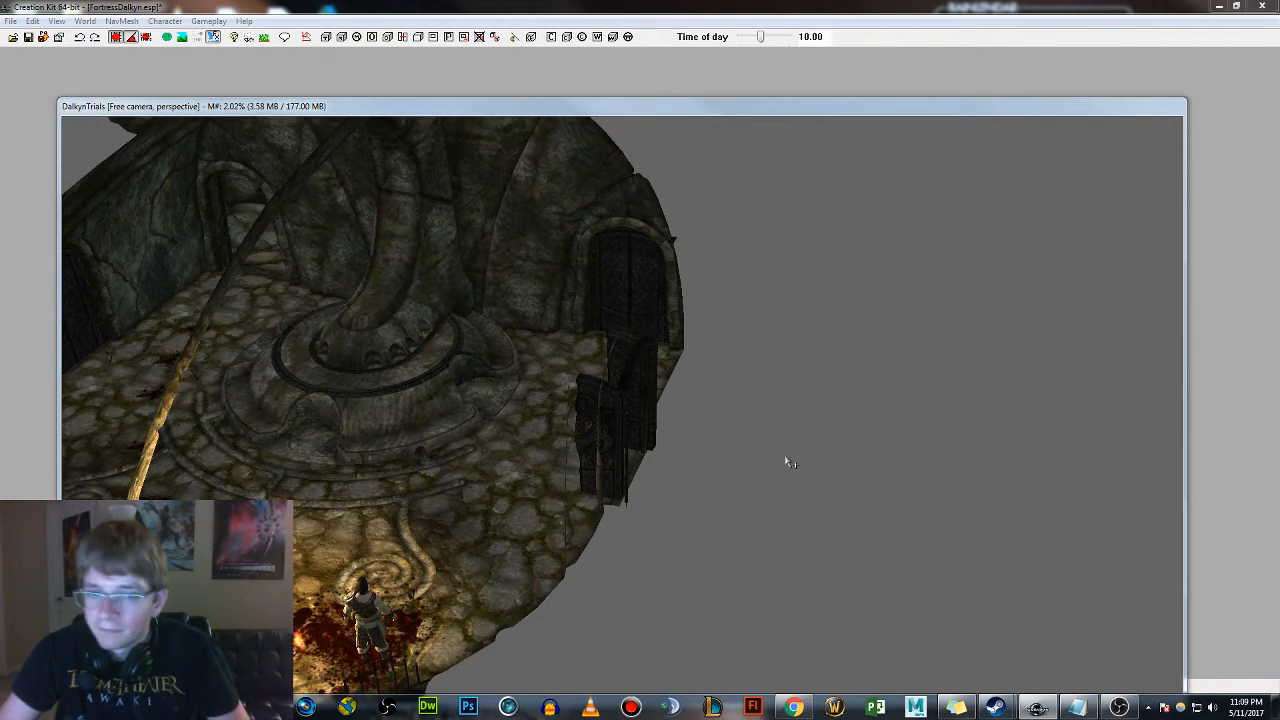
left_click_drag(628, 450, 800, 508)
right_click_drag(800, 508, 812, 508)
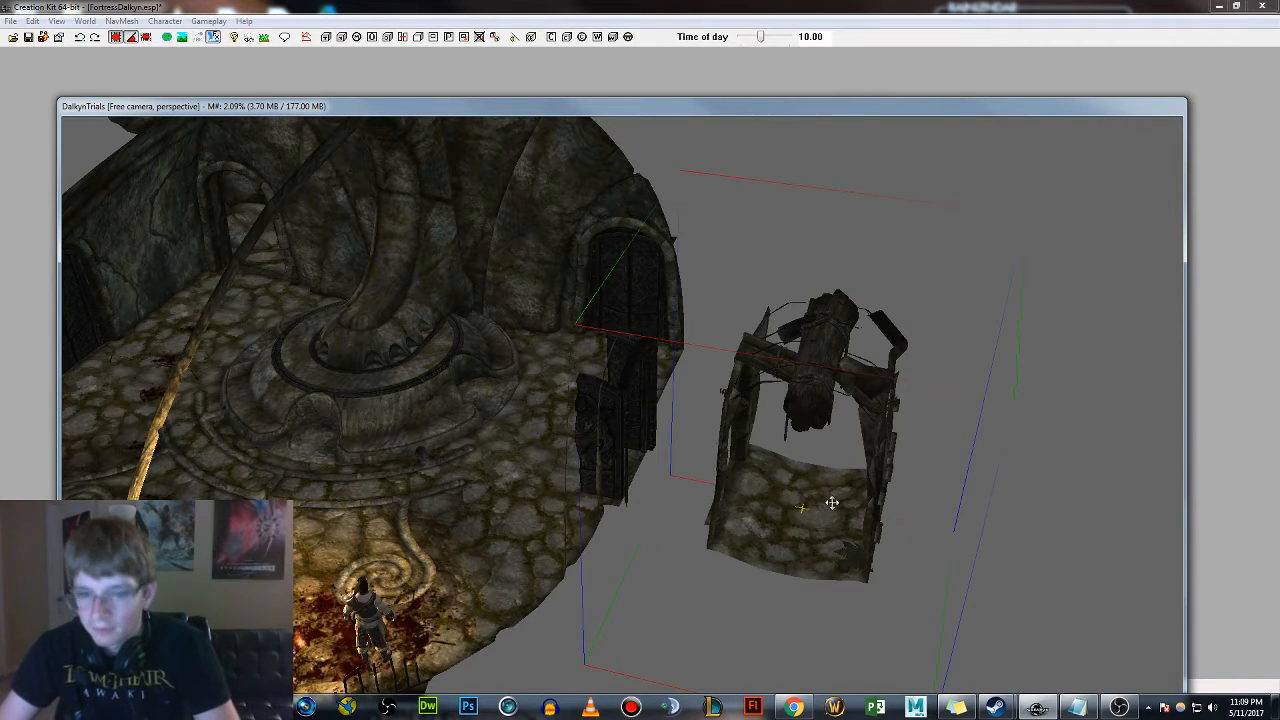
key("Delete")
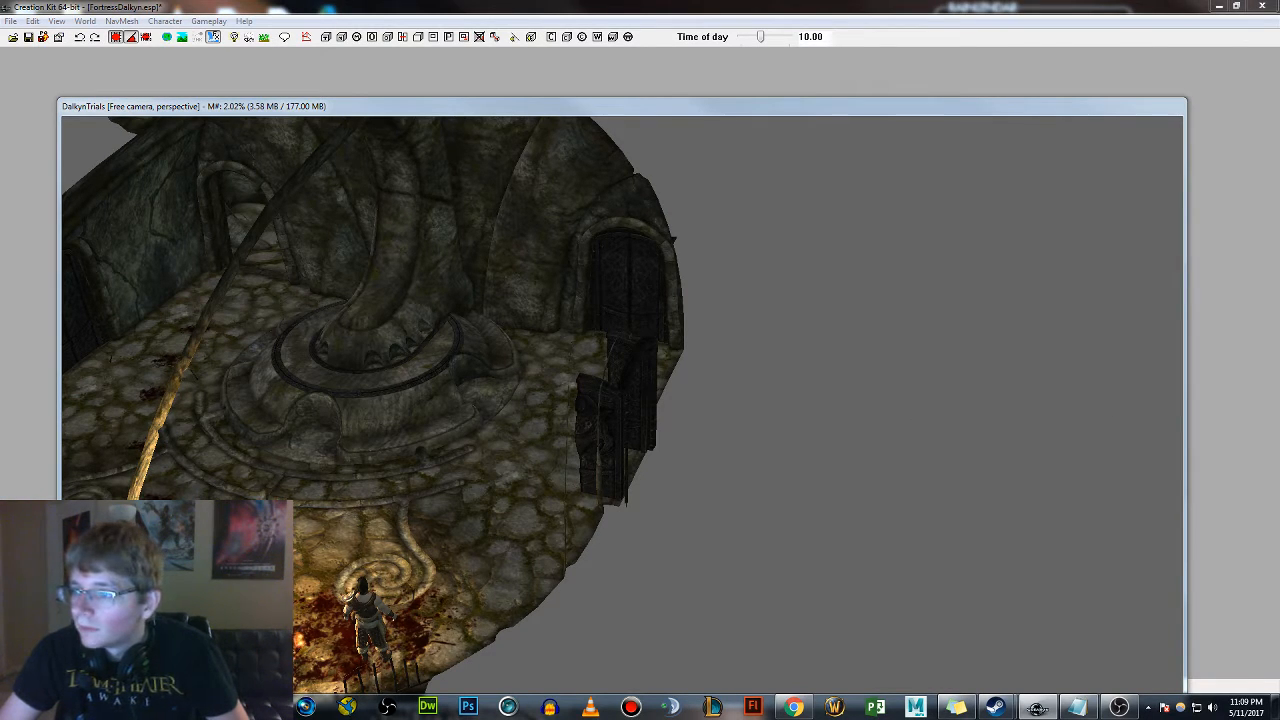
left_click_drag(808, 479, 716, 490)
middle_click_drag(716, 490, 760, 505, "shift")
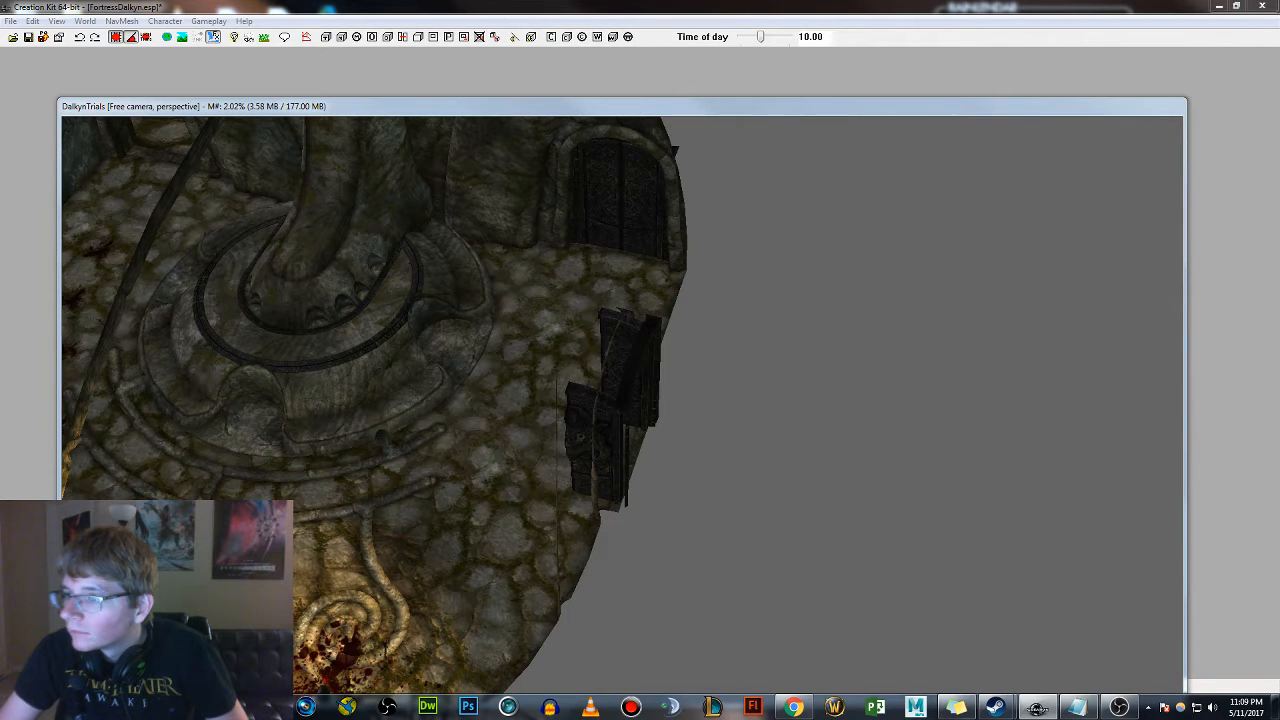
left_click_drag(825, 437, 898, 437)
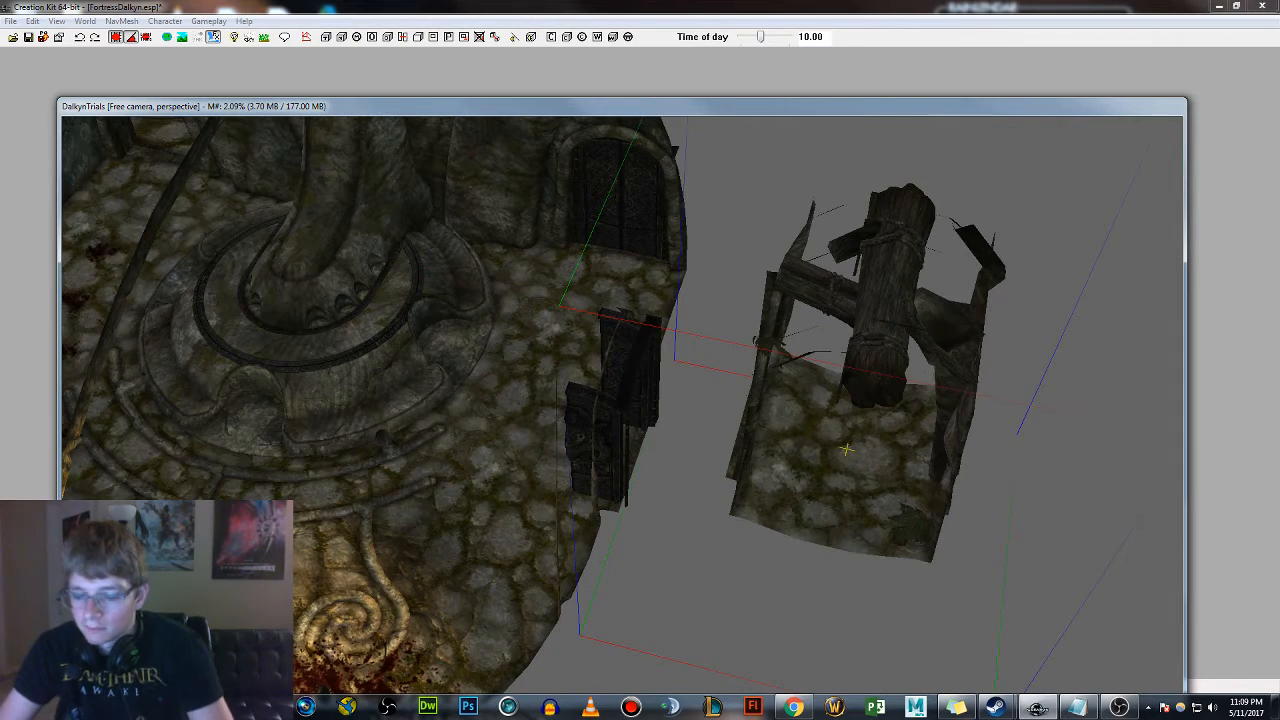
key("Delete")
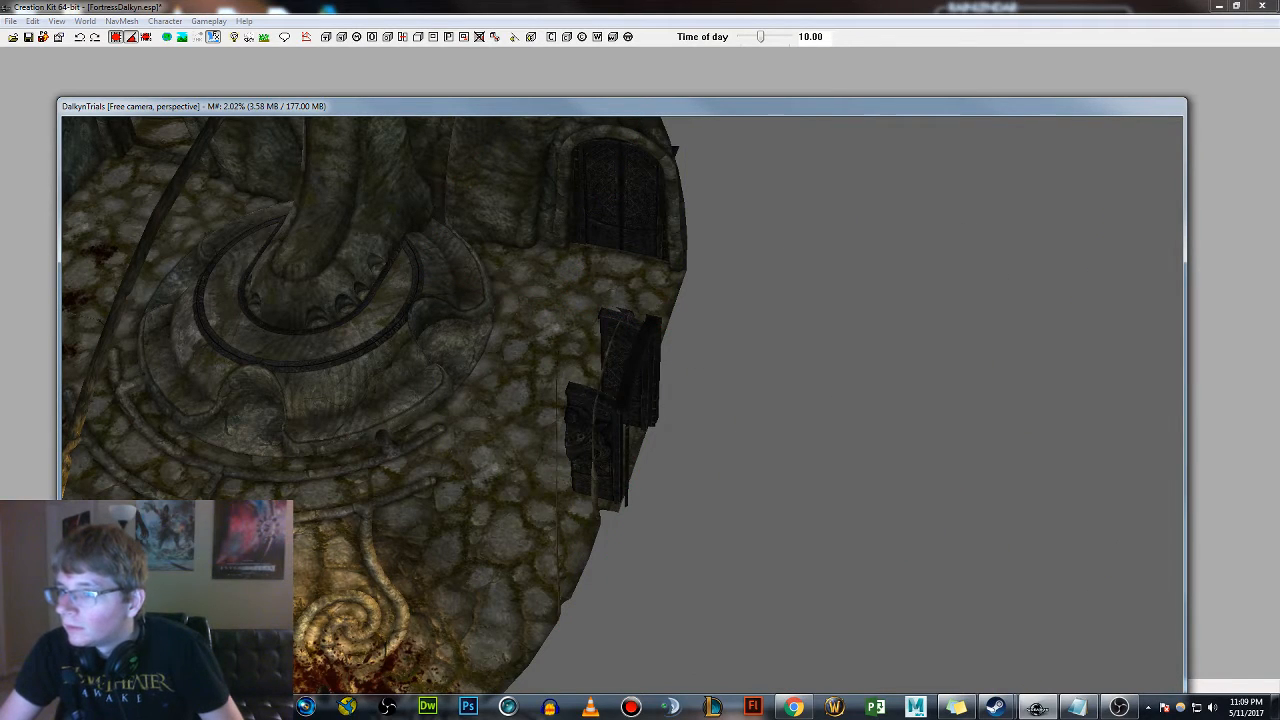
Place a straight Nordic hallway piece with overhead beams outside the open door and rotate it a quarter turn towards the doorway
left_click_drag(994, 383, 606, 436)
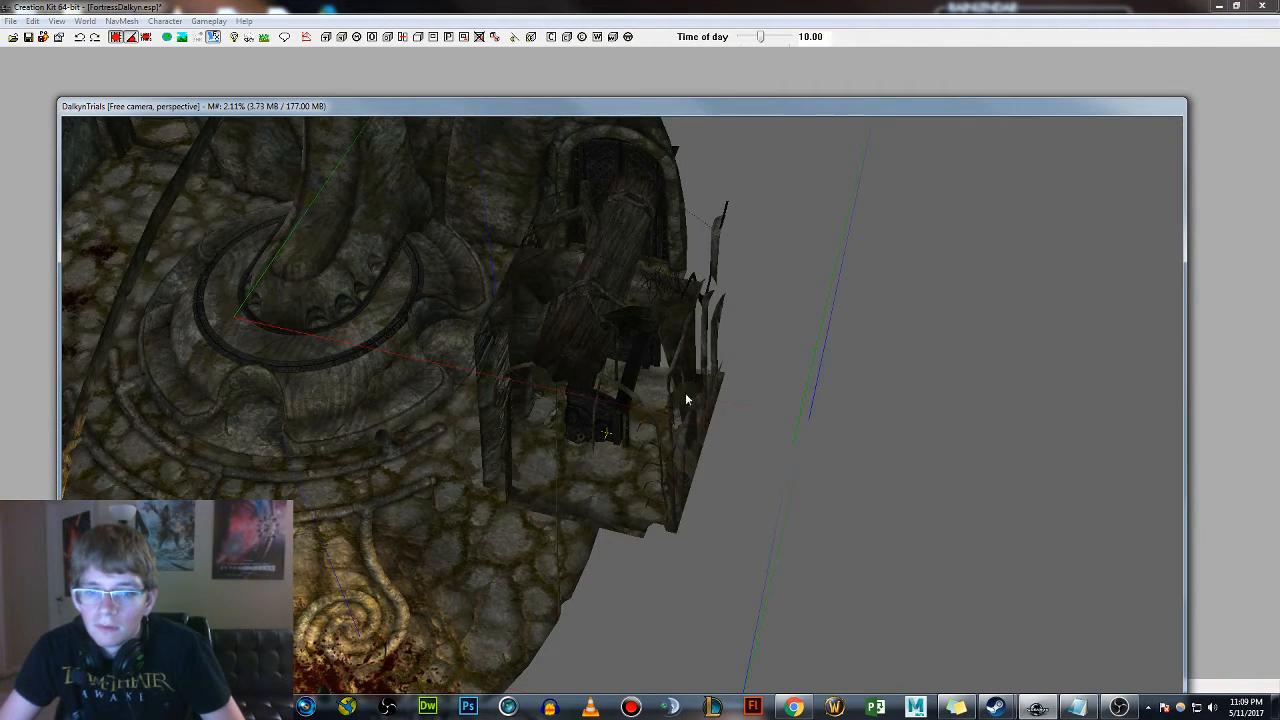
left_click_drag(686, 399, 958, 403)
middle_click_drag(958, 403, 917, 402, "shift")
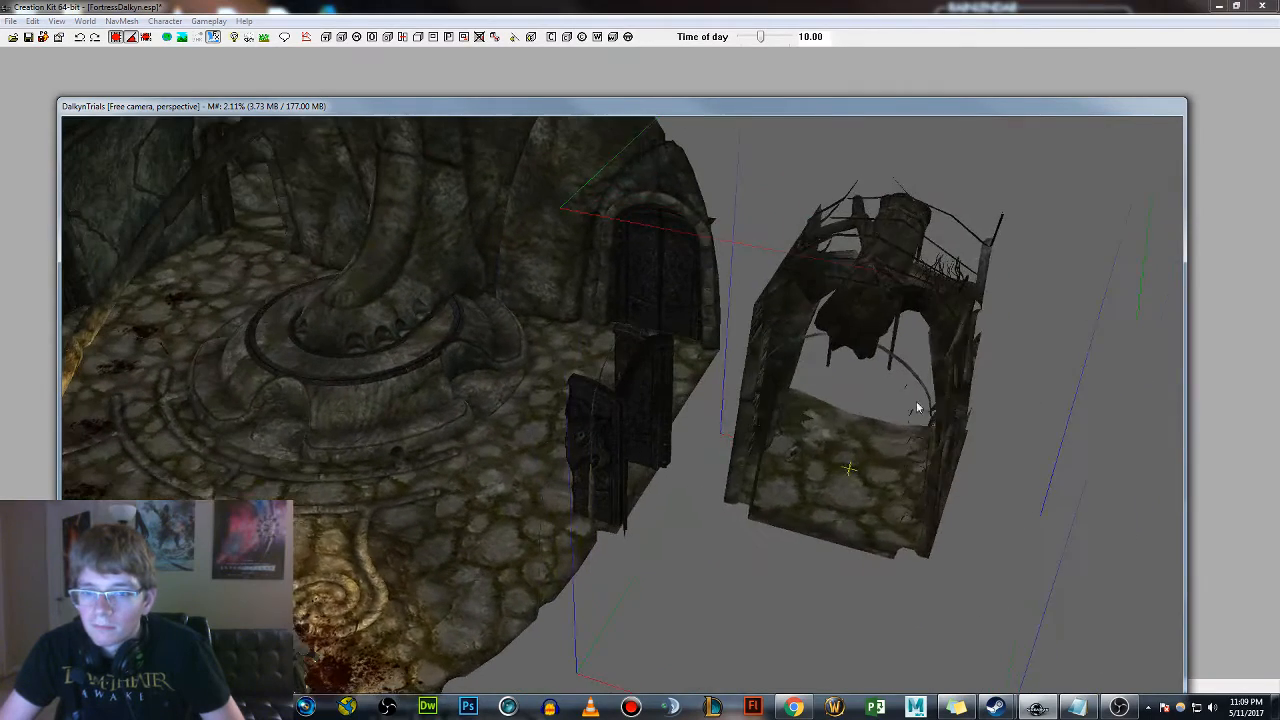
right_click_drag(918, 407, 990, 407)
key("z")
key("super")
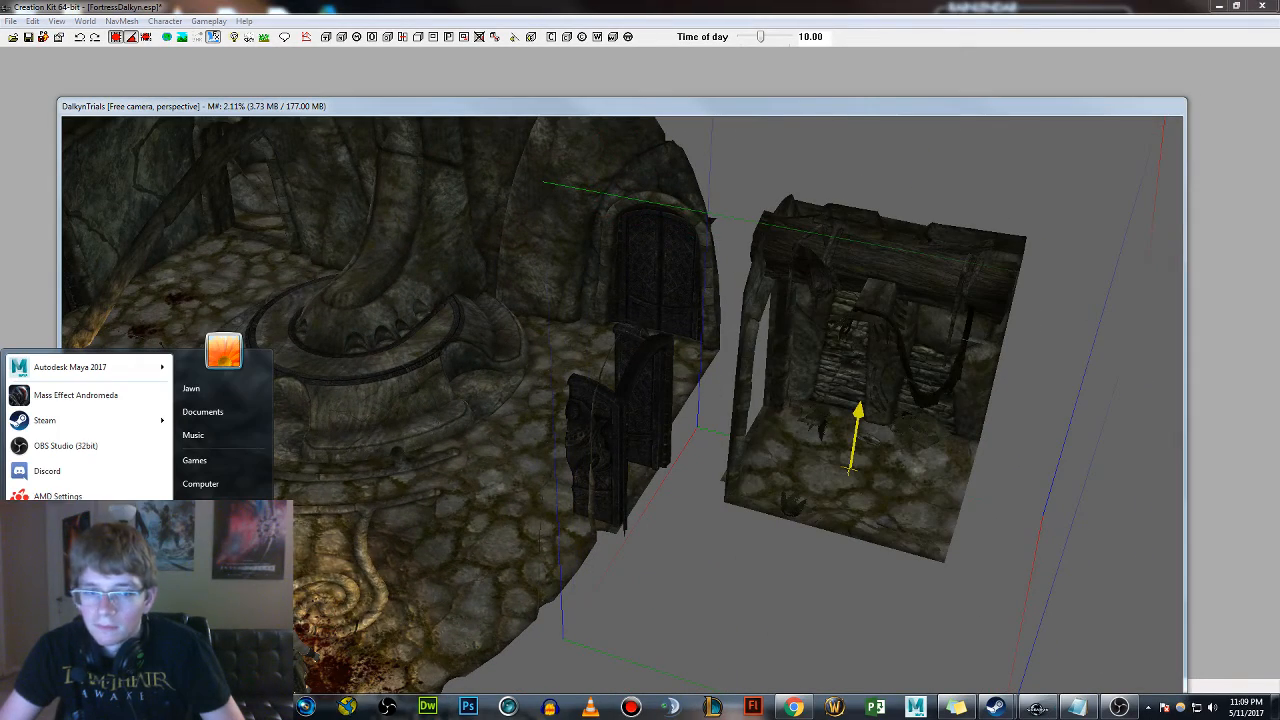
left_click(873, 404)
Move the straight hallway piece up against the open doorway and align it with the chamber floor
left_click_drag(857, 377, 709, 430)
middle_click_drag(706, 430, 694, 457, "shift")
mouse_move(771, 490)
left_mouse_down()
mouse_move(744, 616)
mouse_move(763, 483)
left_mouse_up()
key("z")
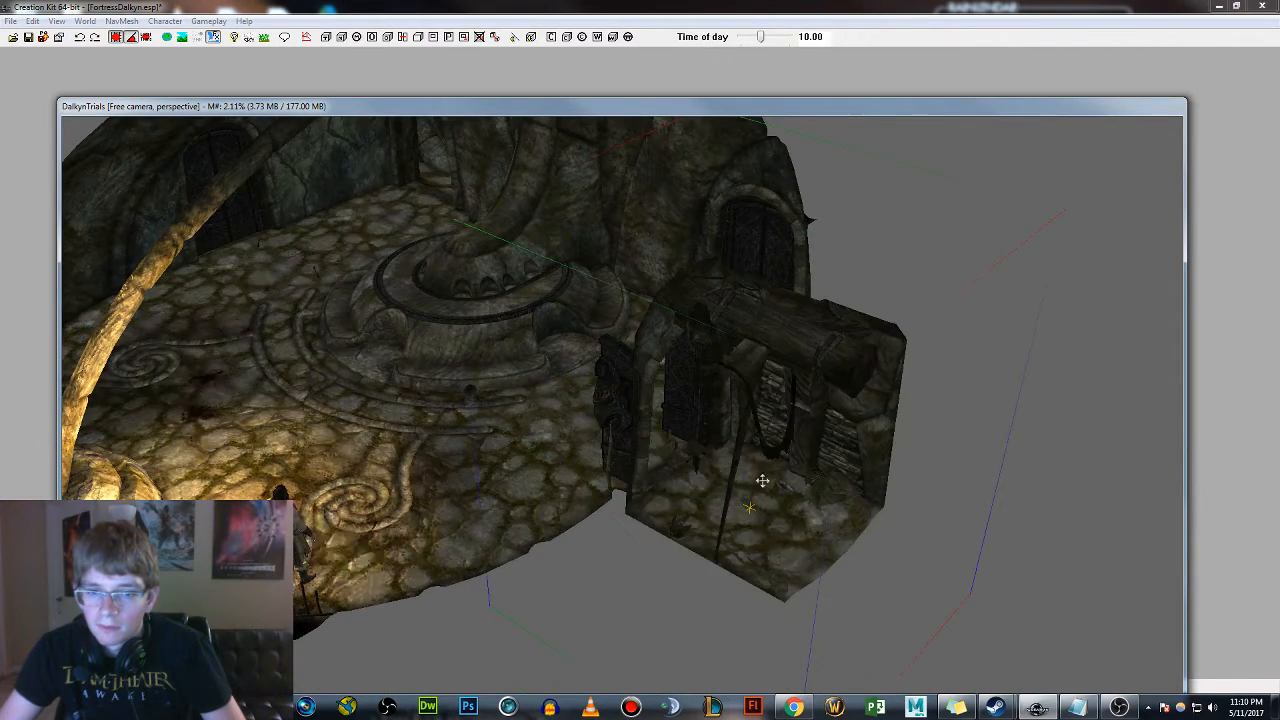
middle_click_drag(763, 483, 796, 488, "shift")
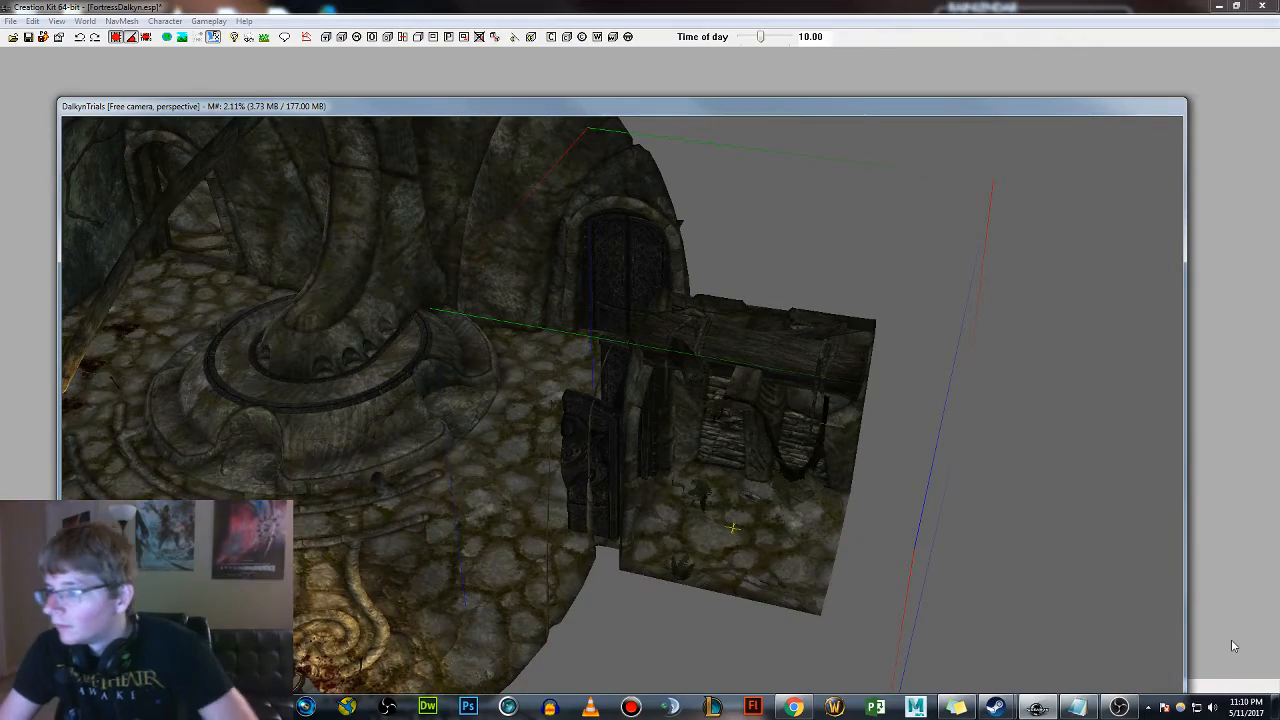
middle_click_drag(777, 486, 829, 529, "shift")
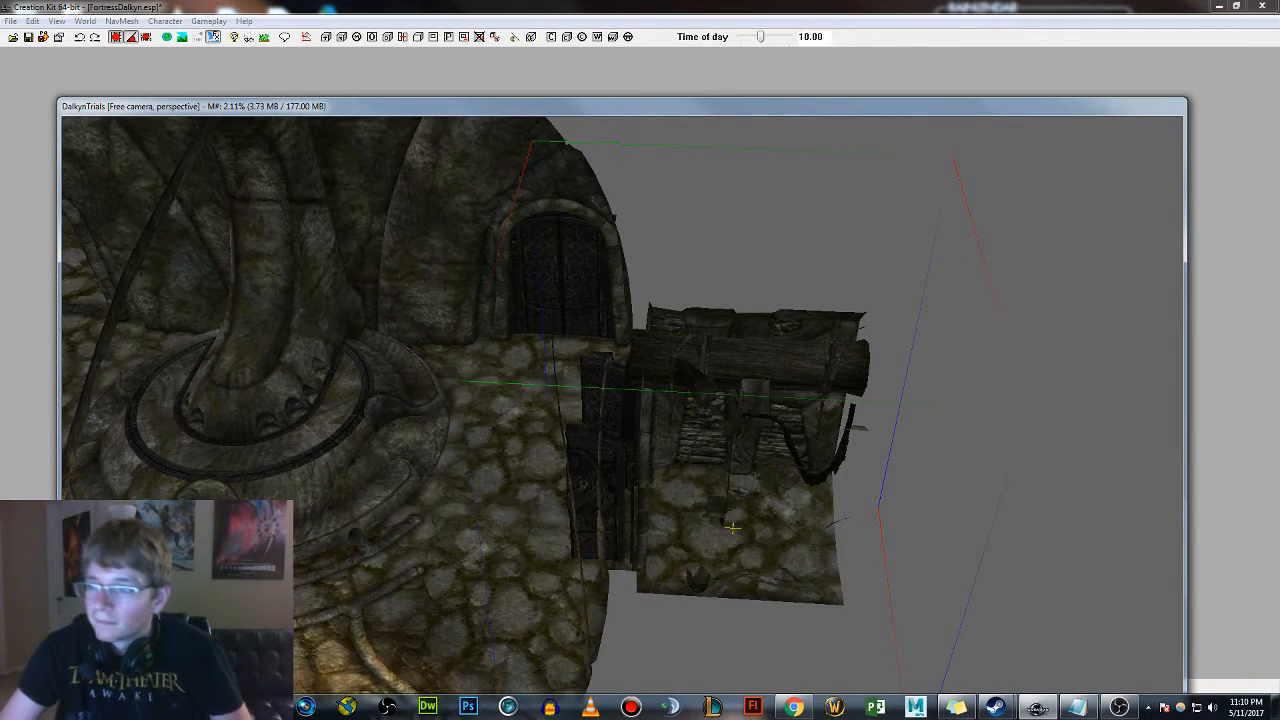
middle_click_drag(803, 473, 701, 426, "shift")
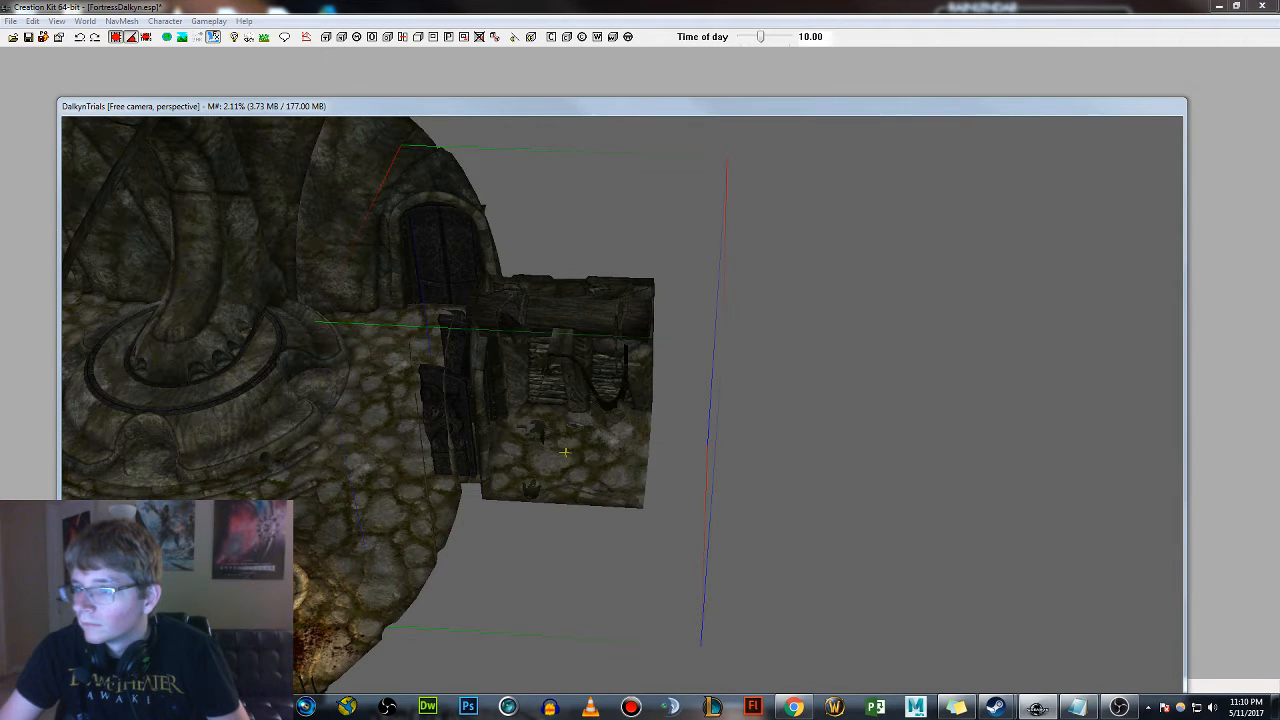
Add a curved hallway piece beyond the straight one and rotate it so the passage continues from its far end
key("ctrl+d")
left_click_drag(582, 438, 742, 424)
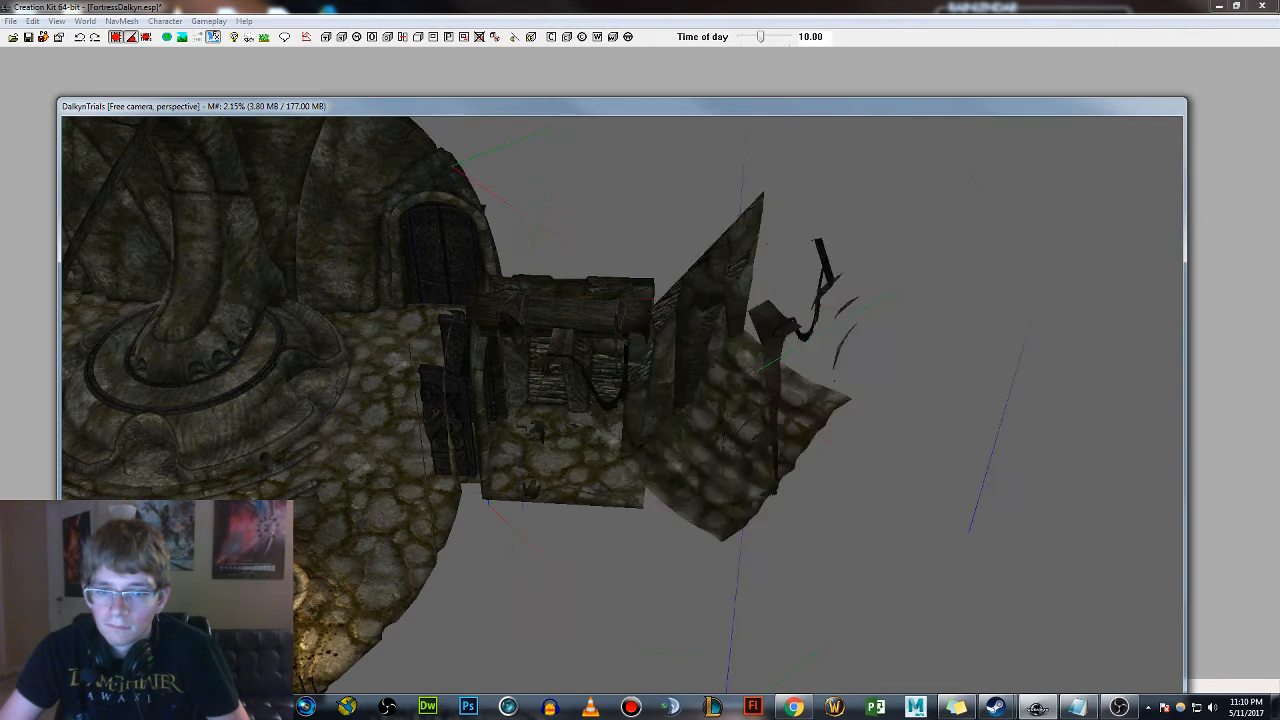
right_click_drag(742, 424, 792, 430)
scroll(775, 430, "down", 8)
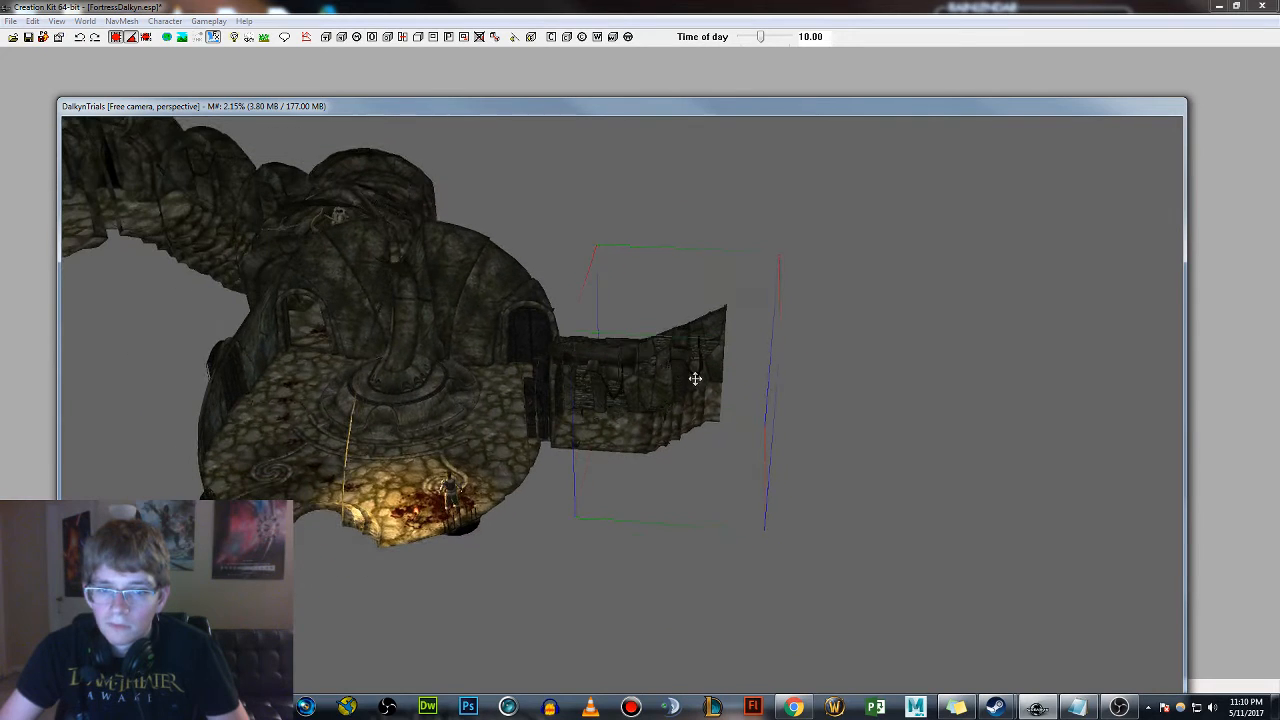
Rotate the descending stair piece and fit it against the far end of the straight hallway
right_click_drag(695, 378, 695, 378)
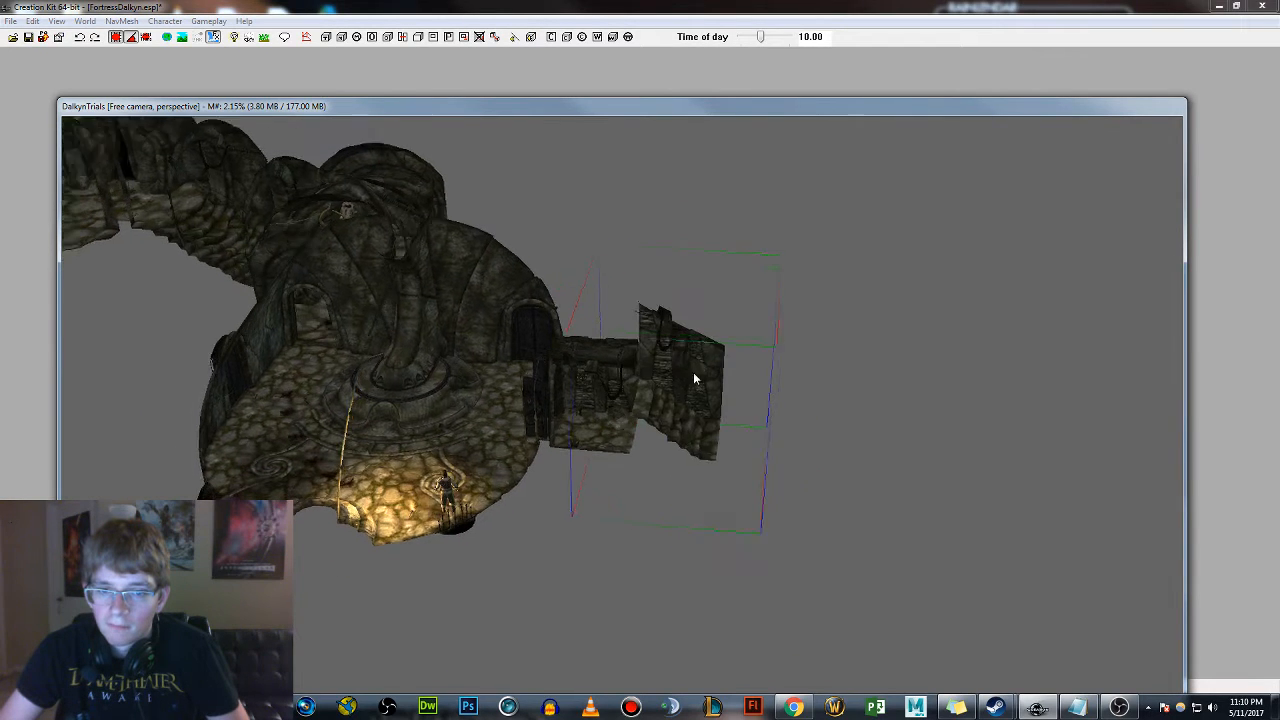
middle_click_drag(695, 378, 683, 386, "shift")
left_click_drag(683, 386, 674, 437)
mouse_move(674, 437)
middle_mouse_down("shift")
mouse_move(703, 446)
mouse_move(653, 432)
middle_mouse_up("shift")
scroll(703, 446, "up", 1)
scroll(611, 411, "up", 2)
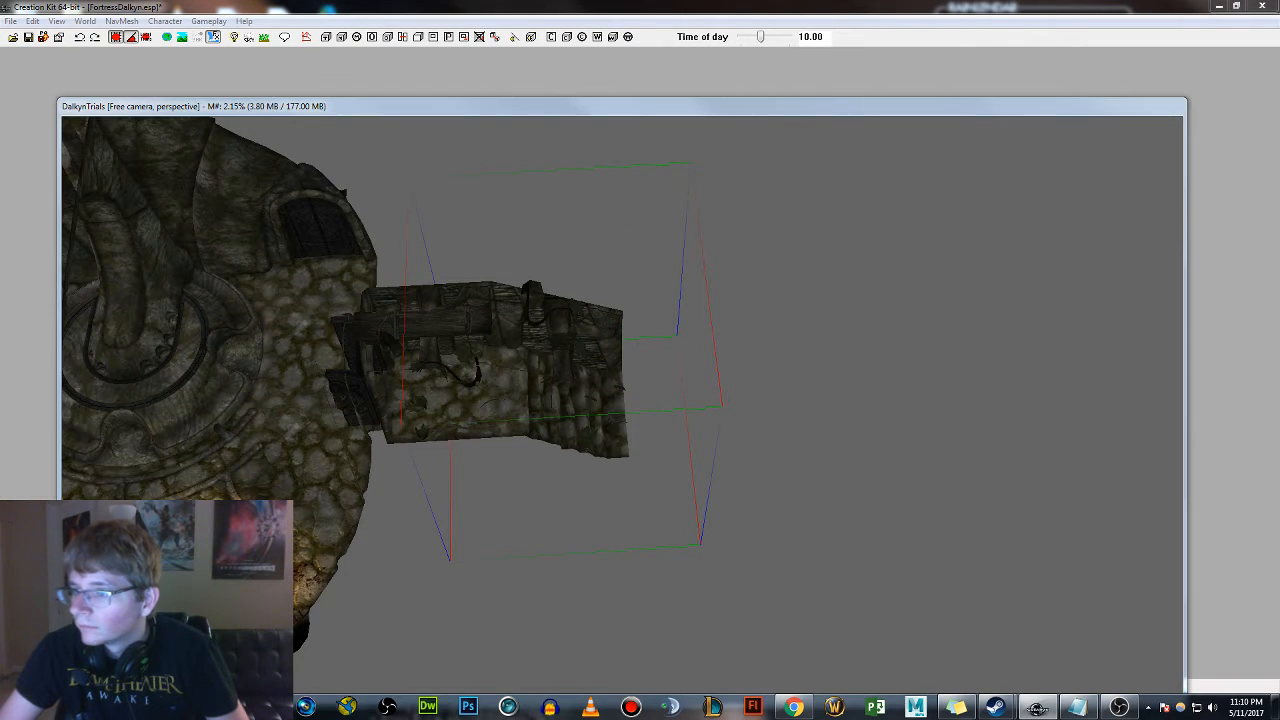
Add a corner hallway piece below the stairs, rotate it, and line it up with the stair's lower end
right_click_drag(617, 418, 645, 364)
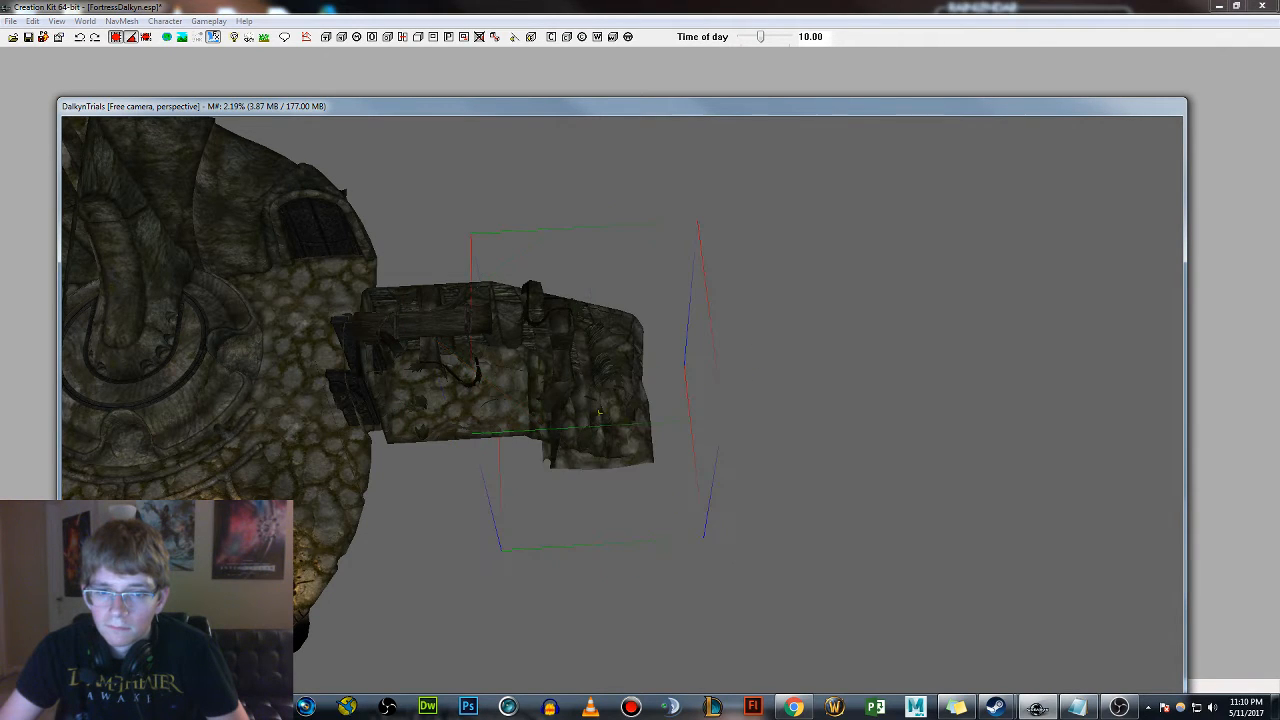
left_click_drag(629, 372, 724, 368)
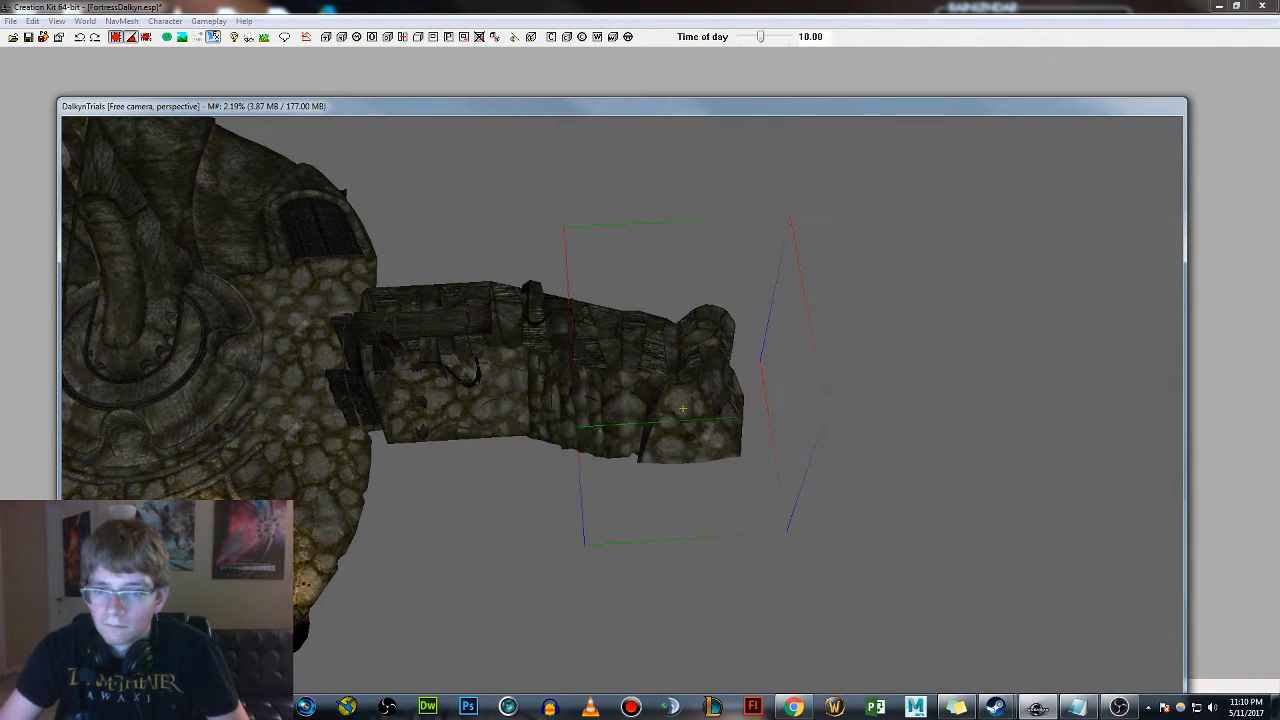
middle_click_drag(729, 402, 782, 402, "shift")
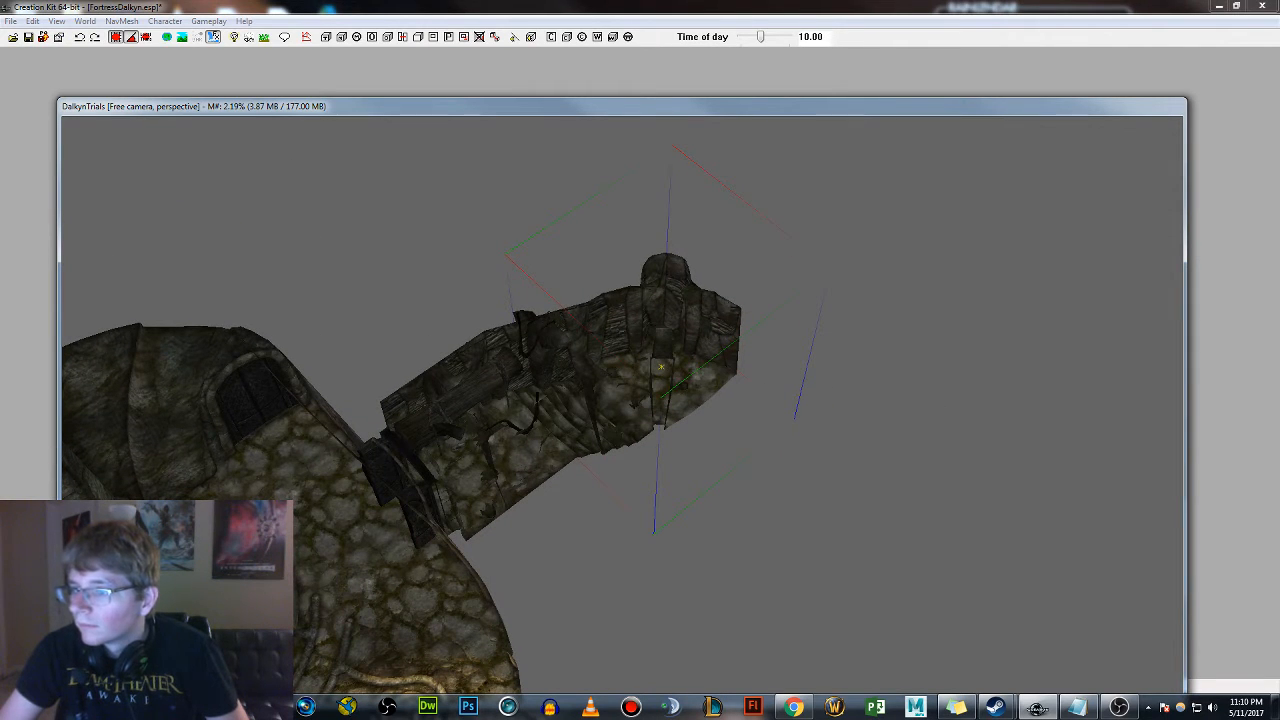
middle_click_drag(636, 376, 510, 358, "shift")
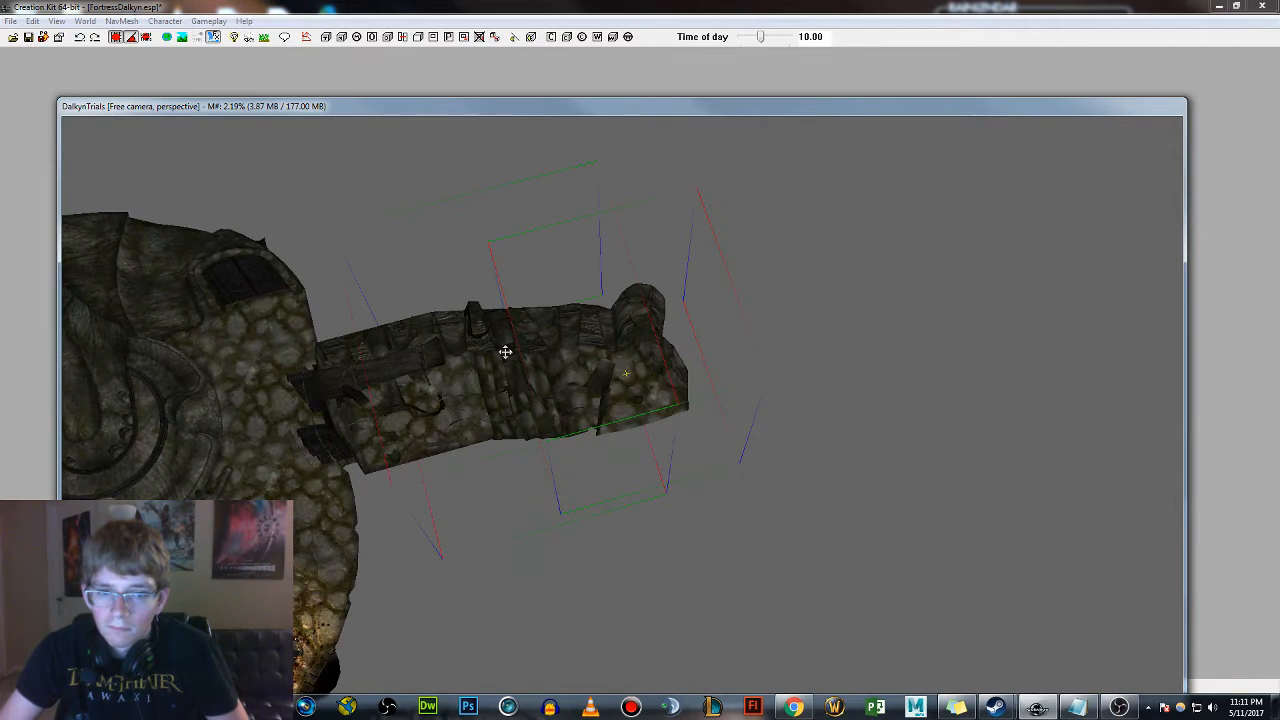
Duplicate the stair and corner pair, rotate the copy a quarter turn, and attach it to the first corner's exit
key("ctrl+d")
left_click_drag(605, 383, 664, 403)
right_click_drag(690, 403, 780, 403)
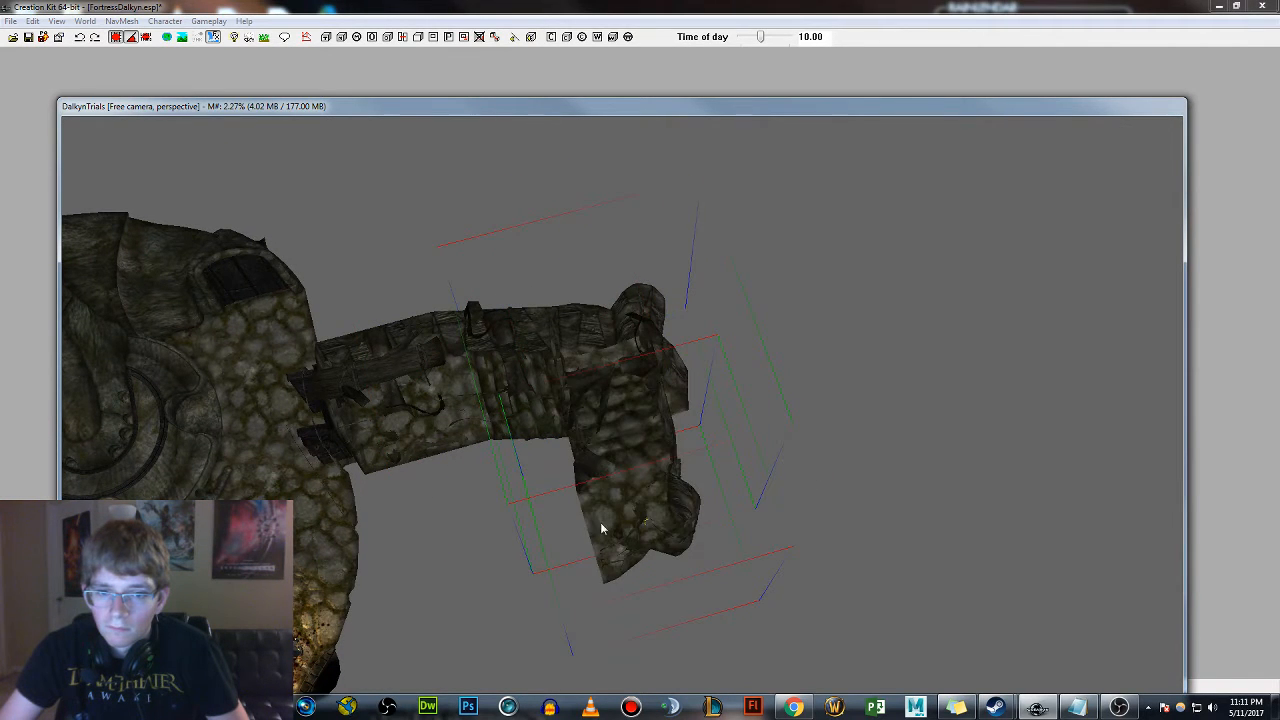
left_click_drag(601, 528, 652, 587)
middle_click_drag(652, 587, 706, 531, "shift")
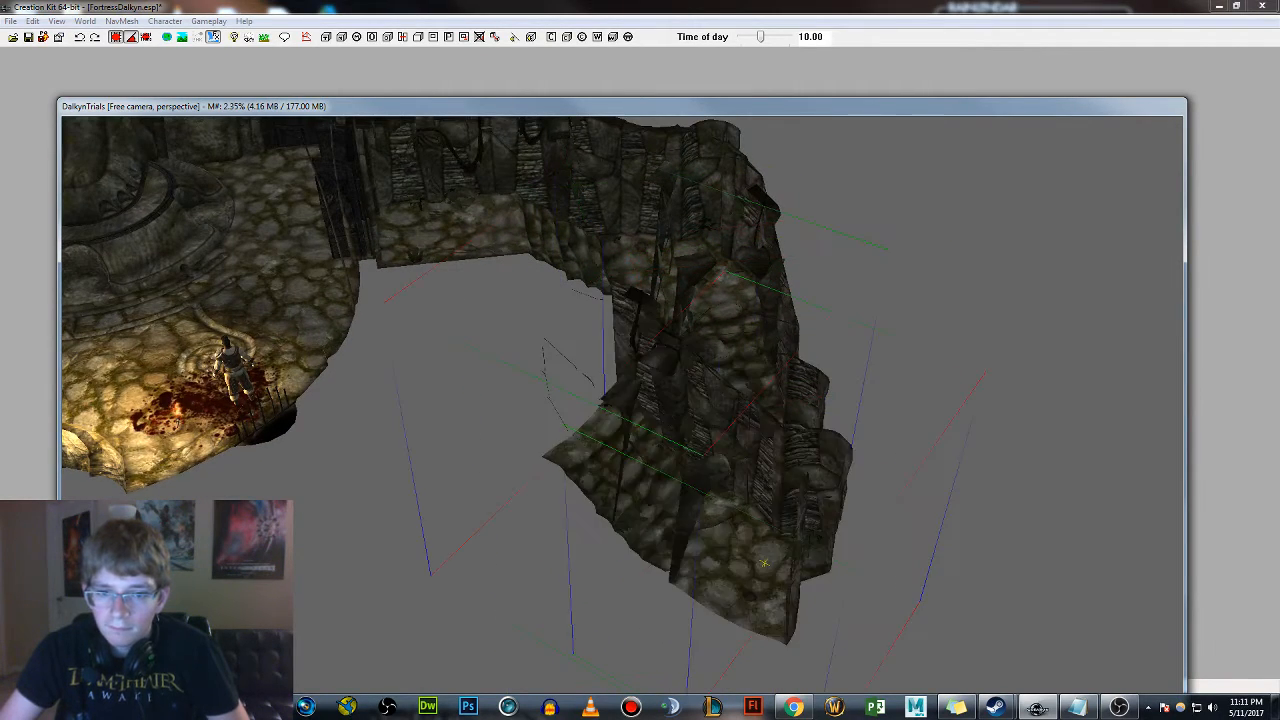
Rotate the next stair and corner copy a quarter turn and attach it to the second corner as a third flight
right_click_drag(706, 531, 531, 471)
left_click_drag(511, 486, 486, 536)
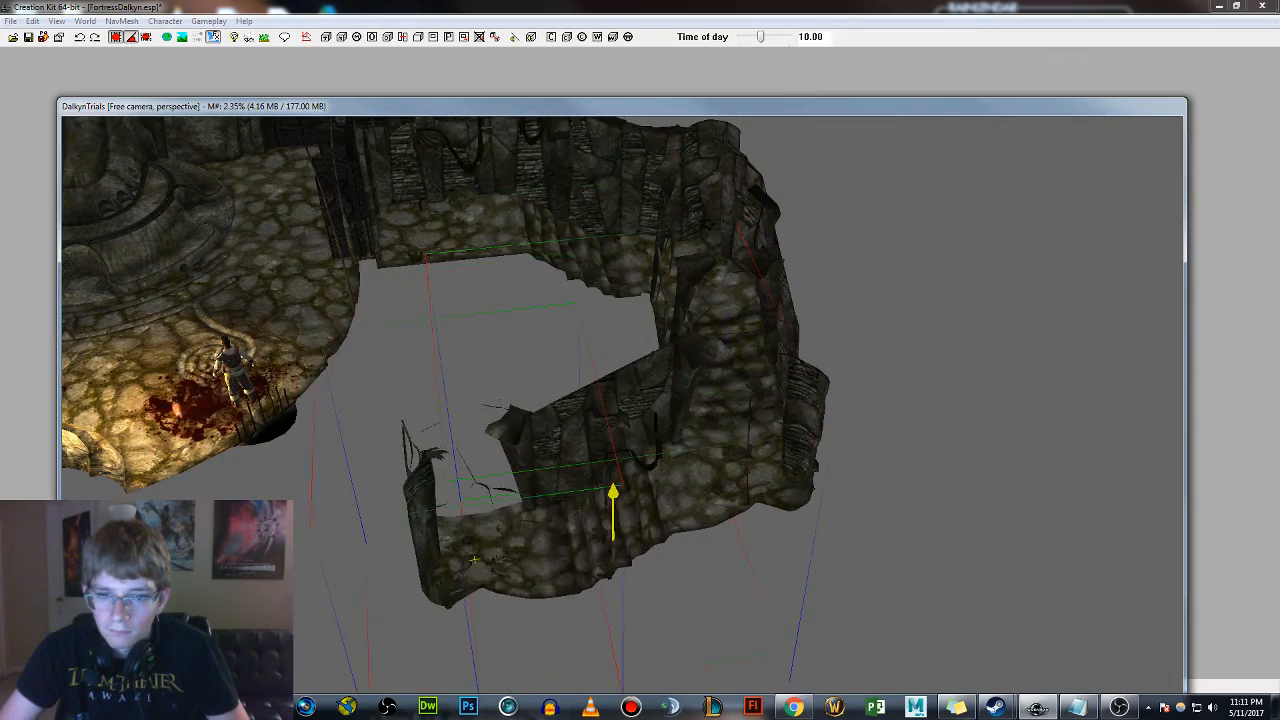
middle_click_drag(486, 536, 705, 456, "shift")
Add a beamed hallway piece with hanging plants at the lower end of the spiralling stairs and align its floor
middle_click_drag(650, 511, 740, 421, "shift")
left_click_drag(740, 421, 660, 500)
middle_click_drag(660, 500, 304, 451, "shift")
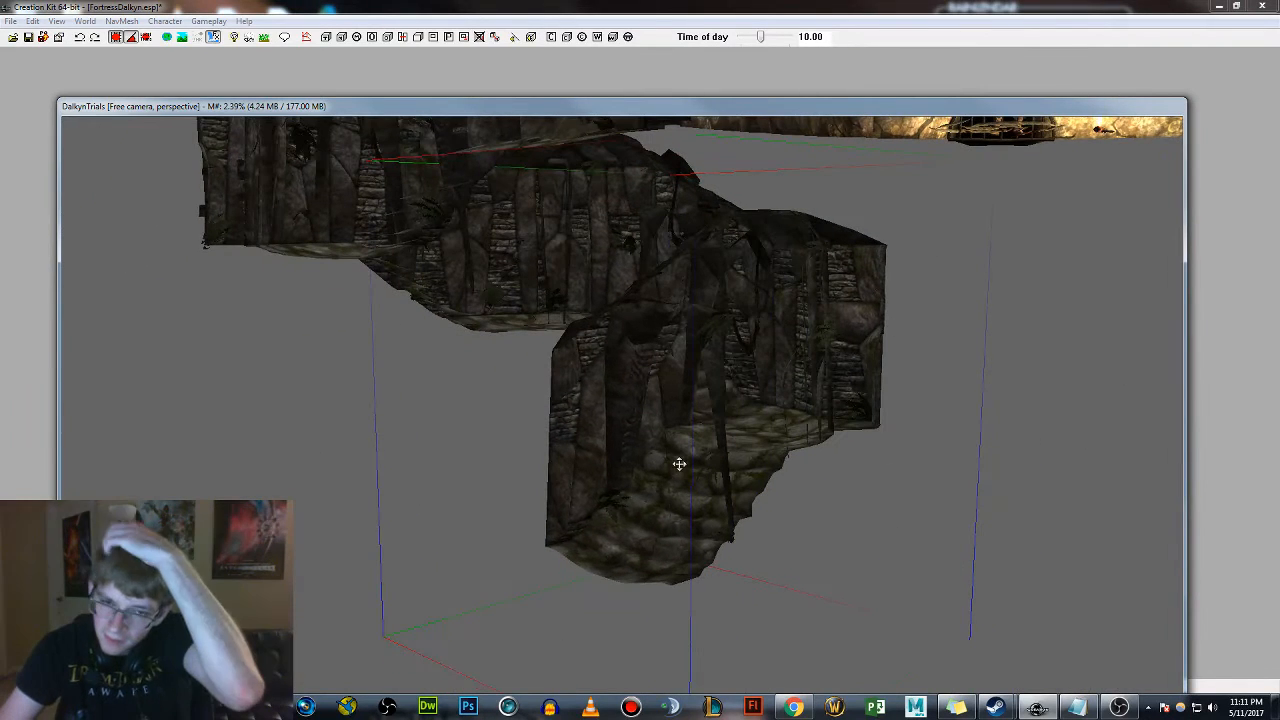
middle_click_drag(691, 508, 729, 494, "shift")
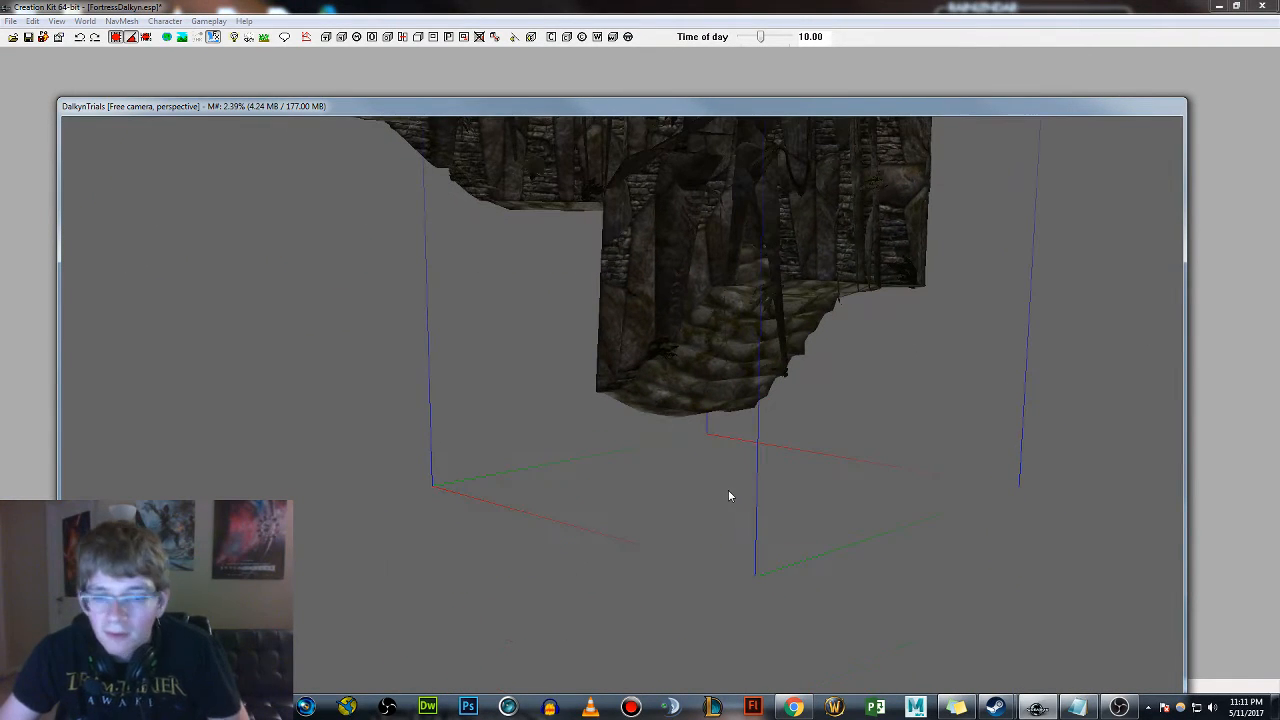
mouse_move(736, 384)
middle_mouse_down("shift")
mouse_move(734, 403)
mouse_move(739, 394)
middle_mouse_up("shift")
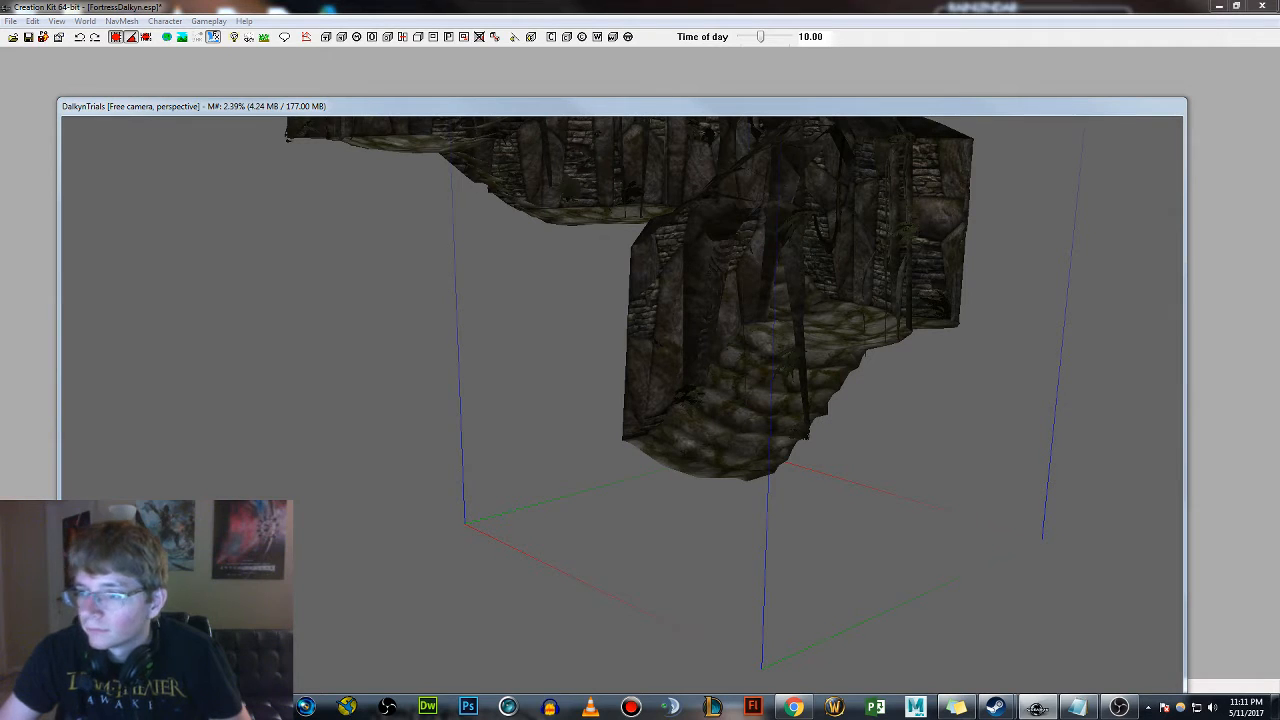
left_click_drag(815, 487, 608, 492)
middle_click_drag(608, 492, 888, 514, "shift")
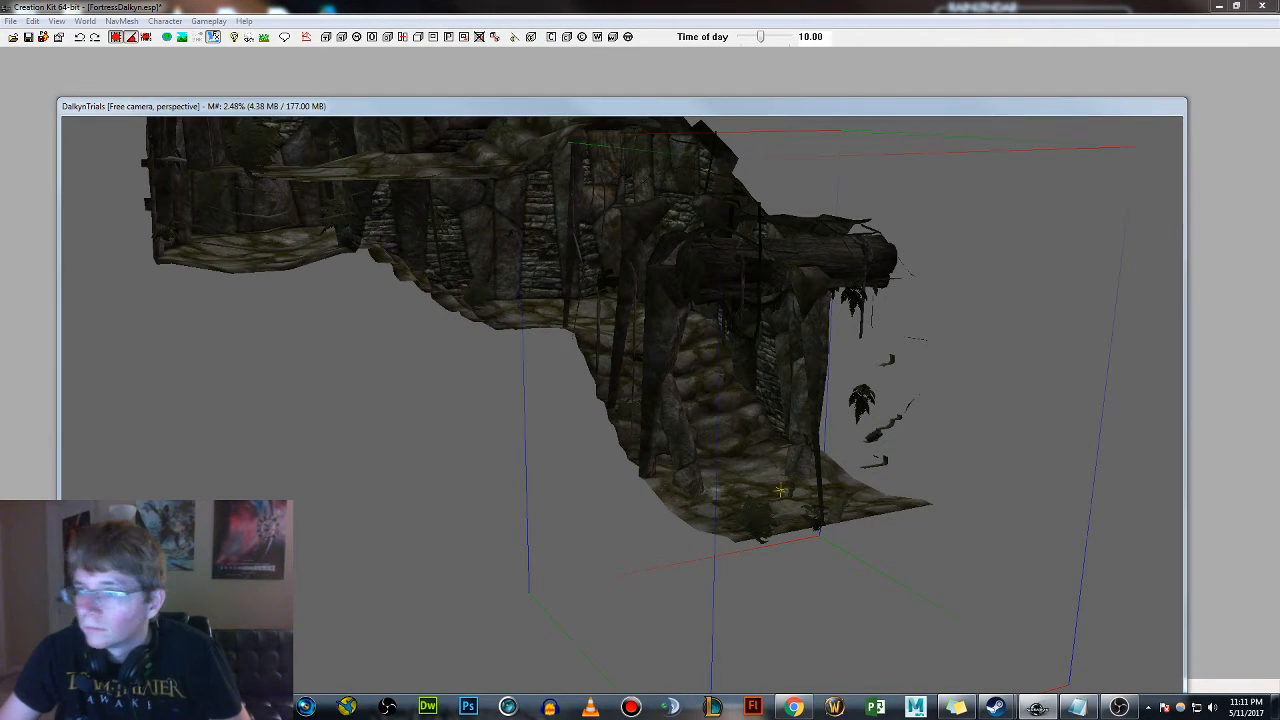
Rotate the damaged one-way hallway piece and position it at the lower passage's open end
left_click_drag(673, 500, 671, 507)
right_click_drag(676, 494, 528, 546)
middle_click_drag(528, 546, 580, 533, "shift")
right_click_drag(636, 522, 526, 538)
middle_click_drag(525, 539, 608, 498, "shift")
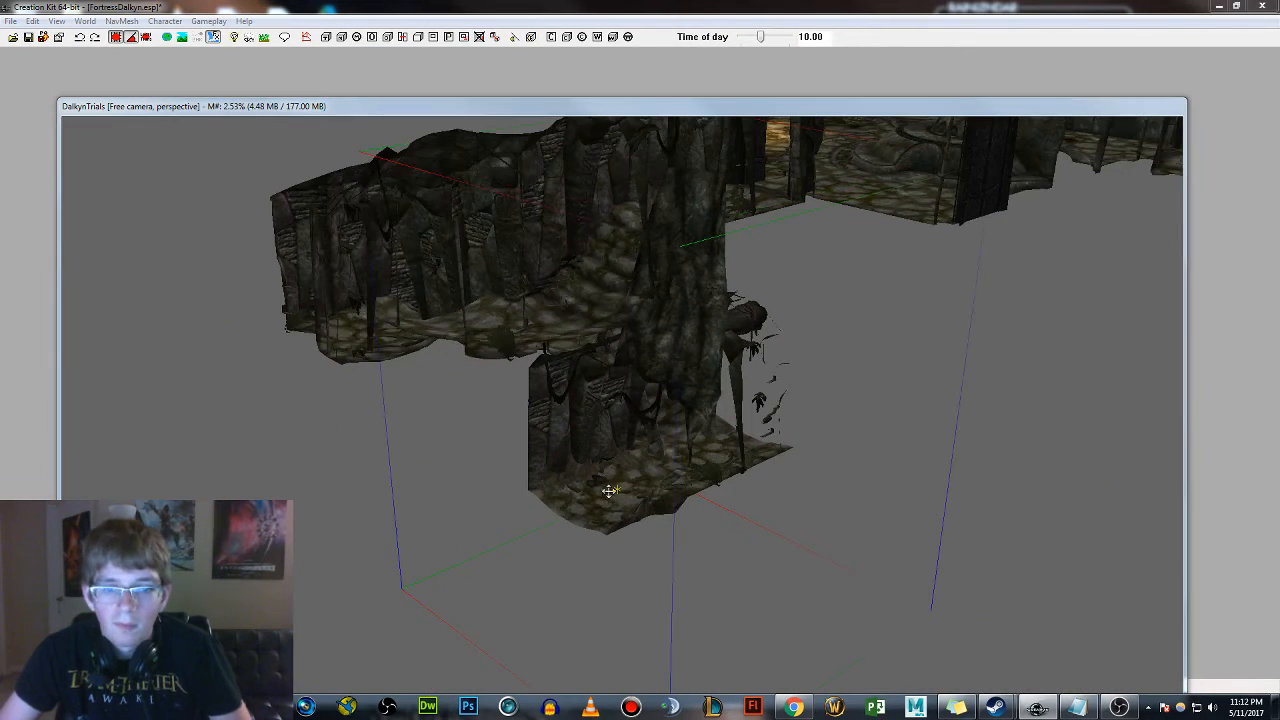
Replace the selected NorHallSm1wayDam01 piece with NorHallSm1wayEndCap01 and rotate the cap to fit the hallway's end
key("ctrl+f")
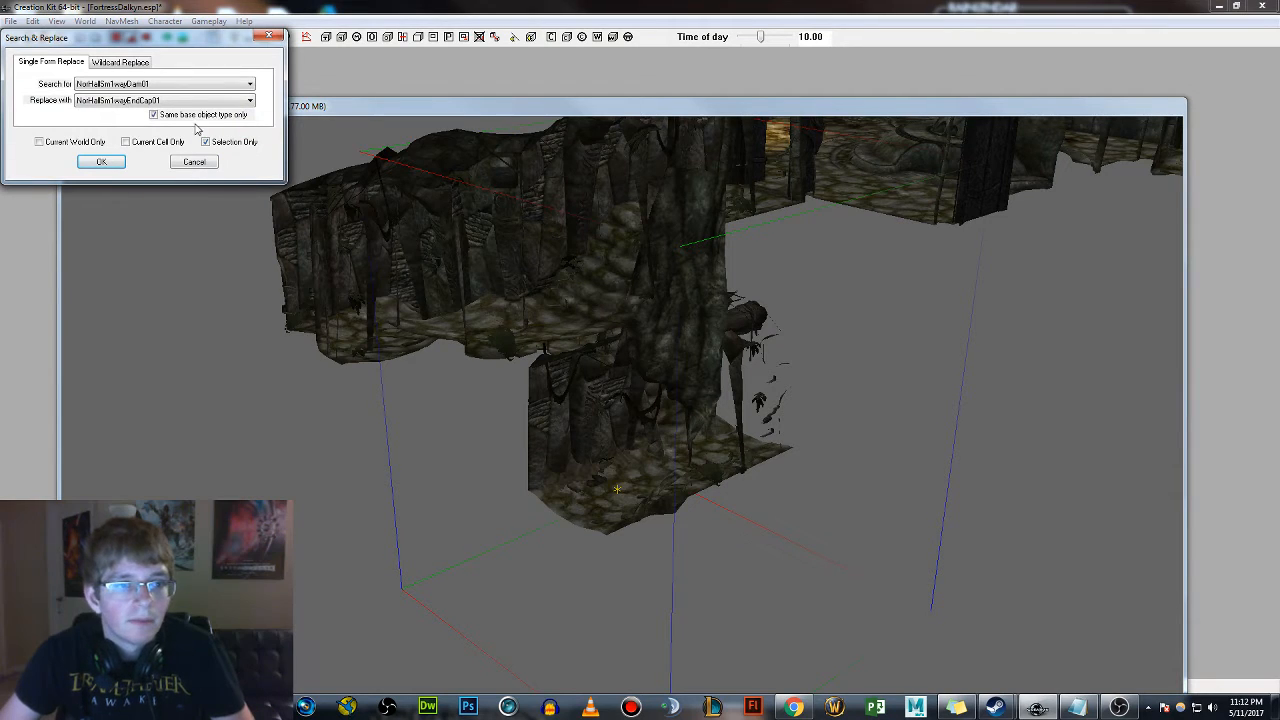
left_click(100, 162)
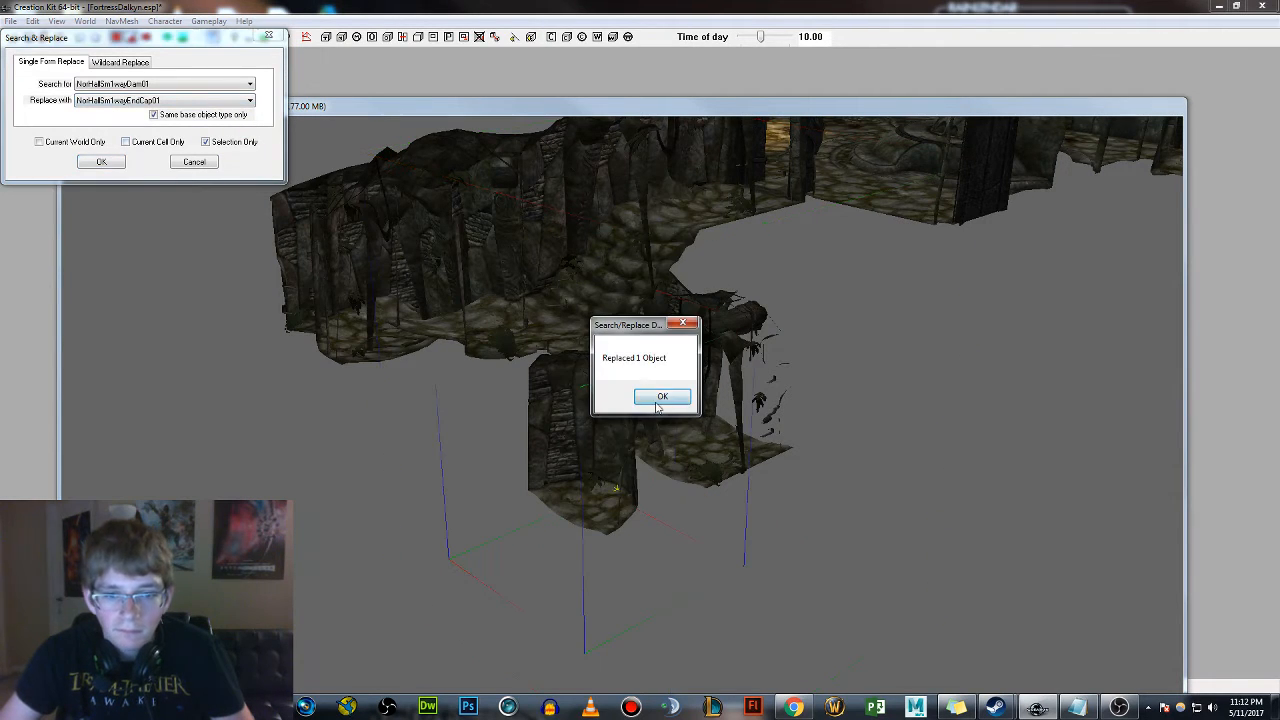
left_click(654, 394)
right_click_drag(590, 428, 630, 428)
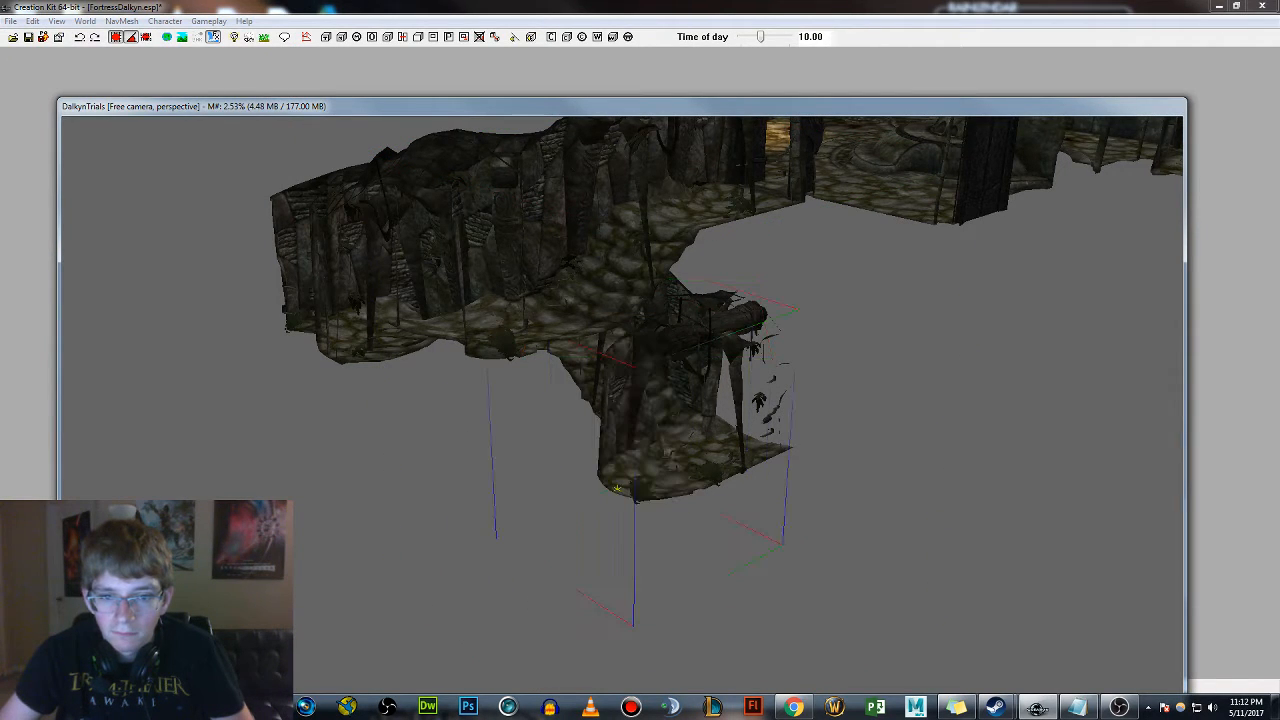
key("d")
Examine the descending hallway from above, below and the side, including its position relative to the round chamber
middle_click_drag(722, 450, 729, 457)
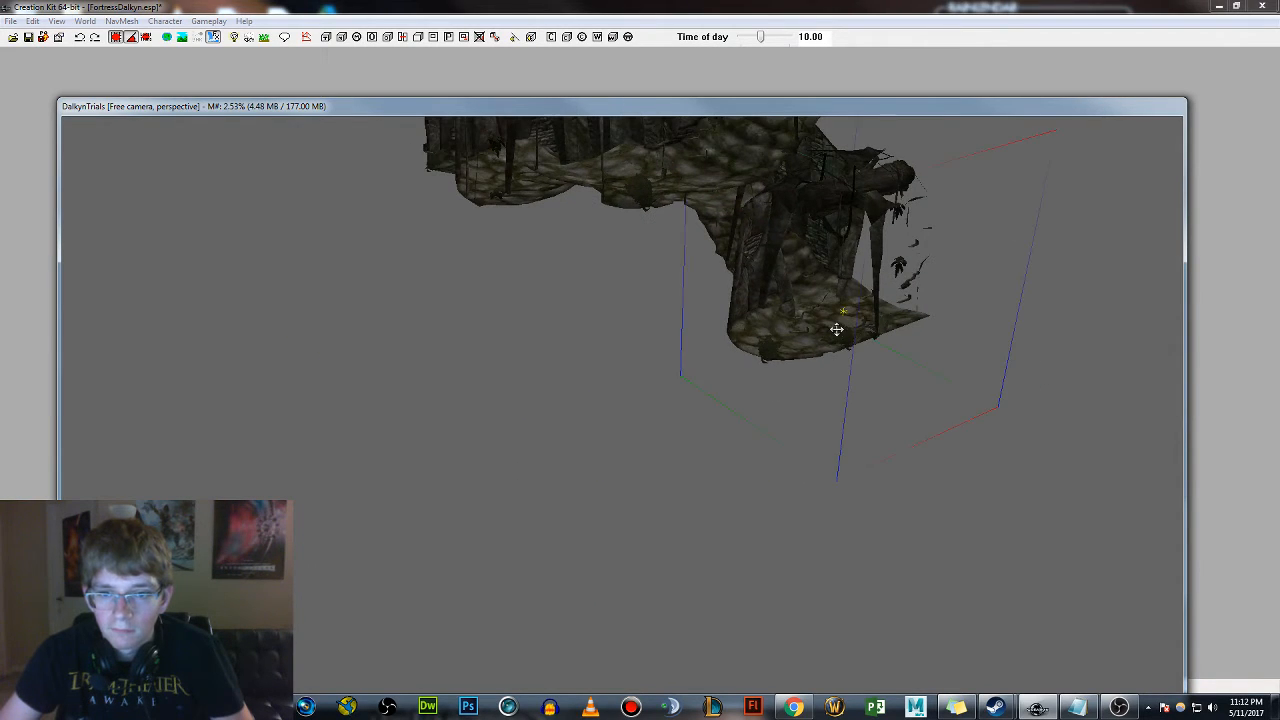
middle_click_drag(837, 329, 955, 396, "shift")
middle_click_drag(878, 475, 826, 503, "shift")
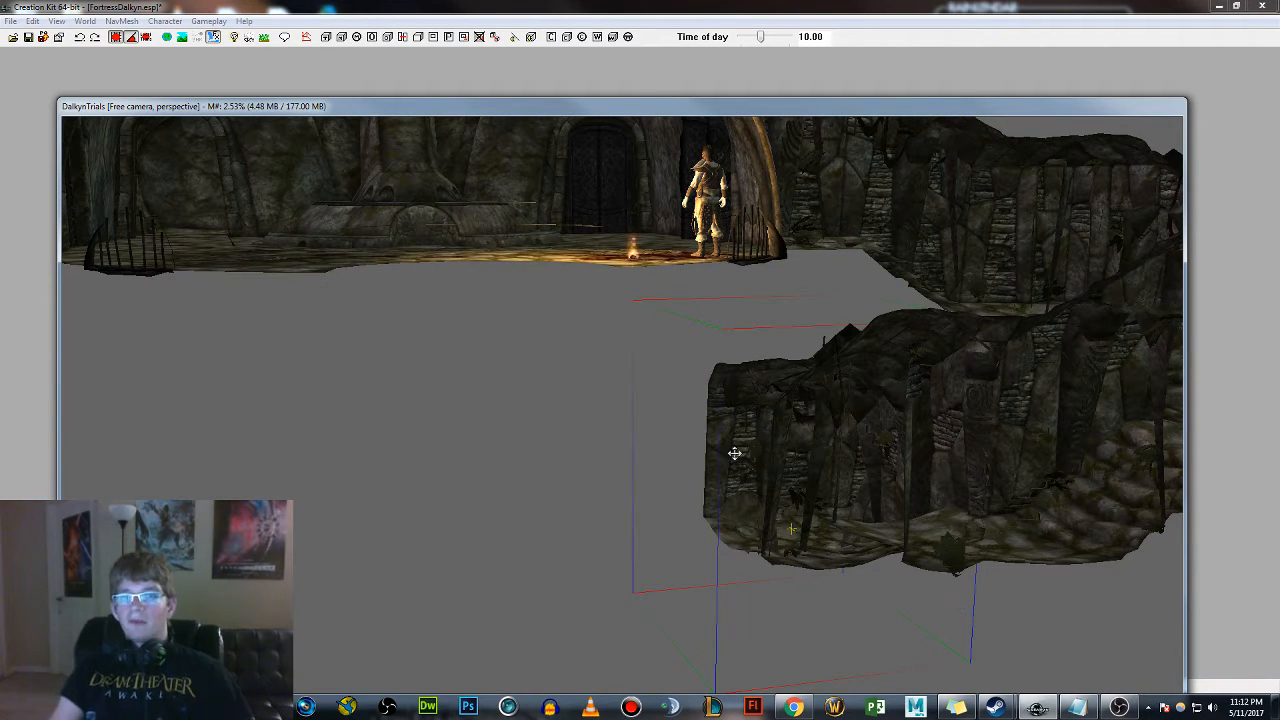
middle_click_drag(734, 452, 773, 378, "shift")
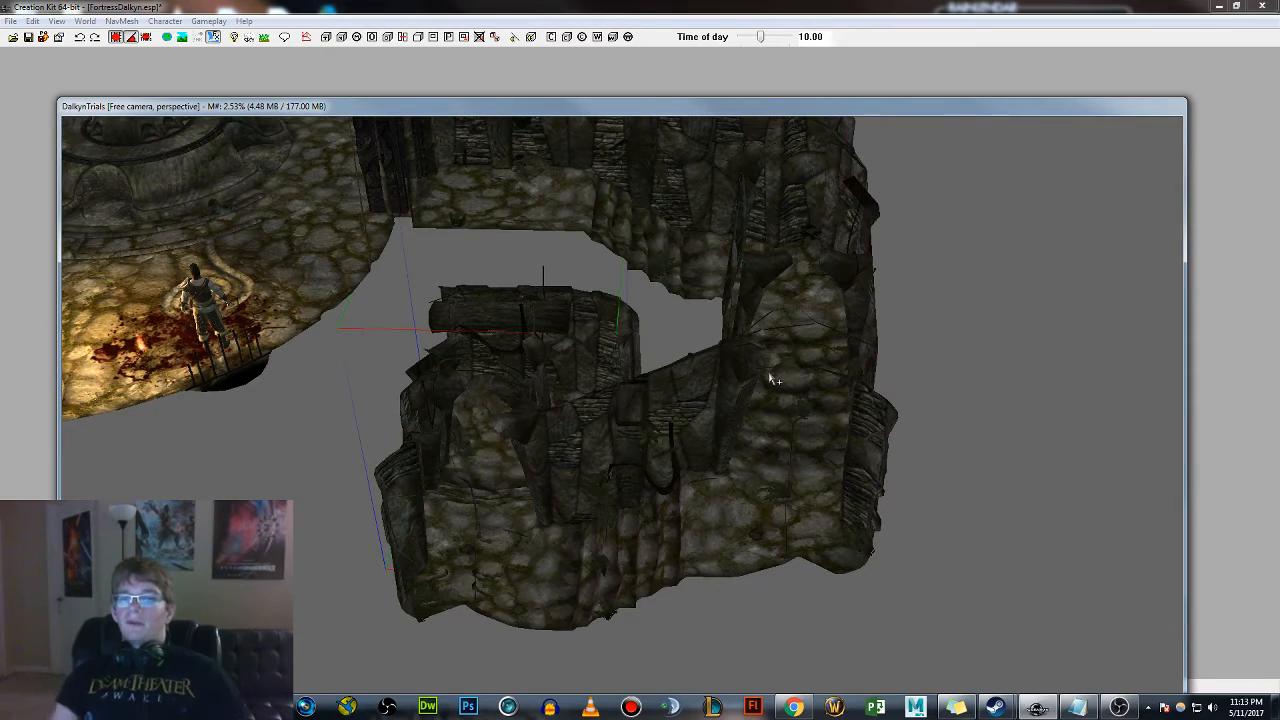
key("d")
middle_click_drag(694, 334, 770, 355)
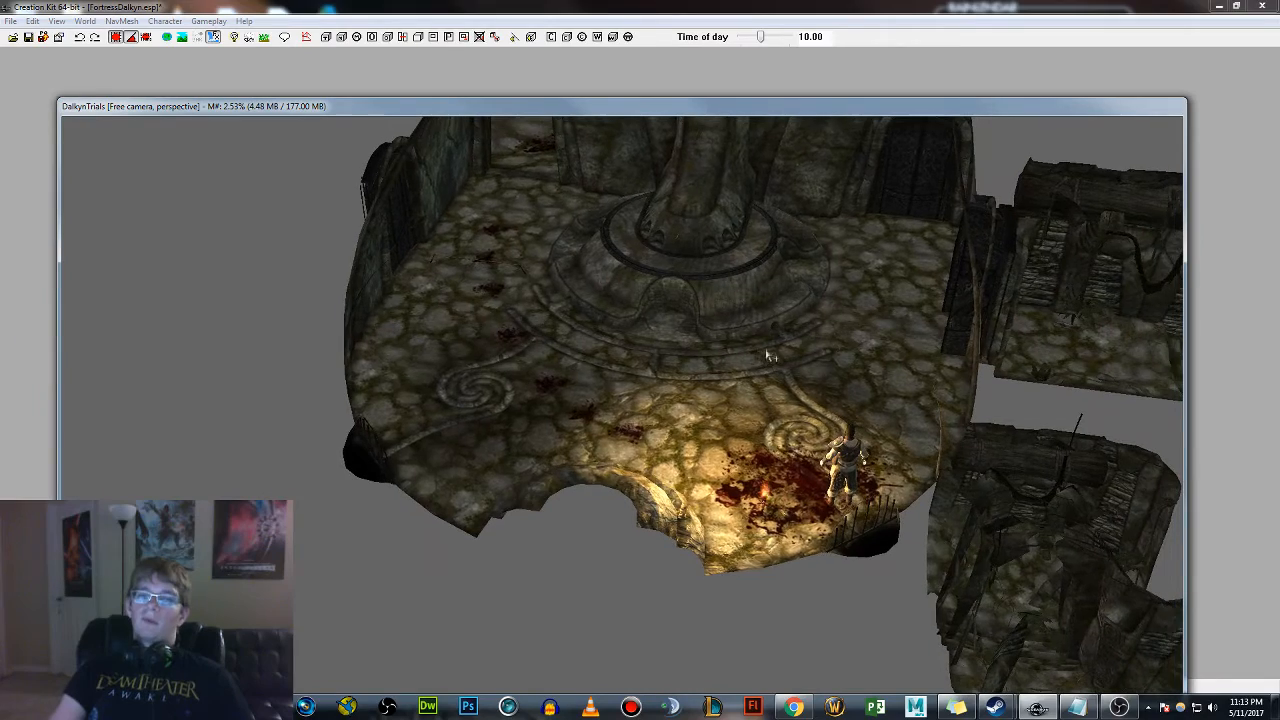
left_click(672, 274)
middle_click_drag(627, 272, 521, 247, "shift")
middle_click_drag(1098, 427, 770, 410, "shift")
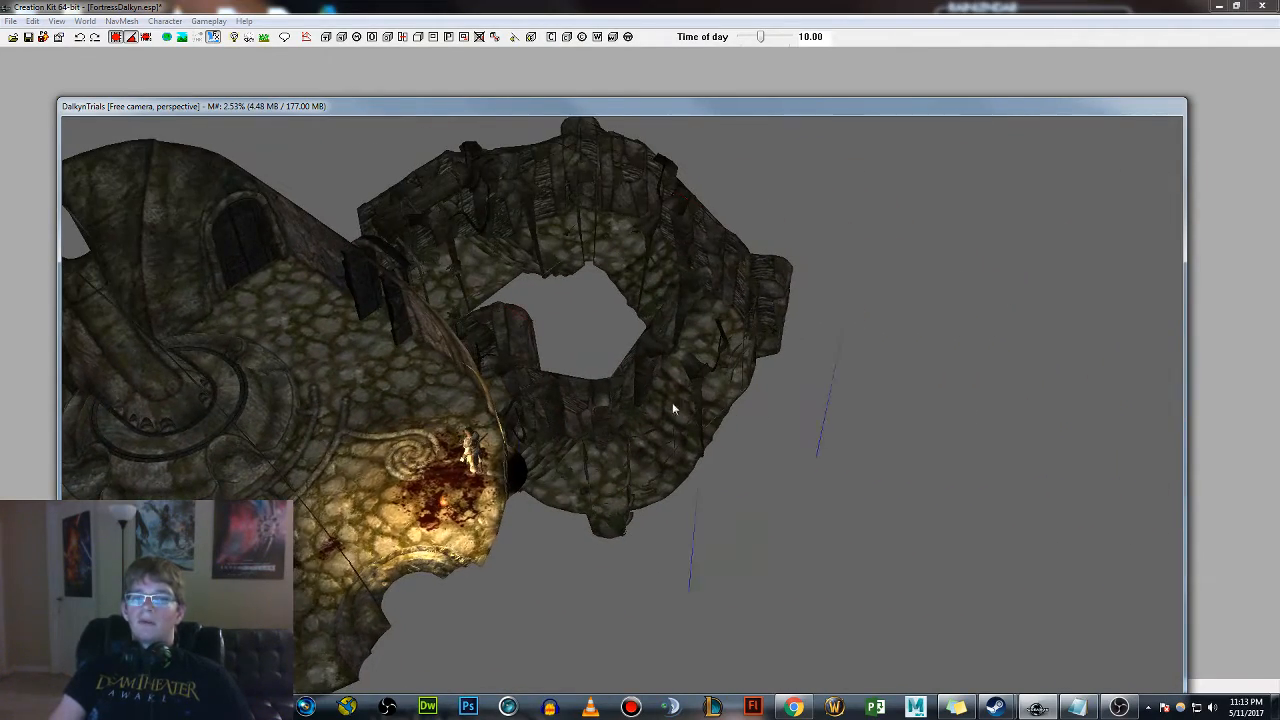
middle_click_drag(673, 407, 645, 404, "shift")
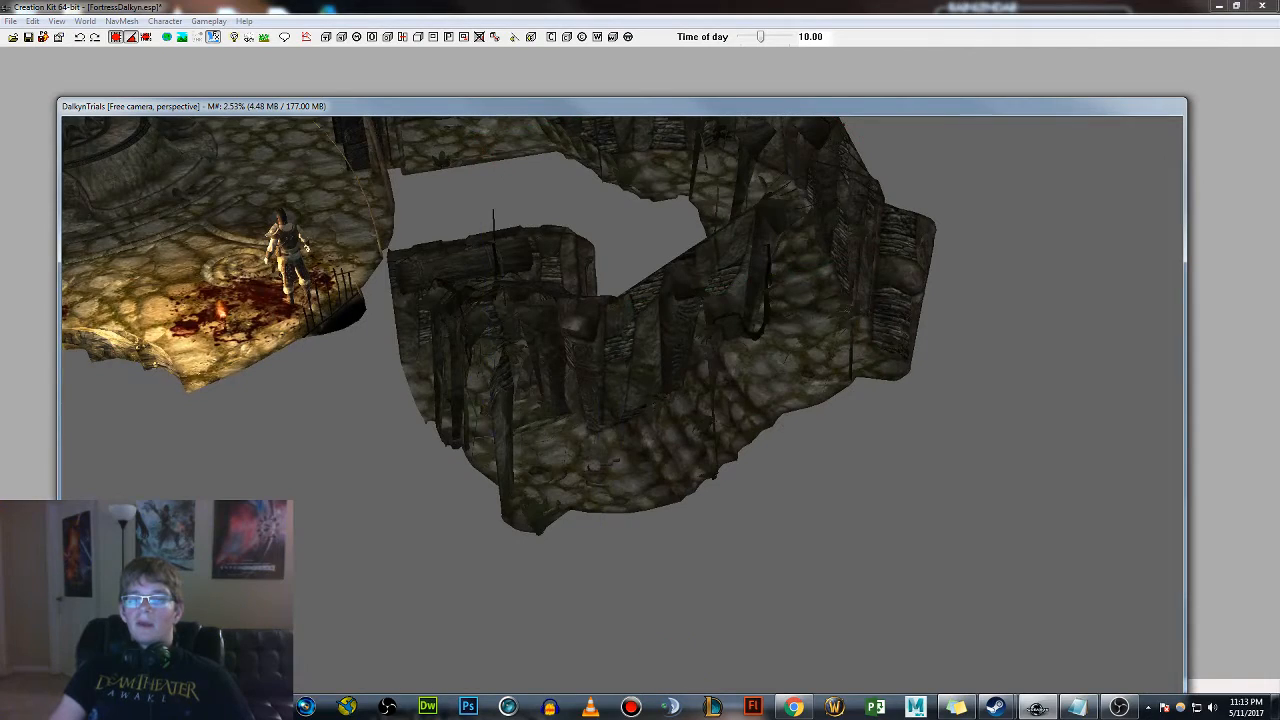
middle_click_drag(813, 368, 846, 408)
left_click(843, 391)
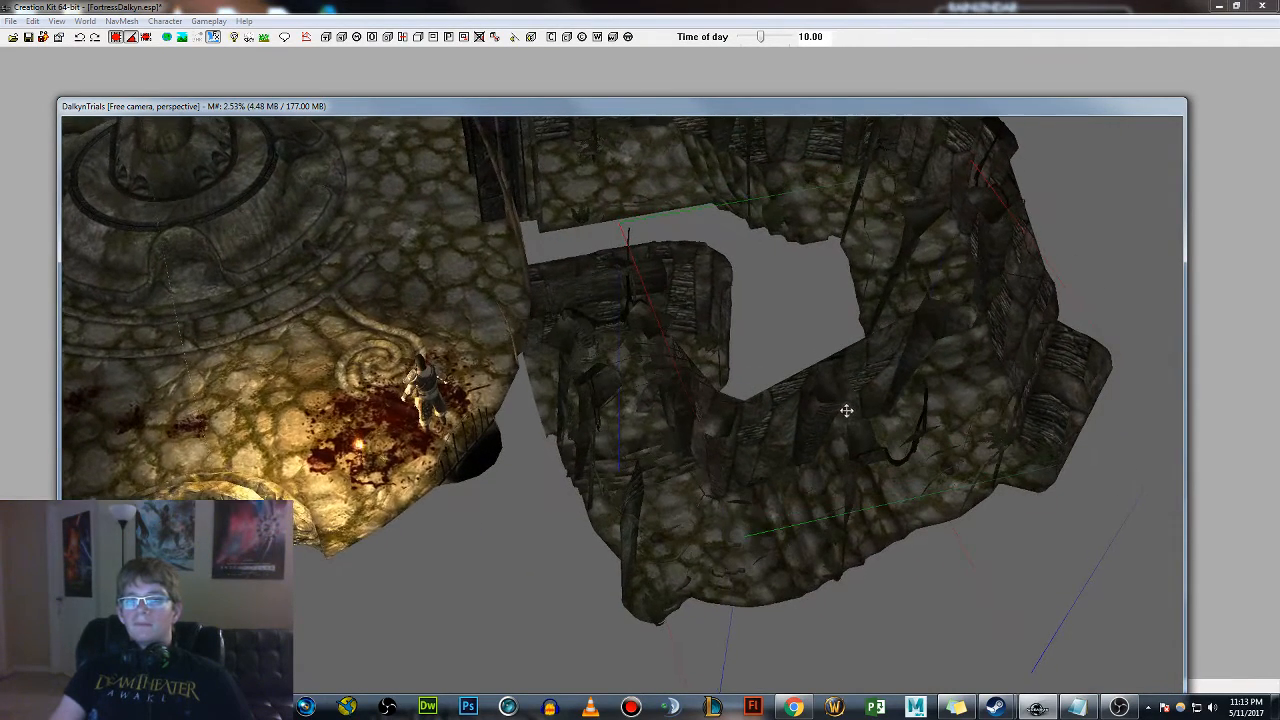
middle_click_drag(502, 374, 543, 382, "shift")
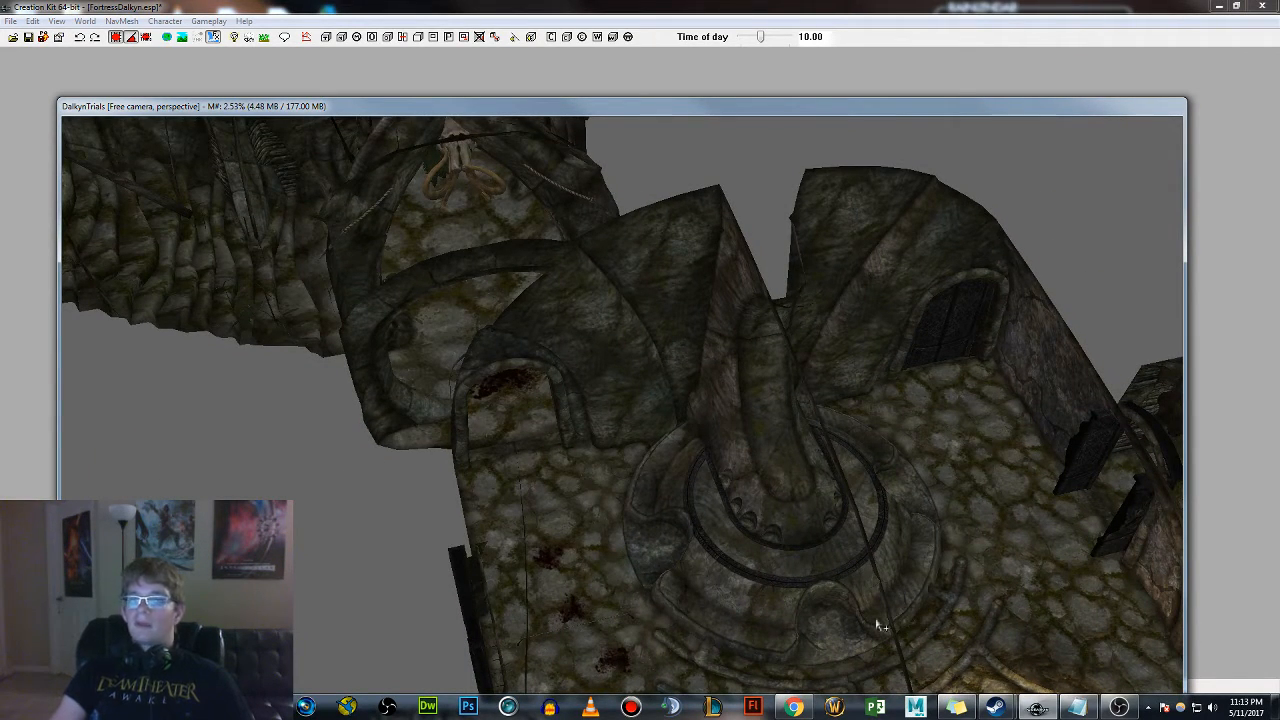
middle_click_drag(910, 575, 768, 487, "shift")
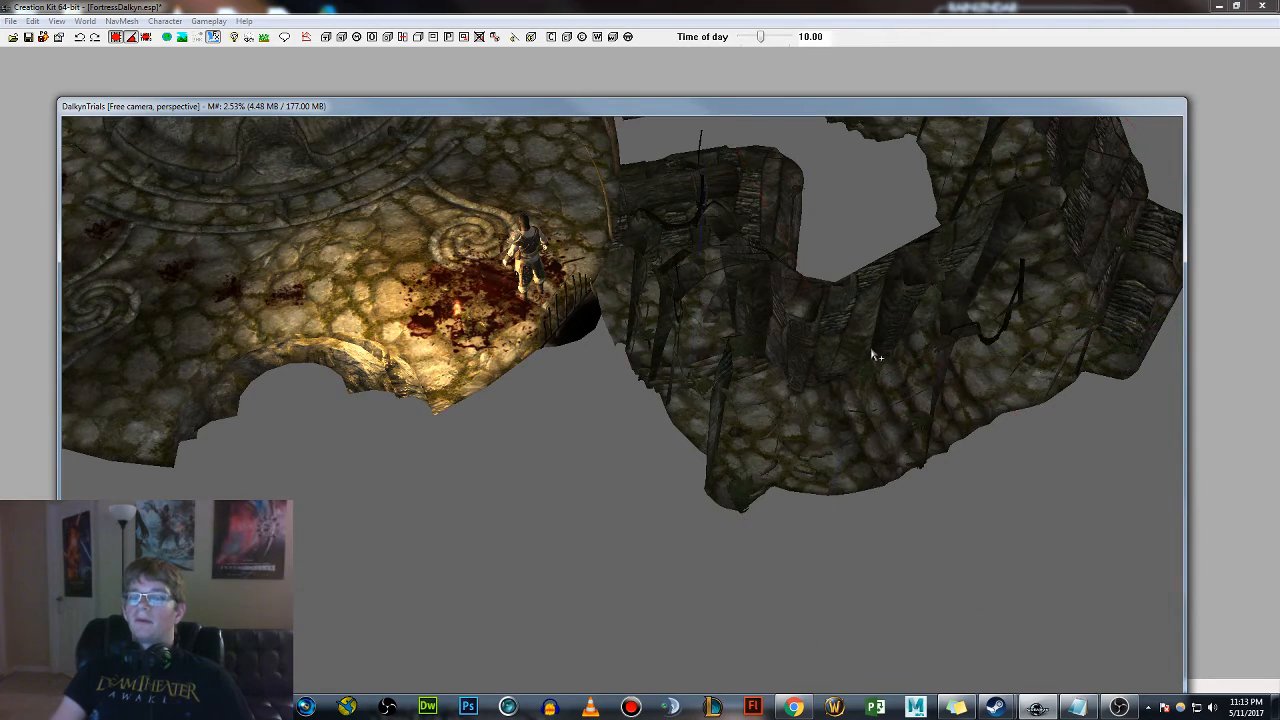
middle_click_drag(875, 355, 700, 282, "shift")
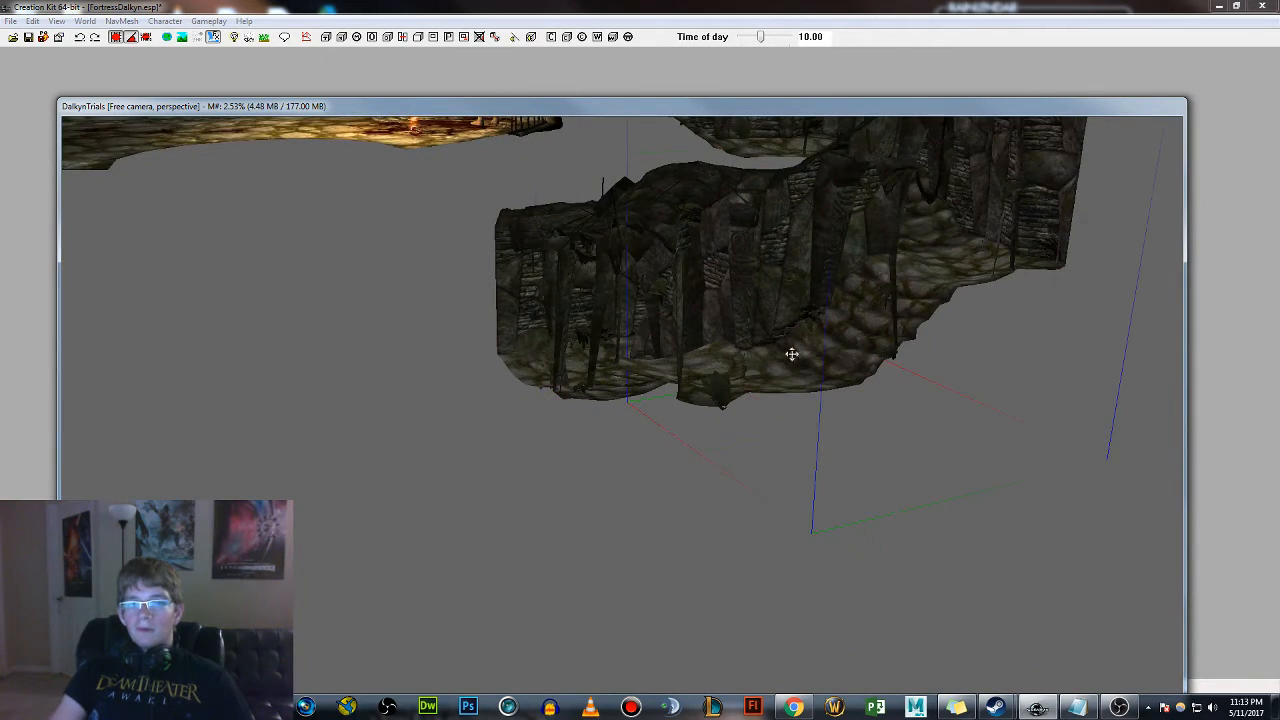
middle_click_drag(791, 354, 641, 332, "shift")
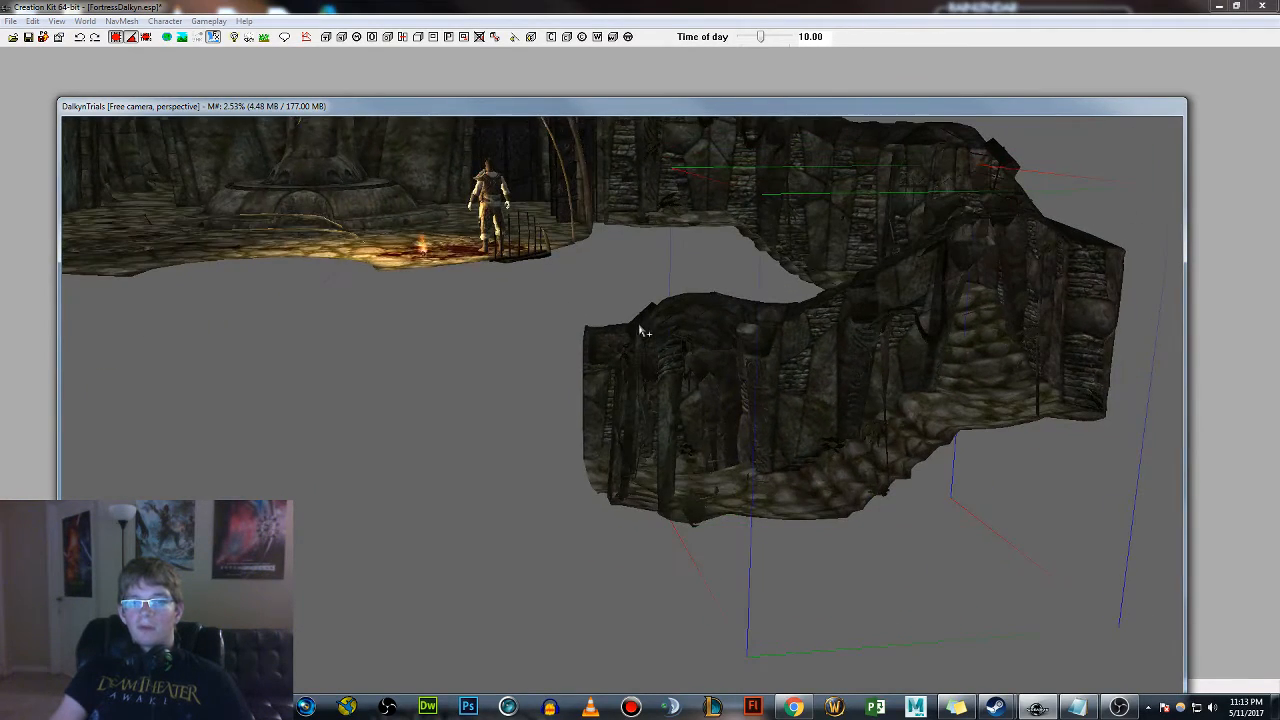
Add another descending stair piece and attach it to the open end of the lower hallway
middle_click_drag(636, 428, 735, 435, "shift")
left_click_drag(735, 435, 658, 532)
middle_click_drag(658, 532, 664, 505, "shift")
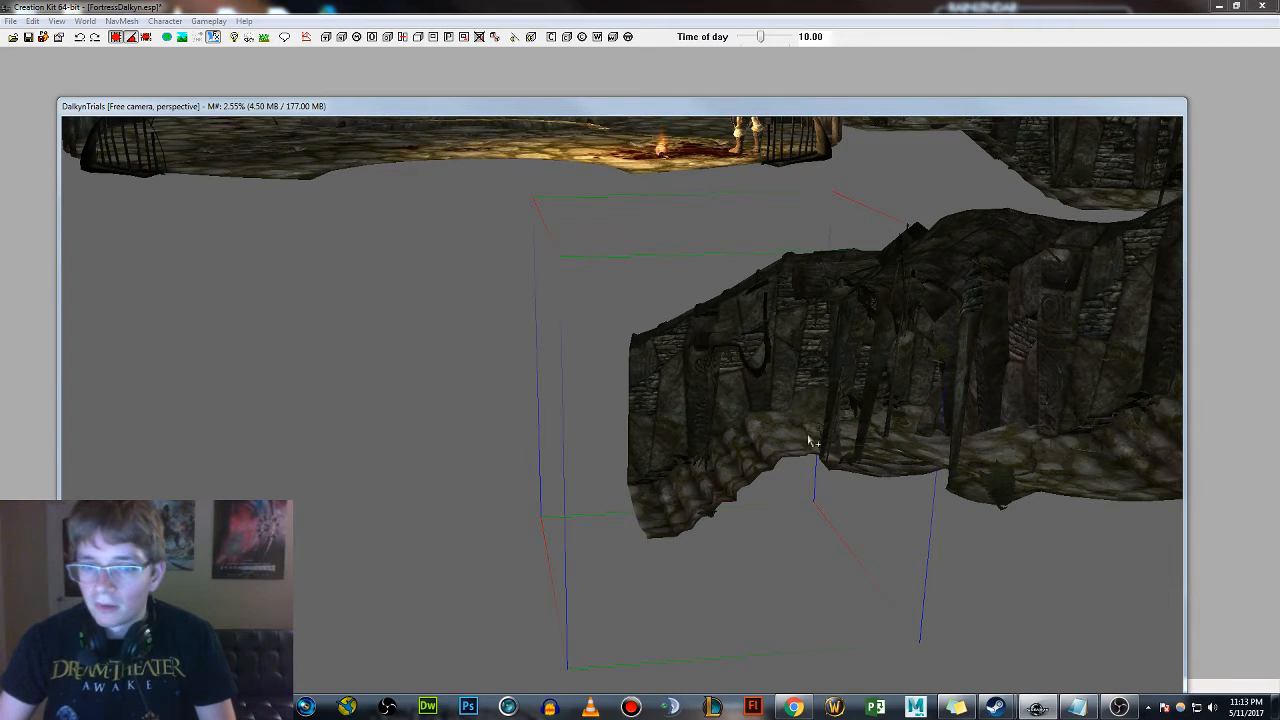
middle_click_drag(714, 471, 783, 433)
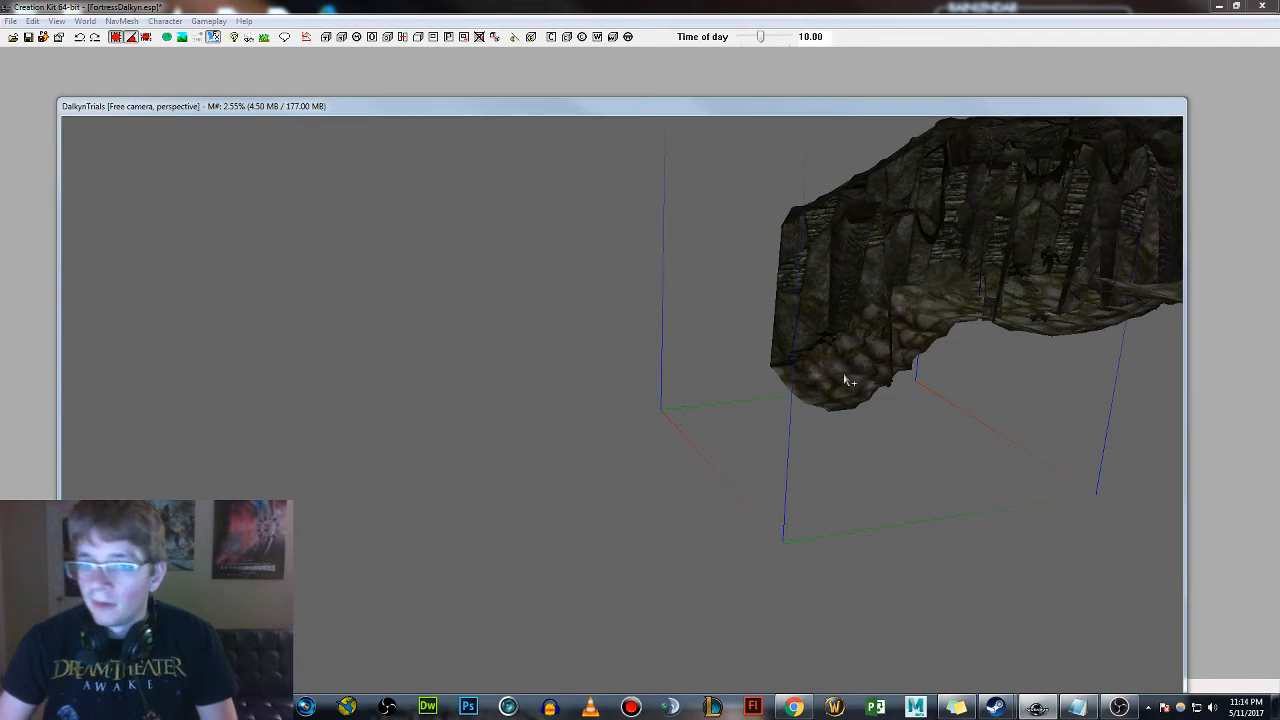
Try a ribbed tunnel piece at the foot of the last stairs and delete it
middle_click_drag(849, 381, 755, 348, "shift")
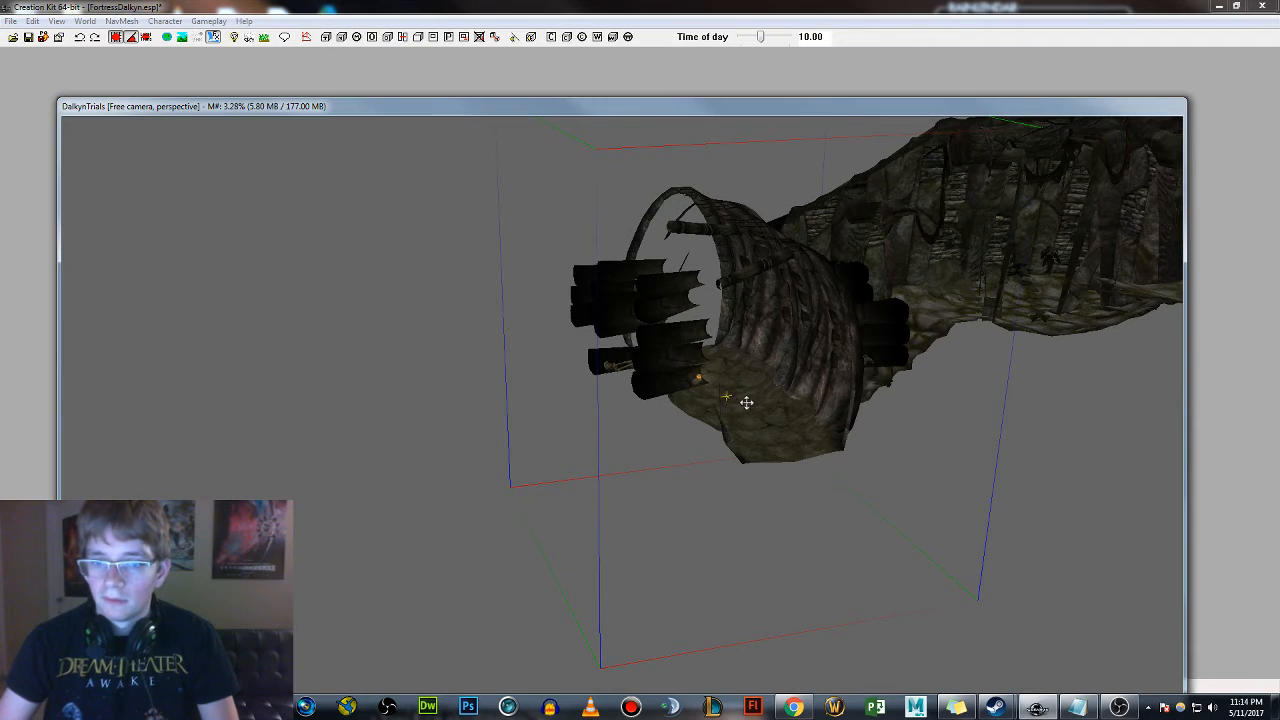
key("Delete")
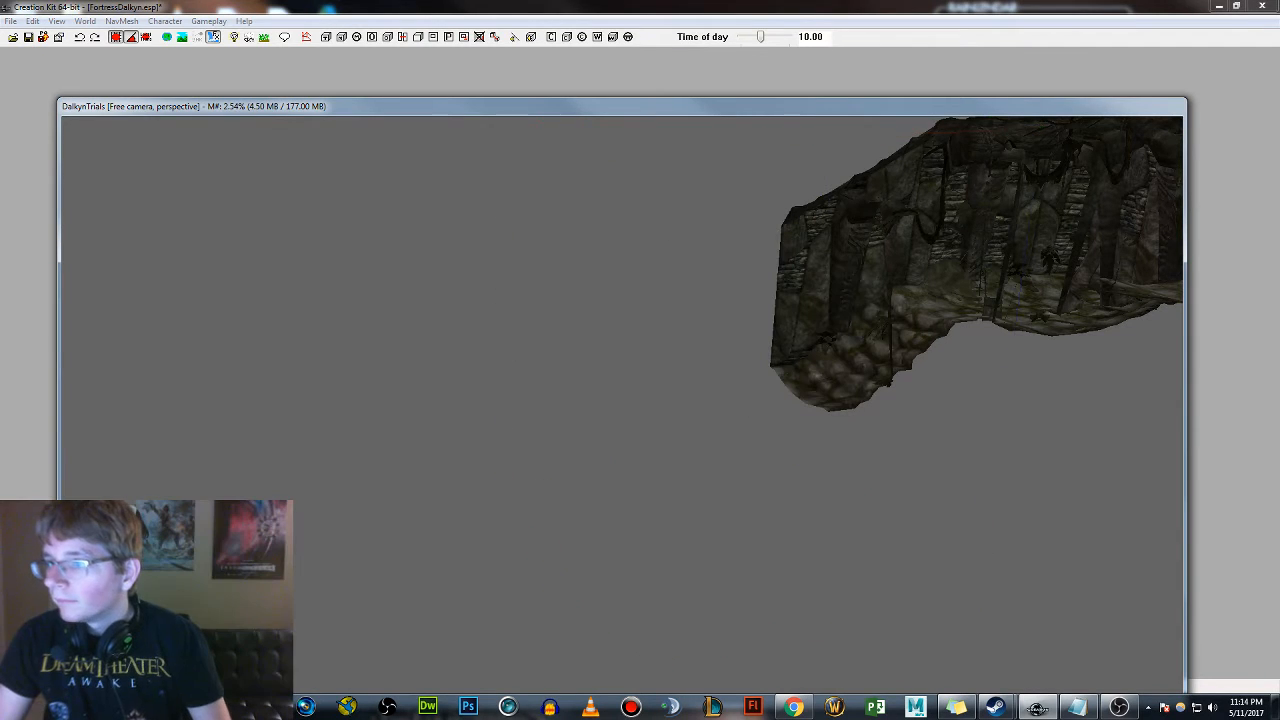
Add an arch-shaped transition piece near the foot of the last stairs, rotate it and set it apart from the hallway
left_click(842, 358)
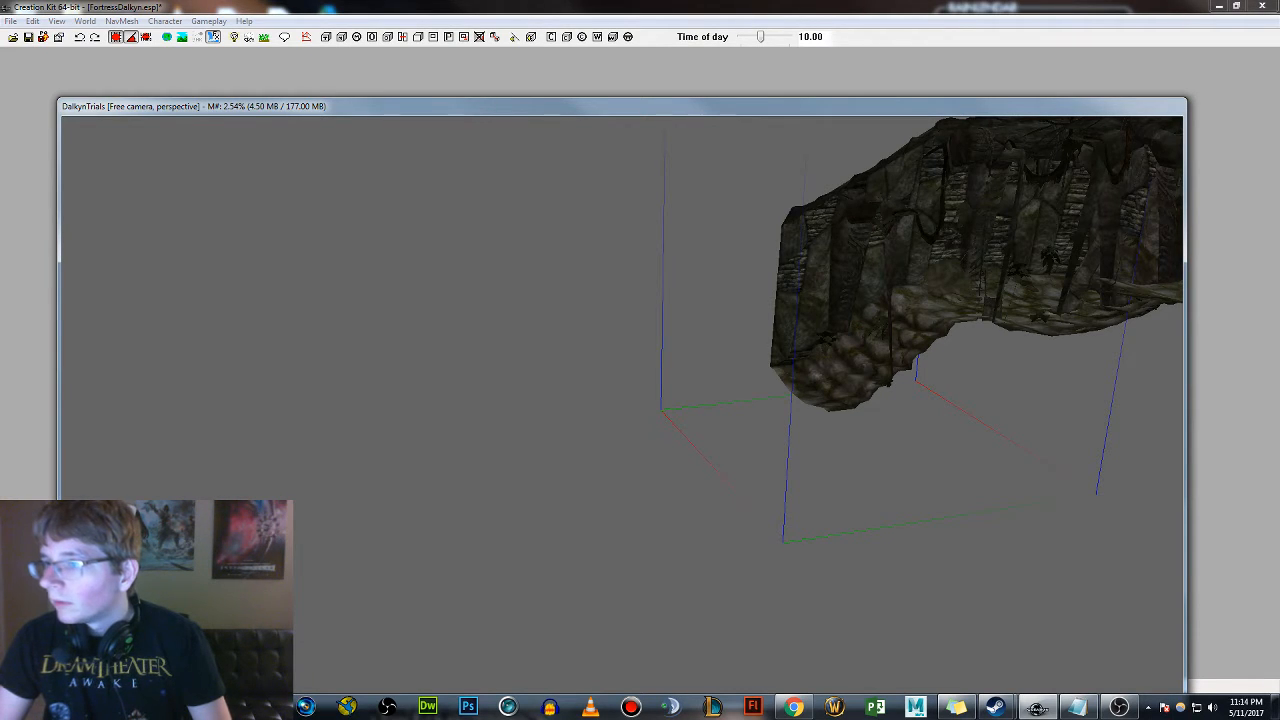
left_click_drag(788, 393, 788, 391)
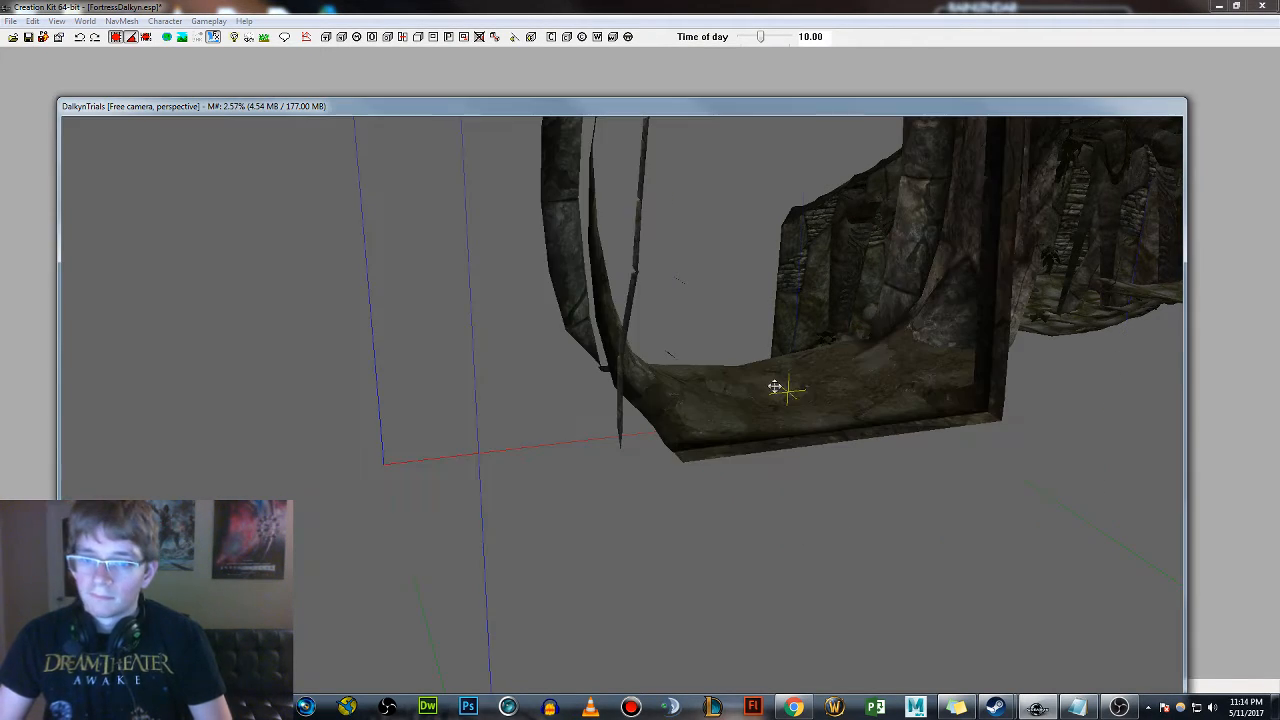
middle_click_drag(769, 392, 796, 360, "shift")
scroll(790, 364, "down", 4)
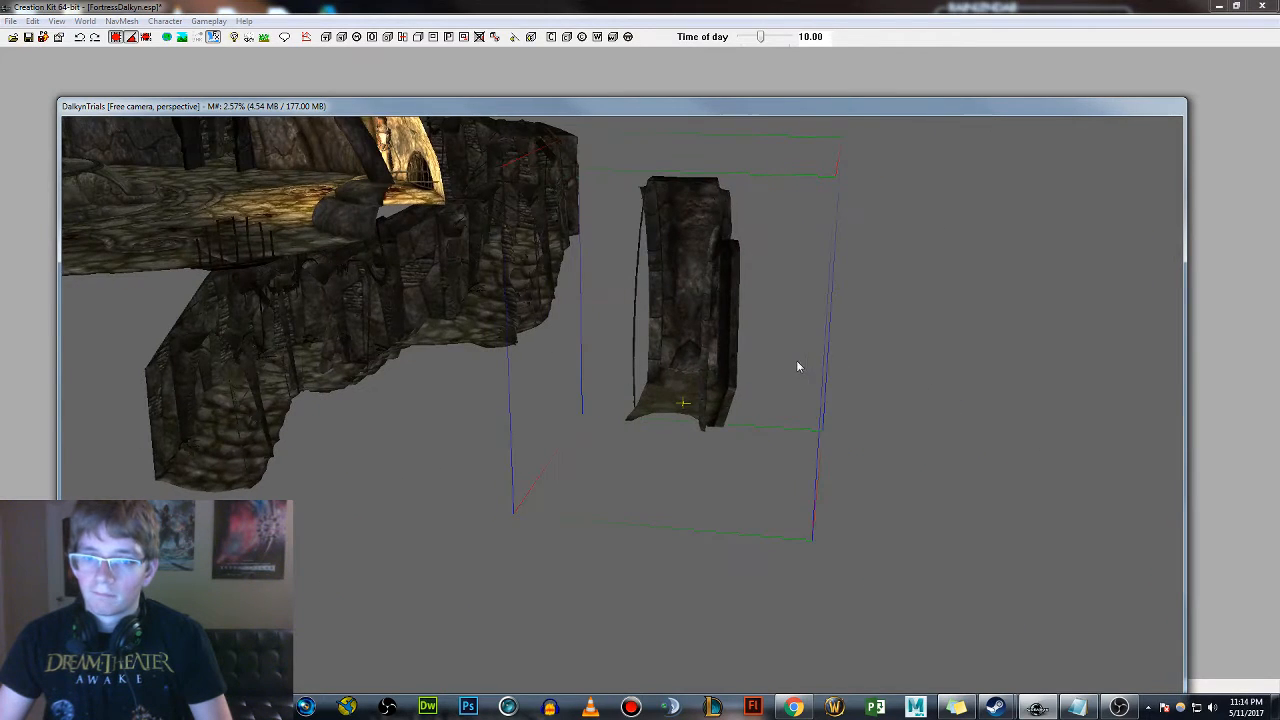
left_click_drag(692, 372, 421, 362)
right_click_drag(421, 362, 410, 350)
mouse_move(410, 350)
middle_mouse_down("shift")
mouse_move(408, 326)
mouse_move(423, 331)
middle_mouse_up("shift")
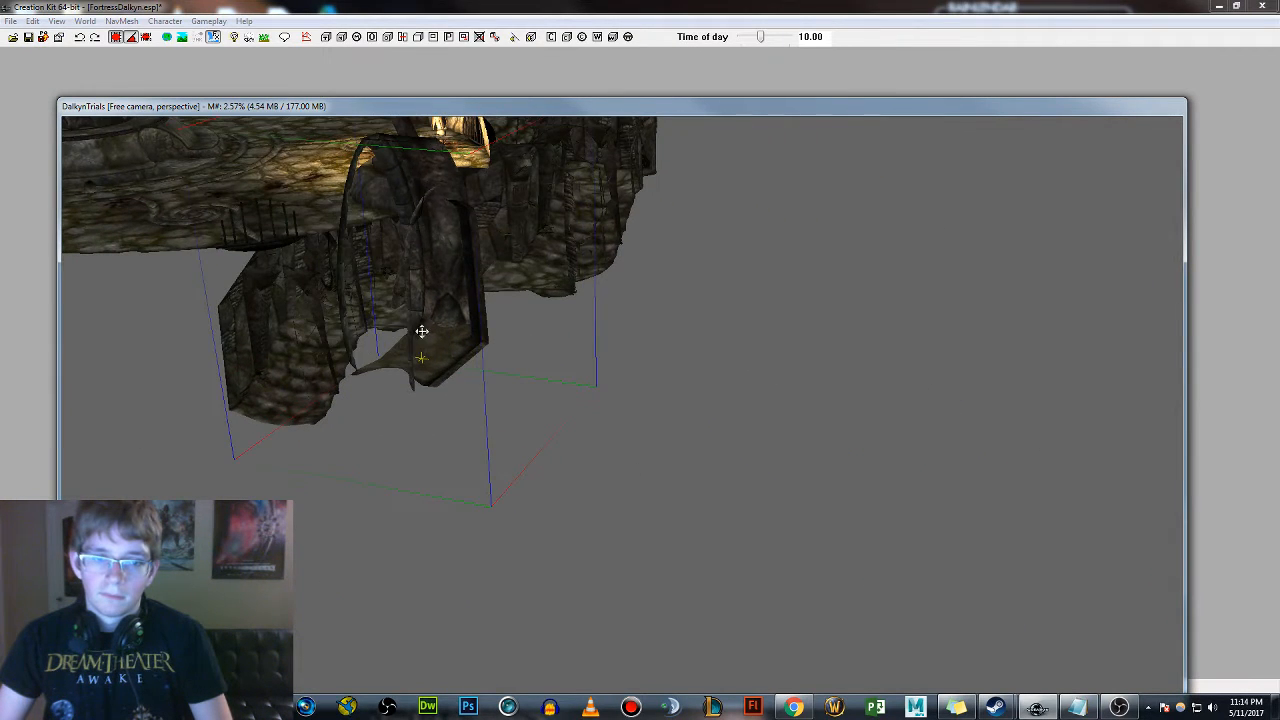
left_click_drag(423, 331, 494, 558)
right_click_drag(494, 558, 474, 556)
middle_click_drag(474, 556, 507, 490, "shift")
left_click_drag(586, 471, 538, 337)
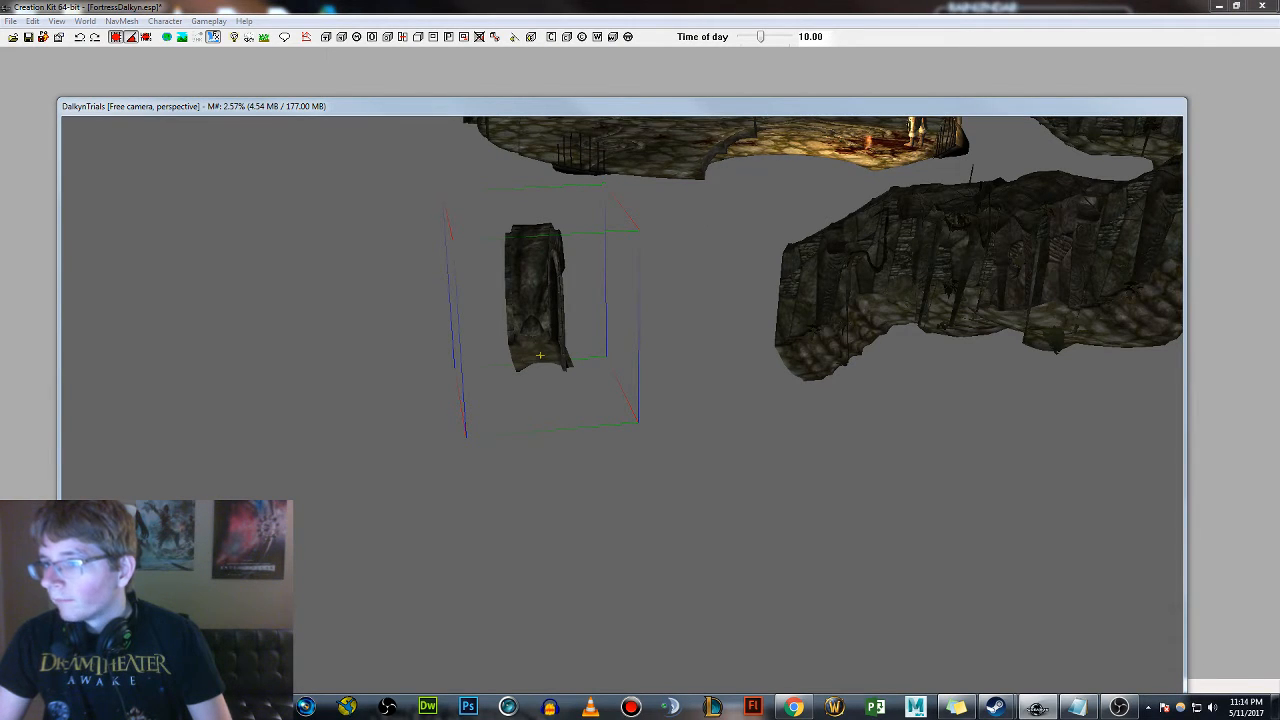
Add a straight Nordic hall piece, rotate it and attach it to the foot of the last stairs
left_click(800, 325)
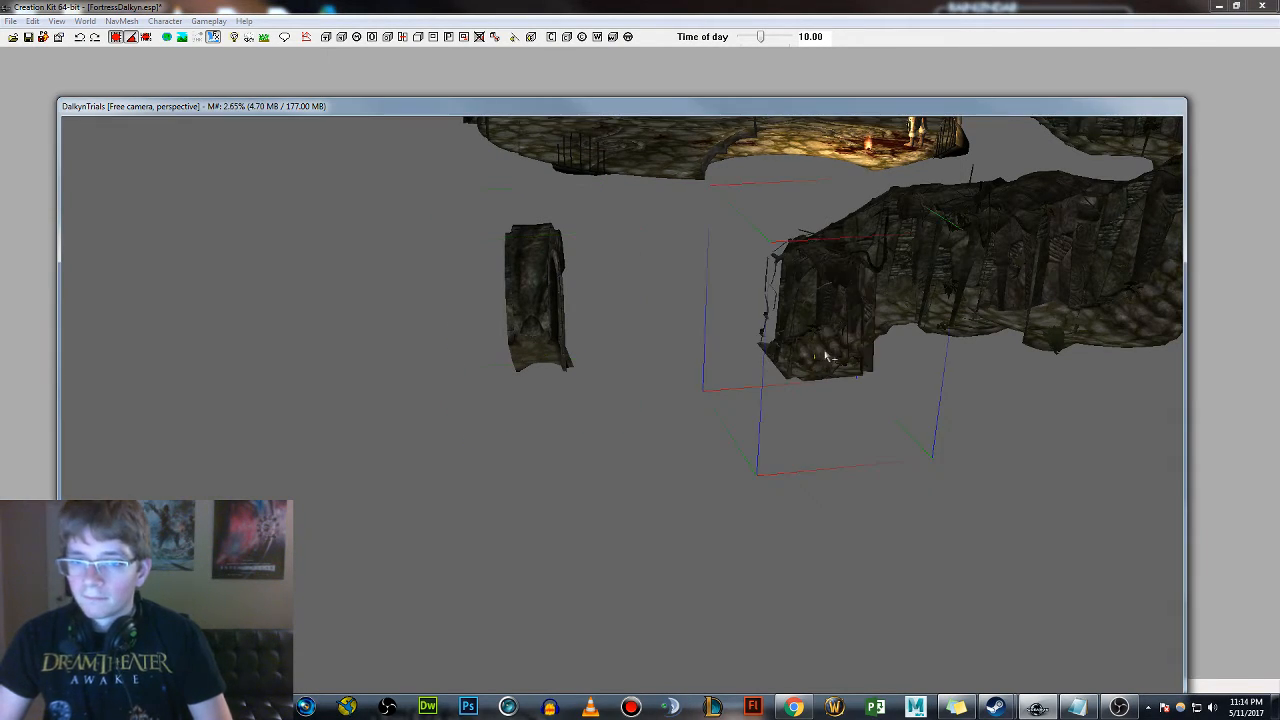
left_click_drag(861, 352, 757, 362)
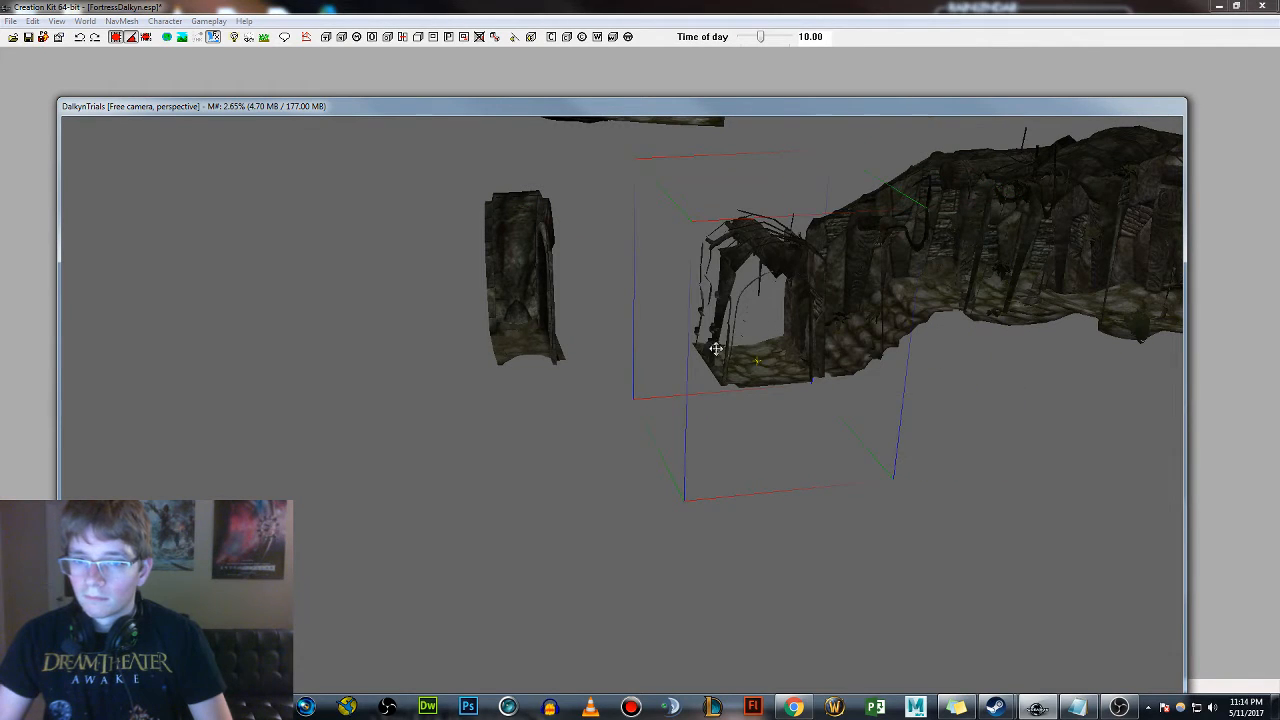
right_click_drag(716, 348, 716, 310)
right_click_drag(757, 361, 757, 359)
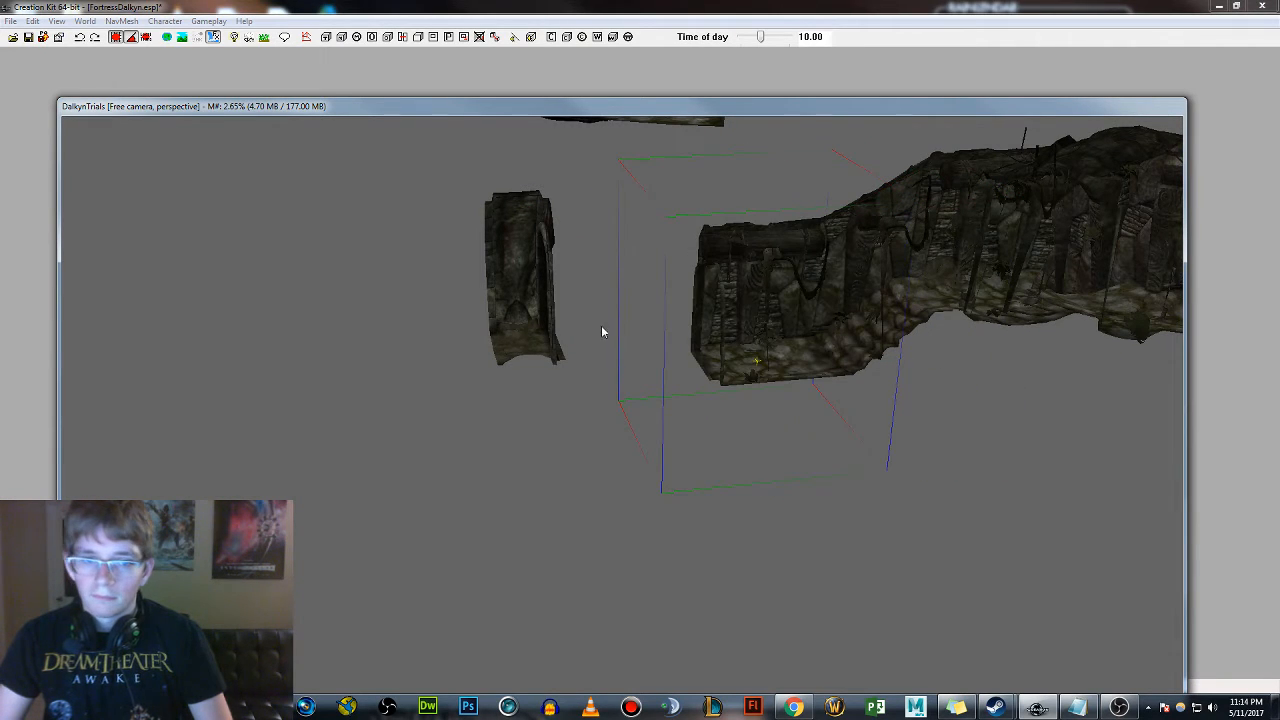
Try to line up the arch-shaped transition piece with the open end of the new straight hall piece
left_click(562, 330)
left_click_drag(562, 330, 650, 361)
middle_click_drag(650, 361, 635, 314, "shift")
scroll(658, 365, "up", 2)
middle_click_drag(878, 314, 791, 360)
scroll(747, 343, "up", 2)
left_click_drag(700, 408, 585, 408)
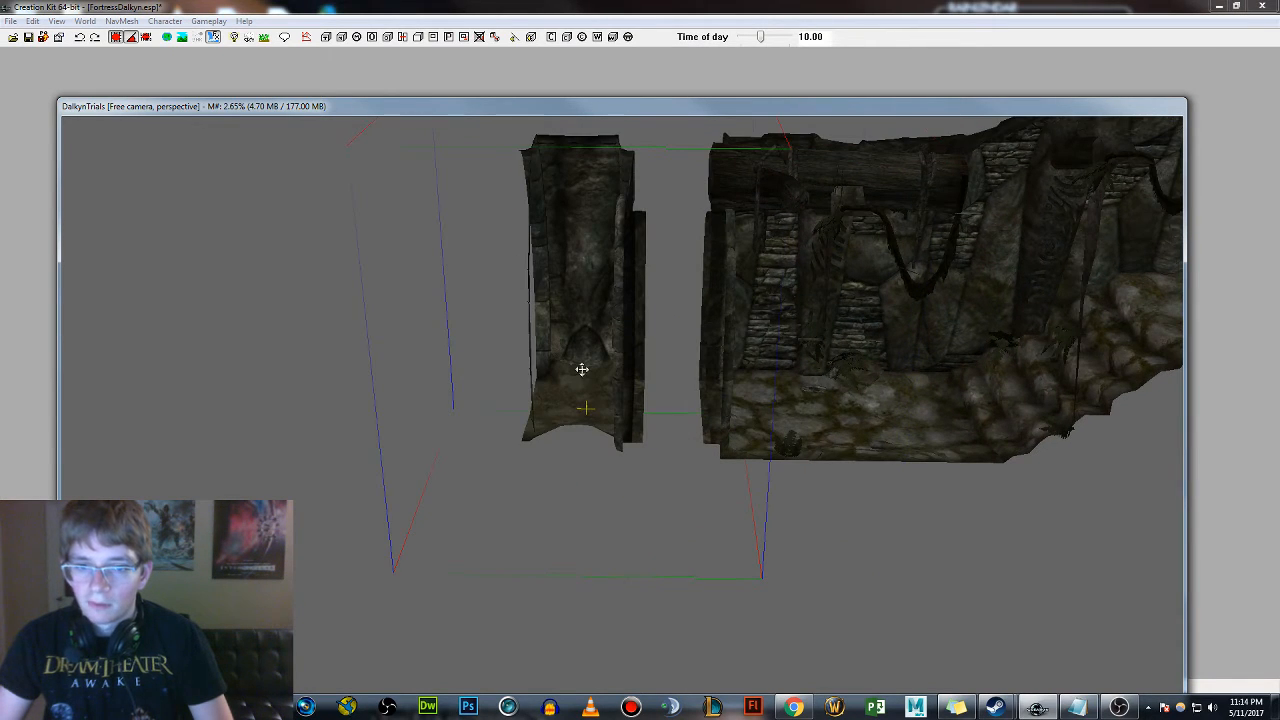
mouse_move(582, 369)
middle_mouse_down("shift")
mouse_move(557, 366)
mouse_move(577, 360)
middle_mouse_up("shift")
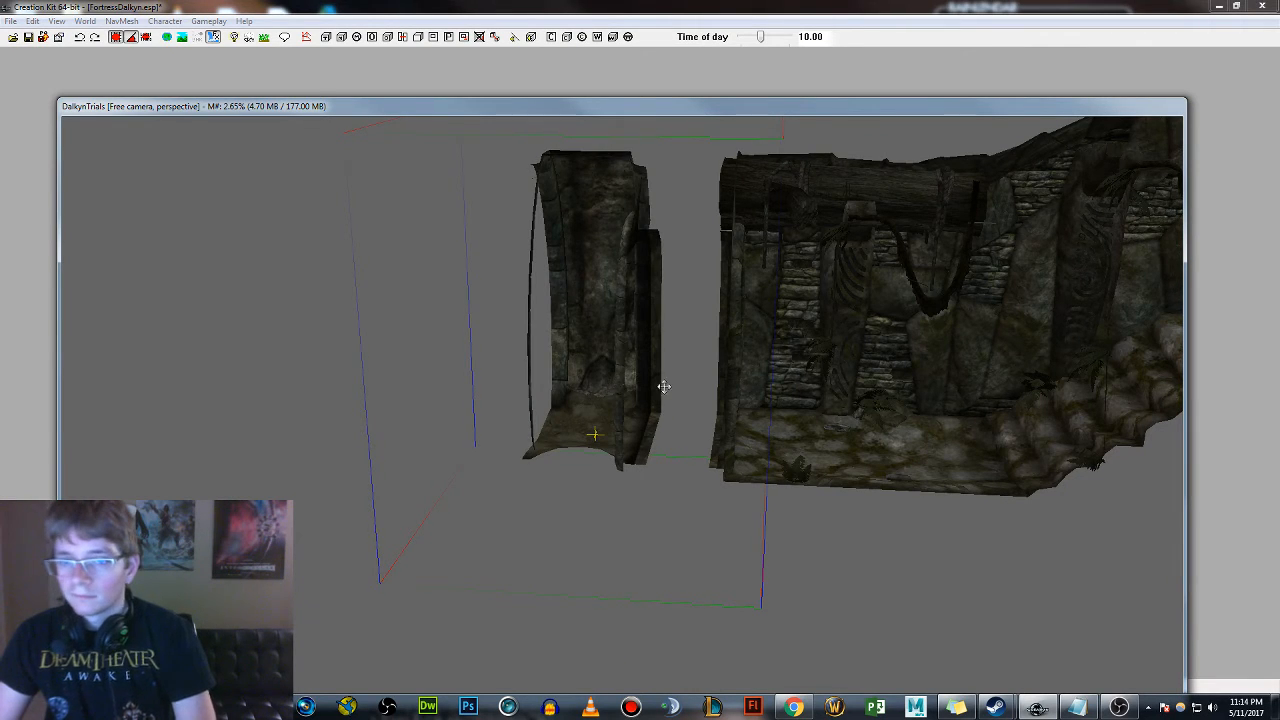
Delete the arch-shaped piece, try a stair piece beside the hallway's open end and delete it too
key("Delete")
left_click(771, 400)
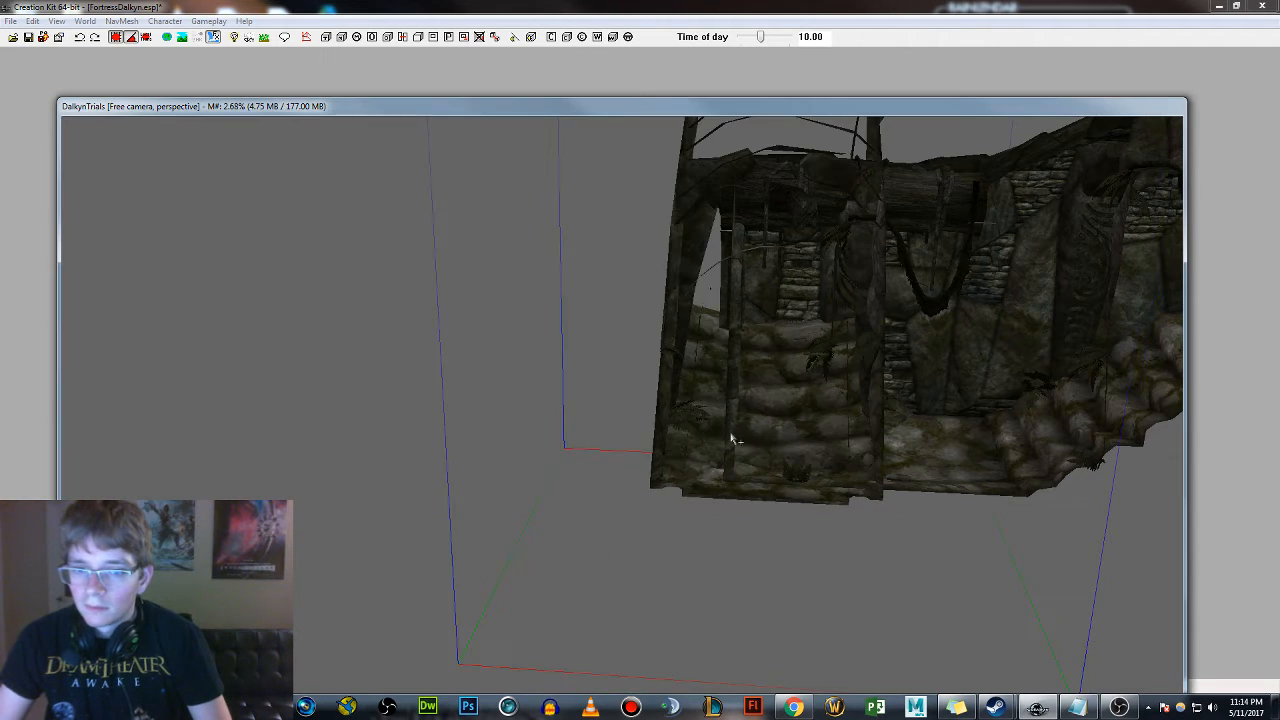
key("ctrl+z")
right_click_drag(381, 395, 481, 428)
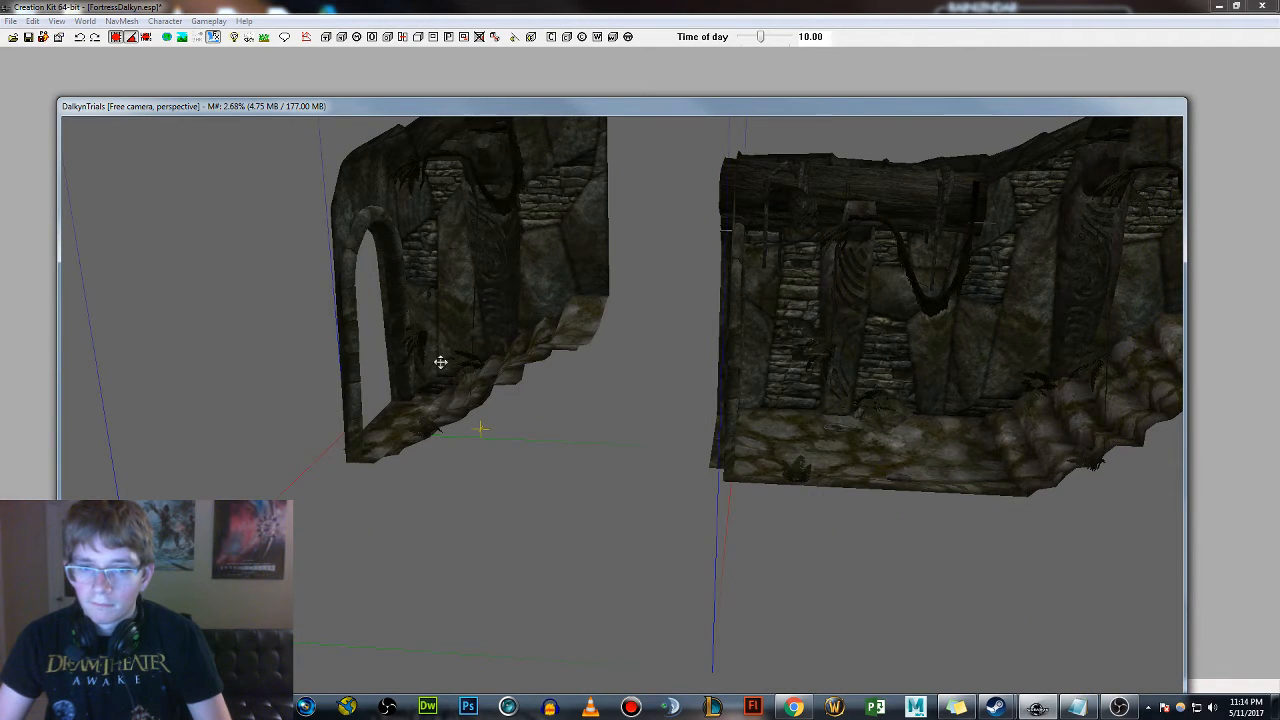
middle_click_drag(441, 362, 532, 346, "shift")
key("Delete")
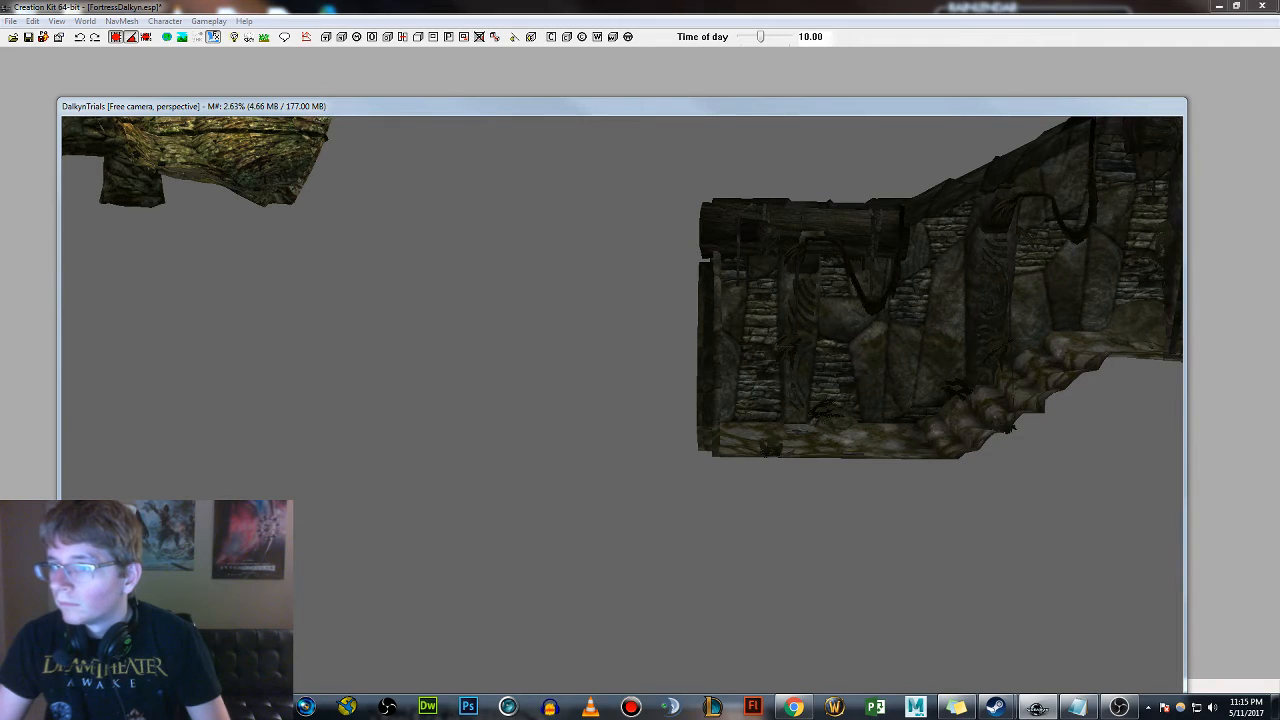
Add the arch-shaped transition piece again, rotate it to face the hallway and set it just beyond the open end
left_click_drag(927, 385, 728, 418)
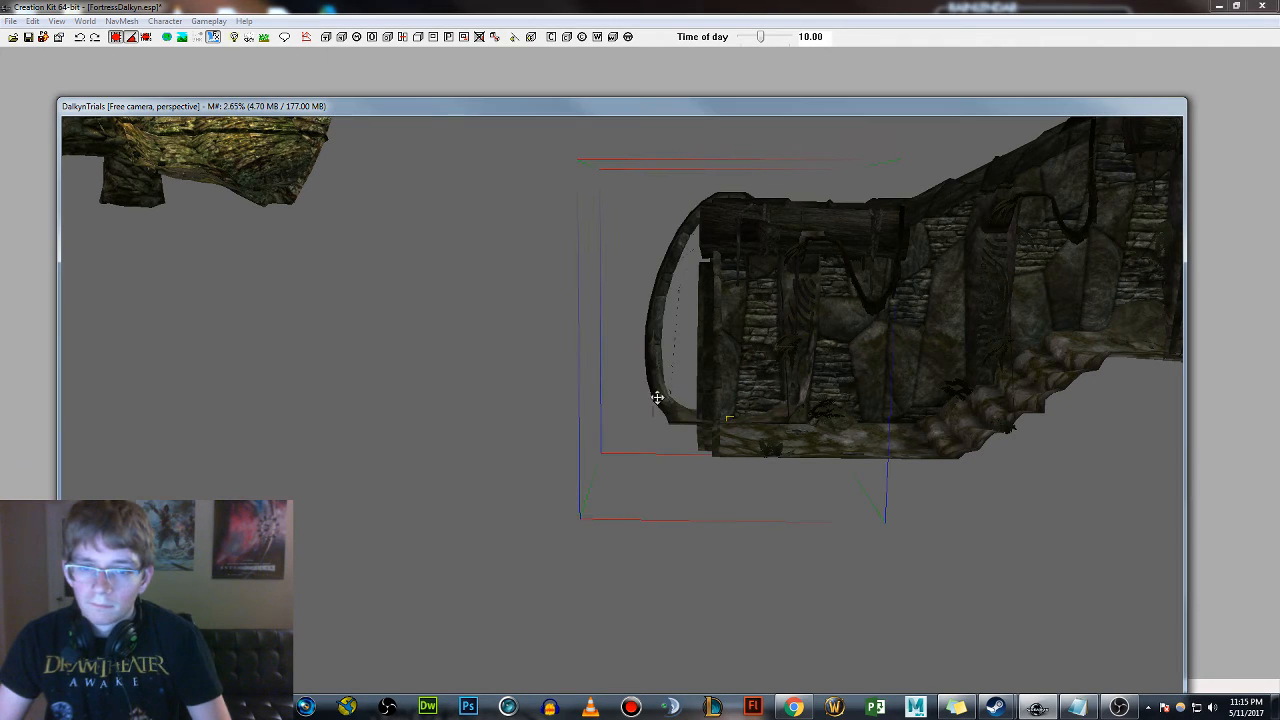
right_click_drag(657, 397, 710, 397)
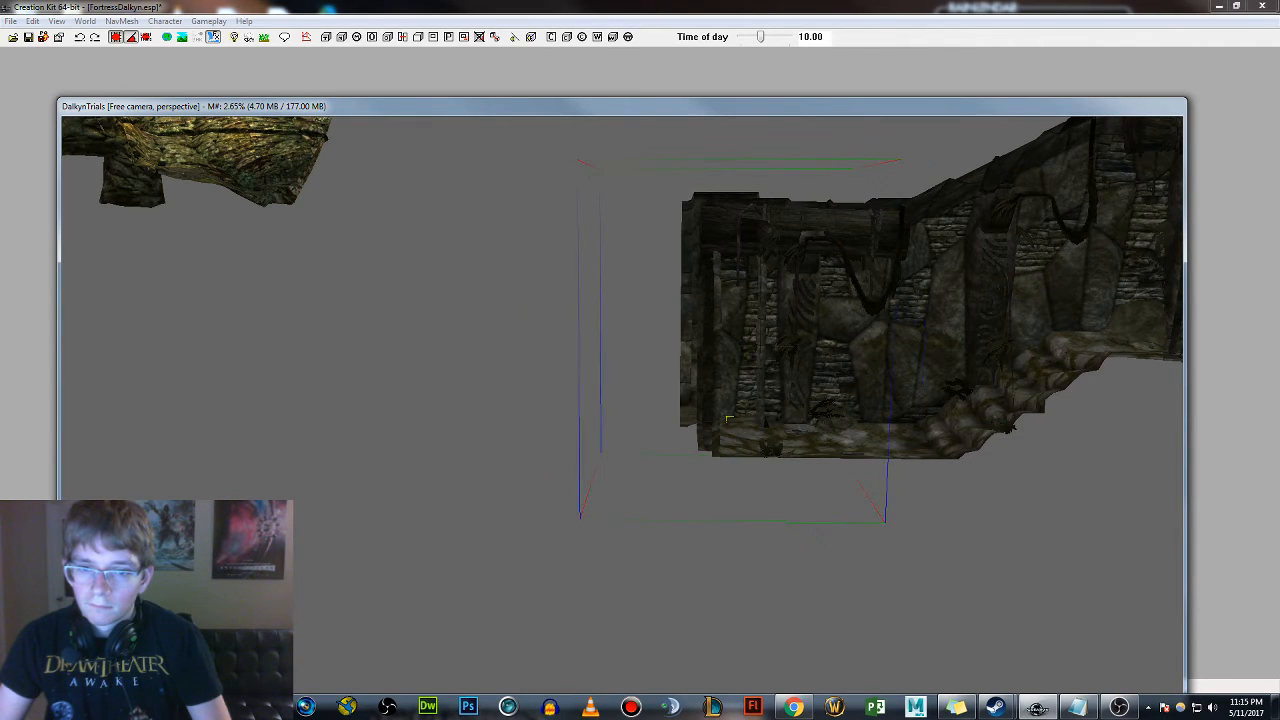
left_click_drag(728, 418, 597, 436)
middle_click_drag(597, 436, 564, 432, "shift")
left_click_drag(564, 432, 593, 436)
scroll(600, 434, "up", 2)
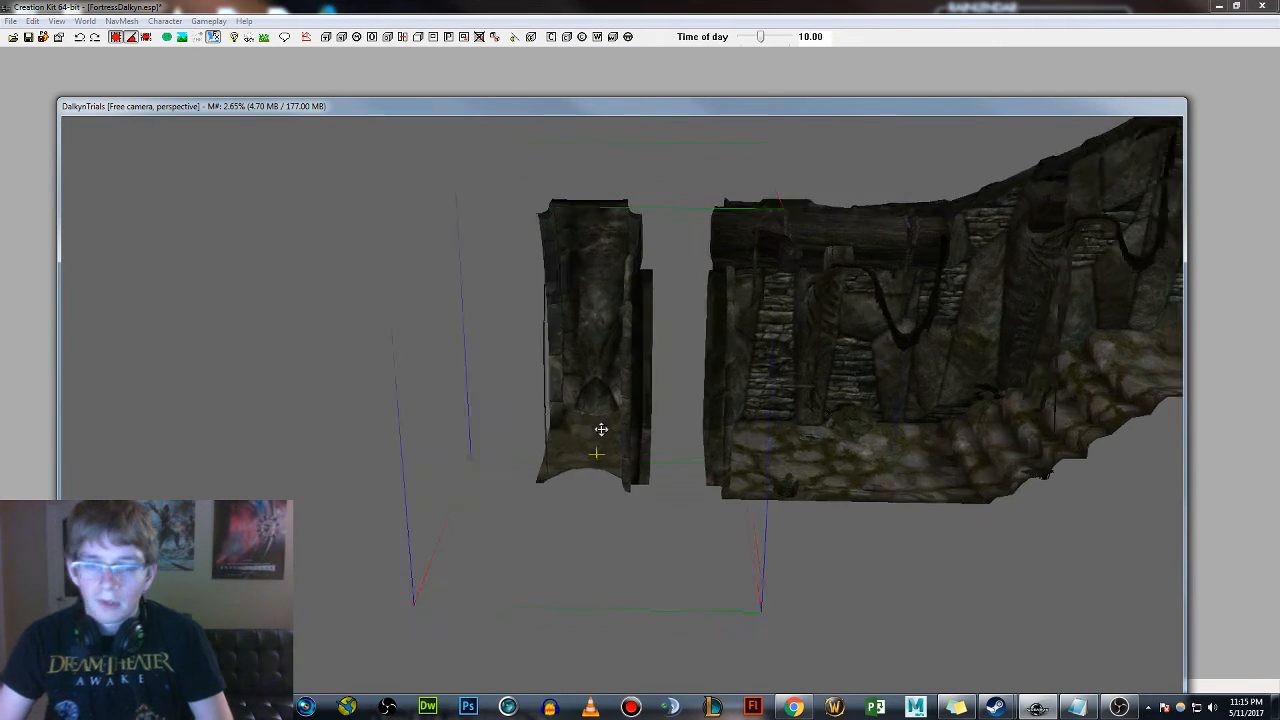
Set the snap-to-grid value for reference movement to 64 in the render window preferences
left_click(273, 327)
right_click(271, 327)
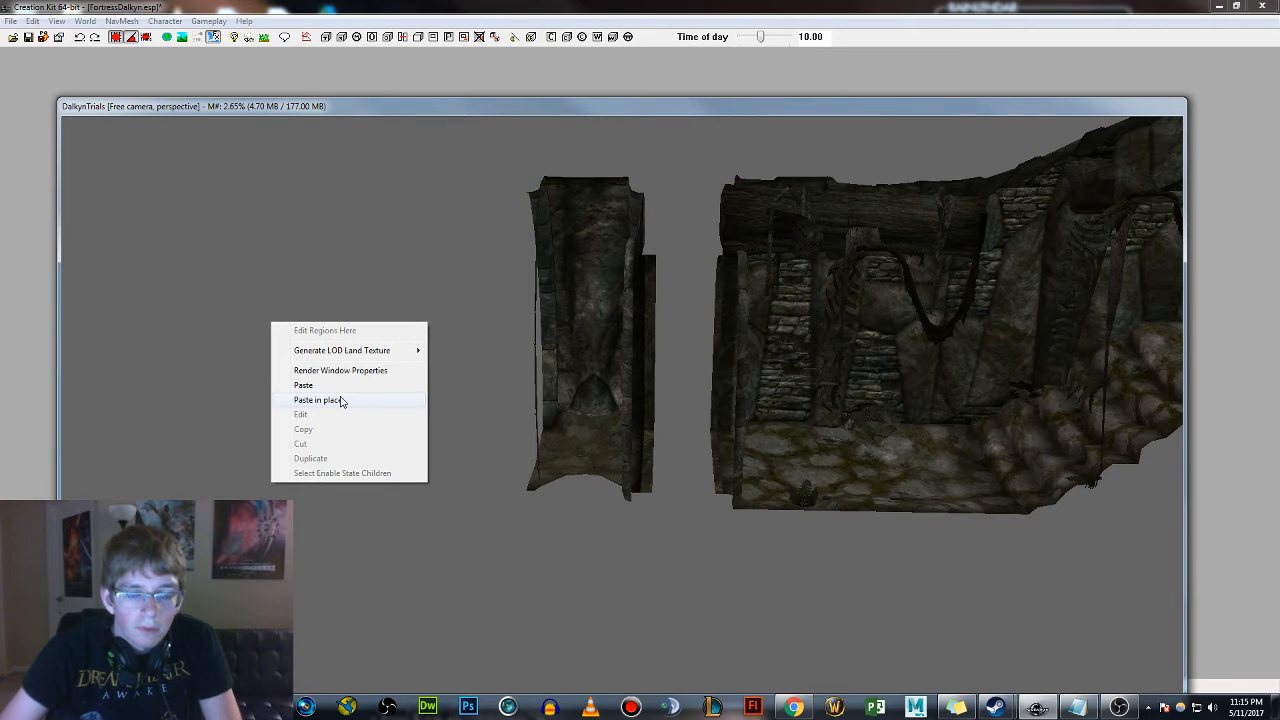
left_click(341, 372)
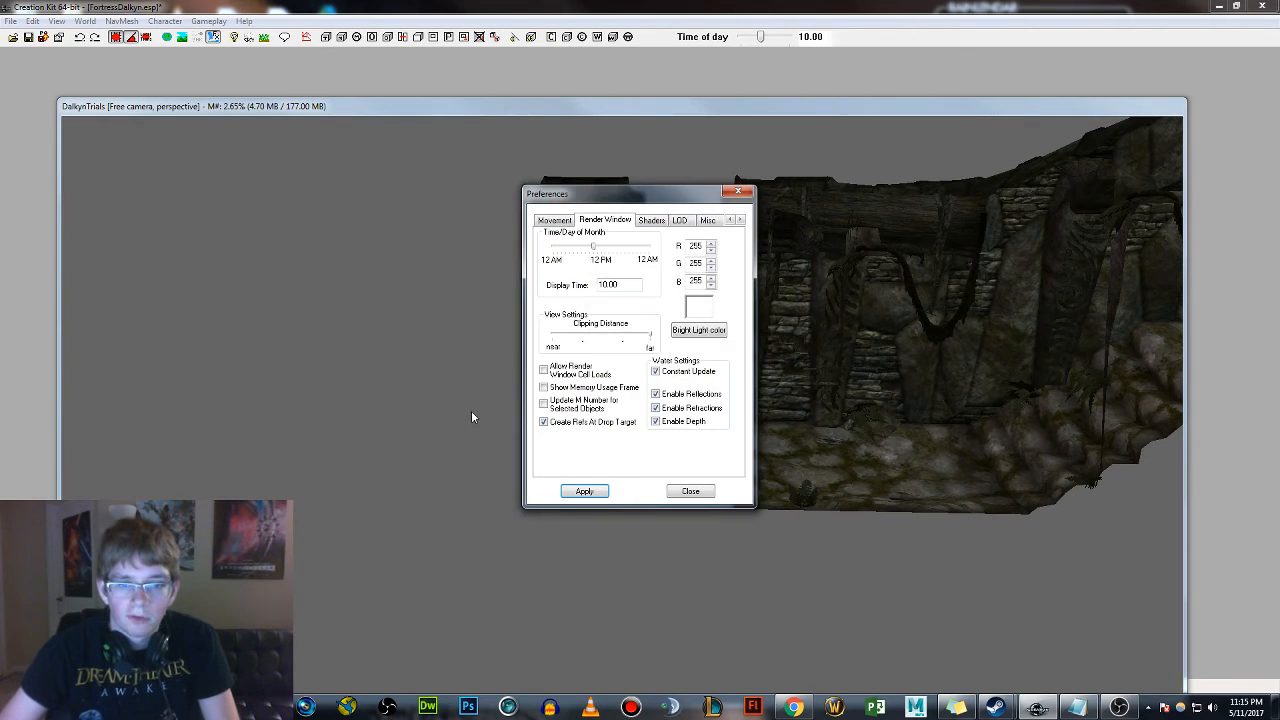
left_click(560, 221)
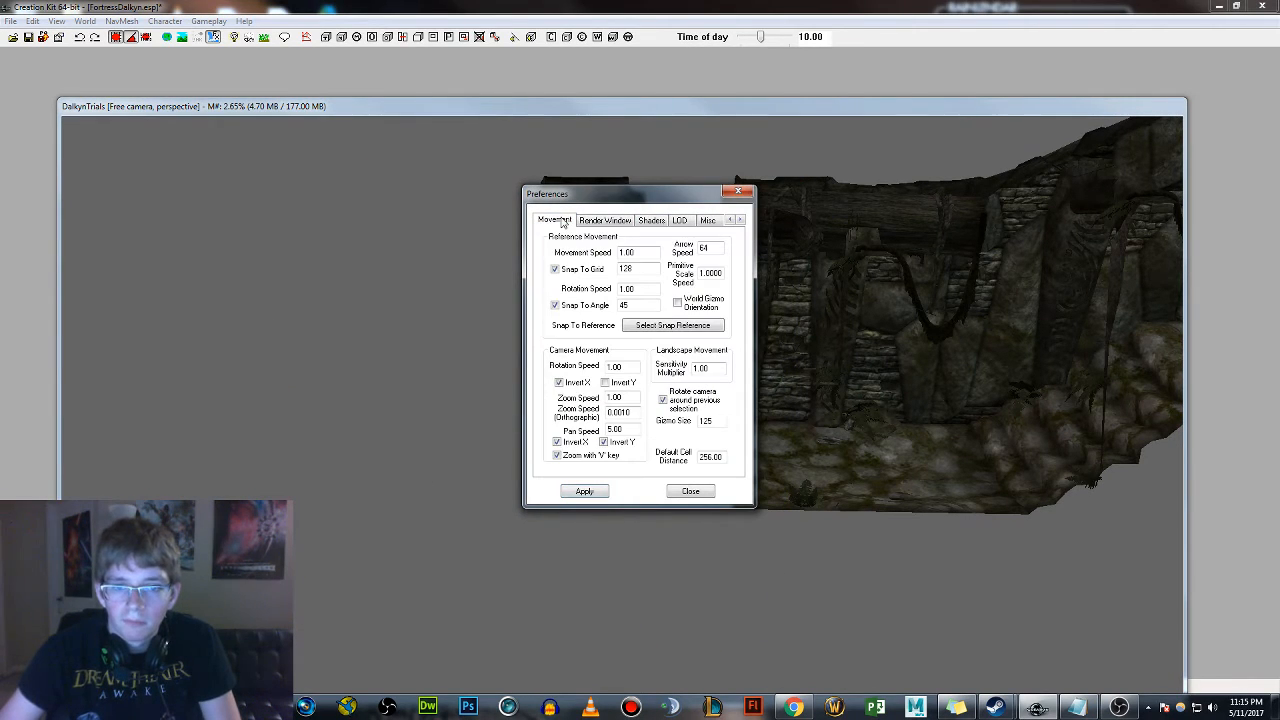
double_click(649, 269)
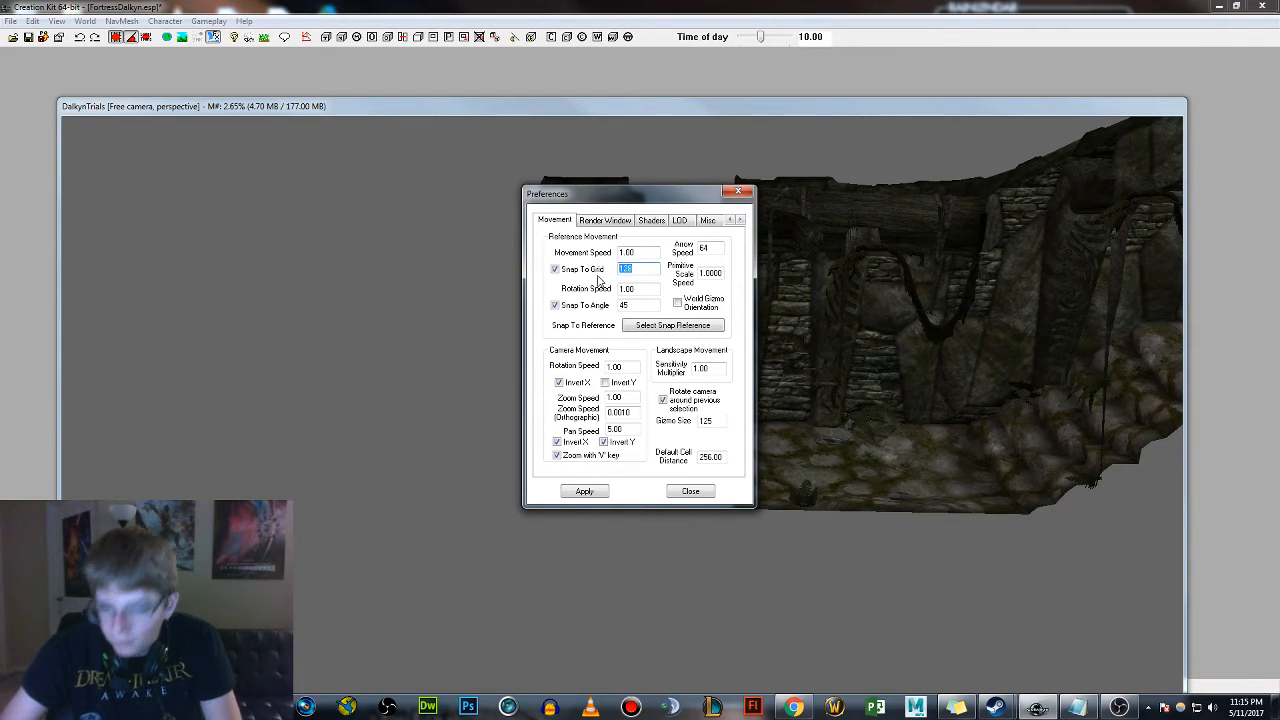
type("64")
left_click(584, 491)
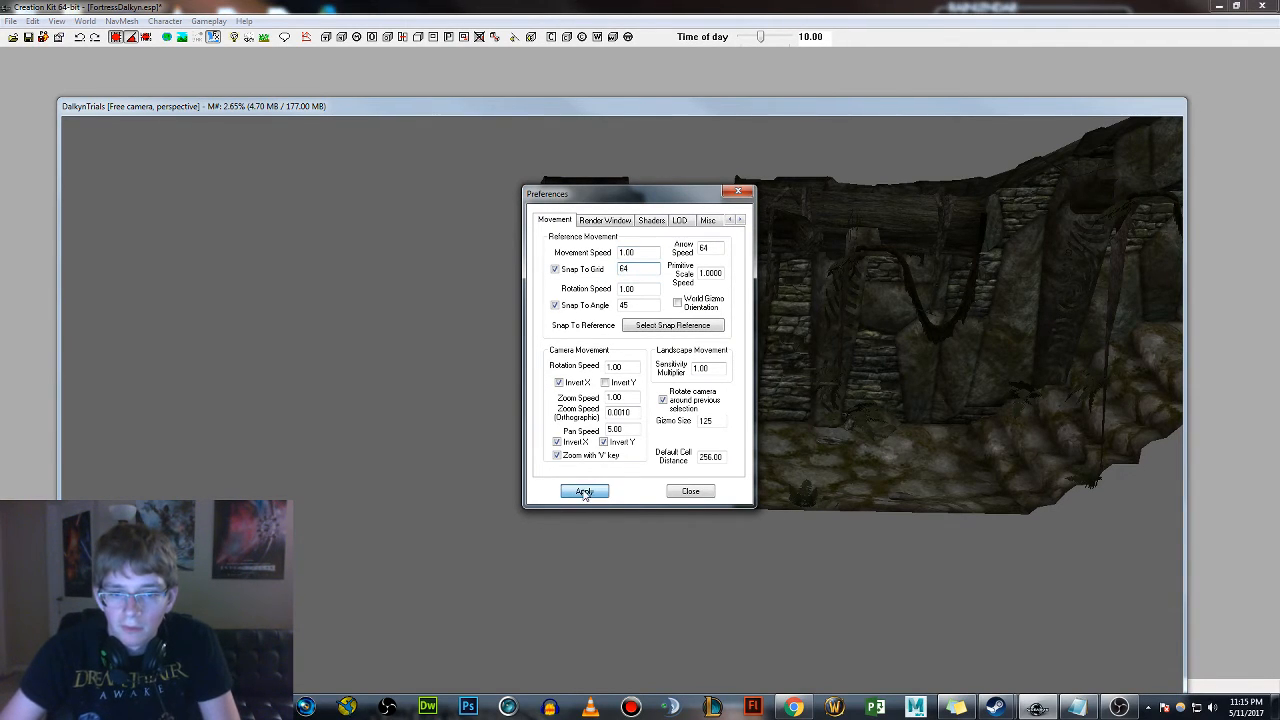
left_click(690, 492)
Move the arch-shaped piece up to the hallway's open end, nudge it closer with grid snapping off and check the joint
left_click(616, 449)
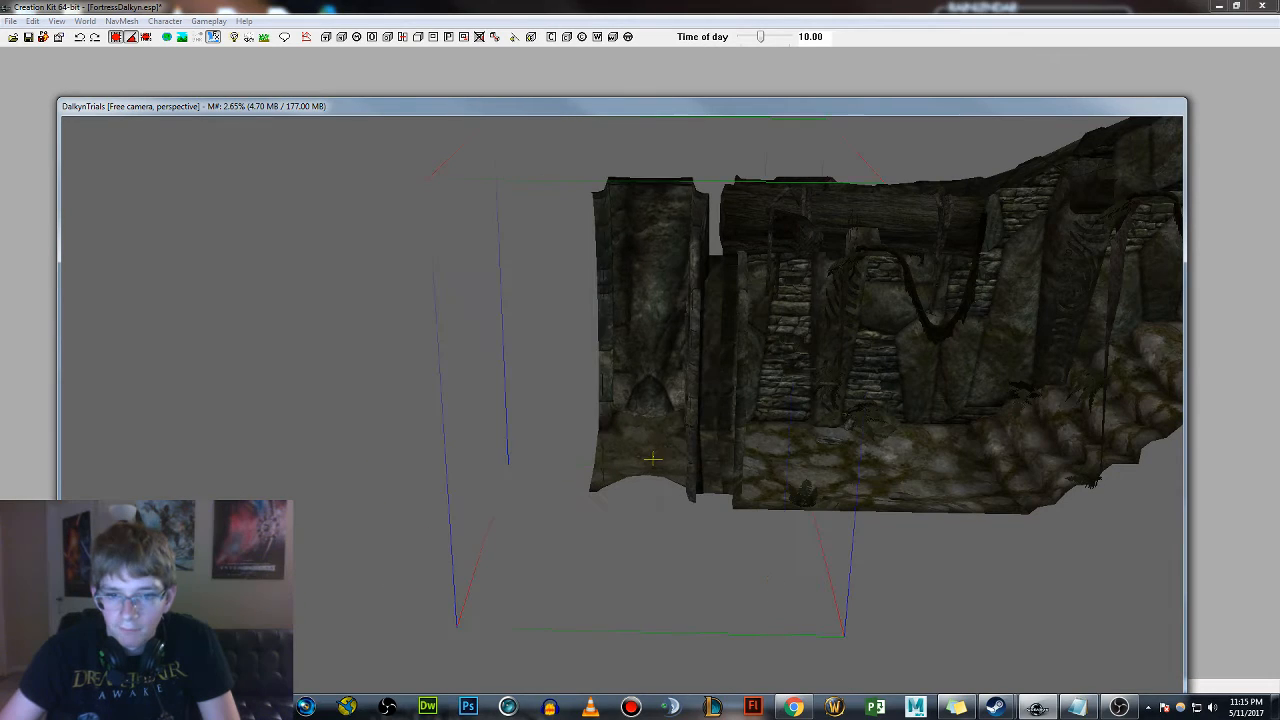
middle_click_drag(667, 440, 690, 487, "shift")
scroll(707, 476, "up", 6)
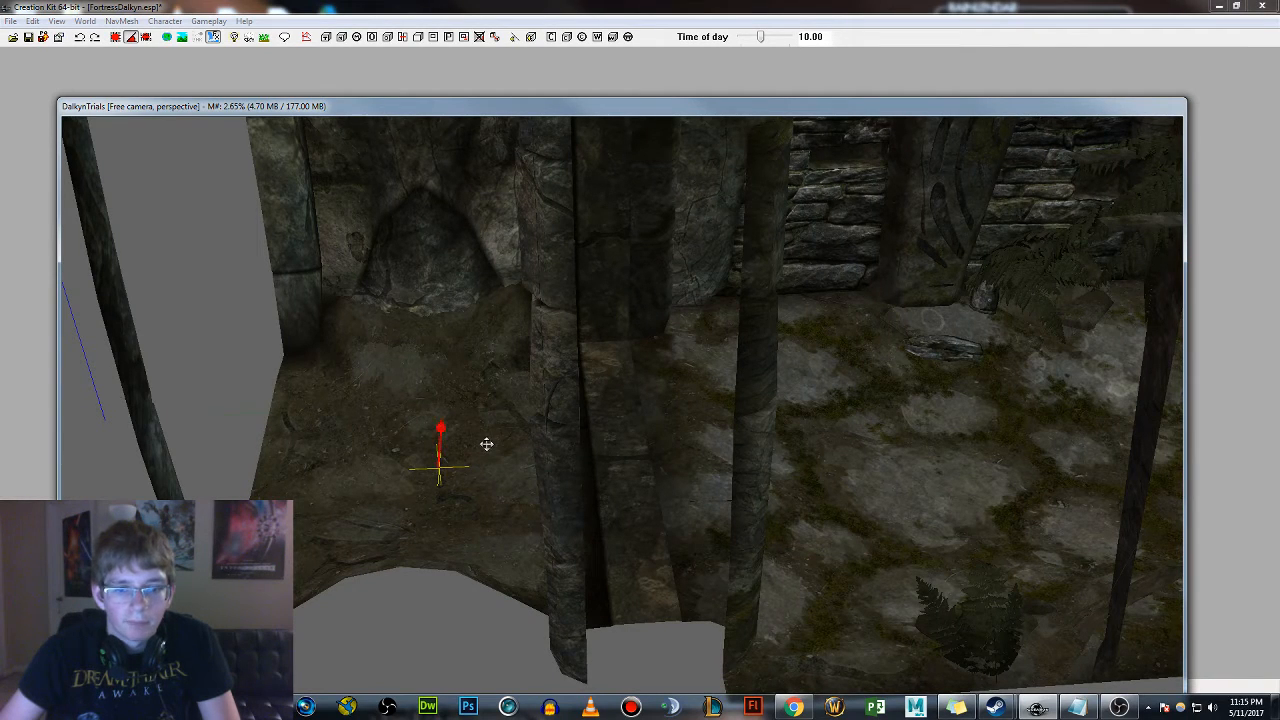
key("y")
left_click_drag(484, 444, 503, 437)
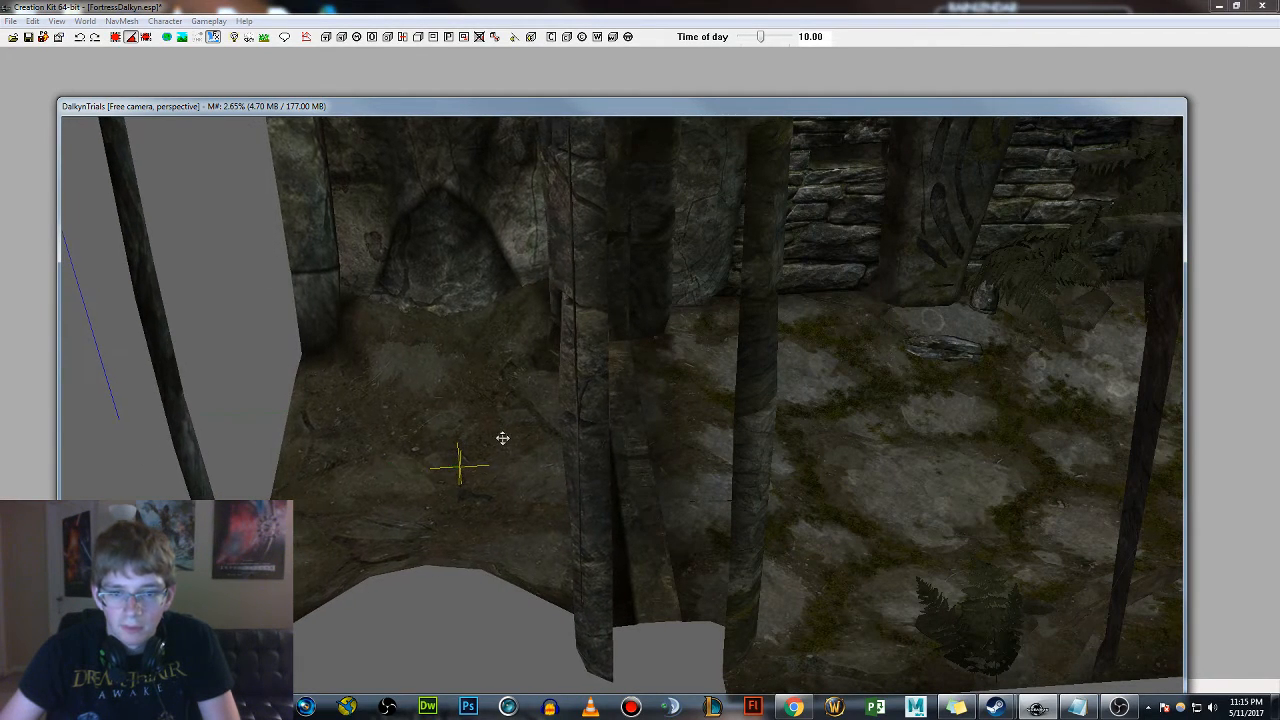
middle_click_drag(503, 437, 498, 466, "shift")
scroll(654, 493, "up", 6)
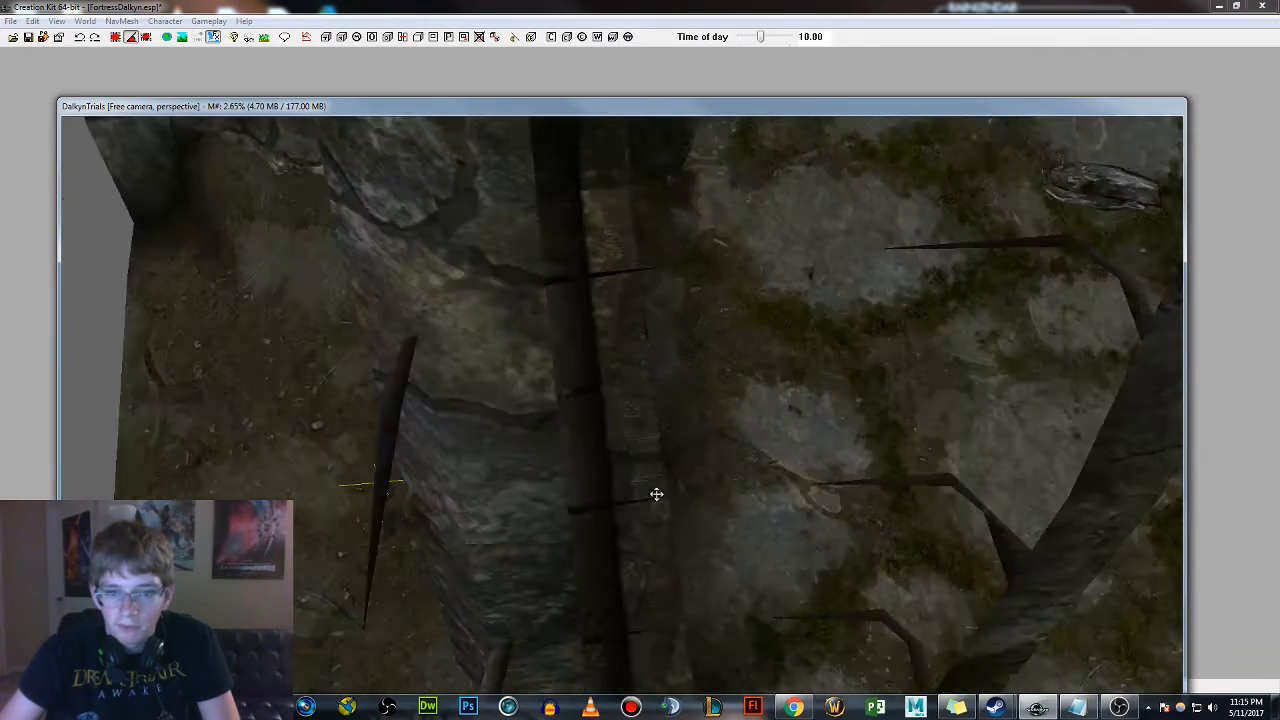
scroll(660, 486, "down", 8)
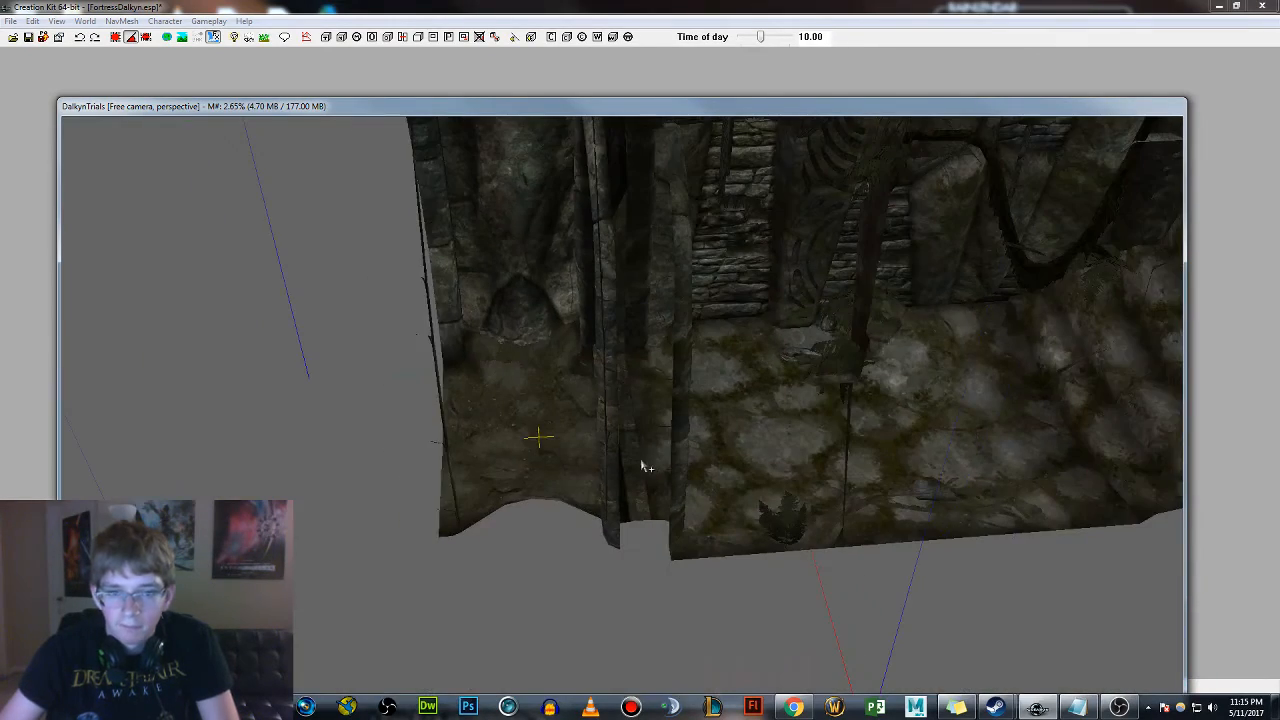
middle_click_drag(578, 437, 660, 412, "shift")
scroll(661, 412, "down", 2)
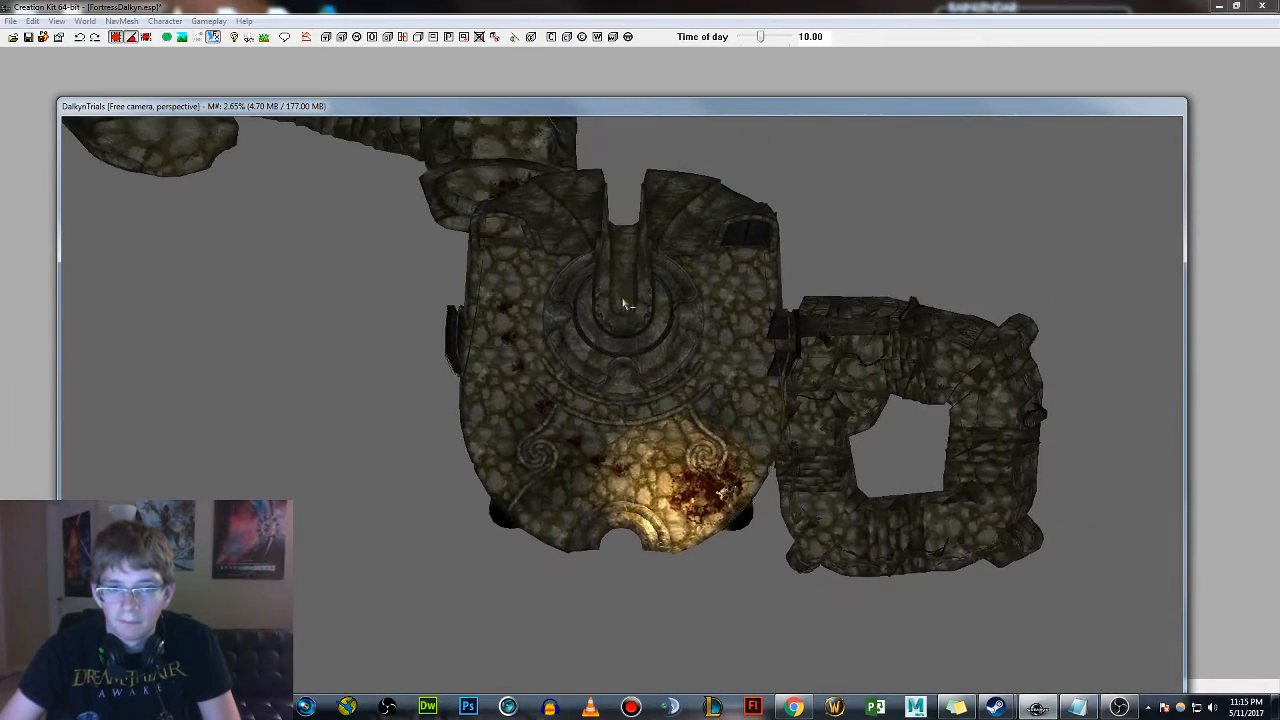
Examine the dungeon layout from above, from the round chamber along the upper corridors and back
middle_click_drag(626, 303, 723, 500)
scroll(587, 413, "down", 2)
scroll(587, 413, "down", 2)
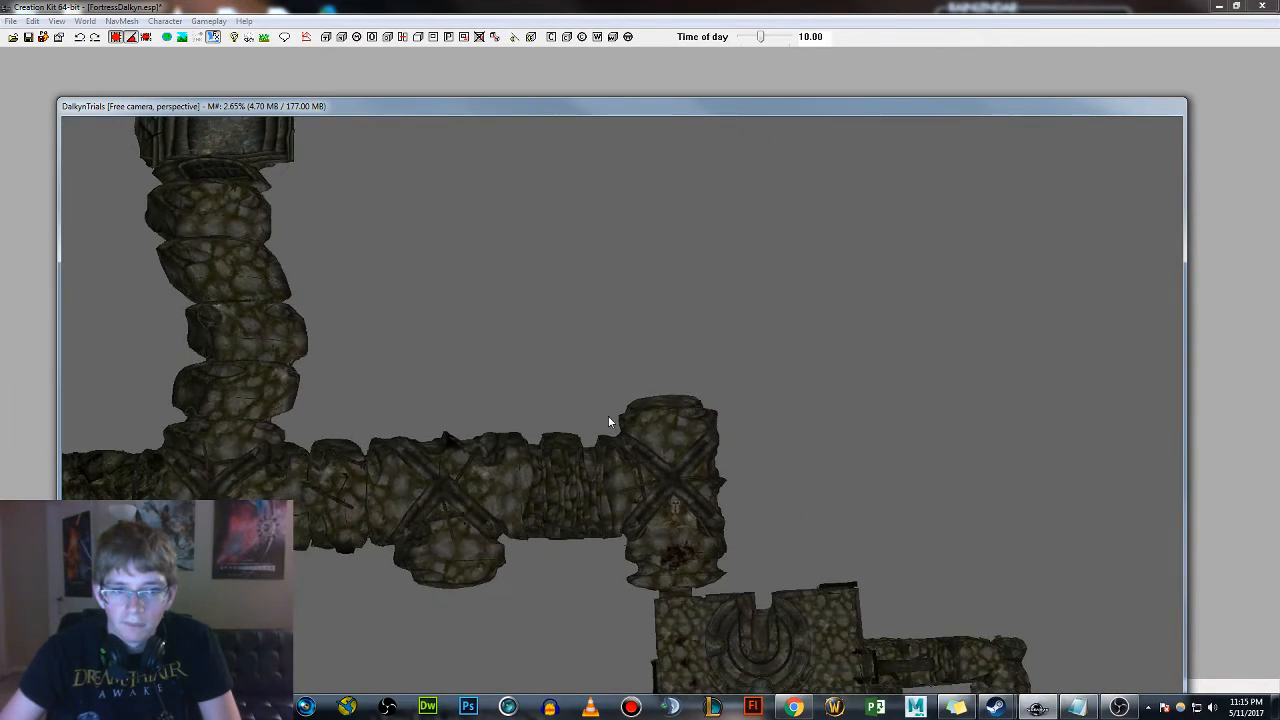
middle_click_drag(608, 420, 697, 437)
middle_click_drag(461, 394, 579, 397)
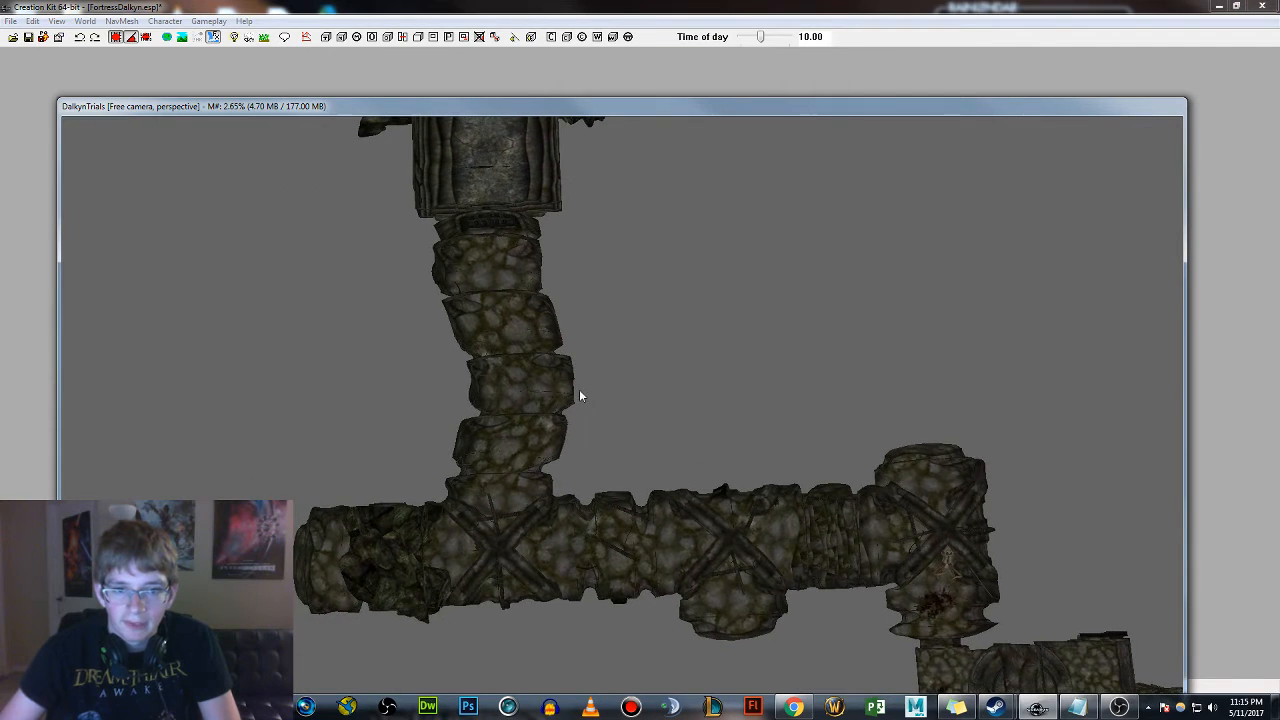
mouse_move(724, 438)
middle_mouse_down()
mouse_move(710, 410)
mouse_move(430, 158)
middle_mouse_up()
mouse_move(874, 558)
middle_mouse_down()
mouse_move(867, 526)
mouse_move(688, 401)
mouse_move(683, 325)
middle_mouse_up()
Examine the lower hallway from the side and inspect how its last hall piece meets the arch-shaped transition piece
left_click(692, 374)
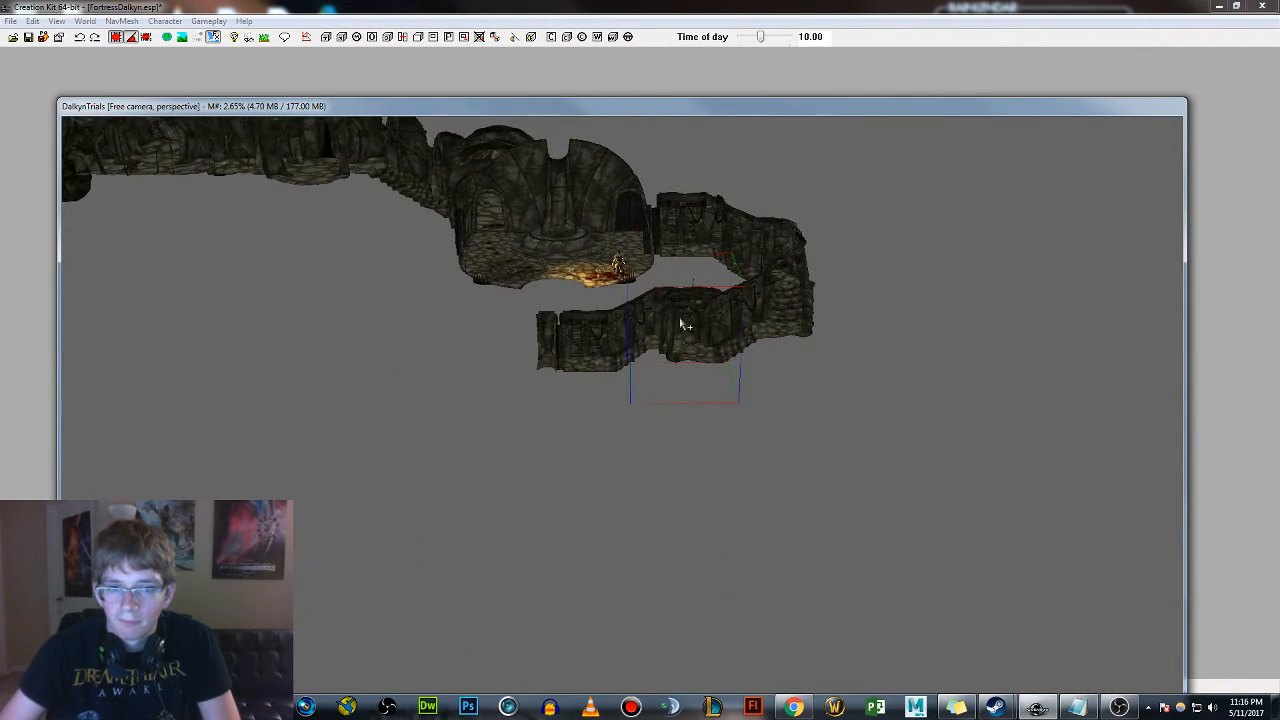
scroll(683, 325, "up", 2)
scroll(538, 375, "up", 4)
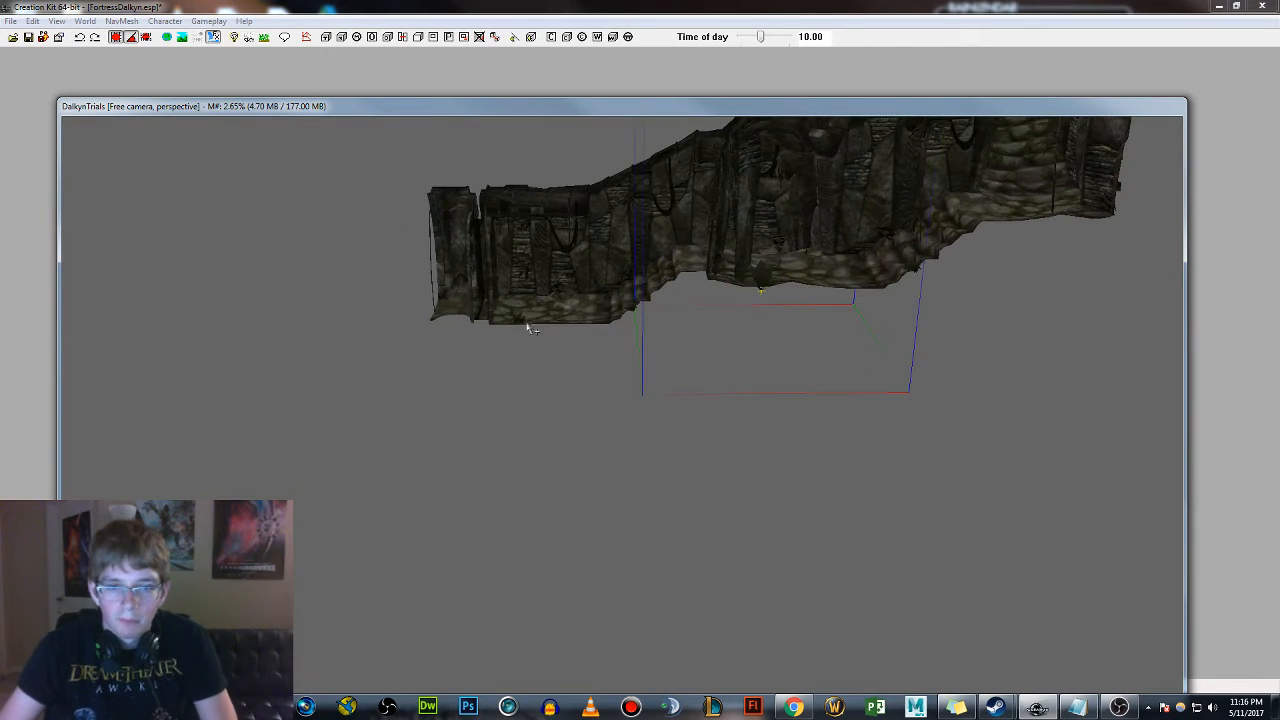
middle_click_drag(571, 309, 626, 360)
scroll(655, 388, "up", 2)
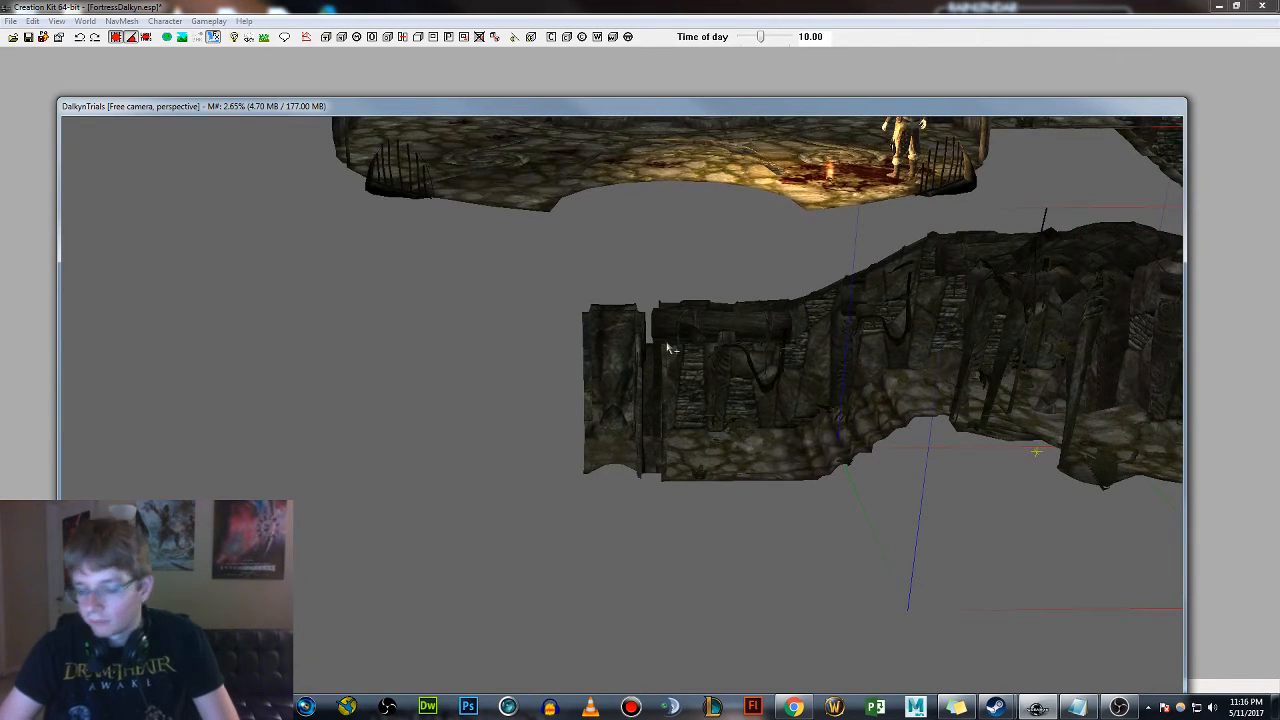
scroll(655, 340, "up", 2)
left_click(613, 410)
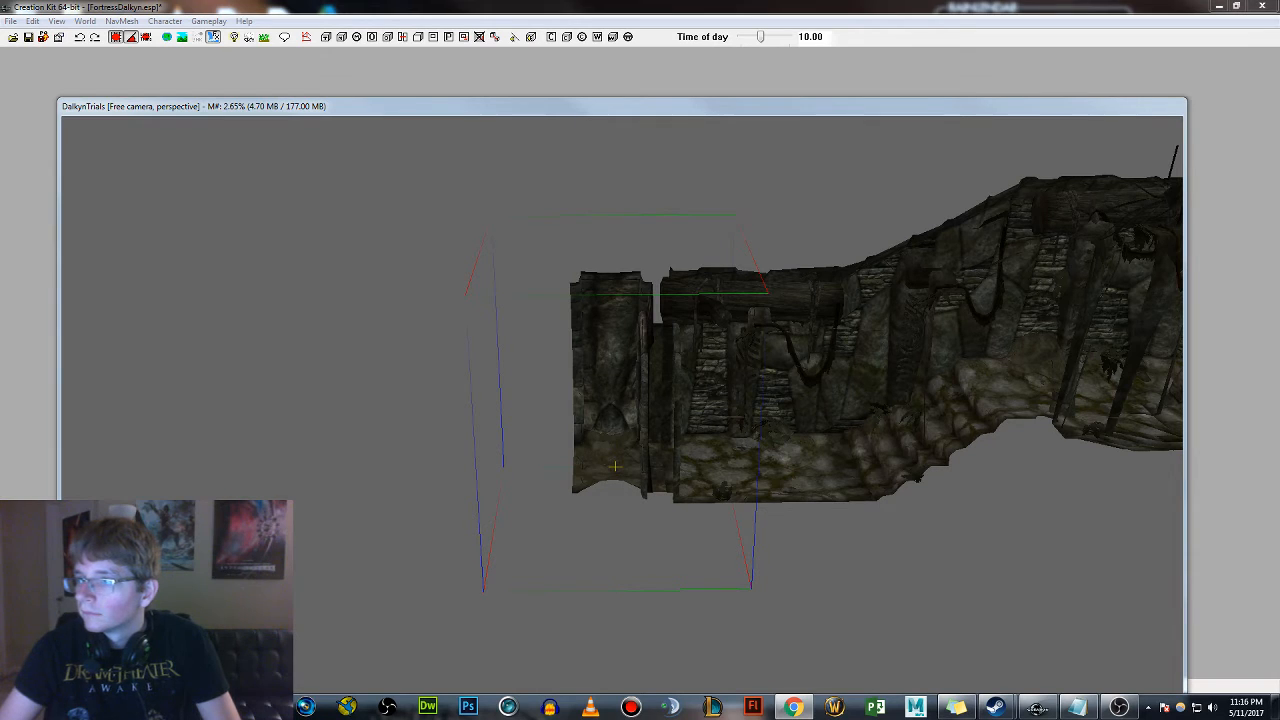
left_click(697, 425)
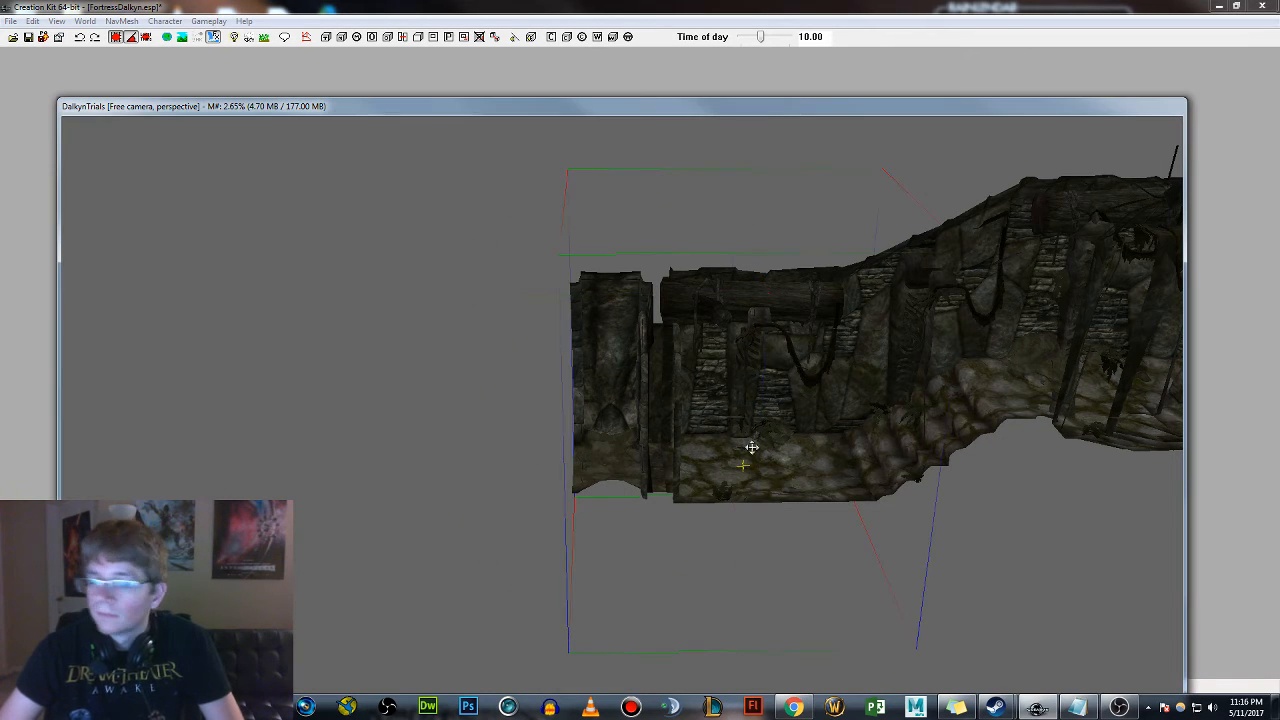
left_click(612, 461)
scroll(616, 458, "down", 2)
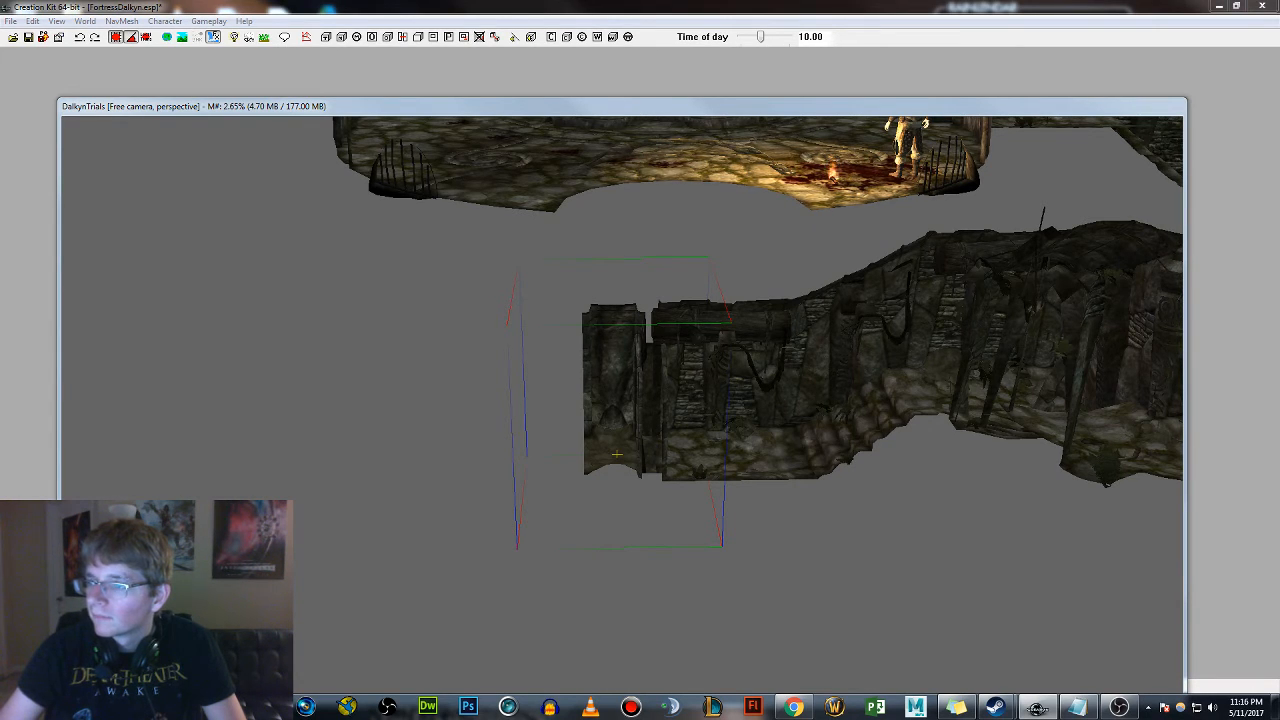
Try a hall piece lined with dark burial niches at the transition piece's open end, check the fit and delete it
left_click_drag(740, 407, 454, 483)
key("shift")
mouse_move(463, 483)
right_mouse_down()
mouse_move(520, 483)
mouse_move(463, 476)
right_mouse_up()
mouse_move(463, 474)
left_mouse_down()
mouse_move(468, 458)
mouse_move(454, 448)
mouse_move(452, 459)
left_mouse_up()
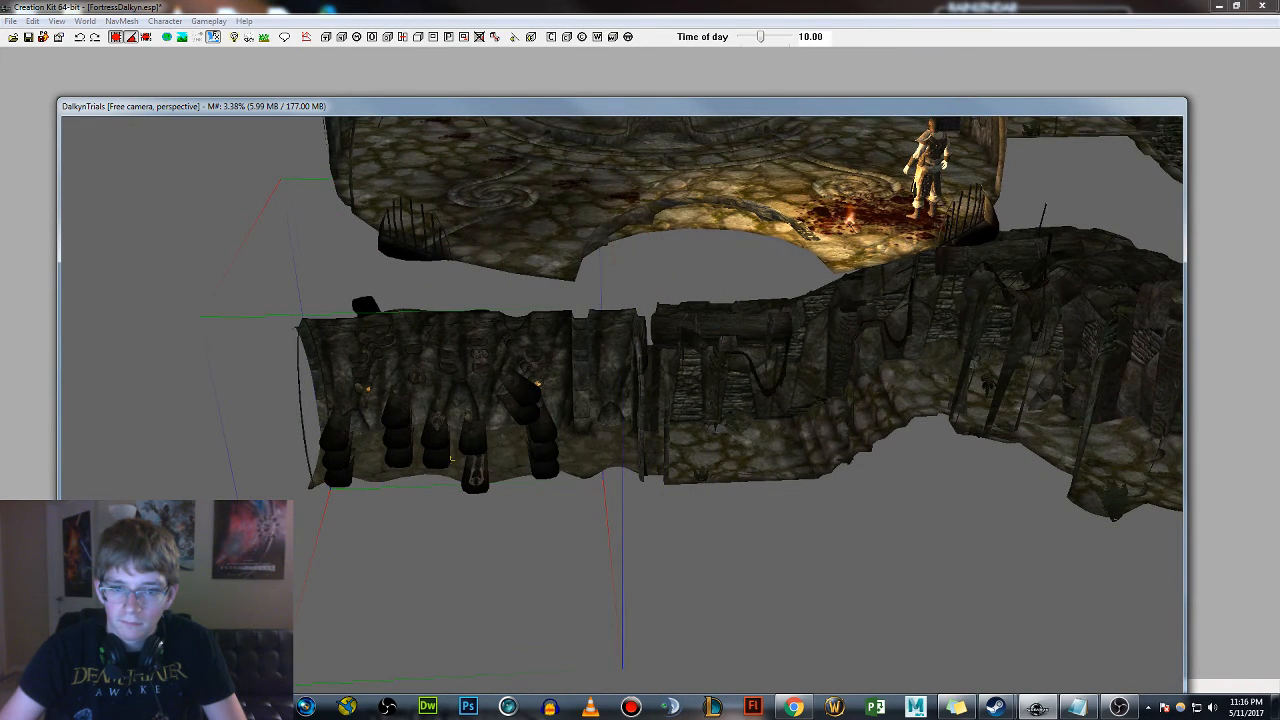
key("shift")
scroll(477, 436, "down", 4)
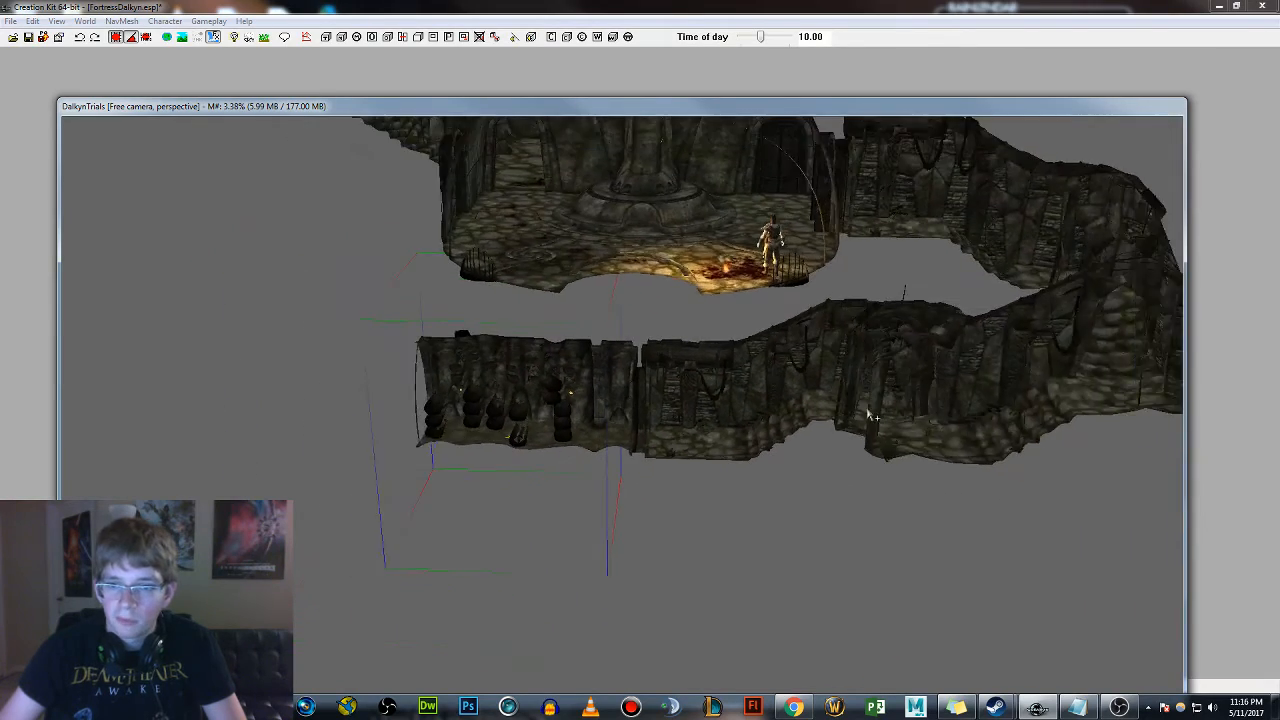
key("shift")
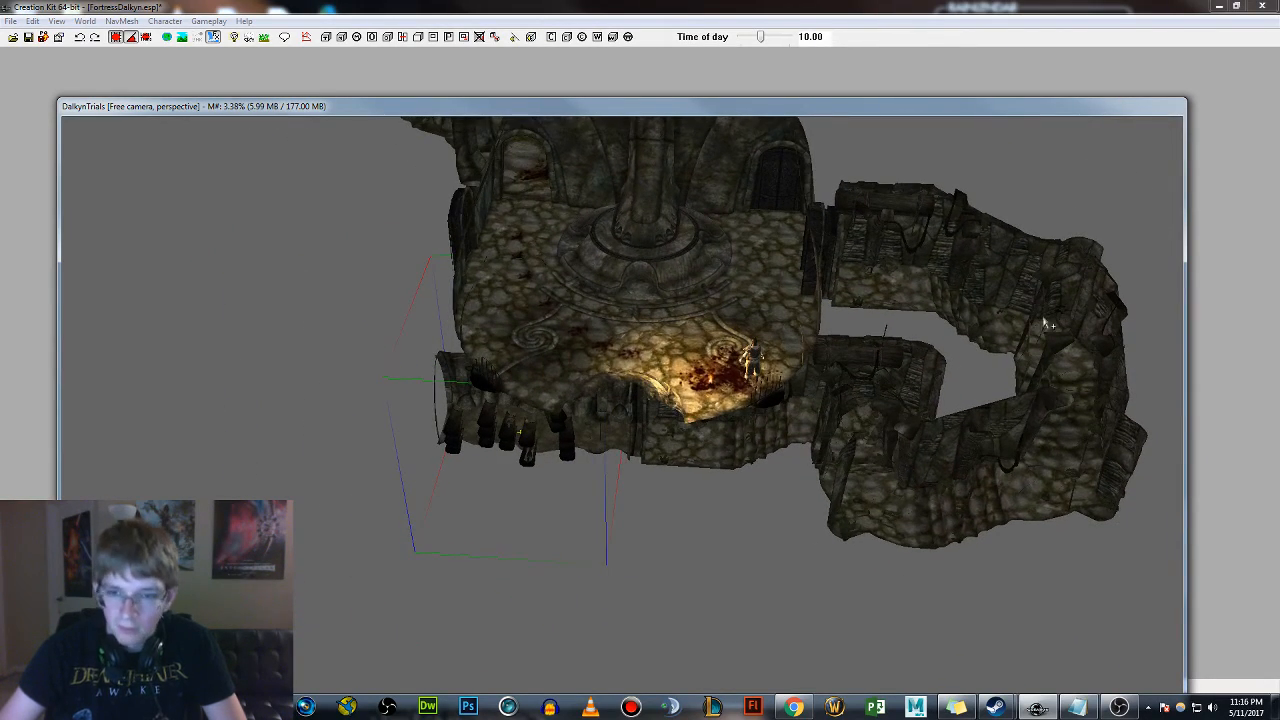
key("shift")
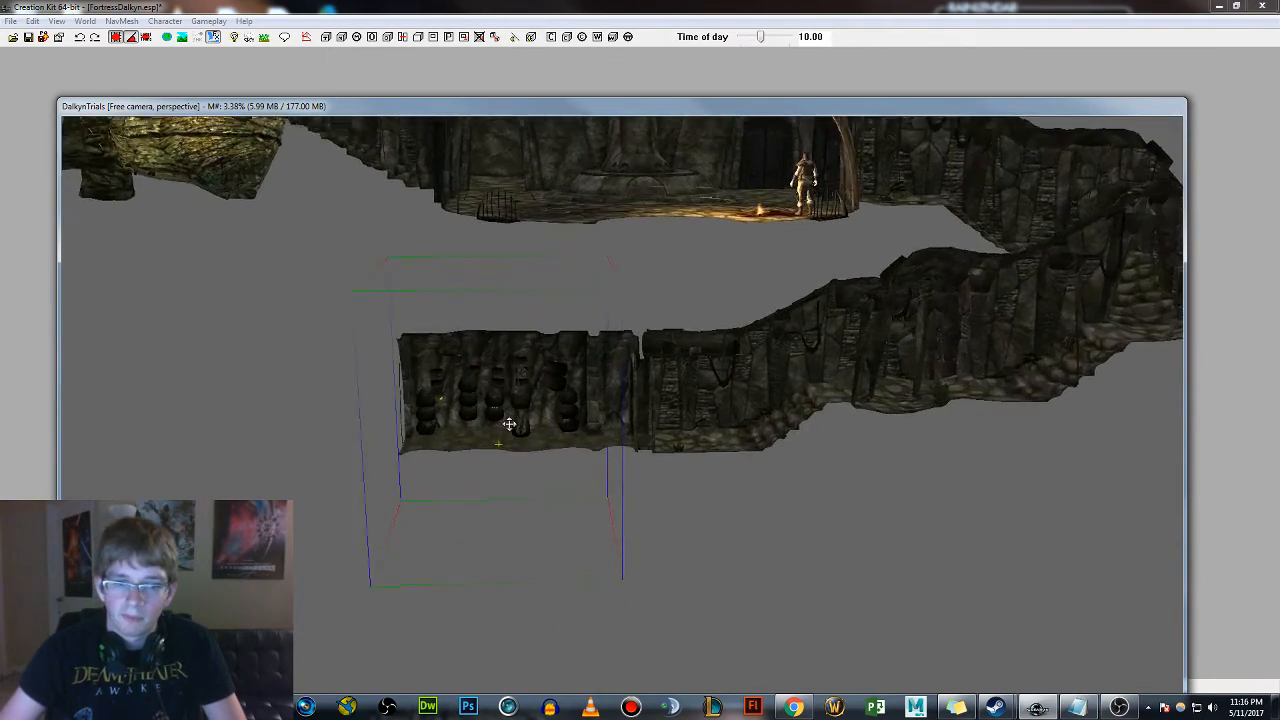
scroll(510, 426, "up", 1)
key("Delete")
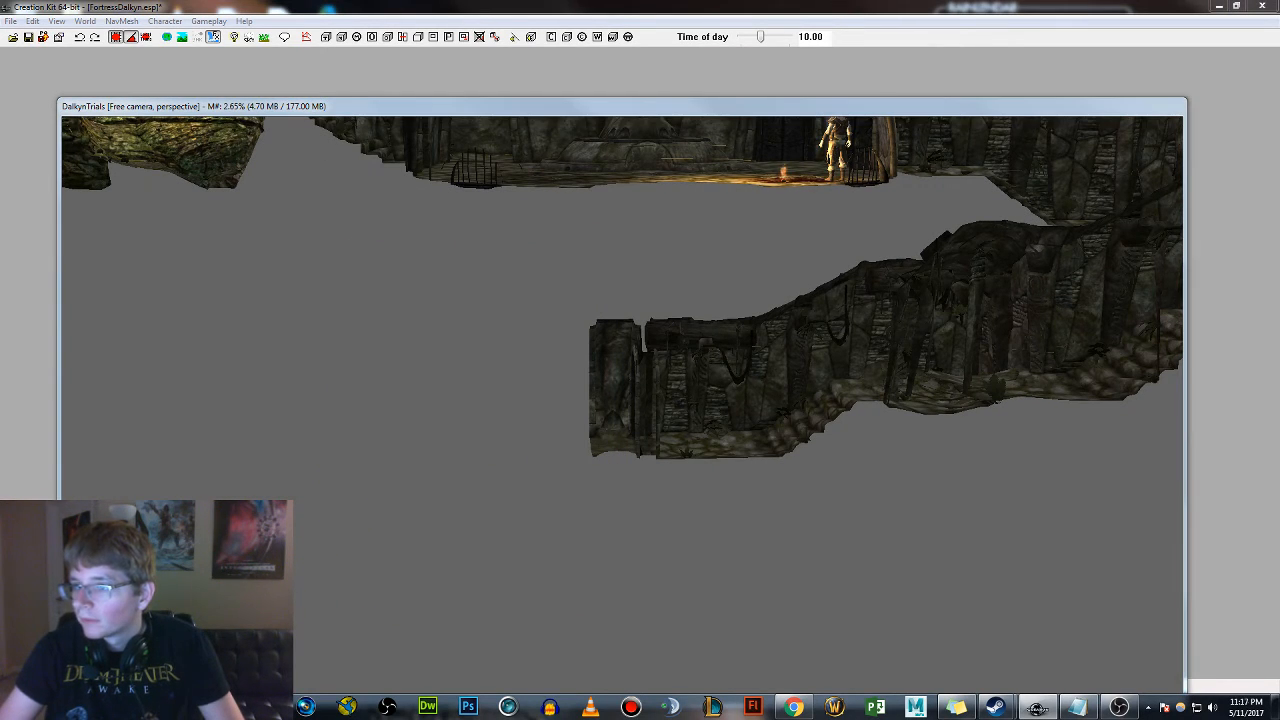
Try a rough-walled, cobble-floored piece beside the transition piece's open end, then delete it
left_click_drag(822, 403, 405, 436)
middle_click_drag(405, 436, 509, 420, "shift")
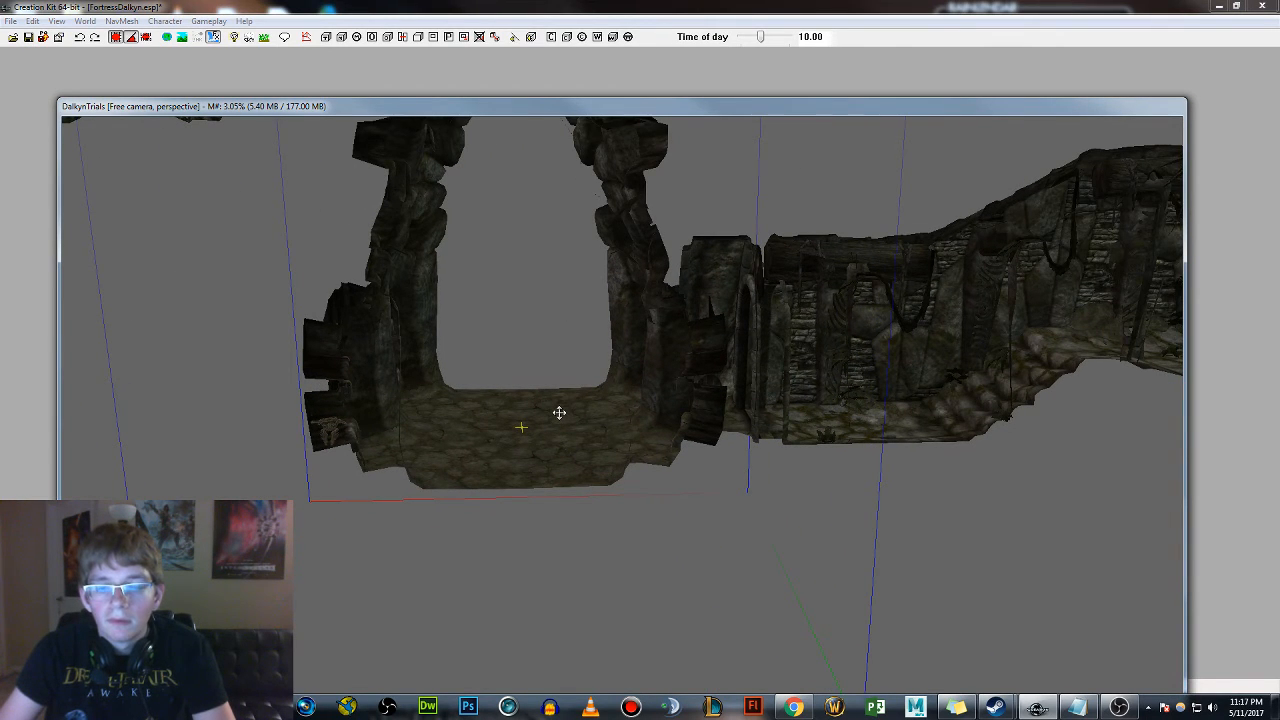
key("Delete")
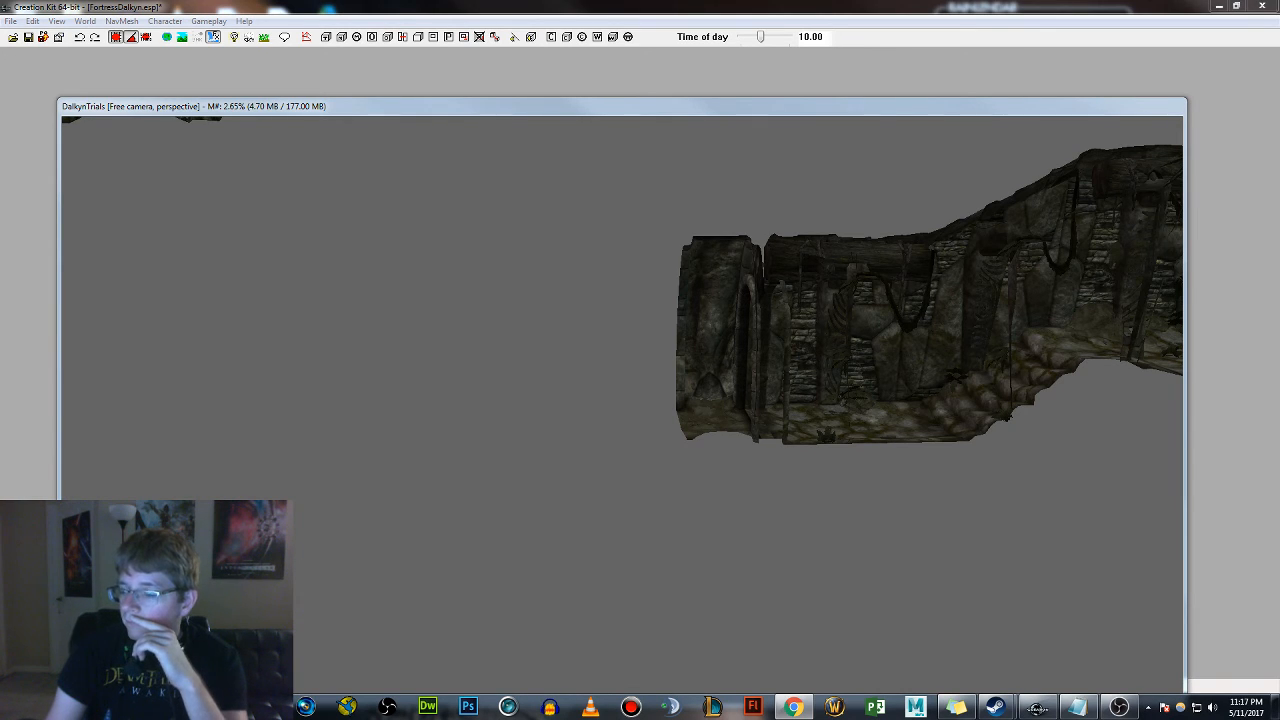
Examine the dungeon layout from the lower hallway and round chamber up to the tall cave shaft
left_click(894, 338)
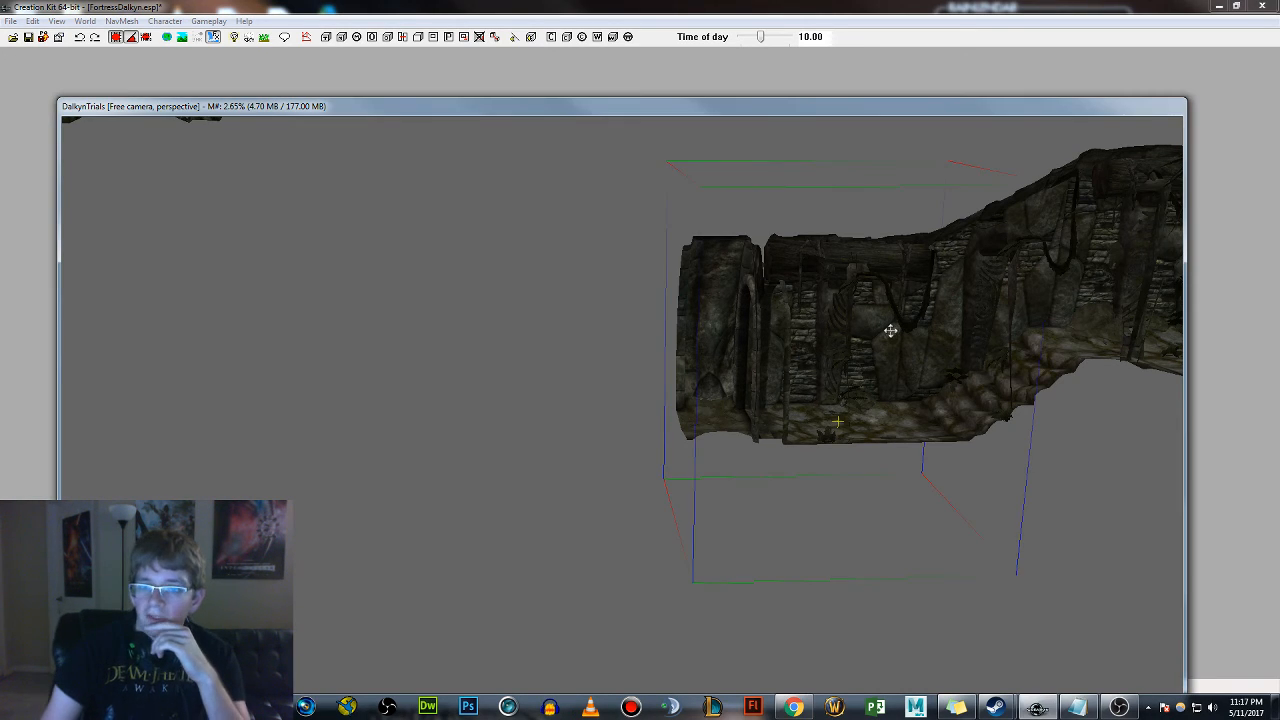
middle_click_drag(890, 331, 797, 380, "shift")
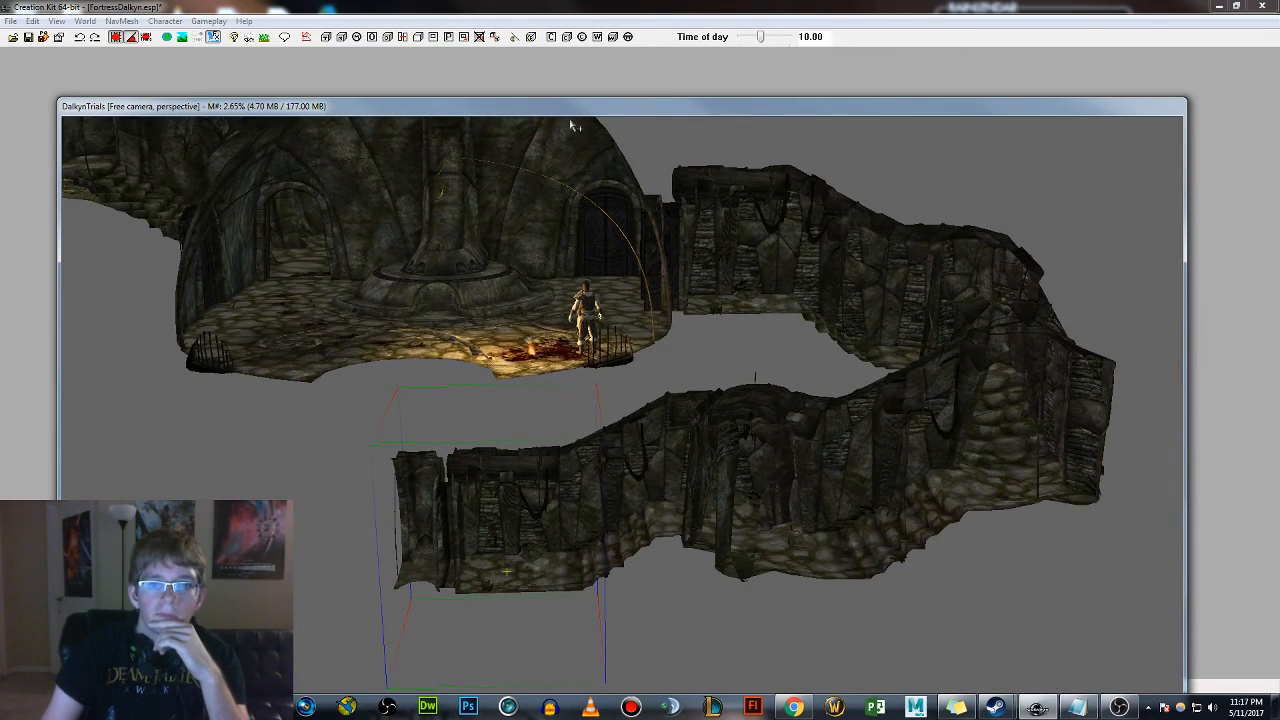
left_click_drag(570, 109, 570, 70)
middle_click_drag(690, 300, 655, 398, "shift")
scroll(655, 398, "down", 7)
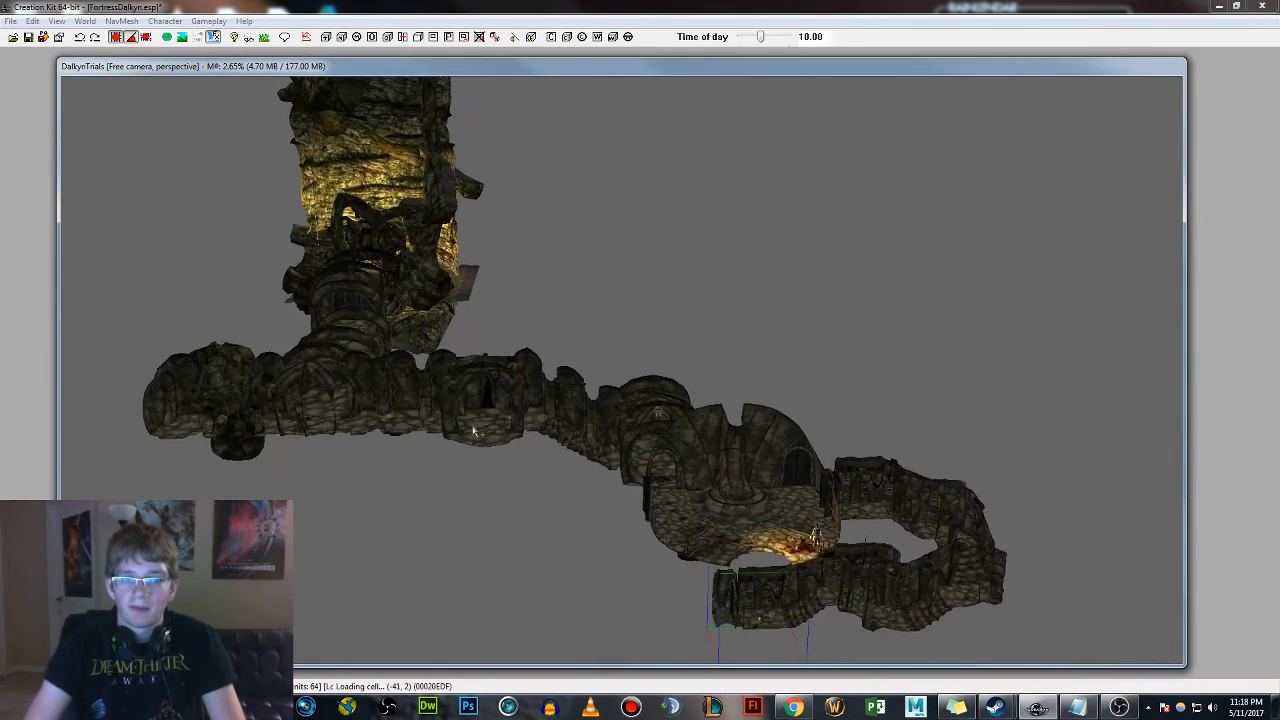
scroll(435, 297, "up", 8)
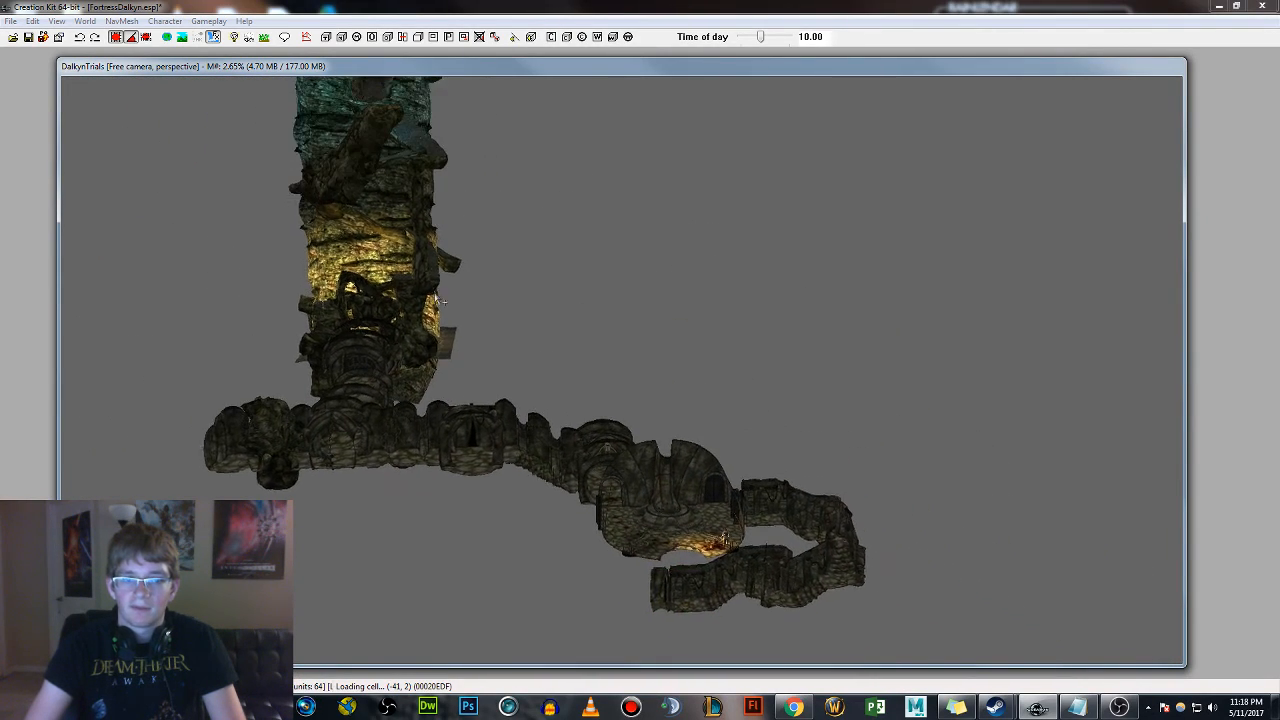
middle_click_drag(432, 284, 487, 443)
left_click(484, 451)
scroll(717, 527, "up", 4)
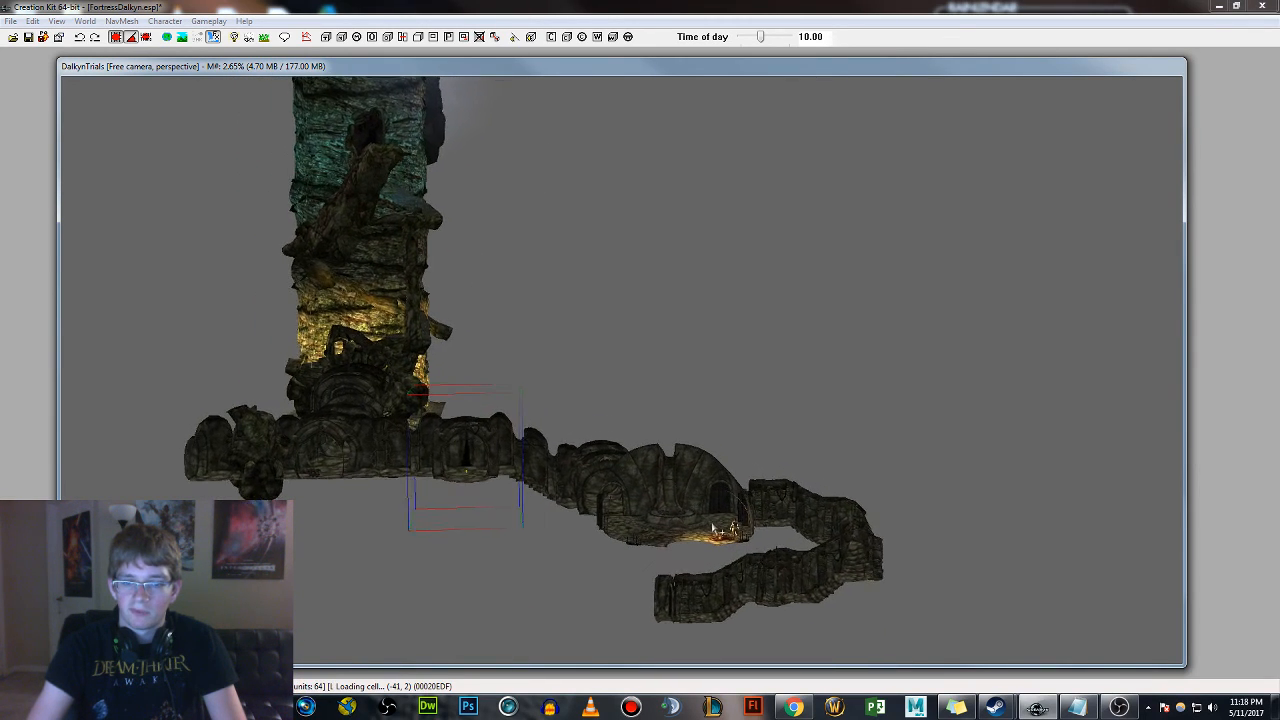
mouse_move(717, 527)
middle_mouse_down()
mouse_move(698, 495)
mouse_move(713, 517)
middle_mouse_up()
scroll(713, 517, "up", 2)
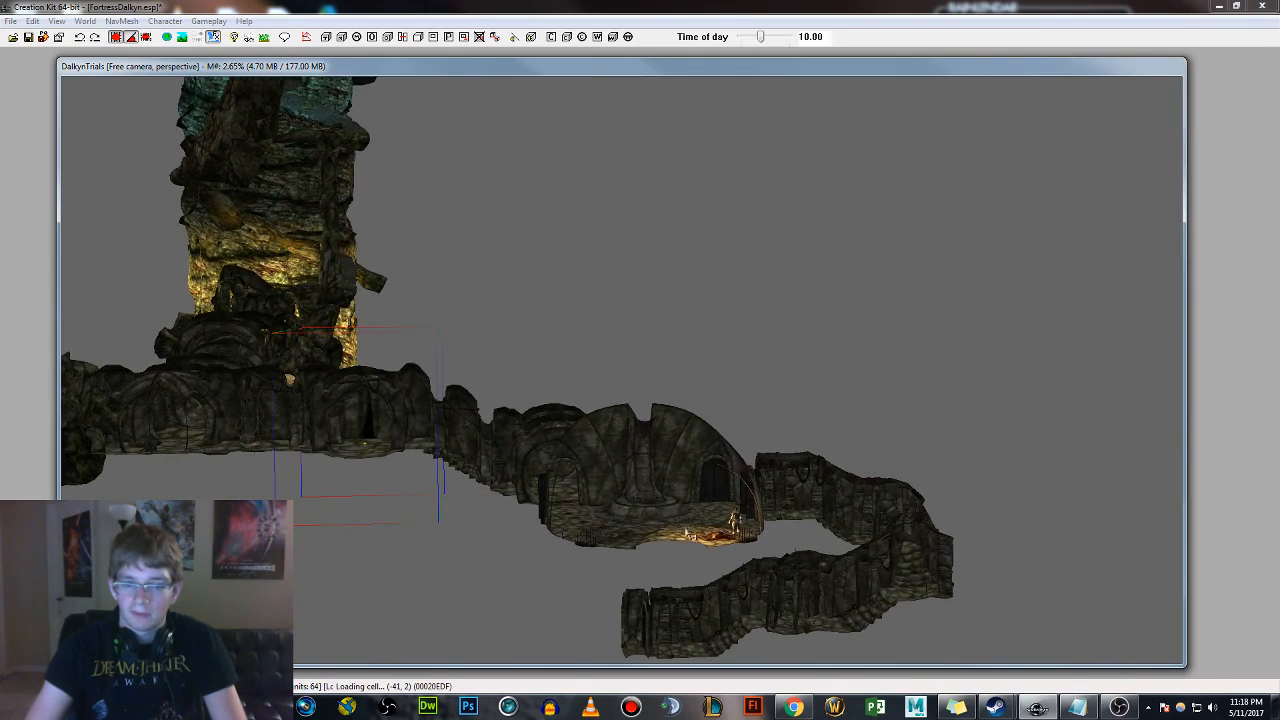
middle_click_drag(557, 451, 612, 390, "shift")
middle_click_drag(779, 493, 565, 332)
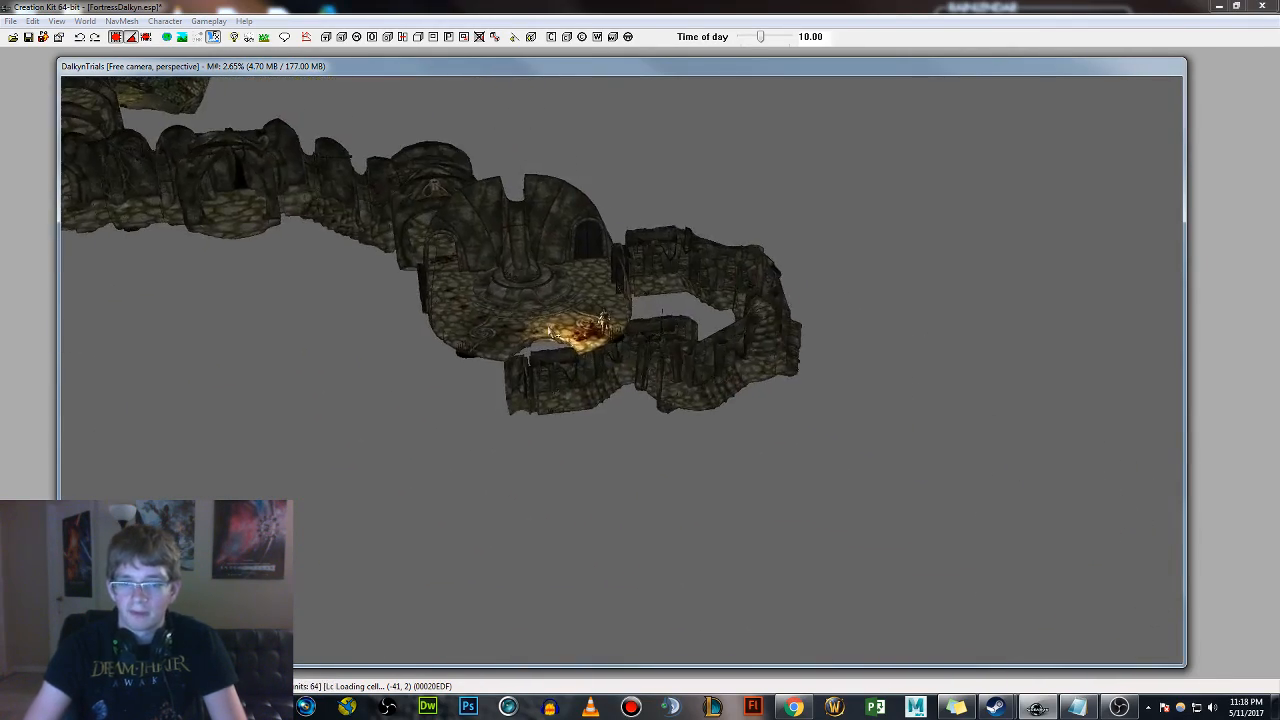
Check the lower hallway's last hall piece, clear the selection and save the FortressDalkyn plugin
left_click(574, 390)
middle_click_drag(574, 390, 560, 376, "shift")
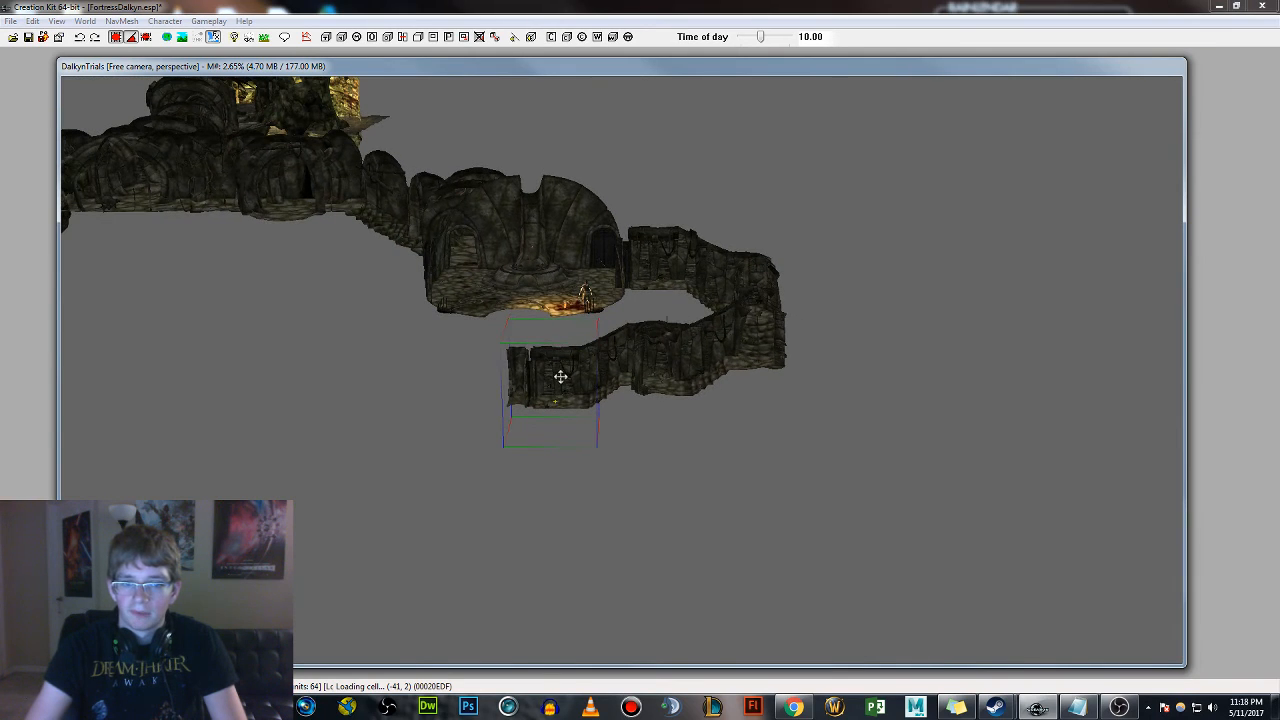
left_click(448, 414)
middle_click_drag(461, 416, 539, 498)
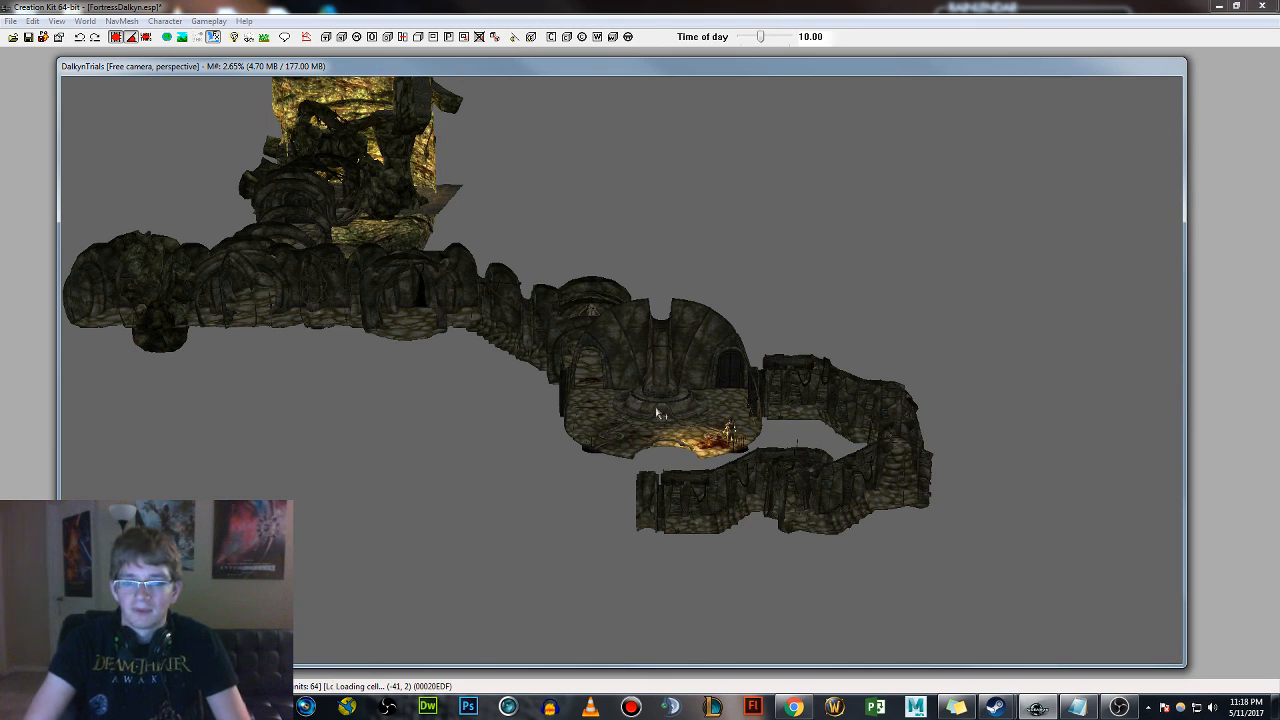
middle_click_drag(622, 210, 624, 240)
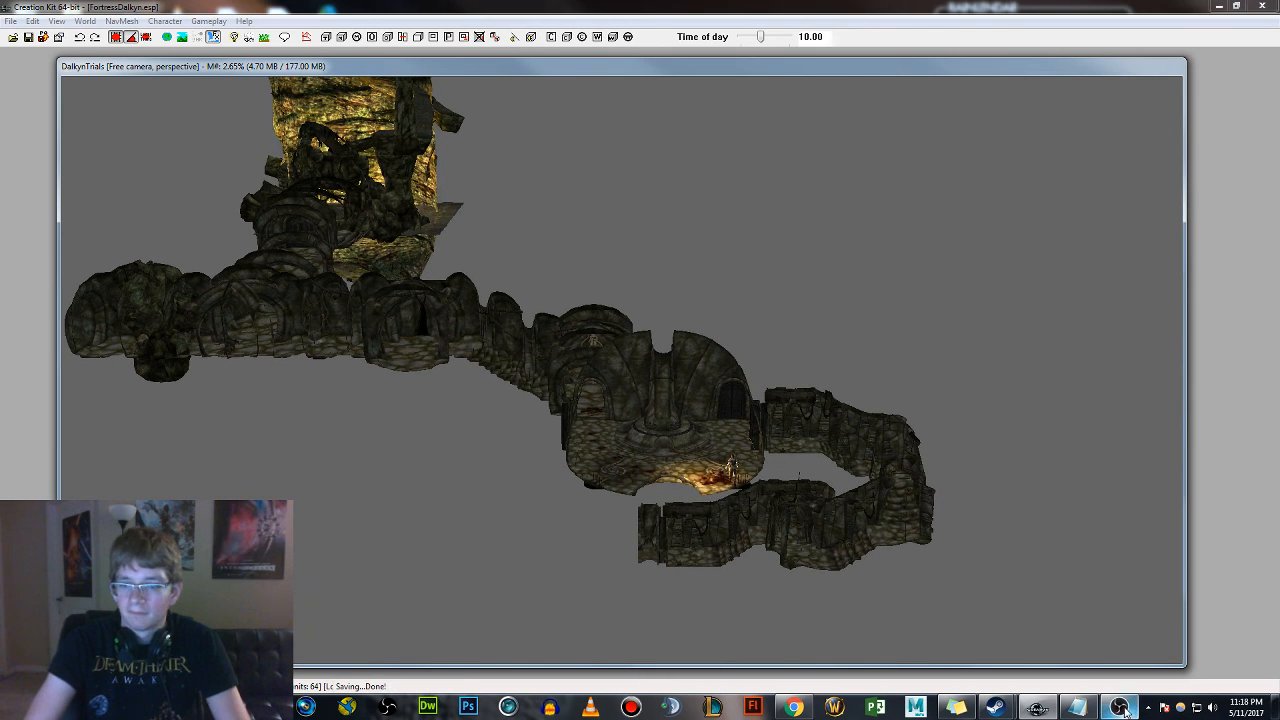
mouse_move(1121, 708)
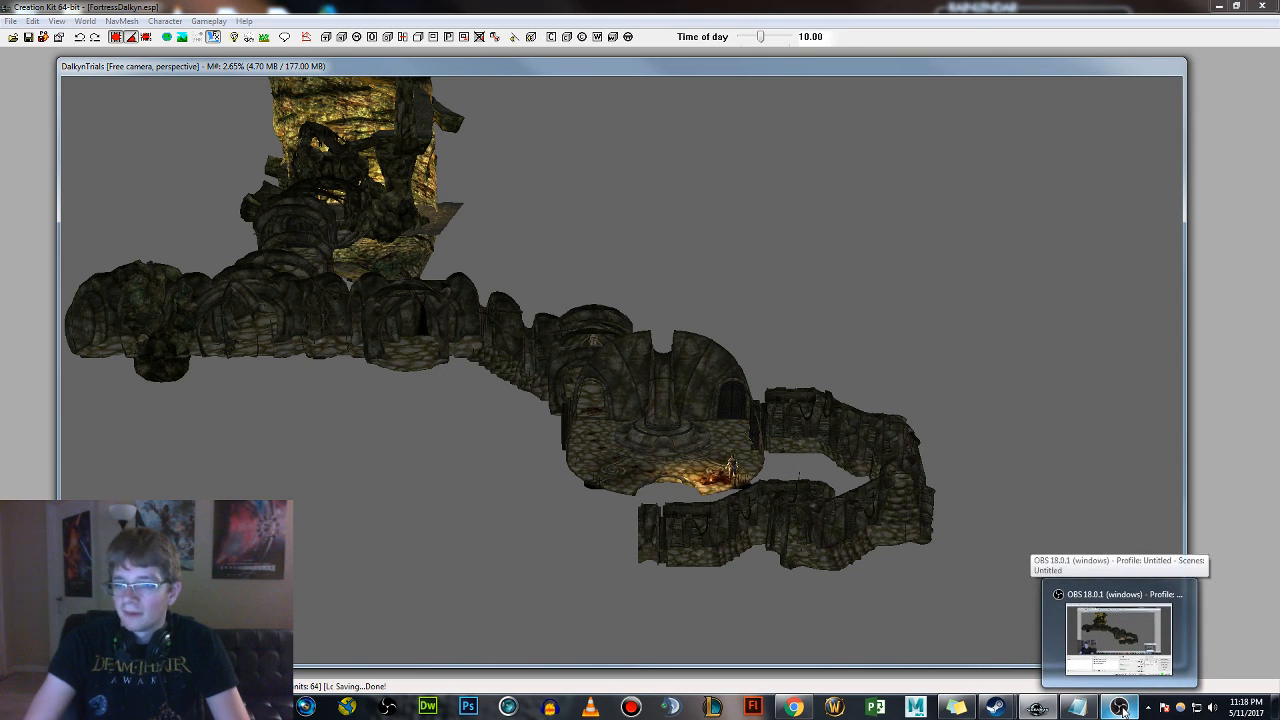